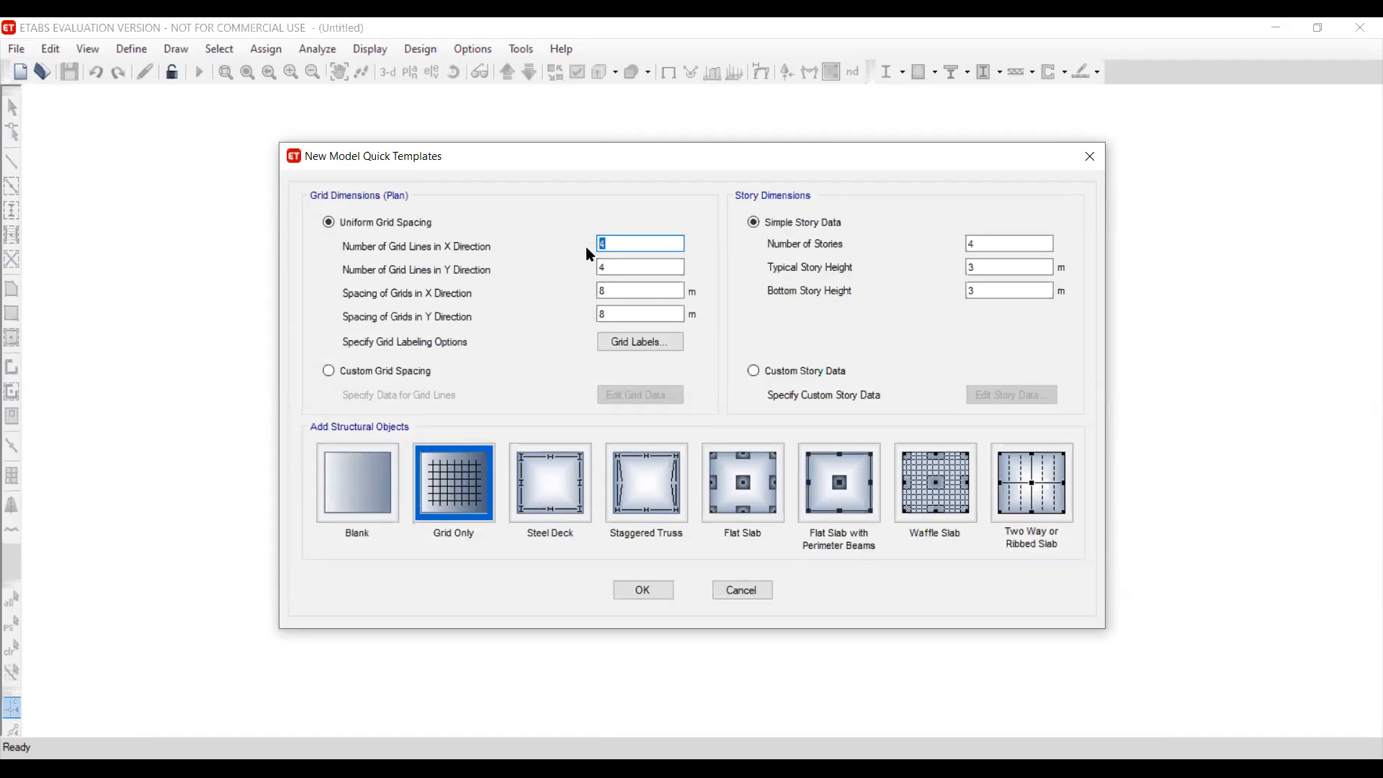
# Set the number of grid lines in the X direction to 8
pyautogui.write('8')
pyautogui.doubleClick(630, 268)
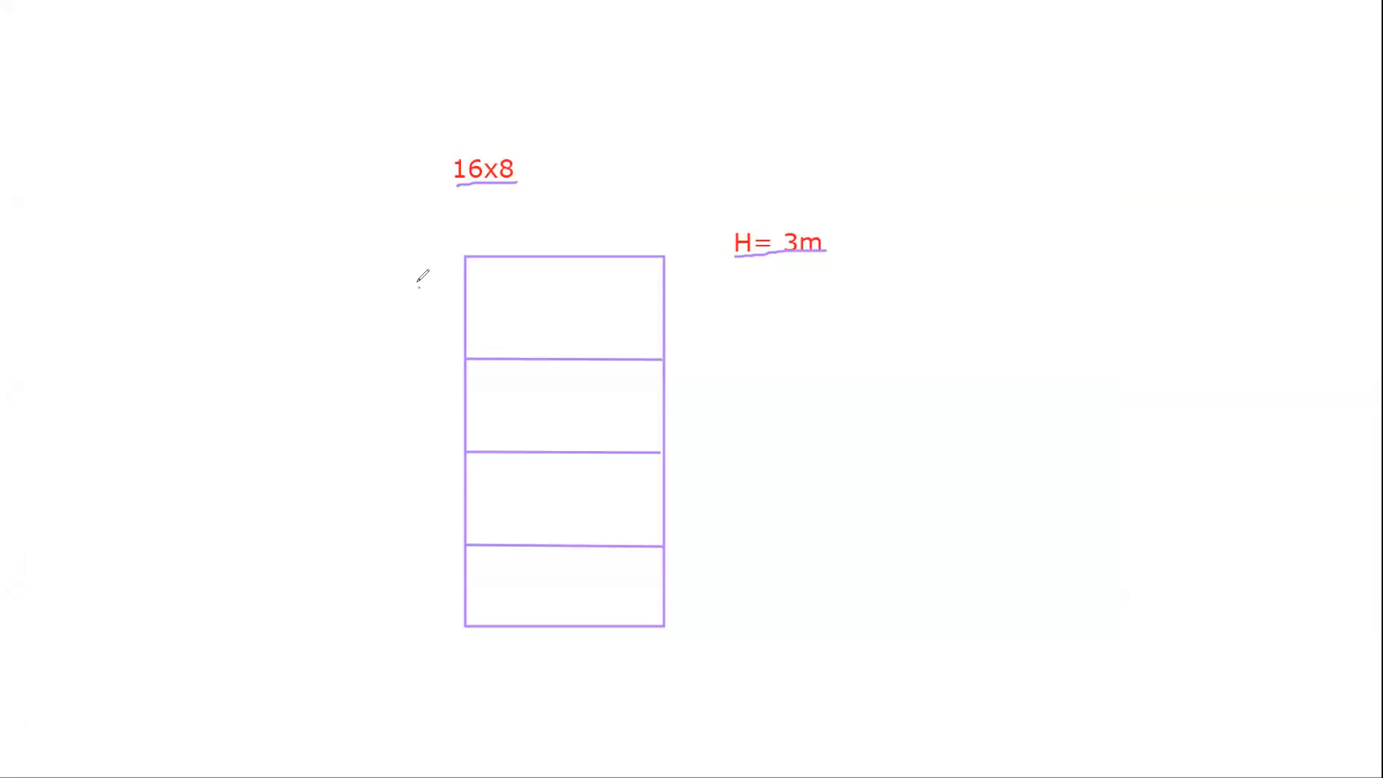
# Switch to the whiteboard sketch, draw an upward arrow beside the plan and mark each of its horizontal lines
pyautogui.moveTo(419, 287); pyautogui.dragTo(417, 564)
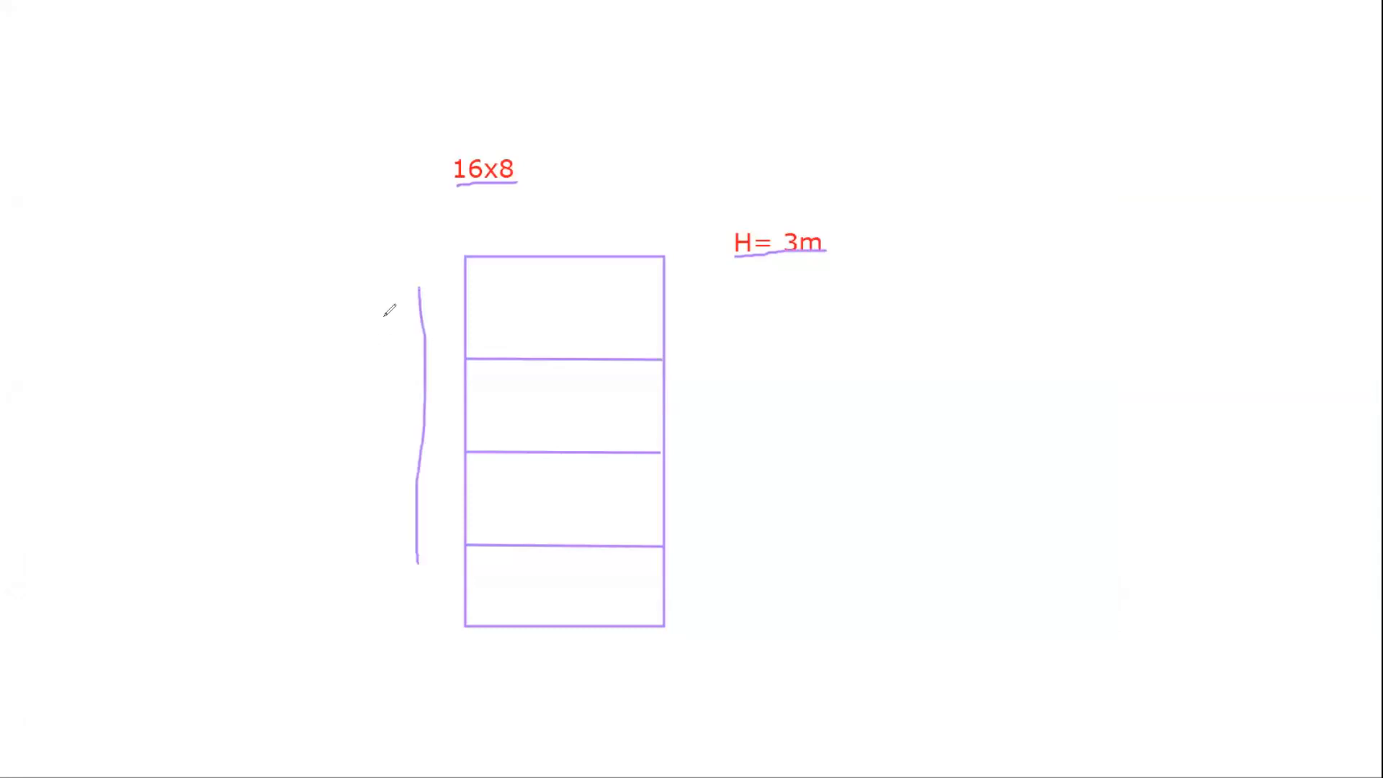
pyautogui.moveTo(417, 283)
pyautogui.mouseDown()
pyautogui.moveTo(405, 312)
pyautogui.moveTo(442, 305)
pyautogui.mouseUp()
pyautogui.moveTo(489, 263); pyautogui.dragTo(597, 264)
pyautogui.moveTo(526, 368); pyautogui.dragTo(575, 367)
pyautogui.moveTo(554, 458); pyautogui.dragTo(537, 458)
pyautogui.moveTo(579, 557); pyautogui.dragTo(544, 558)
pyautogui.moveTo(545, 628); pyautogui.dragTo(566, 626)
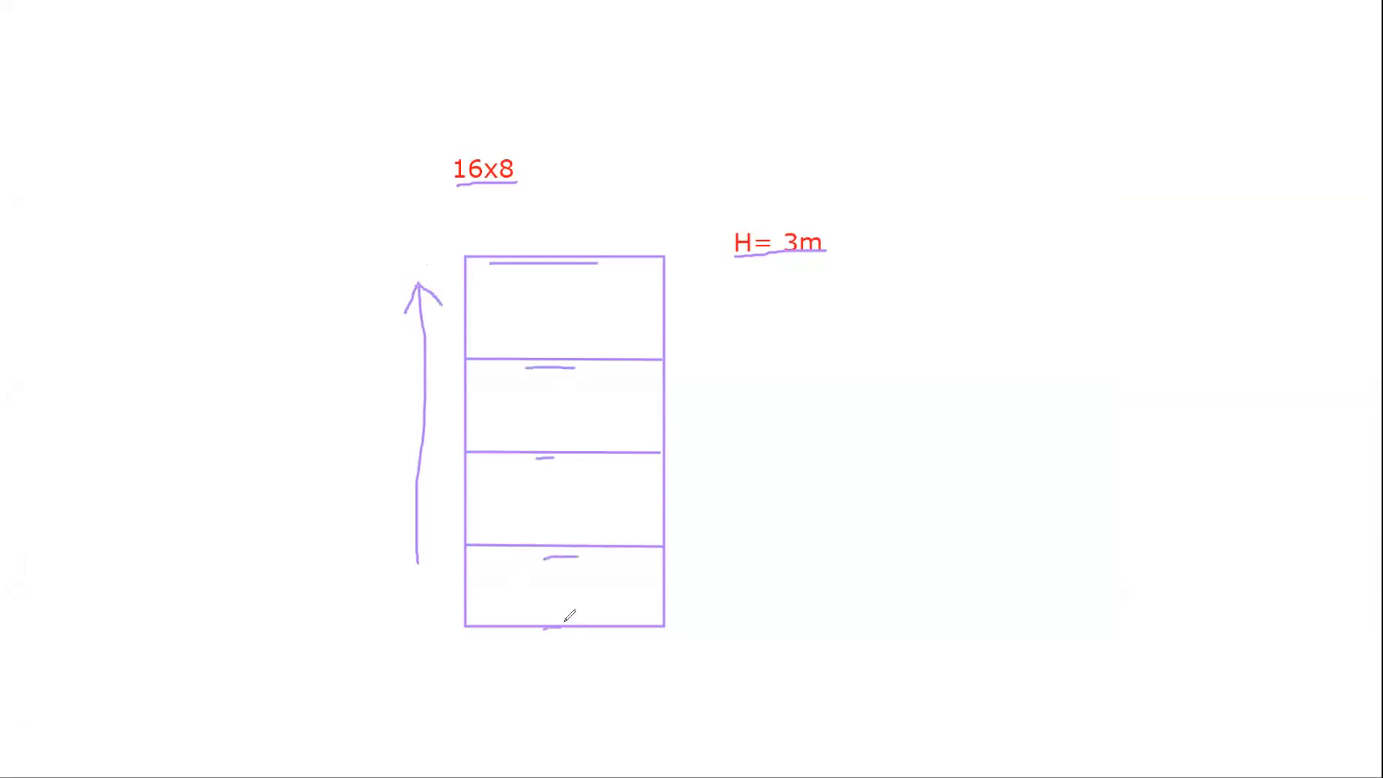
# Sketch labelled x and y axes beside the plan and write 8 below its bottom edge
pyautogui.moveTo(269, 582)
pyautogui.mouseDown()
pyautogui.moveTo(266, 488)
pyautogui.moveTo(257, 508)
pyautogui.moveTo(281, 503)
pyautogui.mouseUp()
pyautogui.moveTo(260, 454)
pyautogui.mouseDown()
pyautogui.moveTo(298, 472)
pyautogui.moveTo(289, 478)
pyautogui.mouseUp()
pyautogui.moveTo(269, 579)
pyautogui.mouseDown()
pyautogui.moveTo(348, 575)
pyautogui.moveTo(317, 598)
pyautogui.moveTo(373, 618)
pyautogui.mouseUp()
pyautogui.moveTo(552, 630)
pyautogui.mouseDown()
pyautogui.moveTo(548, 664)
pyautogui.moveTo(563, 630)
pyautogui.mouseUp()
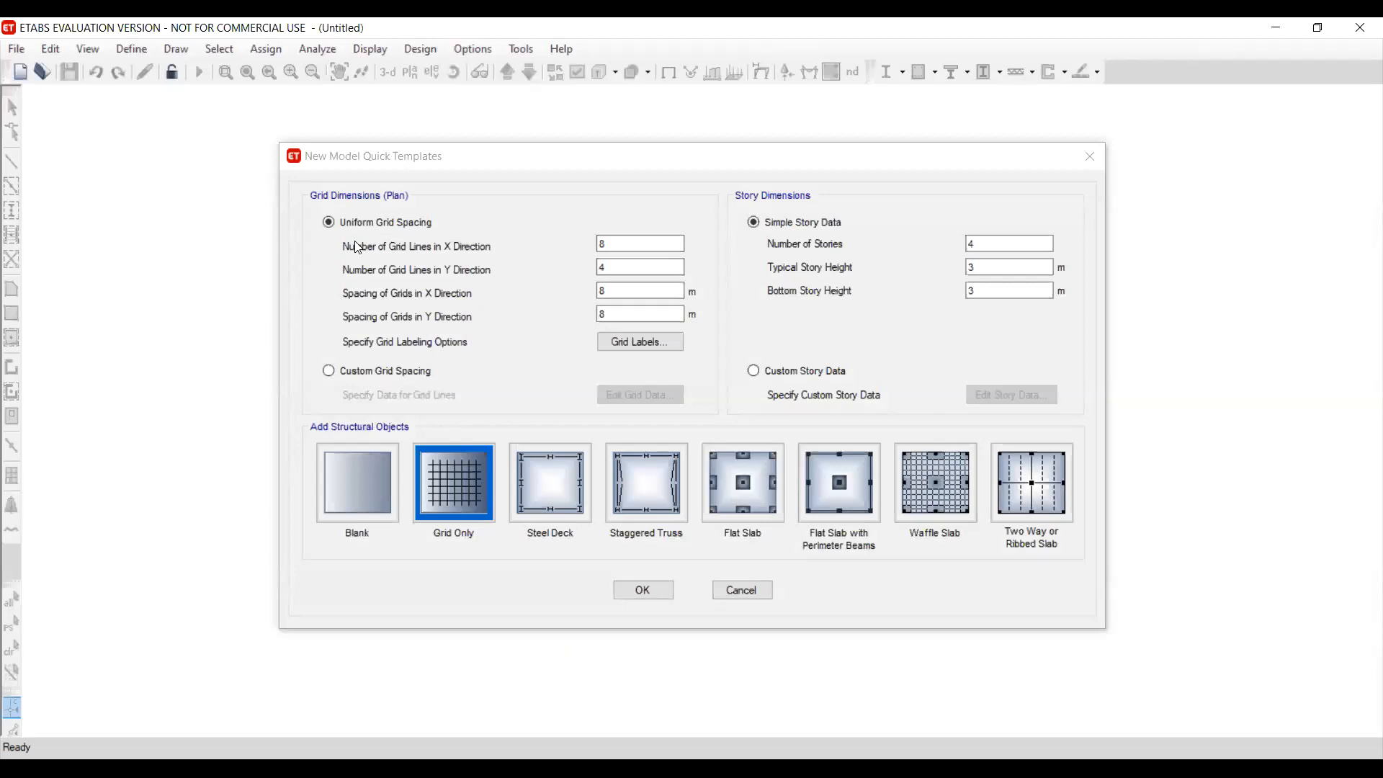
# Back in ETABS, set 2 grid lines in X spaced at 8 m and 5 grid lines in Y spaced at 4 m
pyautogui.click(626, 245)
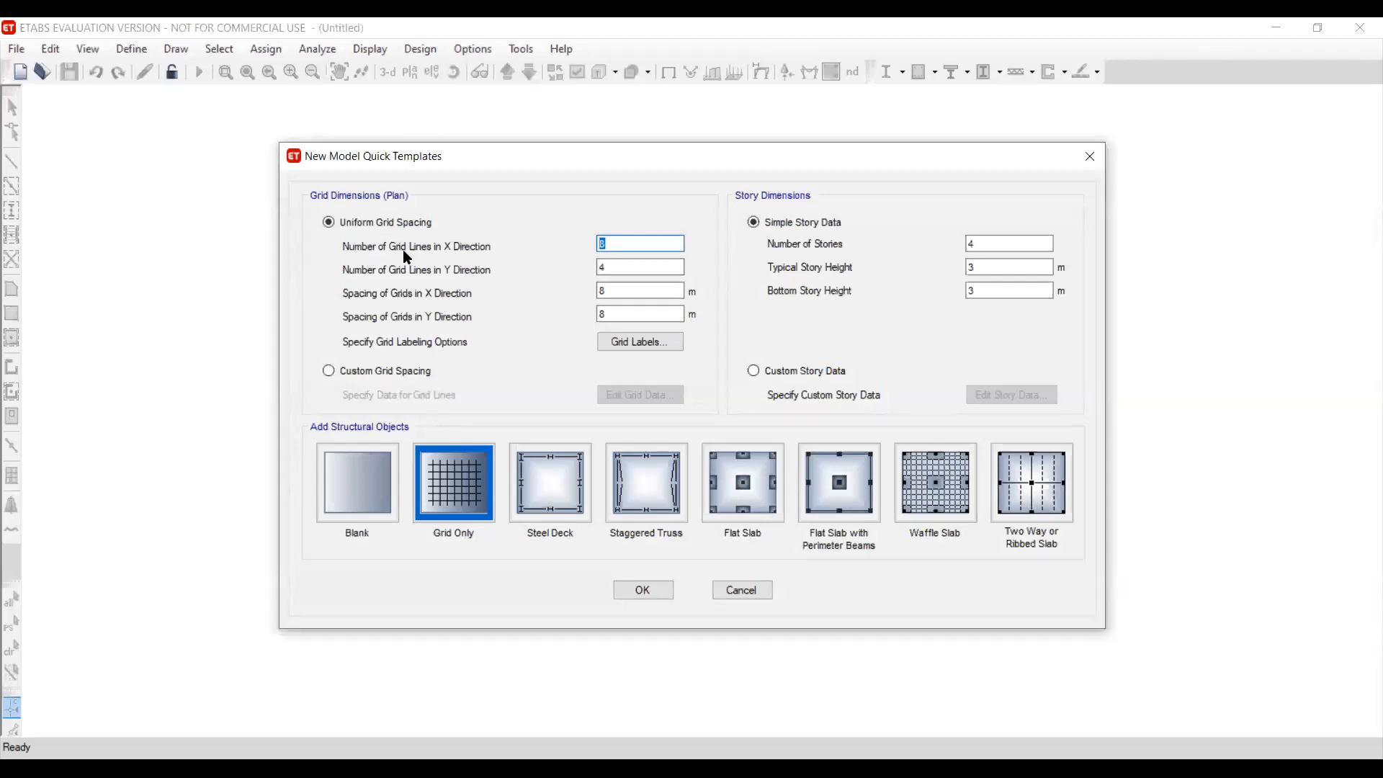
pyautogui.write('2')
pyautogui.press('Tab')
pyautogui.write('5')
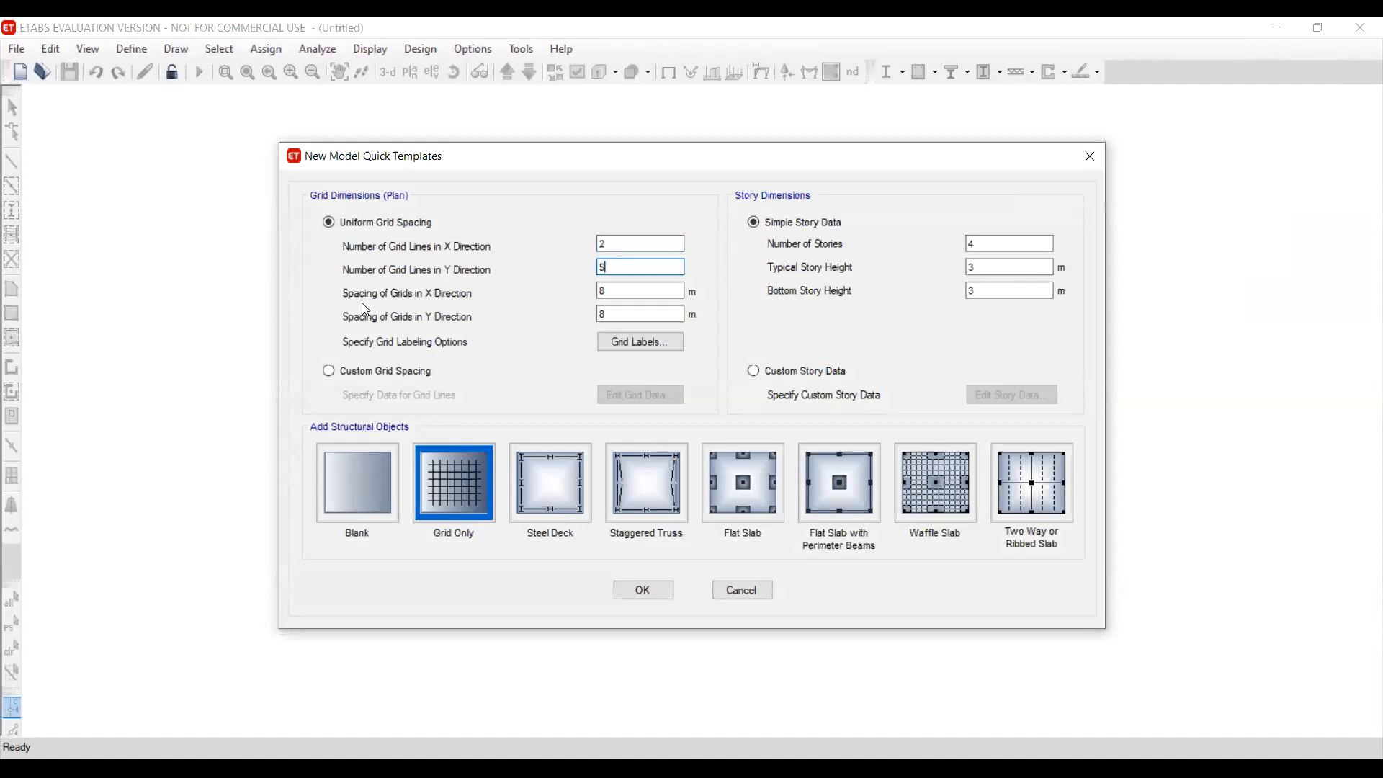
pyautogui.press('Tab')
pyautogui.write('8')
pyautogui.press('Tab')
# Define 2 stories with a 1.5 m typical and 3.5 m bottom story height, and create the model from the Grid Only template
pyautogui.doubleClick(974, 244)
pyautogui.write('2')
pyautogui.doubleClick(972, 266)
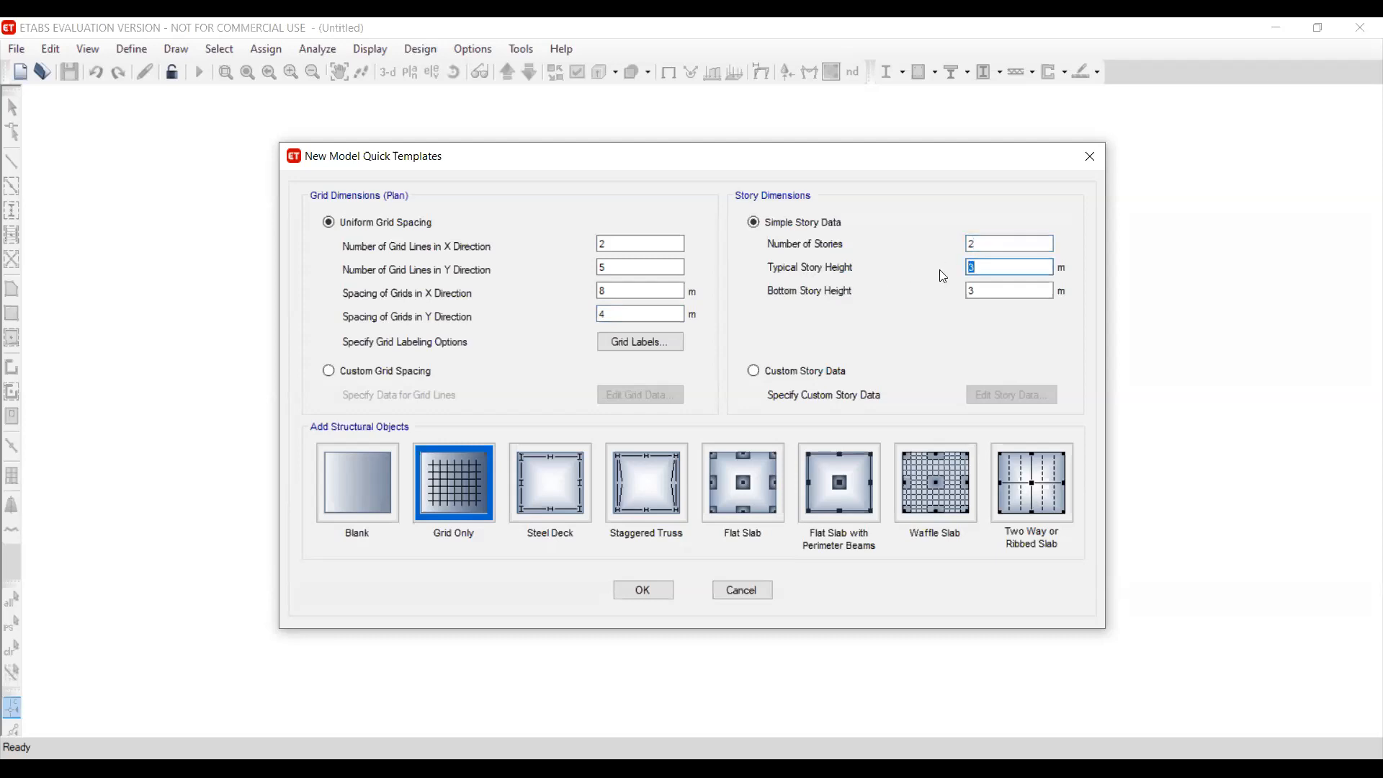
pyautogui.write('1.5')
pyautogui.click(998, 289)
pyautogui.write('3.5')
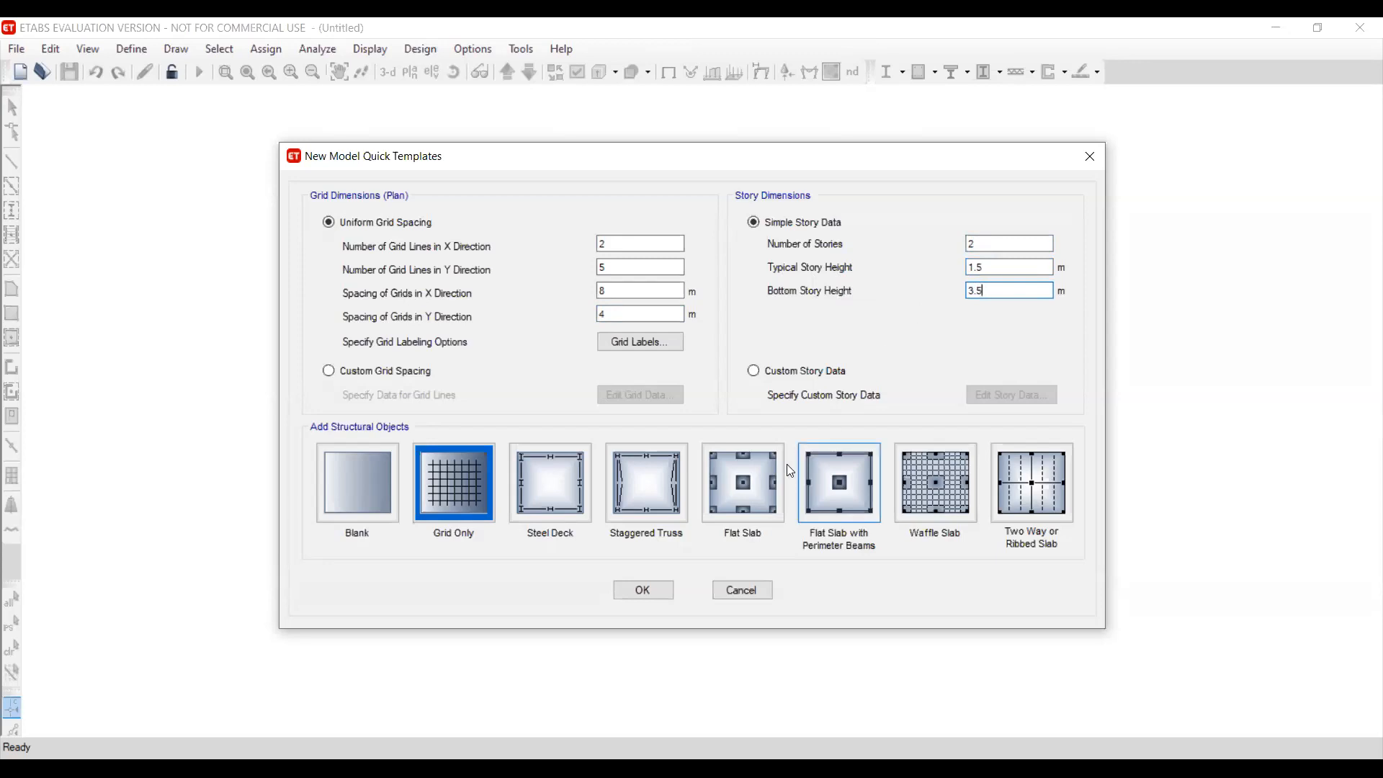
pyautogui.click(453, 488)
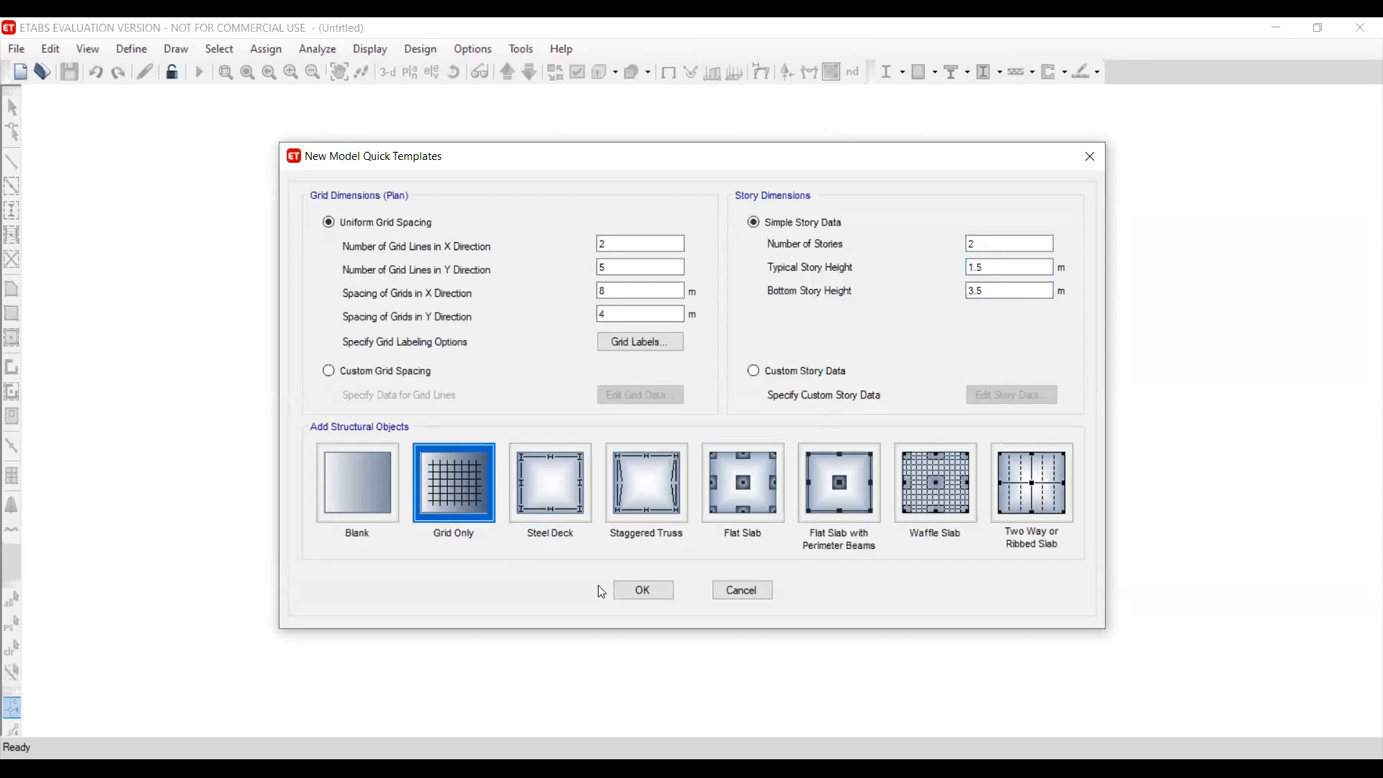
pyautogui.click(651, 592)
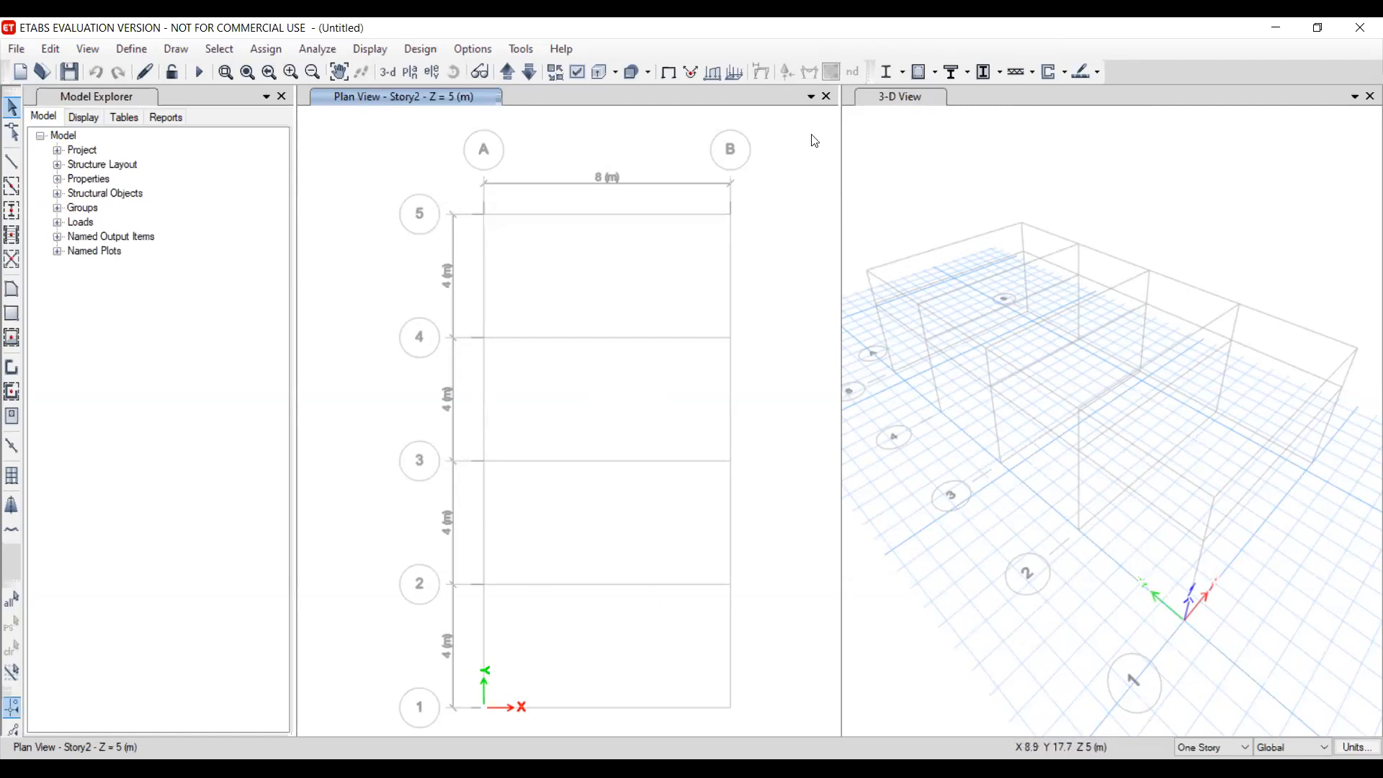
# Close the Story2 plan view, keeping only the 3-D view open
pyautogui.click(827, 96)
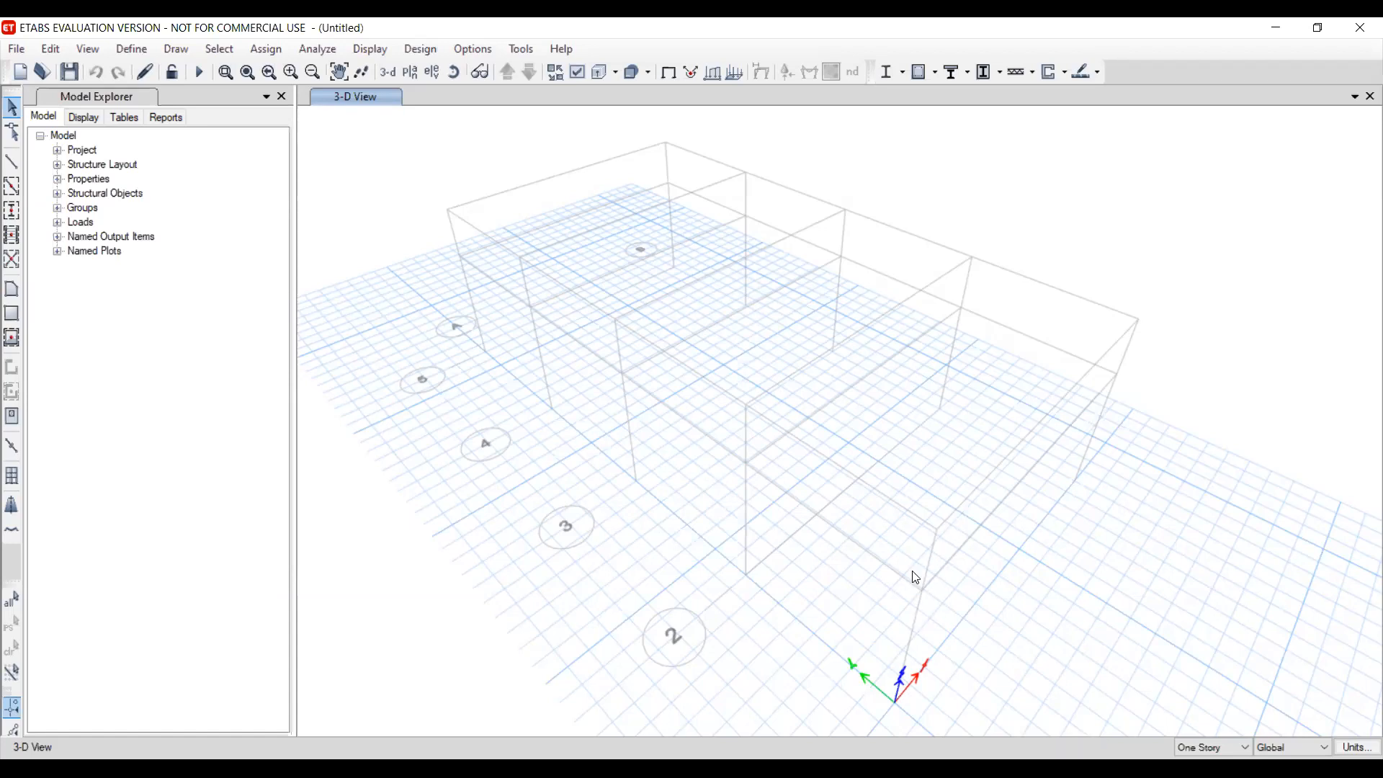
pyautogui.keyDown('shift'); pyautogui.moveTo(1044, 578); pyautogui.dragTo(907, 575, button='middle'); pyautogui.keyUp('shift')
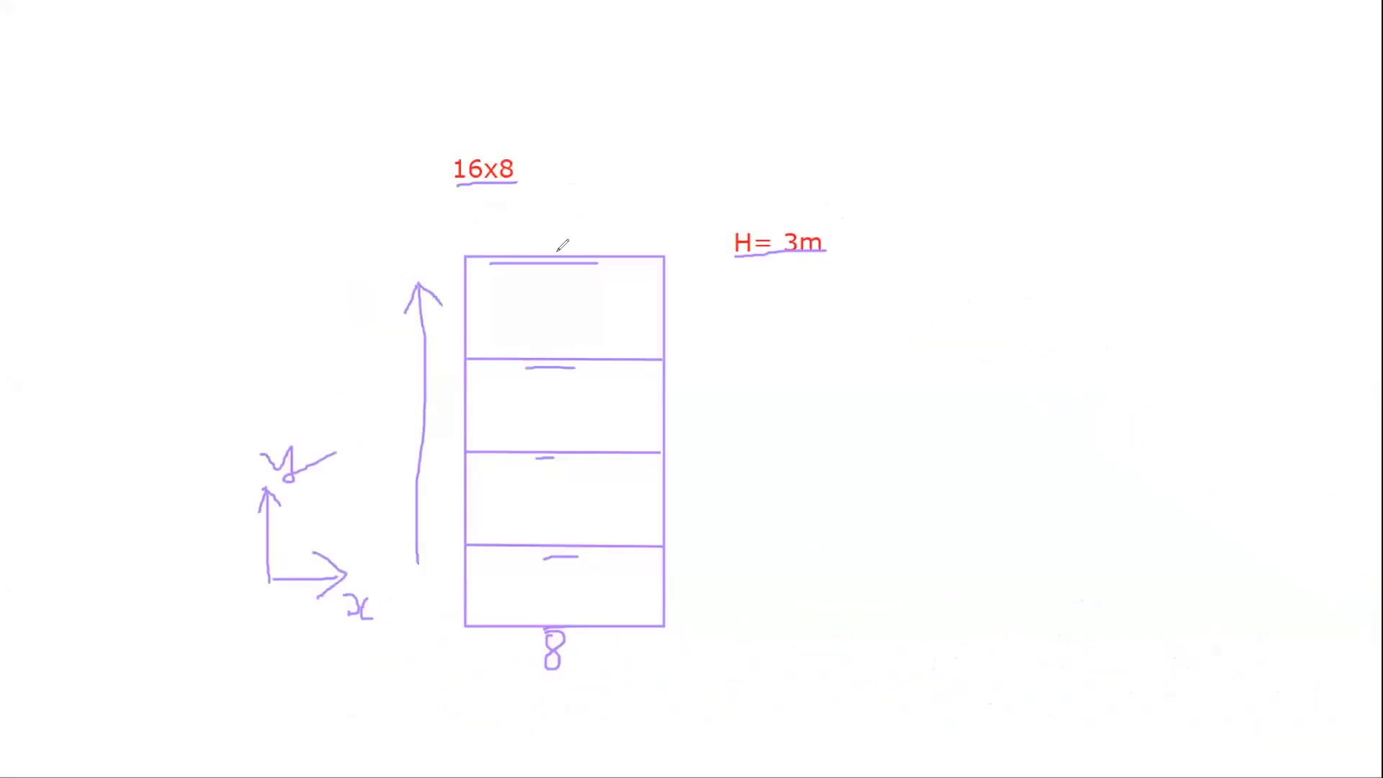
# On the whiteboard sketch, draw a vertical line down the middle of the plan to divide its width
pyautogui.moveTo(559, 258); pyautogui.dragTo(560, 530)
pyautogui.moveTo(562, 595); pyautogui.dragTo(564, 623)
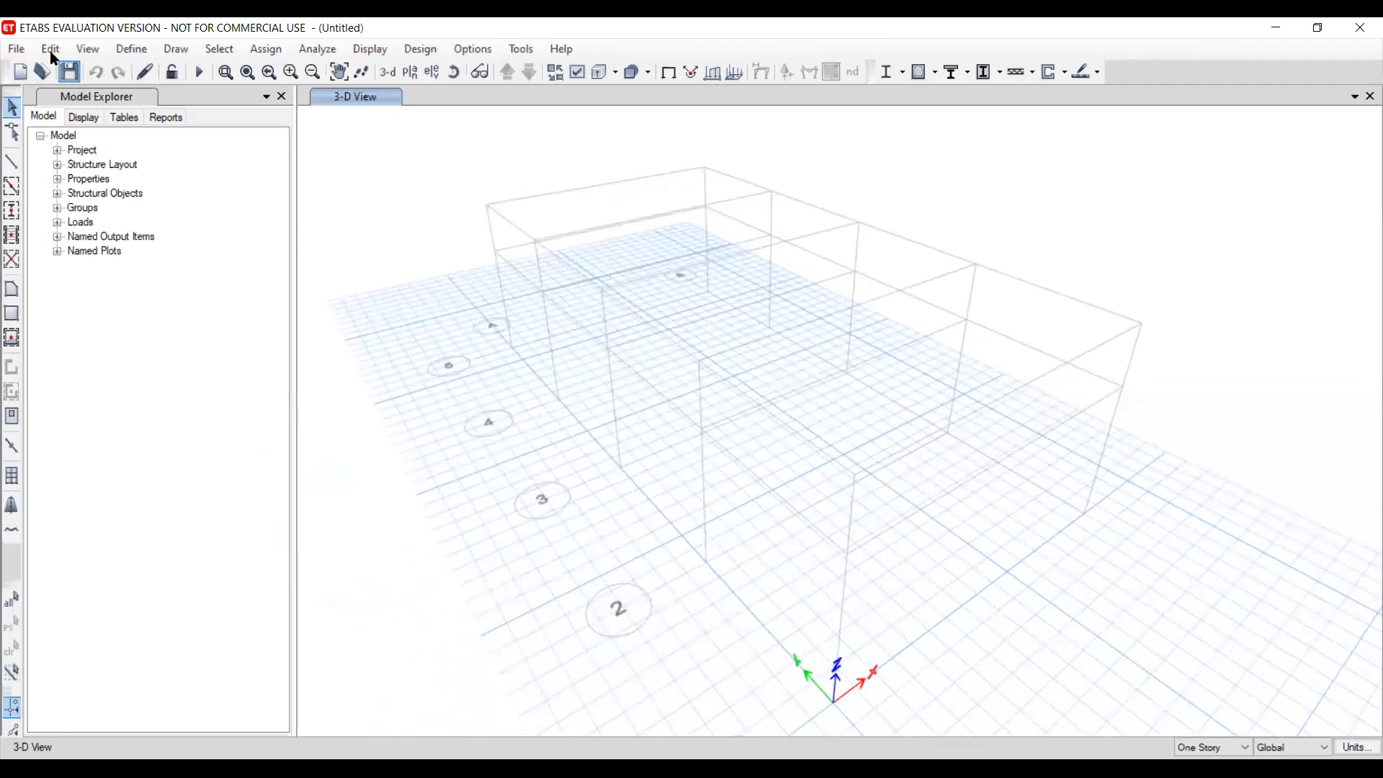
# In ETABS, open grid system G1 for modification and add a third grid line to the X grid data
pyautogui.click(50, 50)
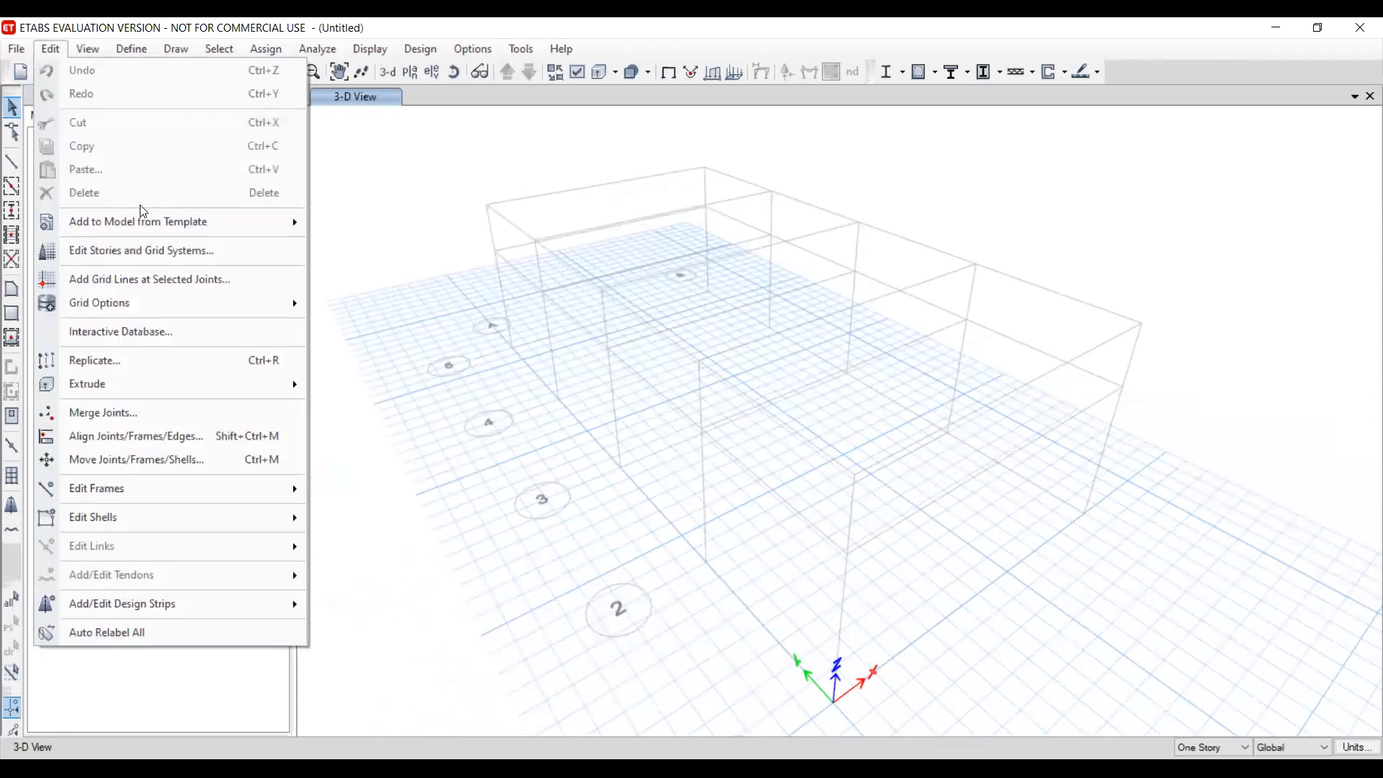
pyautogui.click(139, 252)
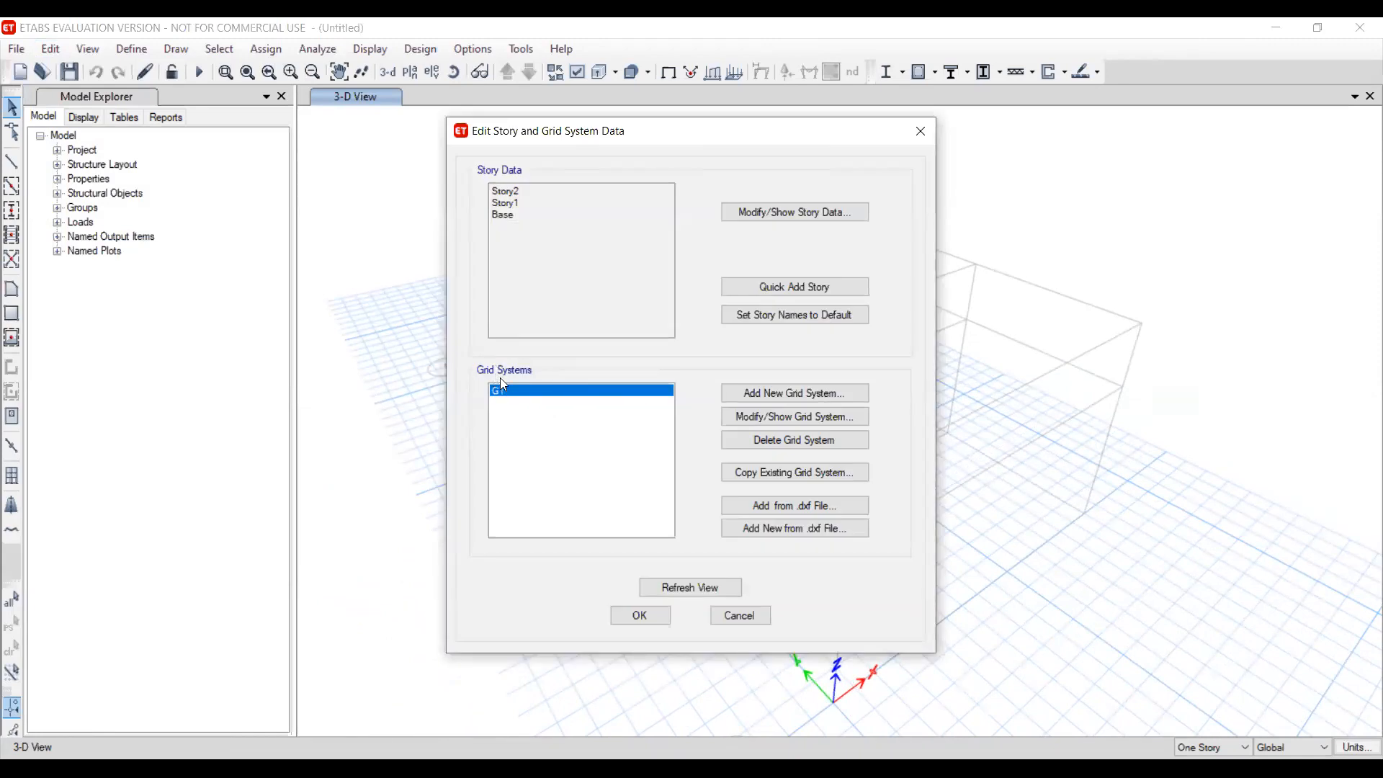
pyautogui.click(783, 418)
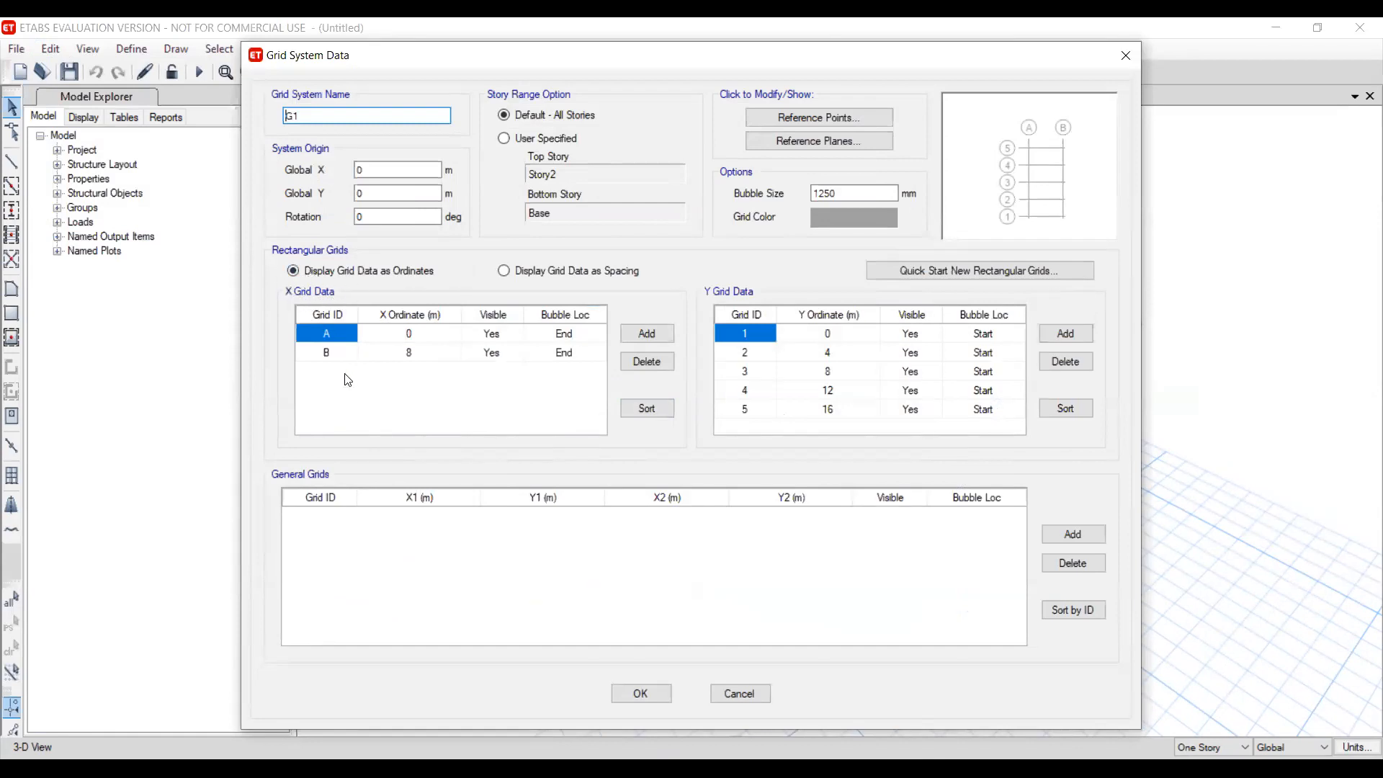
pyautogui.click(646, 333)
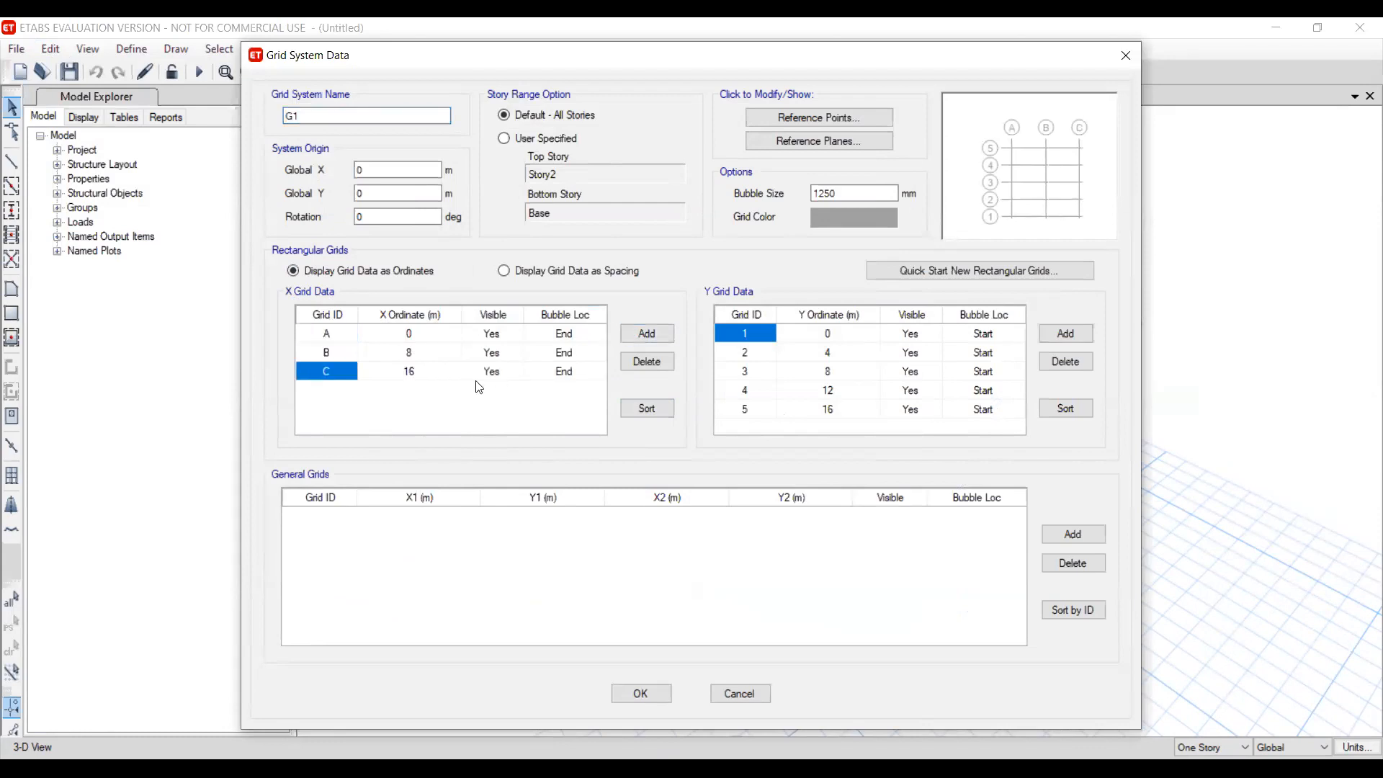
# Set the X ordinates of grid B to 4 m and grid C to 8 m, and apply the grid changes
pyautogui.click(429, 360)
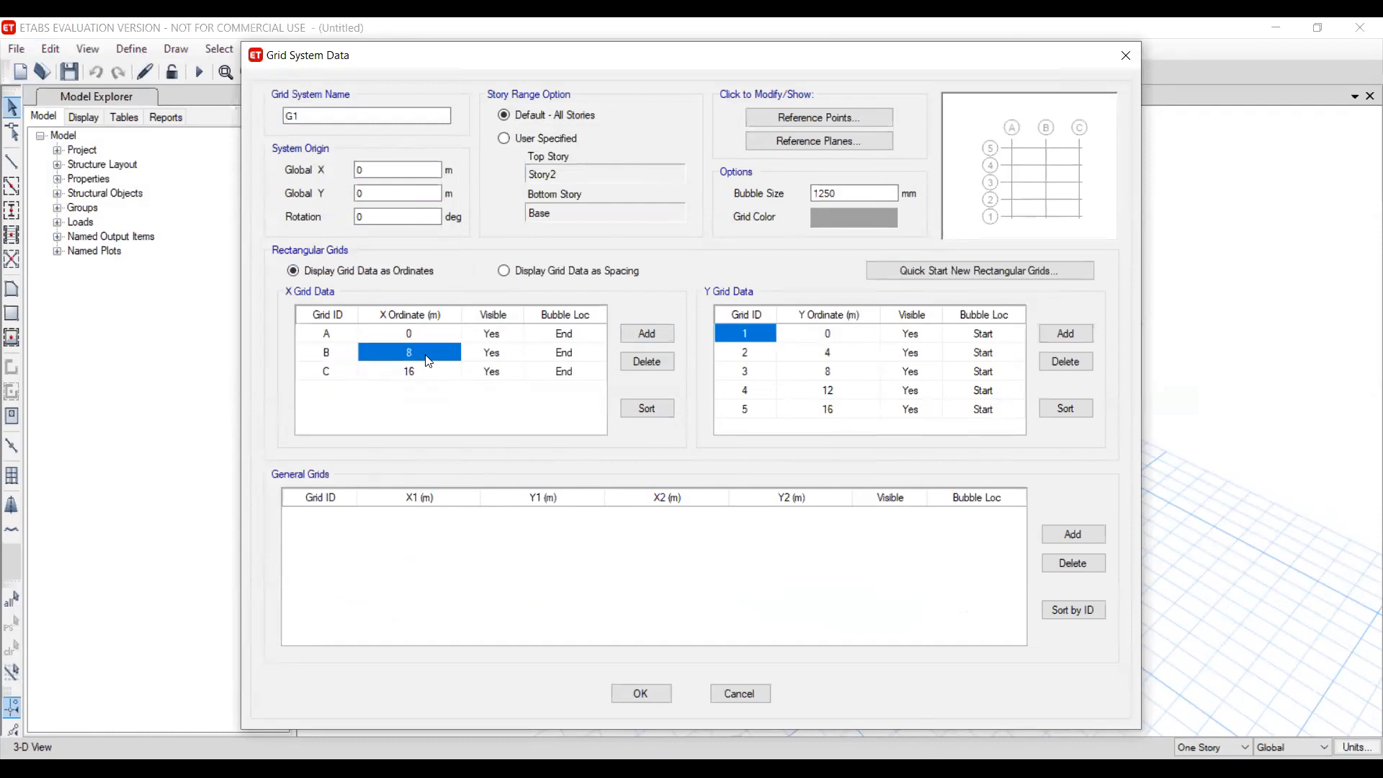
pyautogui.write('4')
pyautogui.press('Return')
pyautogui.write('8')
pyautogui.press('Return')
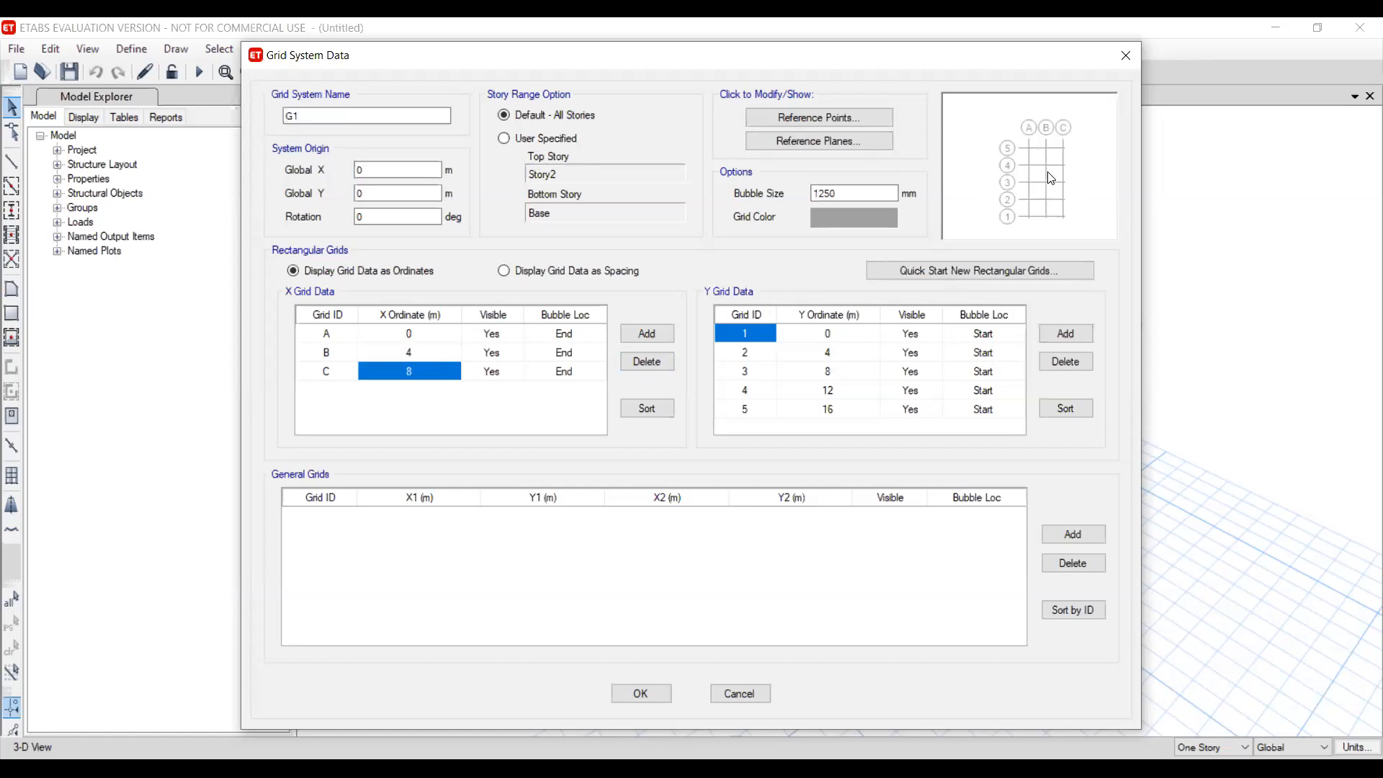
pyautogui.click(657, 696)
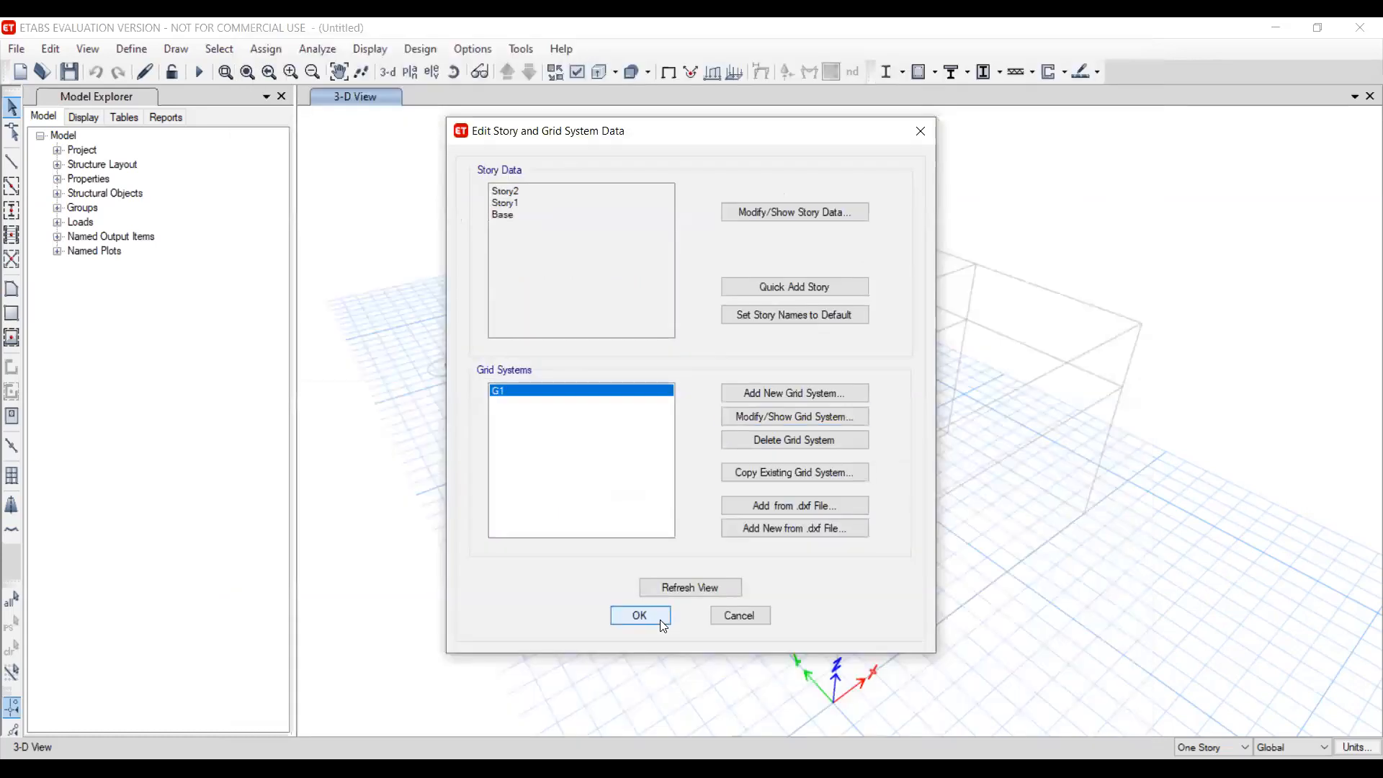
pyautogui.click(660, 620)
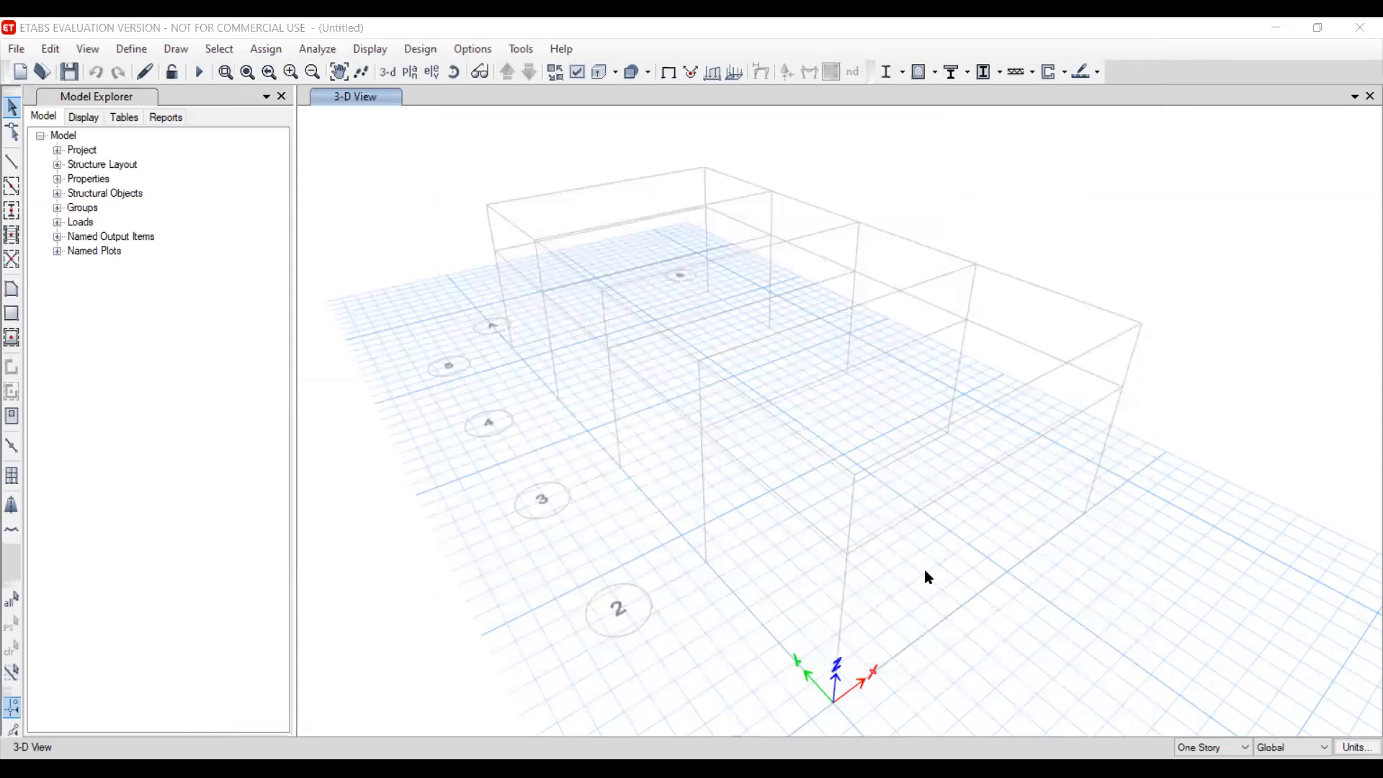
pyautogui.scroll(1, 927, 577)
pyautogui.scroll(-3, 928, 577)
pyautogui.scroll(3, 928, 577)
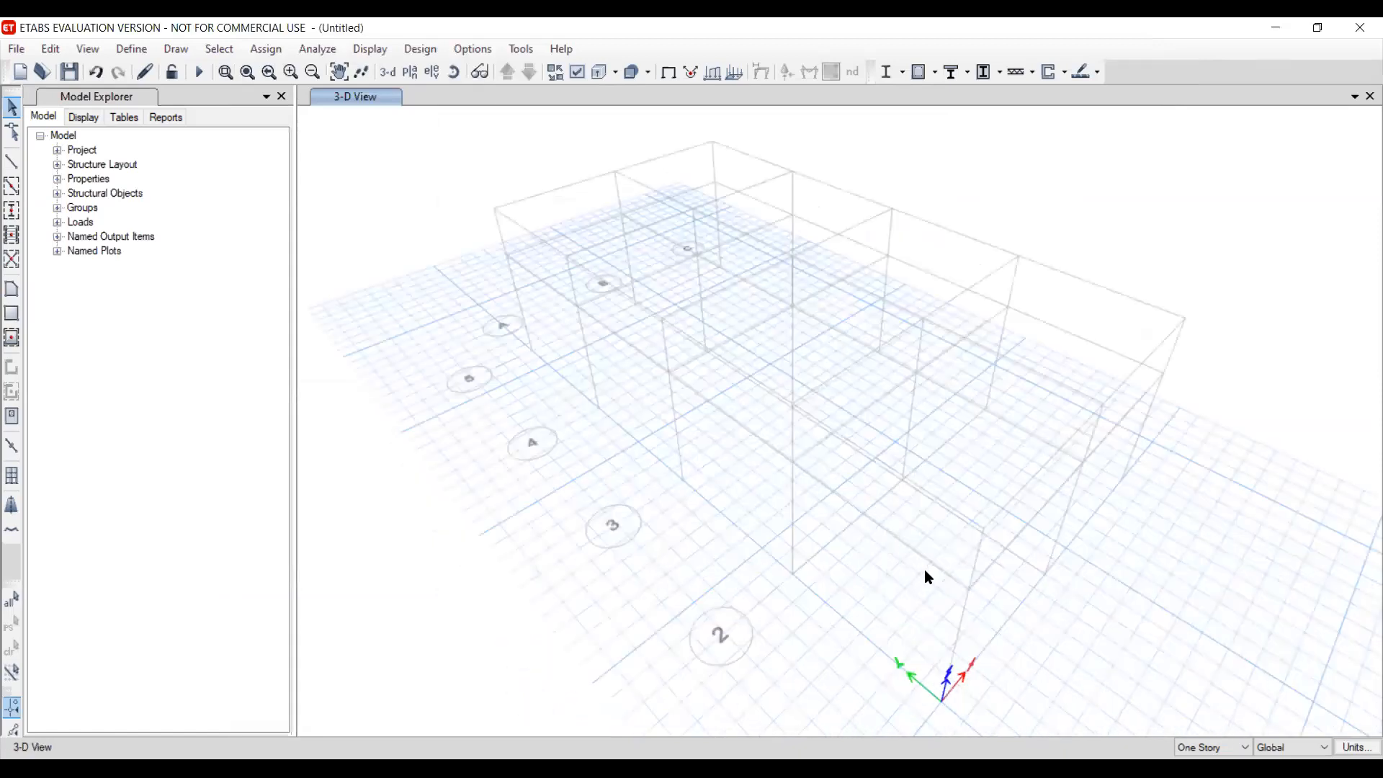
pyautogui.moveTo(1043, 573)
pyautogui.keyDown('shift'); pyautogui.mouseDown(button='middle')
pyautogui.moveTo(1016, 549)
pyautogui.moveTo(1064, 564)
pyautogui.moveTo(1043, 561)
pyautogui.mouseUp(button='middle'); pyautogui.keyUp('shift')
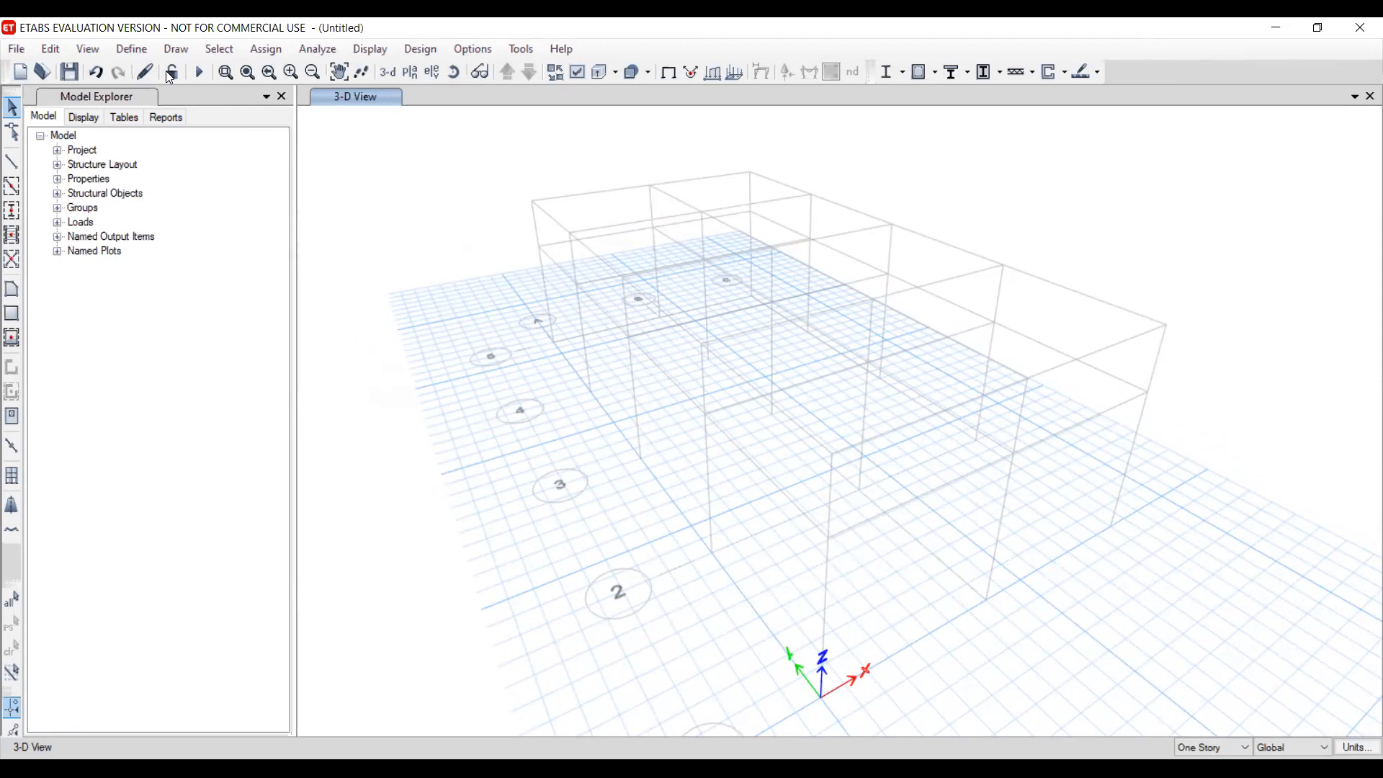
# Start adding a new material property and set its region to India
pyautogui.click(134, 50)
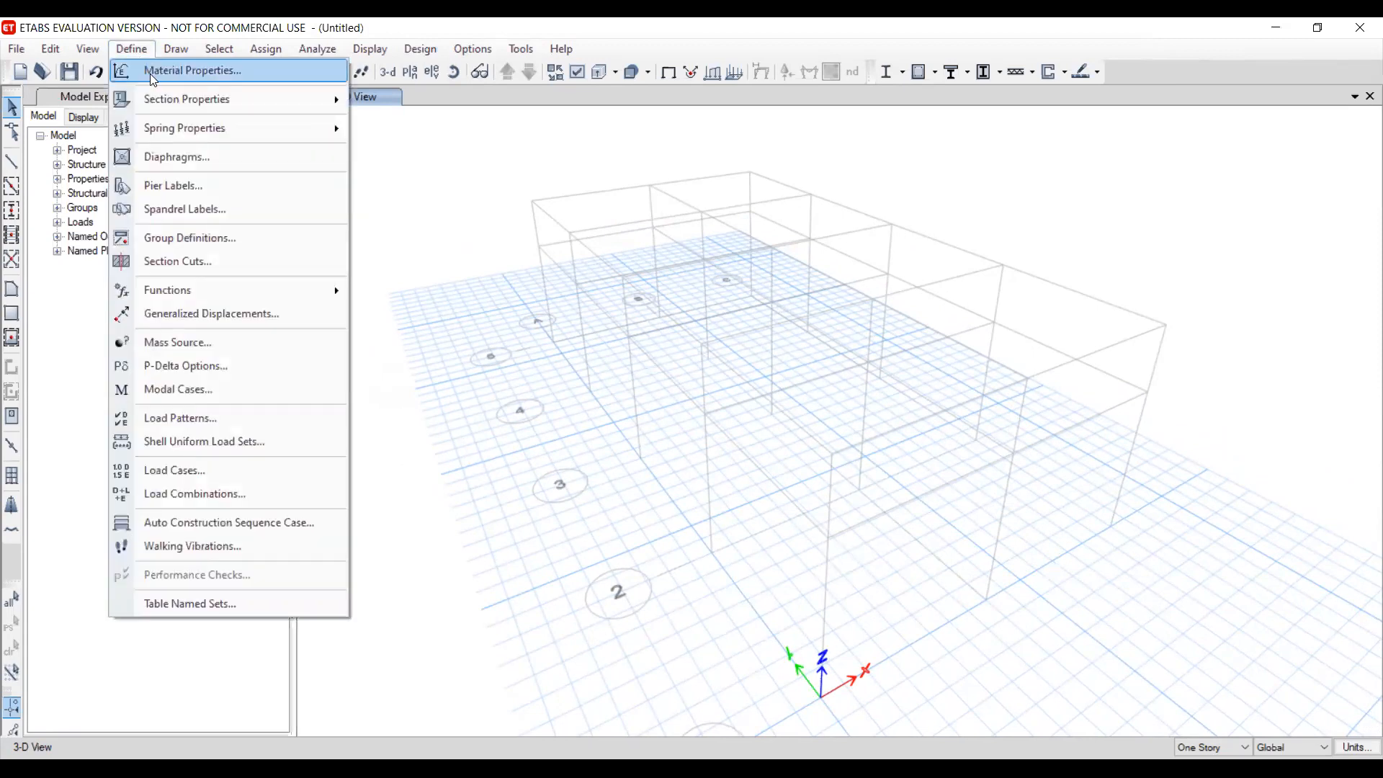
pyautogui.click(169, 72)
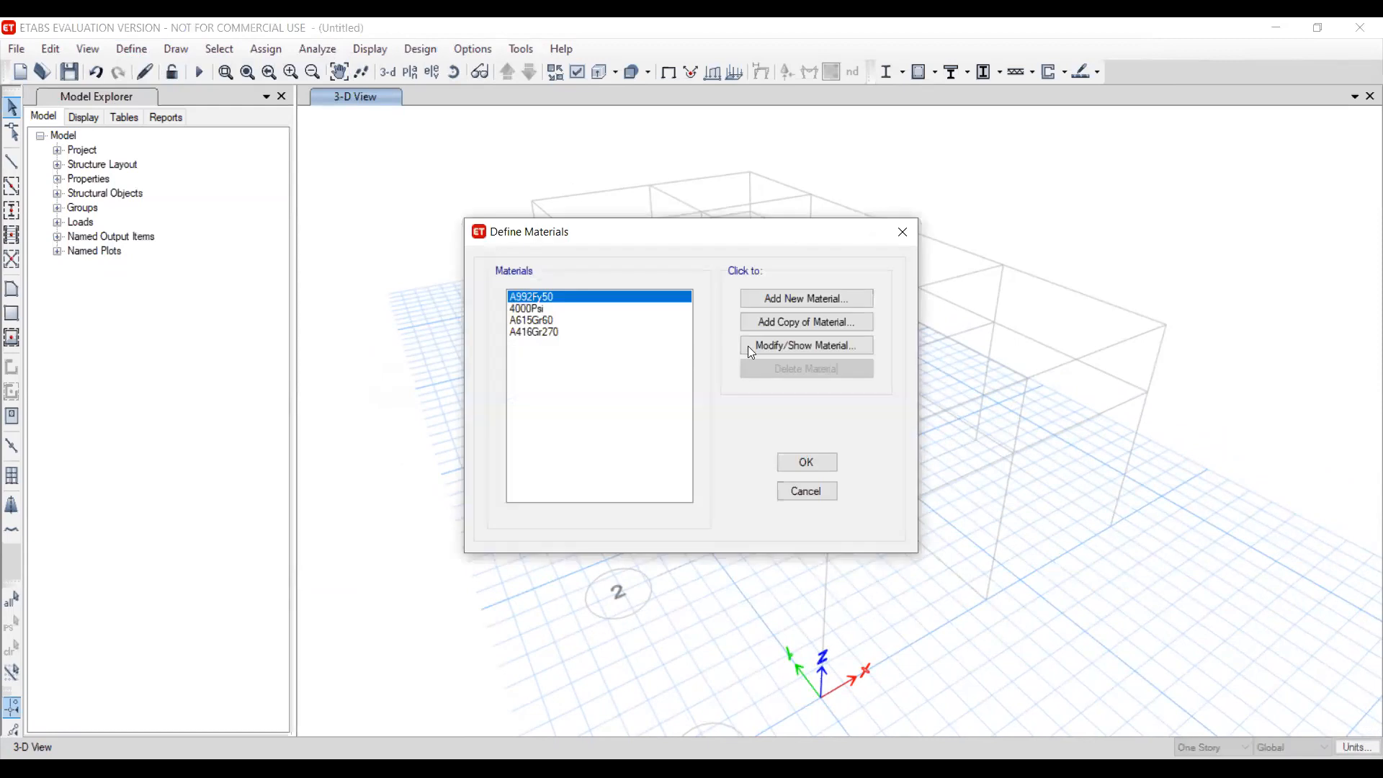
pyautogui.click(816, 299)
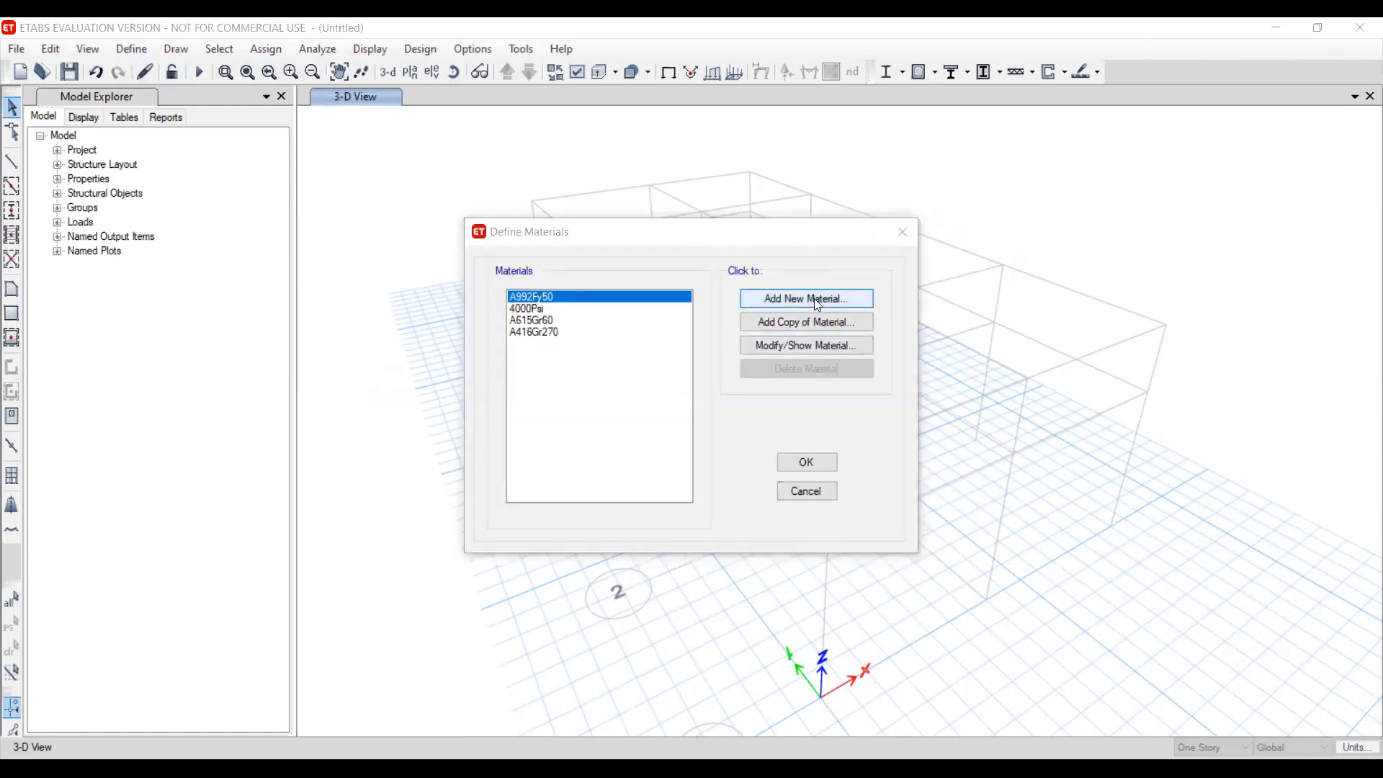
pyautogui.click(640, 343)
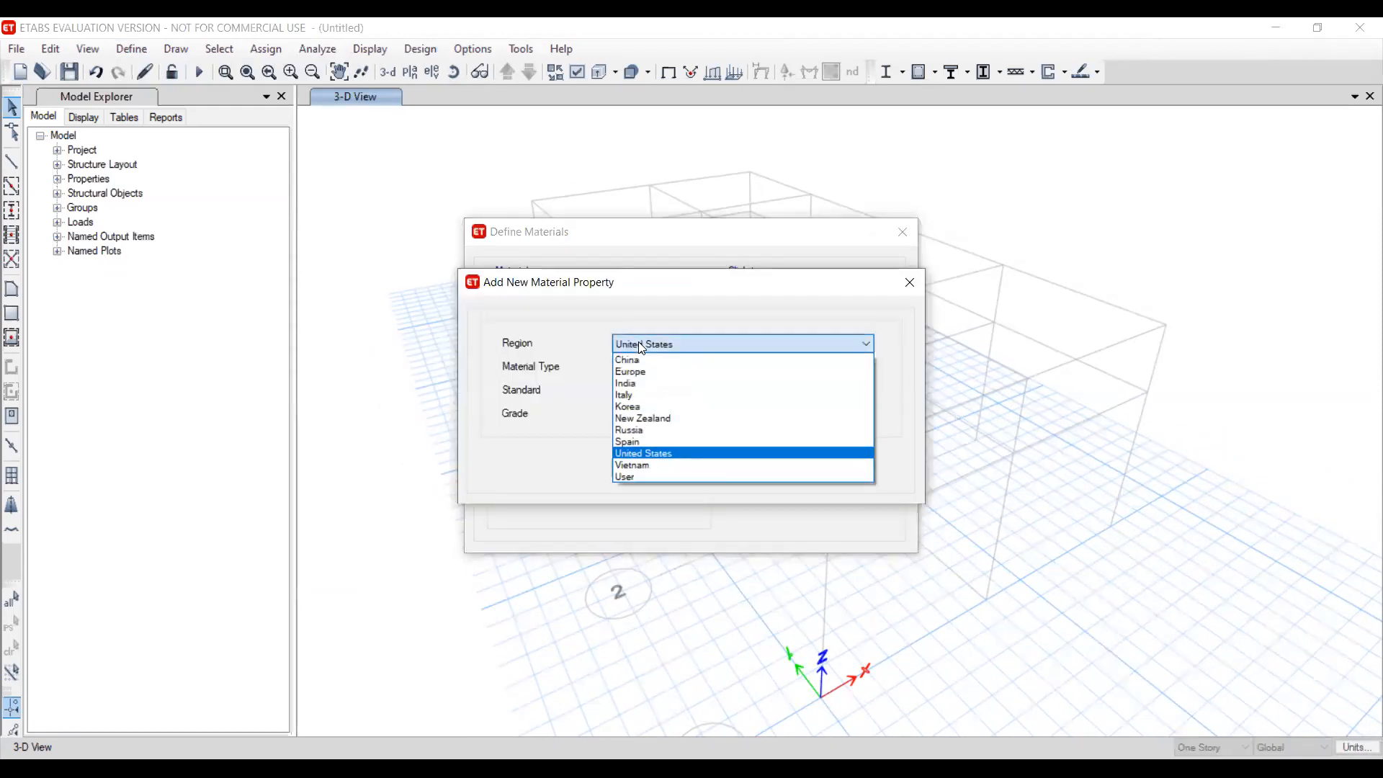
pyautogui.click(638, 390)
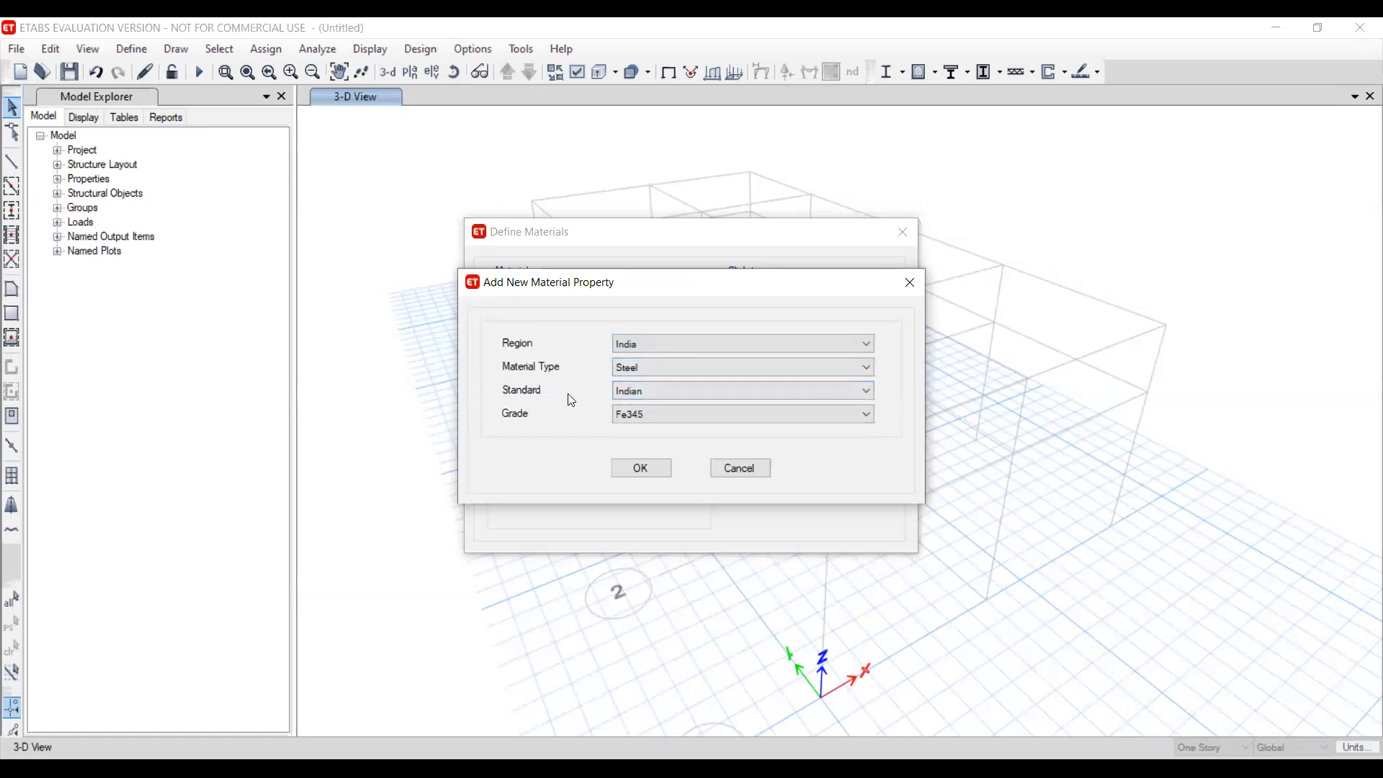
# Choose Steel as the material type with grade Fe250 and accept it to open its property data
pyautogui.click(651, 366)
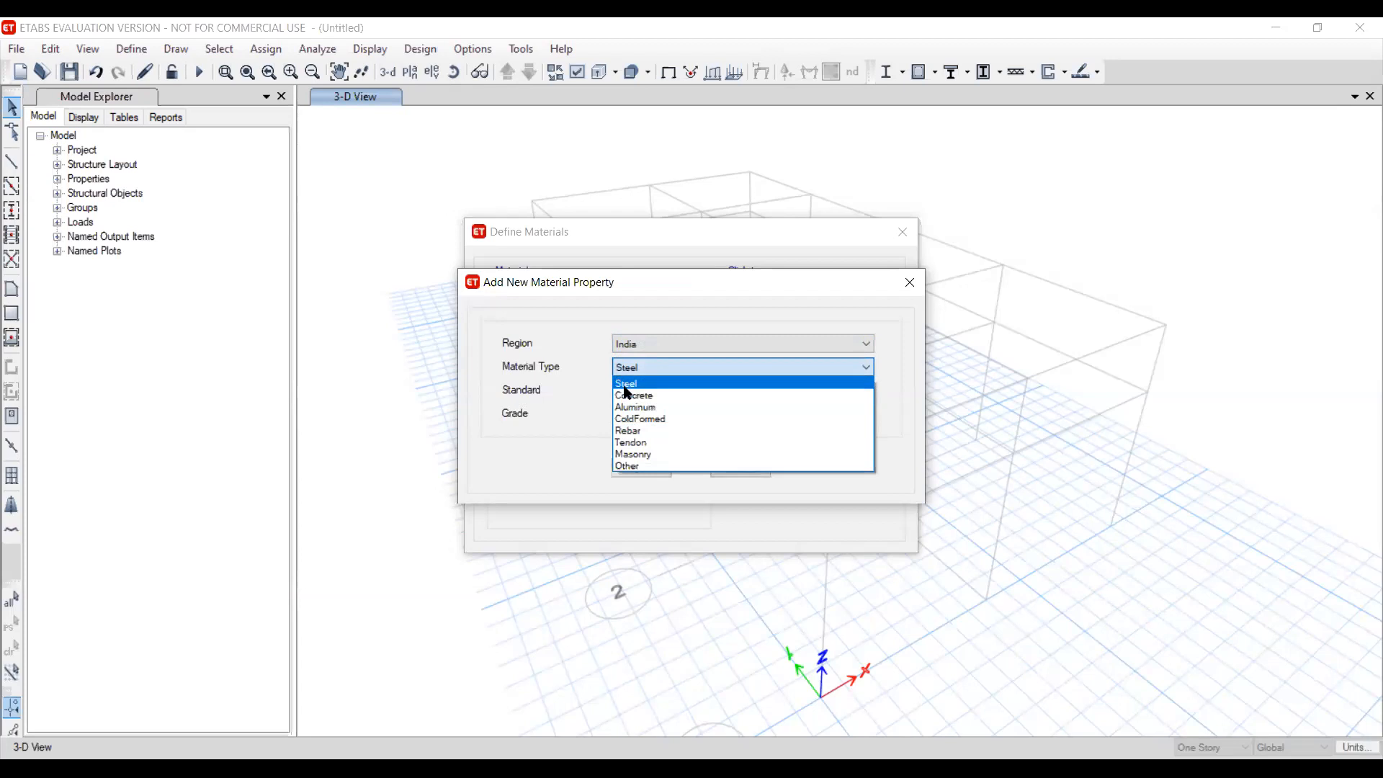
pyautogui.click(636, 384)
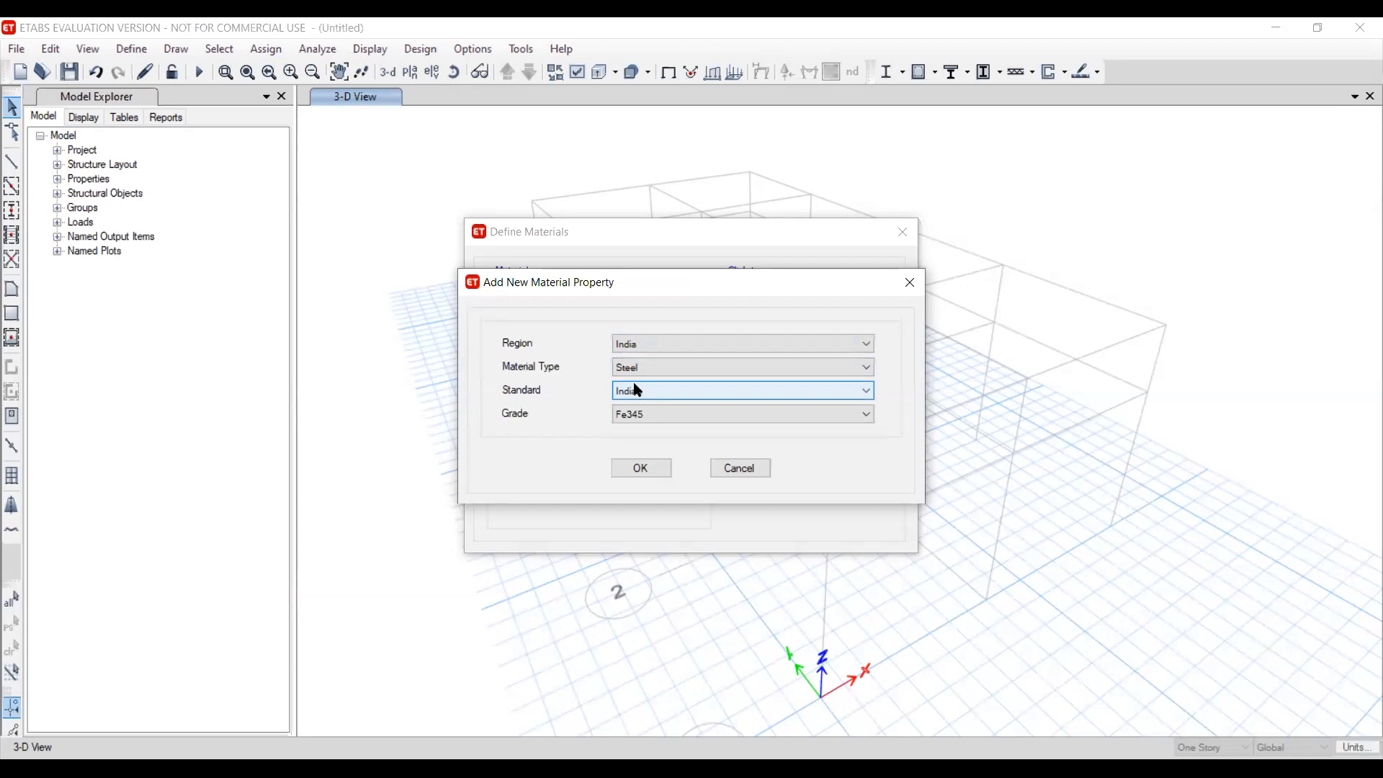
pyautogui.click(648, 367)
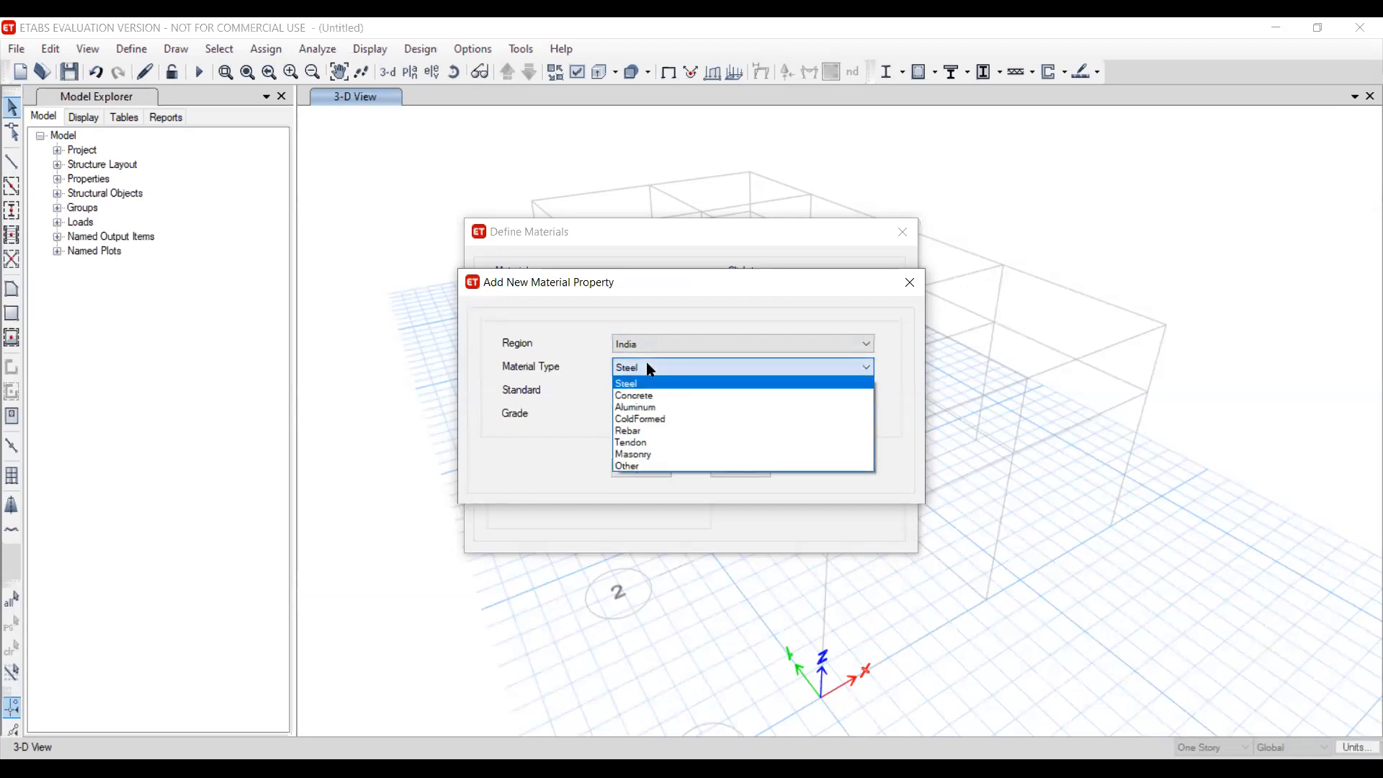
pyautogui.click(641, 383)
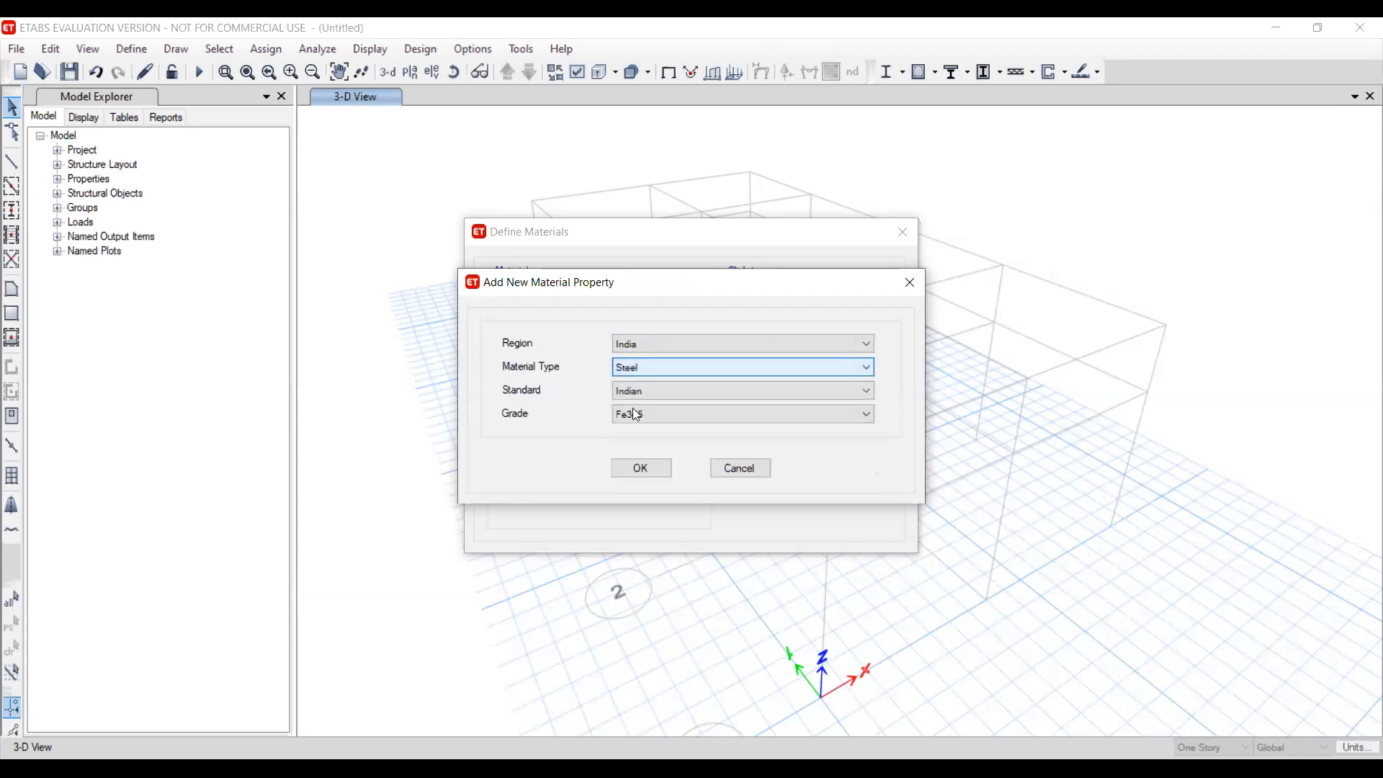
pyautogui.click(671, 418)
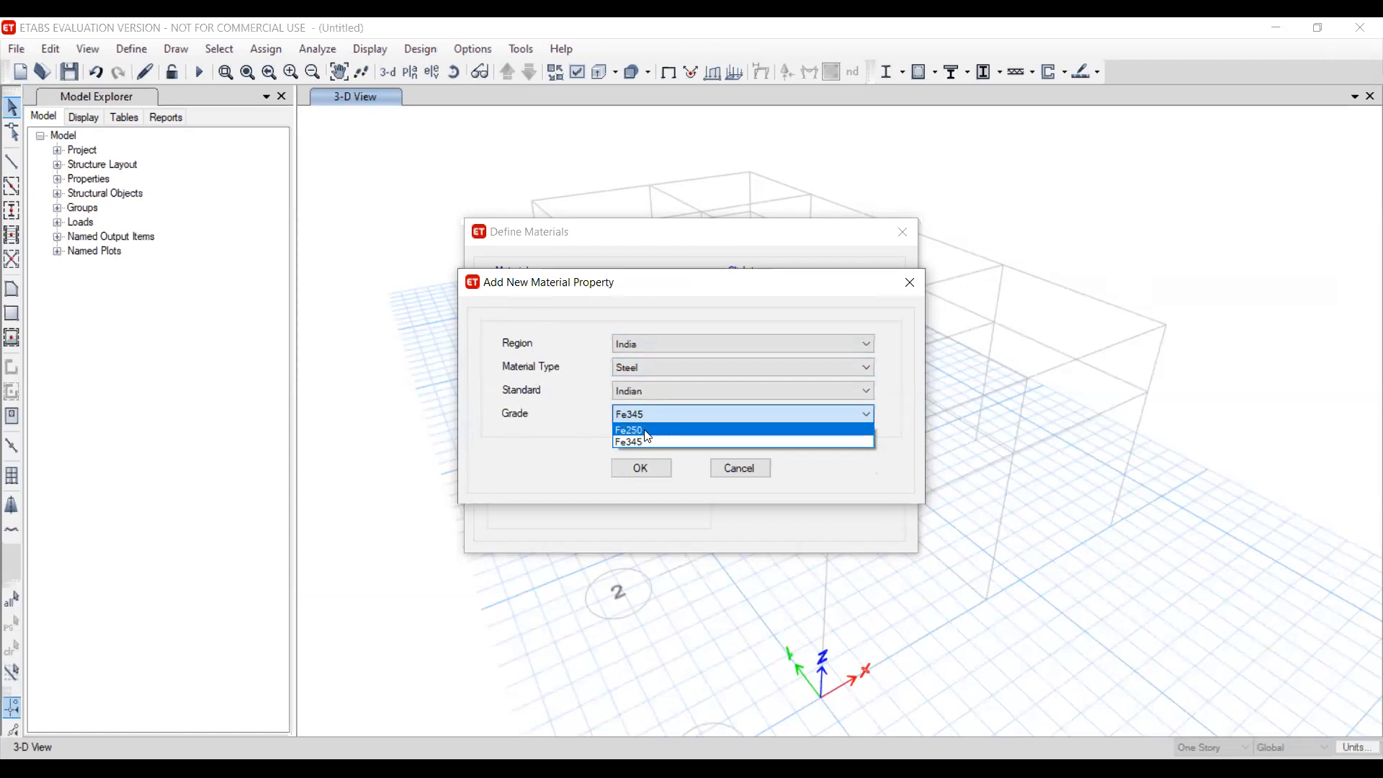
pyautogui.click(649, 432)
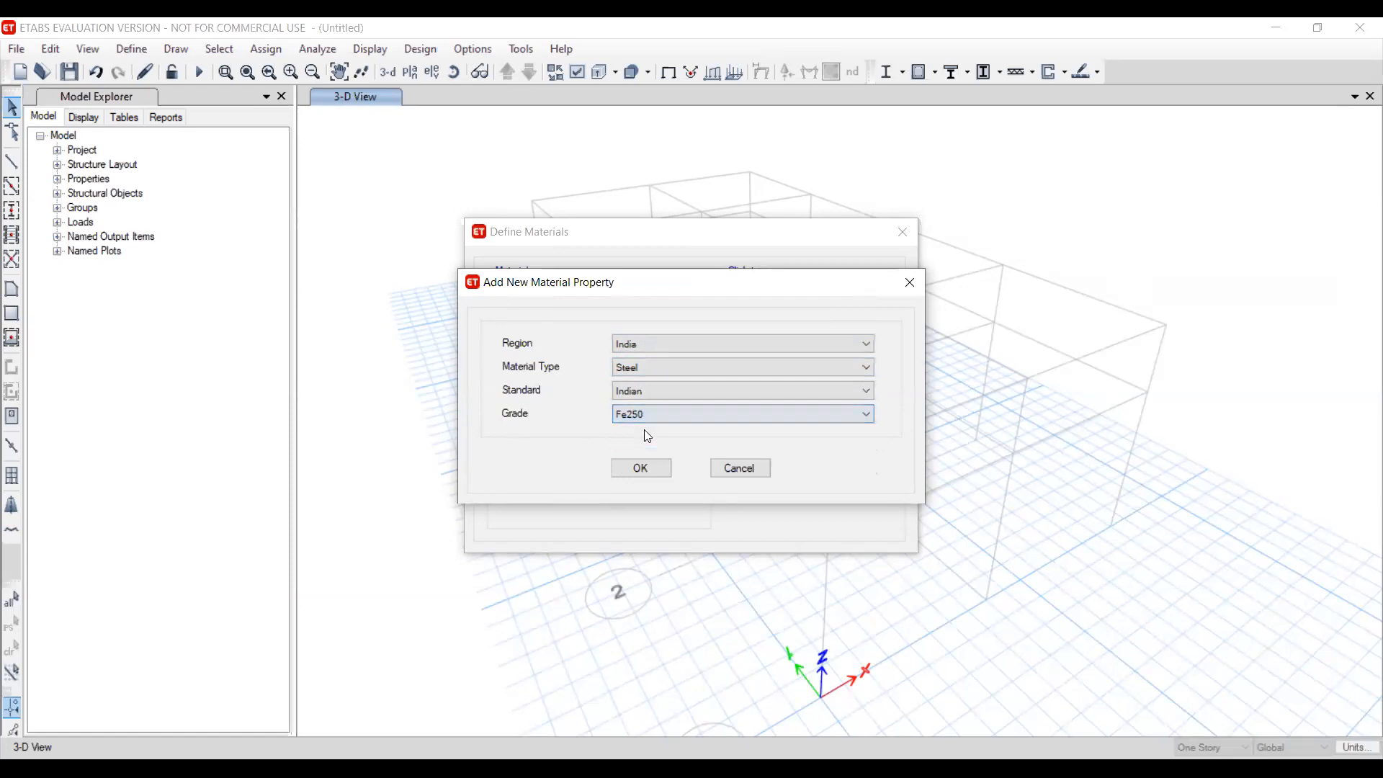
pyautogui.click(641, 469)
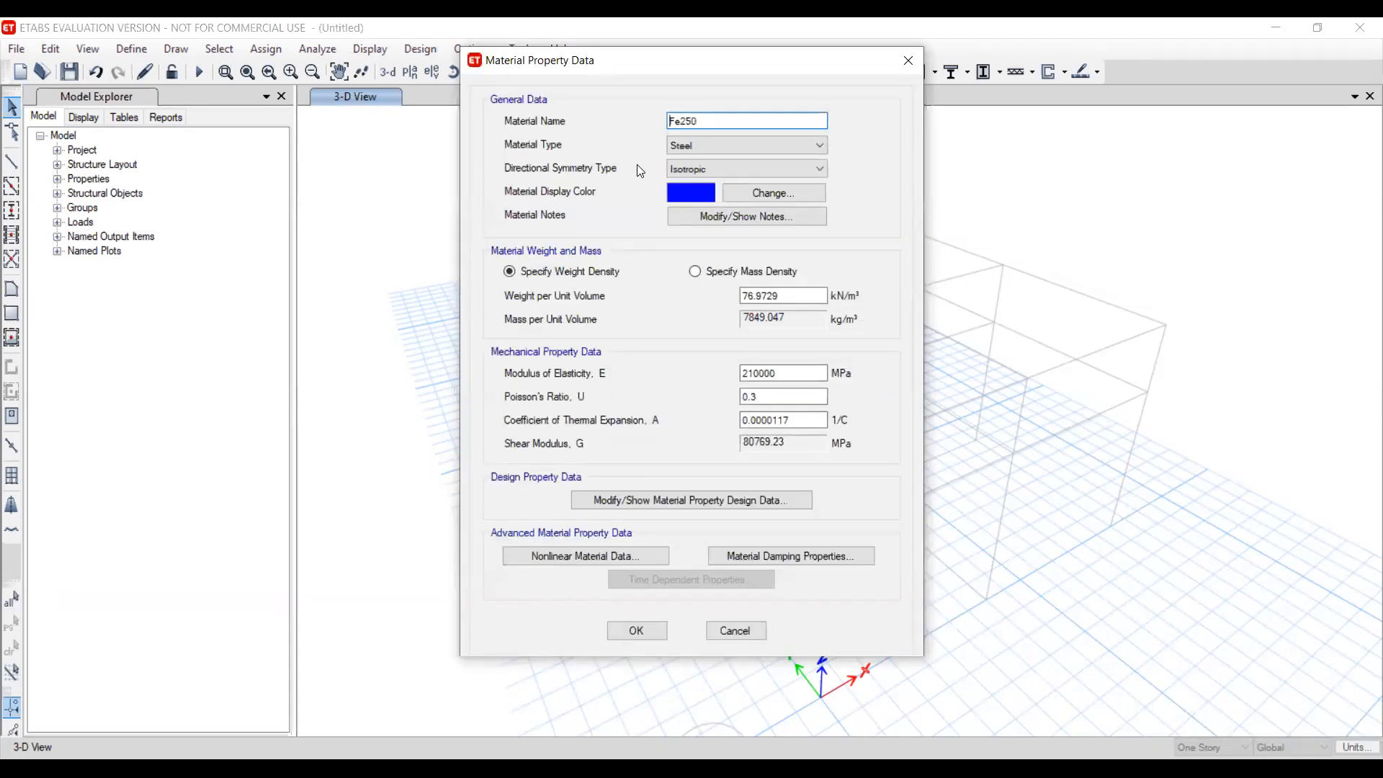
pyautogui.moveTo(734, 120); pyautogui.dragTo(638, 125)
pyautogui.write('Steel')
pyautogui.press('BackSpace')
pyautogui.press('BackSpace')
pyautogui.press('BackSpace')
pyautogui.press('BackSpace')
pyautogui.press('BackSpace')
pyautogui.write('Fe250')
# Accept the Fe250 steel material's property data and close the material definitions
pyautogui.doubleClick(793, 301)
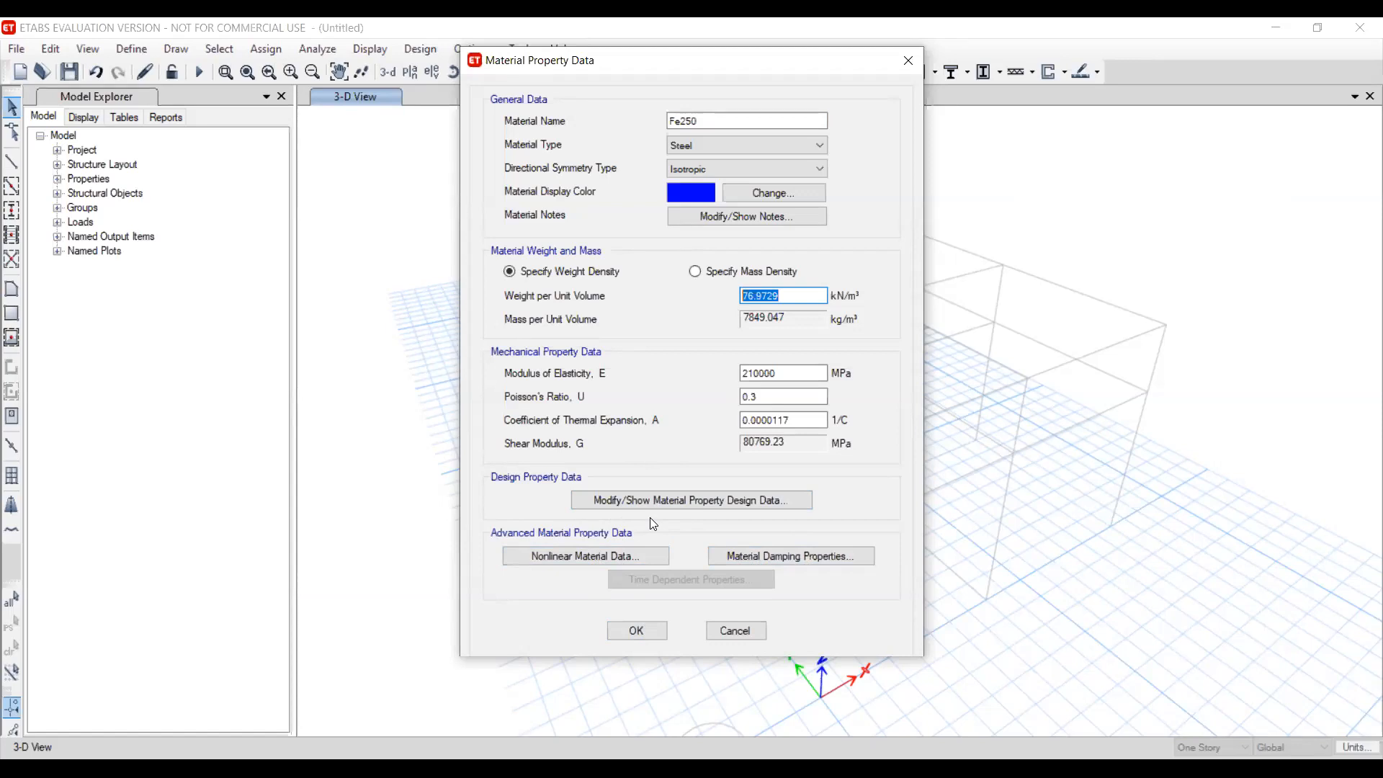
pyautogui.click(644, 634)
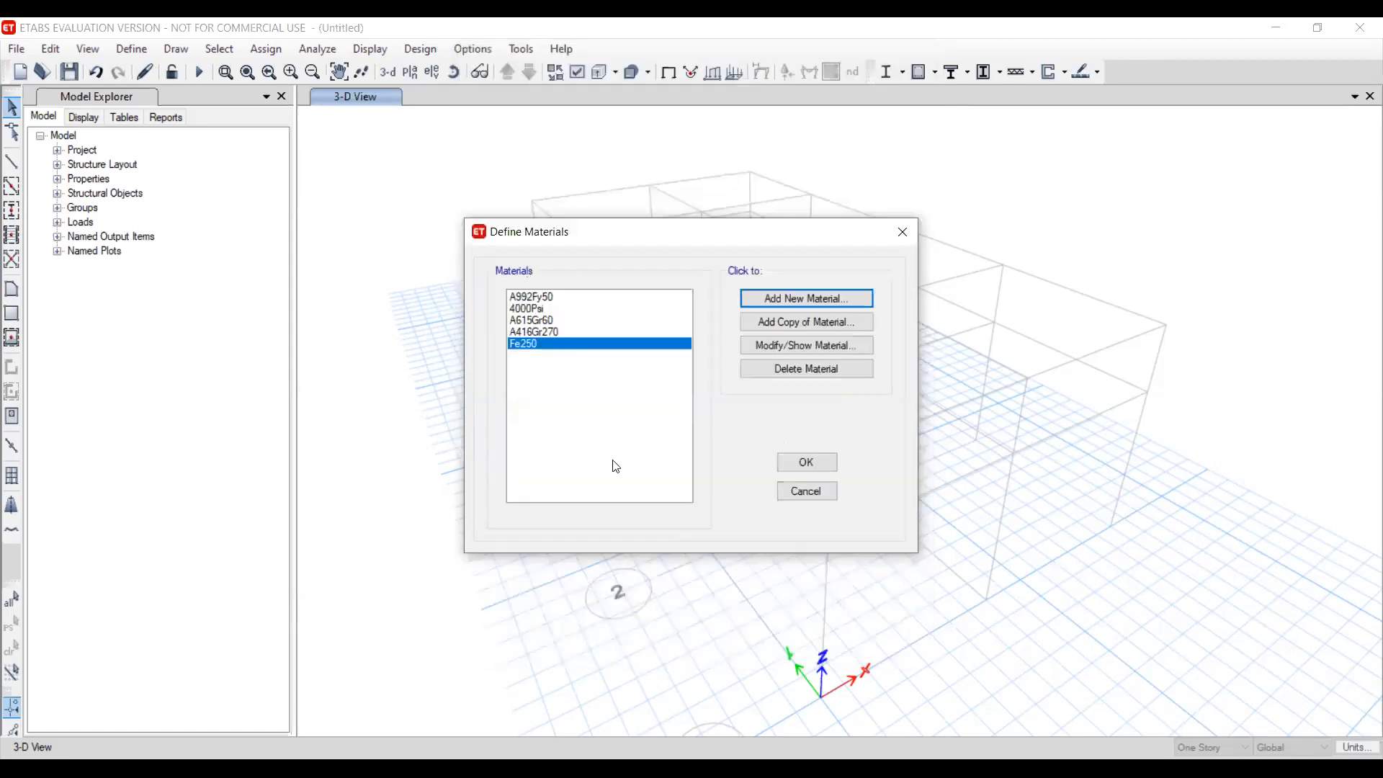
pyautogui.click(802, 465)
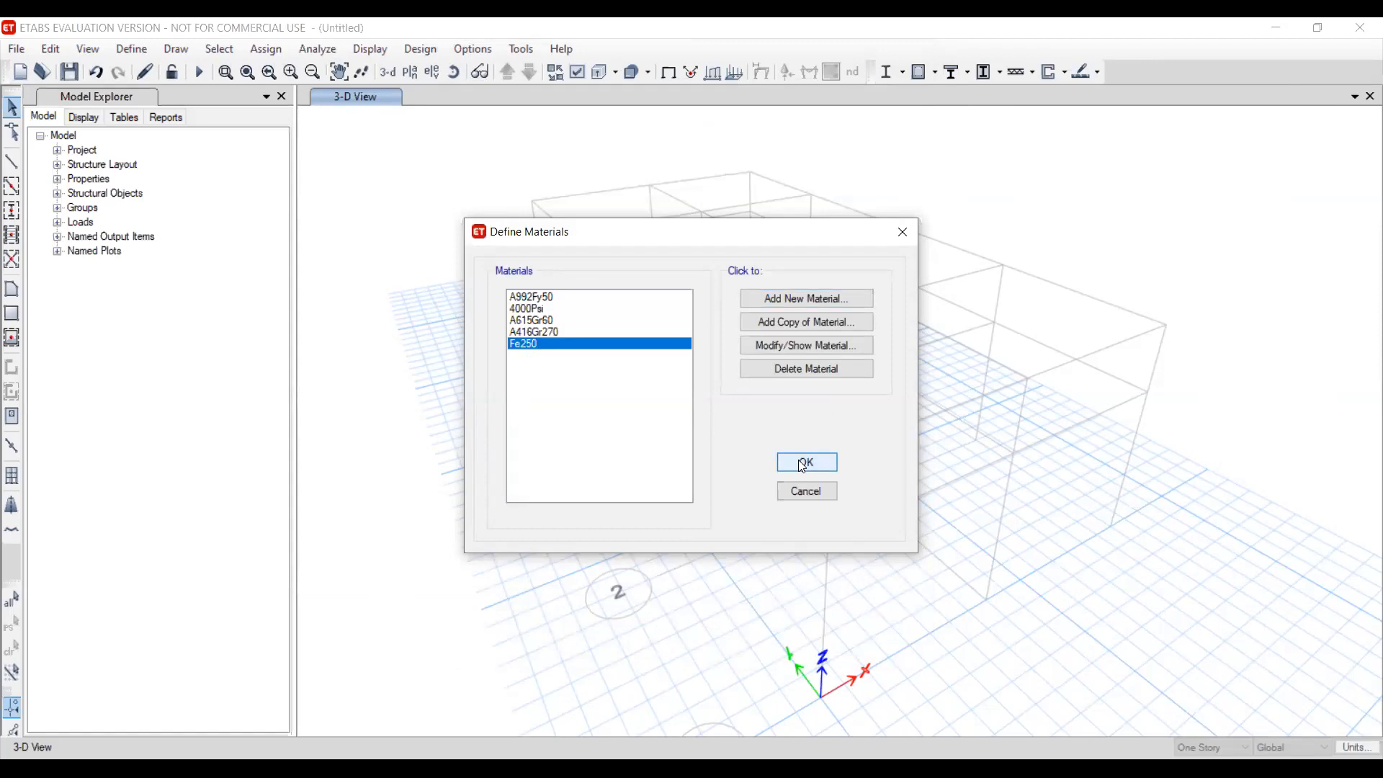
# Open the frame section properties and start importing a section with the Steel I/Wide Flange shape
pyautogui.click(139, 47)
pyautogui.moveTo(193, 97)
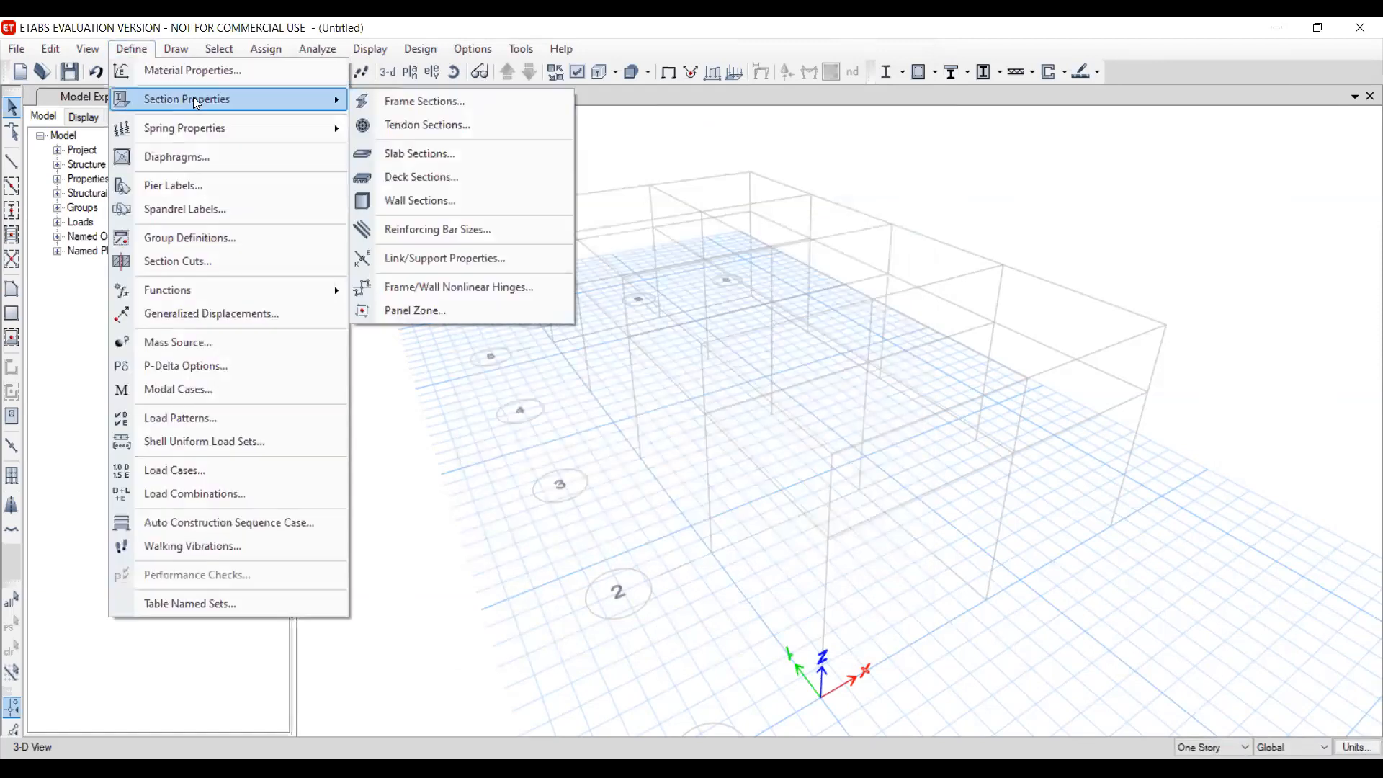
pyautogui.click(421, 101)
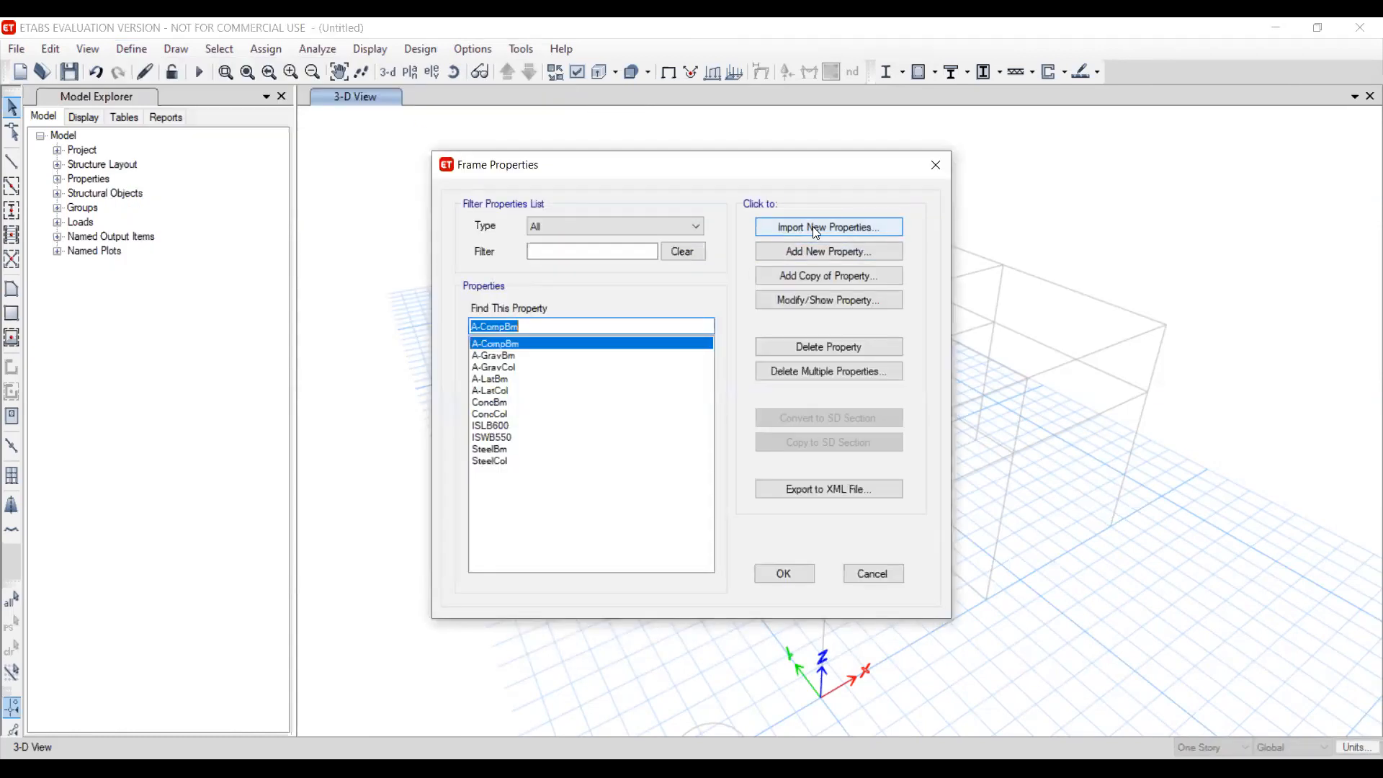
pyautogui.click(817, 229)
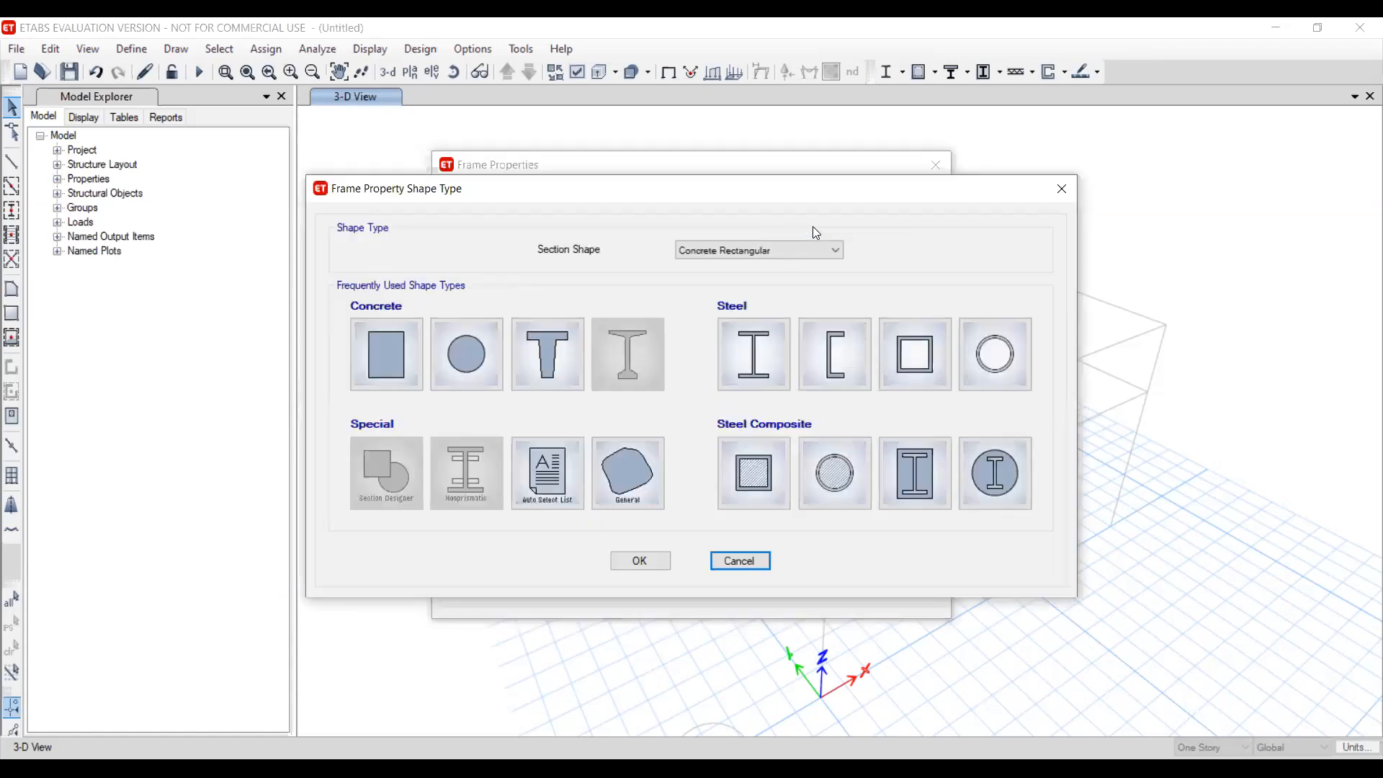
pyautogui.click(749, 351)
pyautogui.click(753, 351)
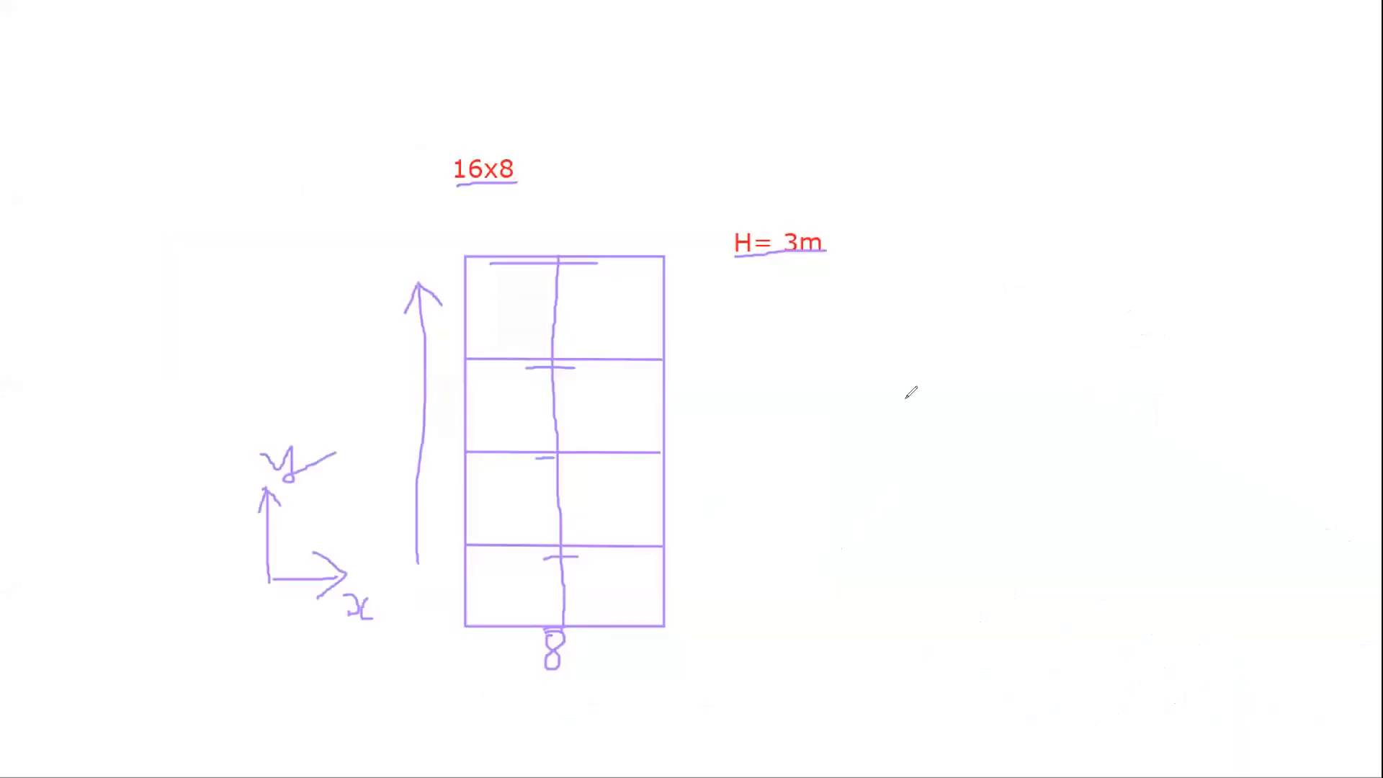
# Switch to the whiteboard and sketch a frame elevation beside the plan, with two vertical columns and two sloping rafters
pyautogui.moveTo(906, 394); pyautogui.dragTo(918, 549)
pyautogui.hotkey('ctrl', 'z')
pyautogui.moveTo(908, 389); pyautogui.dragTo(914, 625)
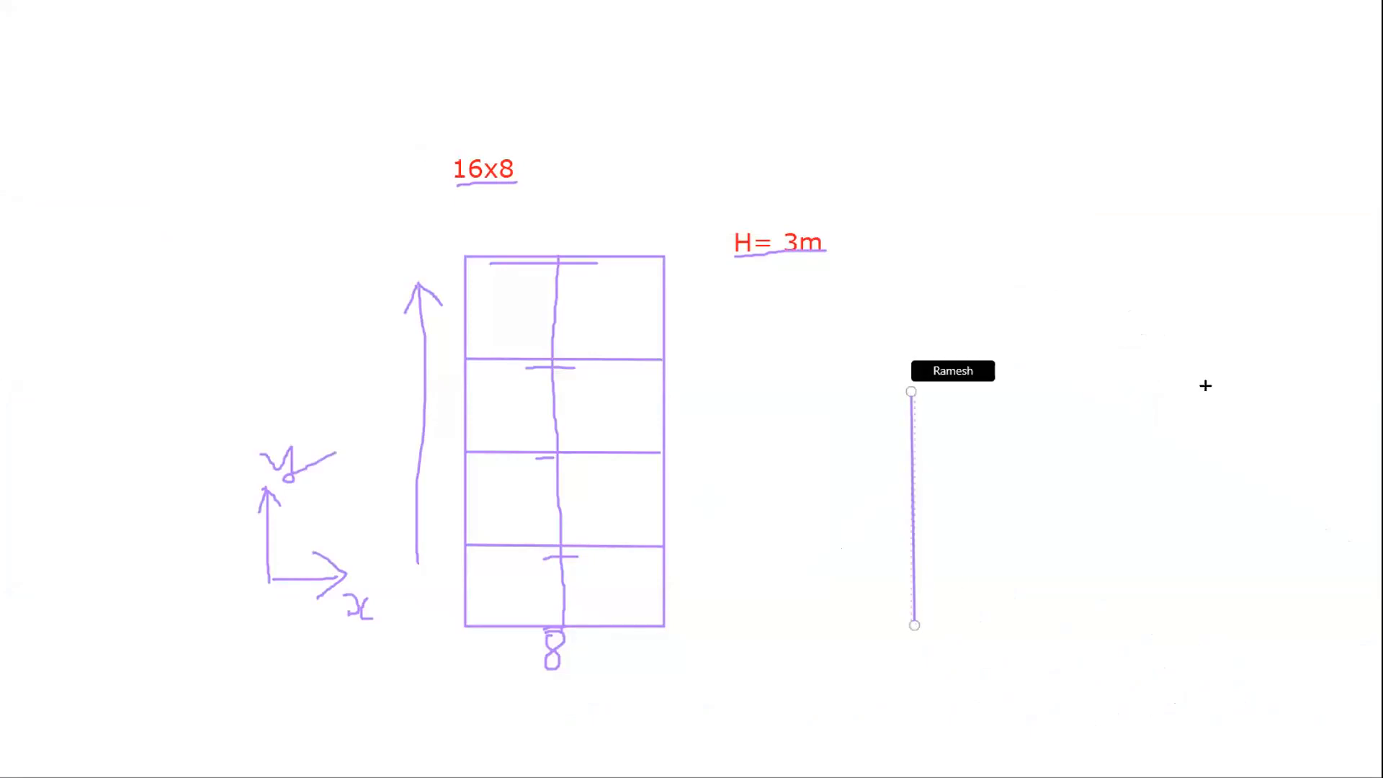
pyautogui.moveTo(1174, 381); pyautogui.dragTo(1185, 620)
pyautogui.moveTo(911, 391)
pyautogui.mouseDown()
pyautogui.moveTo(1003, 294)
pyautogui.moveTo(1033, 287)
pyautogui.moveTo(1179, 383)
pyautogui.mouseUp()
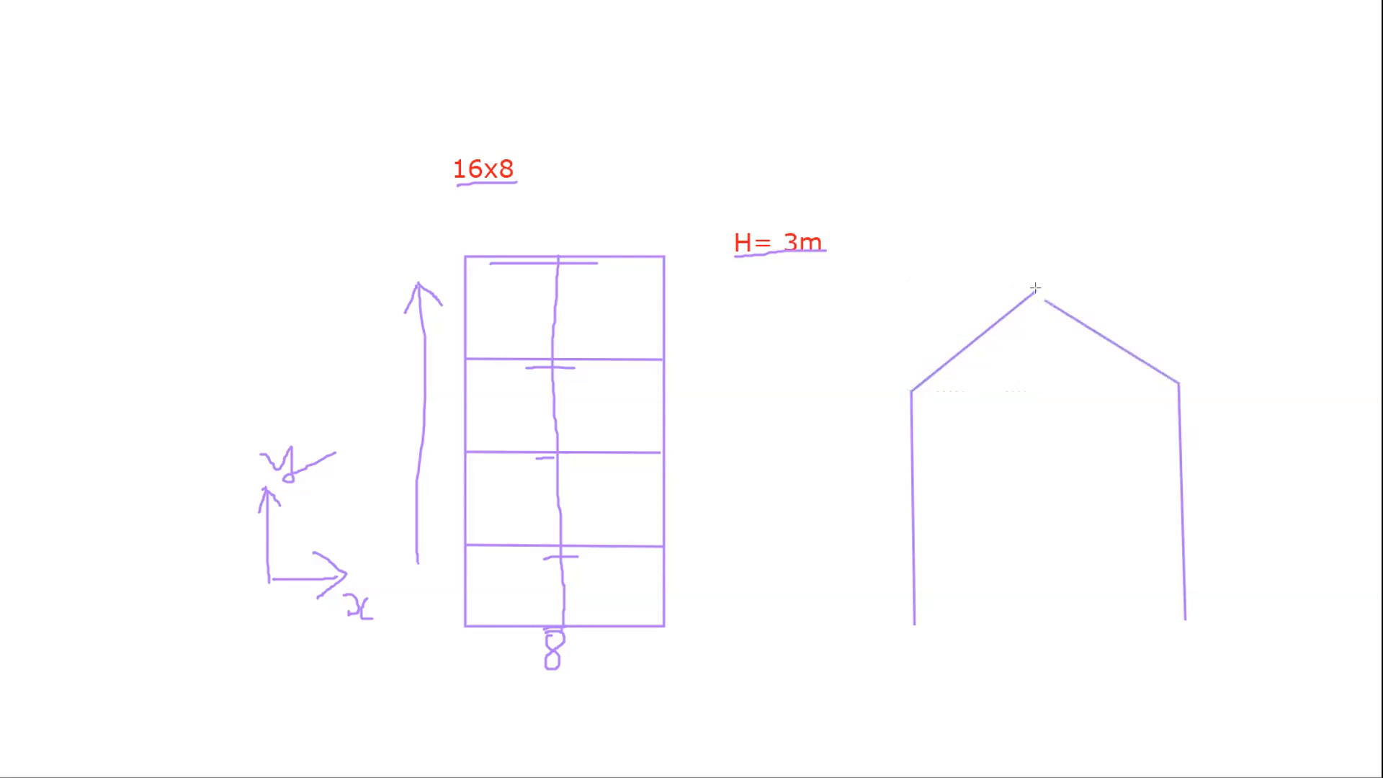
# Complete the roof truss sketch with a horizontal bottom chord, a central post, and vertical and diagonal web members on both sides
pyautogui.moveTo(912, 392); pyautogui.dragTo(1172, 387)
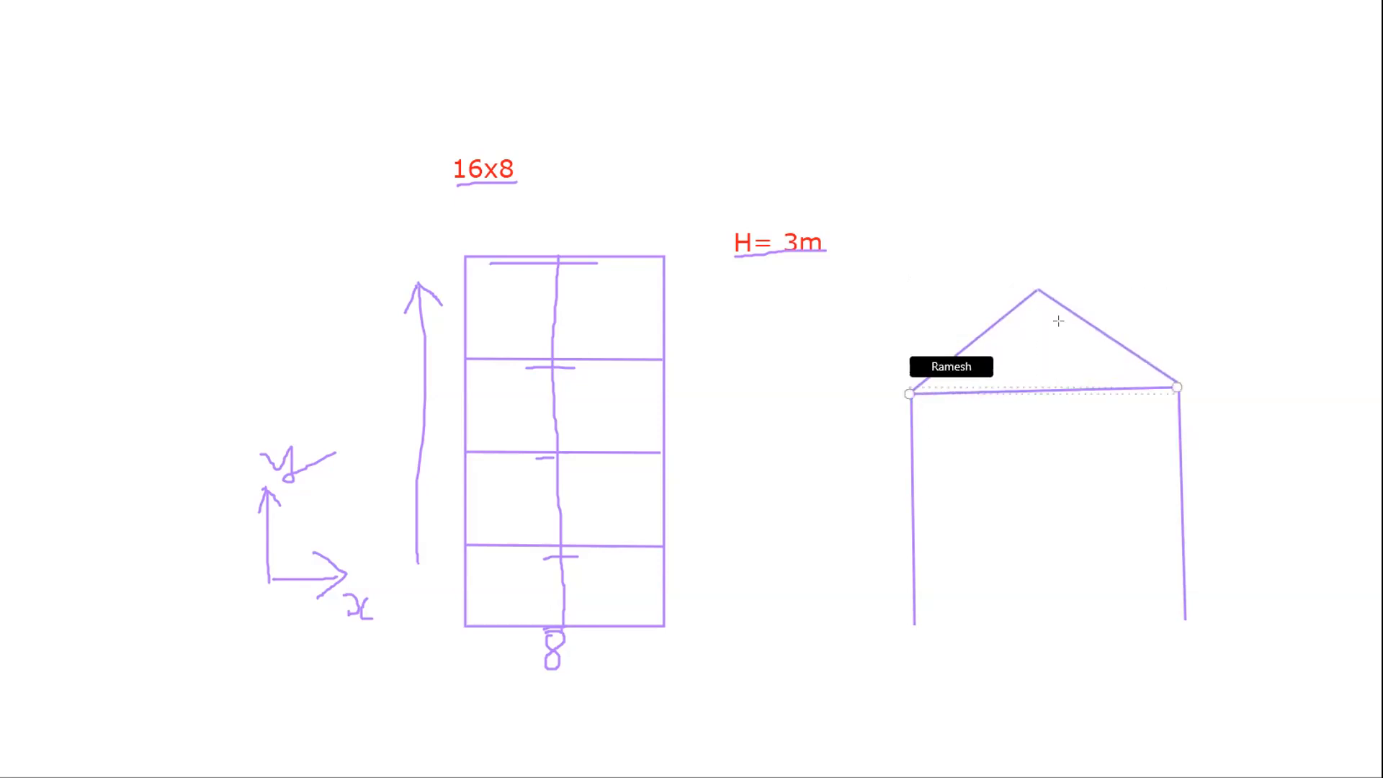
pyautogui.moveTo(1038, 289); pyautogui.dragTo(1041, 391)
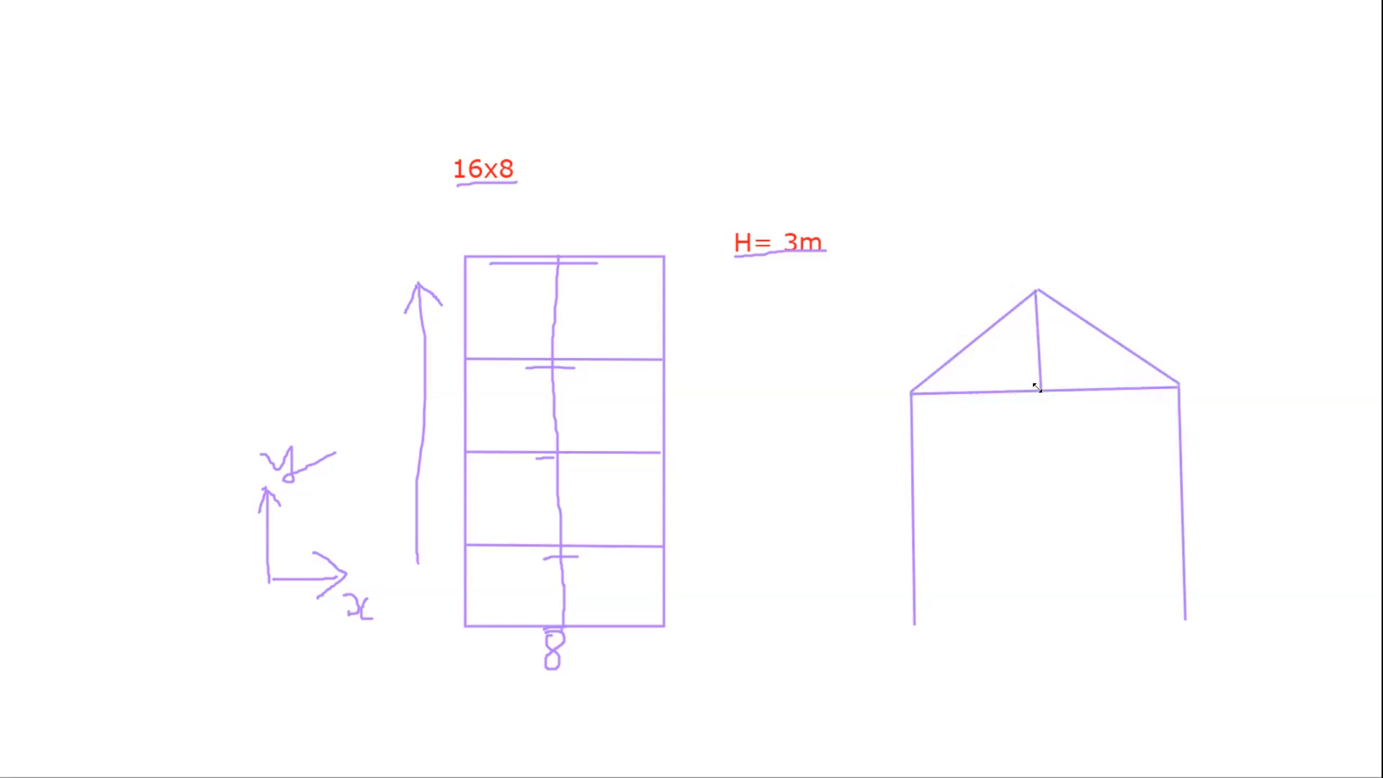
pyautogui.moveTo(986, 333); pyautogui.dragTo(1041, 391)
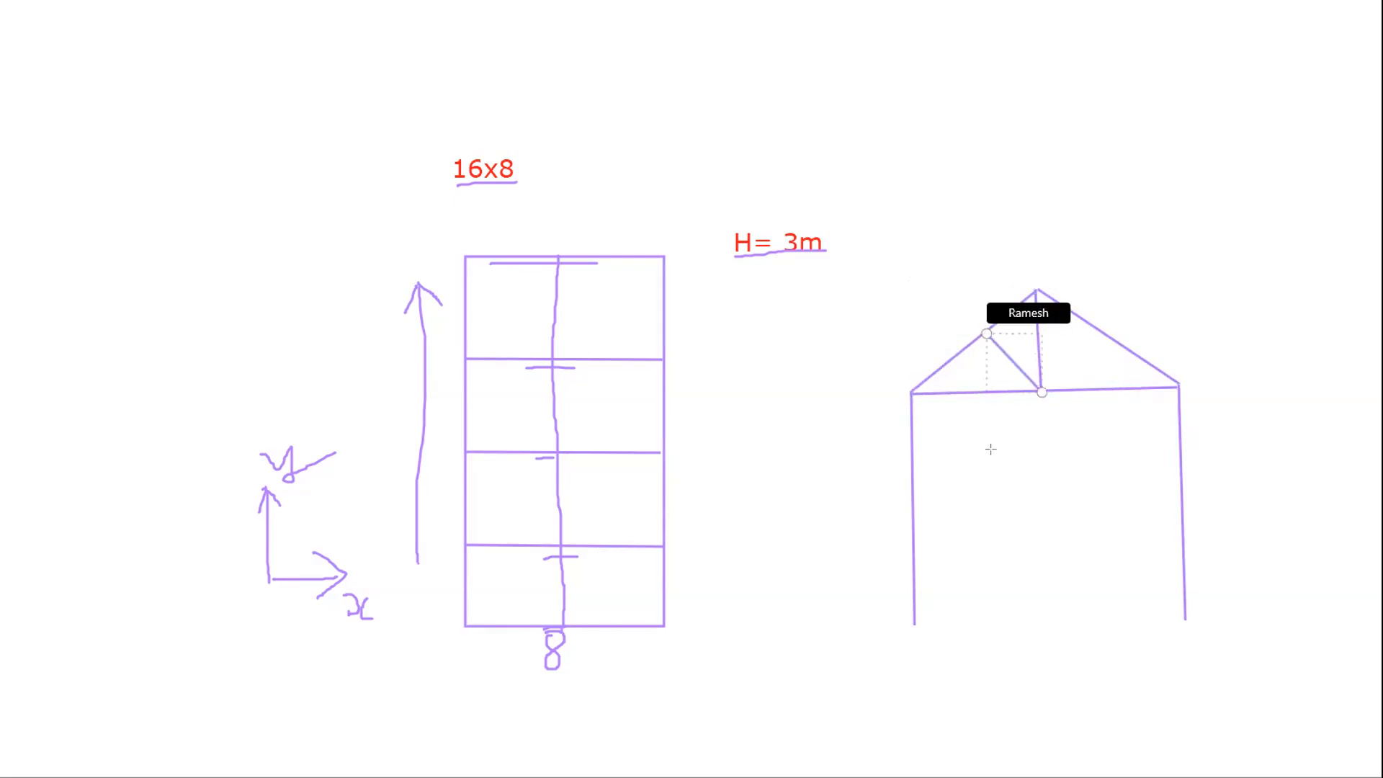
pyautogui.moveTo(990, 331)
pyautogui.mouseDown()
pyautogui.moveTo(988, 390)
pyautogui.moveTo(1068, 358)
pyautogui.moveTo(1088, 326)
pyautogui.mouseUp()
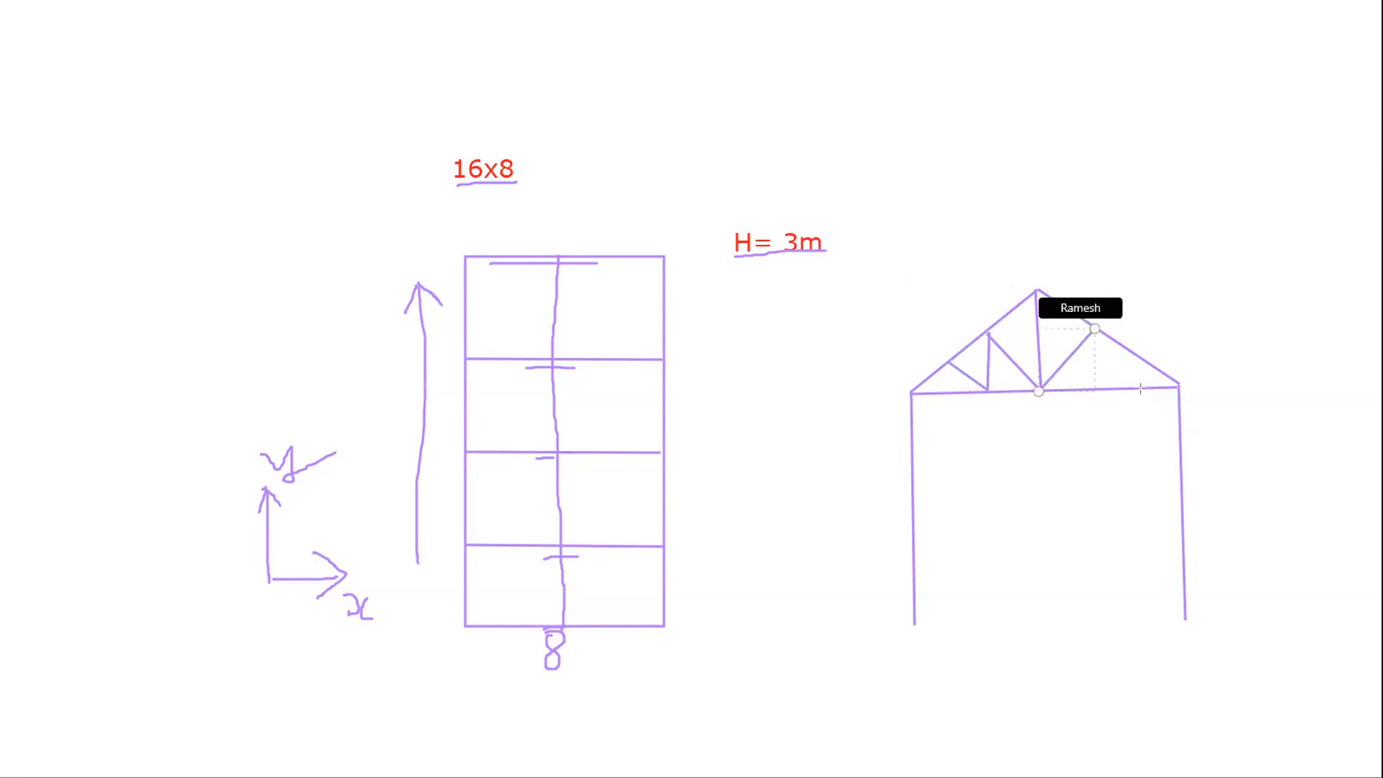
pyautogui.moveTo(1093, 326)
pyautogui.mouseDown()
pyautogui.moveTo(1100, 387)
pyautogui.moveTo(1136, 355)
pyautogui.mouseUp()
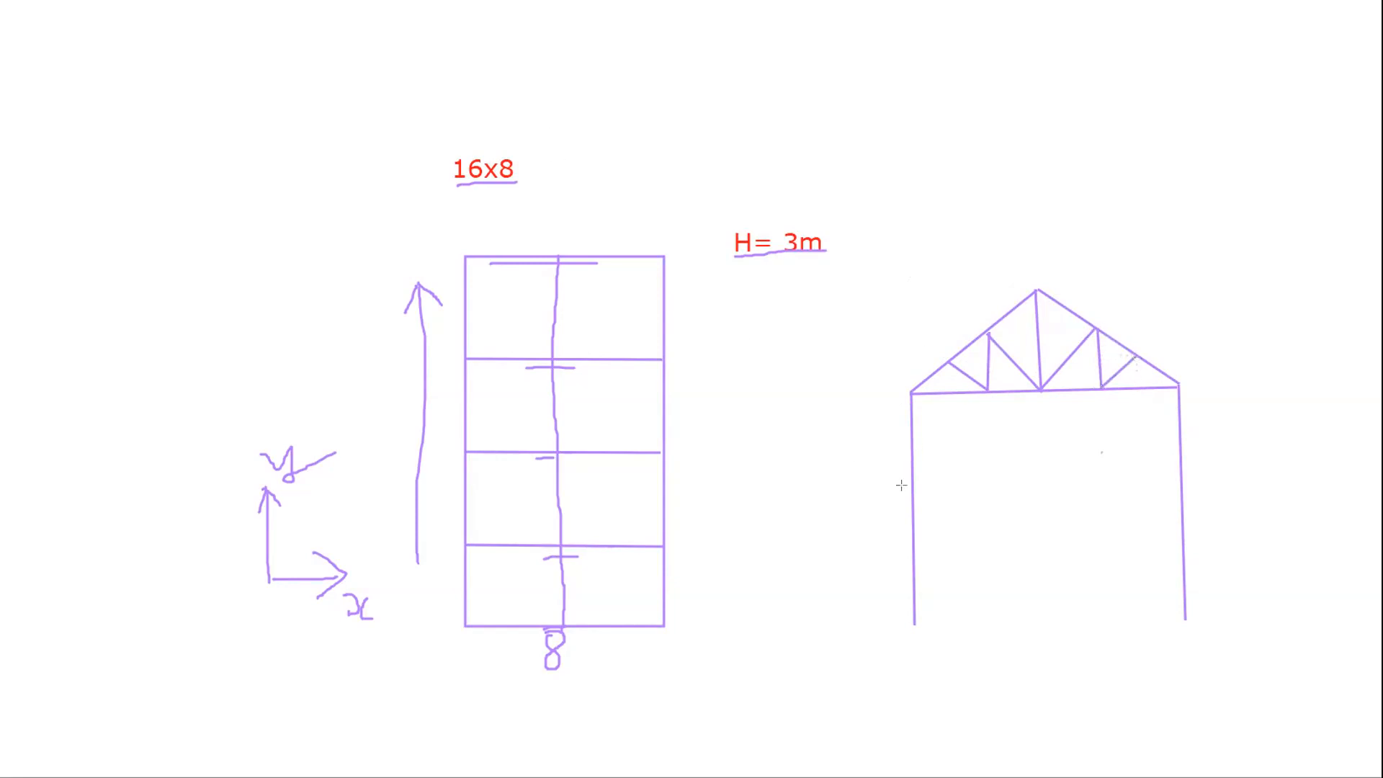
# Label the frame's columns "I-Sections" and draw an arrow between the label and each column
pyautogui.moveTo(909, 489); pyautogui.dragTo(843, 506)
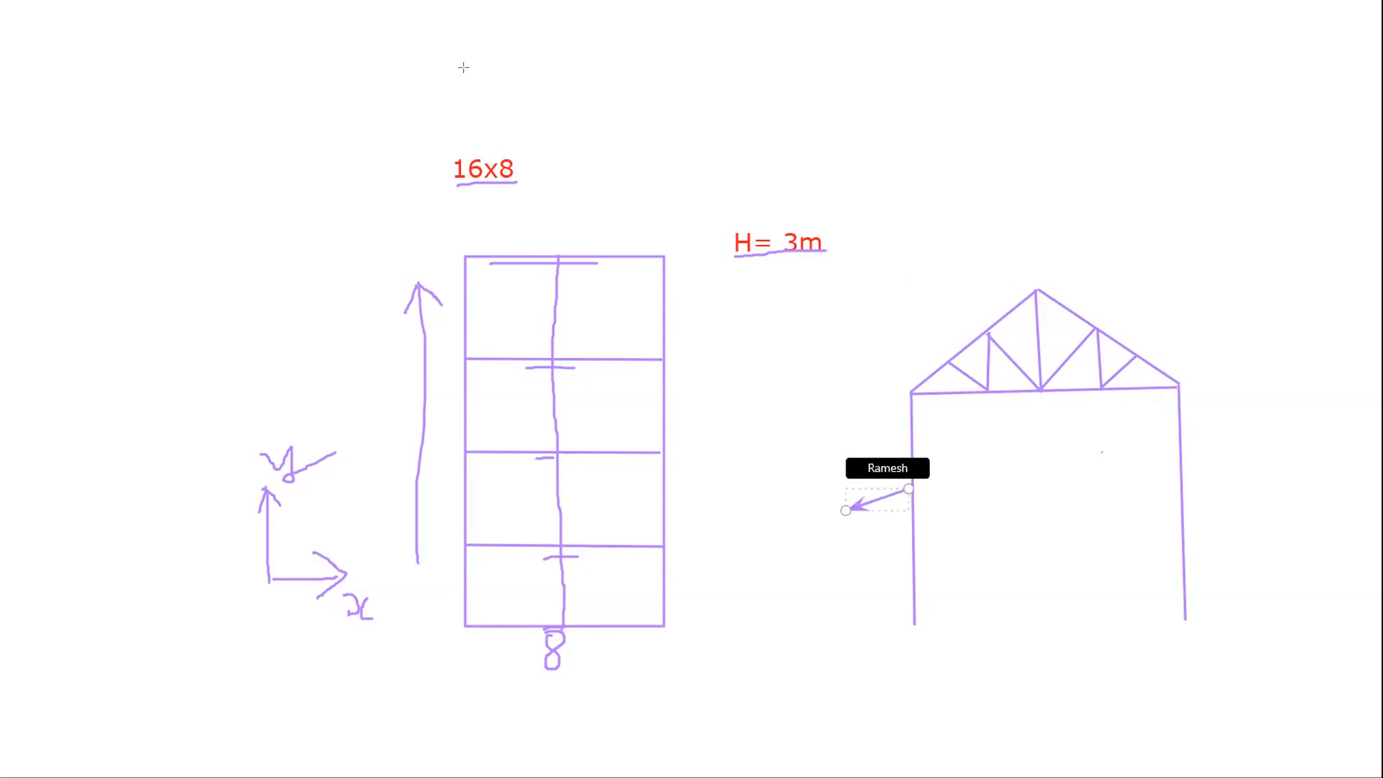
pyautogui.click(802, 521)
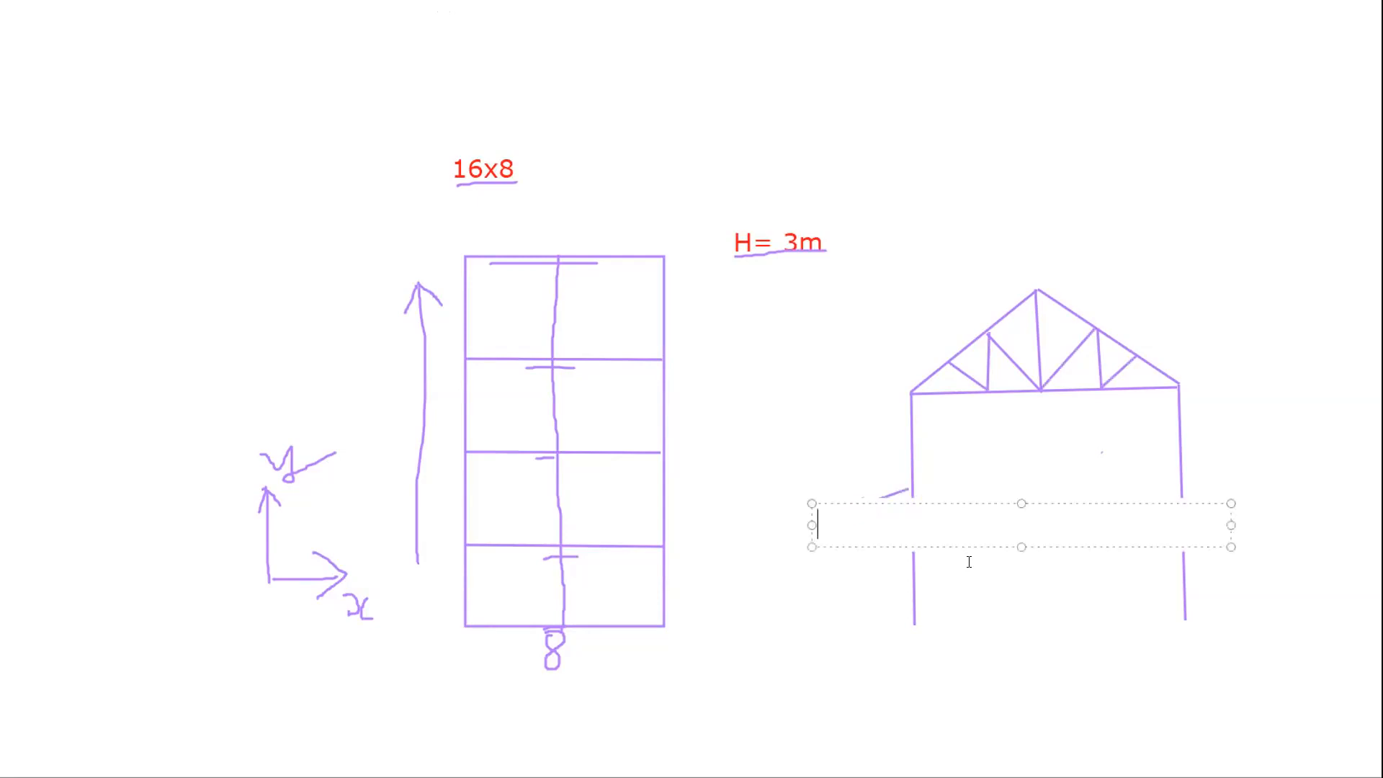
pyautogui.write('I-Sections')
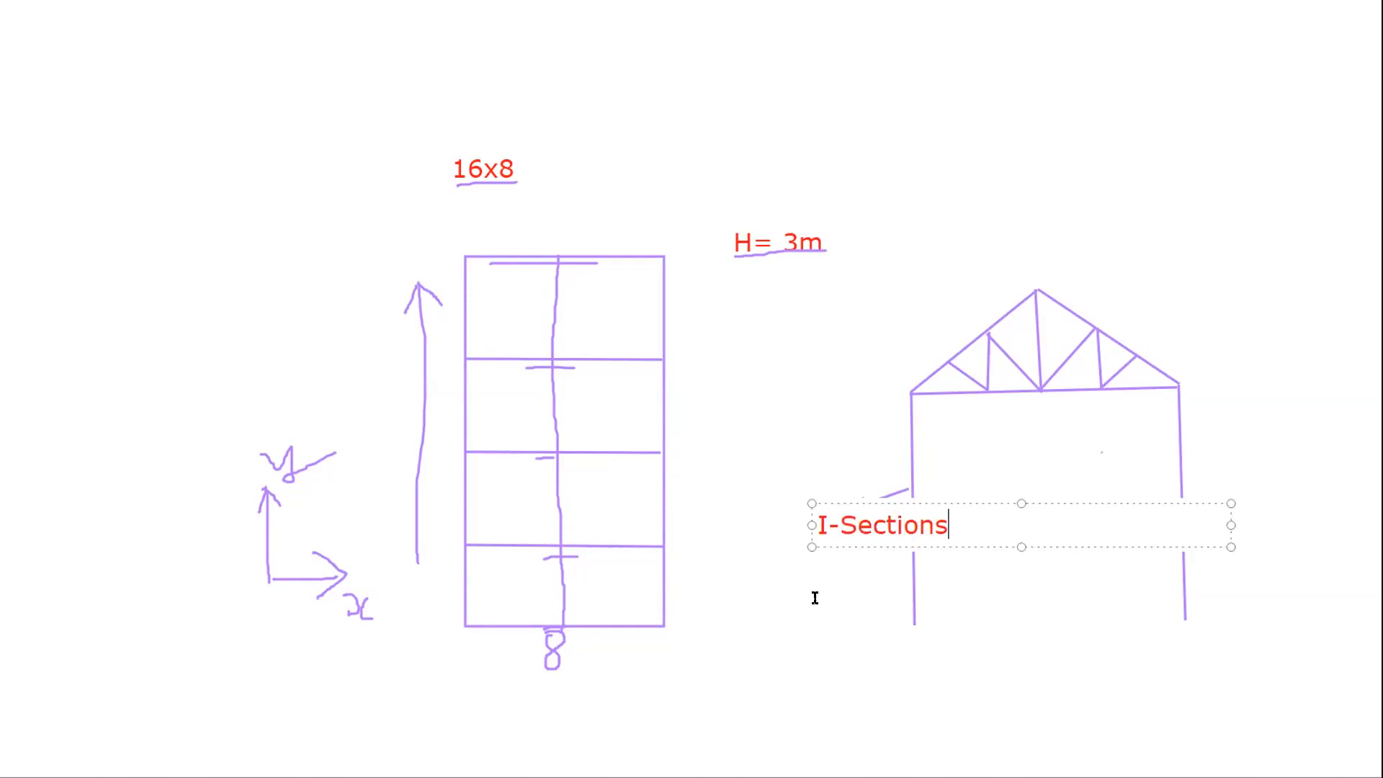
pyautogui.click(888, 497)
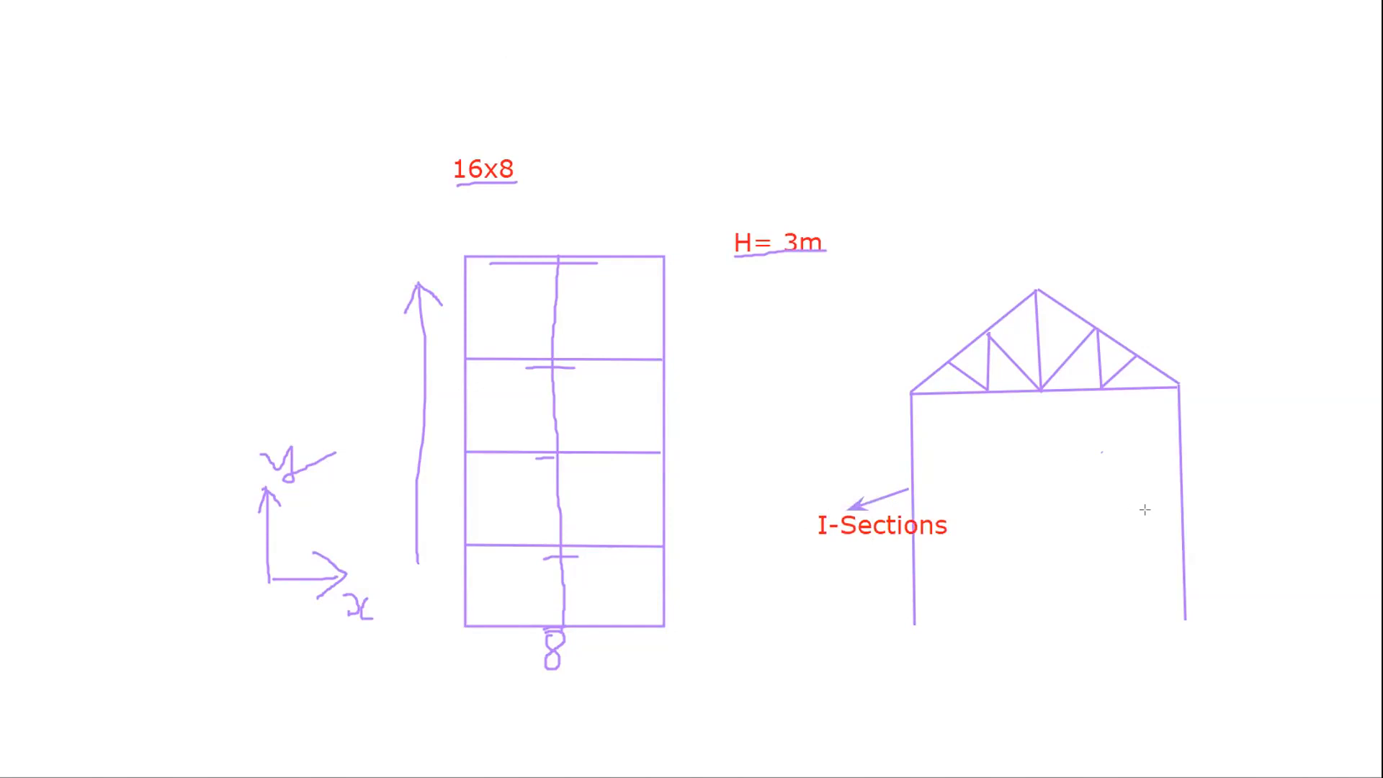
pyautogui.moveTo(933, 512); pyautogui.dragTo(1171, 474)
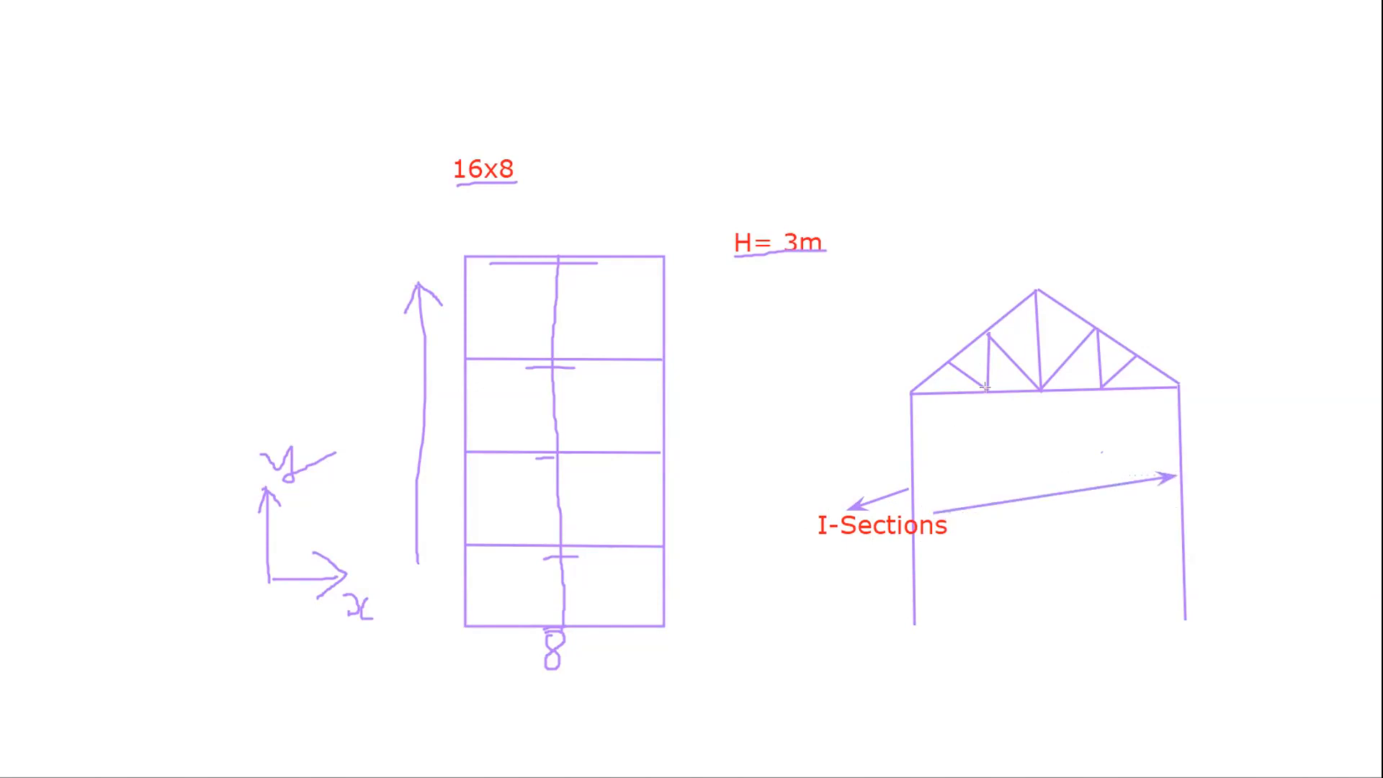
# Draw a downward arrow from the truss's bottom chord and label it "I-Section"
pyautogui.moveTo(996, 396); pyautogui.dragTo(993, 421)
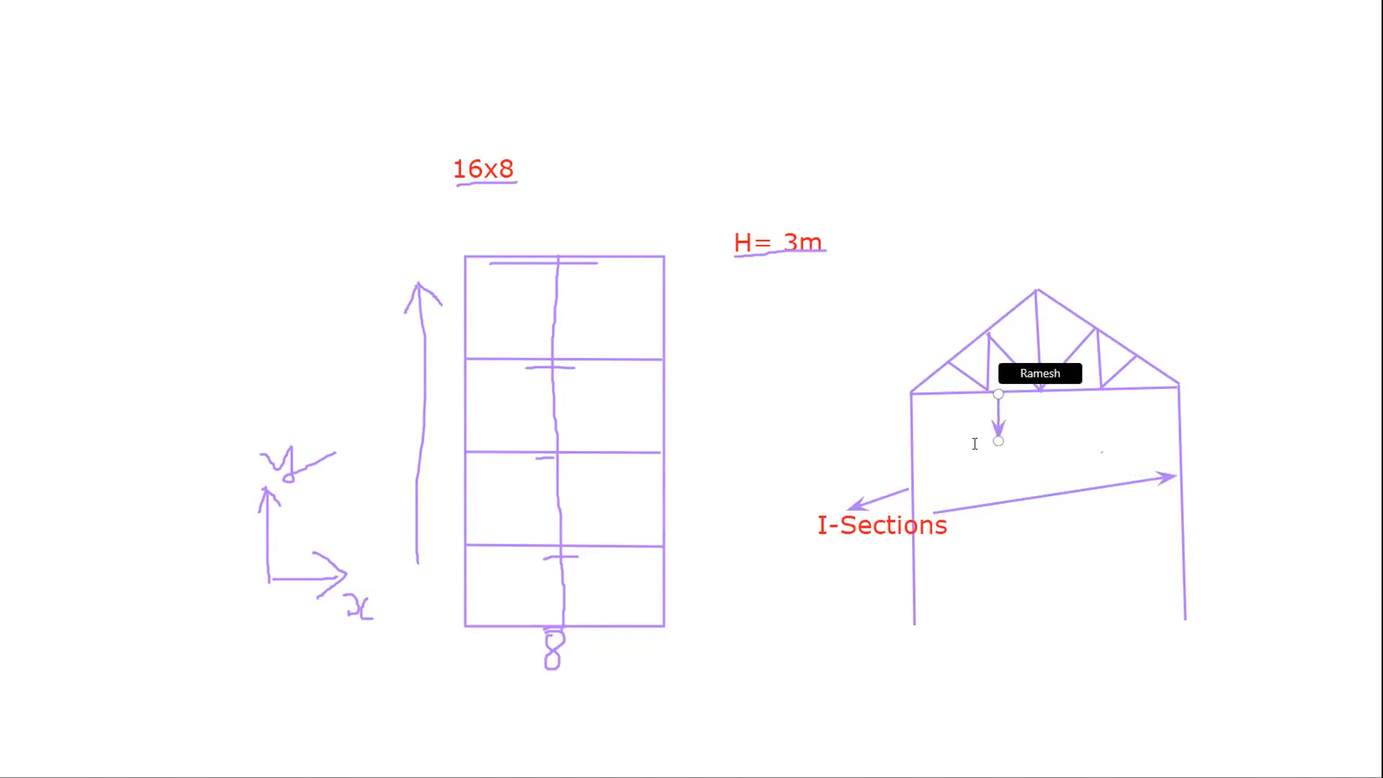
pyautogui.click(1025, 457)
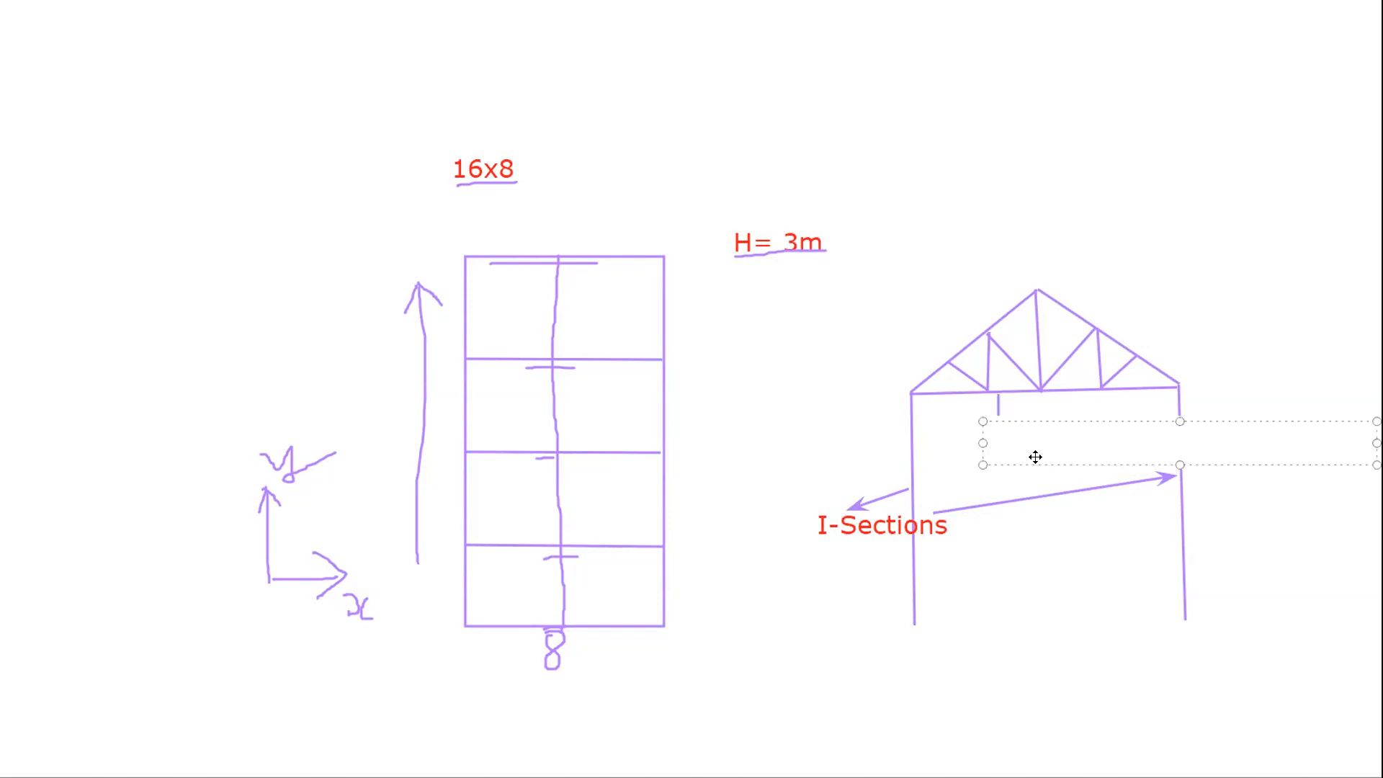
pyautogui.write('I-Section')
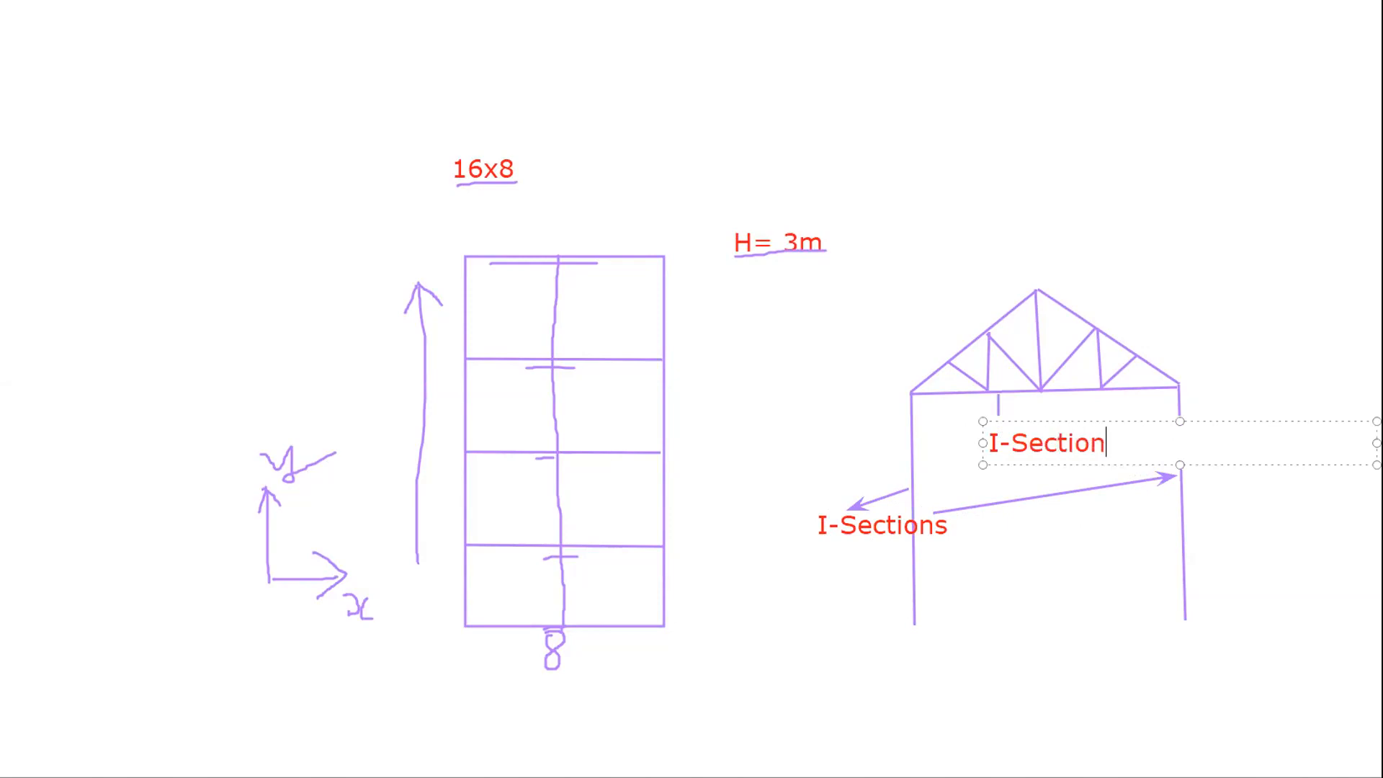
pyautogui.click(1034, 342)
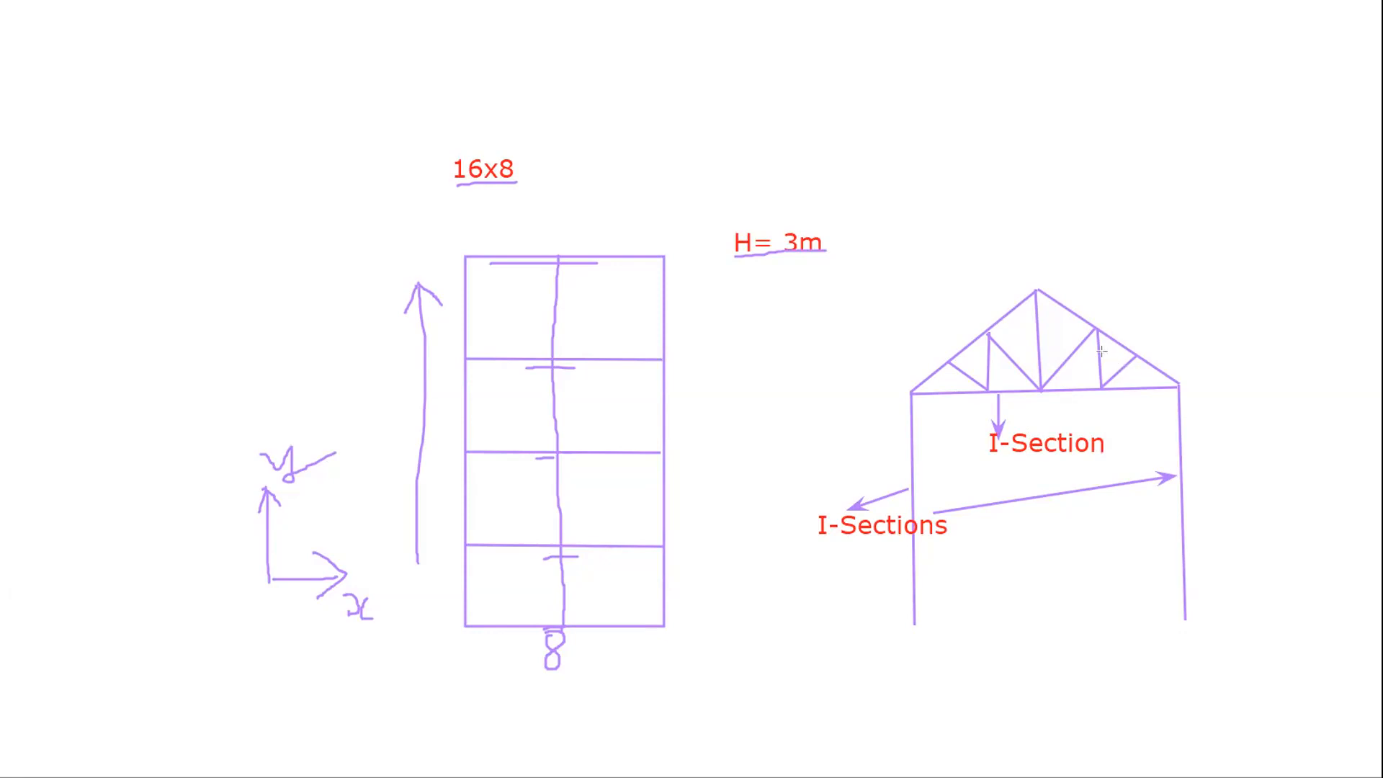
# Draw an arrow pointing at the truss's inner web members and label it "Angle"
pyautogui.click(1129, 344)
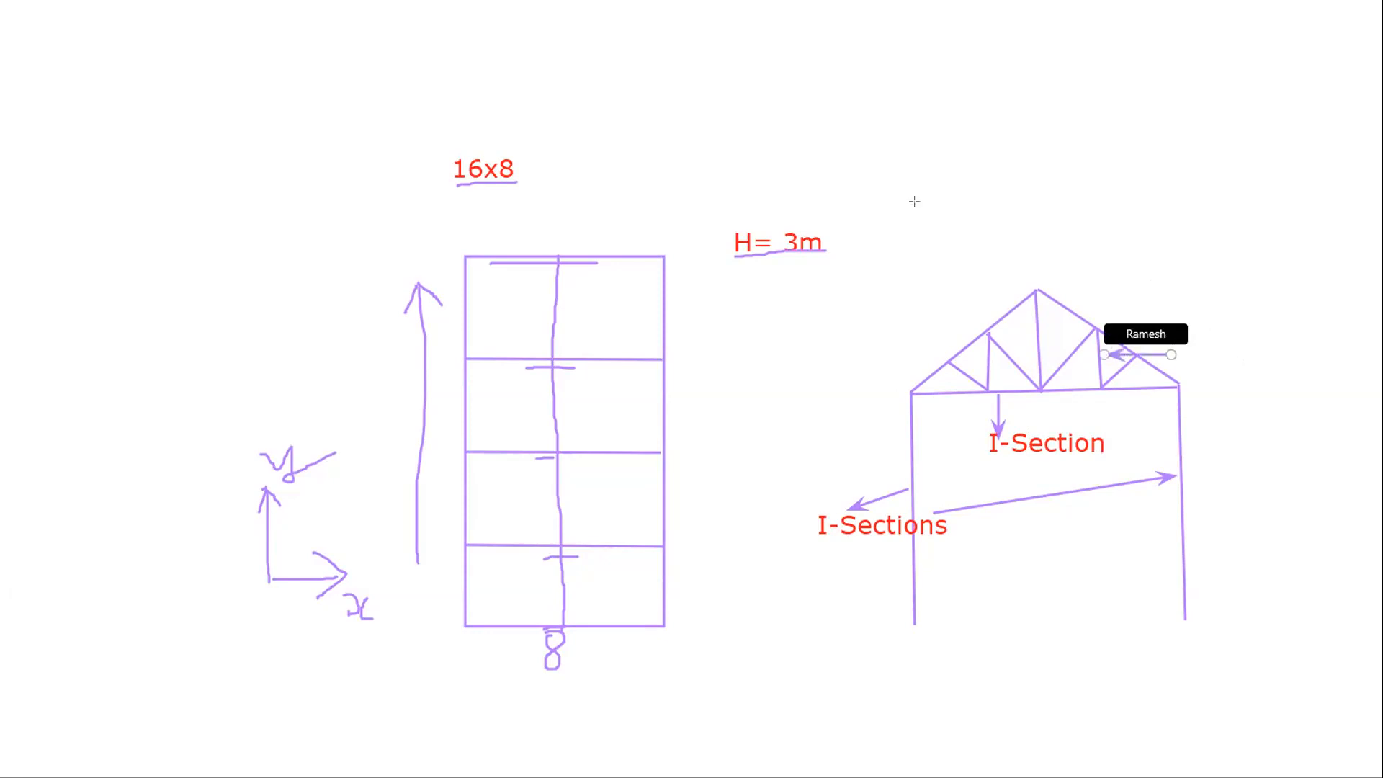
pyautogui.click(1239, 362)
pyautogui.write('Angle me')
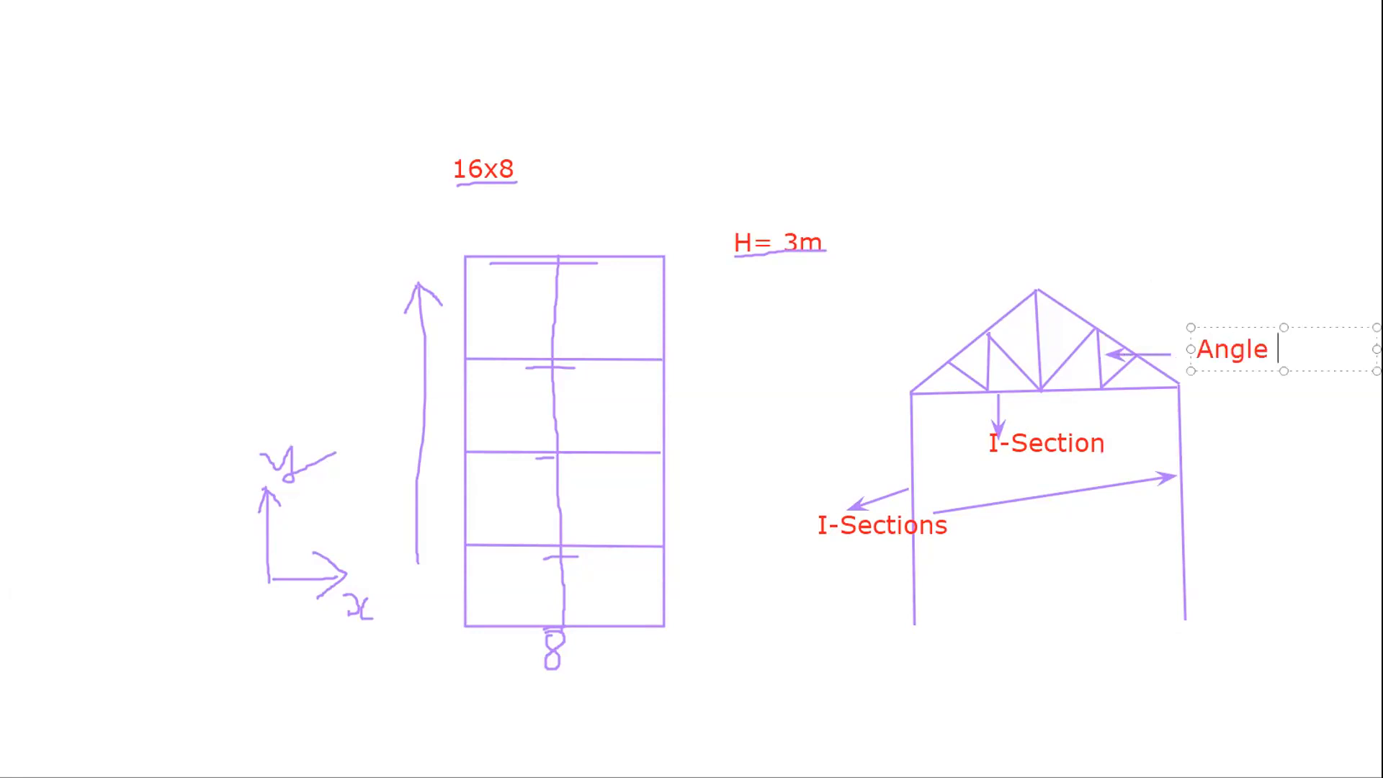
pyautogui.press('BackSpace')
pyautogui.press('BackSpace')
pyautogui.press('BackSpace')
# Draw arrows from both sloping rafters to a common point above the apex and label them "Channel"
pyautogui.click(1004, 309)
pyautogui.moveTo(1006, 310)
pyautogui.mouseDown()
pyautogui.moveTo(920, 223)
pyautogui.moveTo(1026, 211)
pyautogui.mouseUp()
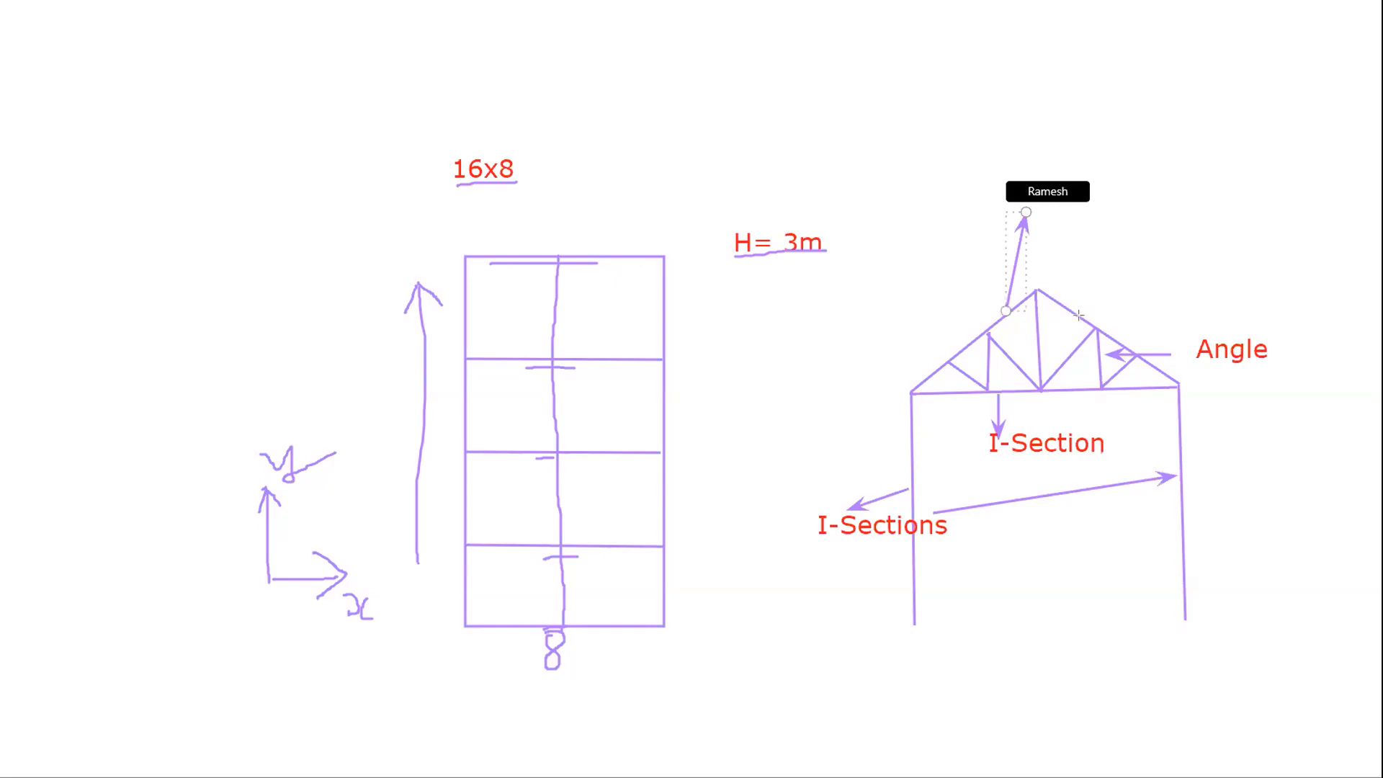
pyautogui.moveTo(1079, 315); pyautogui.dragTo(1026, 210)
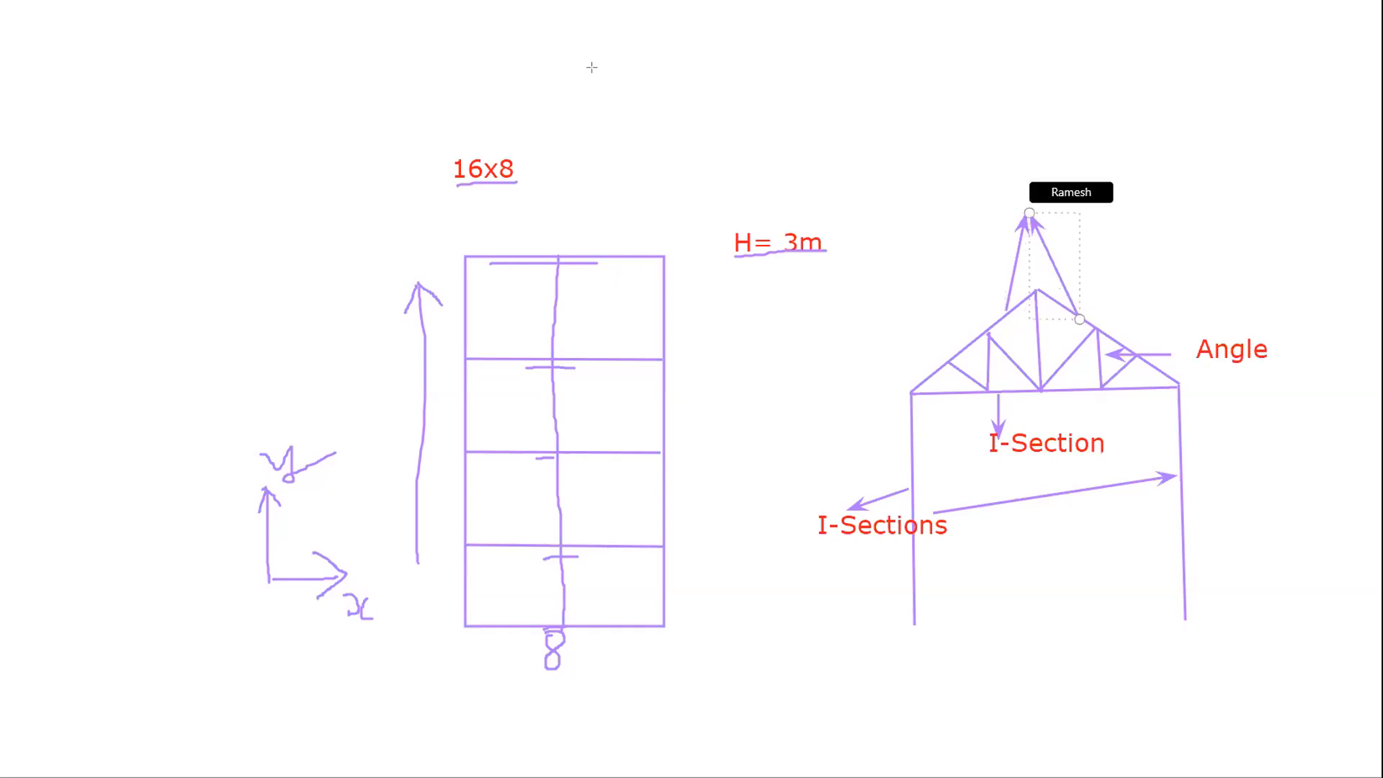
pyautogui.click(979, 186)
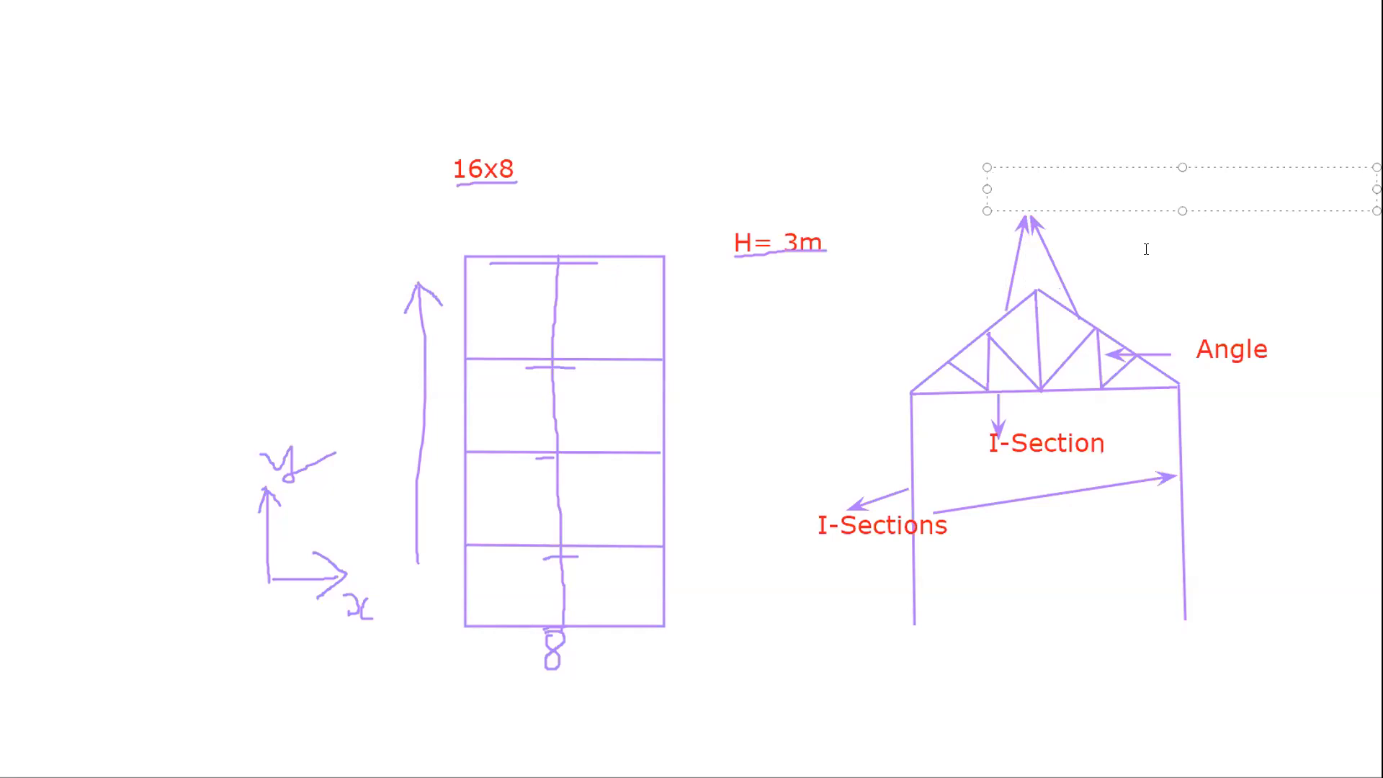
pyautogui.write('Channel')
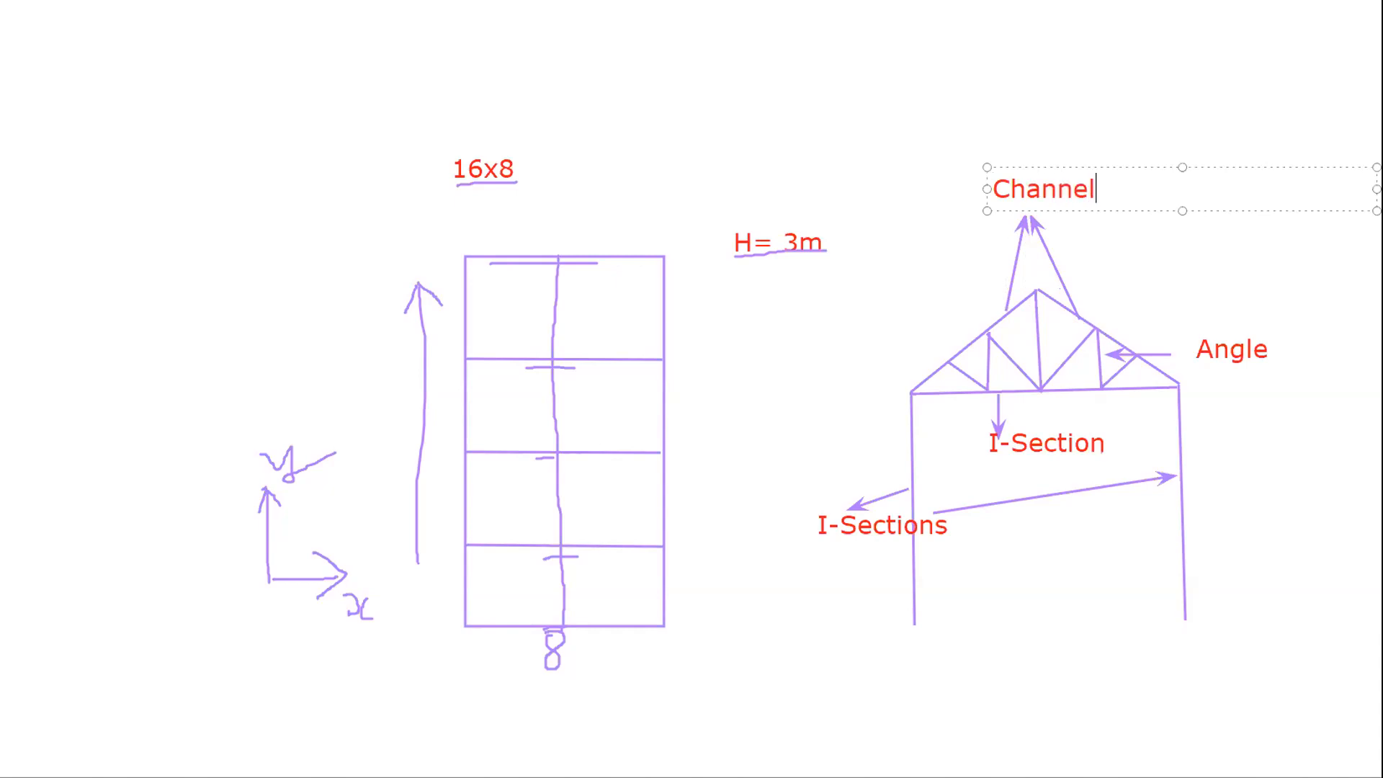
pyautogui.click(927, 297)
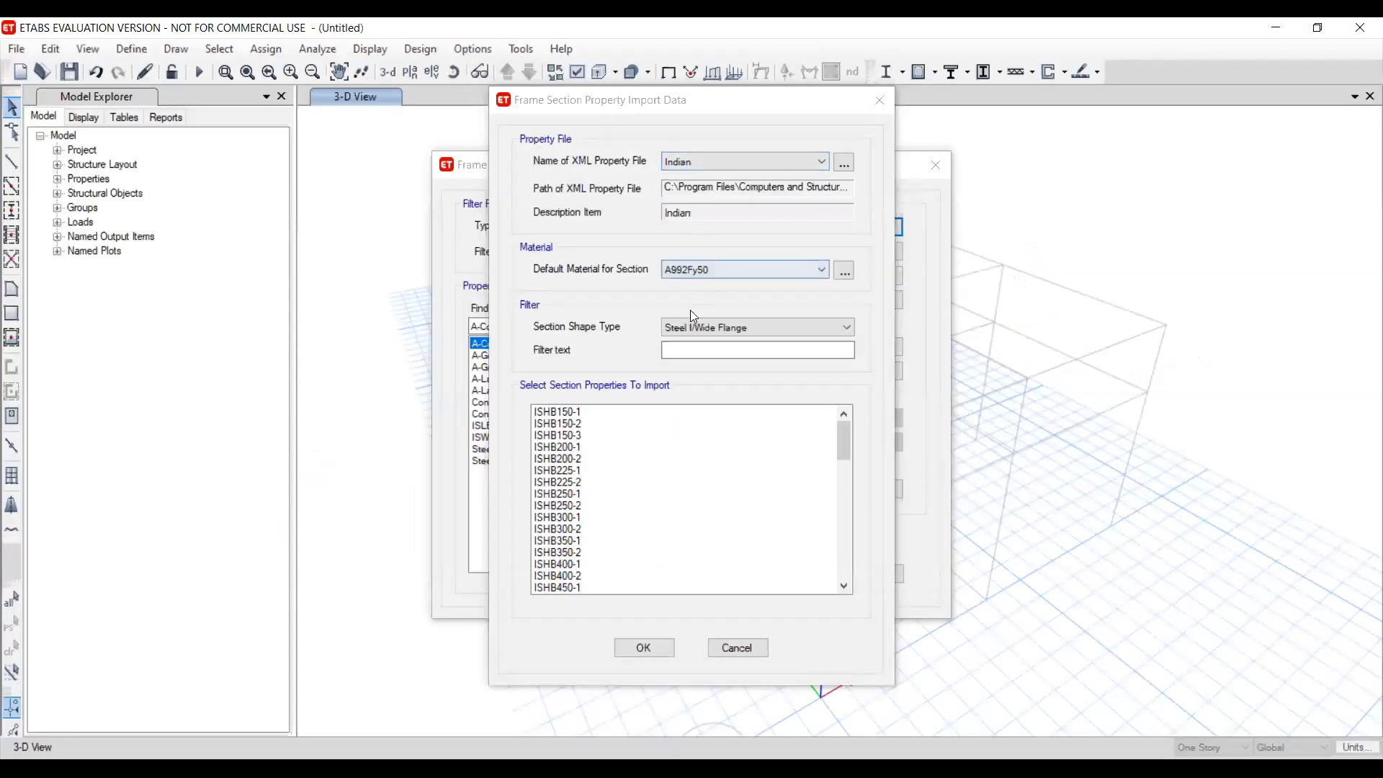
# Back in ETABS, set the default section material to Fe250 and import ISHB200-2 from the Indian I/wide flange sections
pyautogui.click(675, 335)
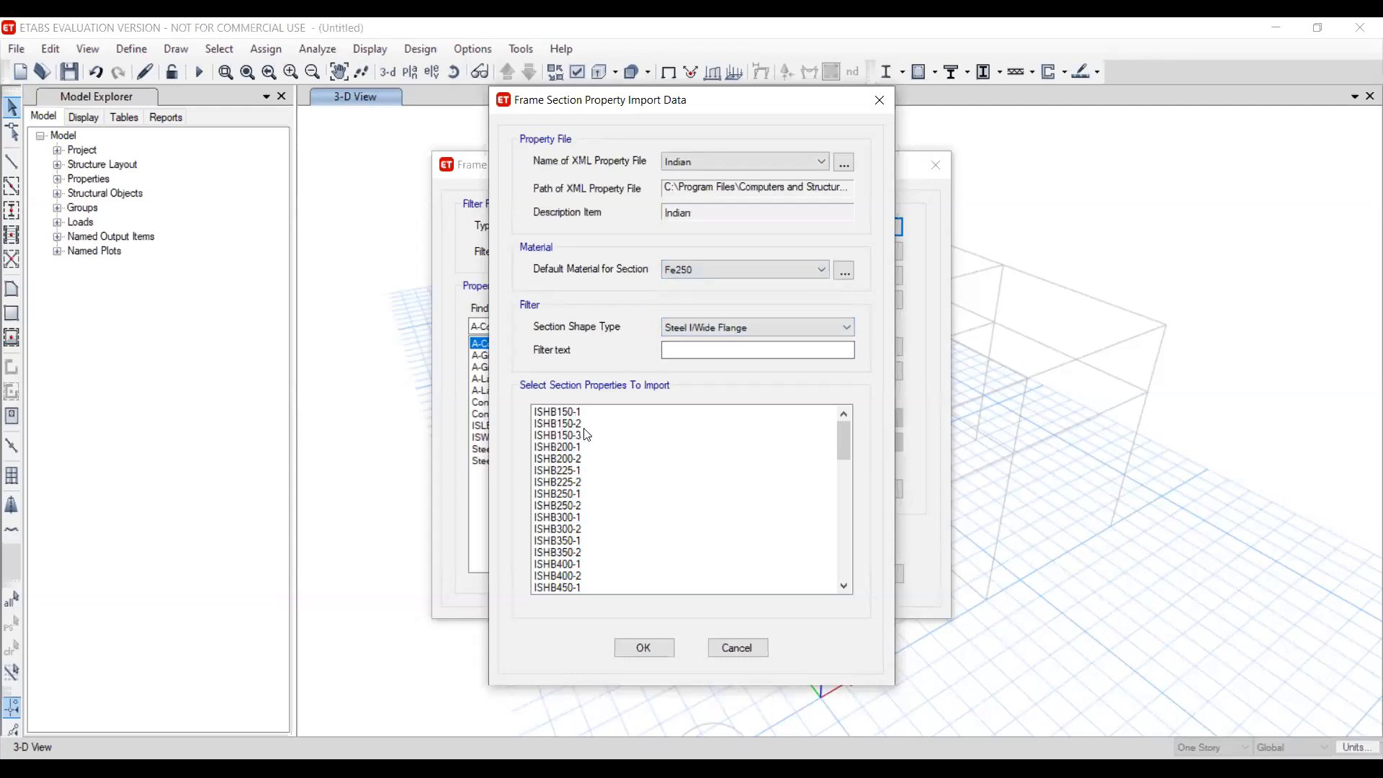
pyautogui.click(560, 459)
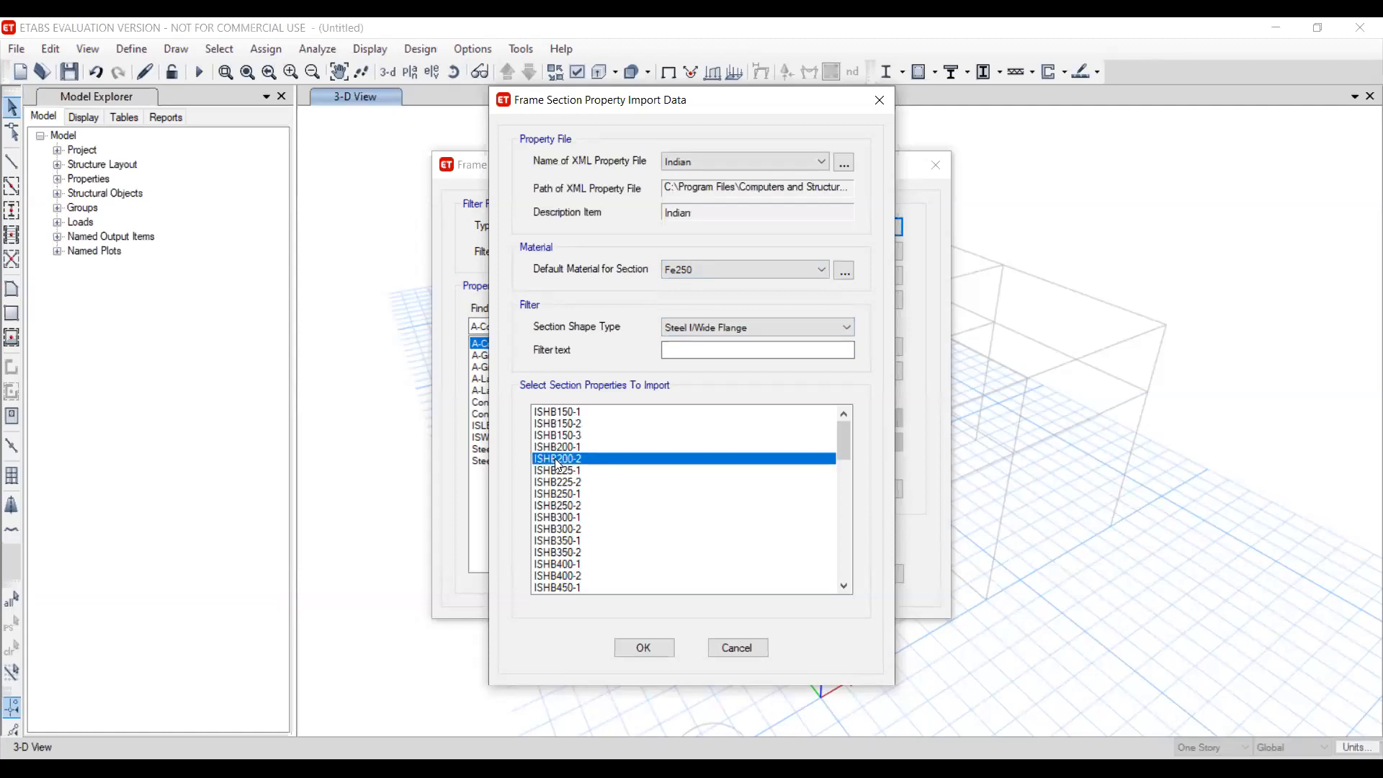
pyautogui.doubleClick(556, 461)
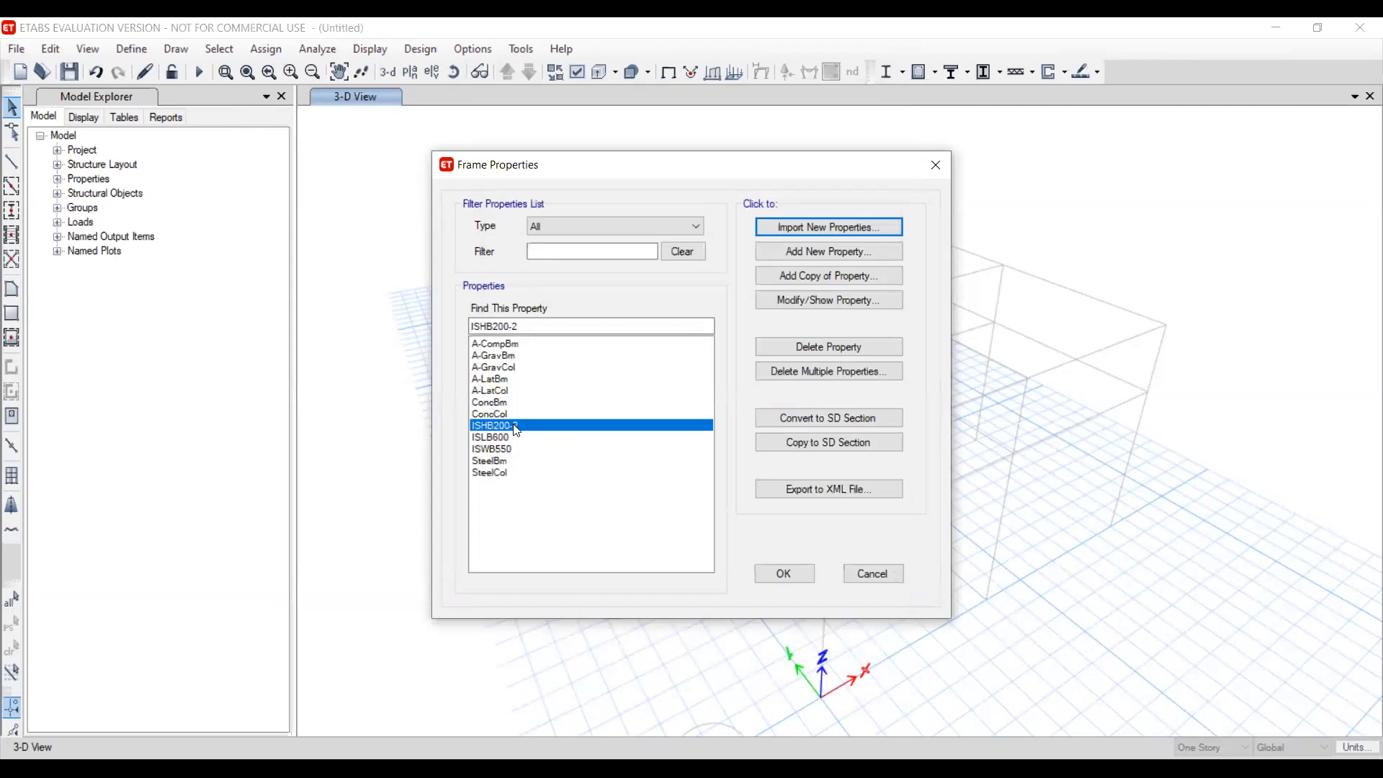
# Import ISMC200 from the Indian steel channel sections
pyautogui.click(827, 237)
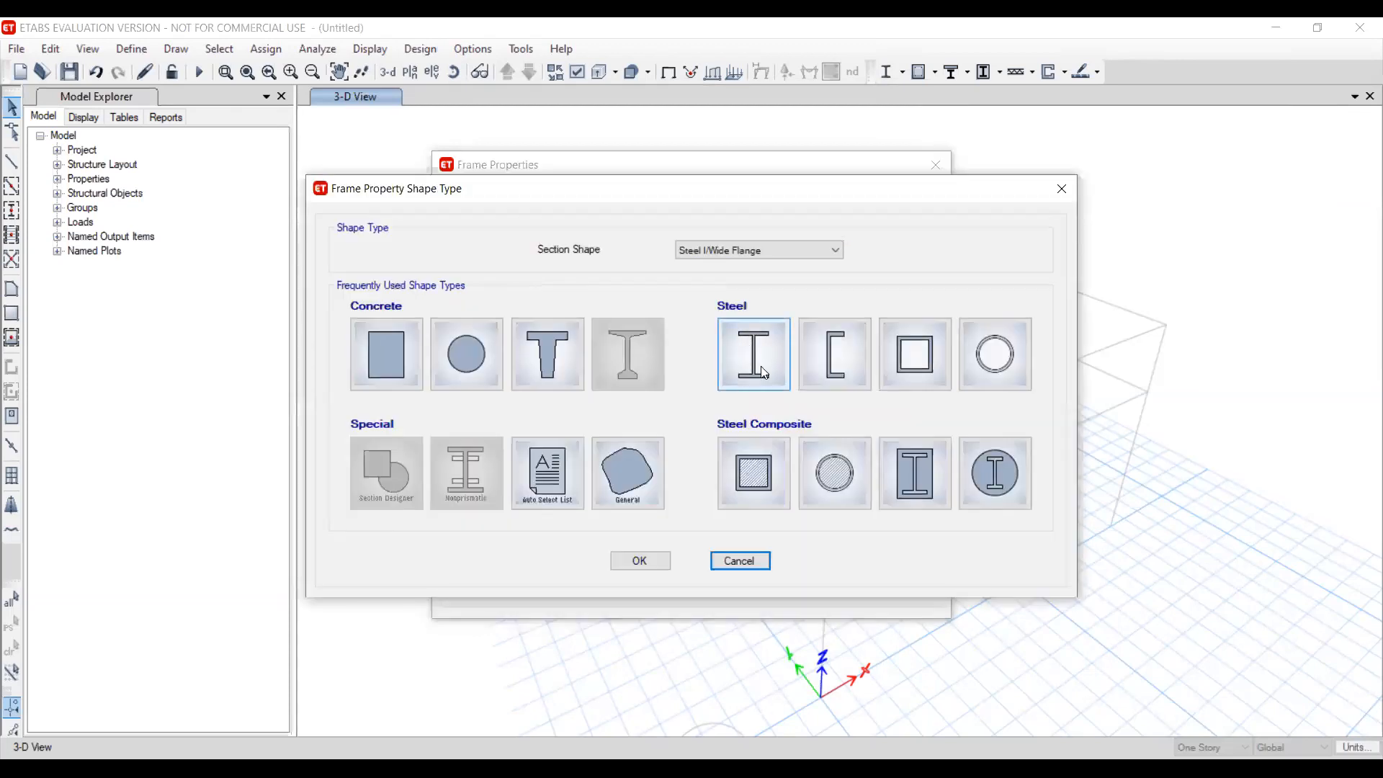
pyautogui.click(836, 356)
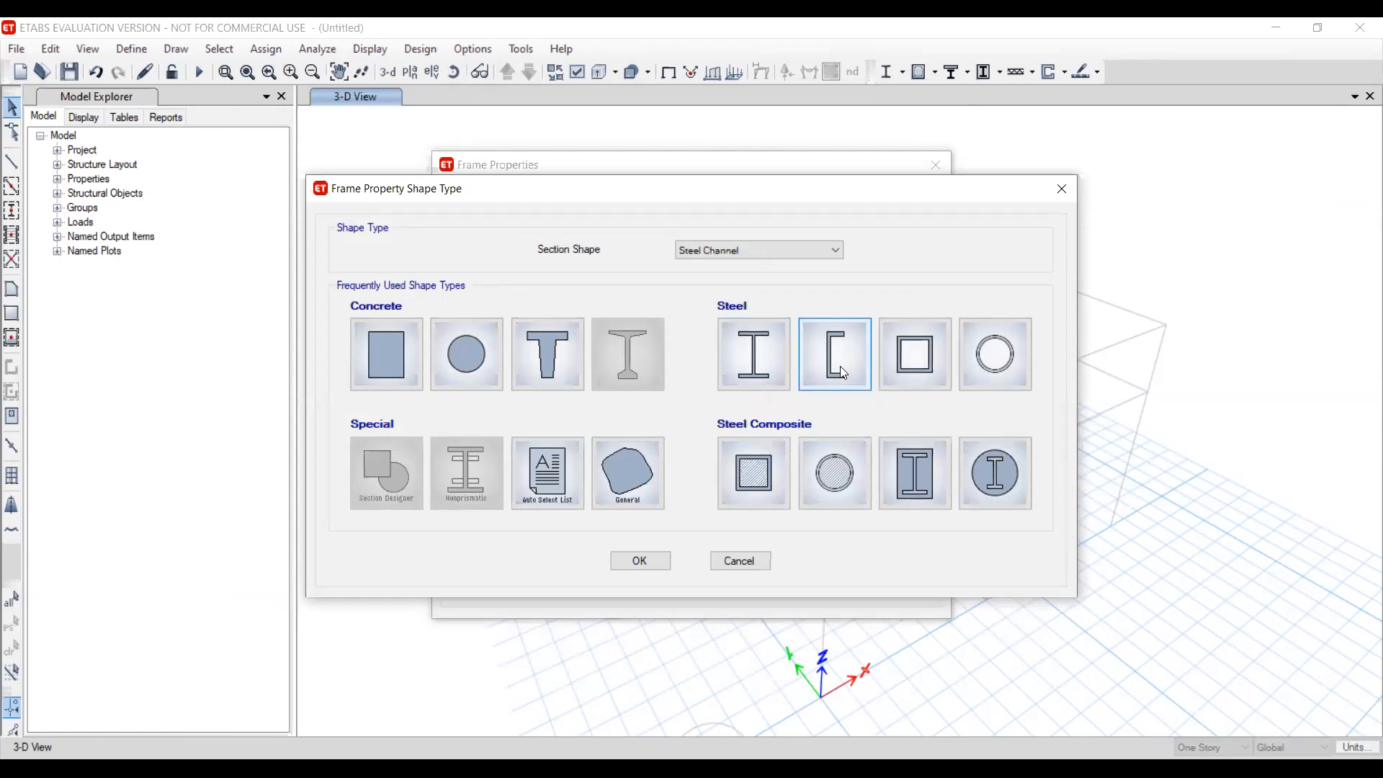
pyautogui.scroll(-3, 580, 523)
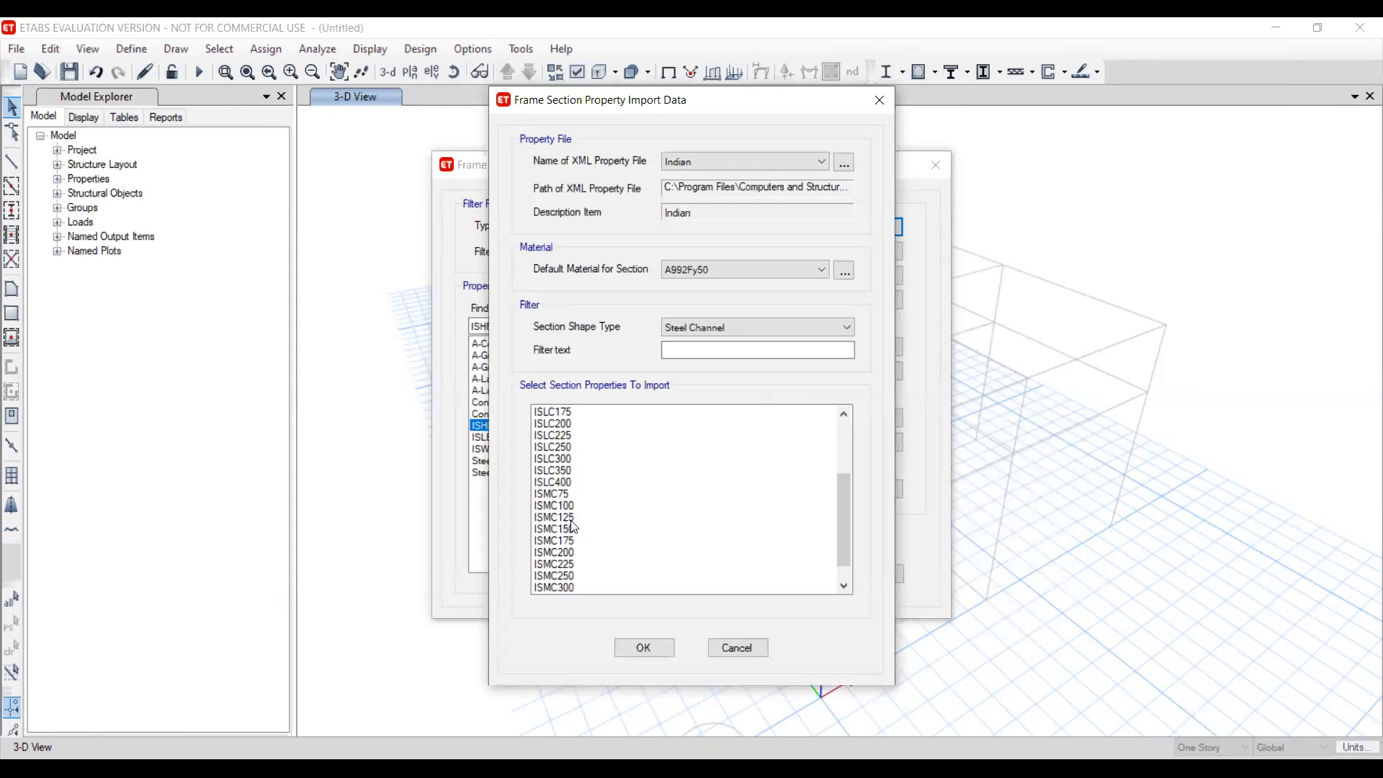
pyautogui.scroll(-1, 574, 528)
pyautogui.doubleClick(557, 527)
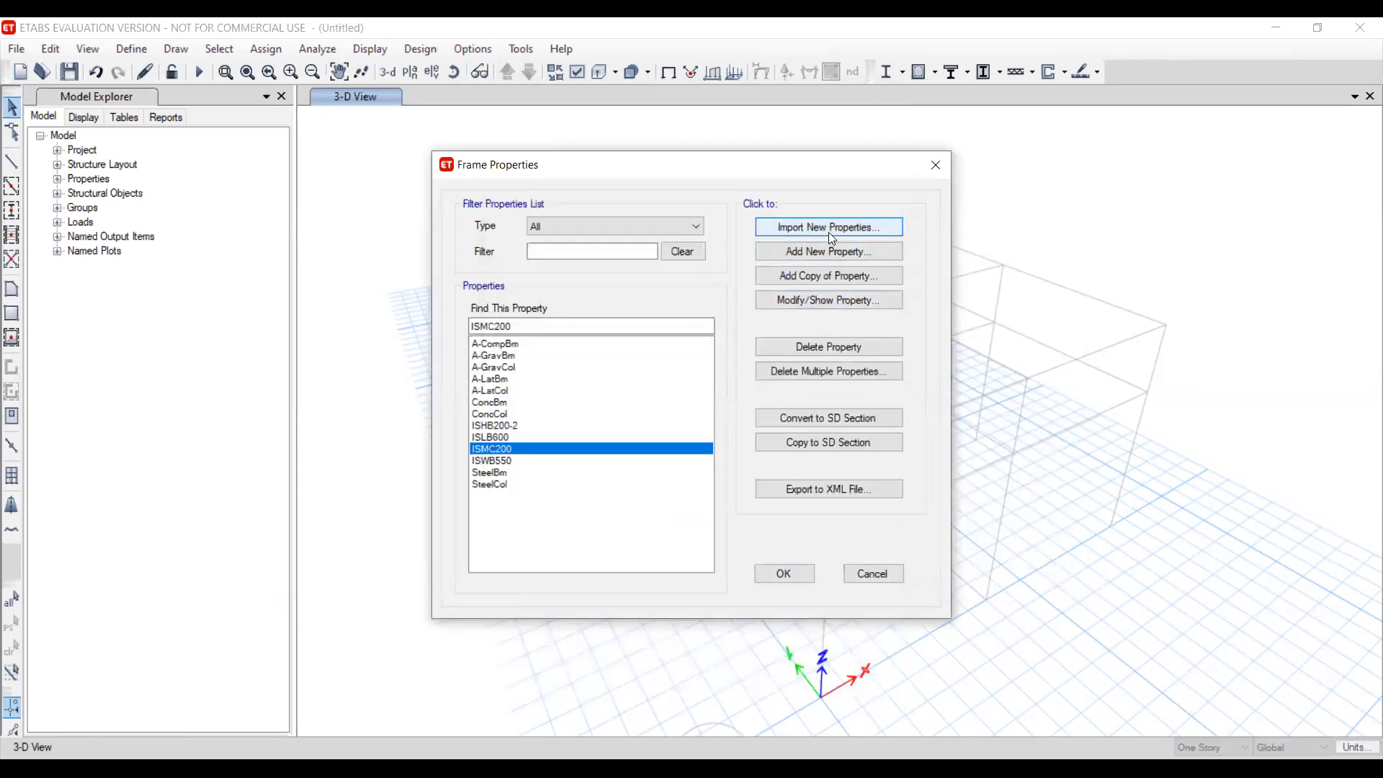
# Set up another Indian section import with Fe250 as default material and Steel Angle as the section shape type
pyautogui.click(831, 233)
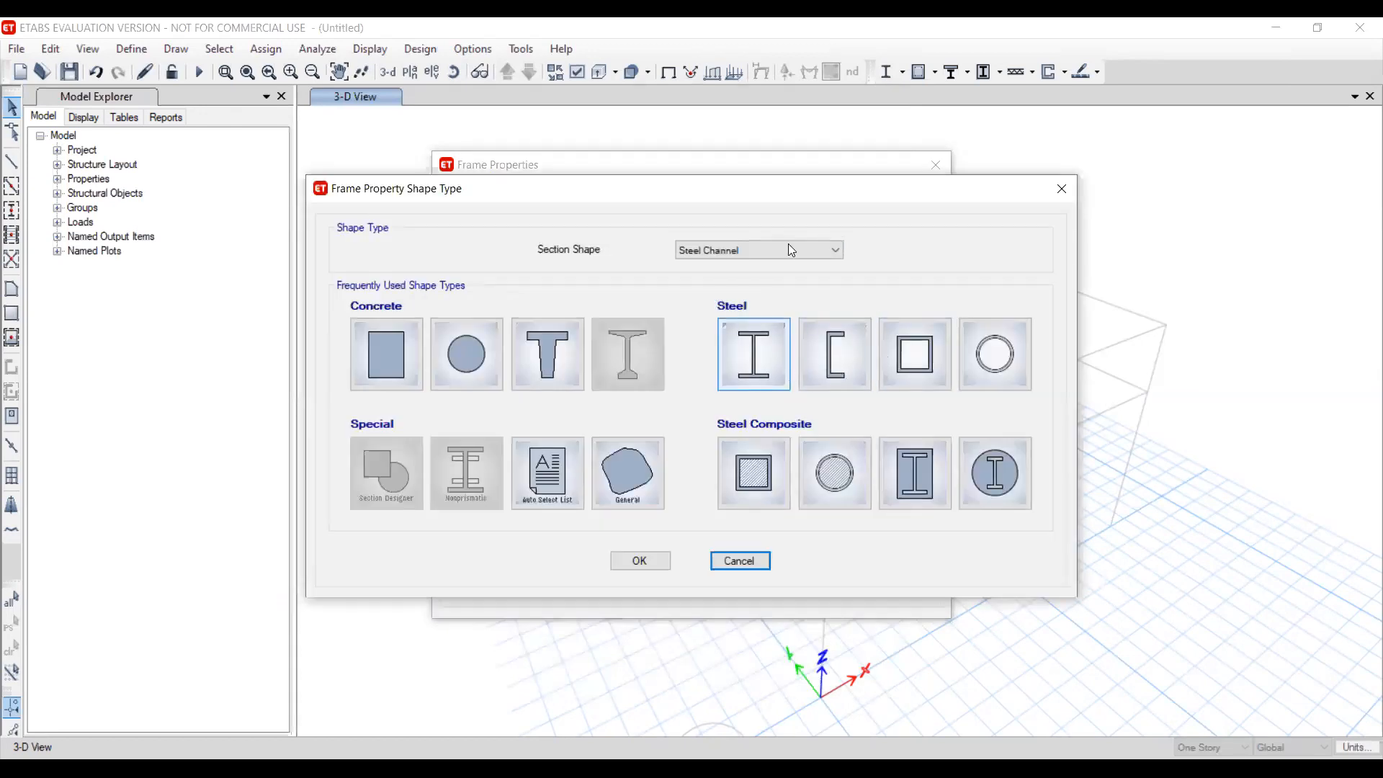
pyautogui.click(767, 251)
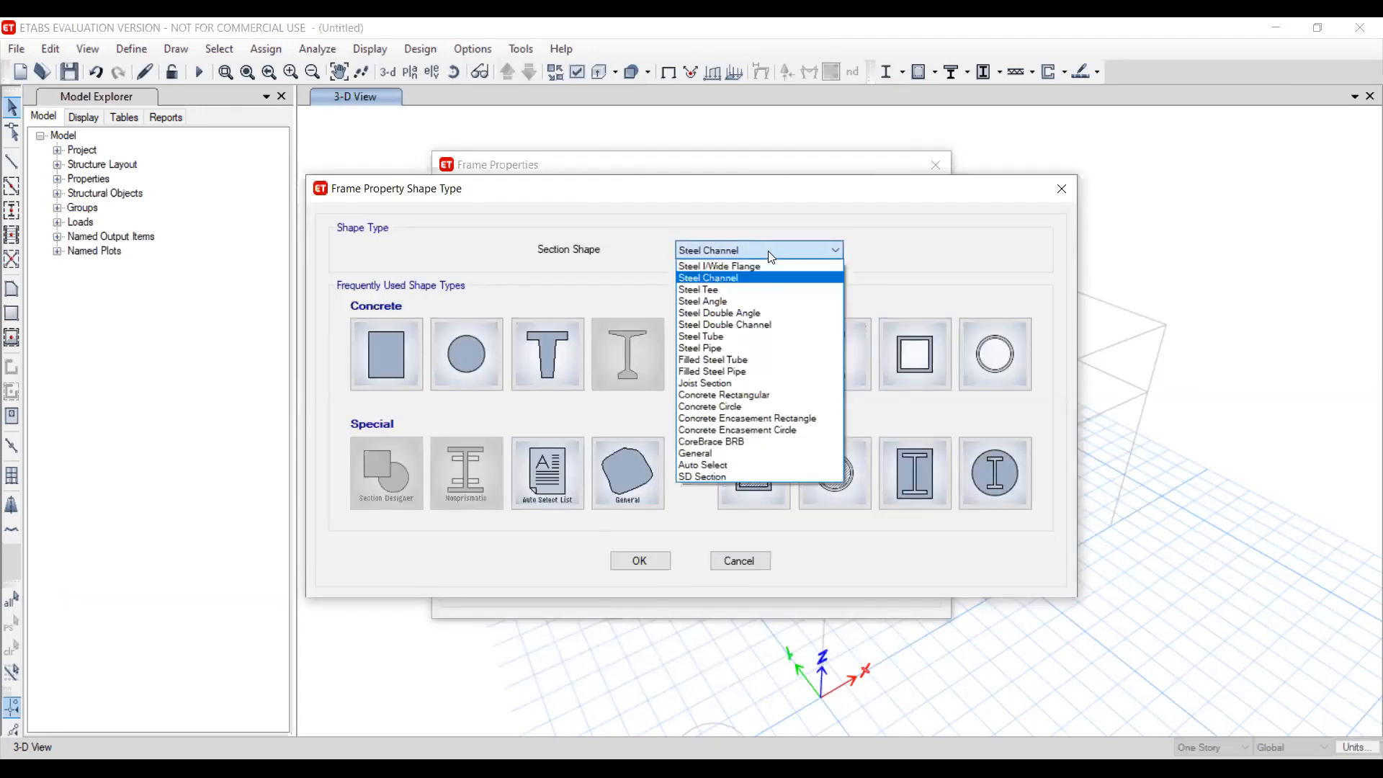
pyautogui.click(726, 302)
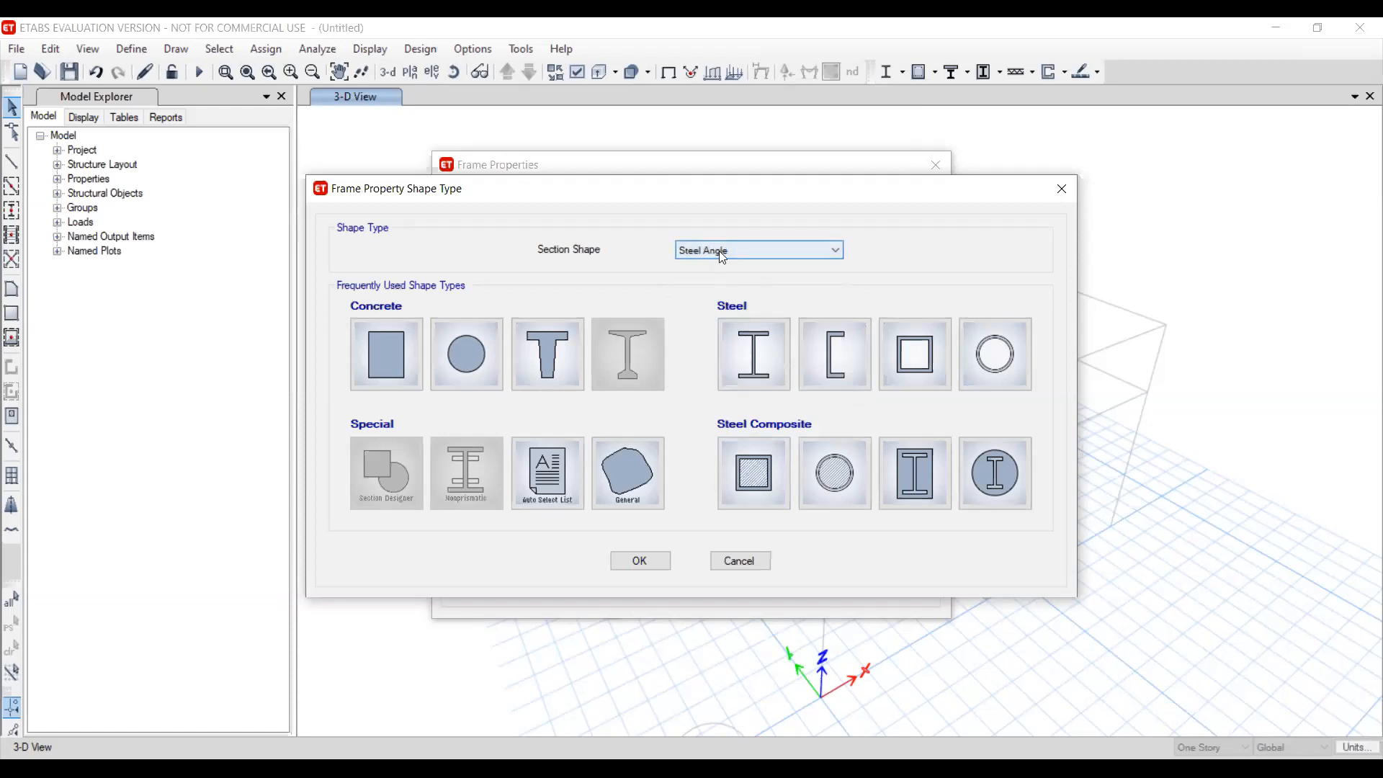
pyautogui.click(756, 368)
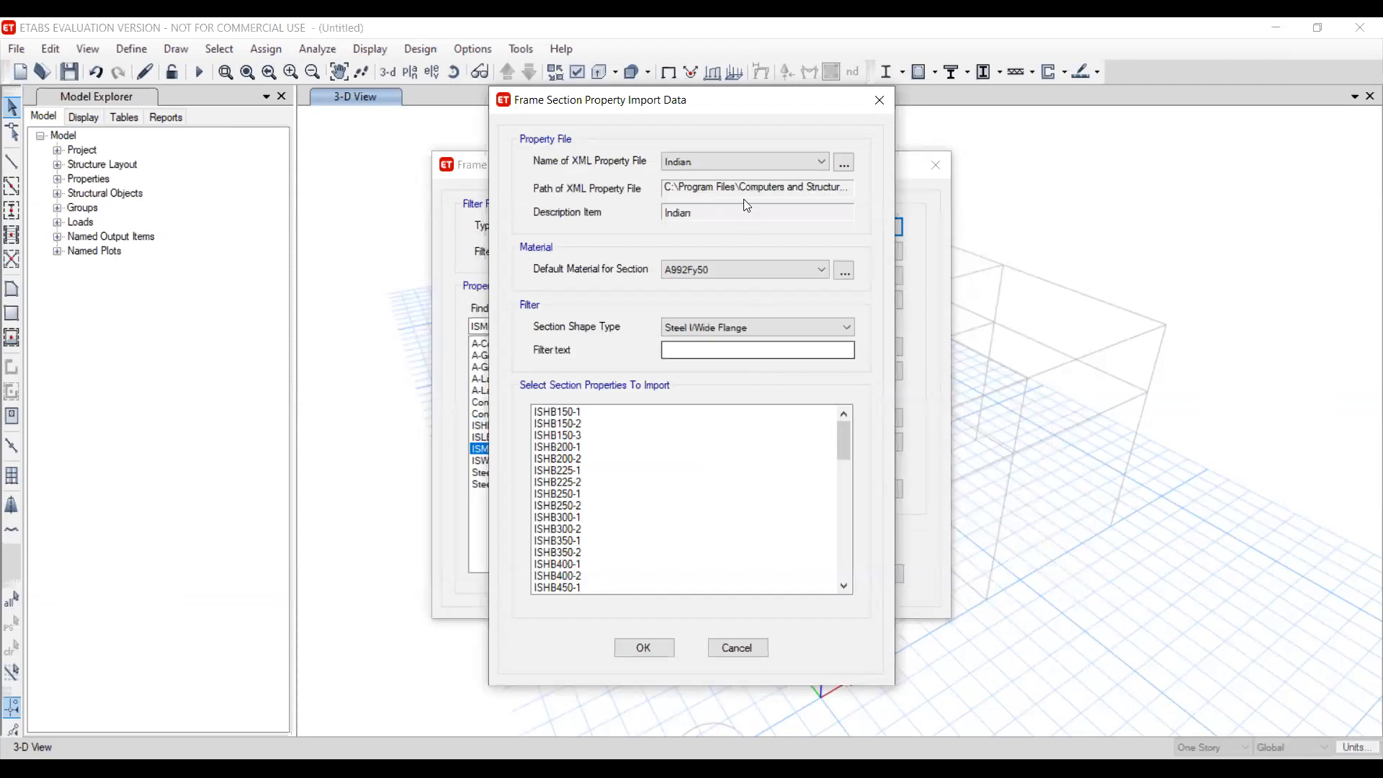
pyautogui.click(722, 269)
pyautogui.click(684, 333)
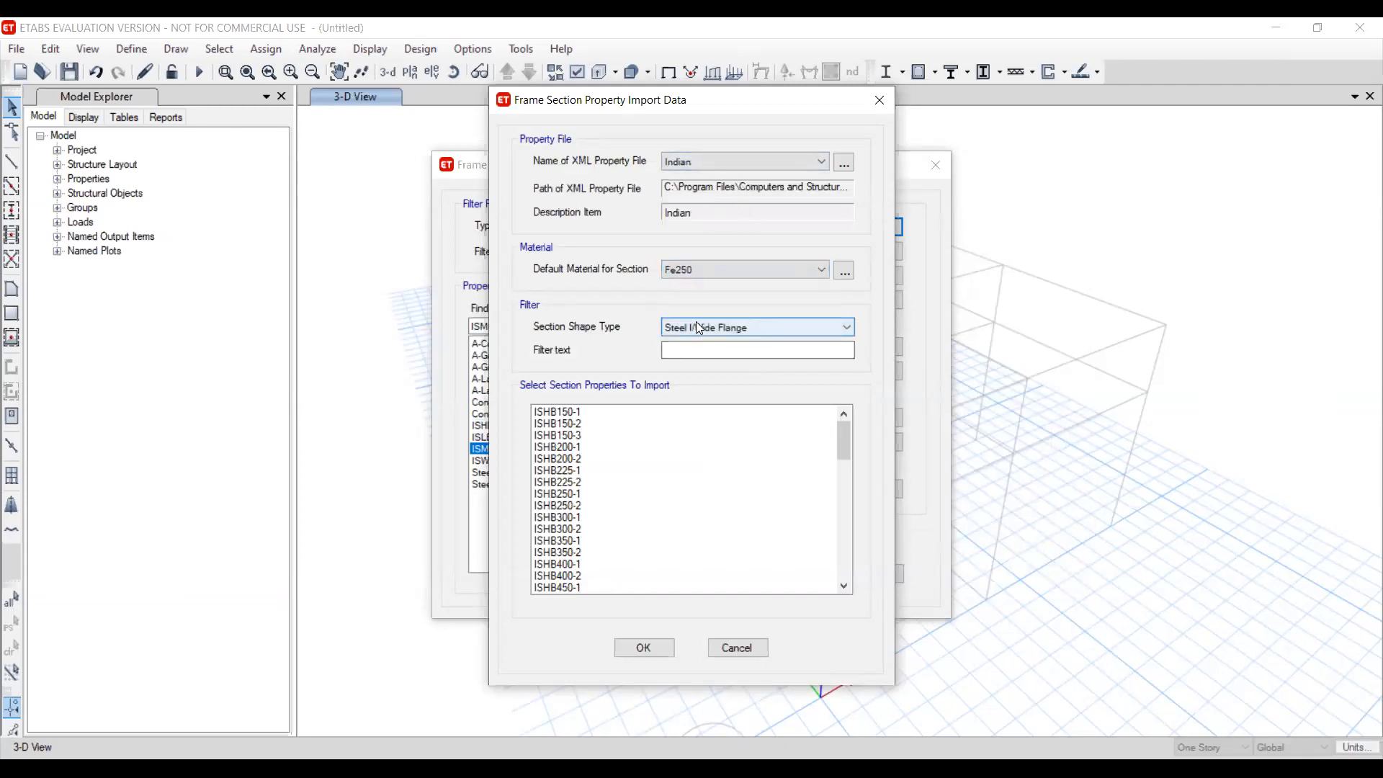
pyautogui.click(706, 328)
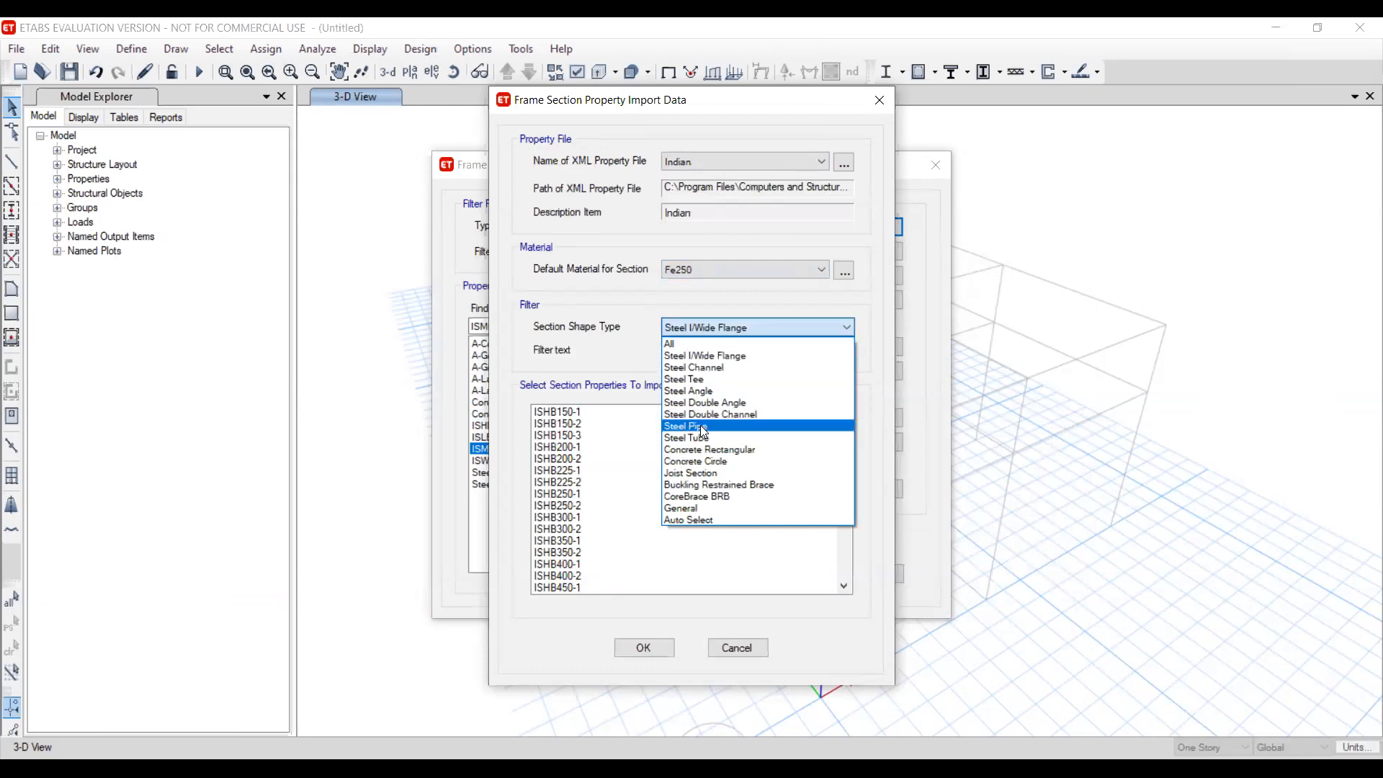
pyautogui.click(704, 391)
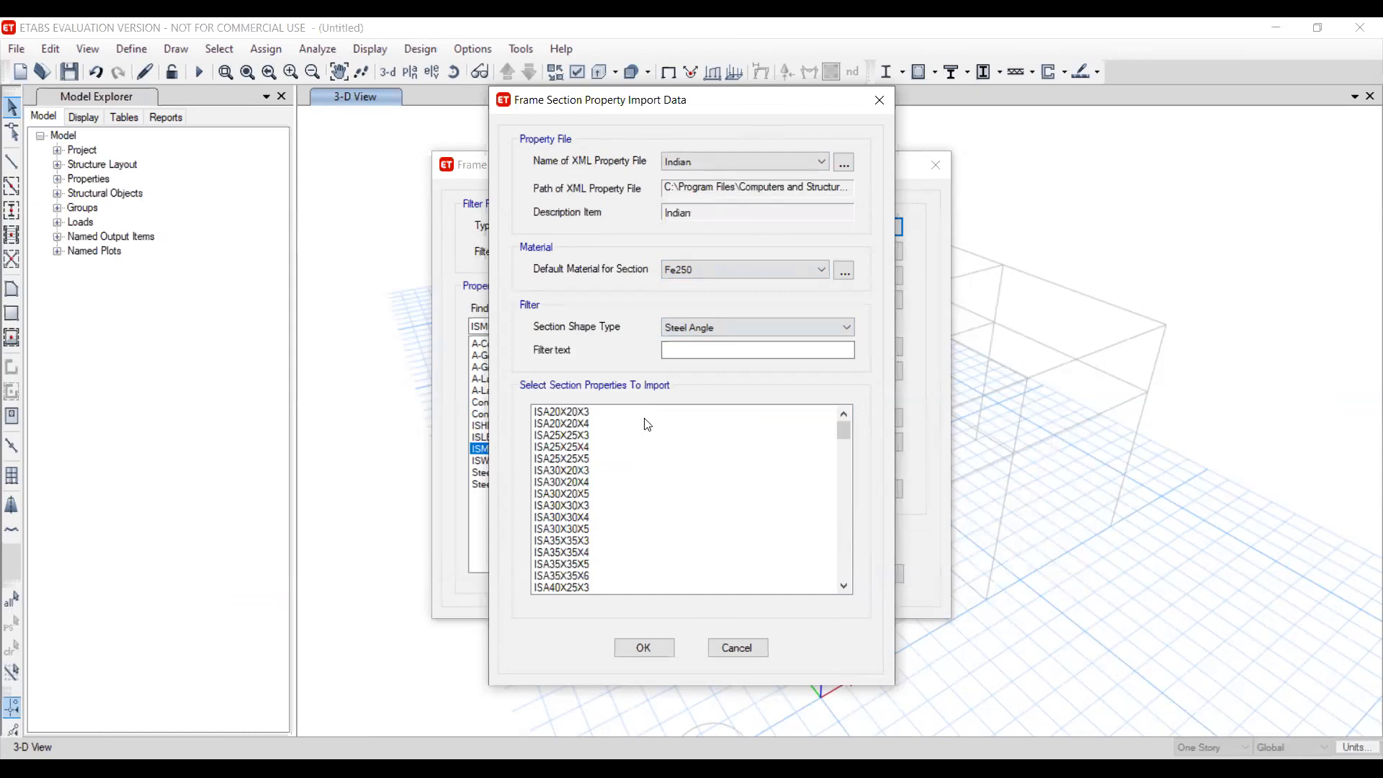
# Import the equal angle sections ISA90X90X10 and ISA100X100X10 together
pyautogui.click(715, 69)
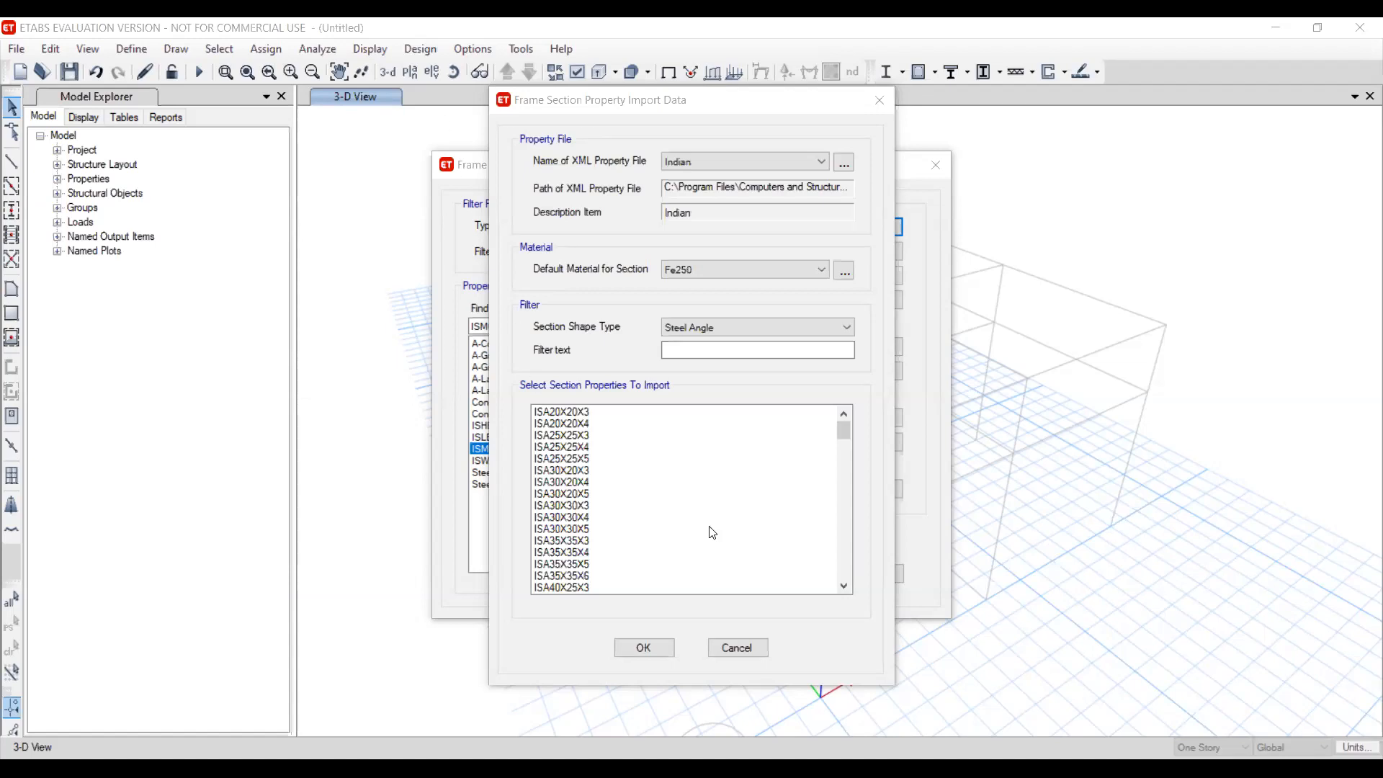
pyautogui.scroll(-4, 601, 537)
pyautogui.scroll(-15, 601, 537)
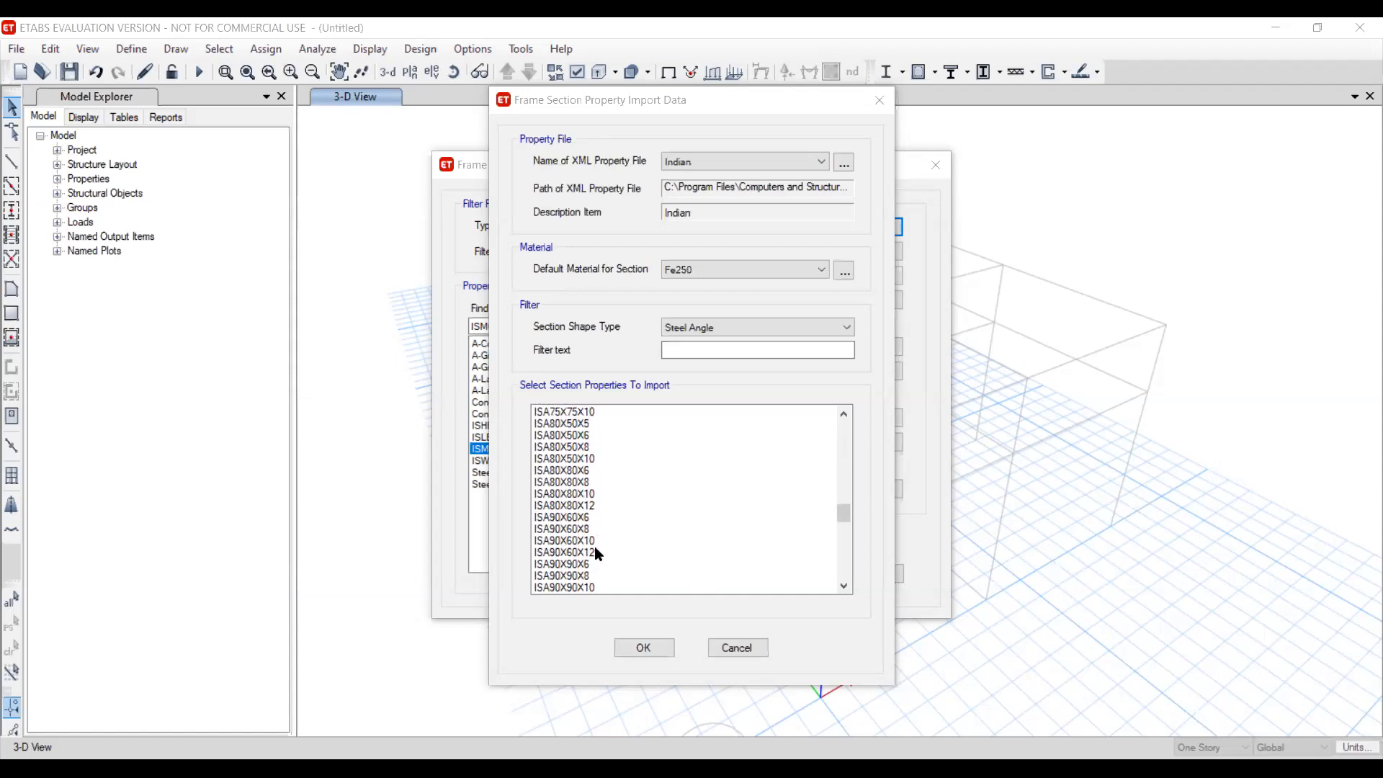
pyautogui.click(577, 569)
pyautogui.scroll(-4, 575, 548)
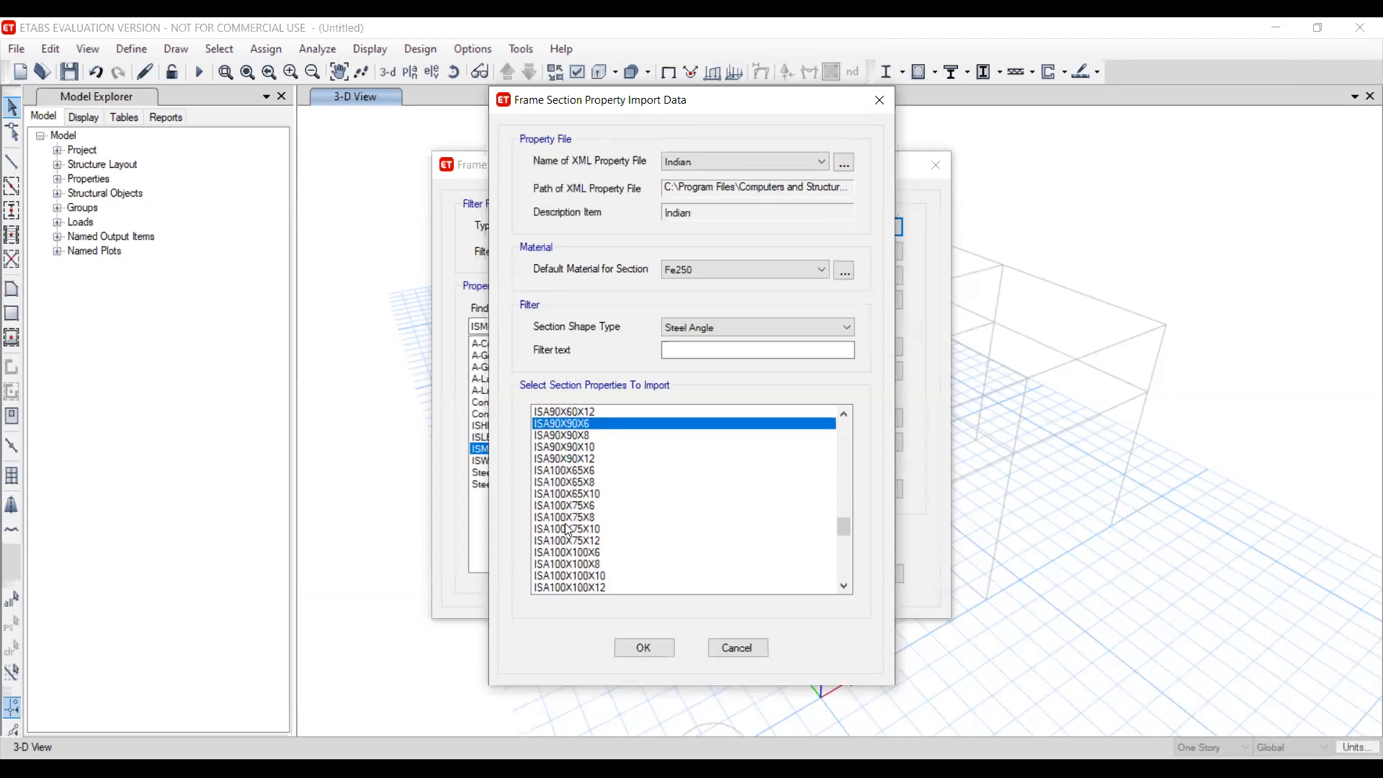
pyautogui.click(578, 447)
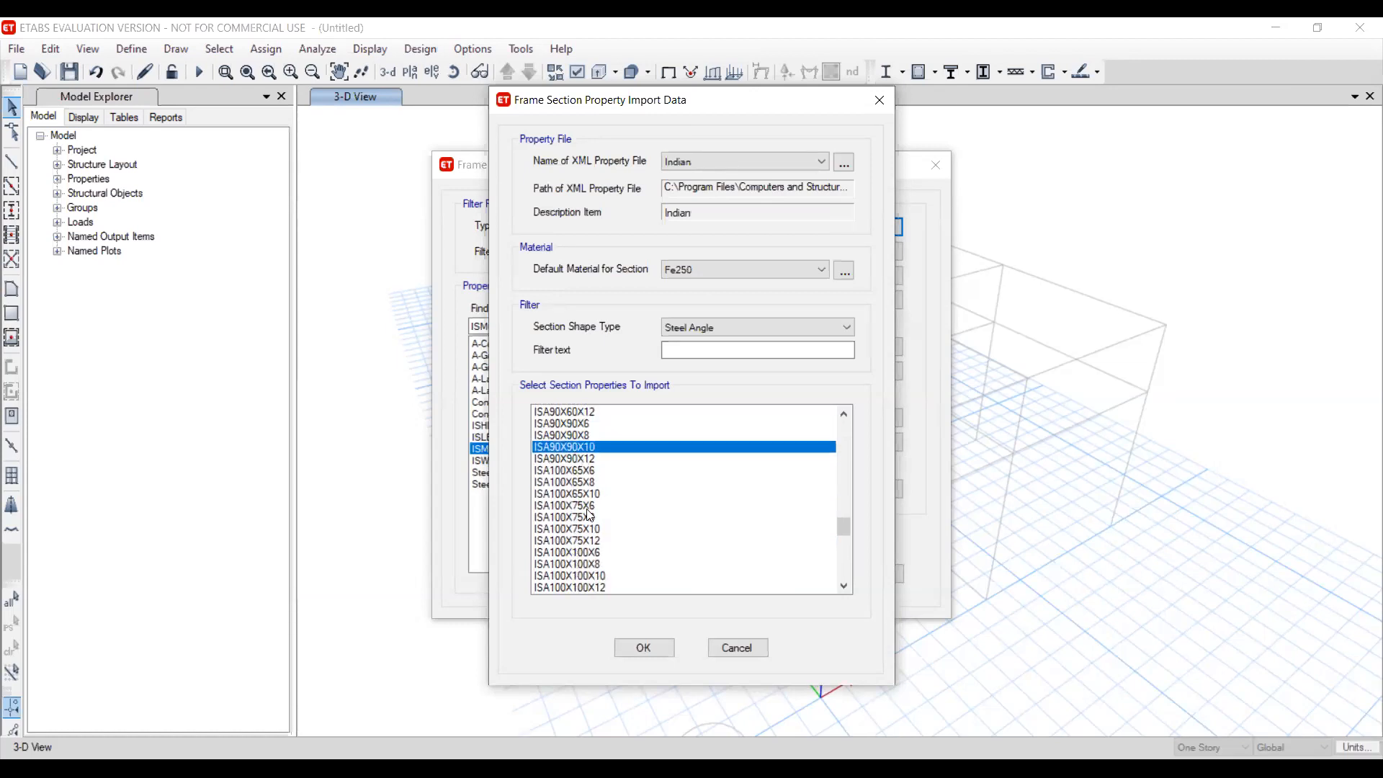
pyautogui.keyDown('ctrl'); pyautogui.click(582, 576); pyautogui.keyUp('ctrl')
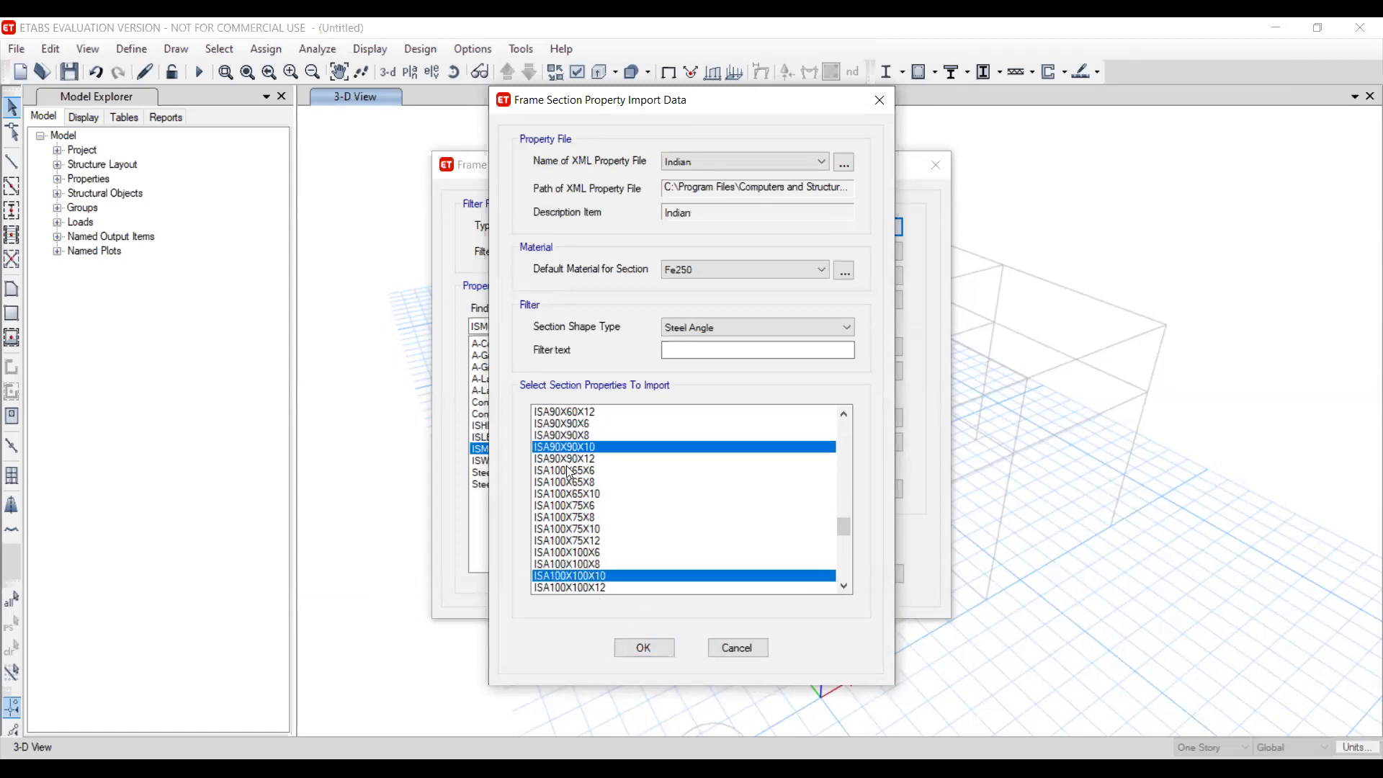
pyautogui.click(663, 650)
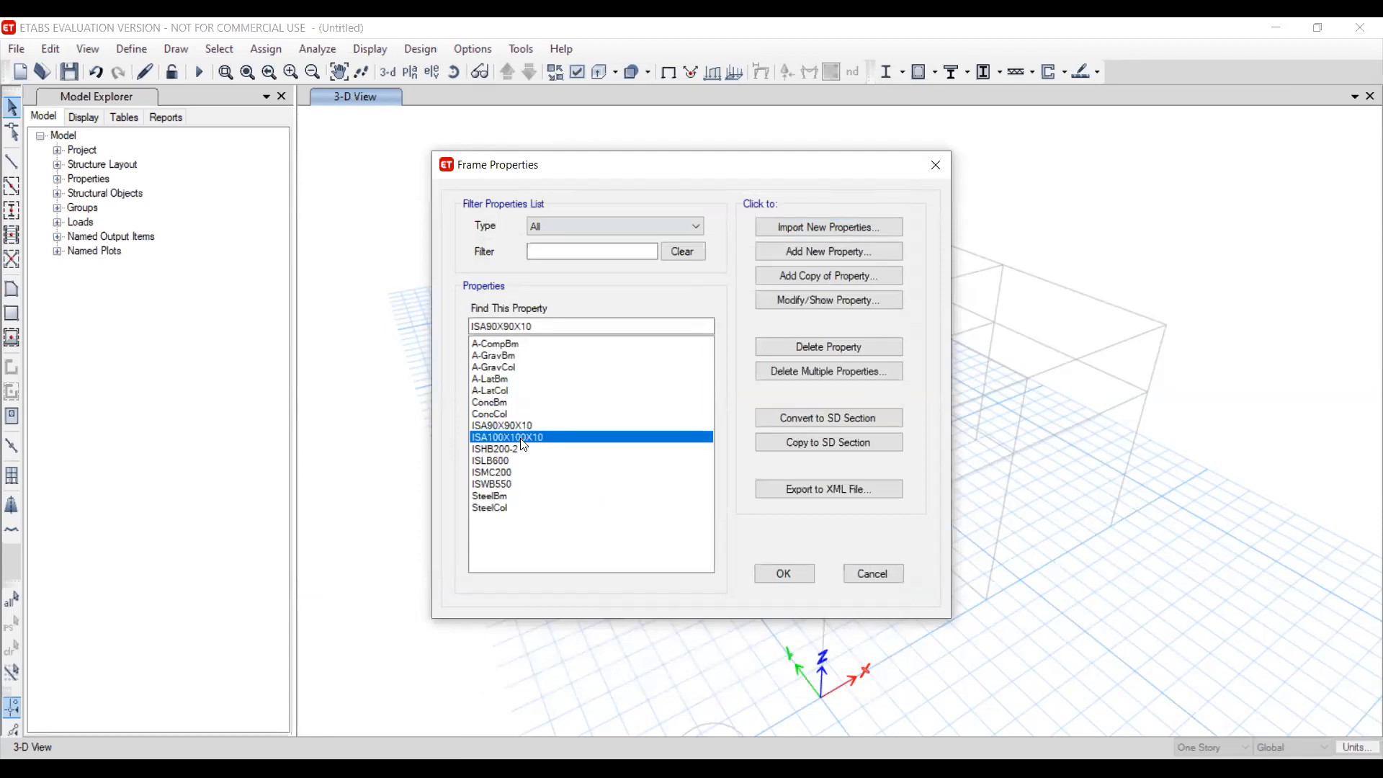
pyautogui.click(503, 451)
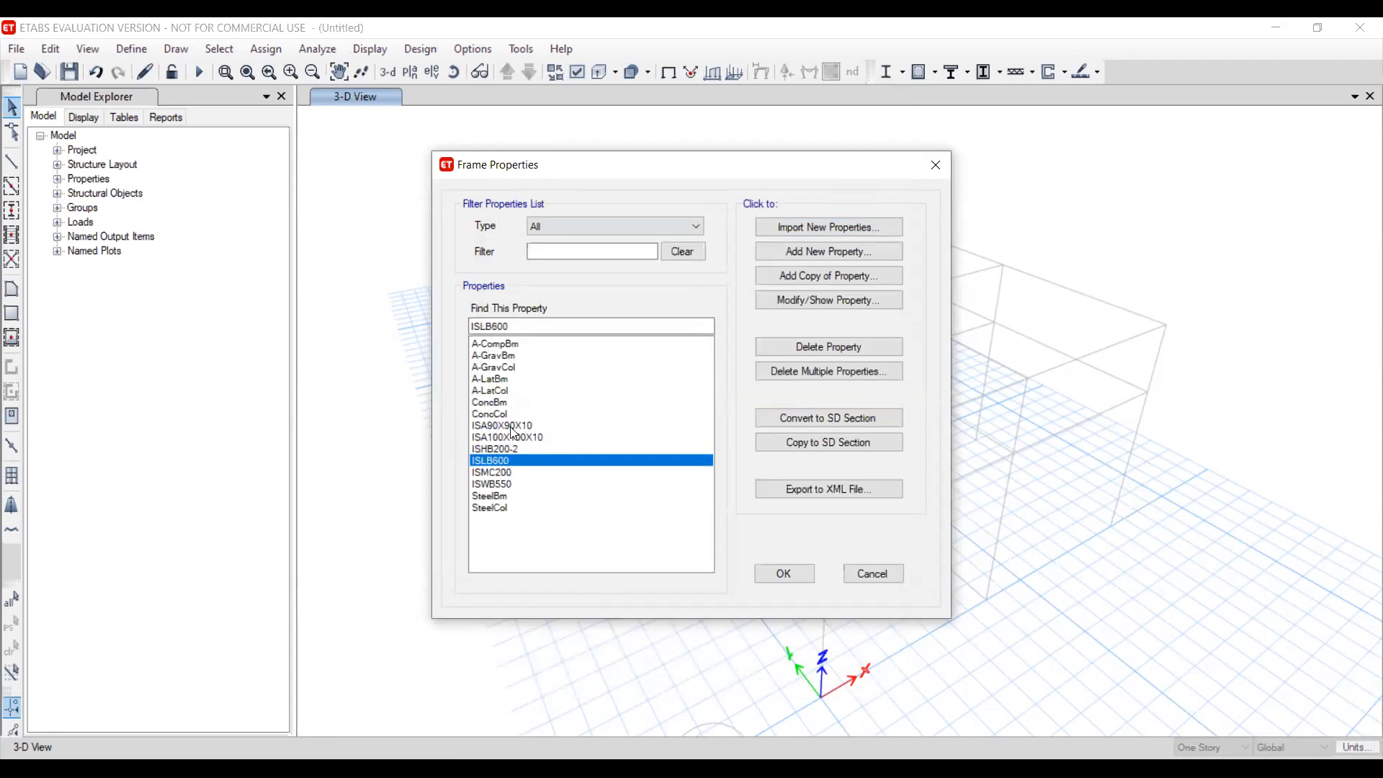
pyautogui.click(512, 460)
pyautogui.click(511, 426)
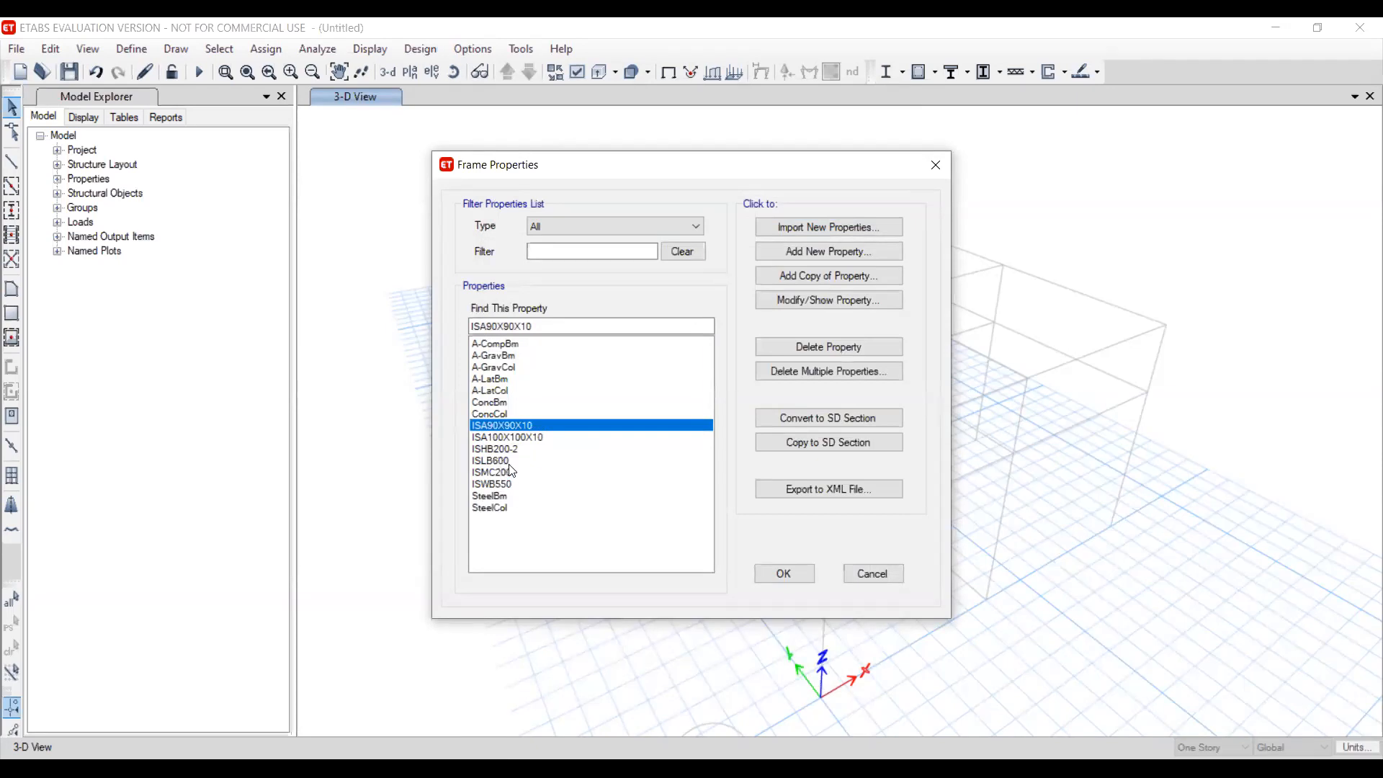
# Import the Indian steel channel ISMC175 with Fe250 as default material and accept the frame property list
pyautogui.click(822, 227)
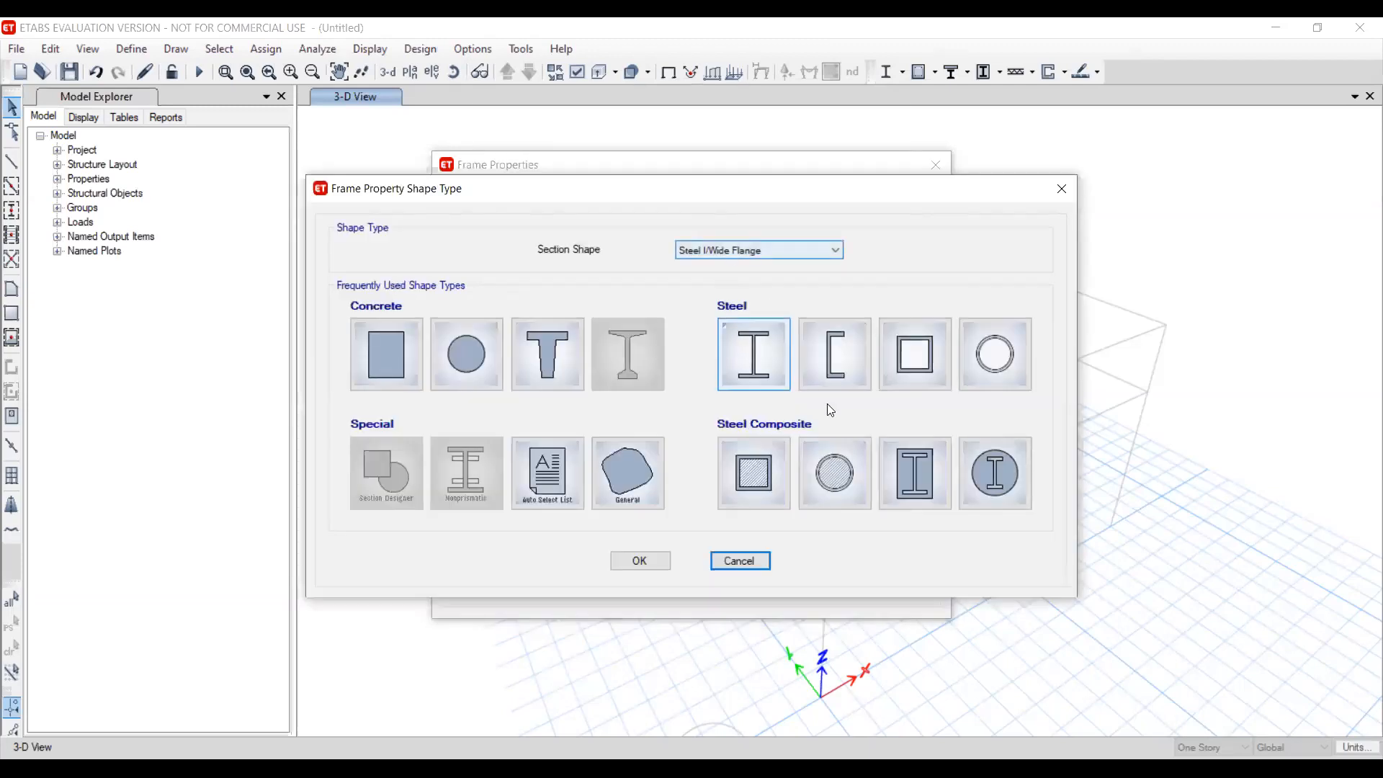
pyautogui.click(837, 355)
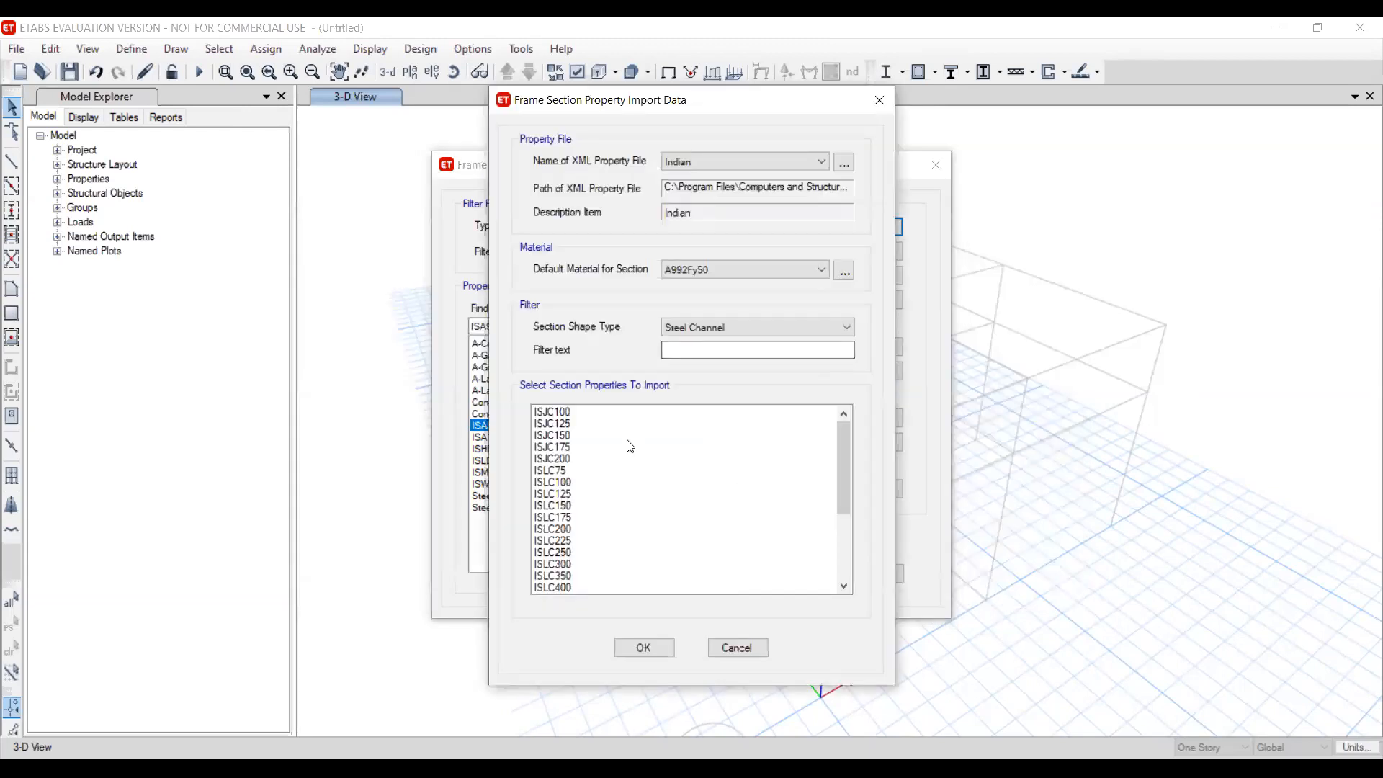
pyautogui.click(720, 269)
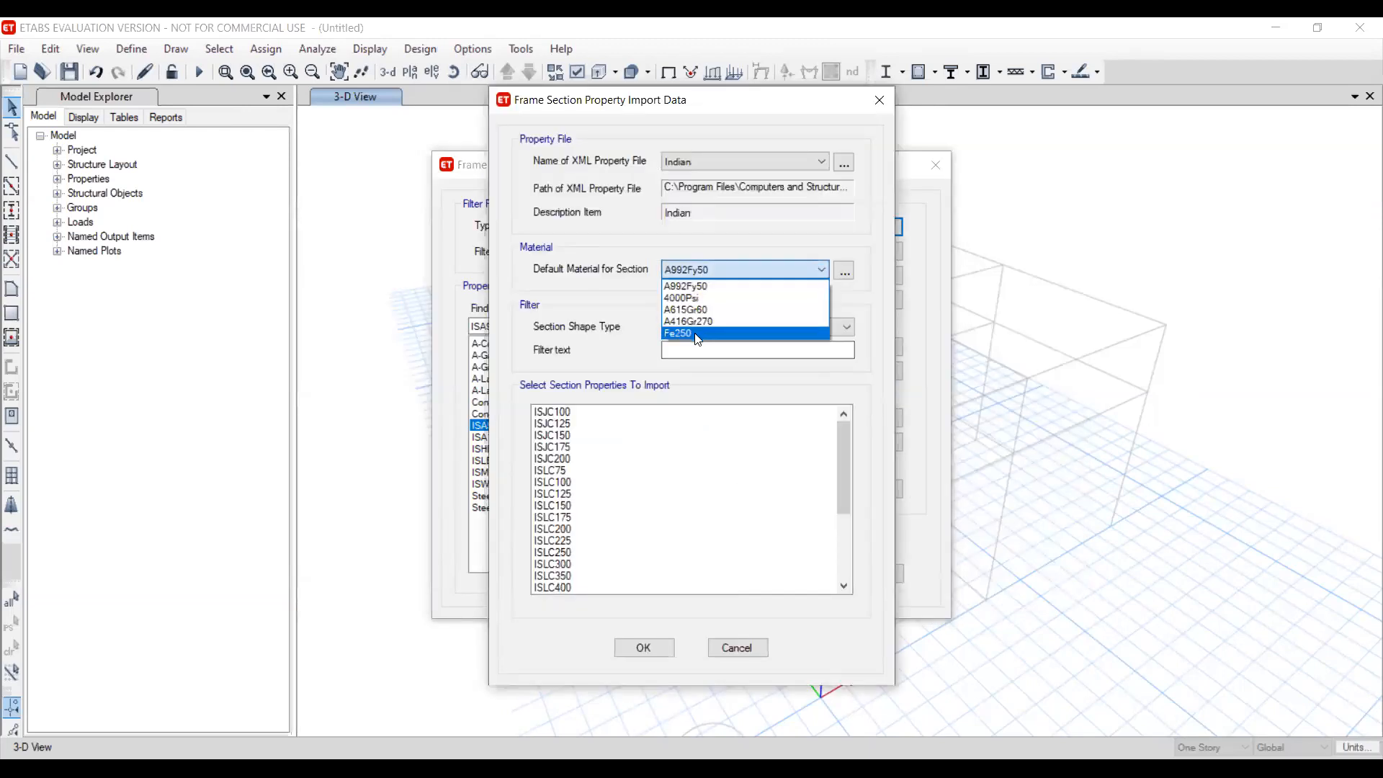
pyautogui.click(696, 333)
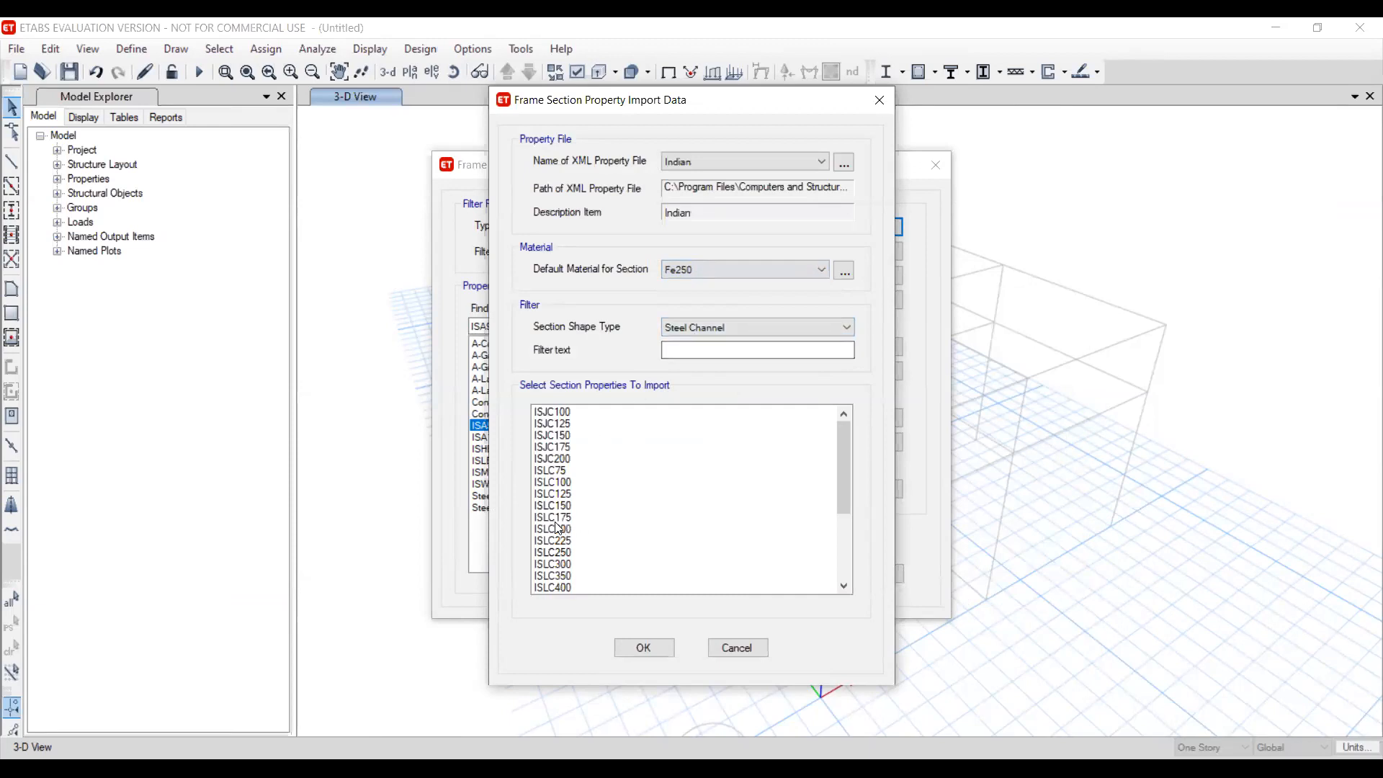
pyautogui.scroll(-4, 556, 523)
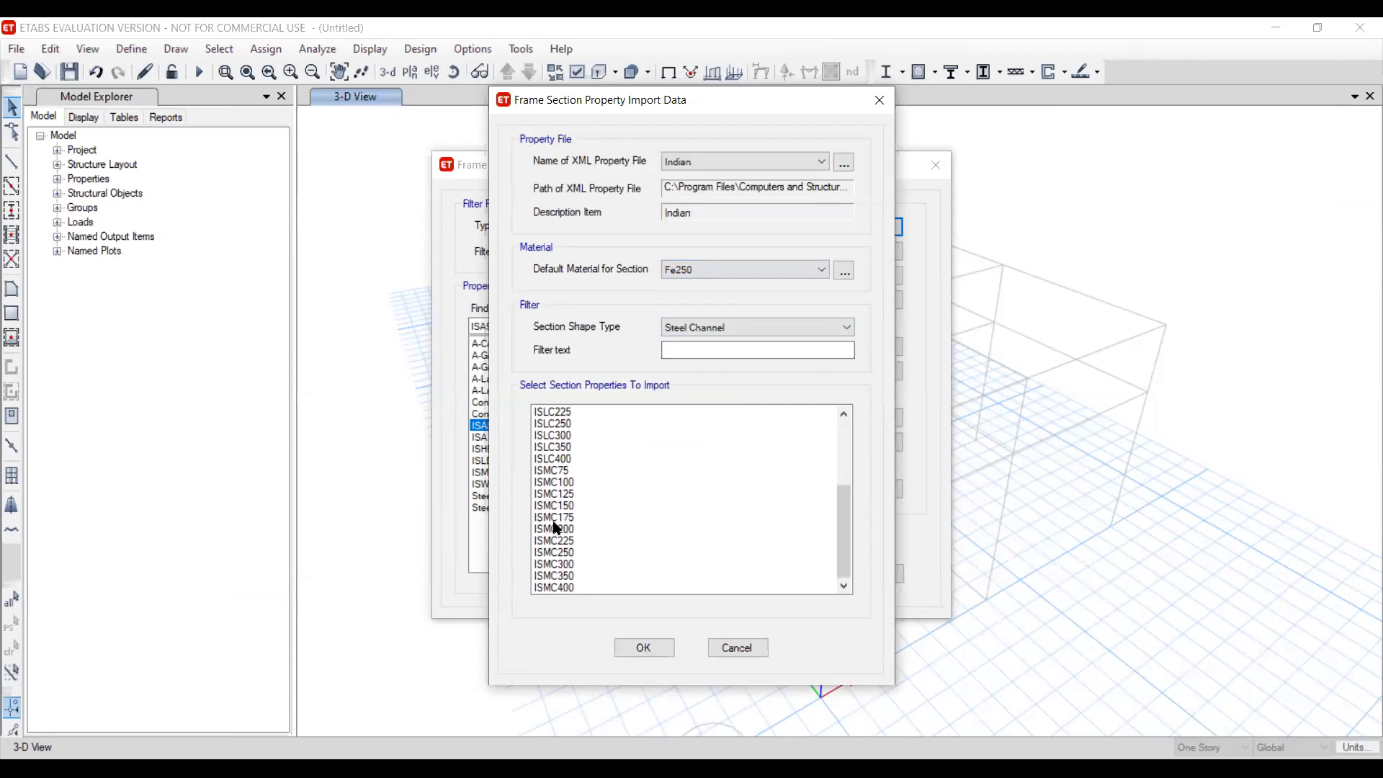
pyautogui.click(556, 521)
pyautogui.click(644, 647)
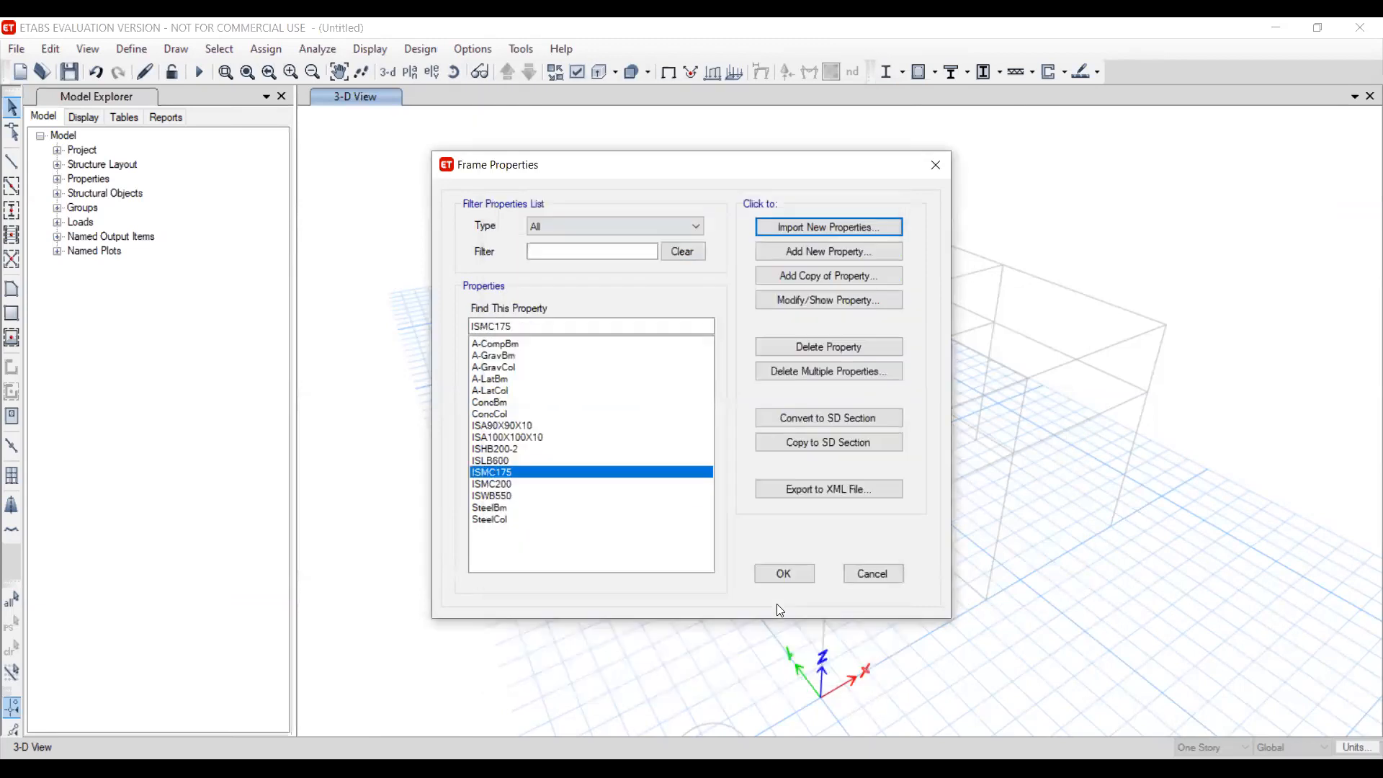
pyautogui.click(780, 575)
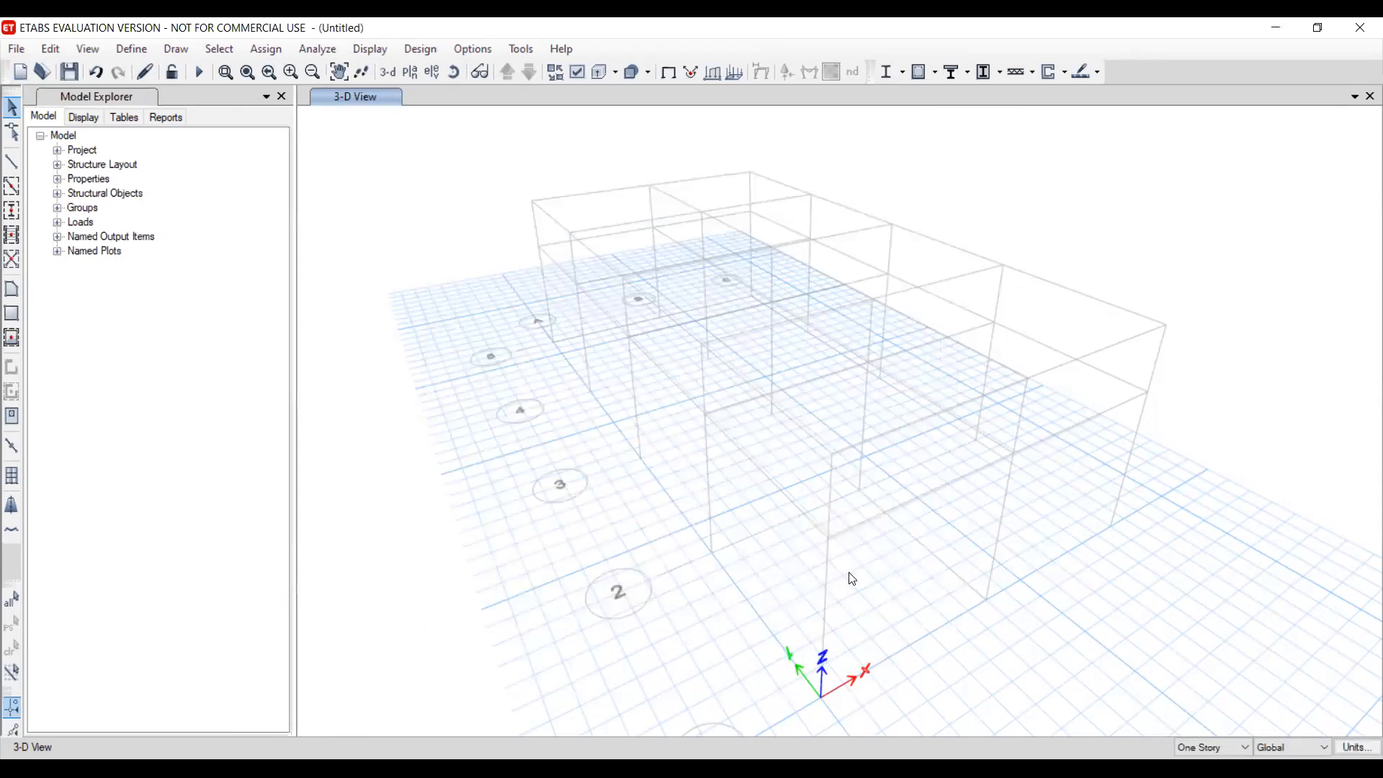
# Draw a straight rafter frame from grid point A-1 at Story1 to the grid B-1 apex, continuing vertically down to B-1 at Story1
pyautogui.moveTo(835, 608); pyautogui.dragTo(782, 575, button='middle')
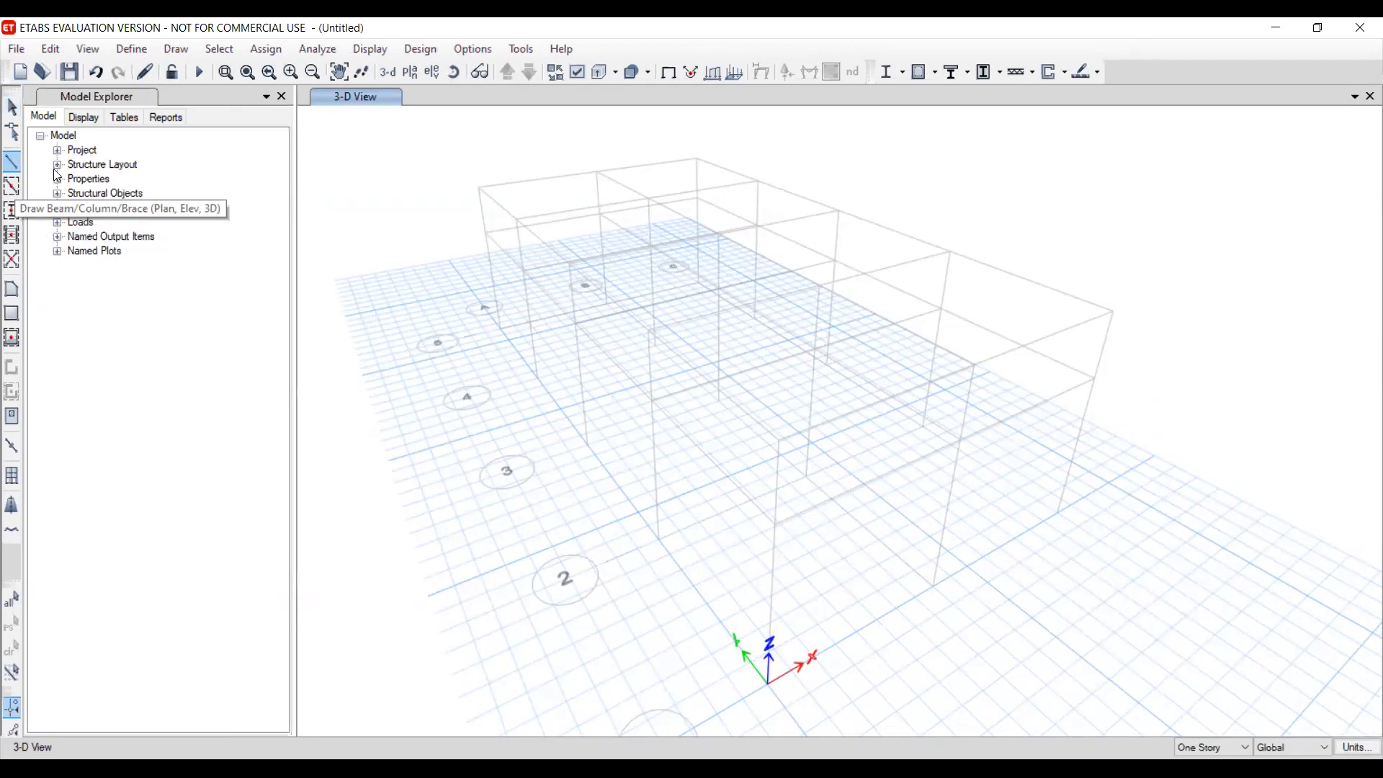
pyautogui.click(13, 170)
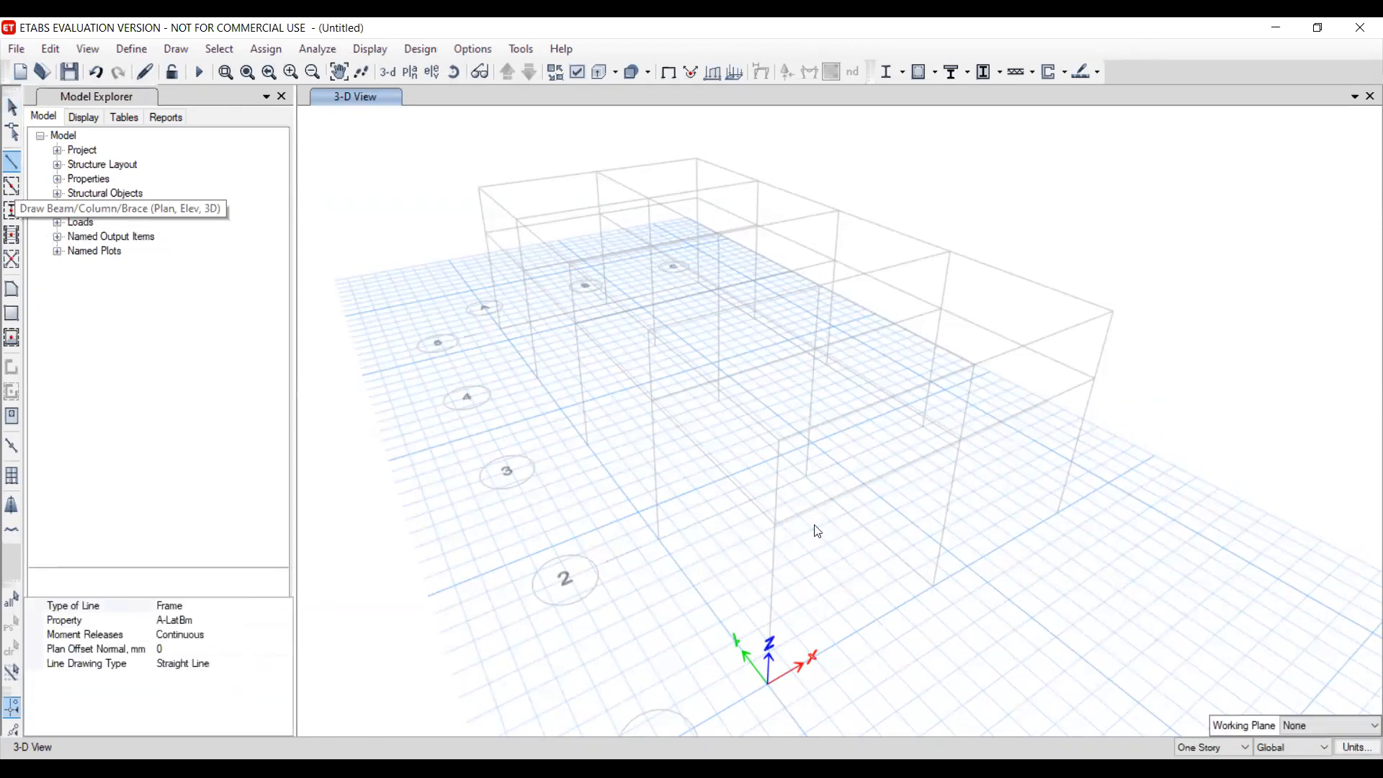
pyautogui.click(775, 524)
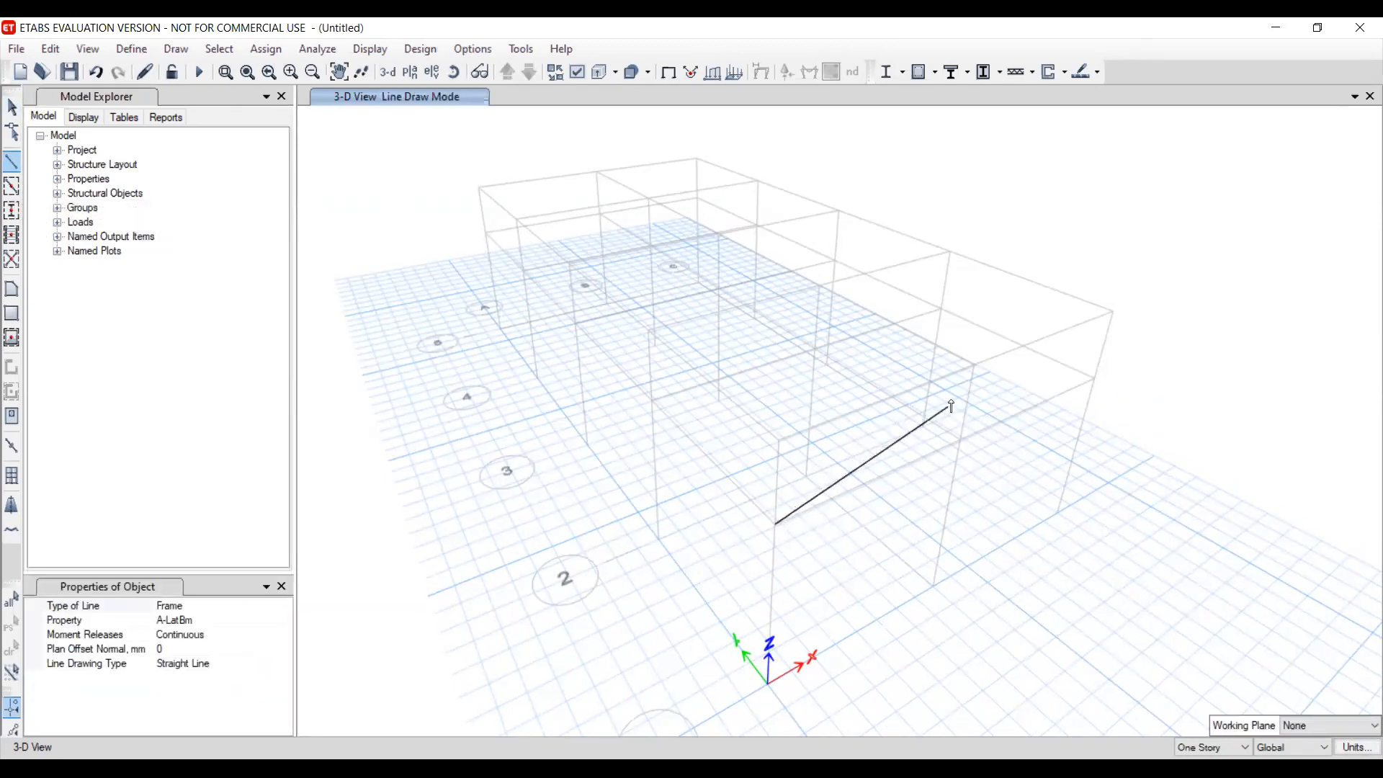
pyautogui.click(974, 366)
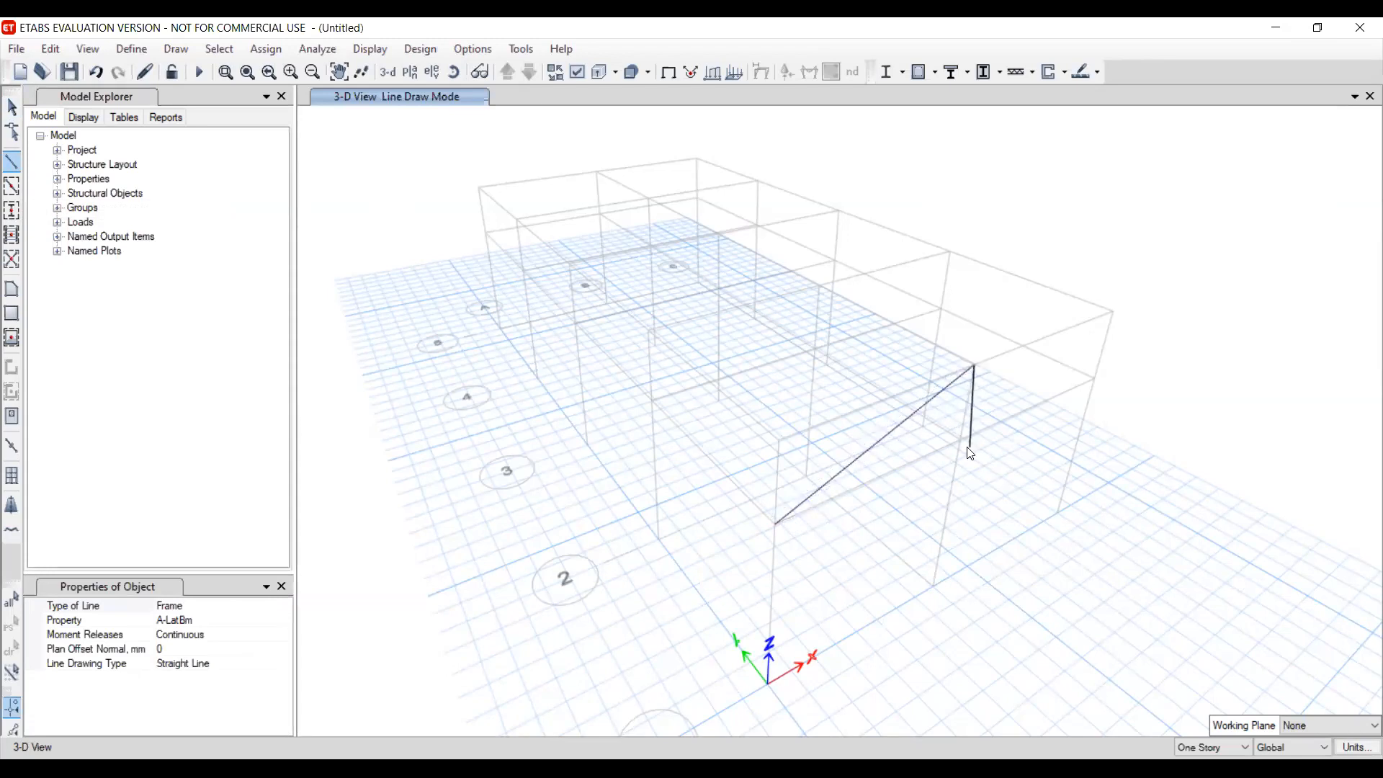
pyautogui.scroll(5, 962, 444)
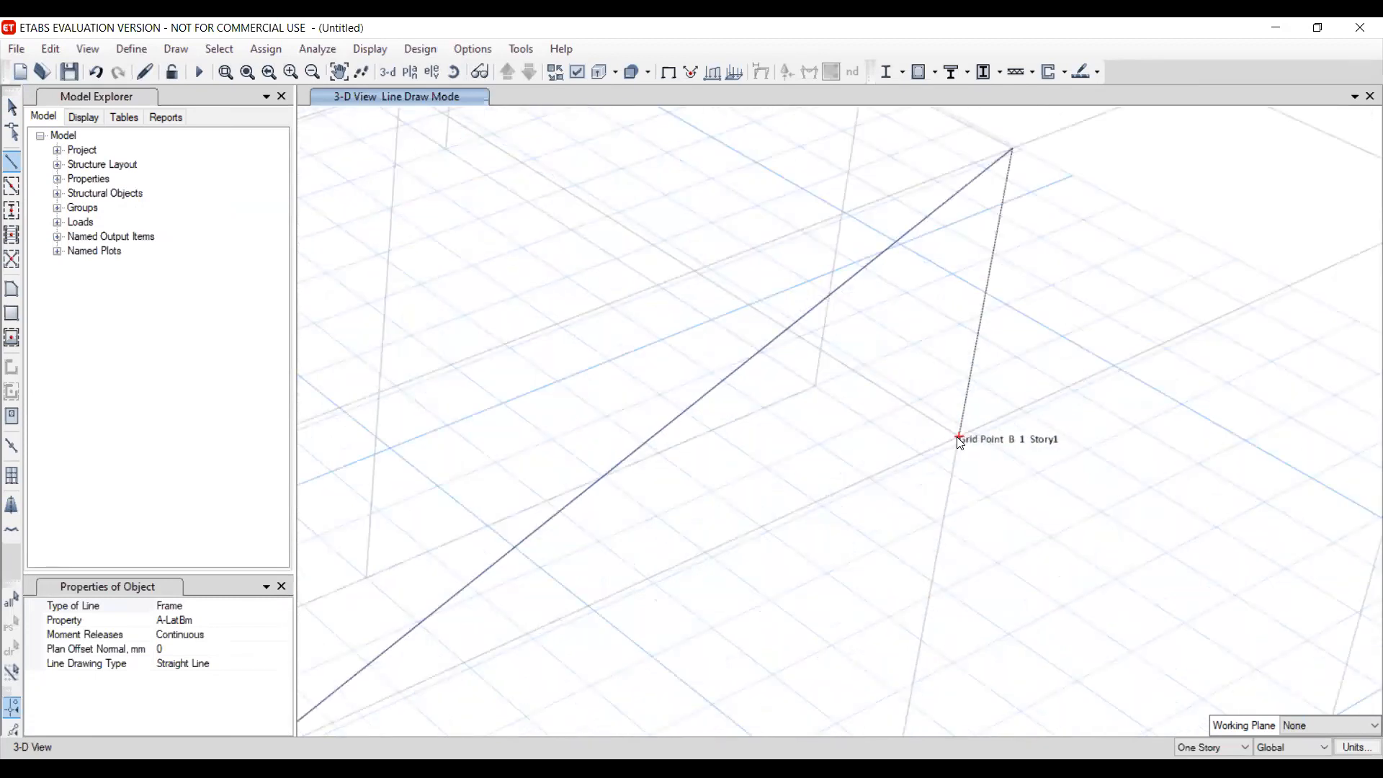
pyautogui.click(961, 432)
pyautogui.scroll(-5, 991, 431)
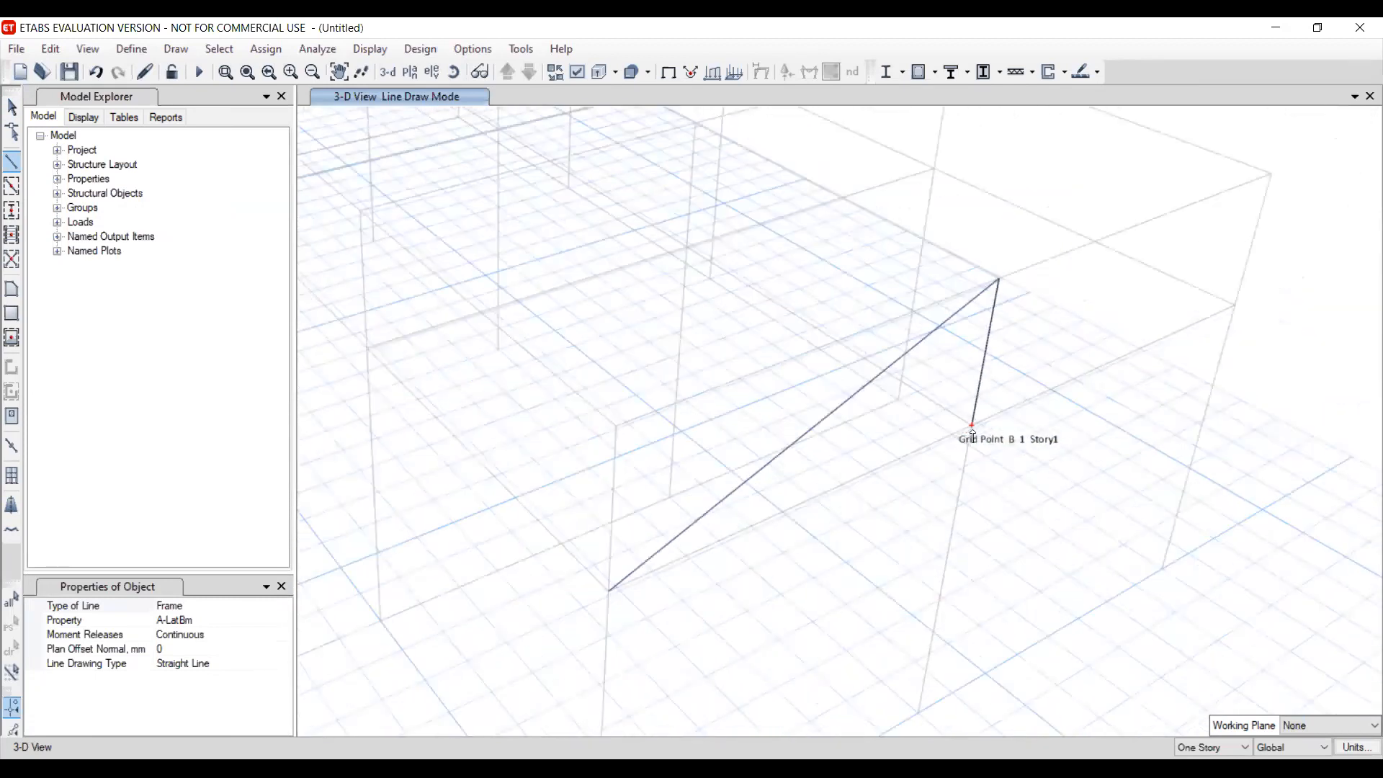
# Draw the horizontal bottom chord from grid point B-1 to A-1 at Story1 to close the half truss
pyautogui.scroll(-3, 987, 426)
pyautogui.scroll(3, 932, 376)
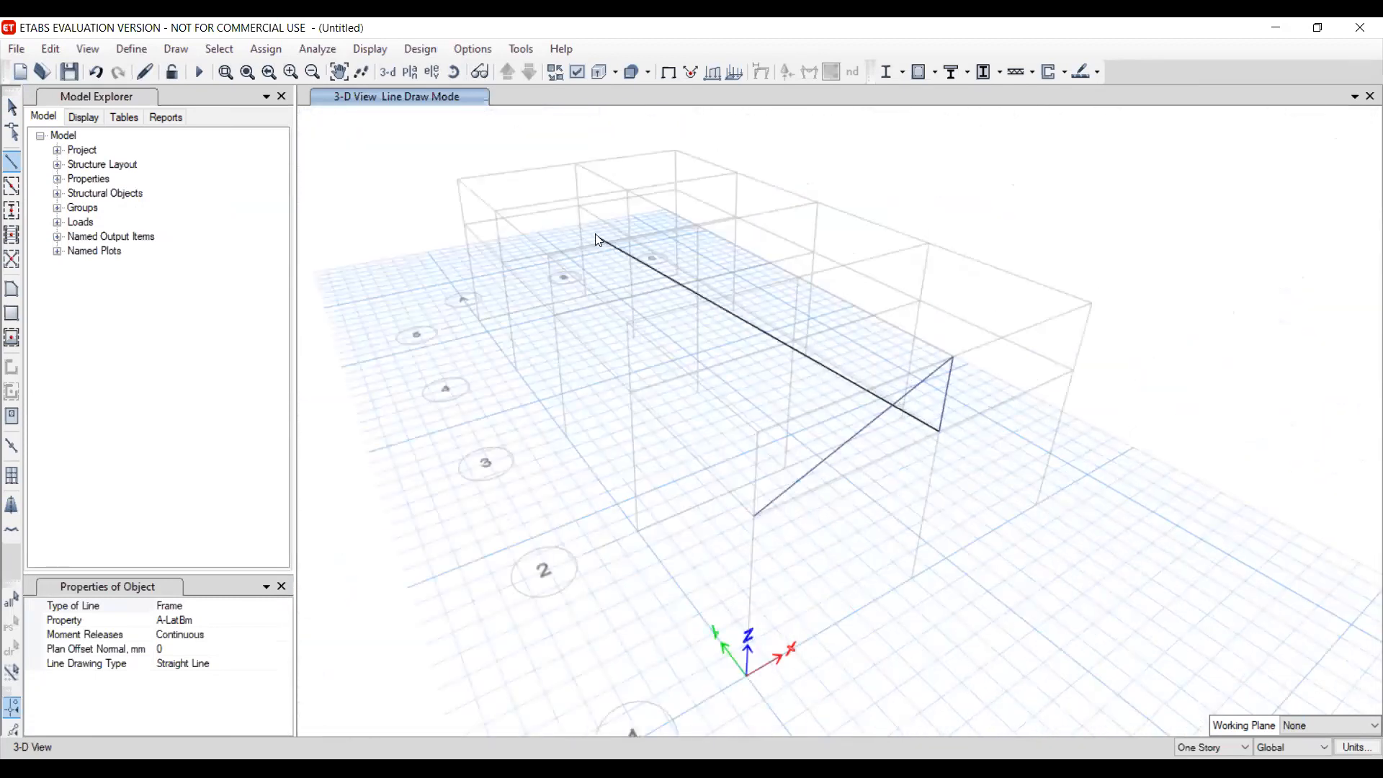
pyautogui.scroll(2, 939, 445)
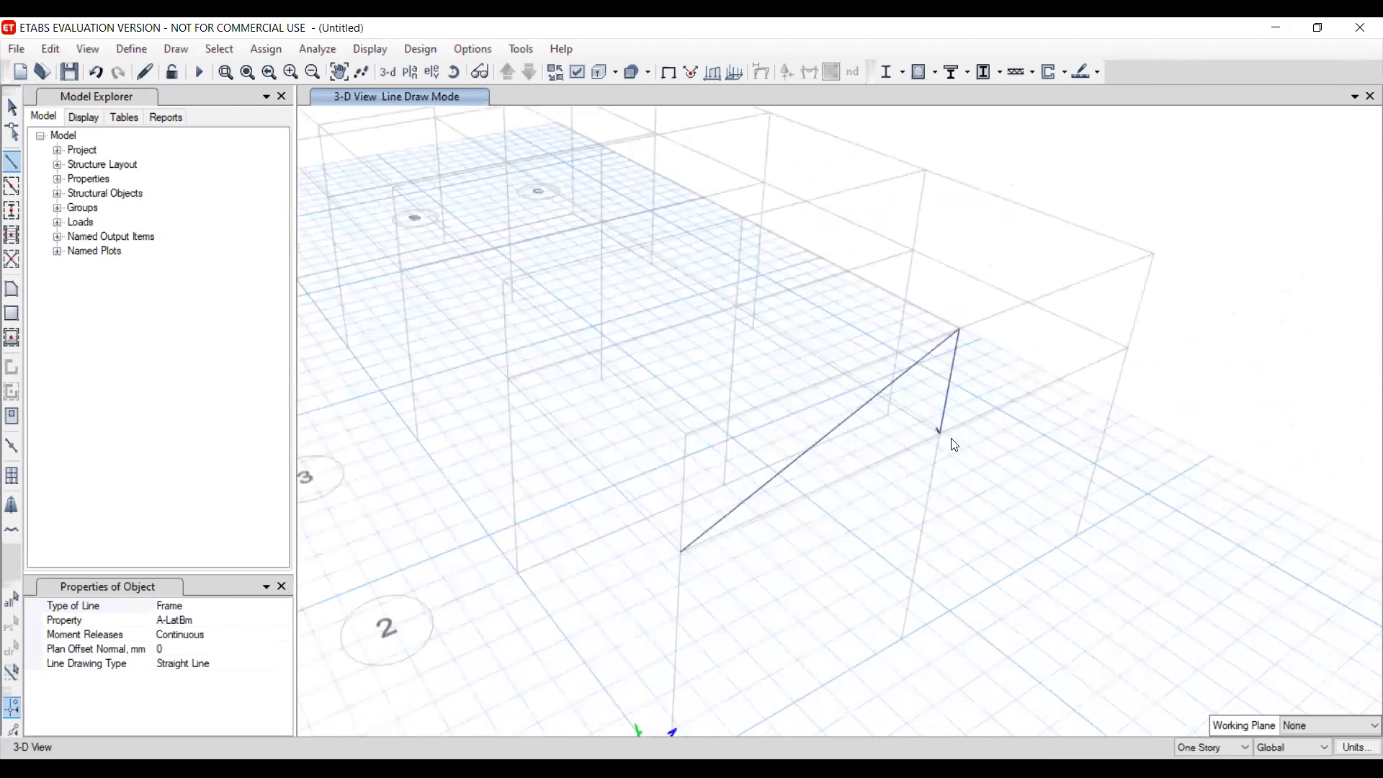
pyautogui.scroll(3, 940, 447)
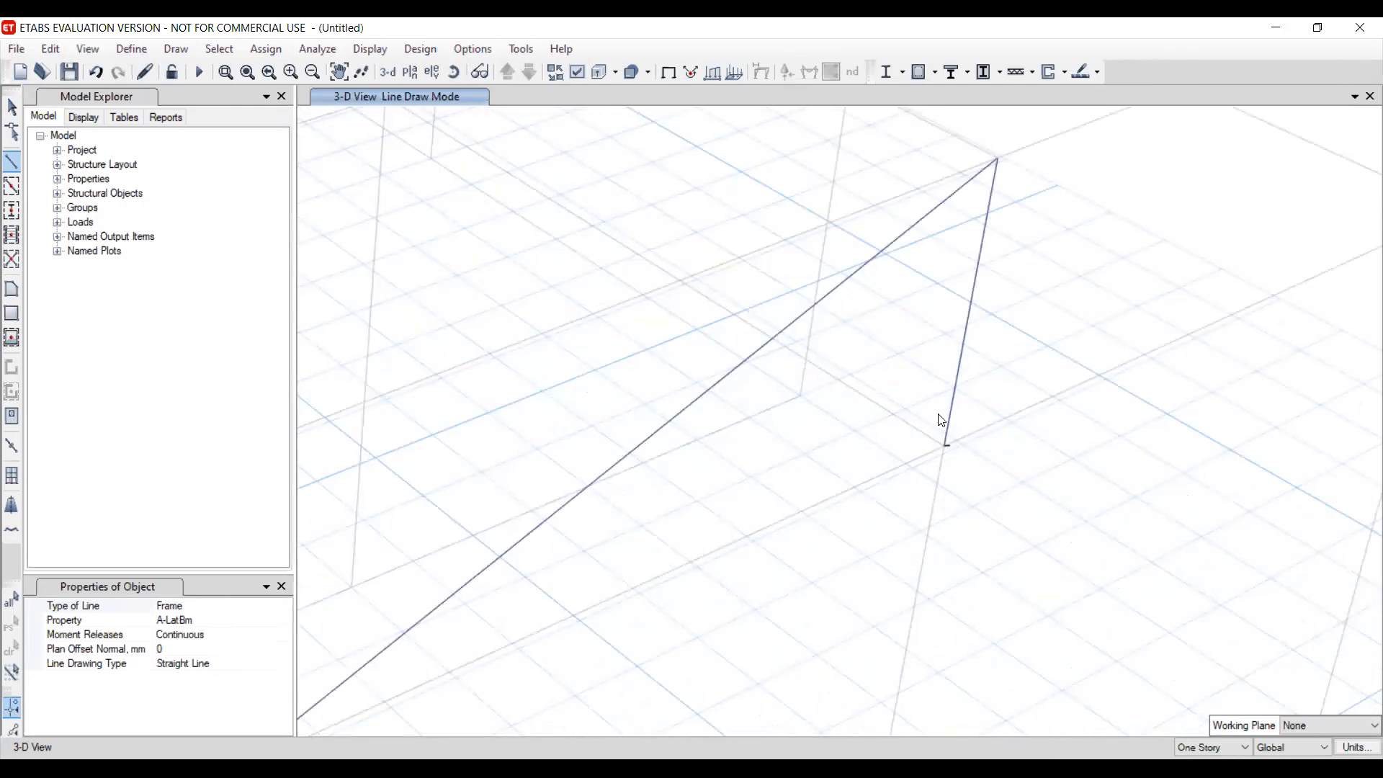
pyautogui.scroll(-5, 763, 485)
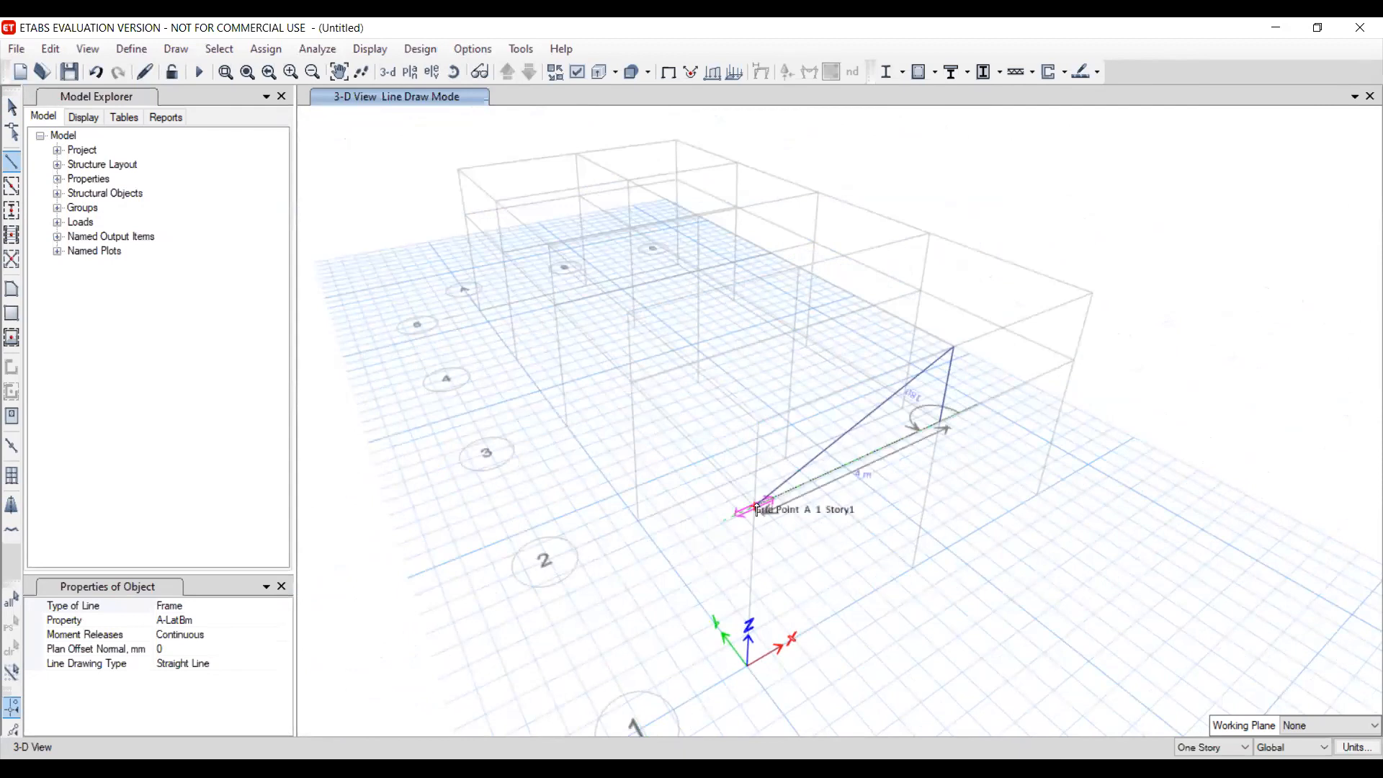
pyautogui.scroll(5, 760, 510)
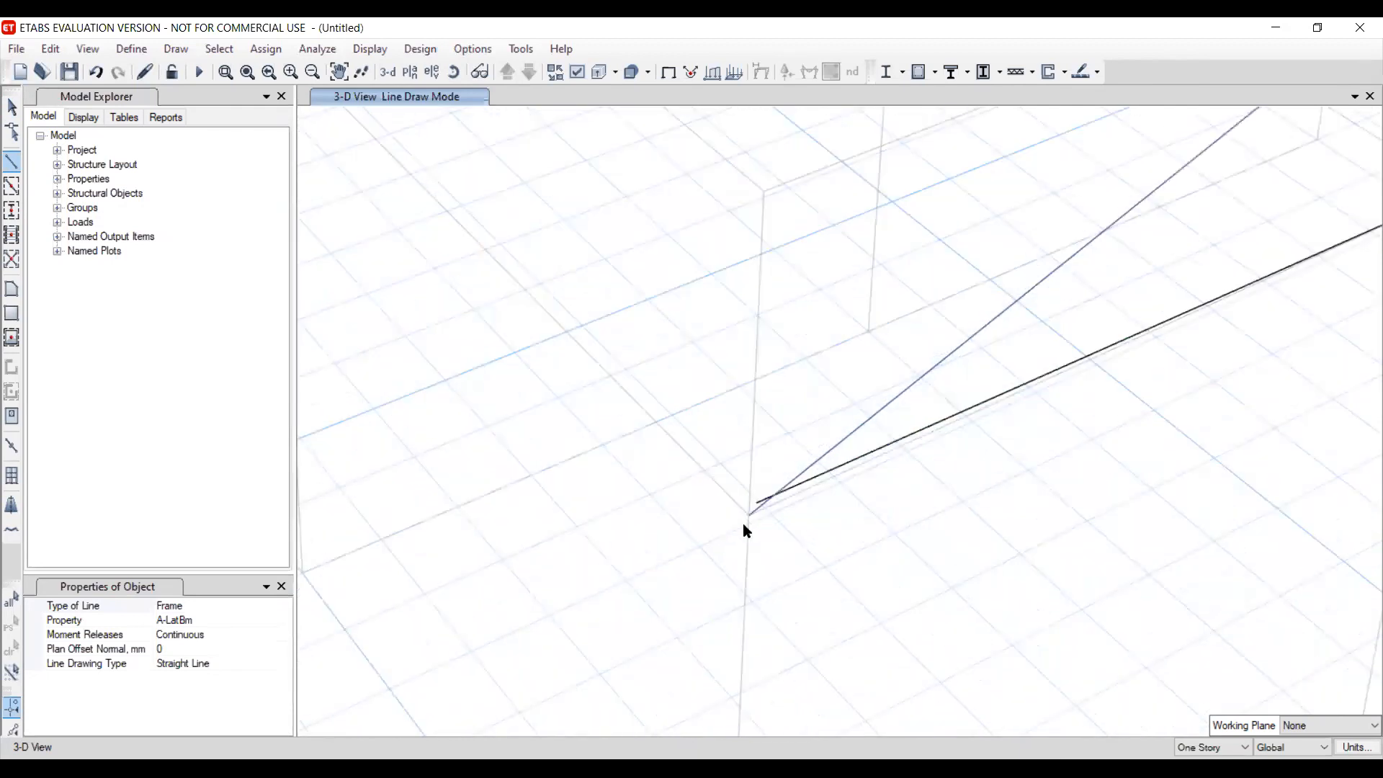
pyautogui.click(819, 546)
pyautogui.scroll(-3, 772, 453)
pyautogui.scroll(-4, 787, 457)
pyautogui.scroll(5, 753, 377)
pyautogui.scroll(3, 703, 381)
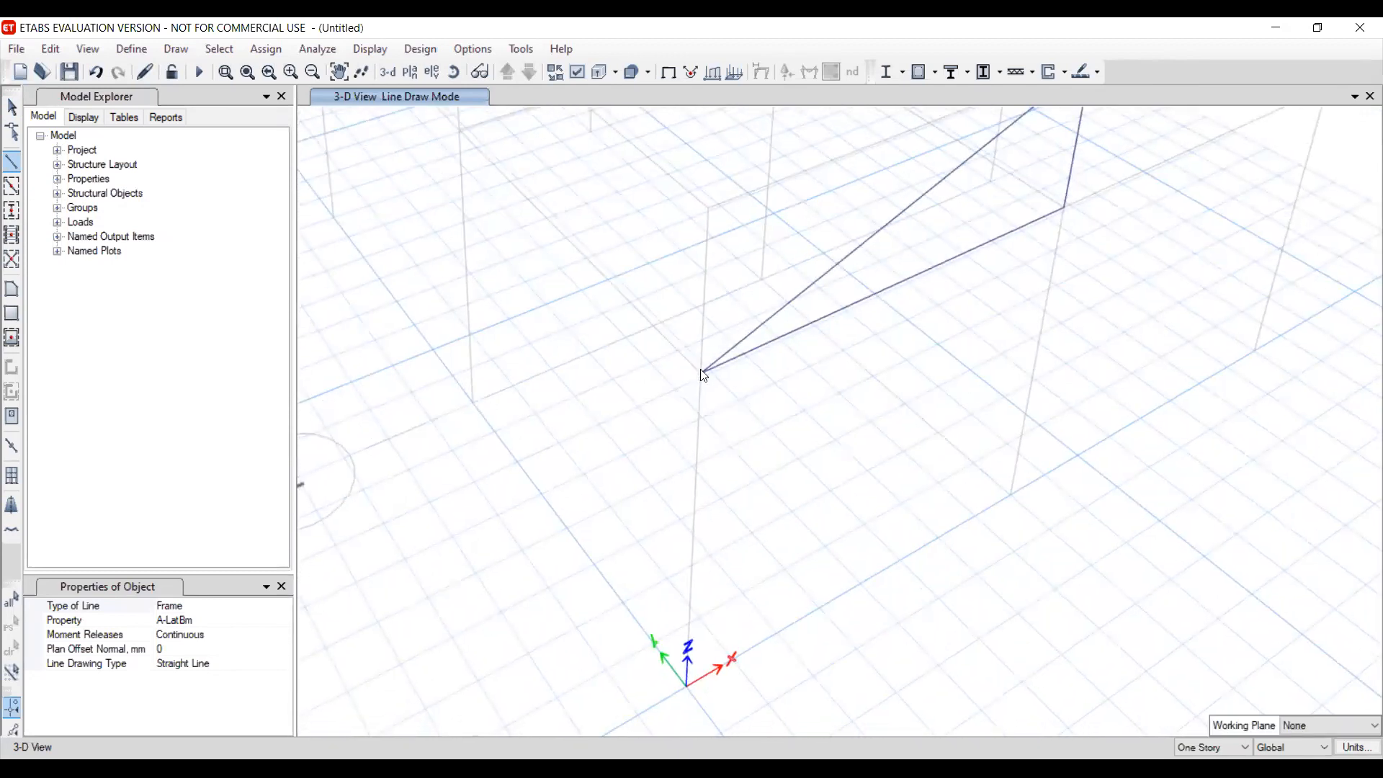
# Draw the column from grid point A-1 at Story1 down to the Base and end the line
pyautogui.click(702, 374)
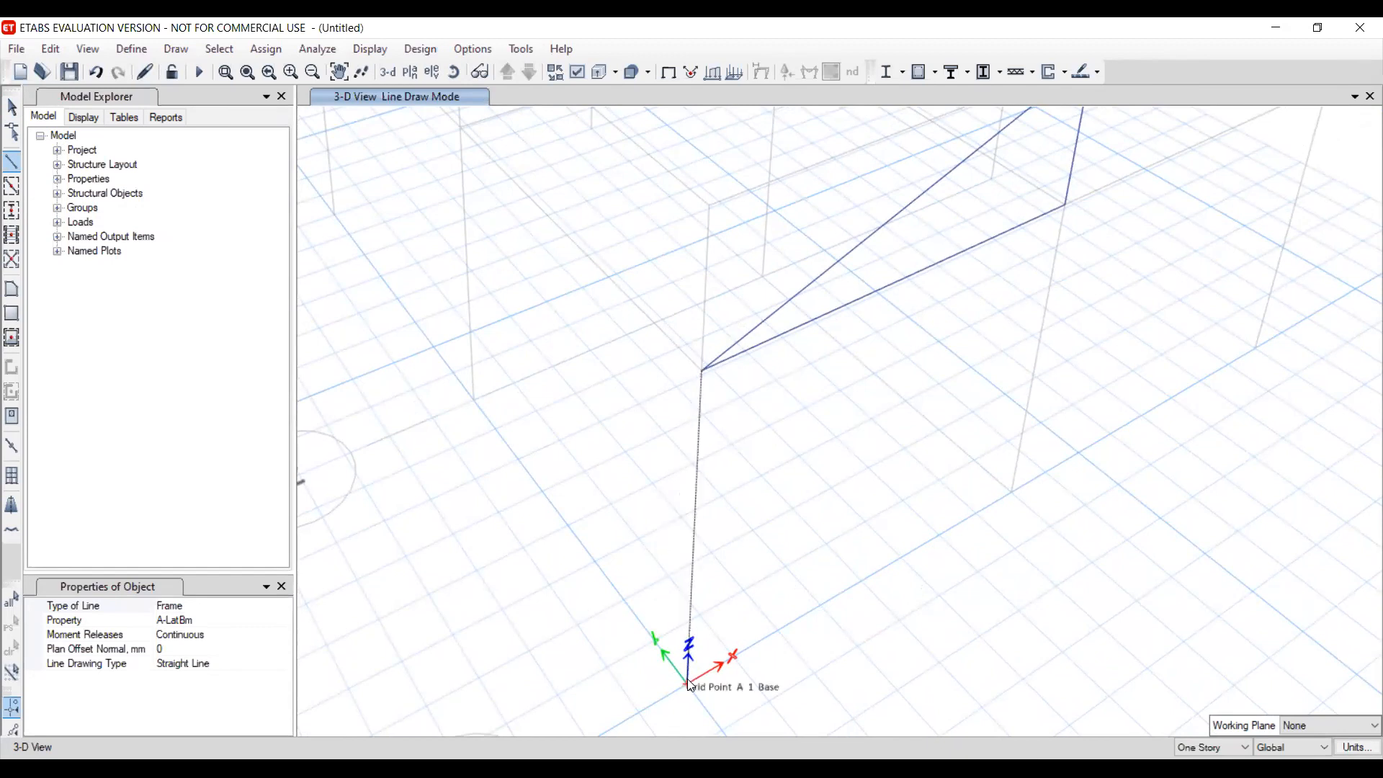
pyautogui.click(788, 598)
pyautogui.press('Escape')
pyautogui.scroll(-3, 697, 598)
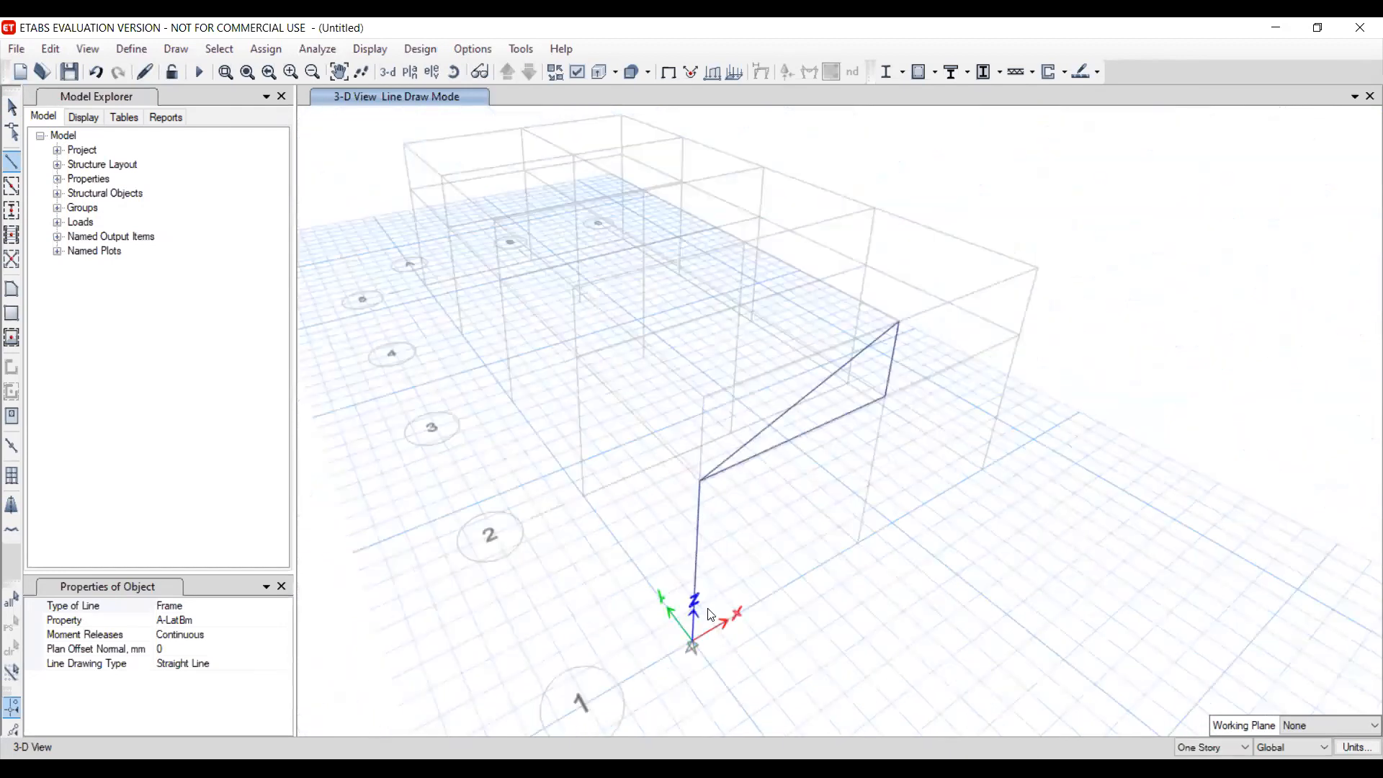
pyautogui.scroll(1, 689, 377)
pyautogui.scroll(1, 686, 489)
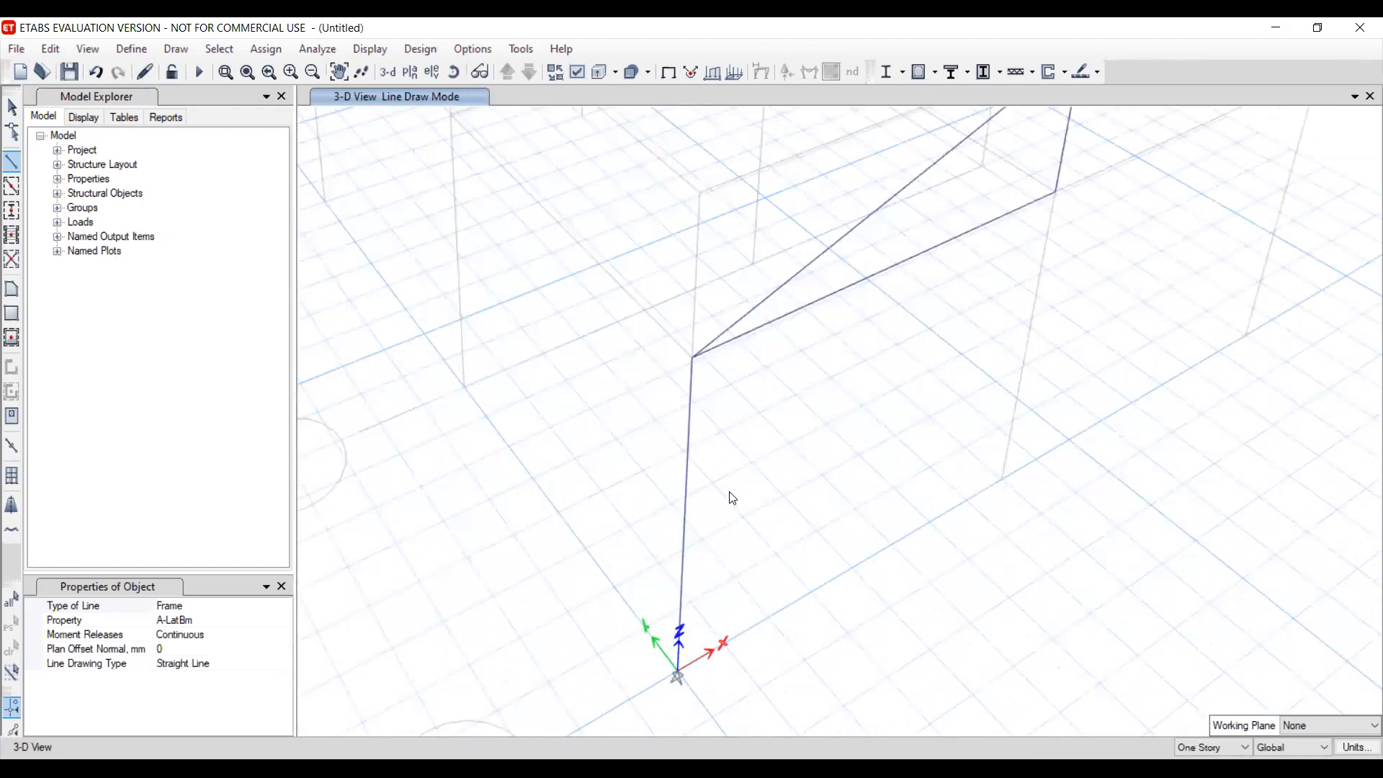
pyautogui.scroll(-2, 825, 455)
pyautogui.moveTo(842, 446); pyautogui.dragTo(829, 473, button='middle')
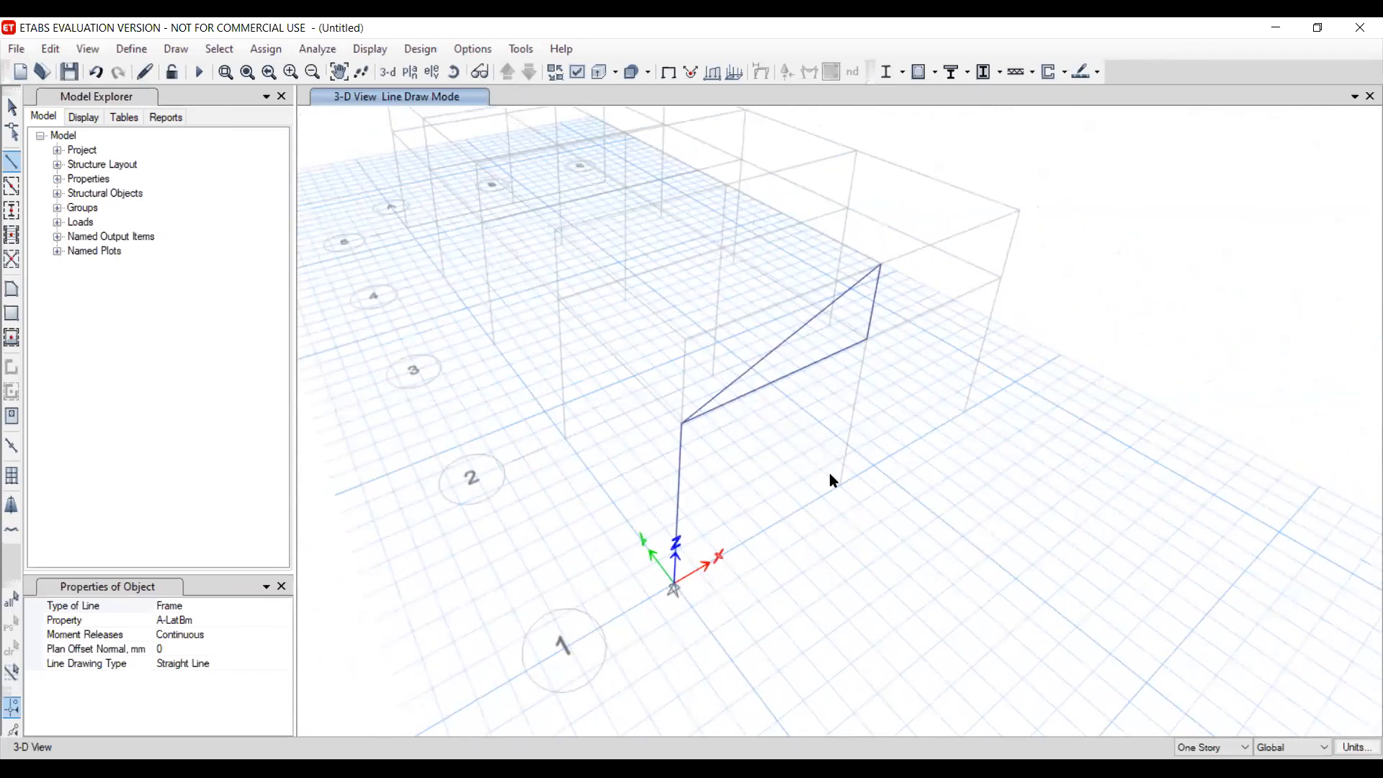
# Switch to the whiteboard sketch and mark the inner angle members and their joints in the truss's left half
pyautogui.click(741, 56)
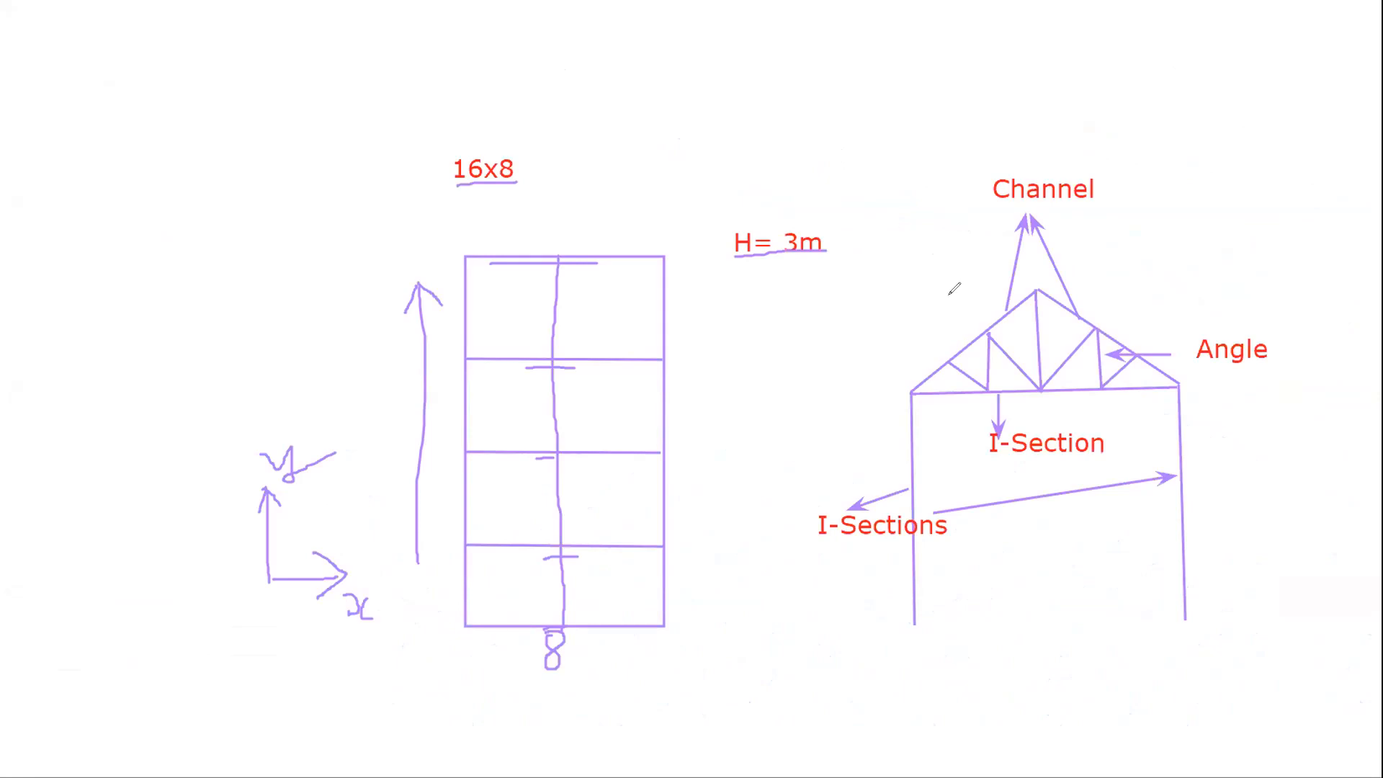
pyautogui.moveTo(981, 328)
pyautogui.mouseDown()
pyautogui.moveTo(969, 395)
pyautogui.moveTo(1030, 389)
pyautogui.moveTo(1012, 331)
pyautogui.moveTo(991, 330)
pyautogui.mouseUp()
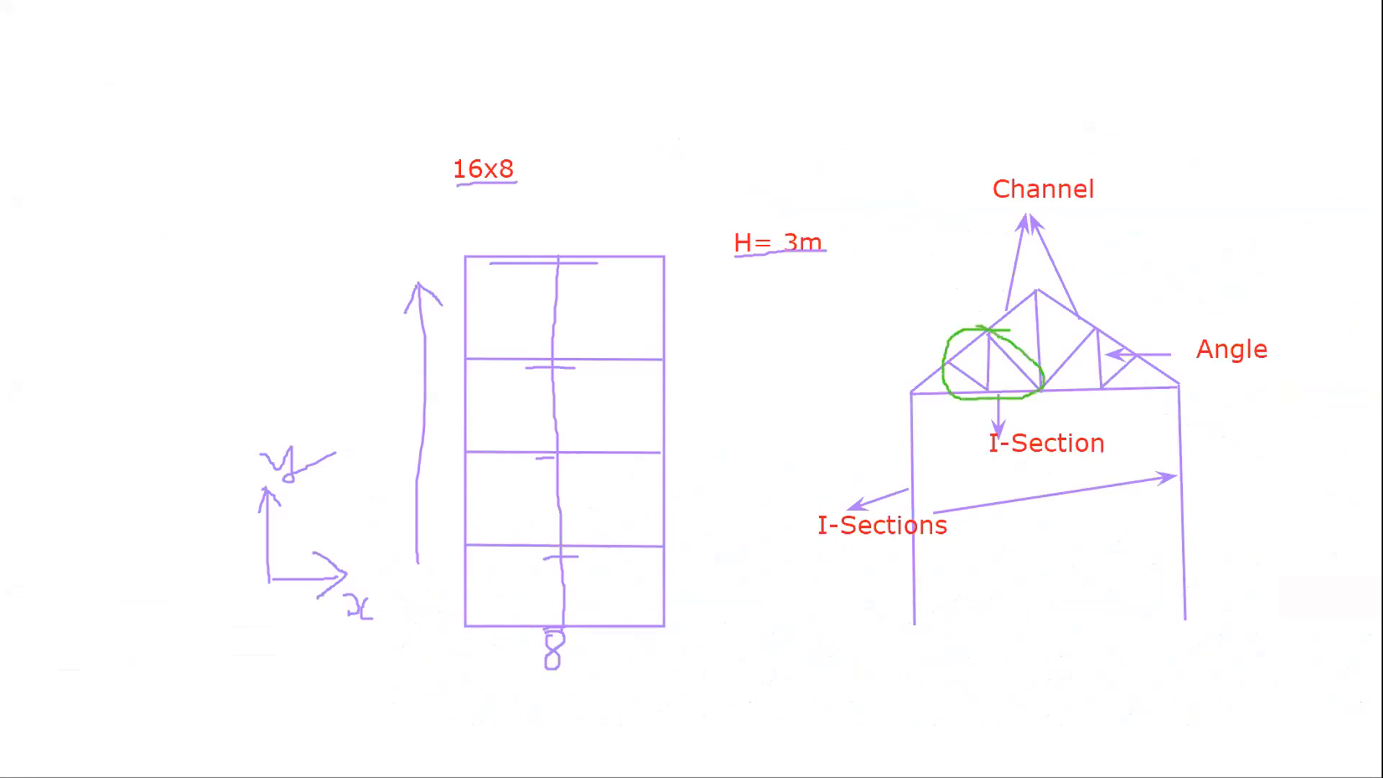
pyautogui.moveTo(951, 355)
pyautogui.mouseDown()
pyautogui.moveTo(995, 315)
pyautogui.moveTo(985, 323)
pyautogui.mouseUp()
pyautogui.moveTo(988, 387); pyautogui.dragTo(991, 390)
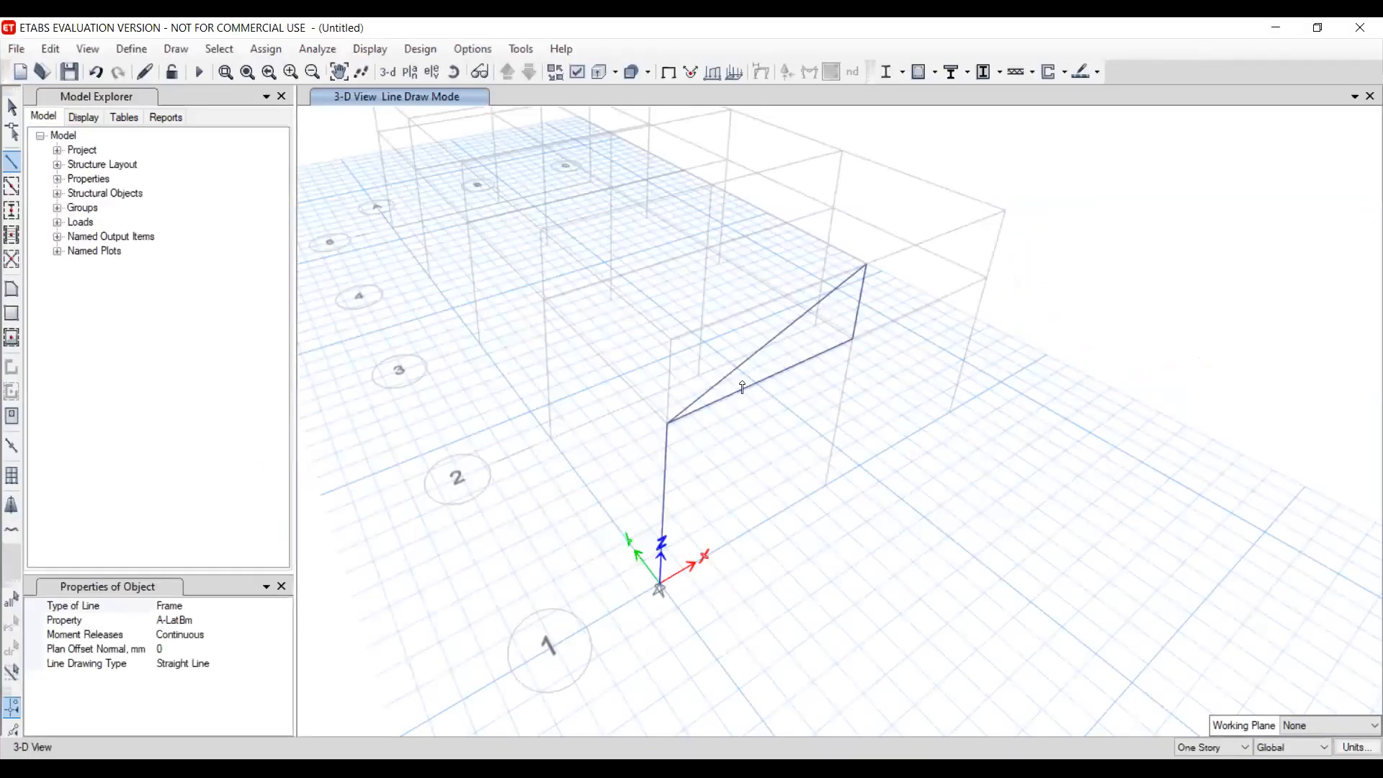
# Switch back to ETABS and divide the bottom chord between grids A and B into 3 frame objects
pyautogui.press('Escape')
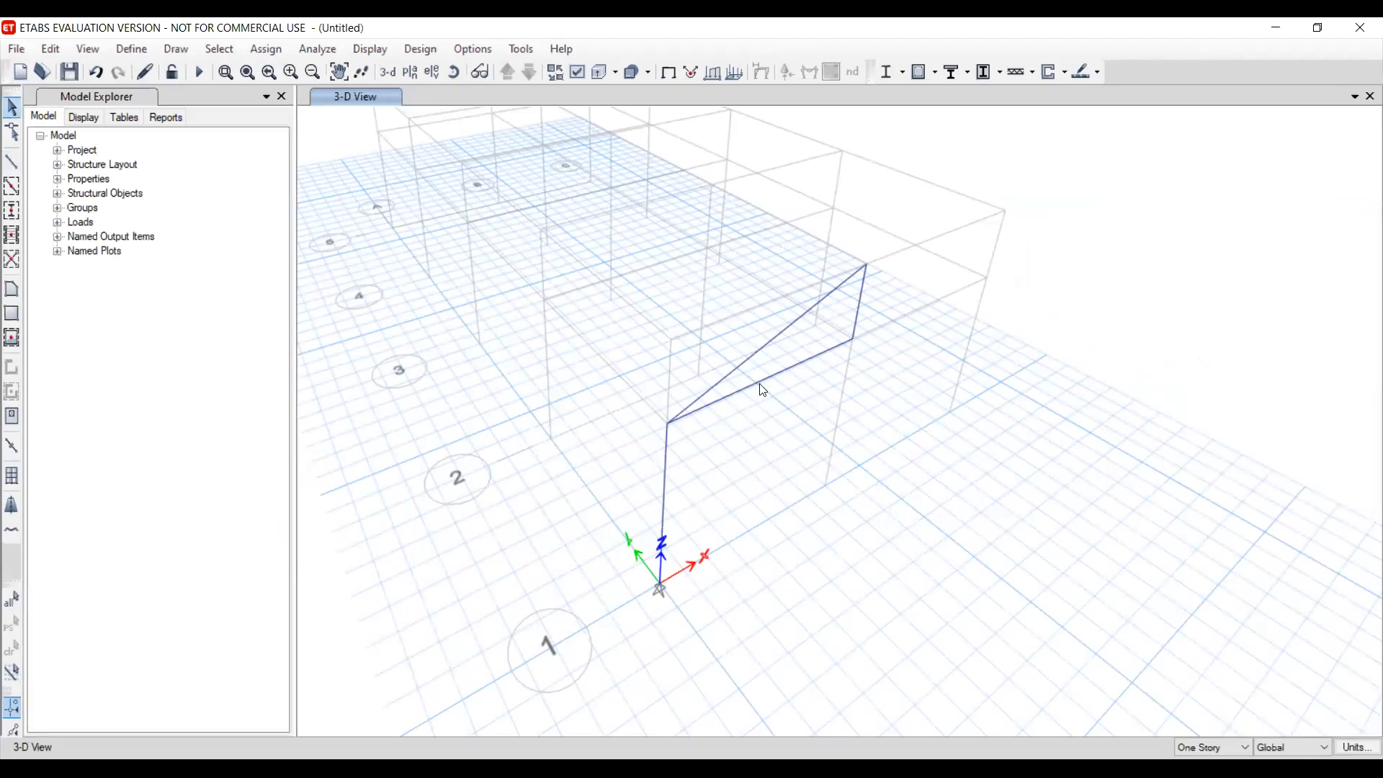
pyautogui.moveTo(888, 374); pyautogui.dragTo(884, 398, button='middle')
pyautogui.click(768, 406)
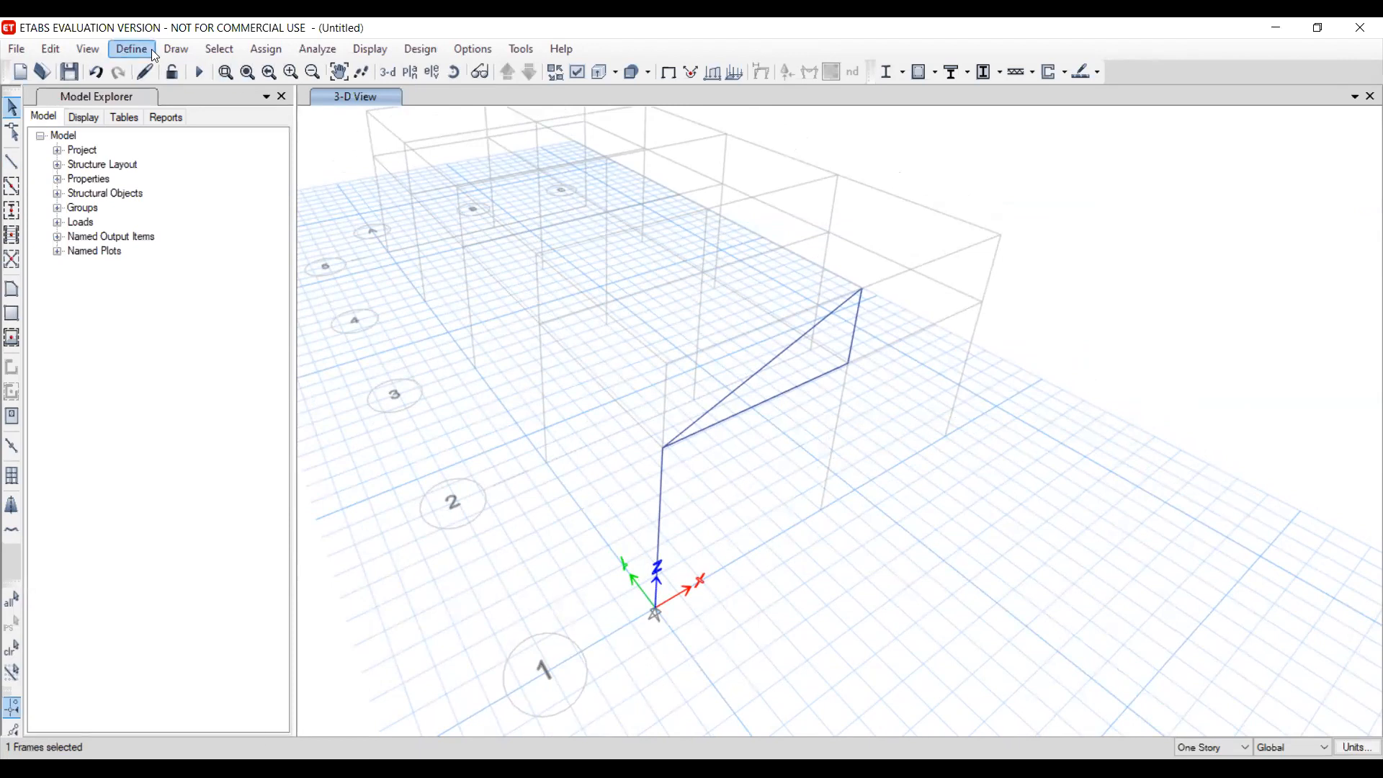
pyautogui.click(47, 51)
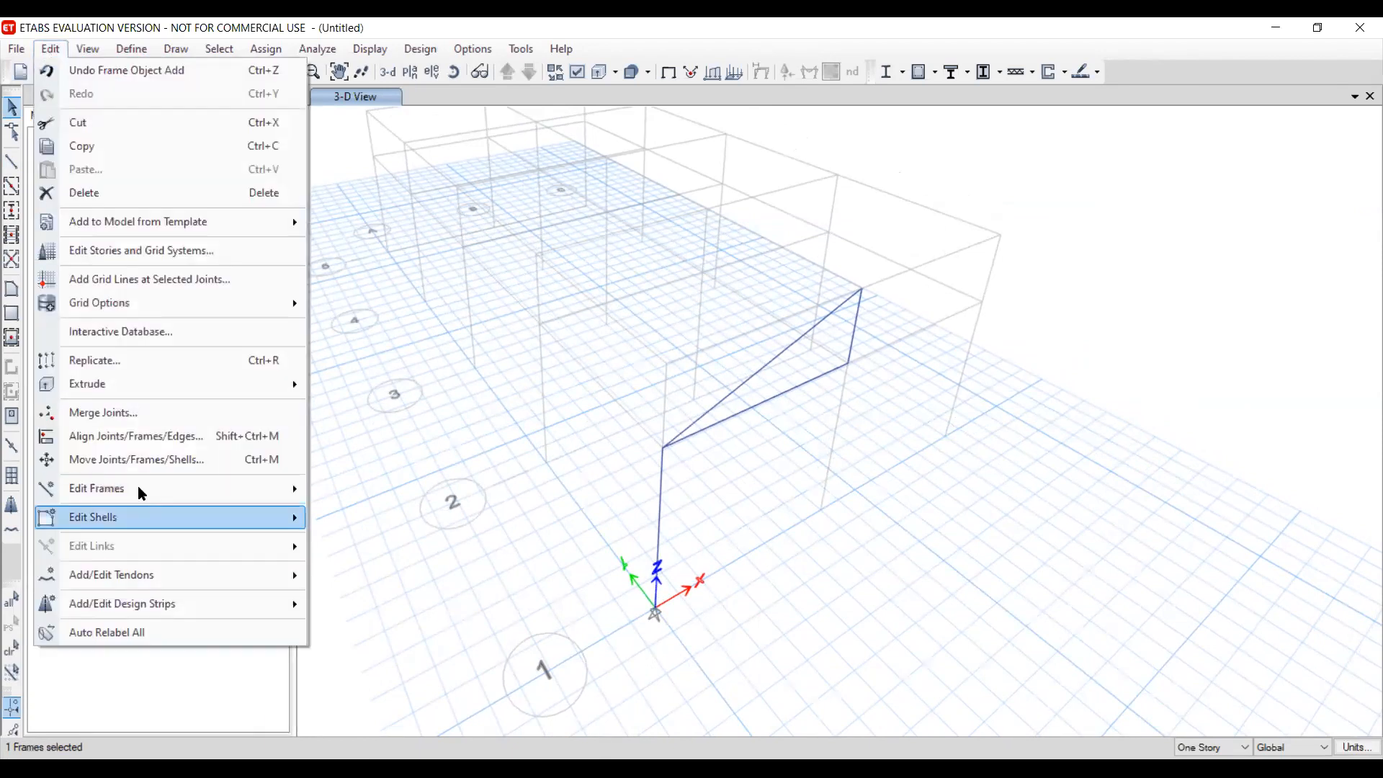
pyautogui.moveTo(142, 492)
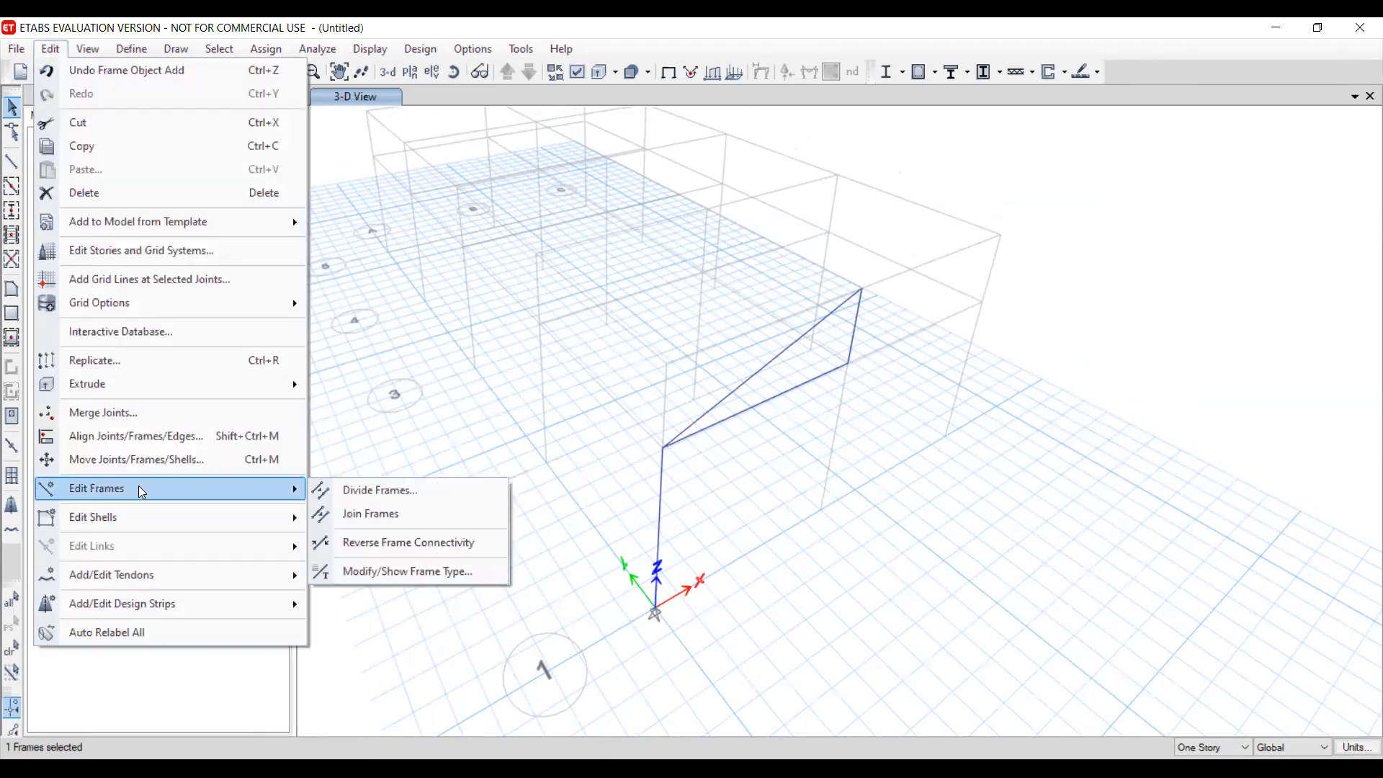
pyautogui.click(382, 497)
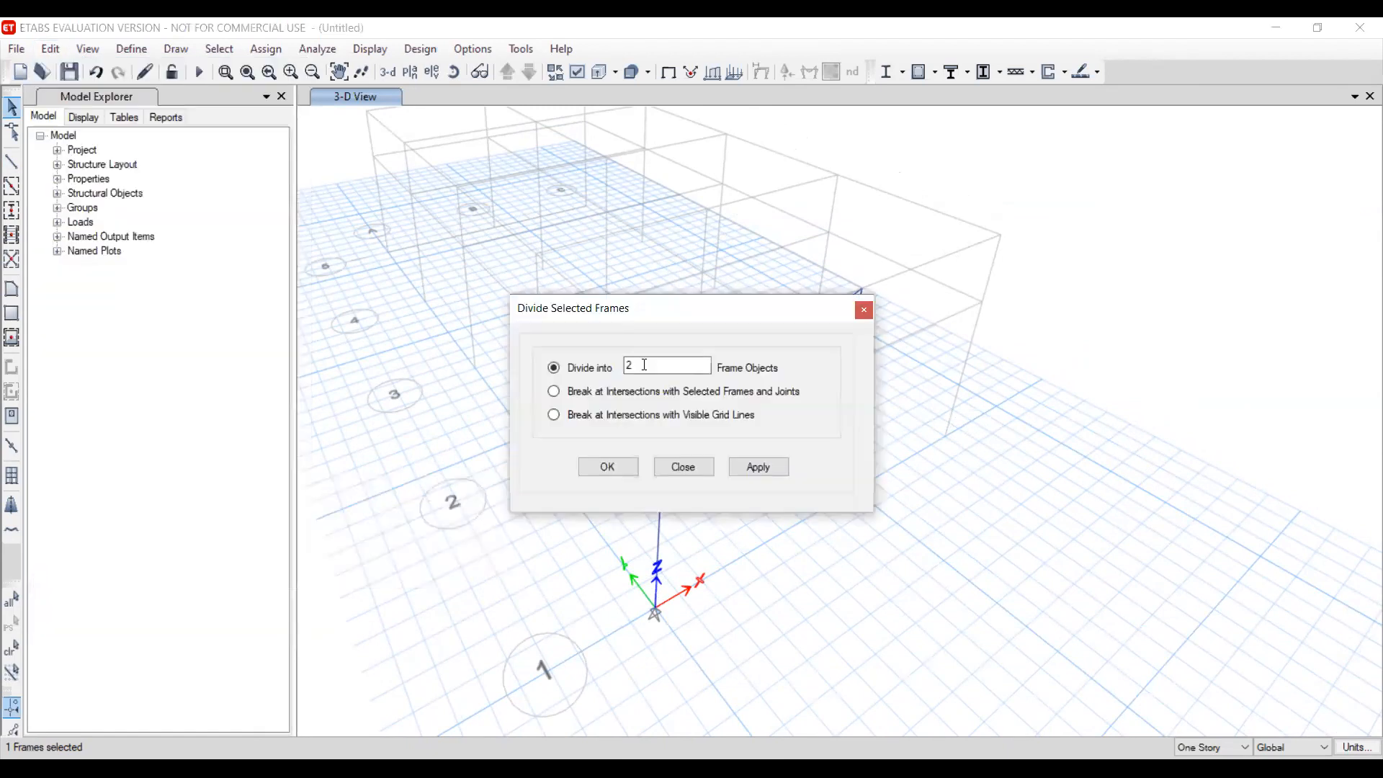
pyautogui.write('3')
pyautogui.click(753, 472)
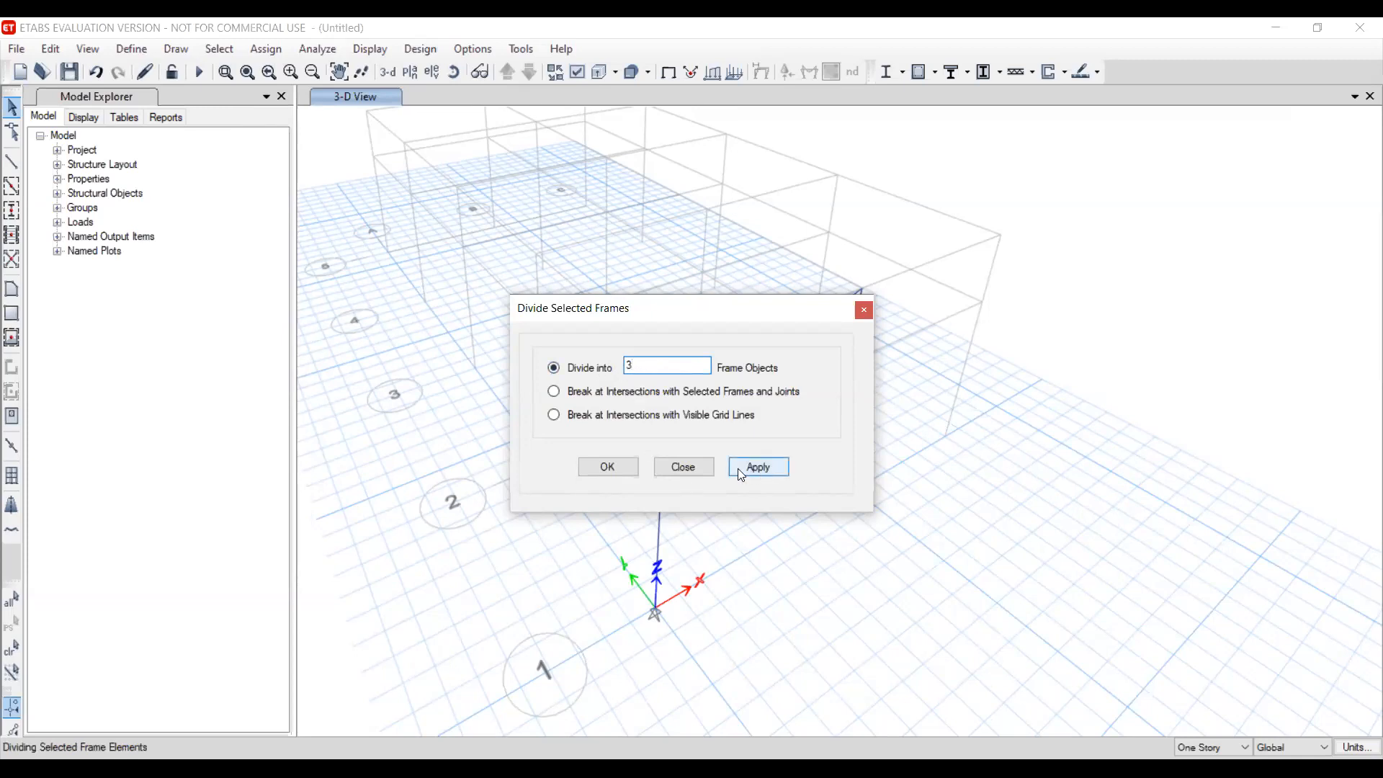
pyautogui.click(601, 470)
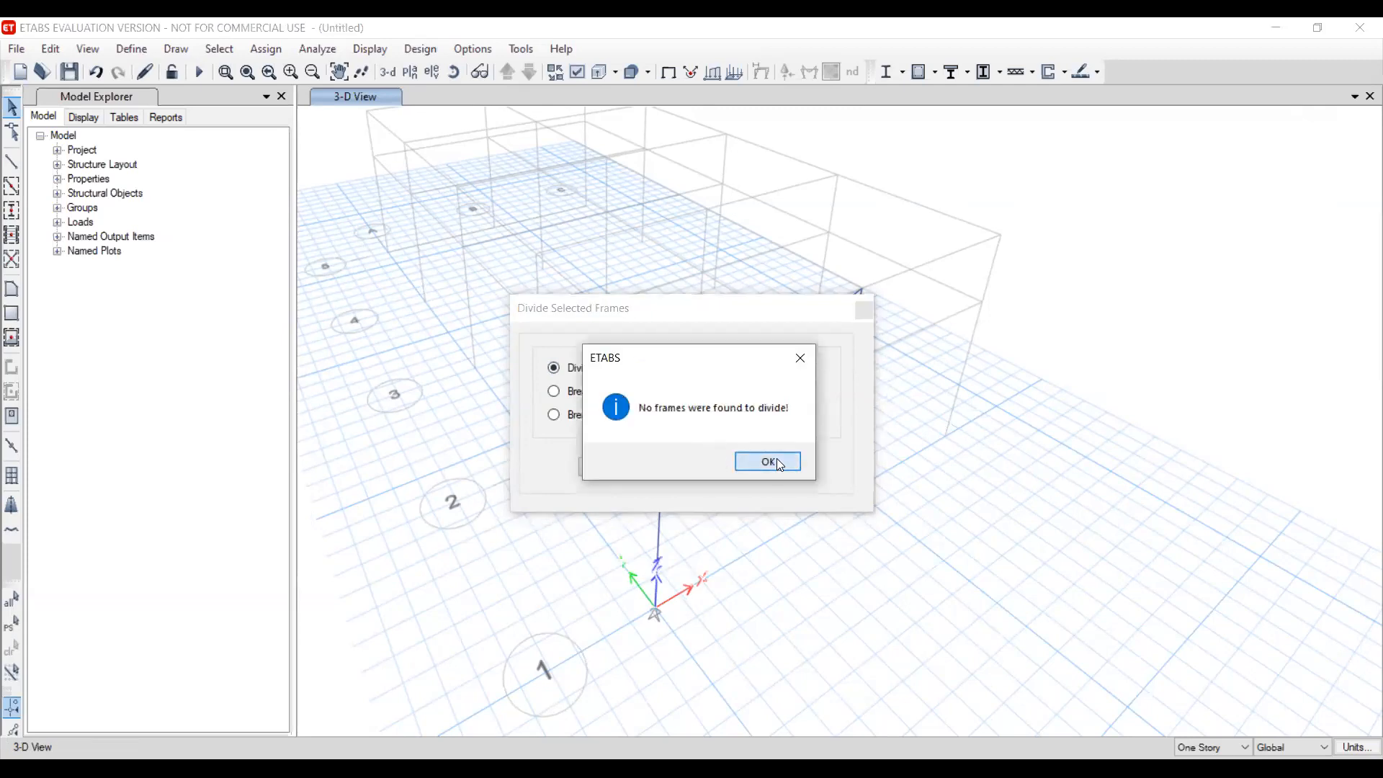
pyautogui.click(779, 464)
# Move the Divide Selected Frames dialog clear of the model and apply the 3-part division to the bottom chord frame again
pyautogui.moveTo(742, 308); pyautogui.dragTo(471, 208)
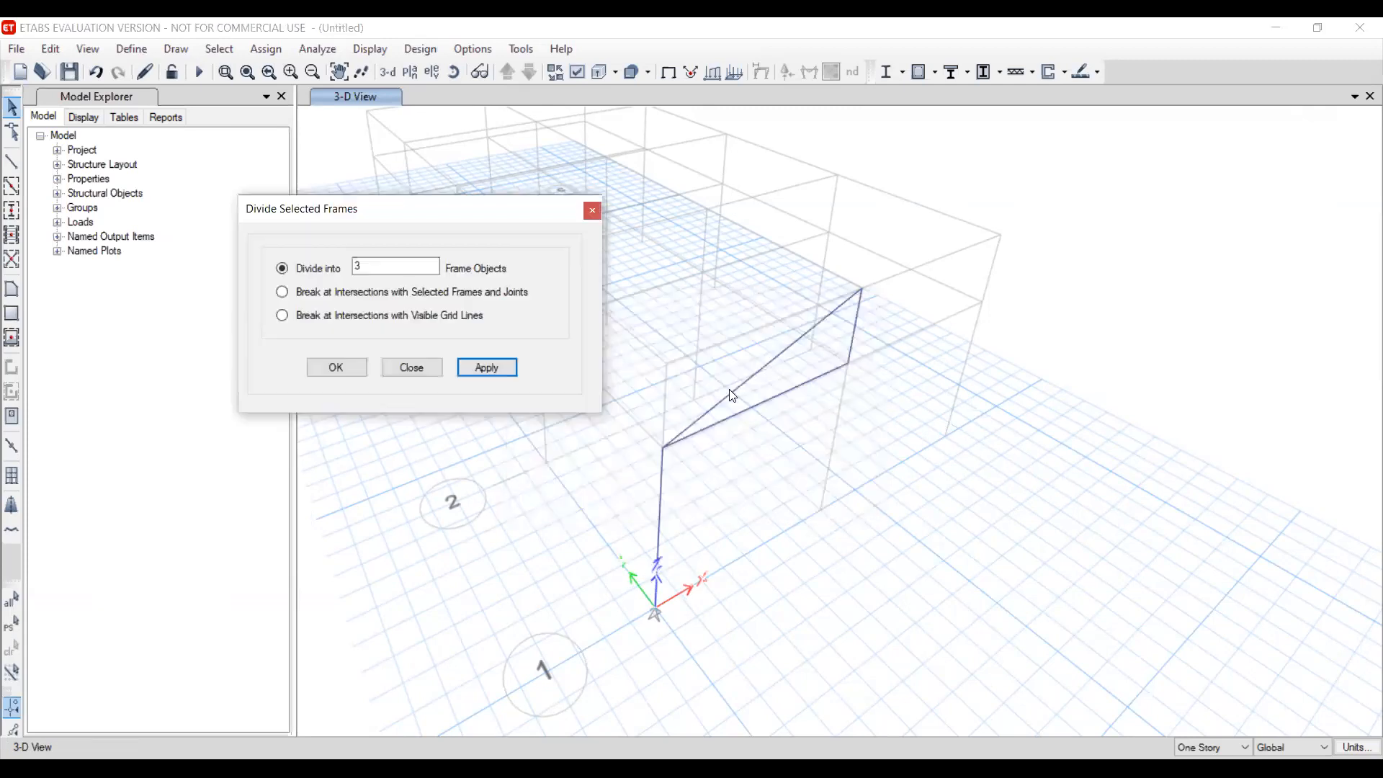
pyautogui.click(766, 409)
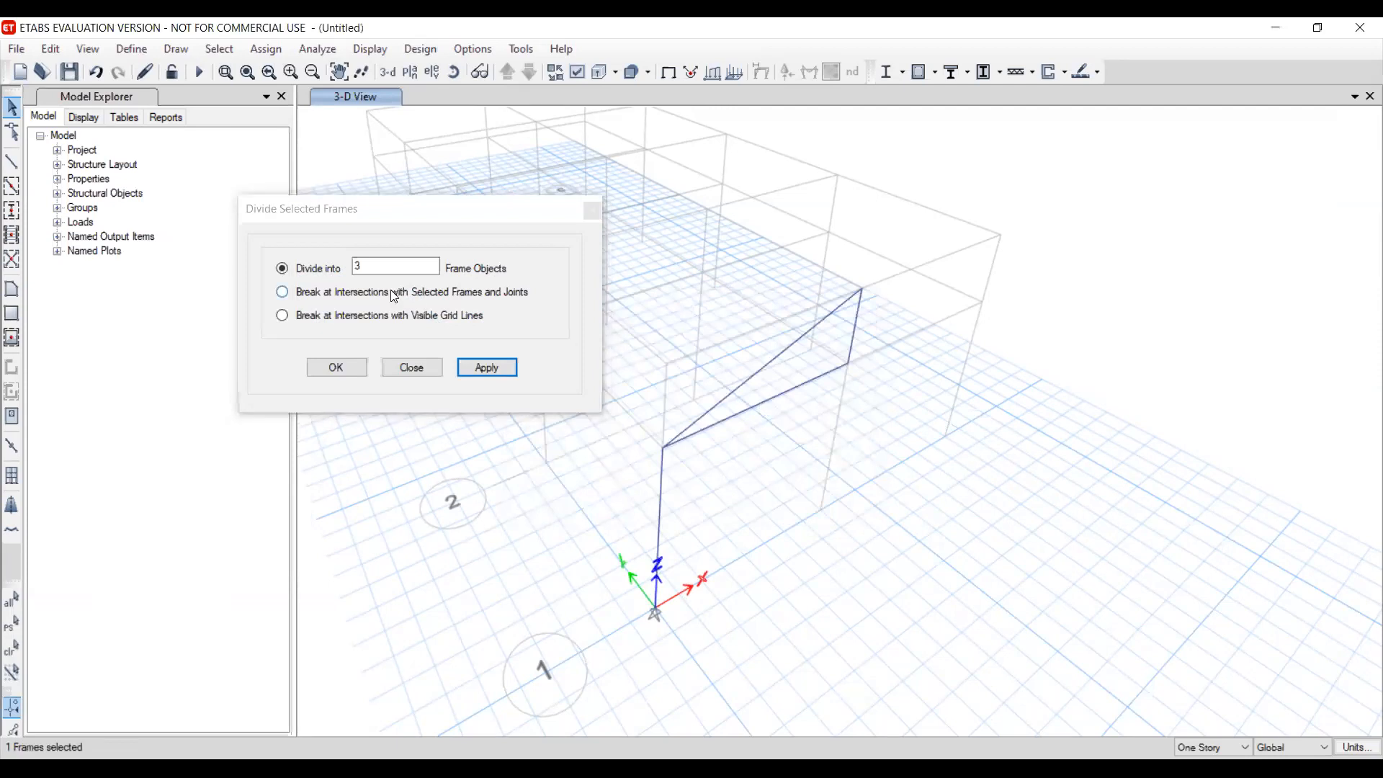
pyautogui.click(487, 367)
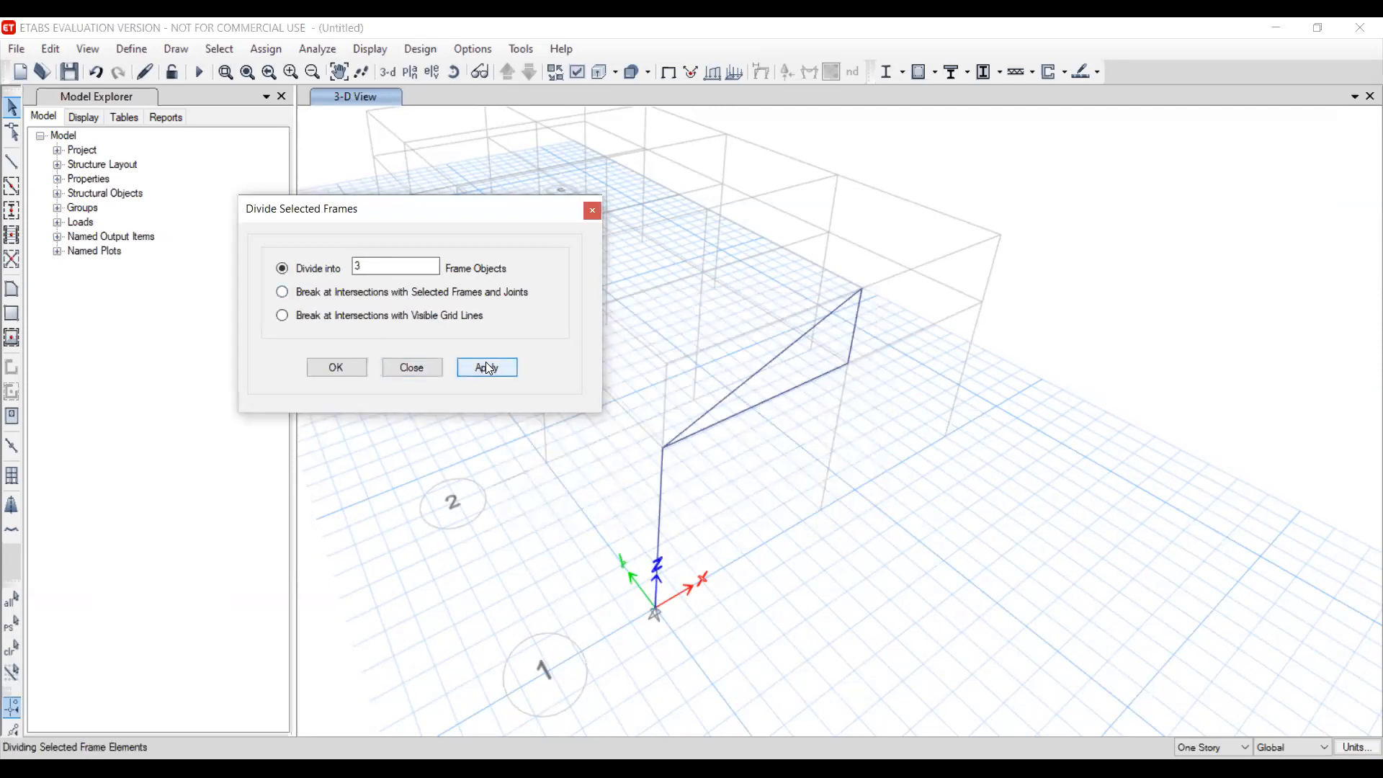
pyautogui.click(327, 371)
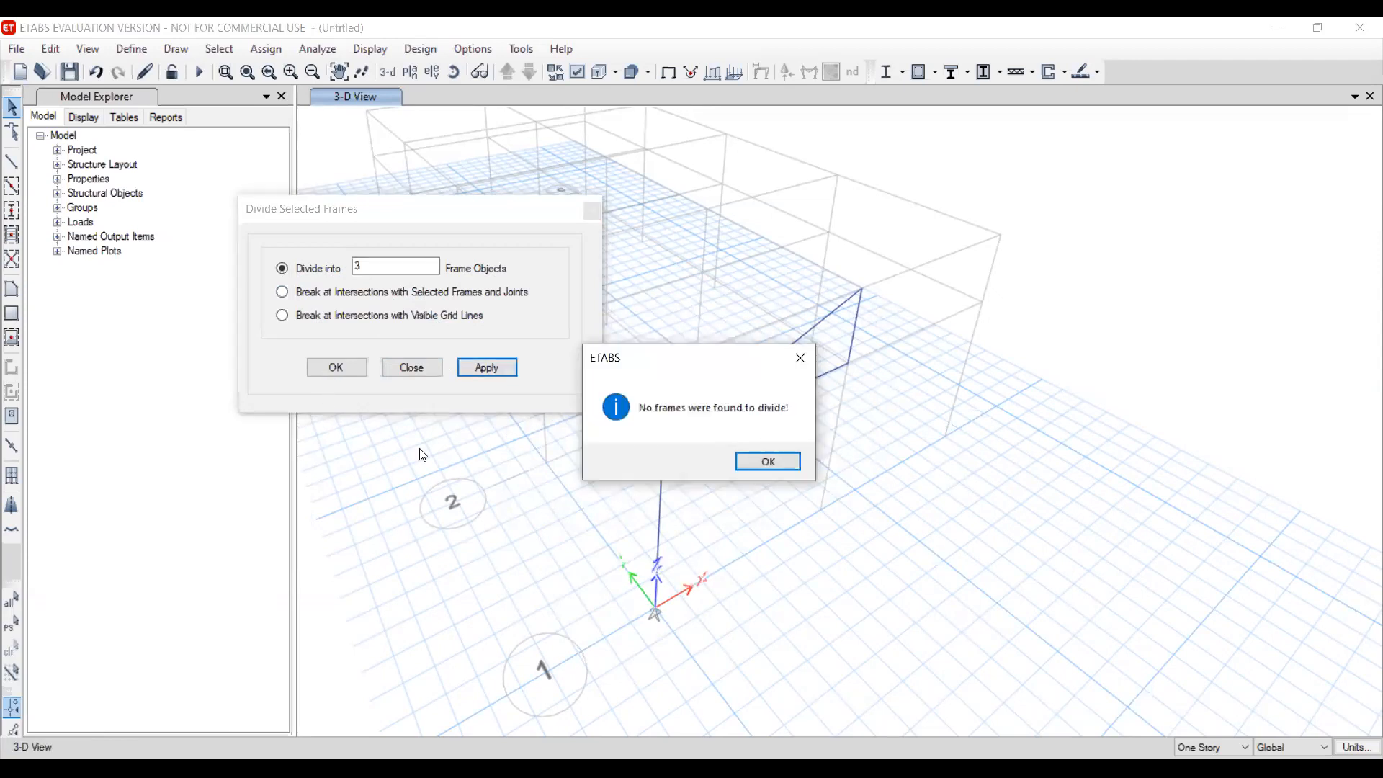
pyautogui.click(769, 462)
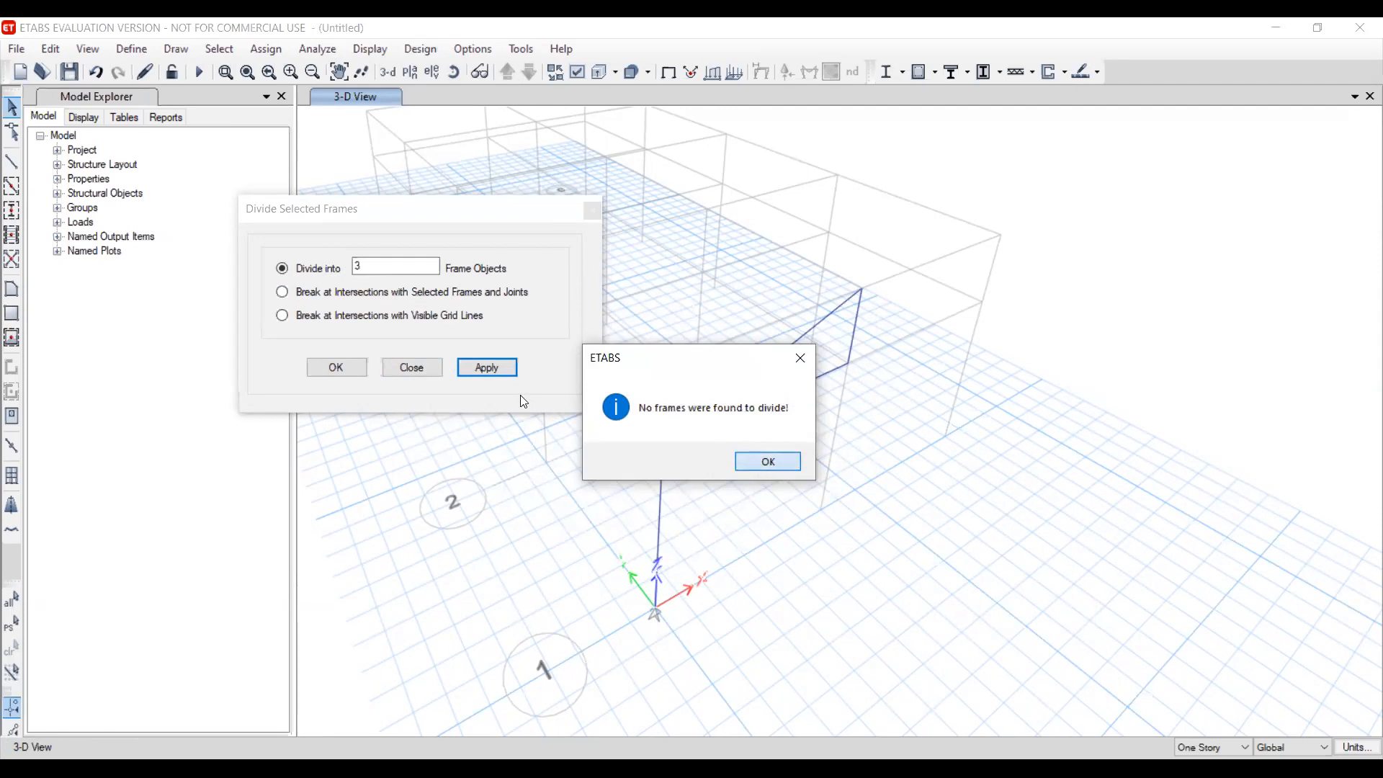
pyautogui.click(337, 367)
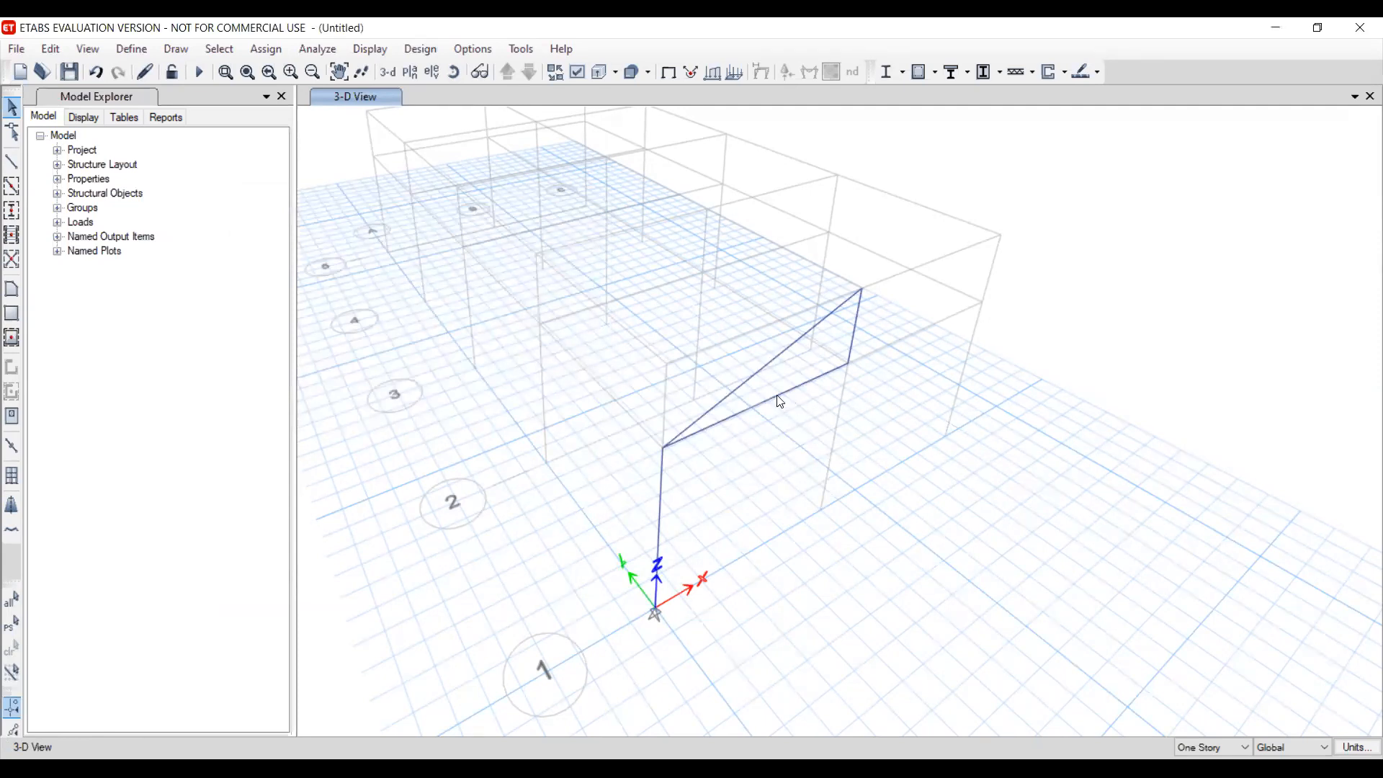
# Select pieces and joints along the bottom chord to check how it is divided
pyautogui.click(782, 409)
pyautogui.click(806, 389)
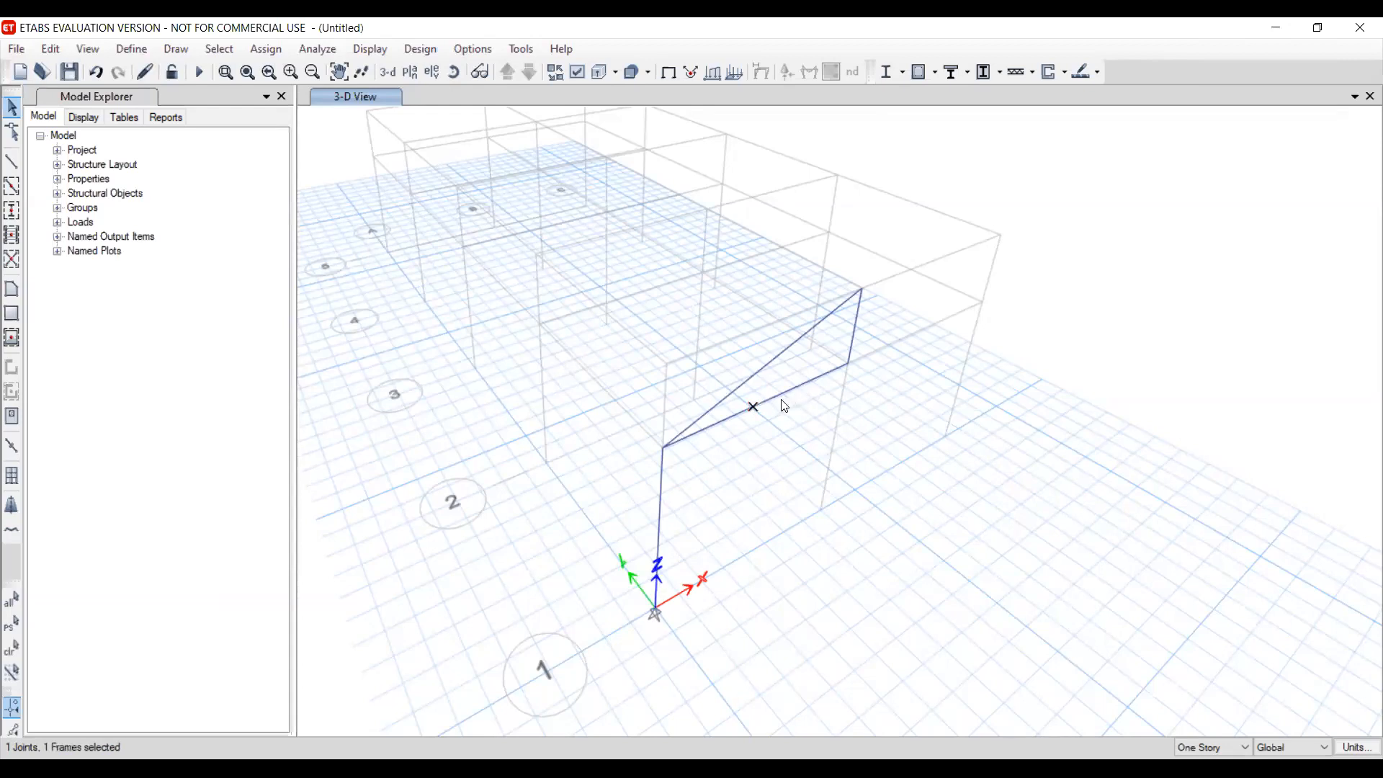
pyautogui.click(793, 393)
pyautogui.click(732, 417)
# Switch the model window to the elevation view along grid line 1
pyautogui.click(431, 71)
pyautogui.click(530, 332)
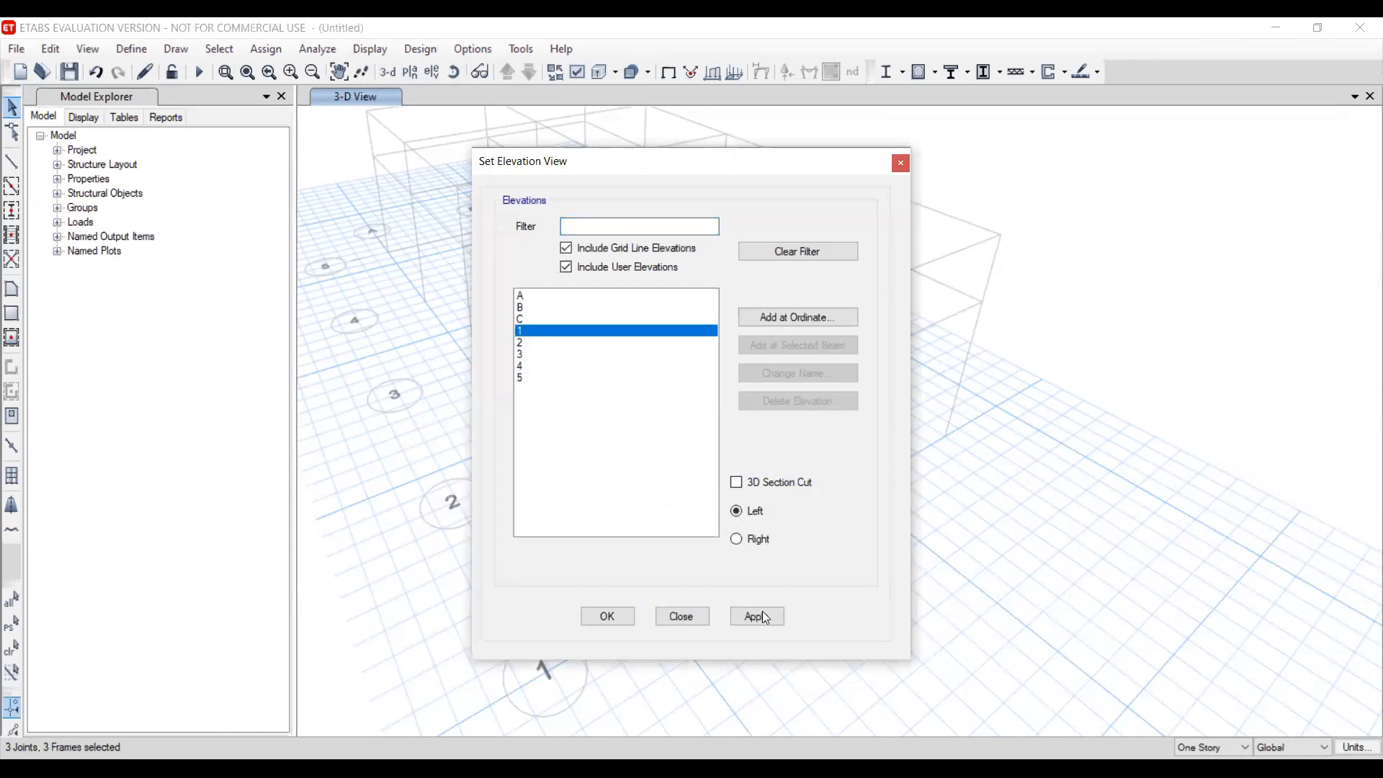
pyautogui.click(755, 617)
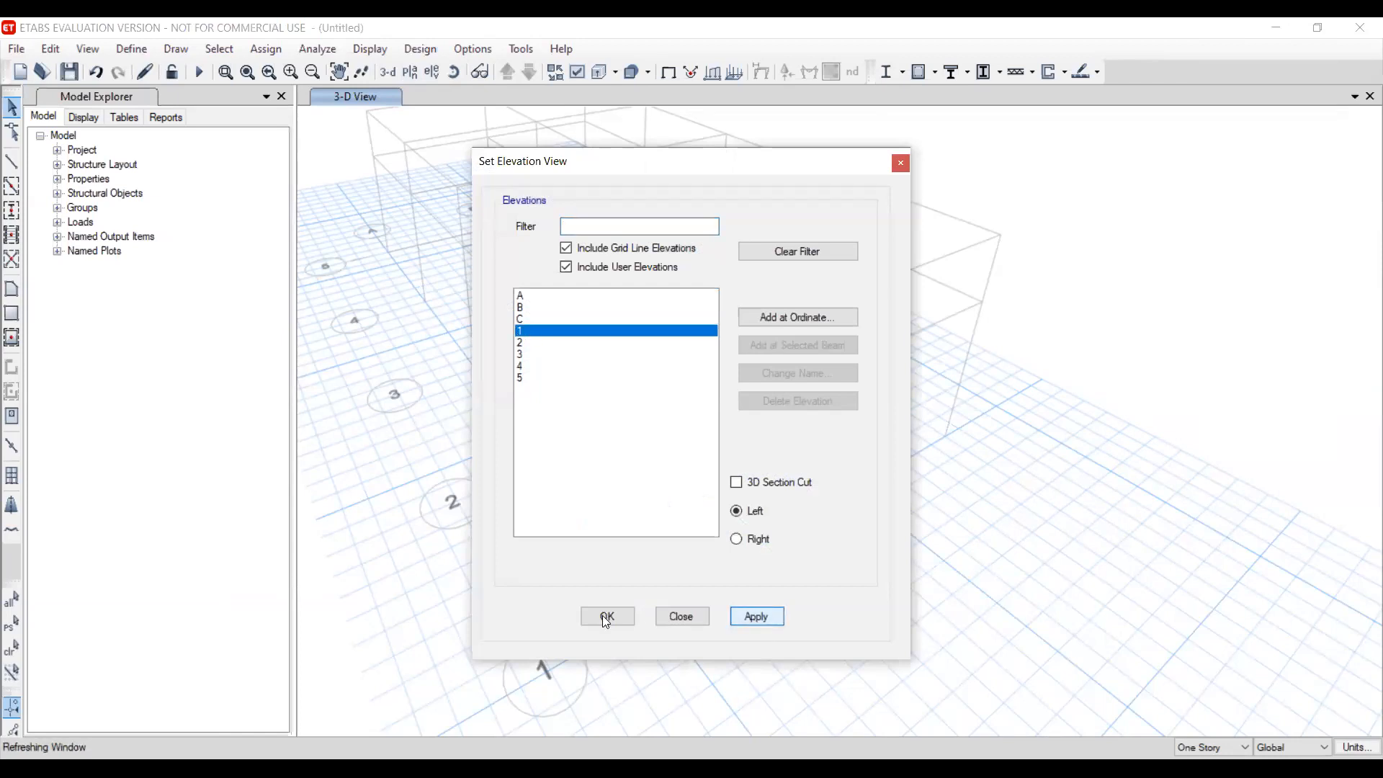
pyautogui.click(606, 617)
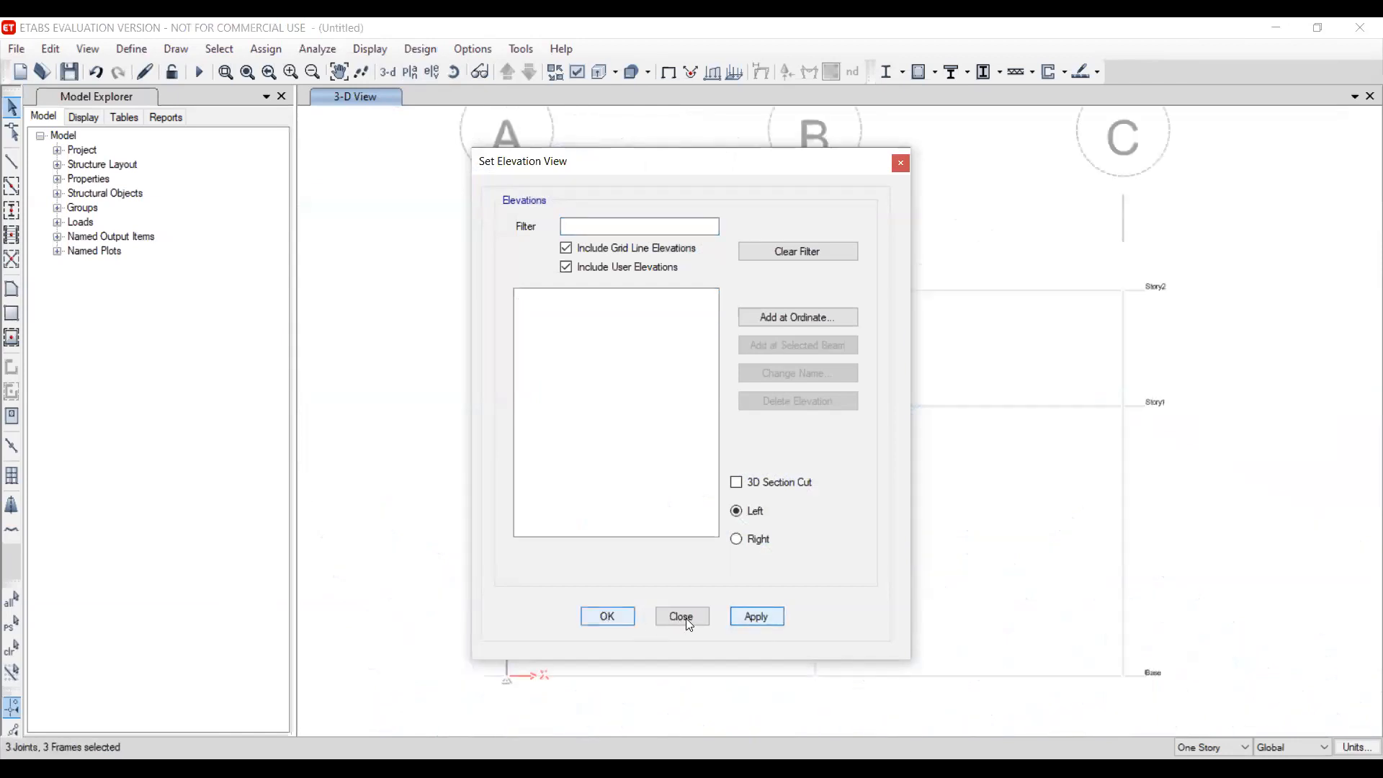
pyautogui.click(682, 617)
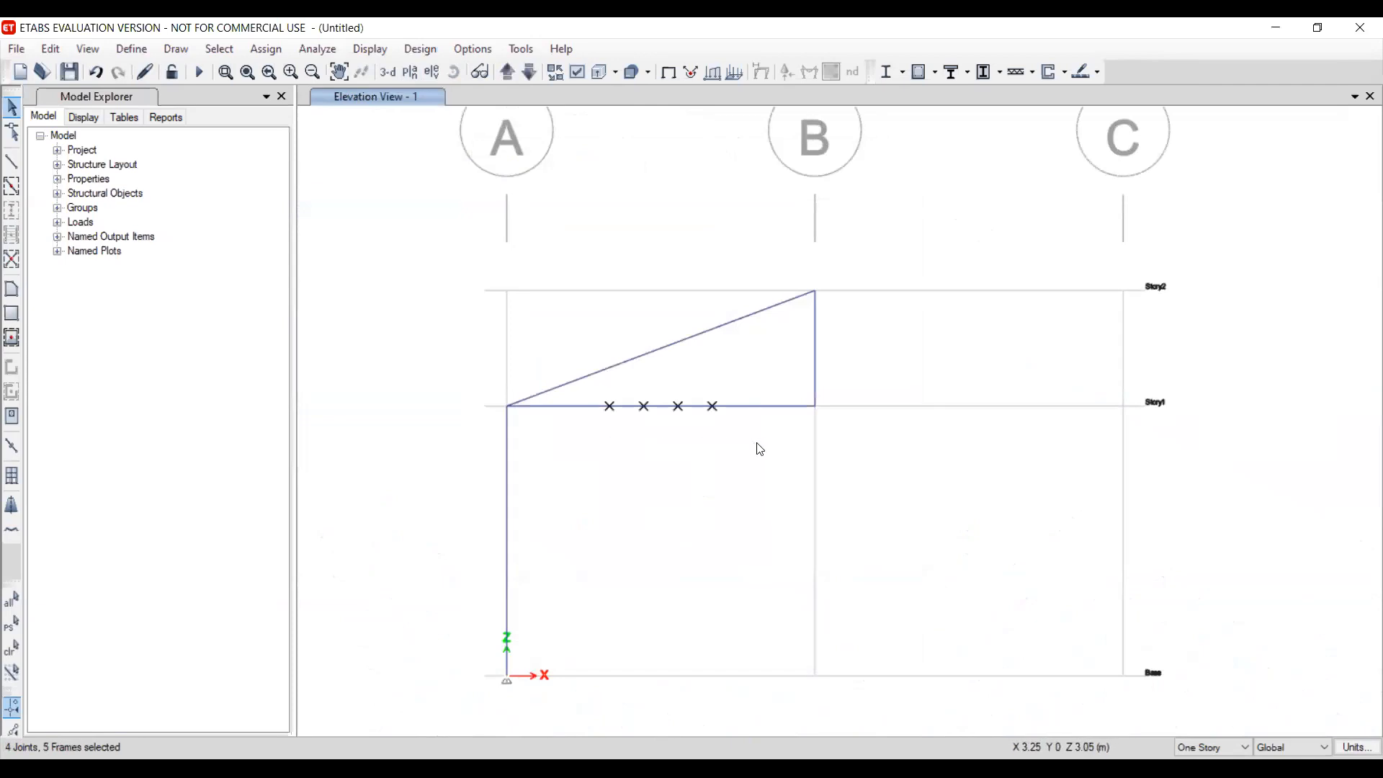
# Undo the last Divide Frame on the bottom chord, select its two intermediate joints to check the spacing, and clear the selection
pyautogui.click(50, 49)
pyautogui.click(93, 68)
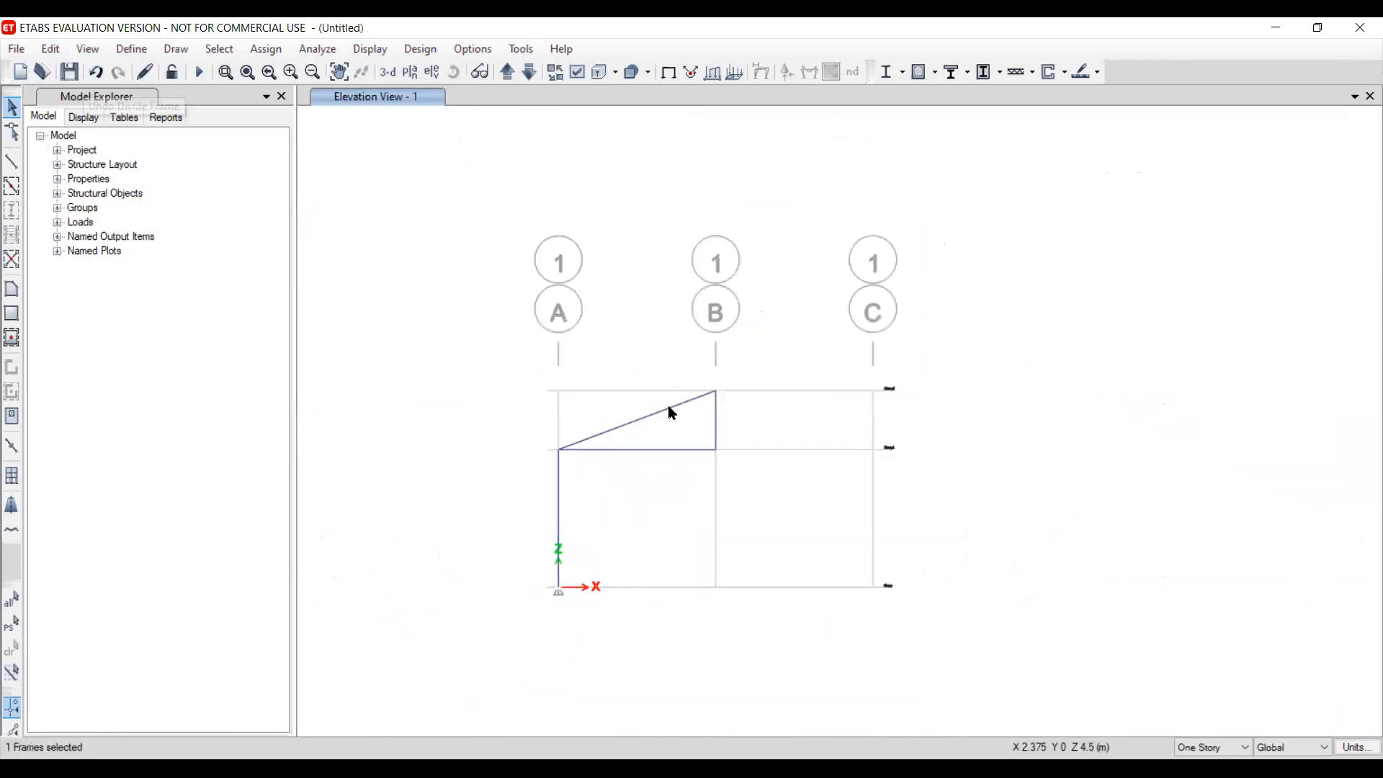
pyautogui.scroll(3, 659, 459)
pyautogui.click(569, 446)
pyautogui.click(671, 446)
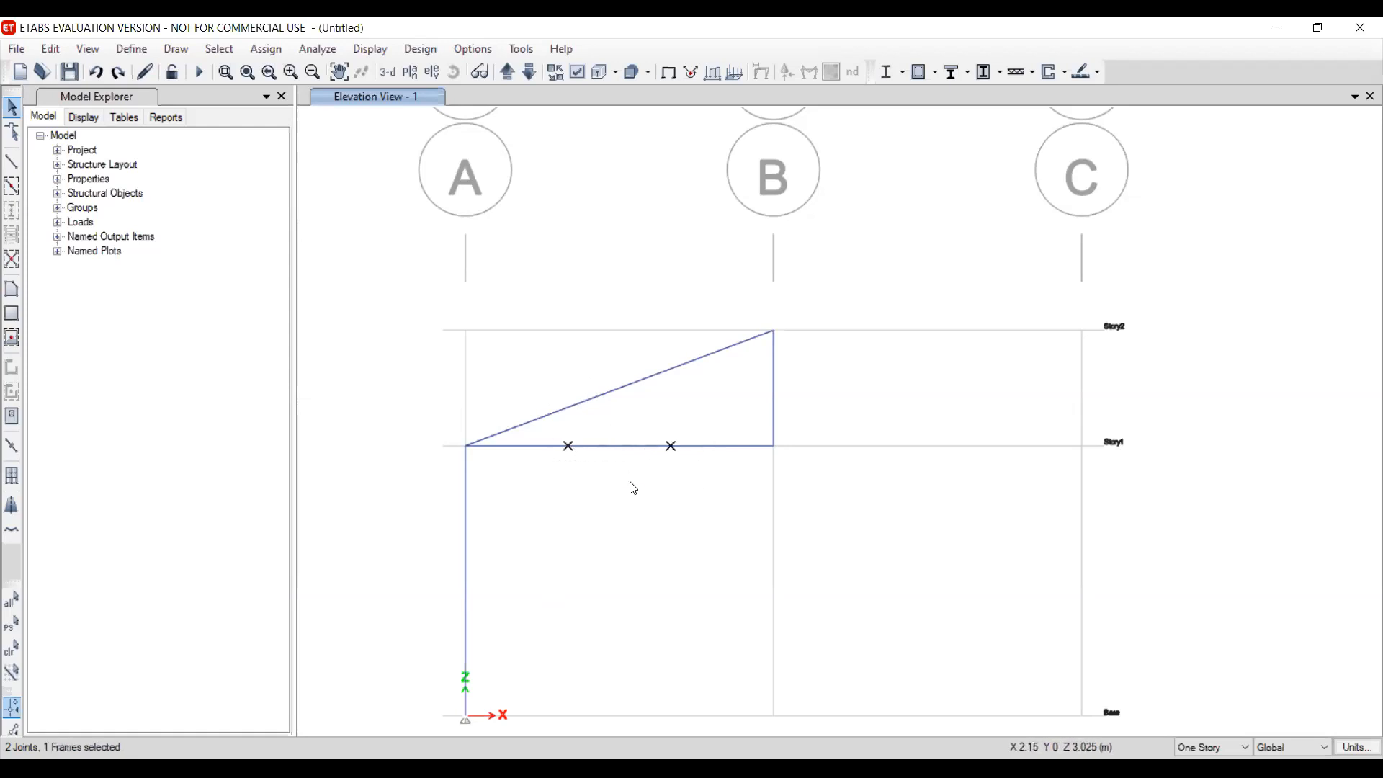
pyautogui.press('Escape')
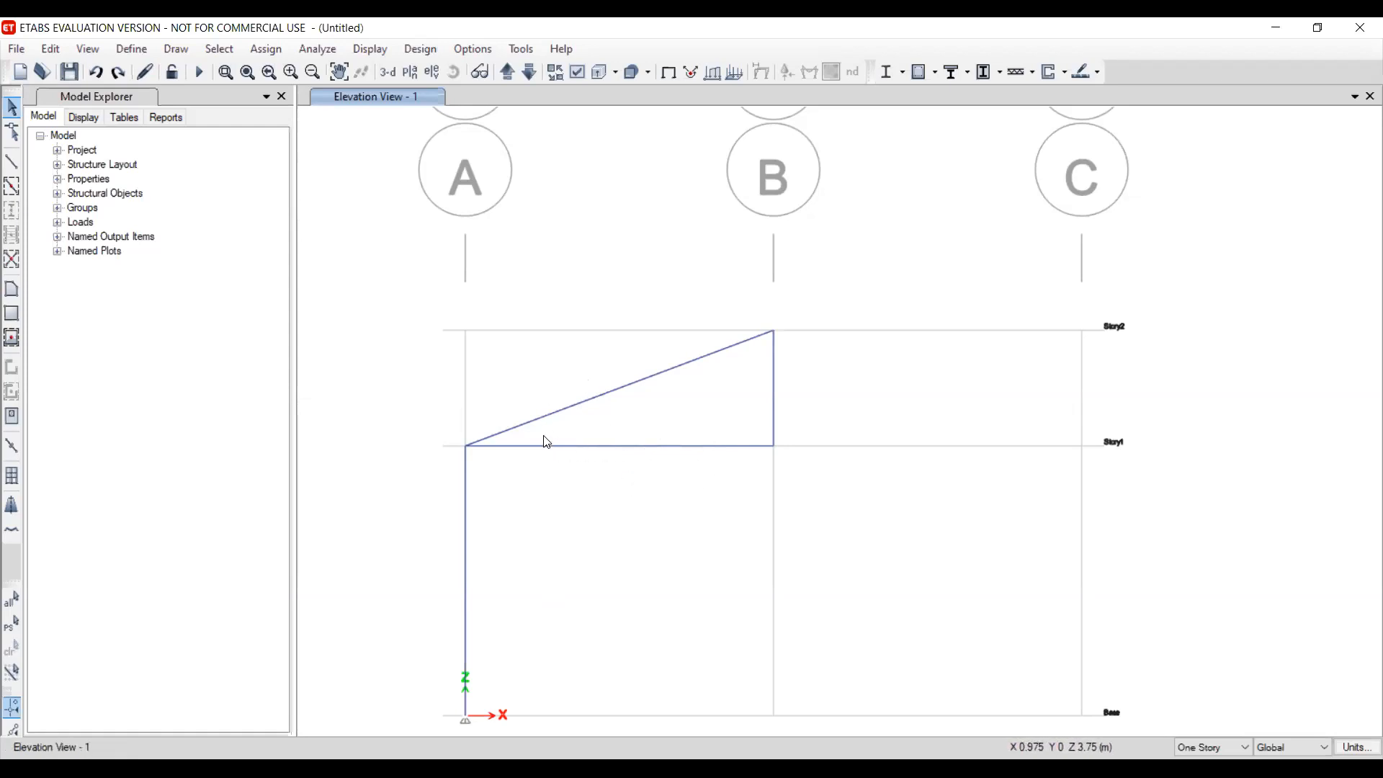
# Draw two vertical A-LatBm frames, about 1.9 m and 2.05 m long, from the bottom chord's intermediate joints up past the top chord
pyautogui.click(12, 161)
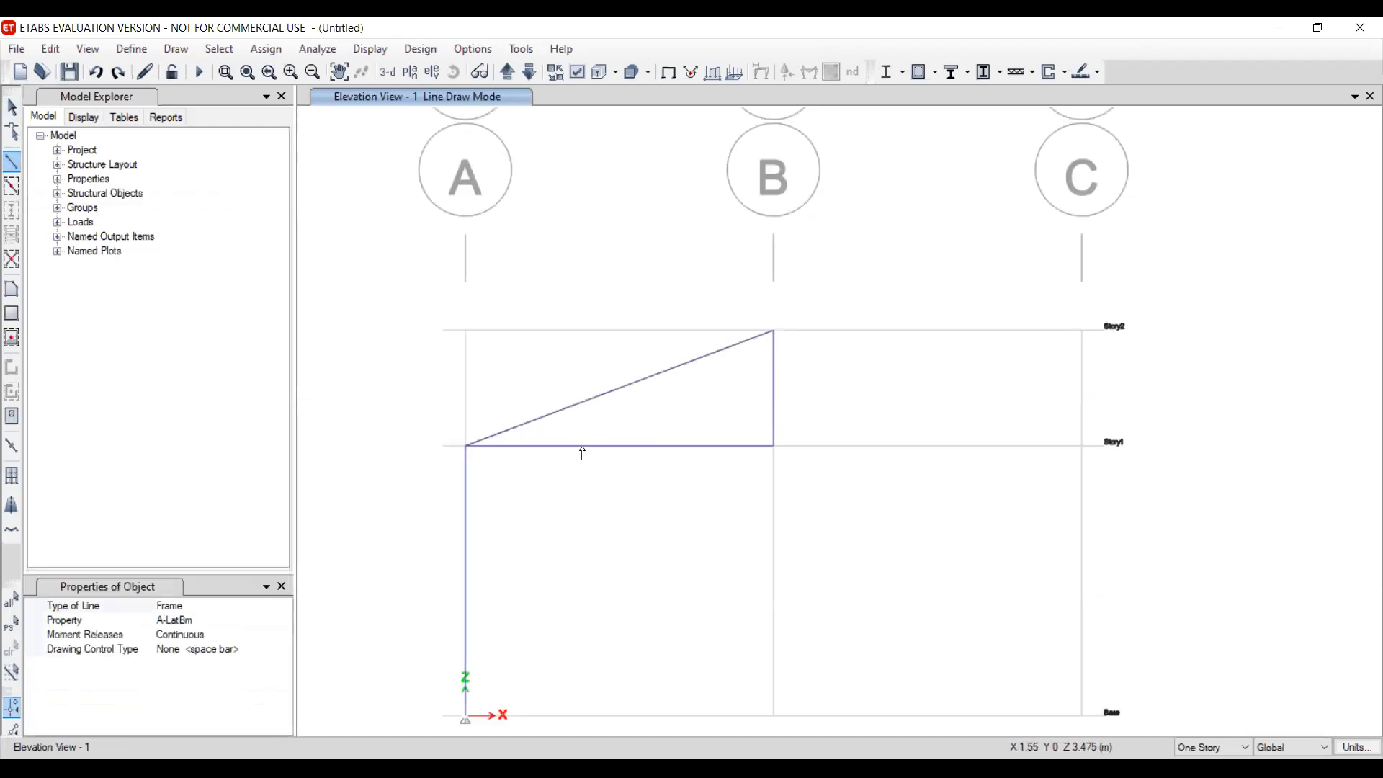
pyautogui.click(568, 447)
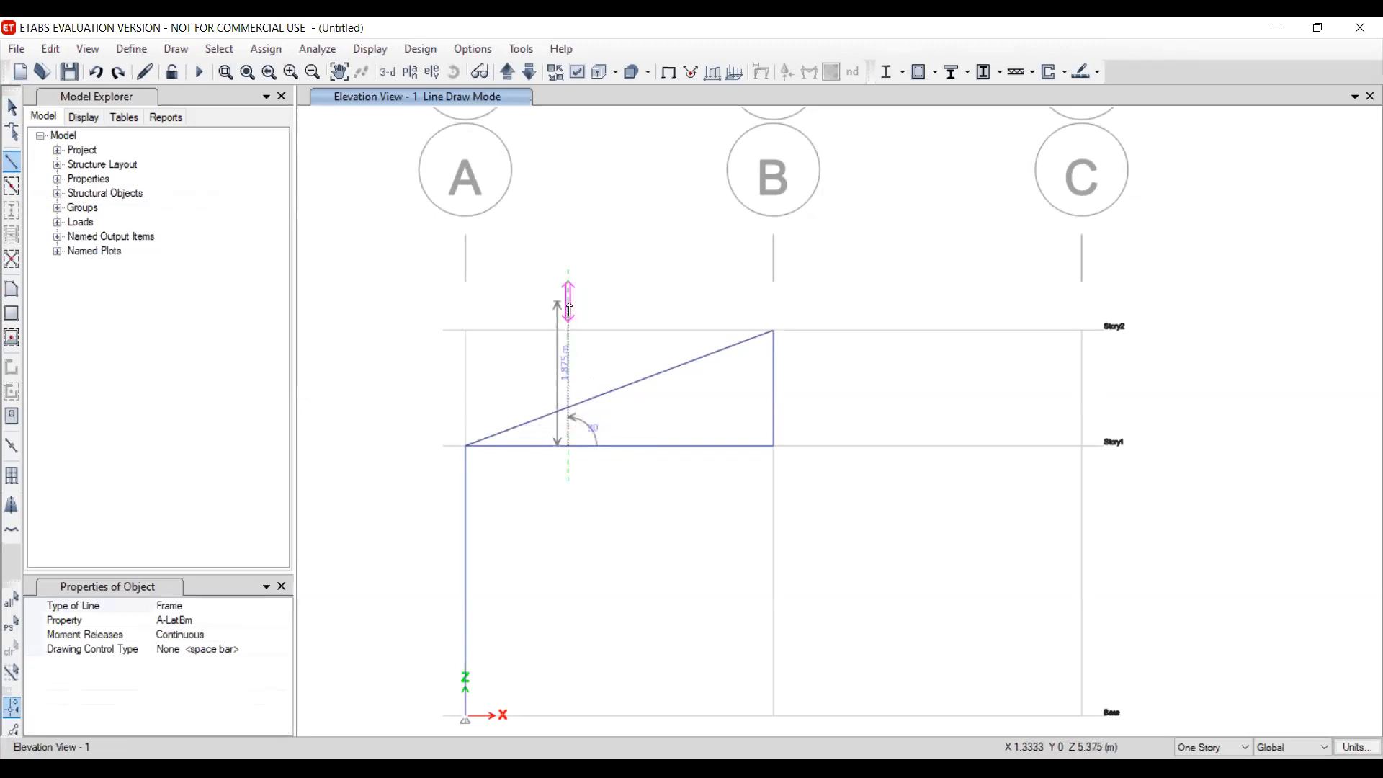
pyautogui.doubleClick(568, 303)
pyautogui.click(671, 446)
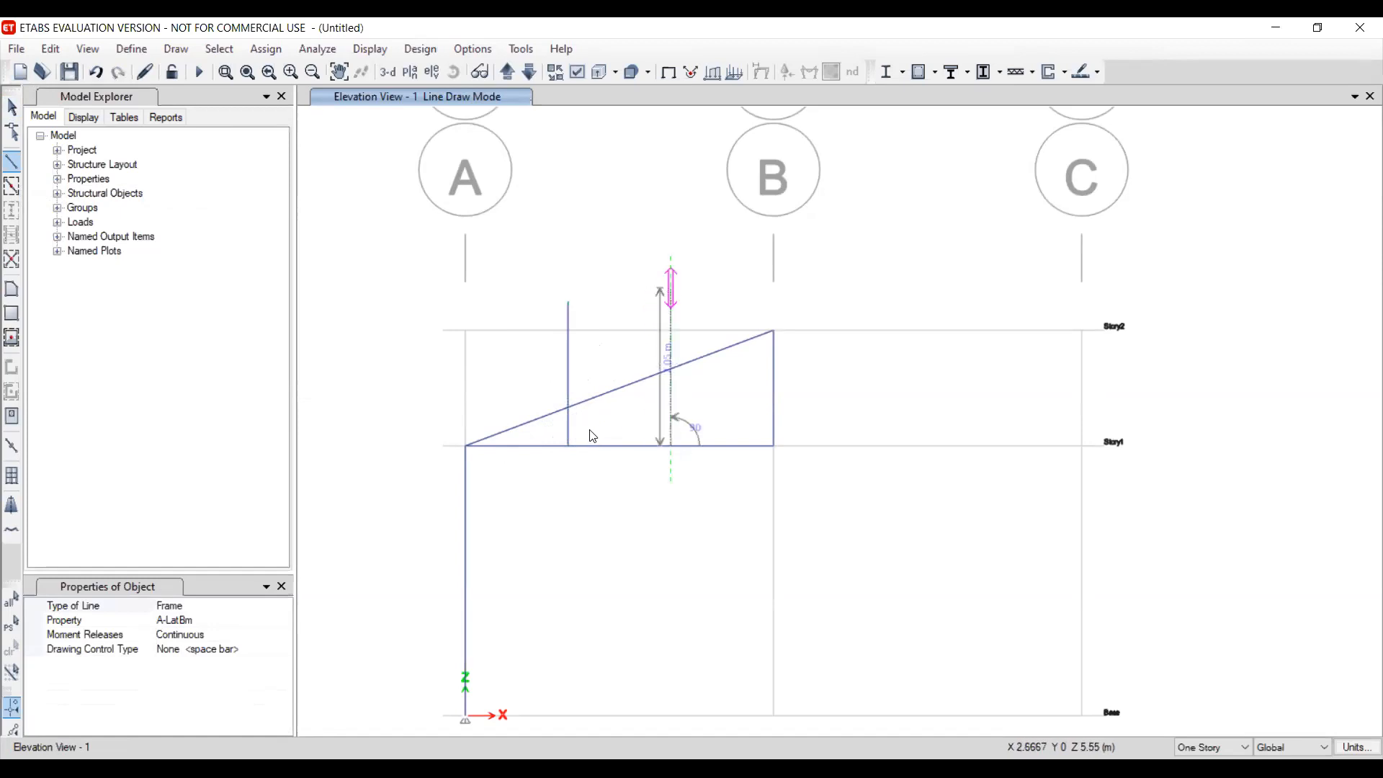
pyautogui.doubleClick(670, 288)
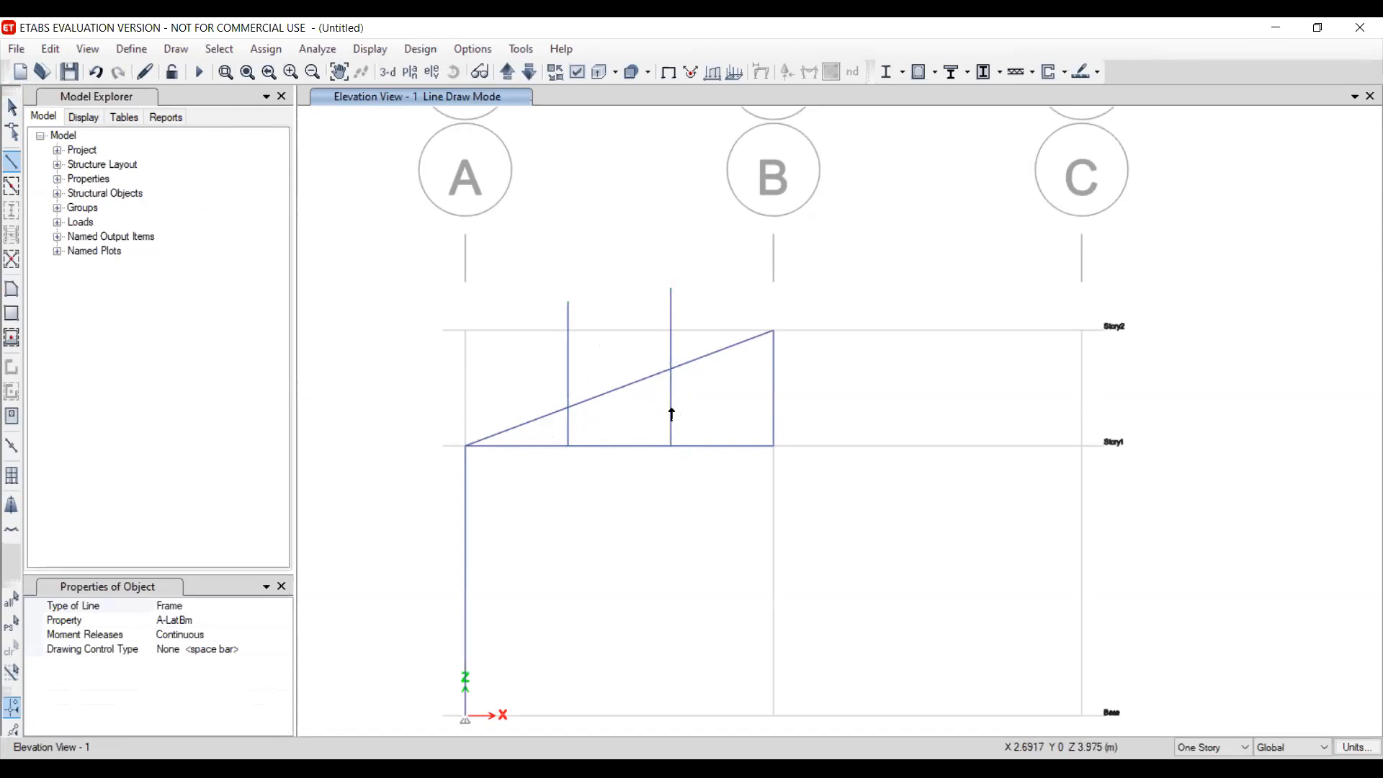
pyautogui.press('Escape')
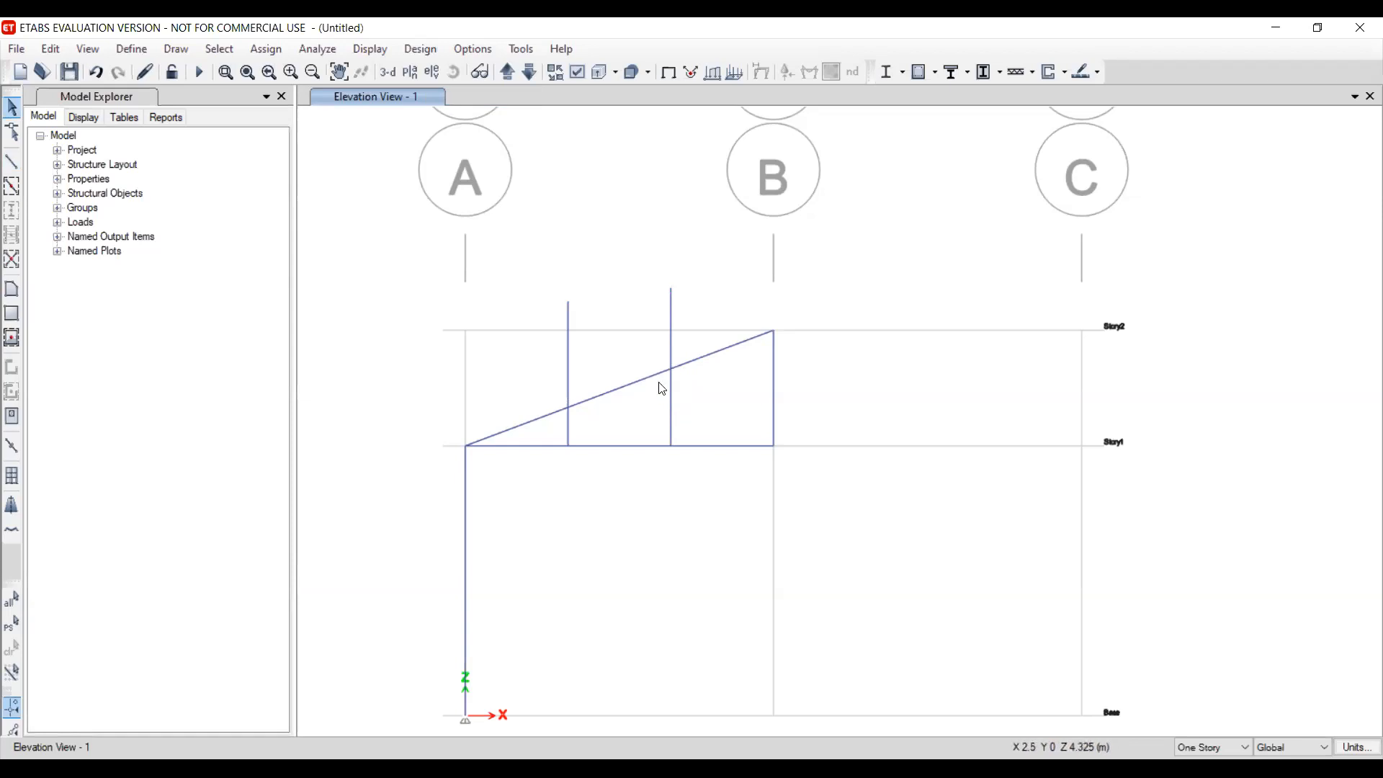
# Select the two verticals and the sloping top chord and divide them with Break at Intersections with Selected Frames and Joints
pyautogui.moveTo(699, 410); pyautogui.dragTo(515, 274)
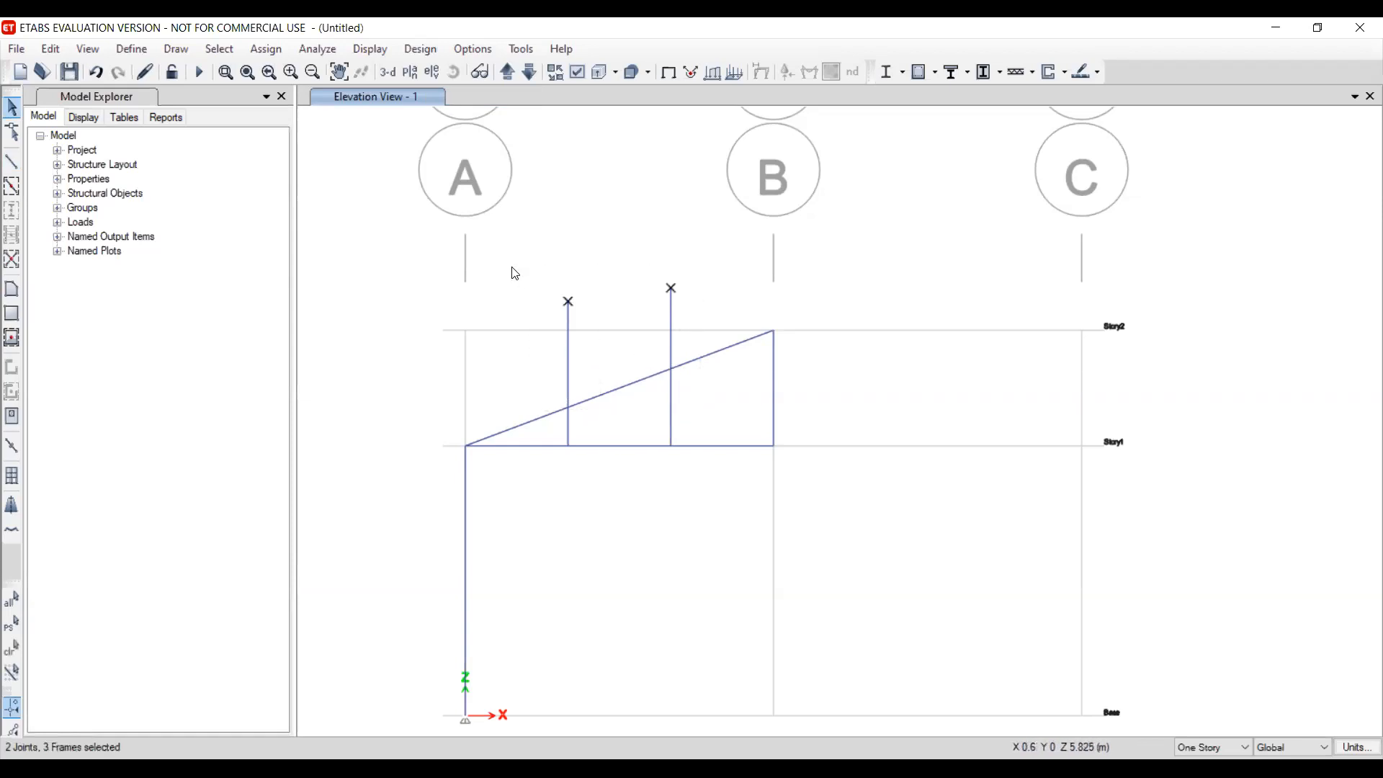
pyautogui.moveTo(694, 418); pyautogui.dragTo(516, 340)
pyautogui.moveTo(711, 425); pyautogui.dragTo(503, 361)
pyautogui.click(50, 51)
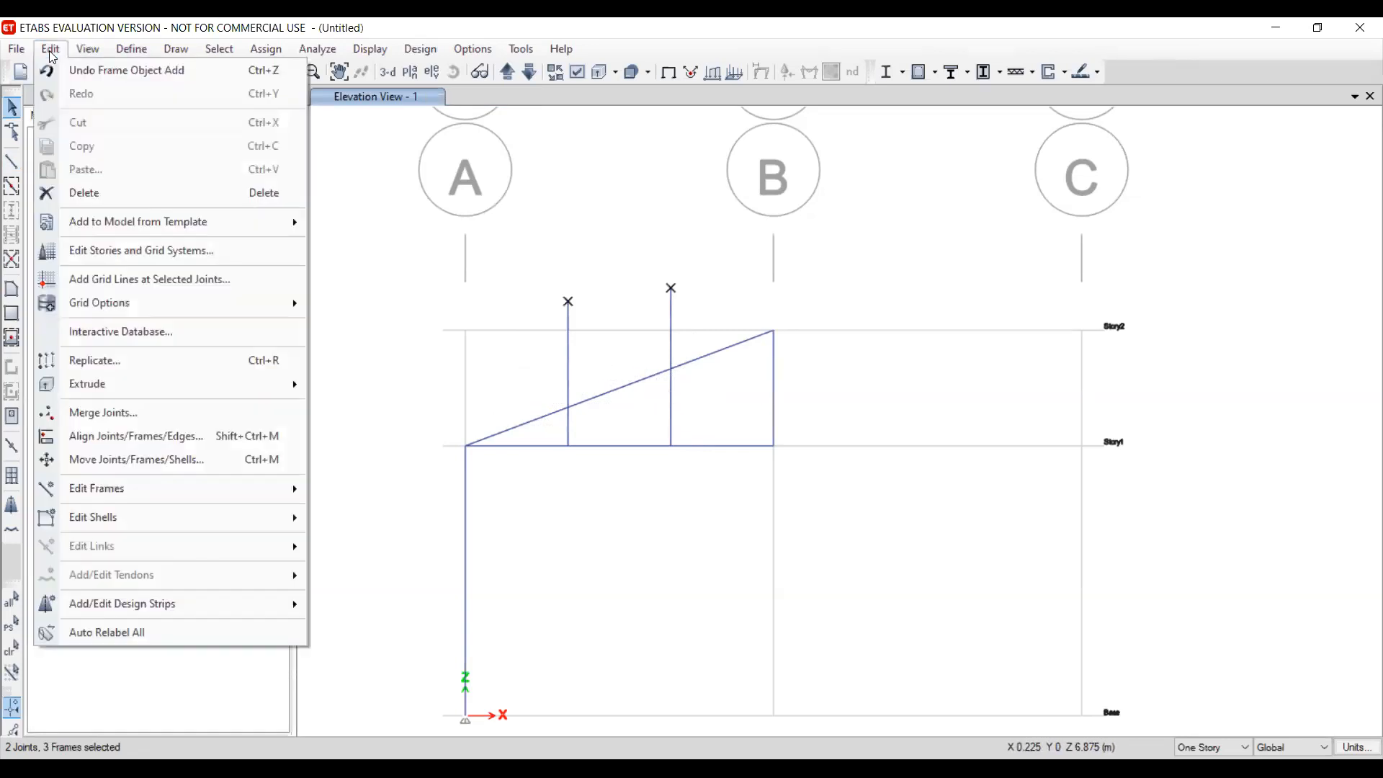
pyautogui.moveTo(166, 488)
pyautogui.click(370, 493)
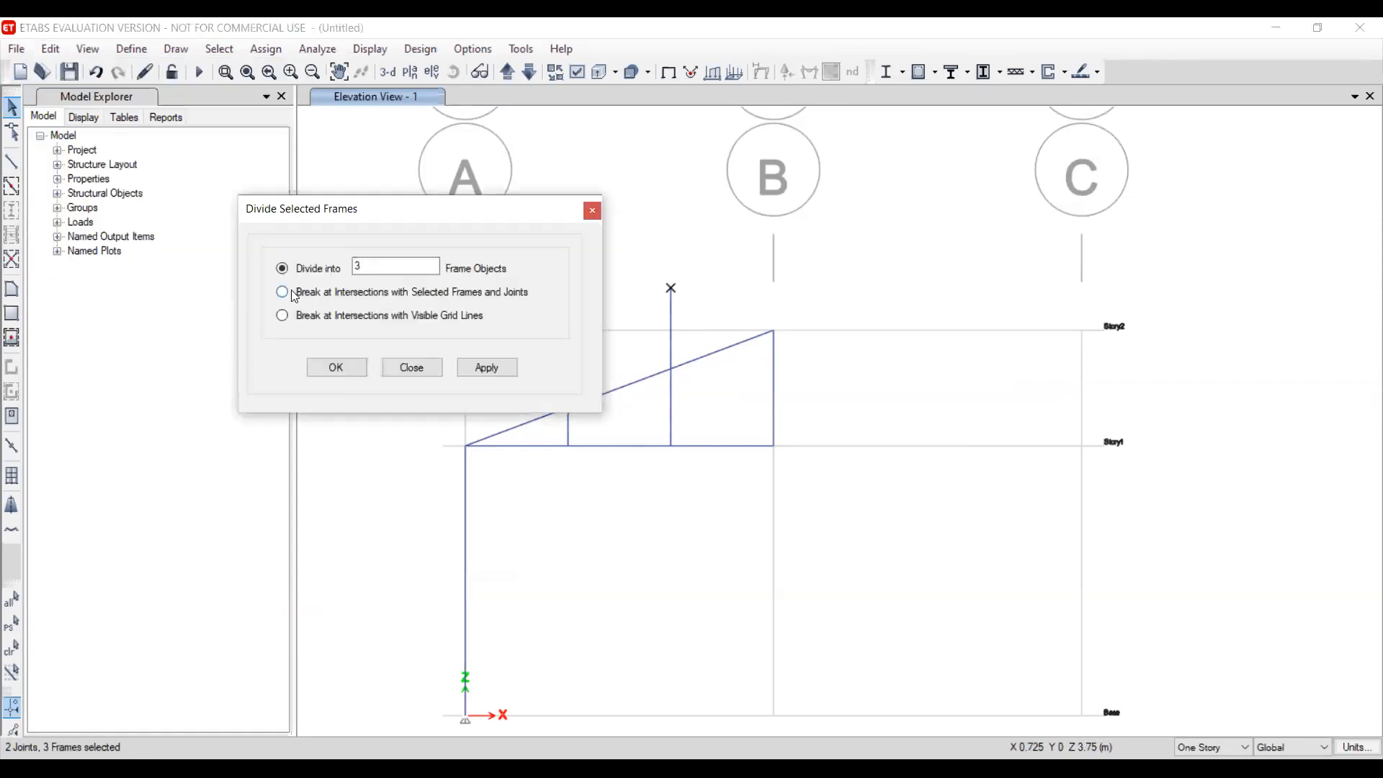
pyautogui.click(292, 292)
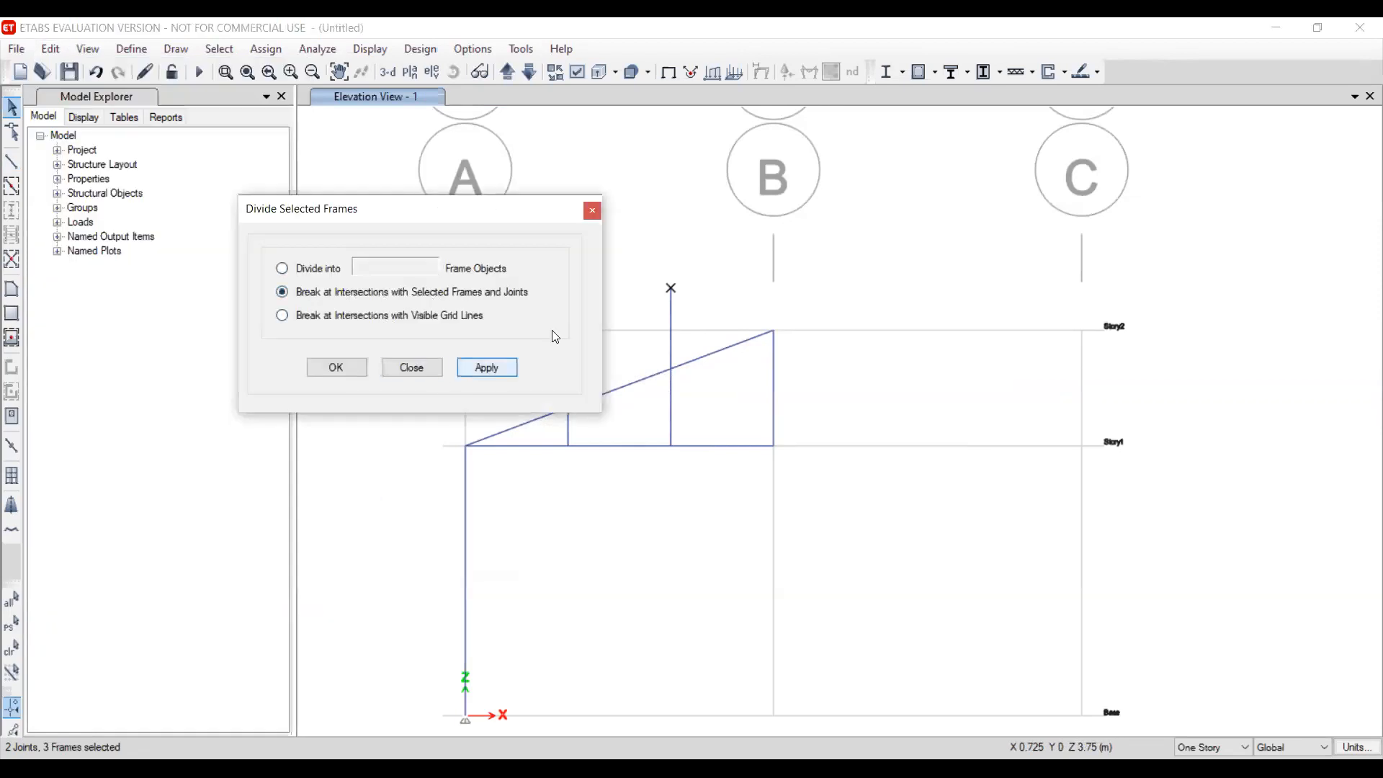
pyautogui.click(499, 374)
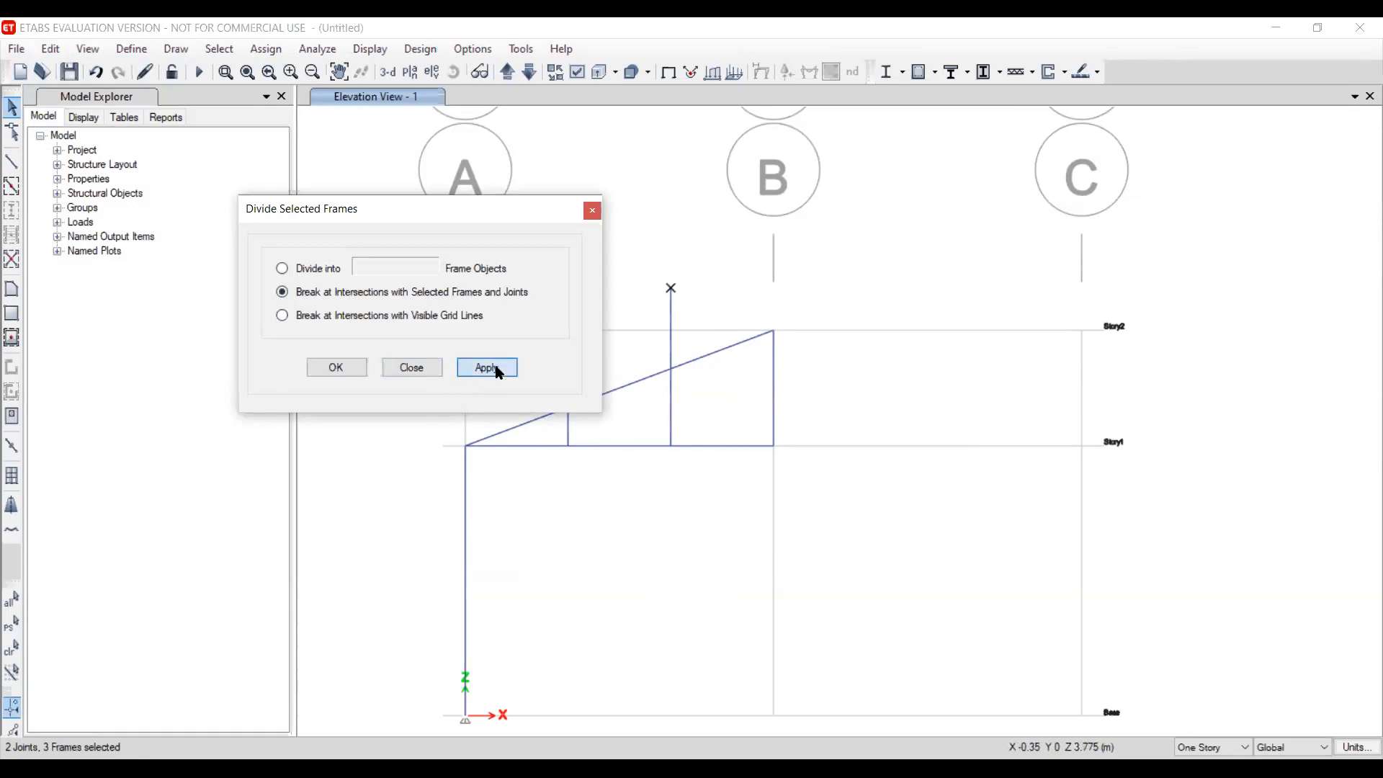
pyautogui.click(337, 368)
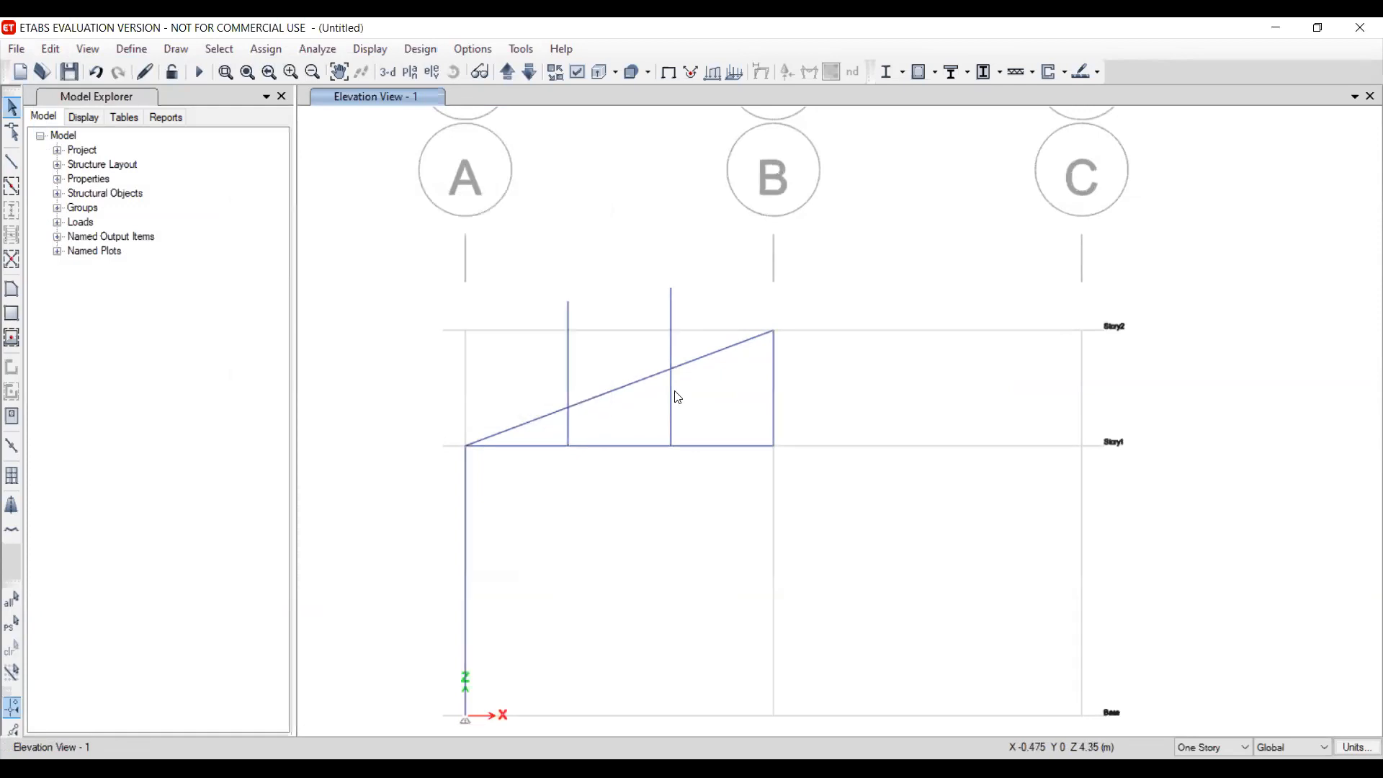
# Delete the two vertical frame pieces that project above the sloping top chord
pyautogui.click(570, 356)
pyautogui.moveTo(679, 340); pyautogui.dragTo(506, 268)
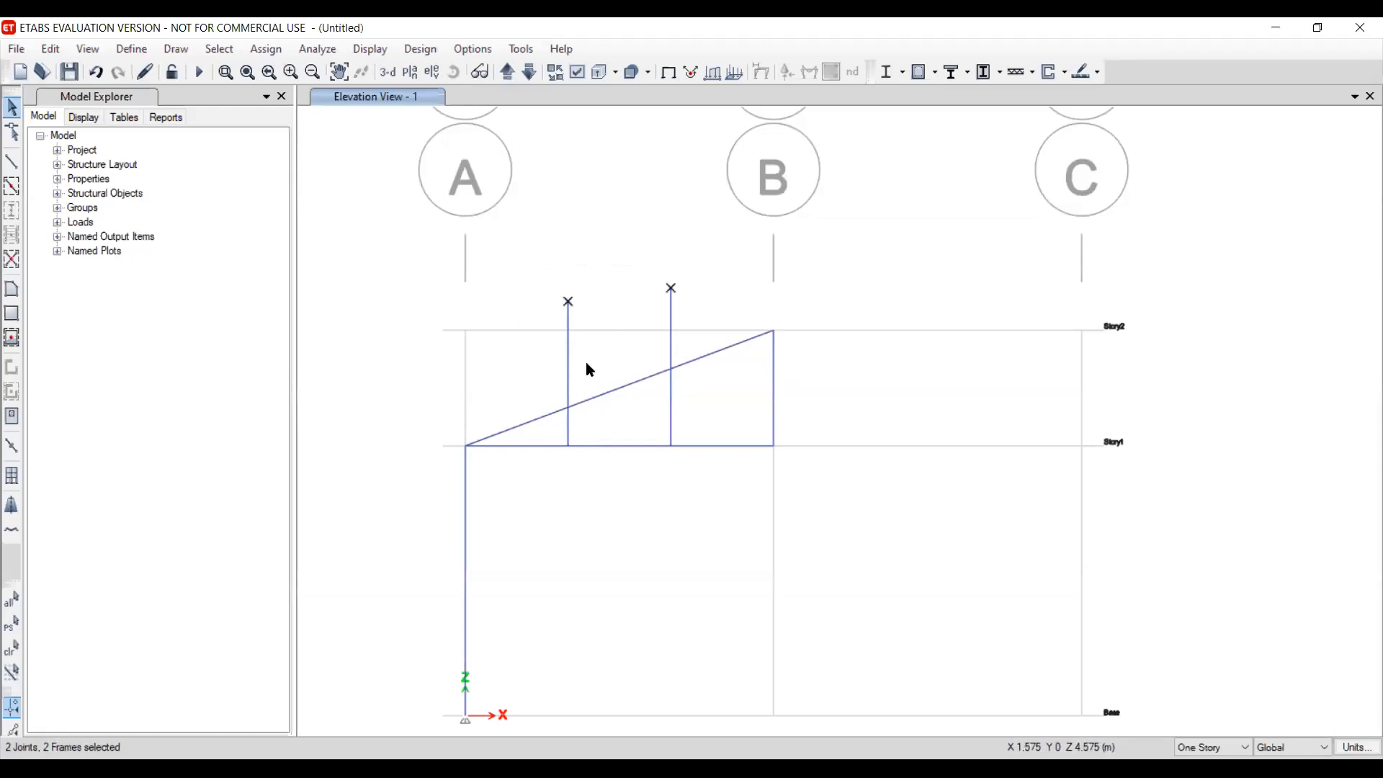
pyautogui.press('Delete')
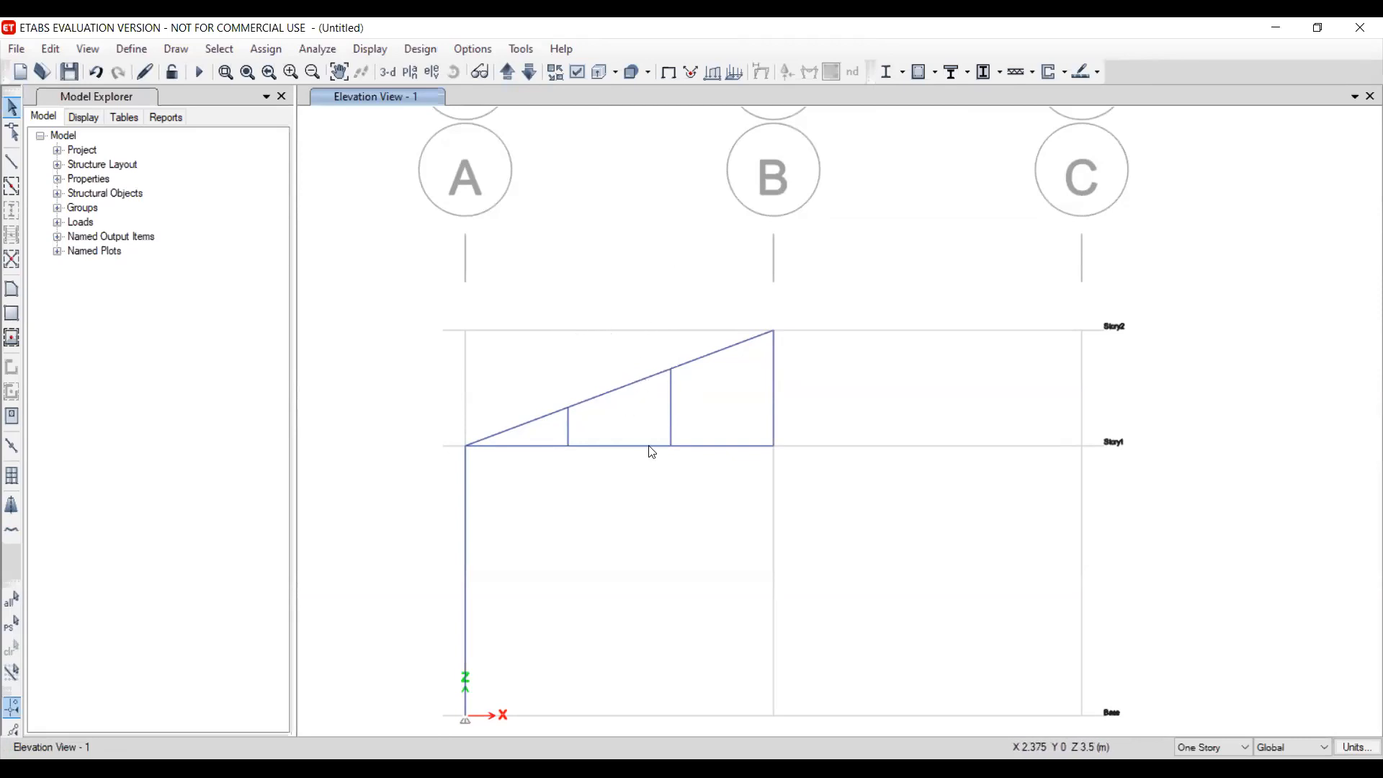
# Draw two diagonal A-LatBm members, each from a bottom chord joint to the top of the adjacent vertical towards grid A
pyautogui.click(12, 162)
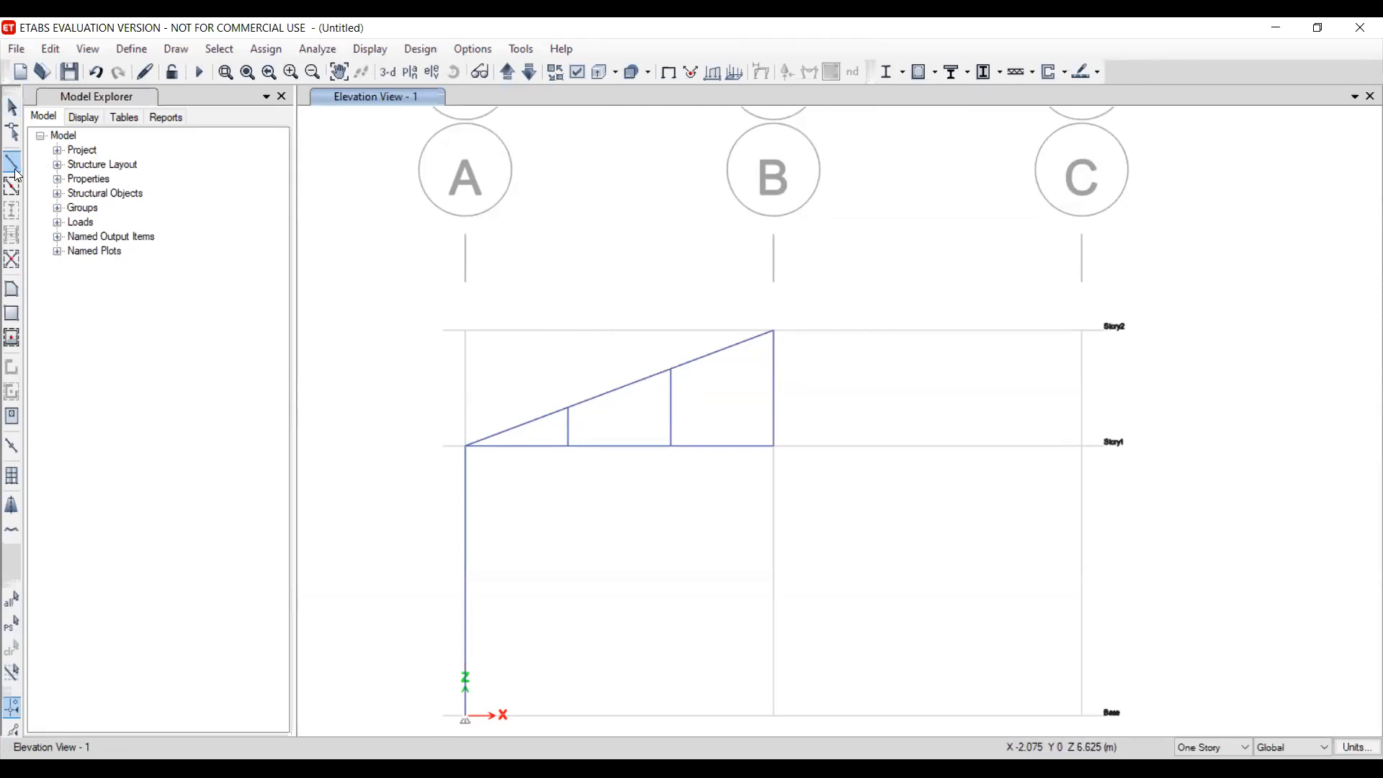
pyautogui.click(773, 446)
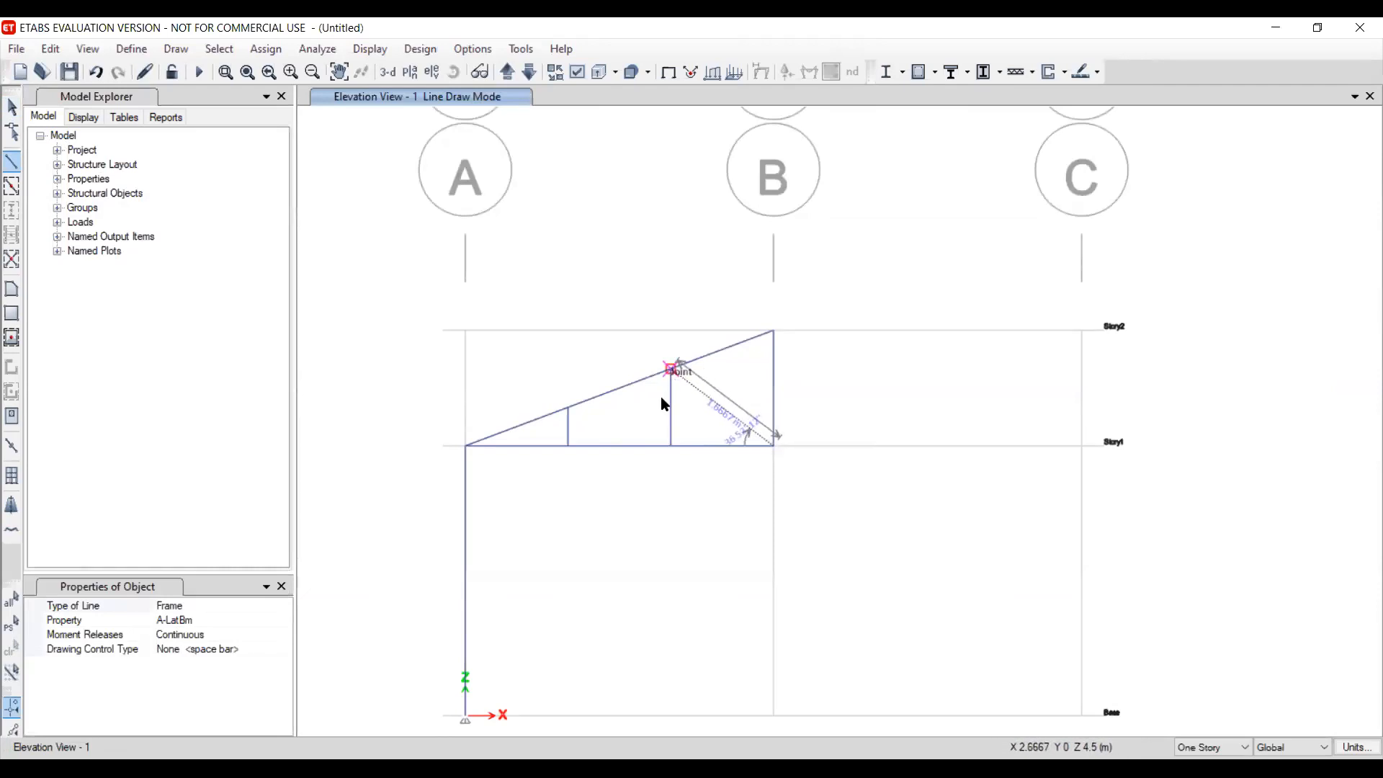
pyautogui.click(671, 369)
pyautogui.click(670, 446)
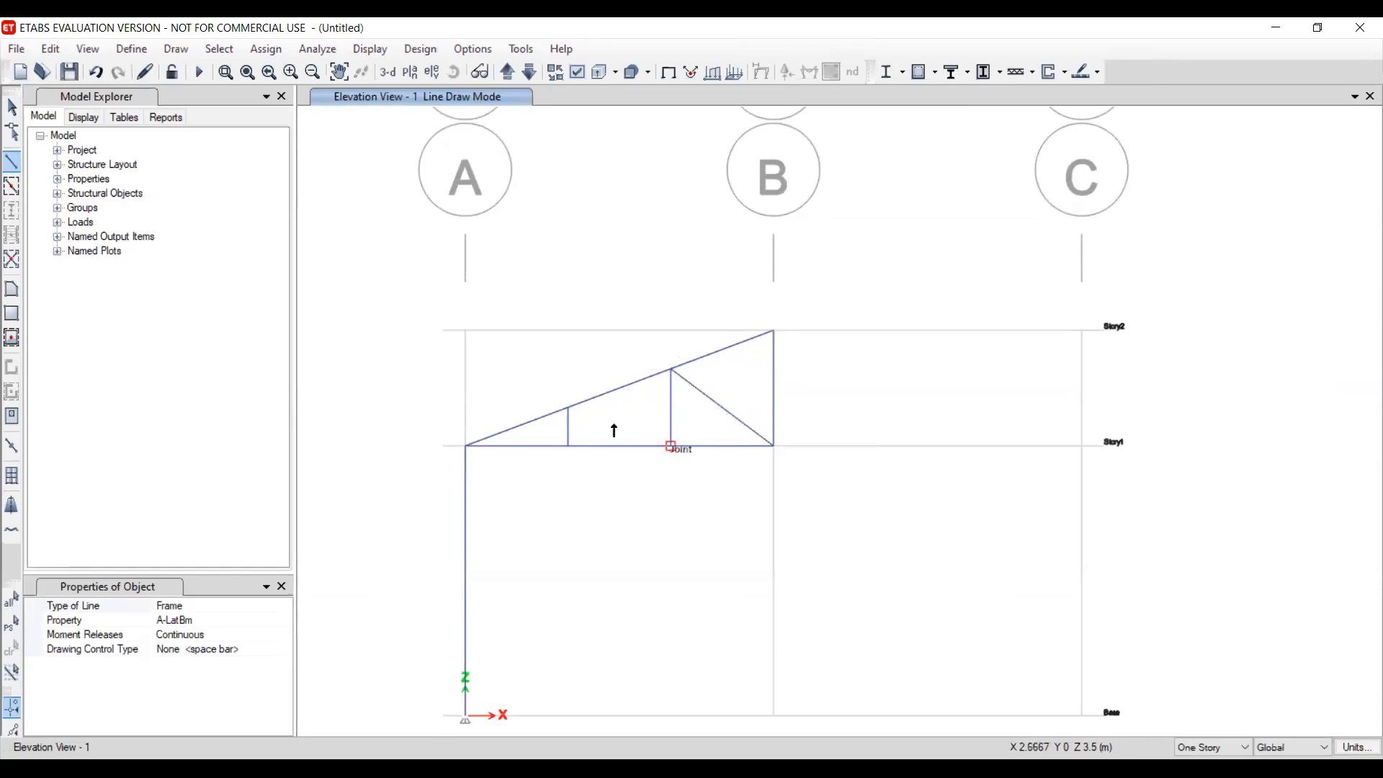
pyautogui.click(570, 416)
pyautogui.press('Escape')
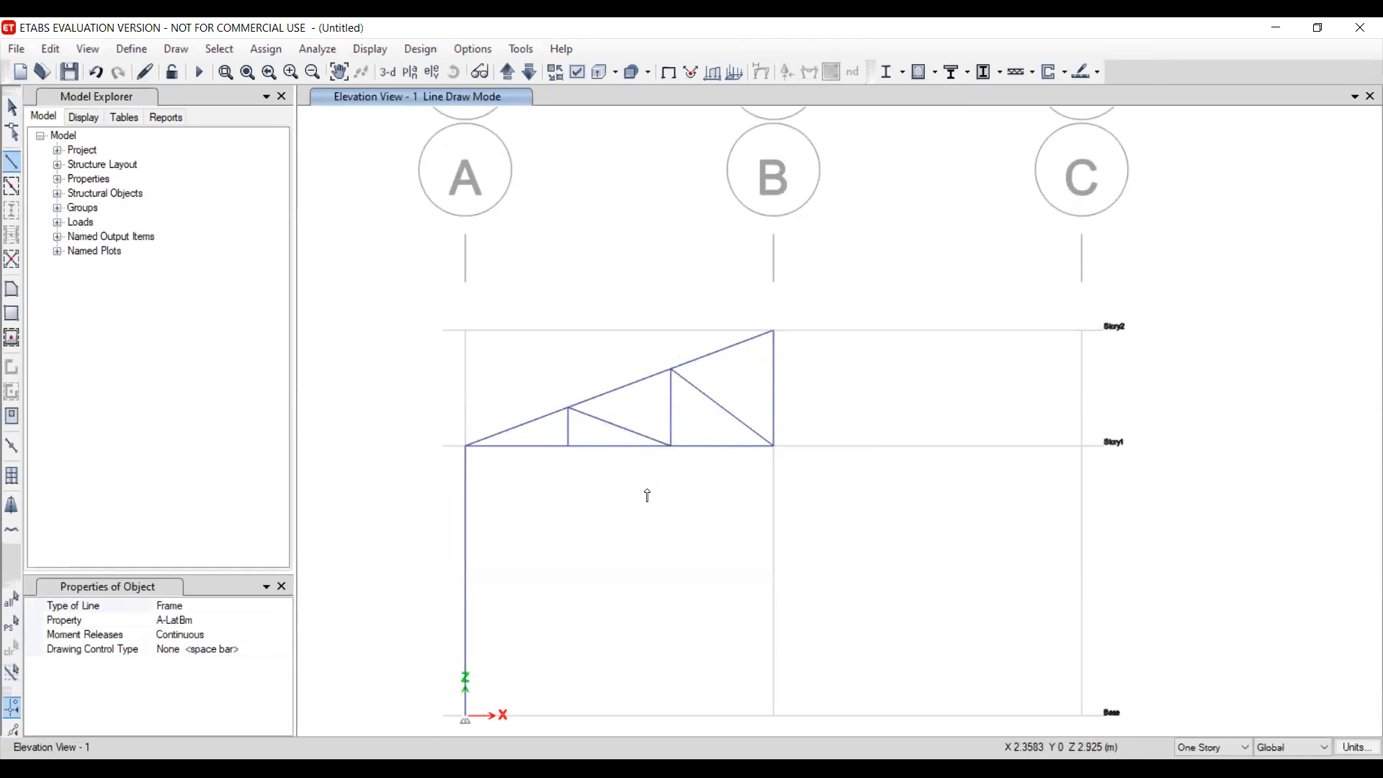
pyautogui.scroll(-2, 647, 496)
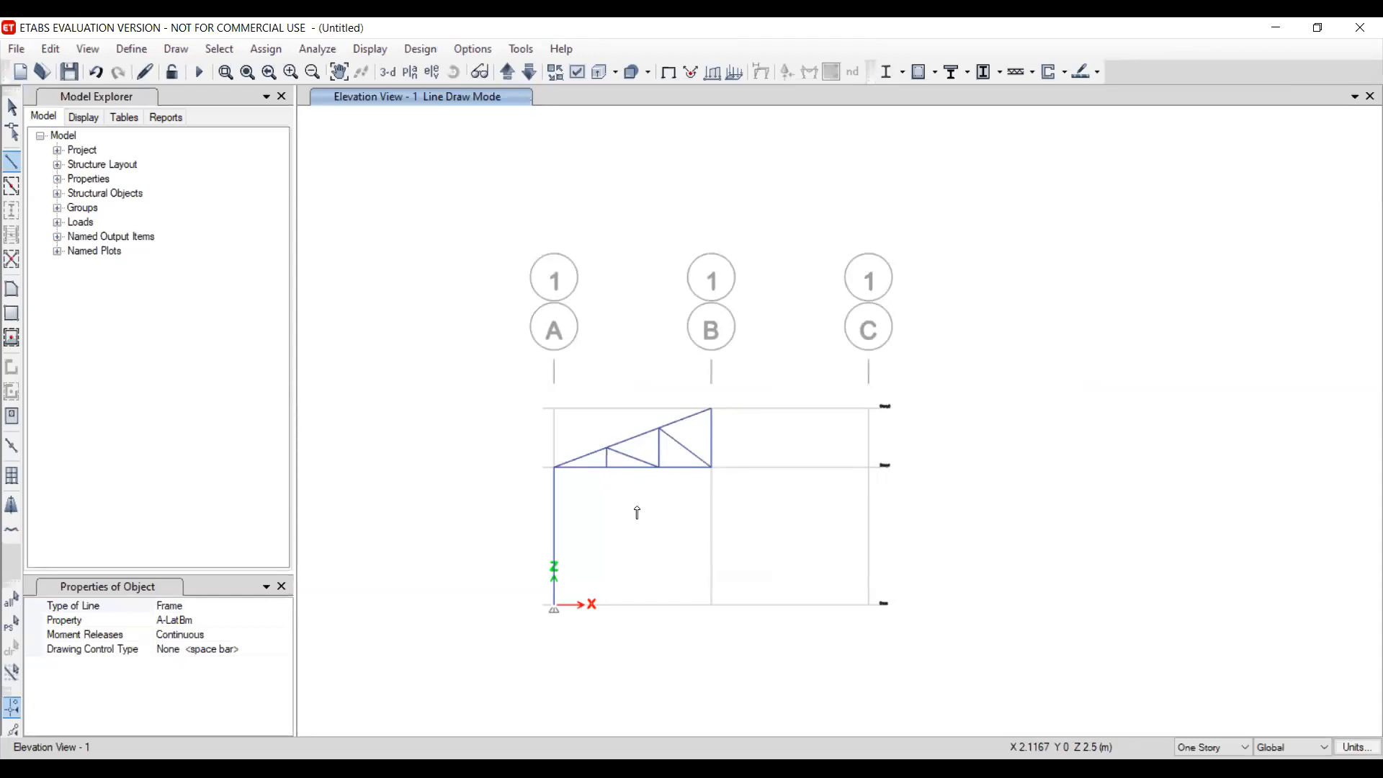
pyautogui.press('Escape')
# Select the column on grid A and all half-truss members between grids A and B
pyautogui.moveTo(464, 364)
pyautogui.mouseDown()
pyautogui.moveTo(724, 711)
pyautogui.moveTo(729, 690)
pyautogui.moveTo(701, 667)
pyautogui.mouseUp()
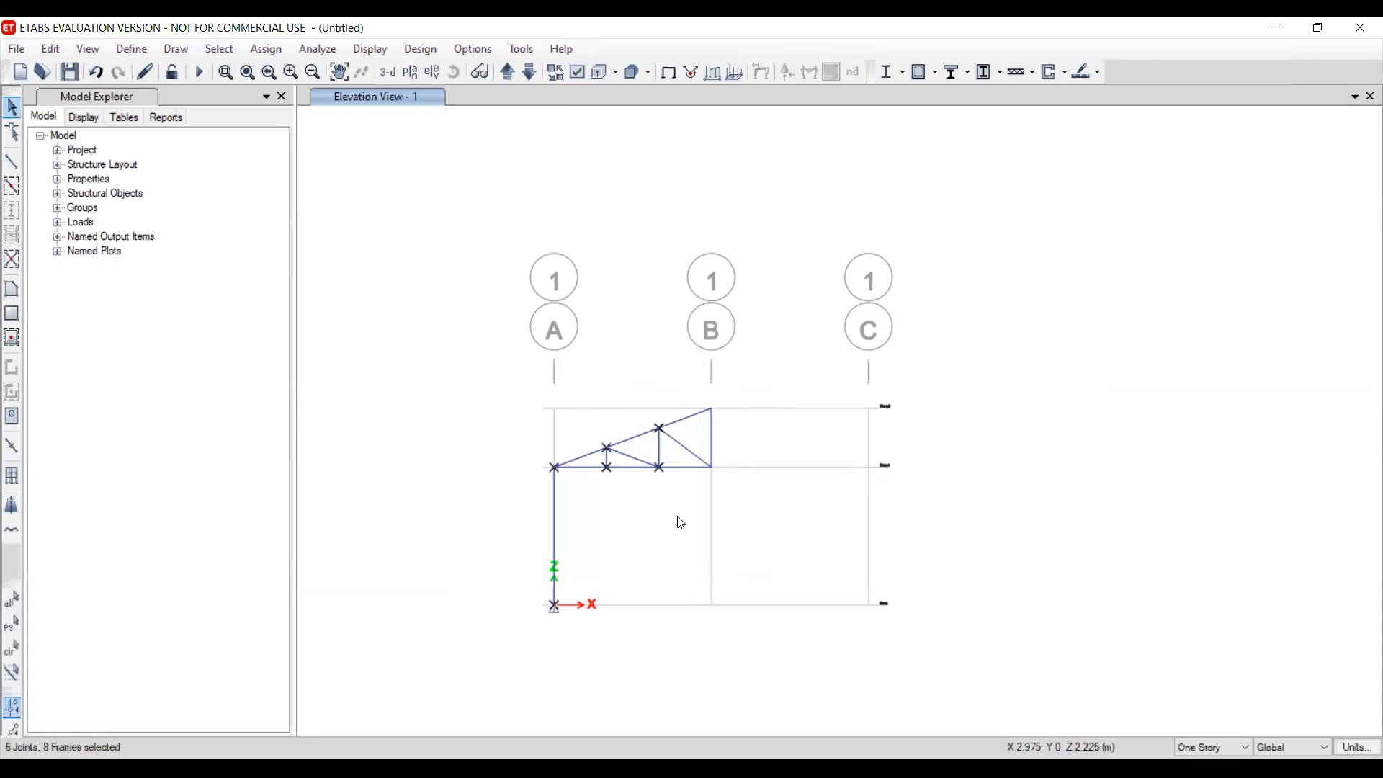
pyautogui.click(549, 317)
pyautogui.scroll(2, 683, 497)
pyautogui.moveTo(701, 488); pyautogui.dragTo(545, 212)
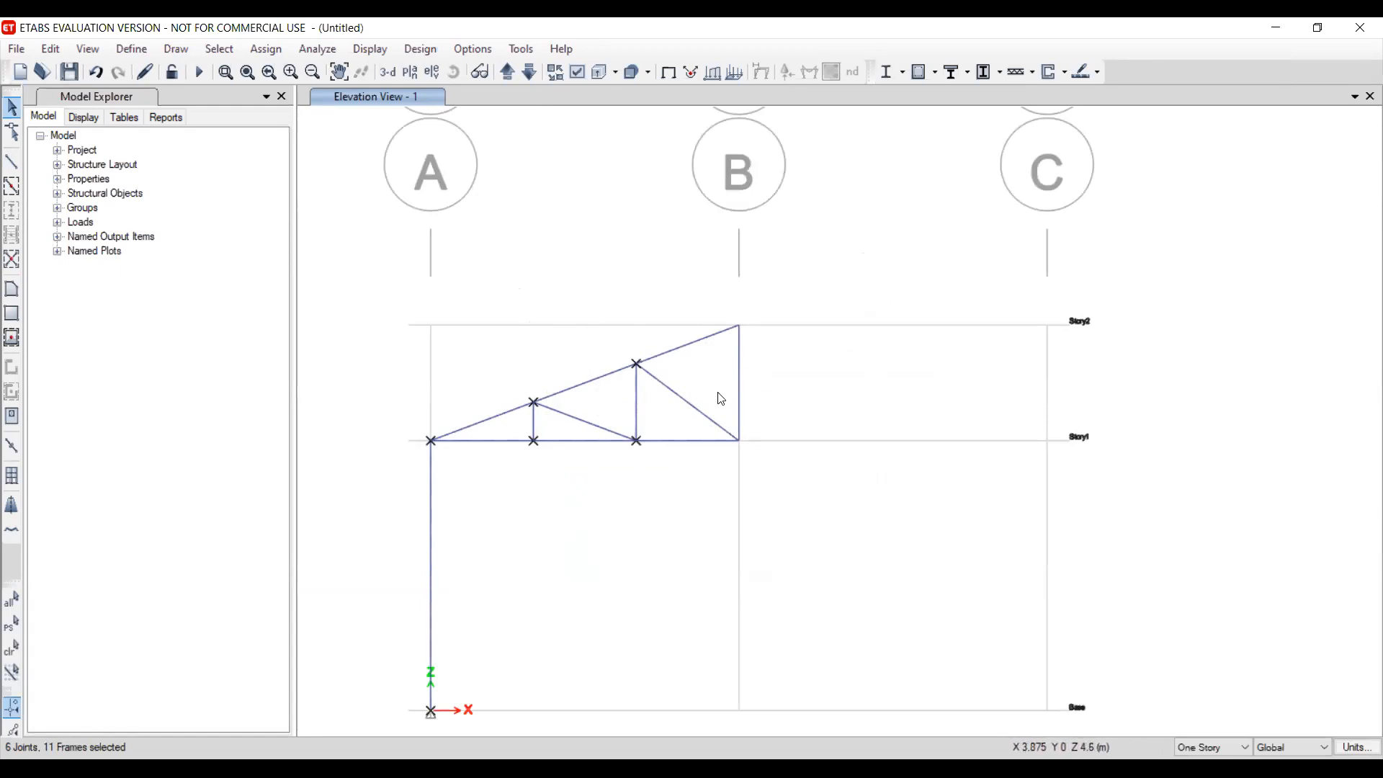
pyautogui.moveTo(701, 493); pyautogui.dragTo(330, 226)
pyautogui.moveTo(514, 632); pyautogui.dragTo(358, 518)
# Try to set a Replicate mirror line for the selected frames by picking grid B's Story2 and Story1 points
pyautogui.click(50, 49)
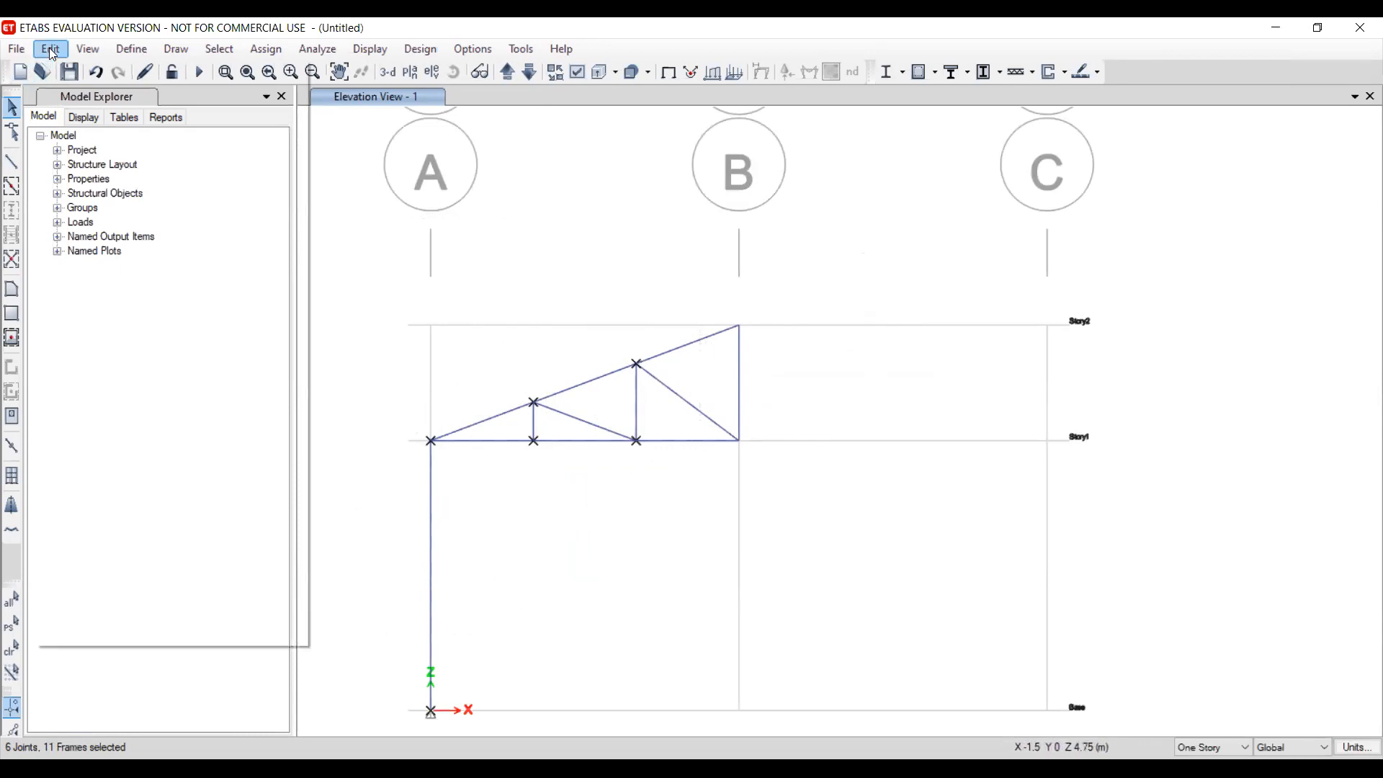
pyautogui.click(99, 358)
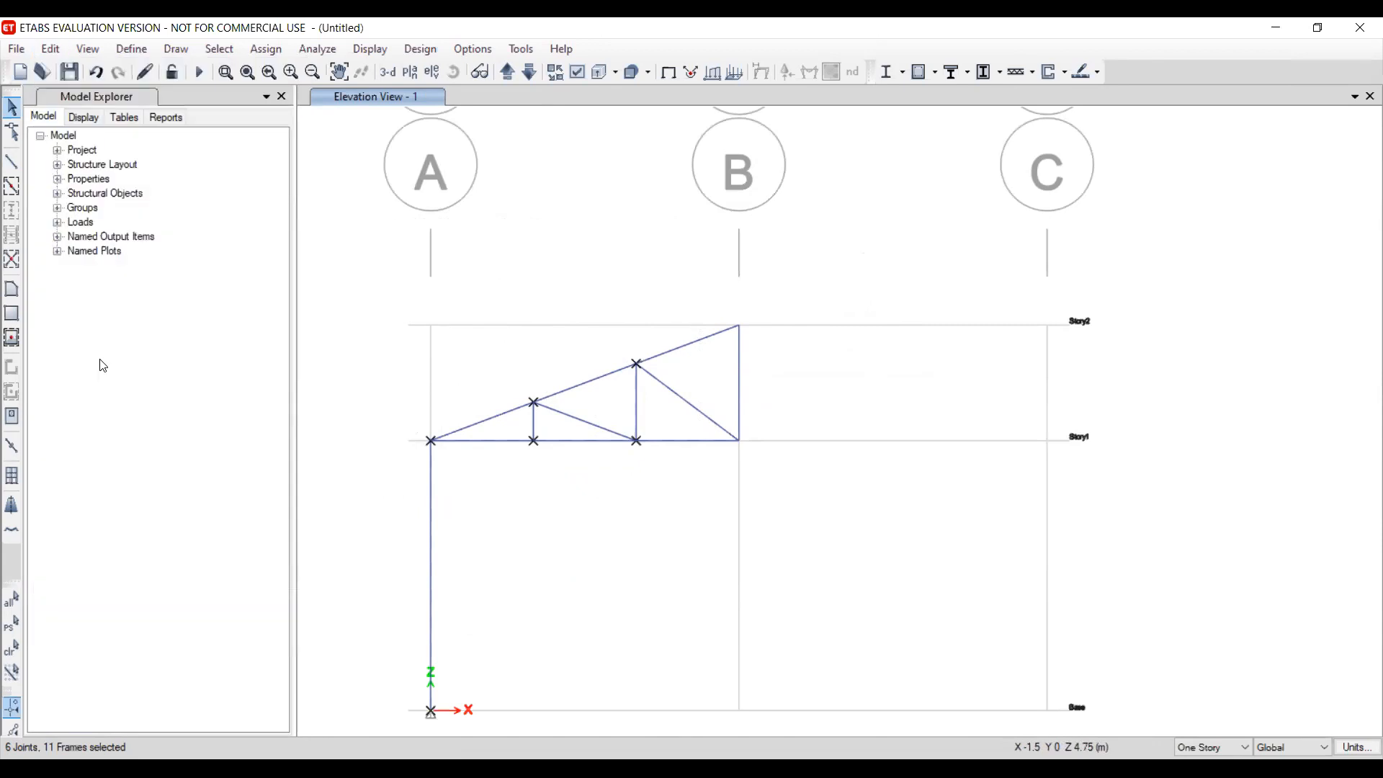
pyautogui.click(658, 236)
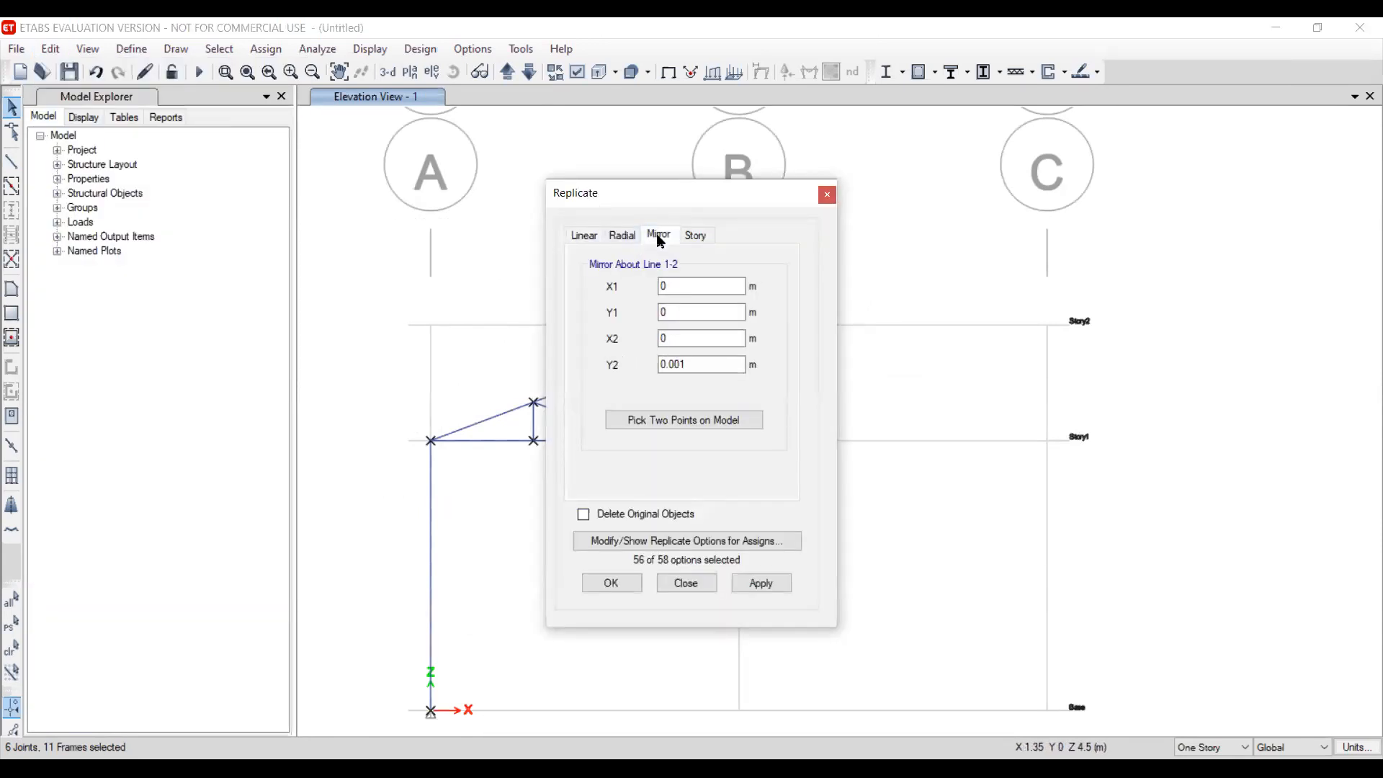
pyautogui.click(682, 423)
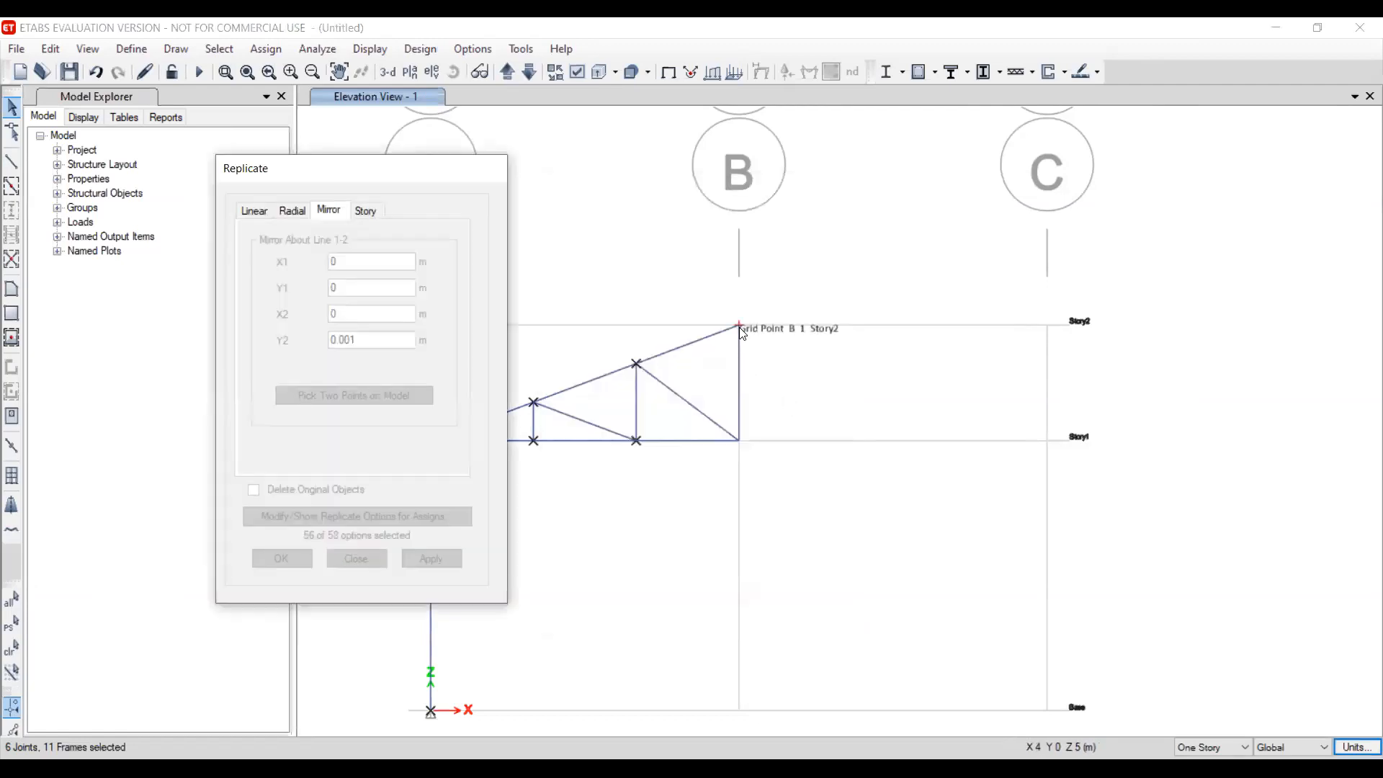
pyautogui.click(741, 327)
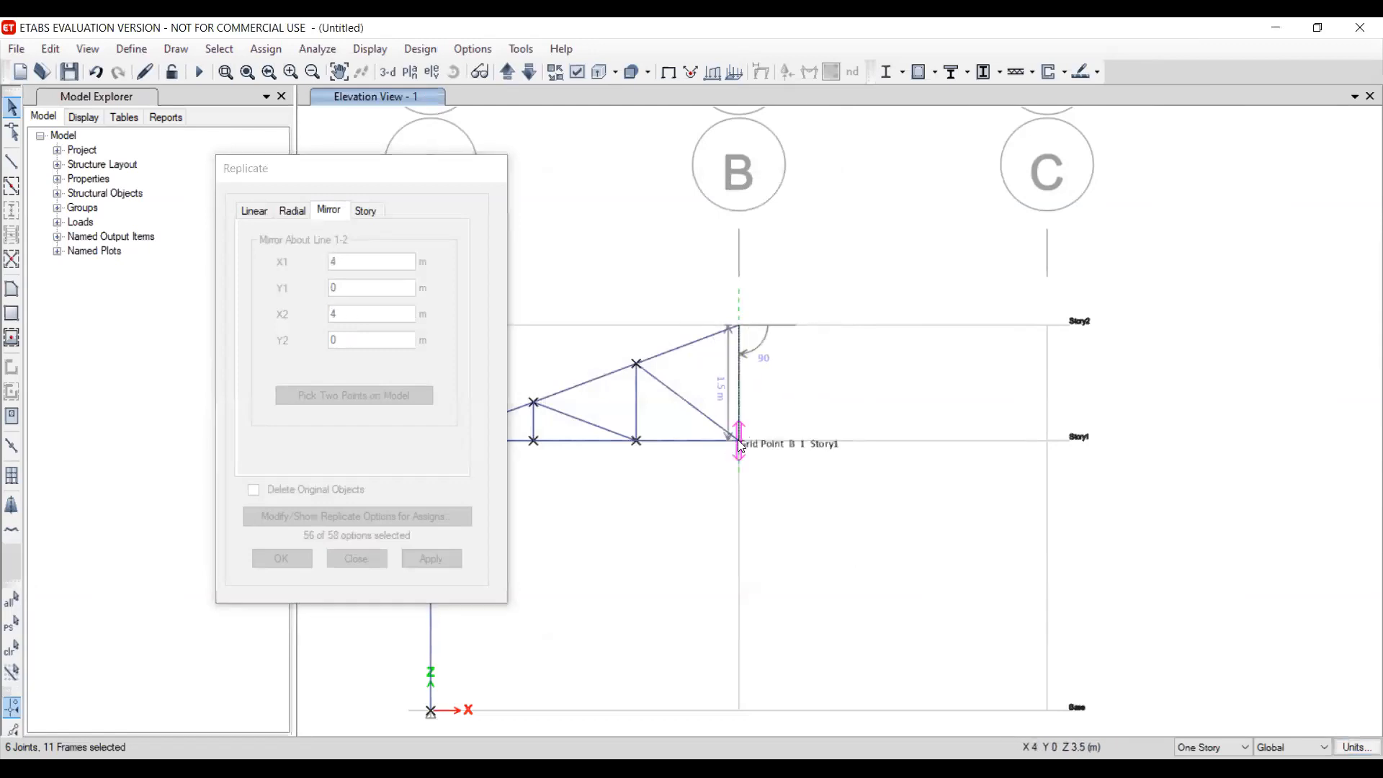
pyautogui.click(740, 440)
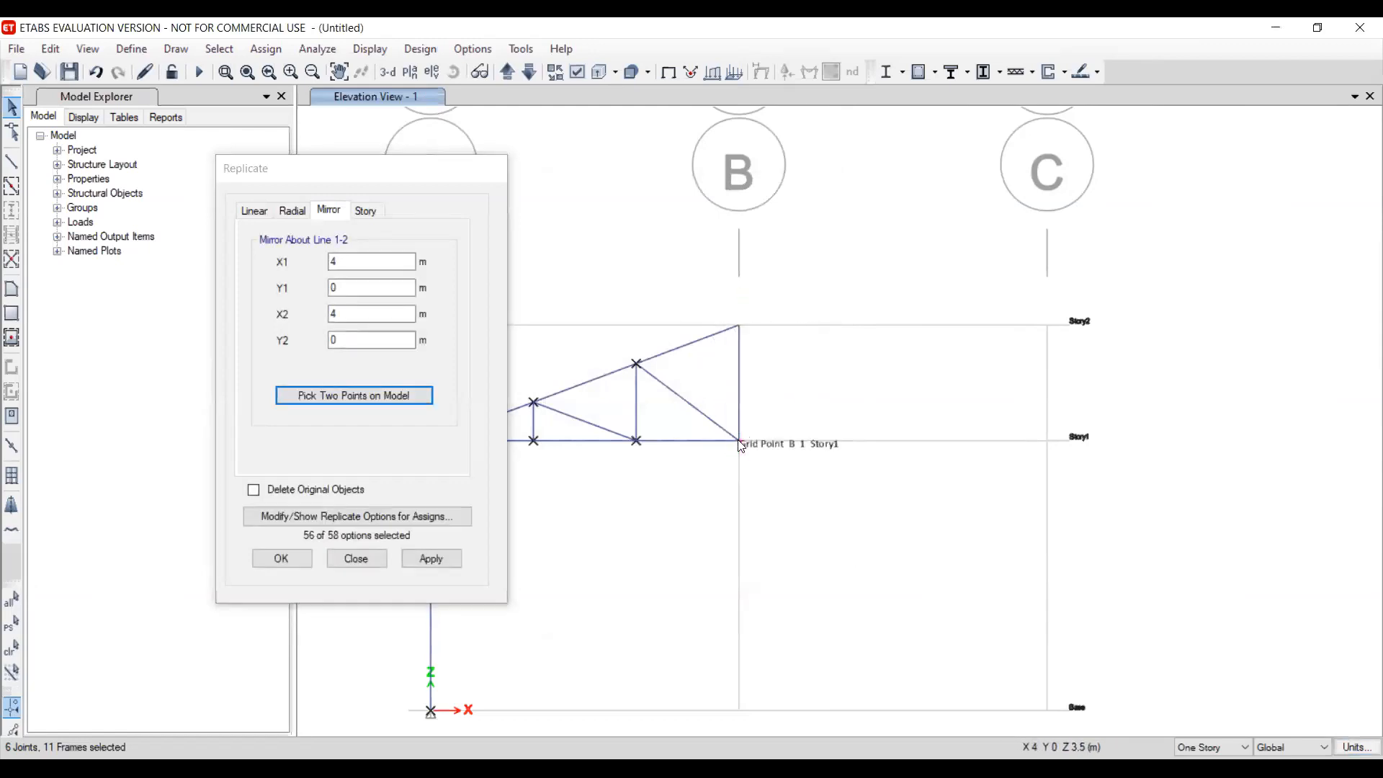
# Show the 3-D view and look through the Radial and Linear options for replicating objects
pyautogui.scroll(-1, 782, 480)
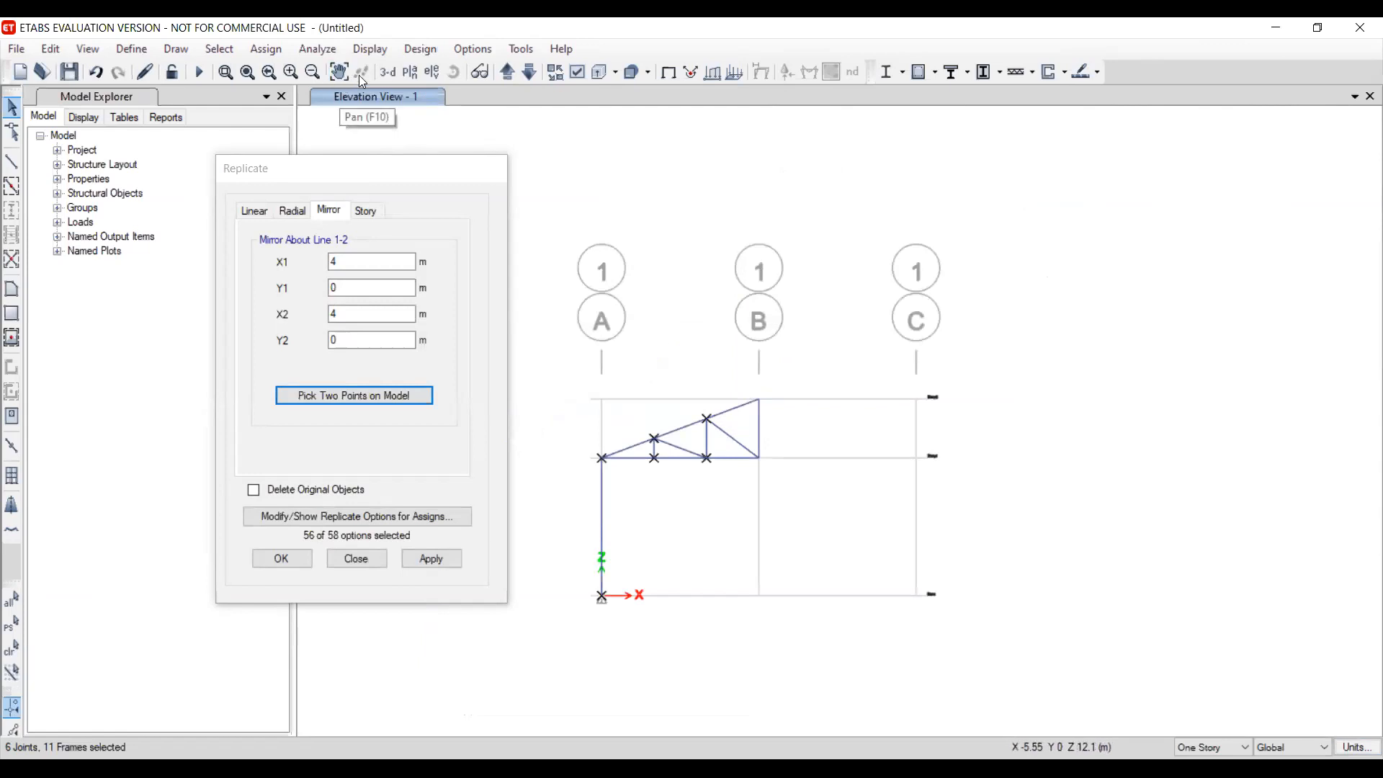
pyautogui.click(390, 77)
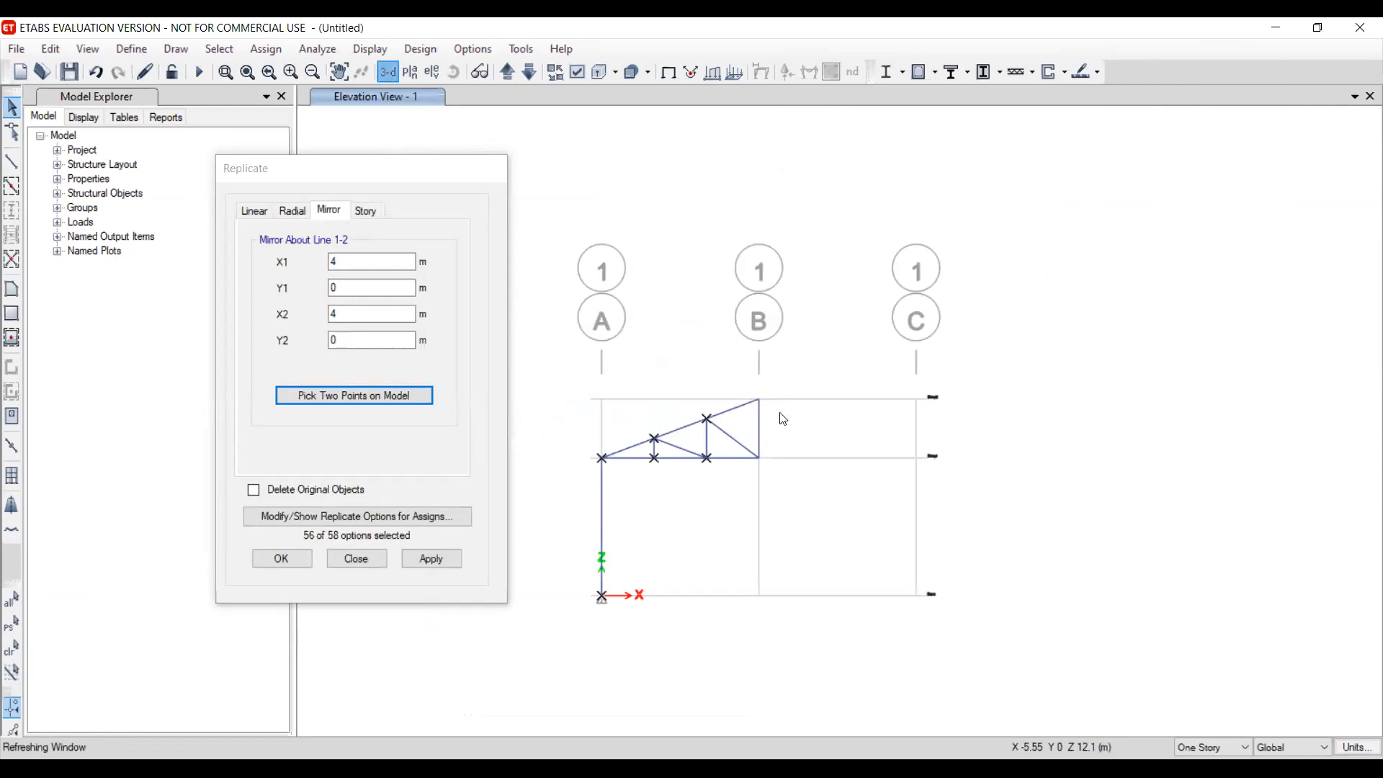
pyautogui.click(51, 49)
pyautogui.click(81, 70)
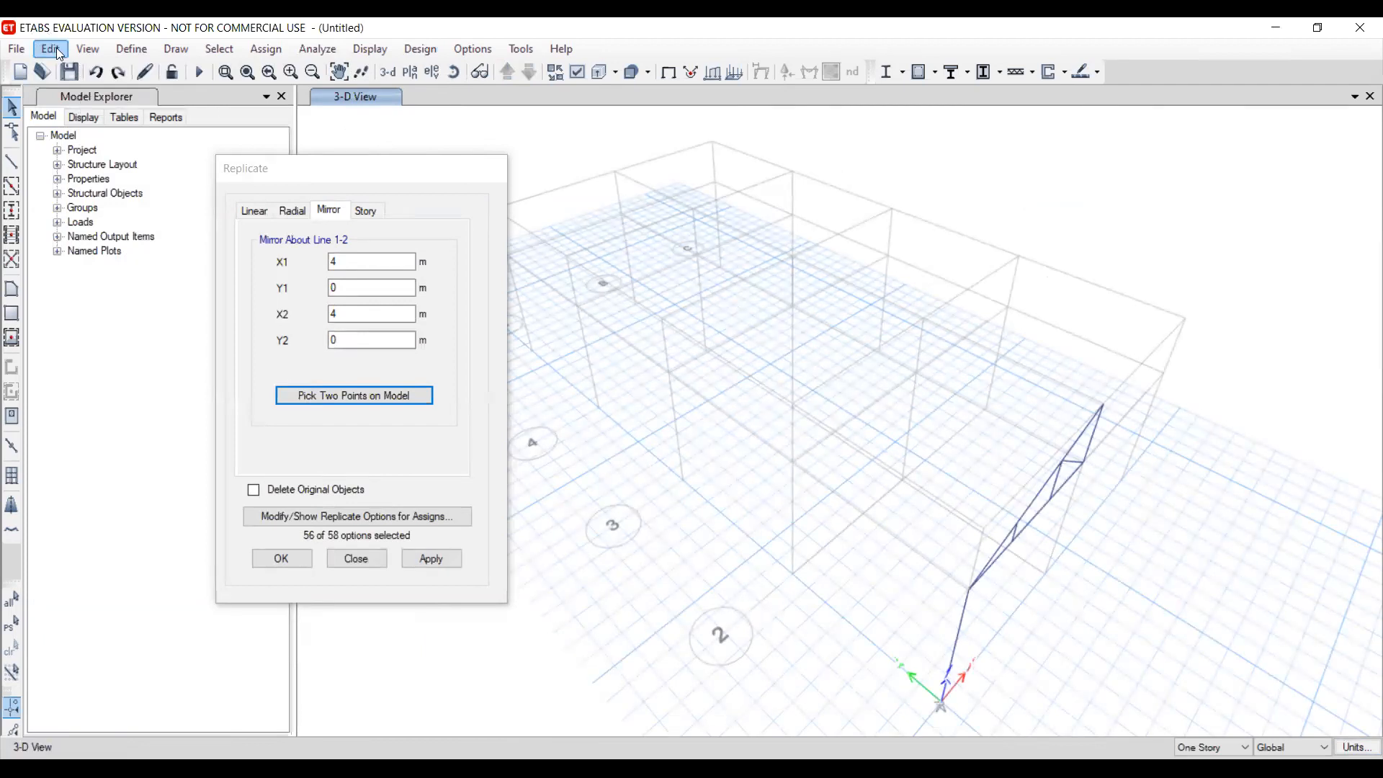
pyautogui.click(50, 49)
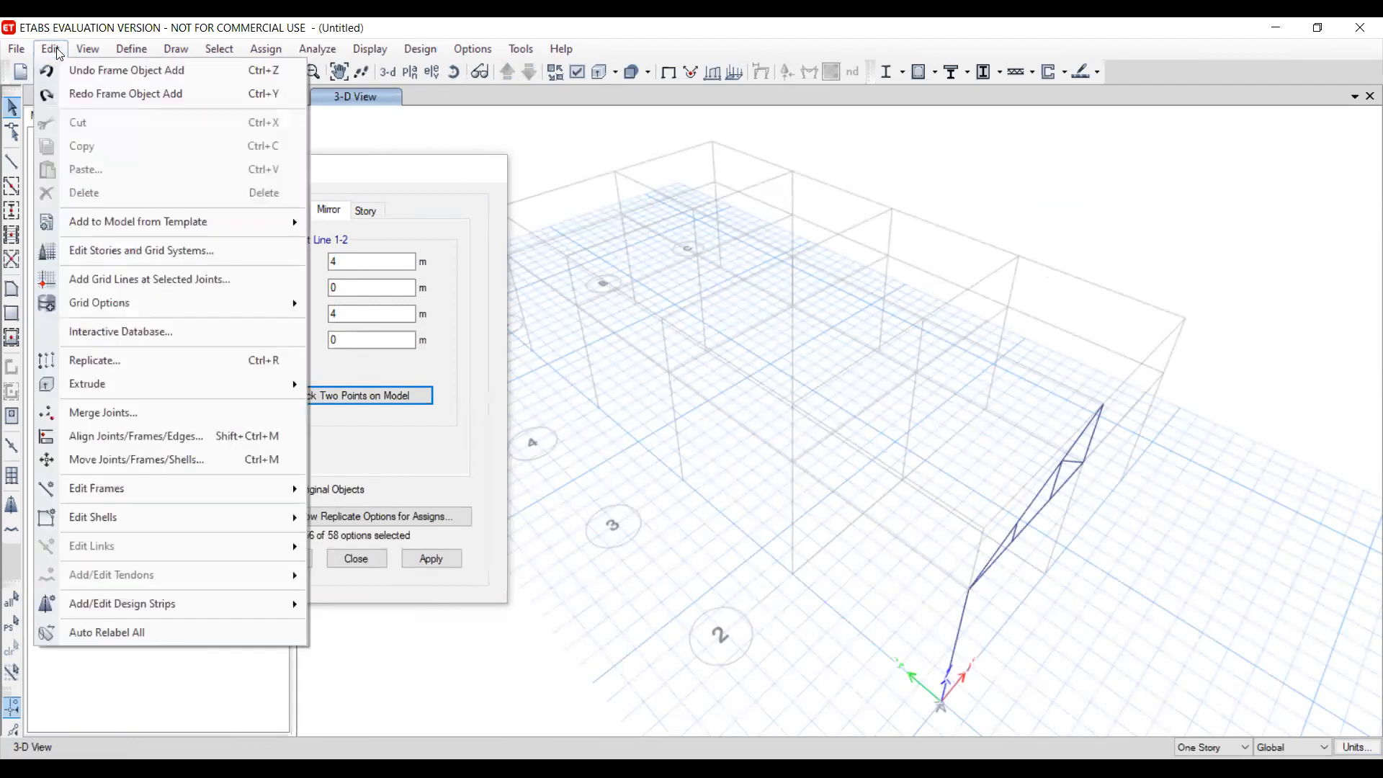
pyautogui.click(80, 91)
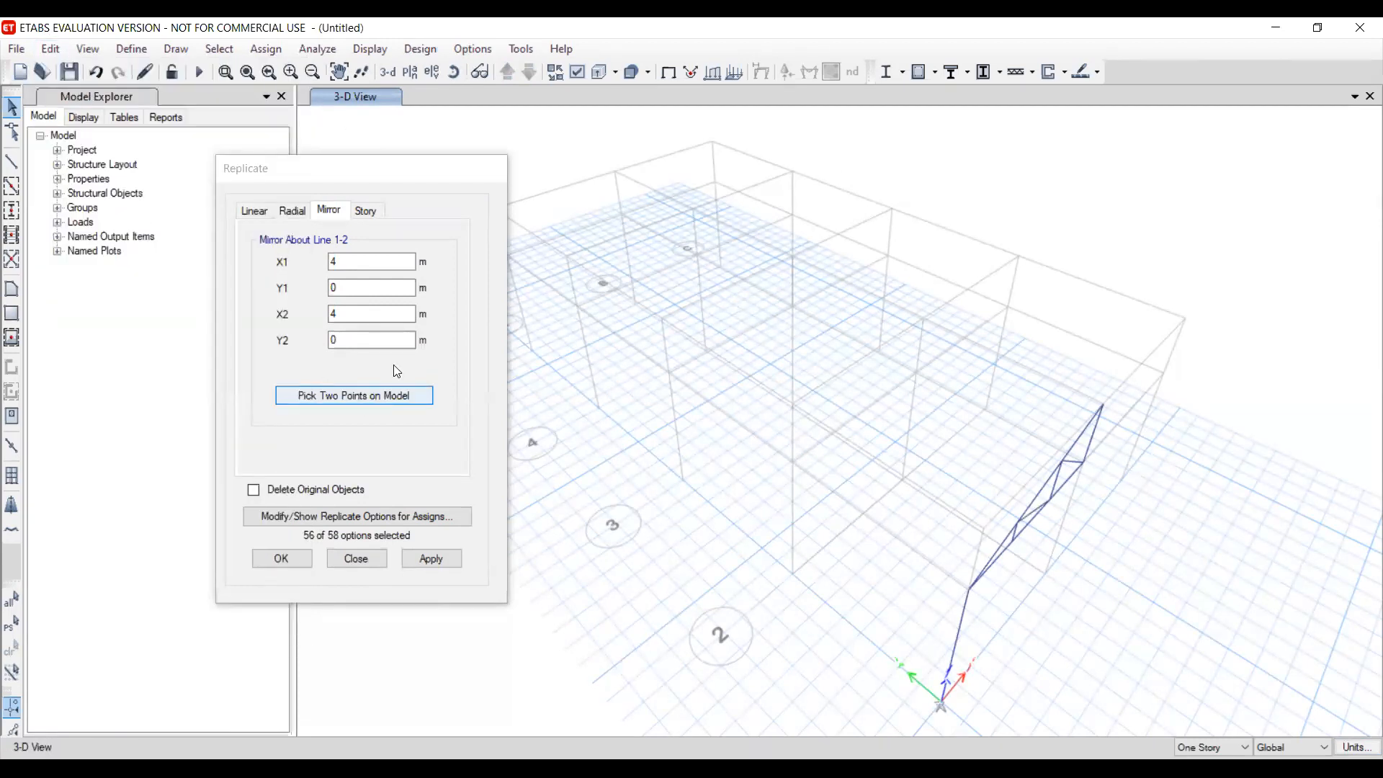
pyautogui.click(286, 210)
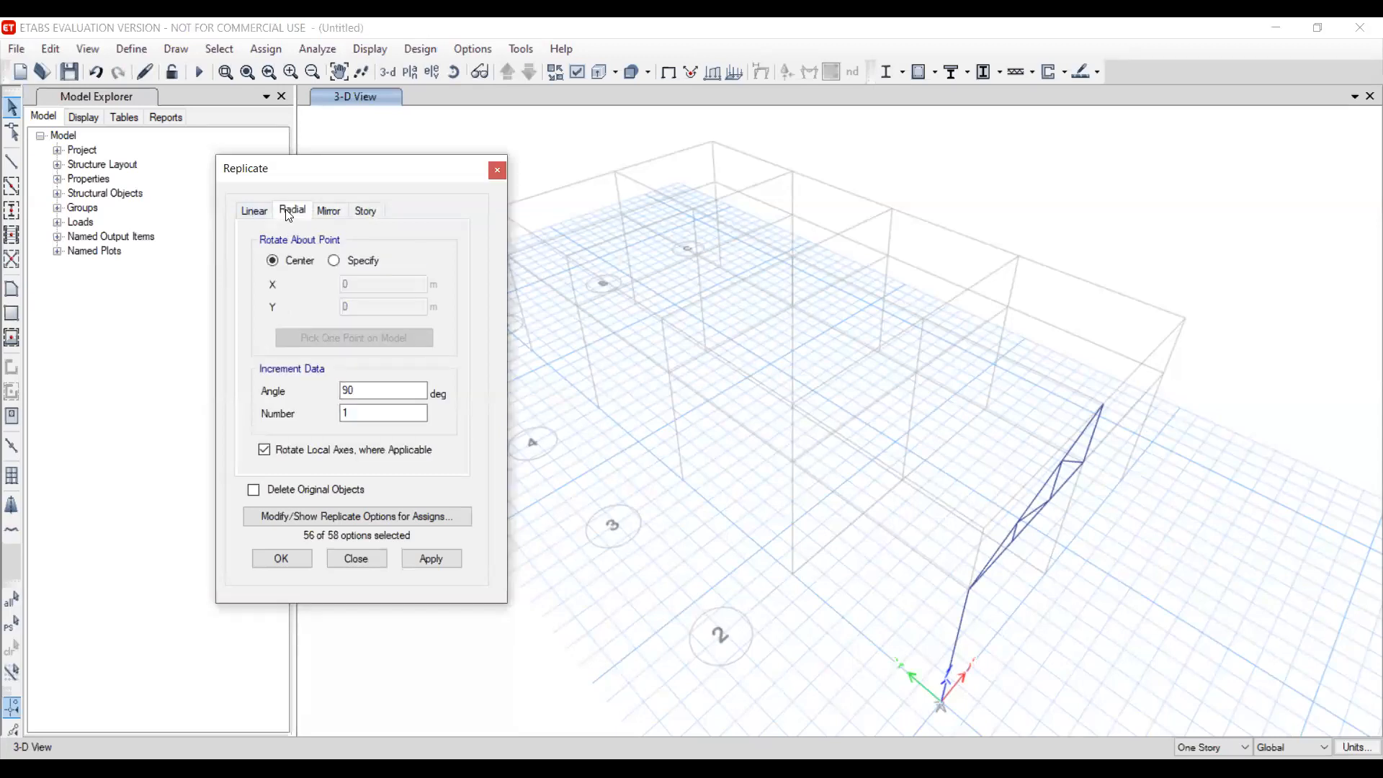
pyautogui.click(253, 210)
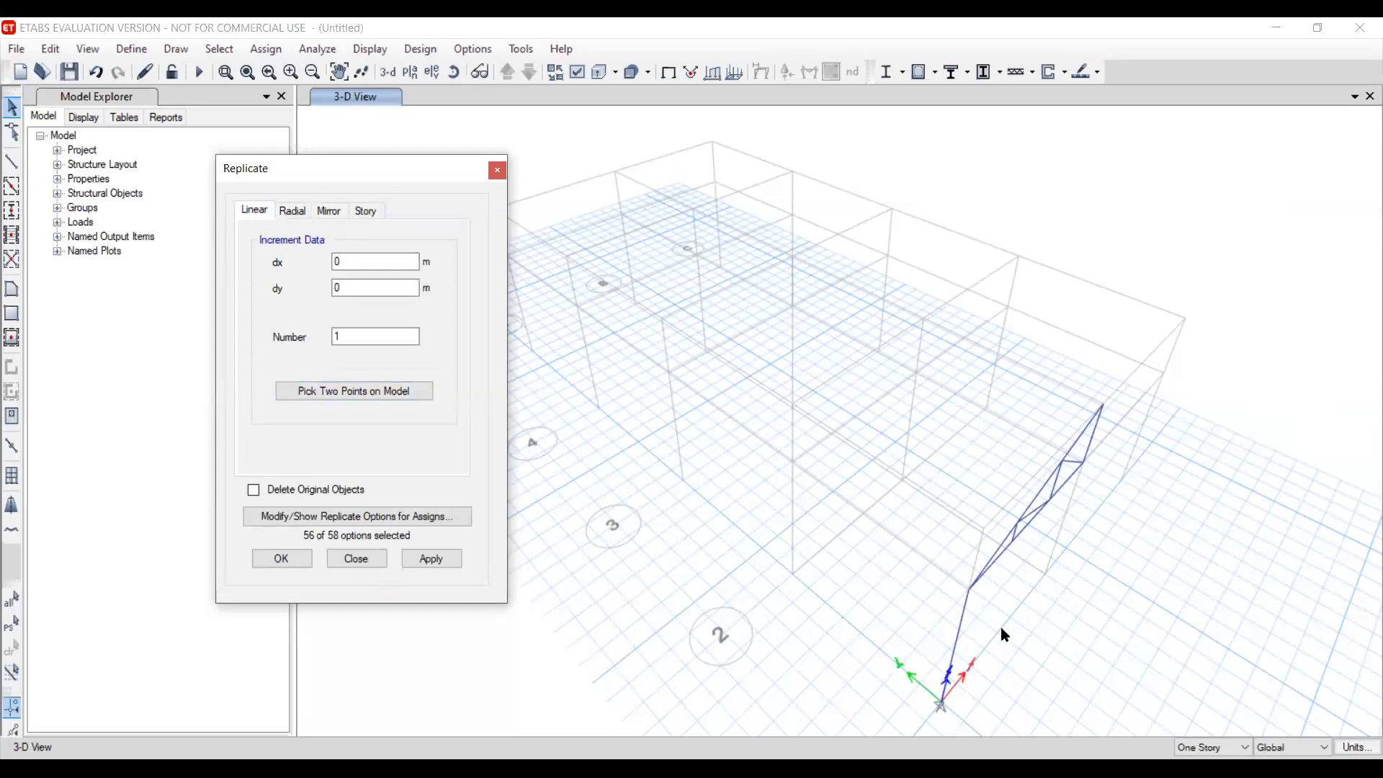
# Try selecting the half truss and its column in the 3-D view
pyautogui.moveTo(870, 296); pyautogui.dragTo(1060, 696)
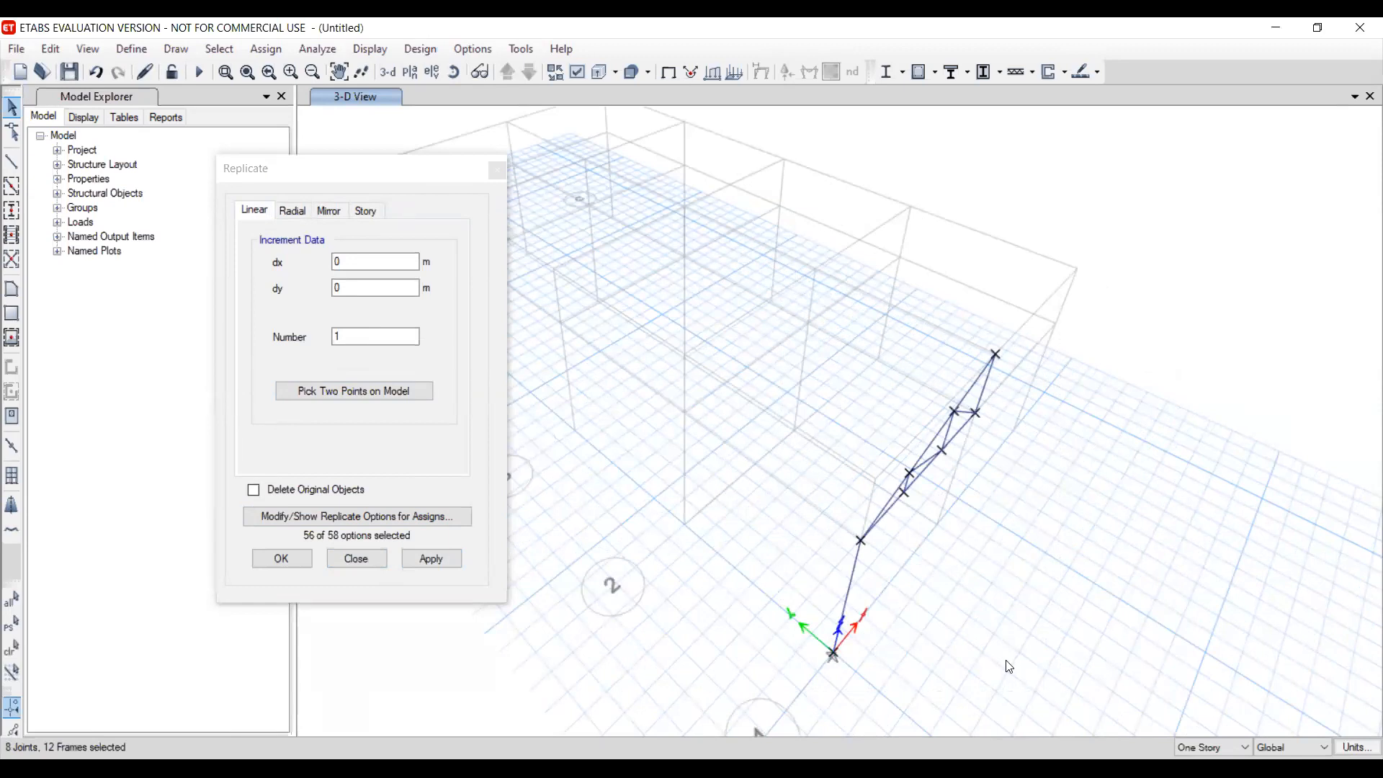
pyautogui.click(12, 648)
pyautogui.moveTo(856, 295); pyautogui.dragTo(944, 688)
pyautogui.click(833, 654)
# Display the elevation of grid line 1 and select the half-truss members between grids A and B
pyautogui.click(432, 72)
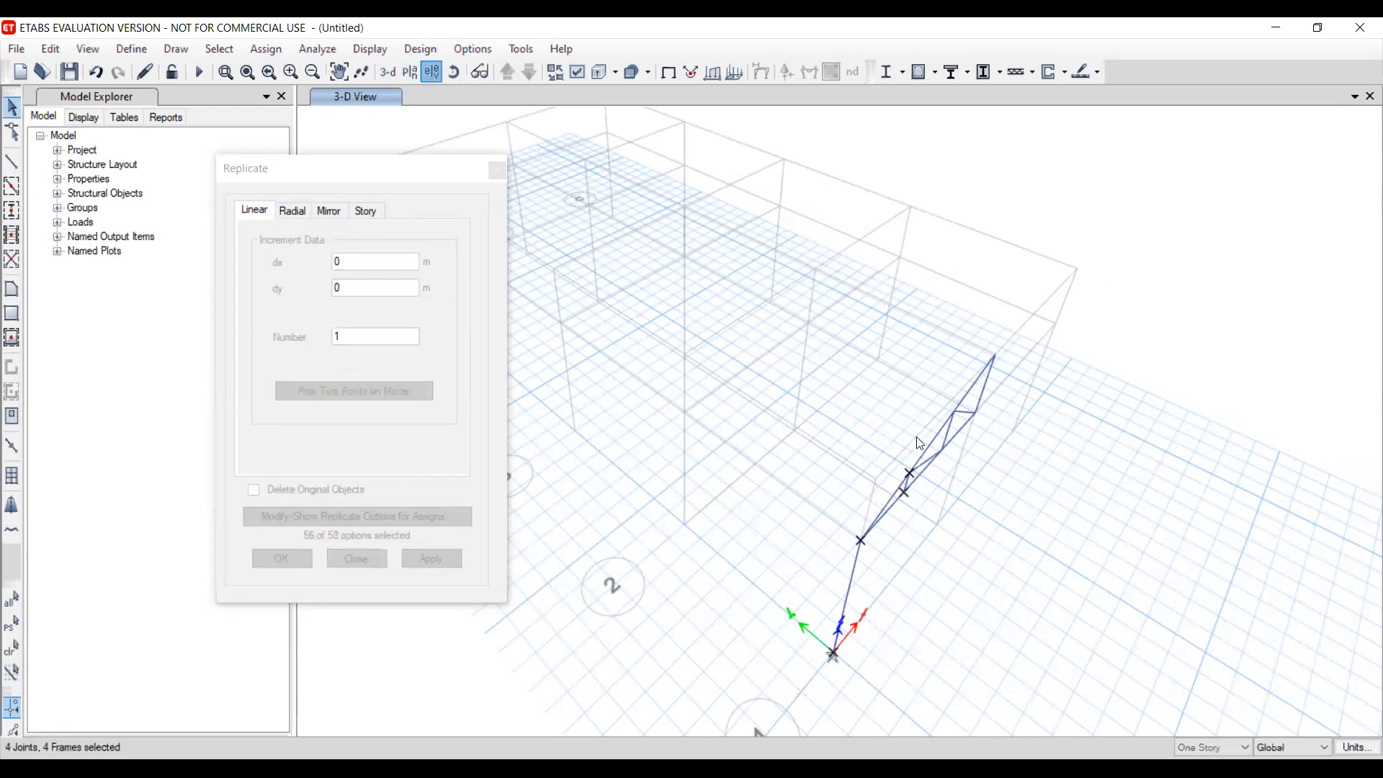
pyautogui.click(530, 331)
pyautogui.click(756, 616)
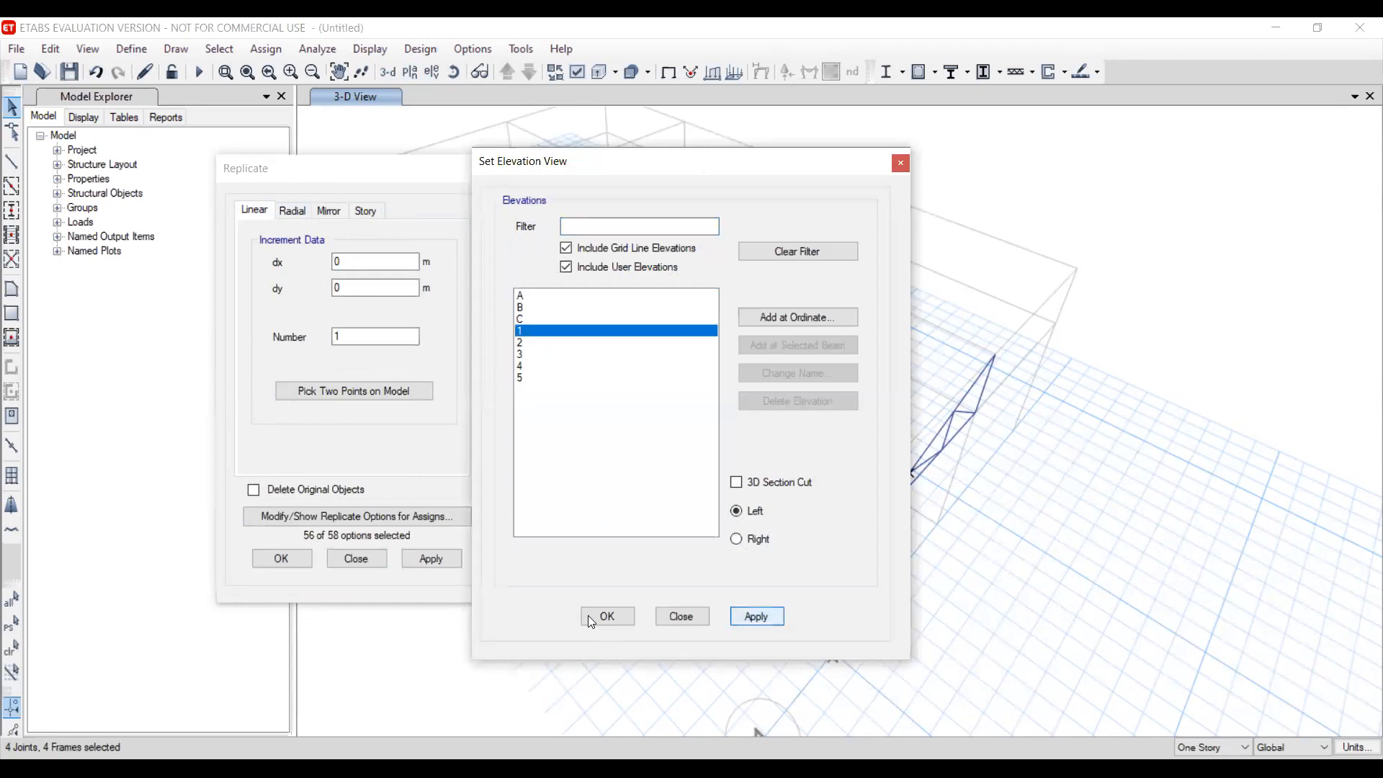
pyautogui.click(761, 608)
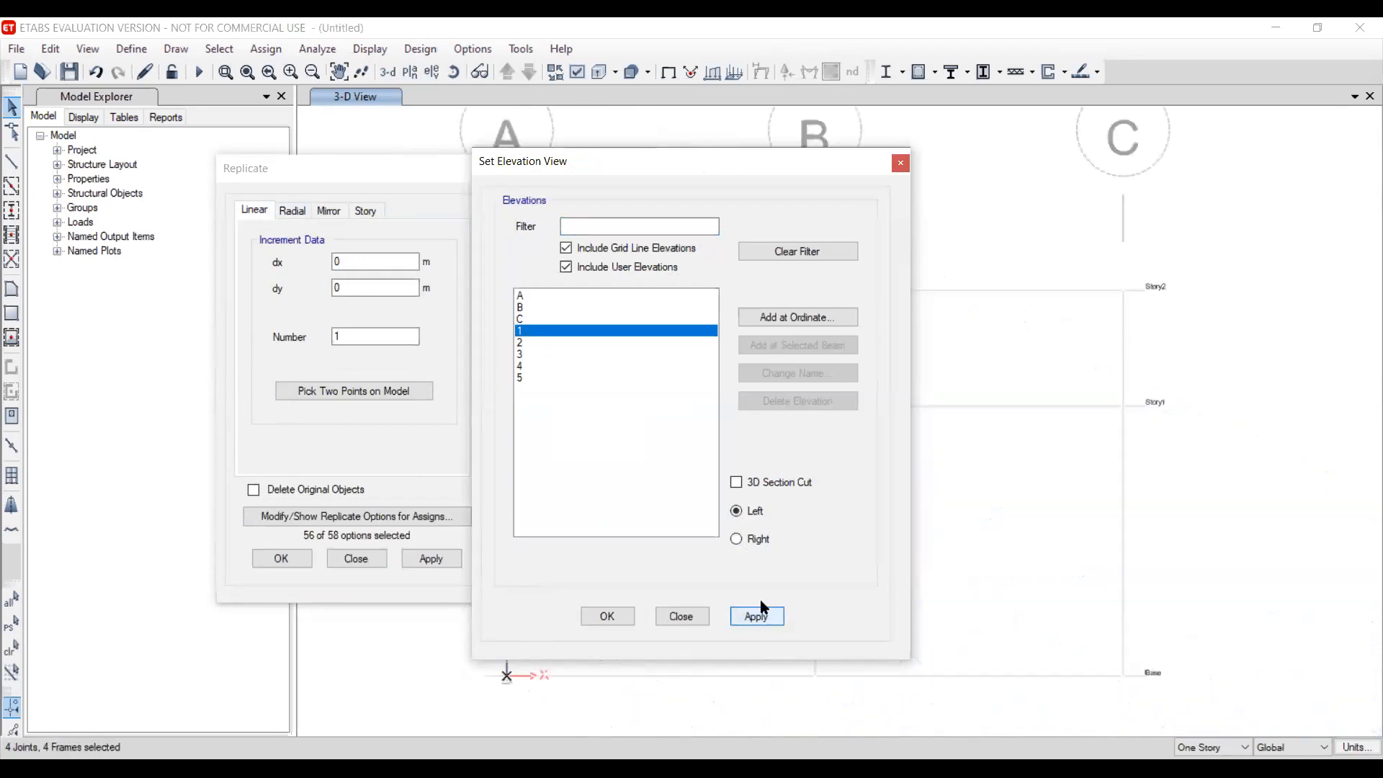
pyautogui.click(682, 618)
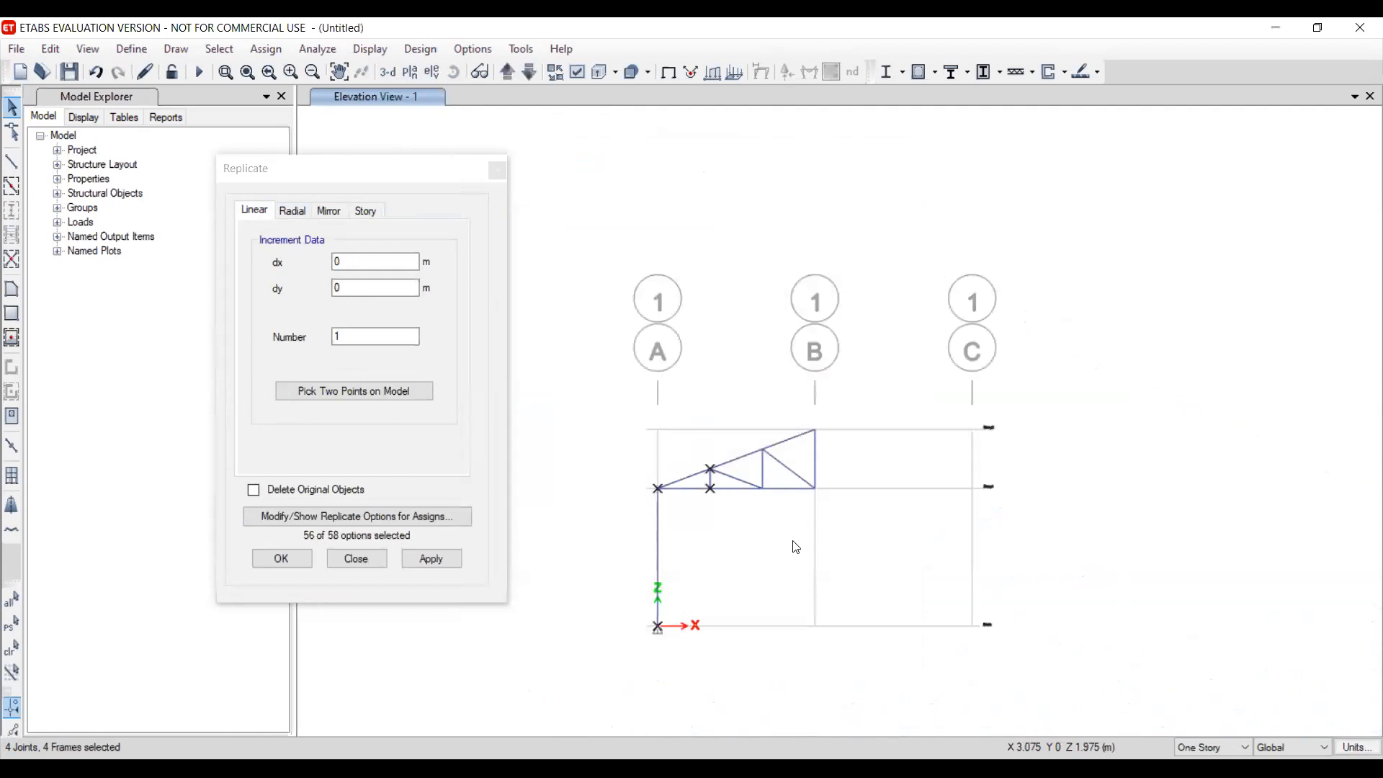
pyautogui.moveTo(799, 537); pyautogui.dragTo(582, 383)
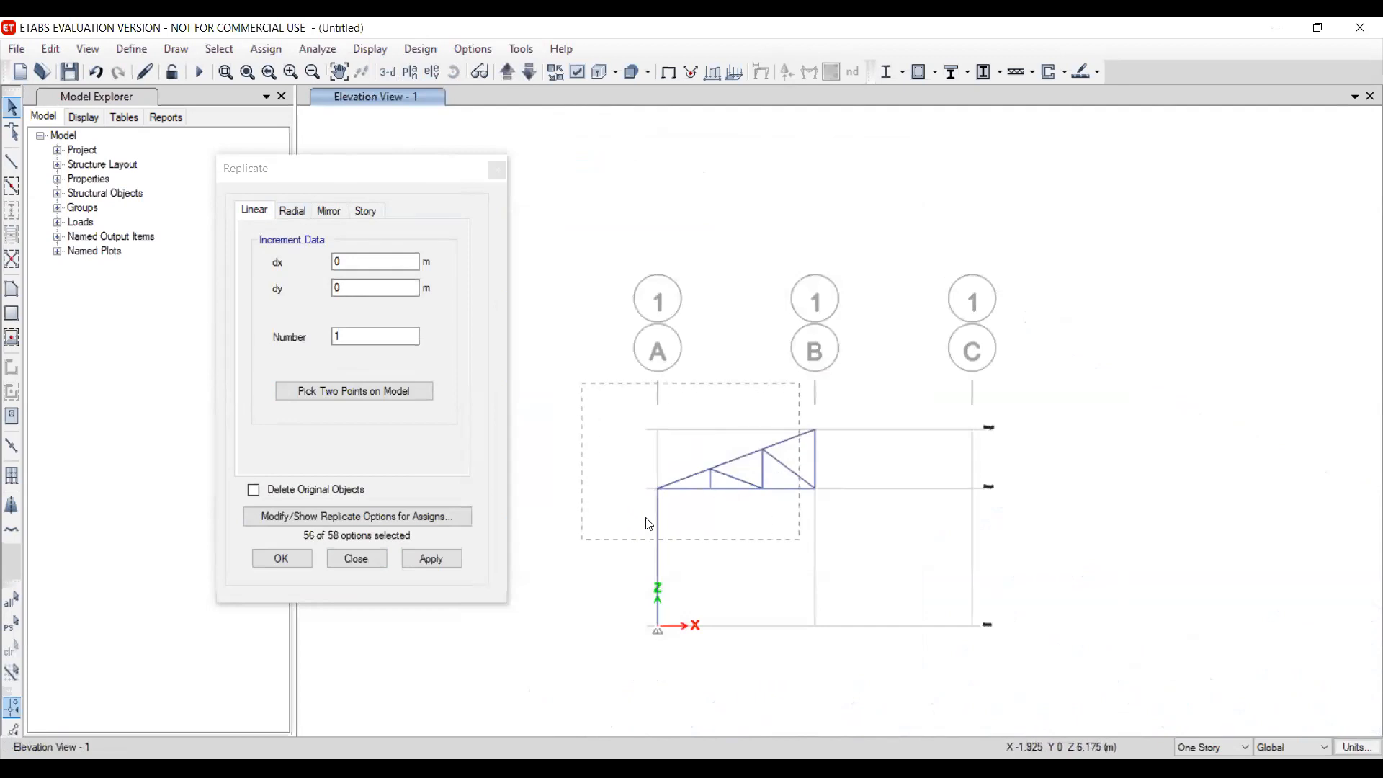
pyautogui.moveTo(720, 587); pyautogui.dragTo(595, 401)
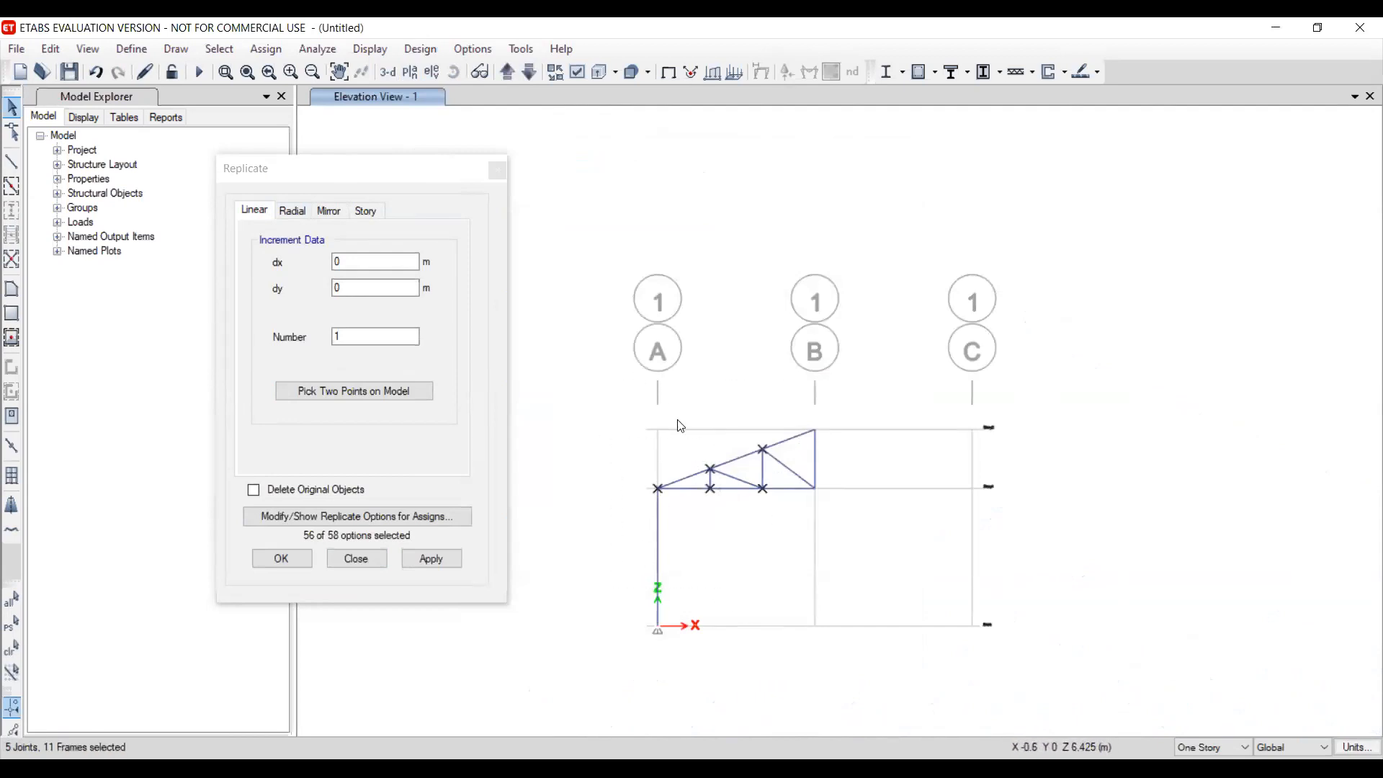
# Turn on Object Shrink and hide Joint Restraints and Springs in the grid 1 elevation
pyautogui.click(561, 75)
pyautogui.click(579, 75)
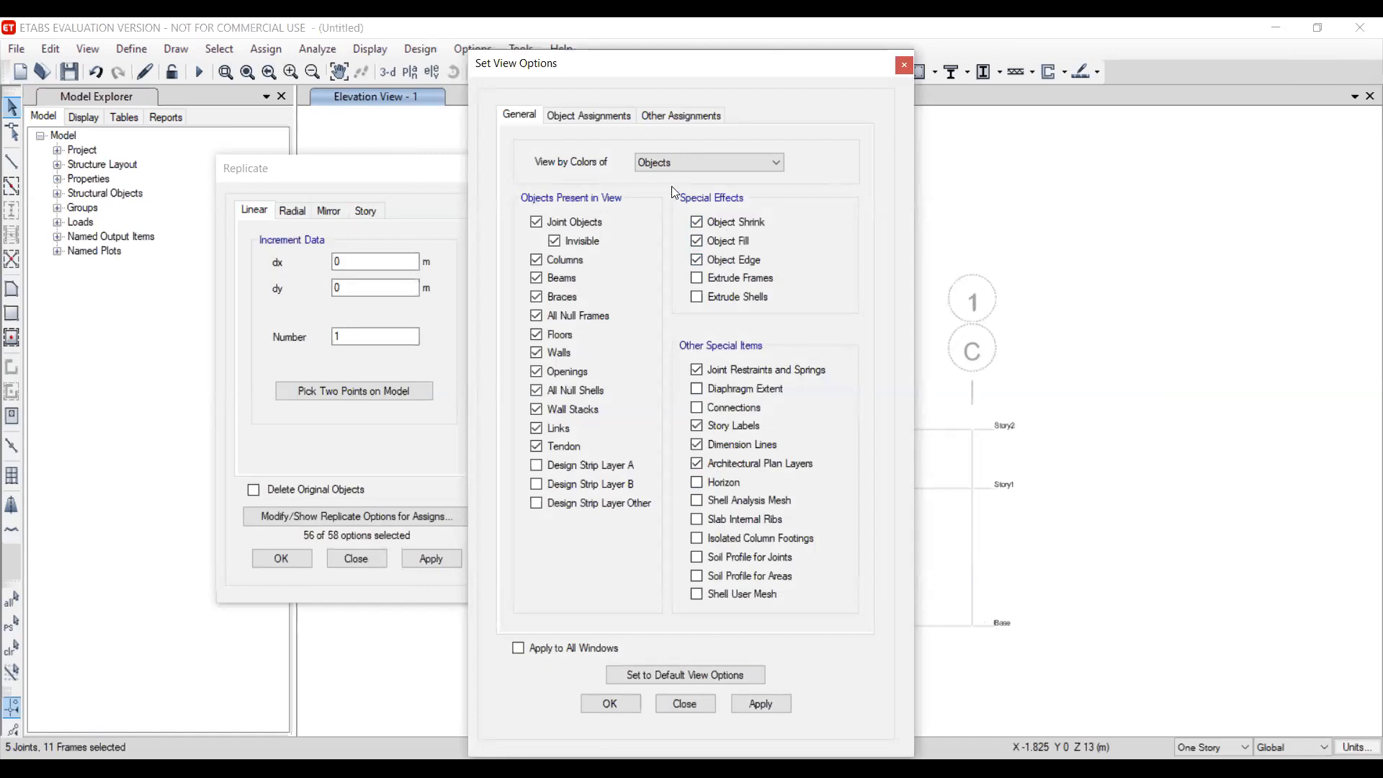
pyautogui.click(596, 119)
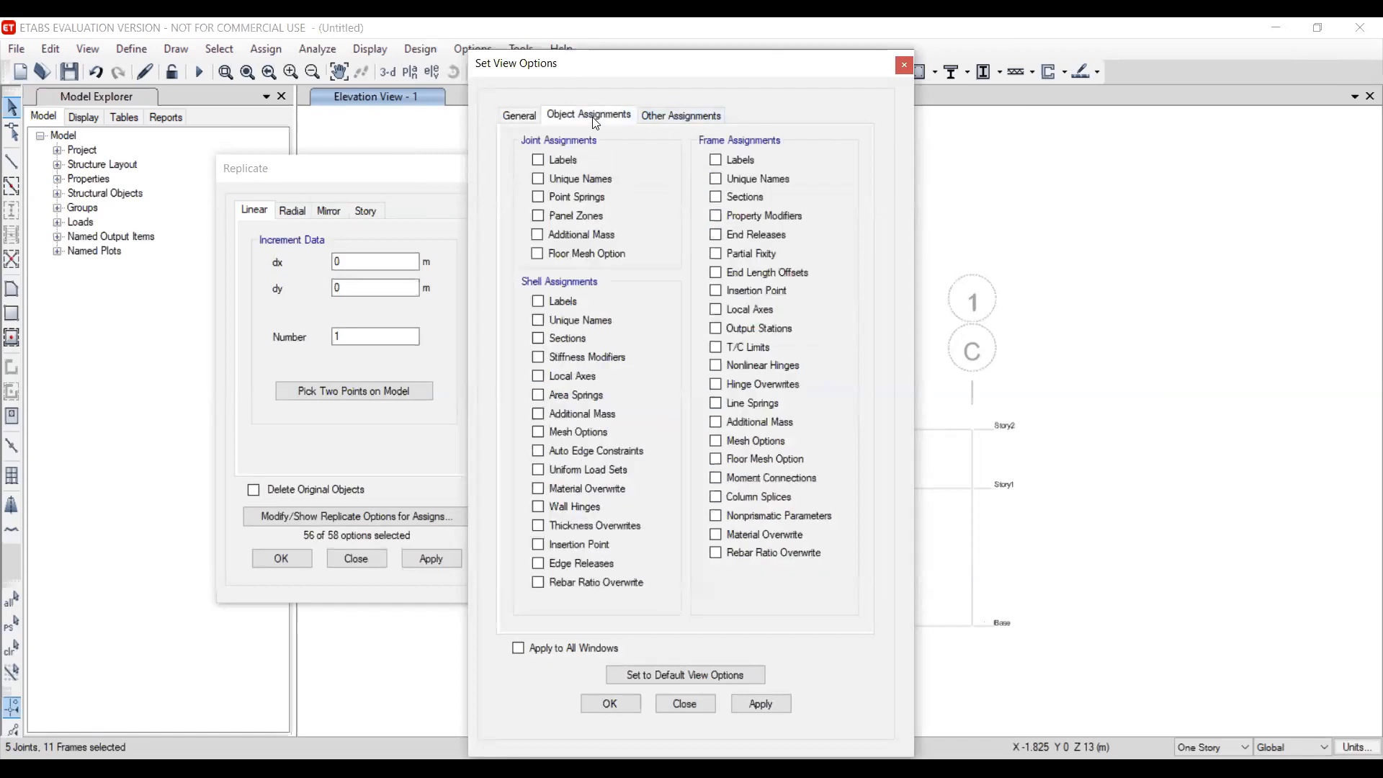
pyautogui.click(648, 117)
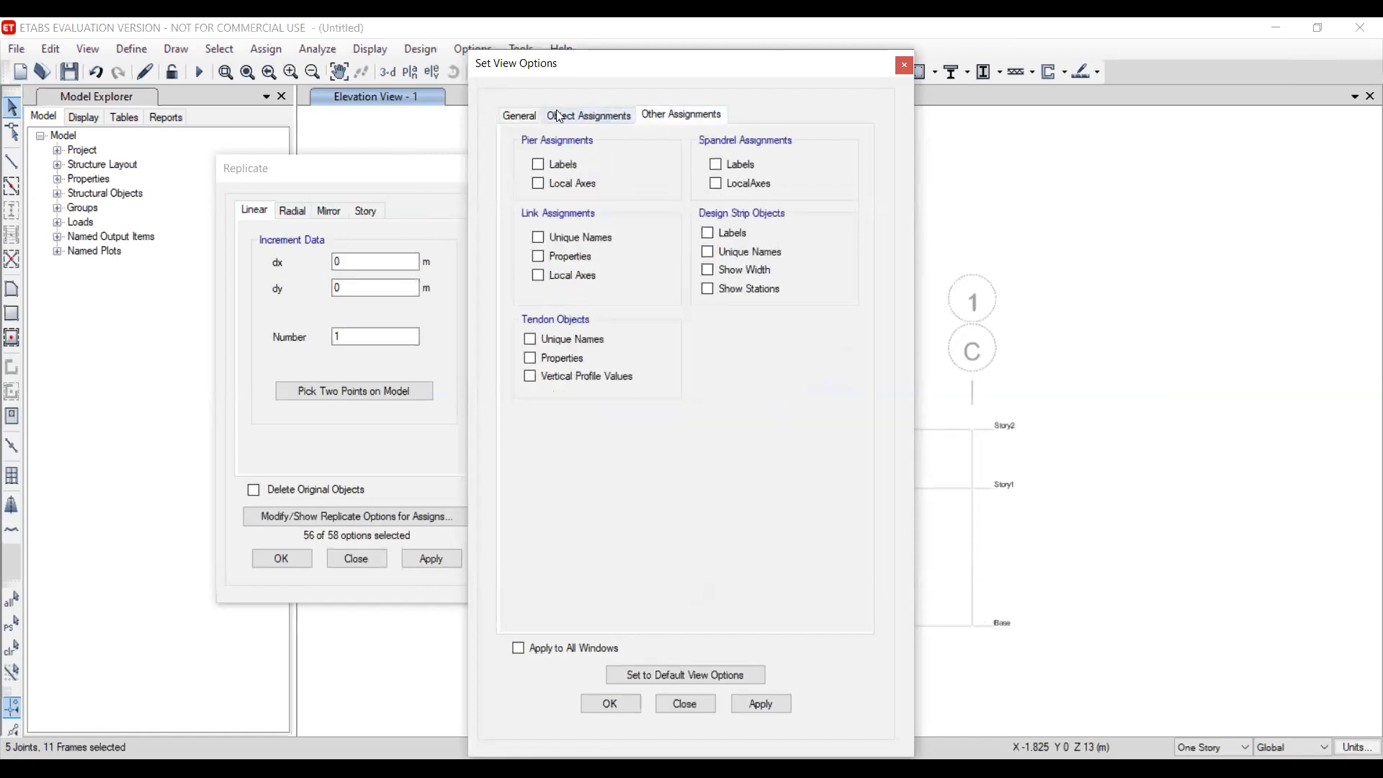
pyautogui.click(530, 117)
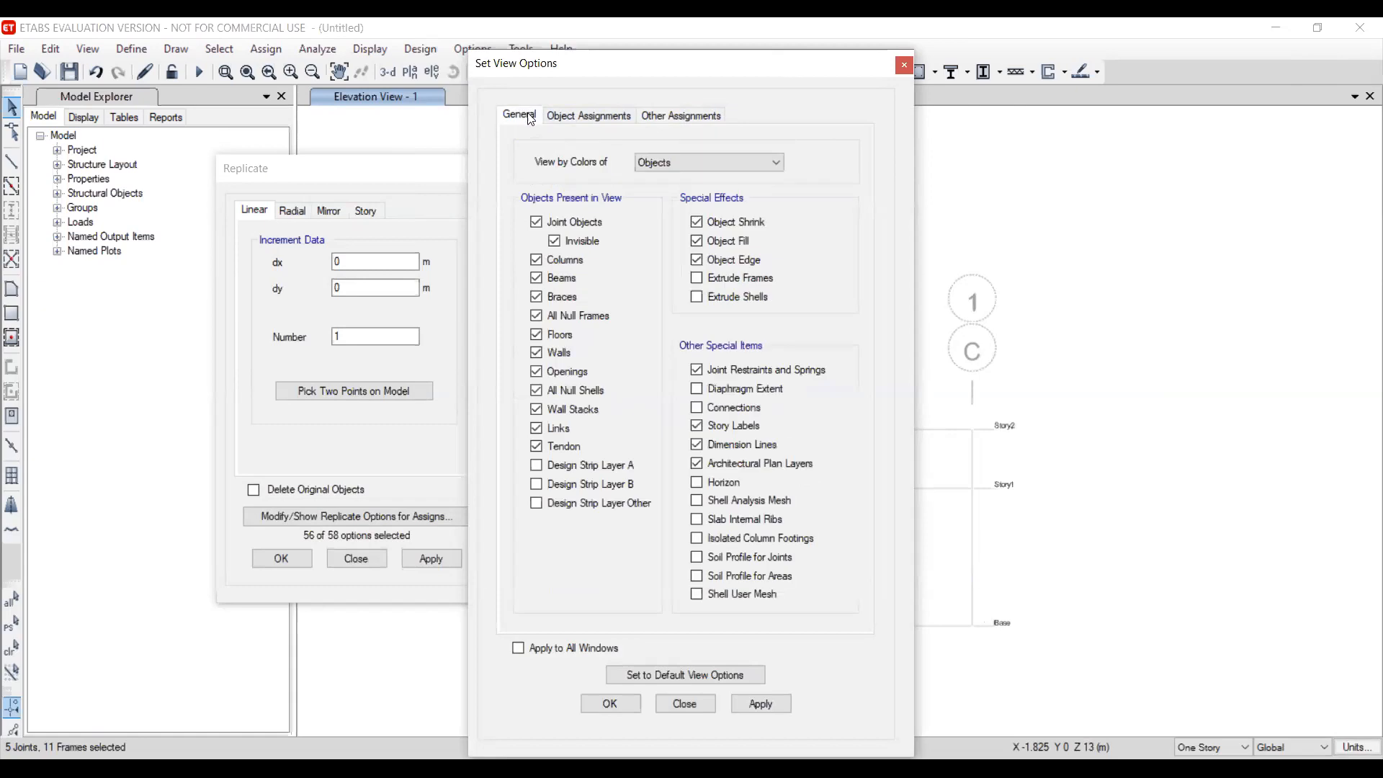
pyautogui.click(737, 375)
pyautogui.click(760, 709)
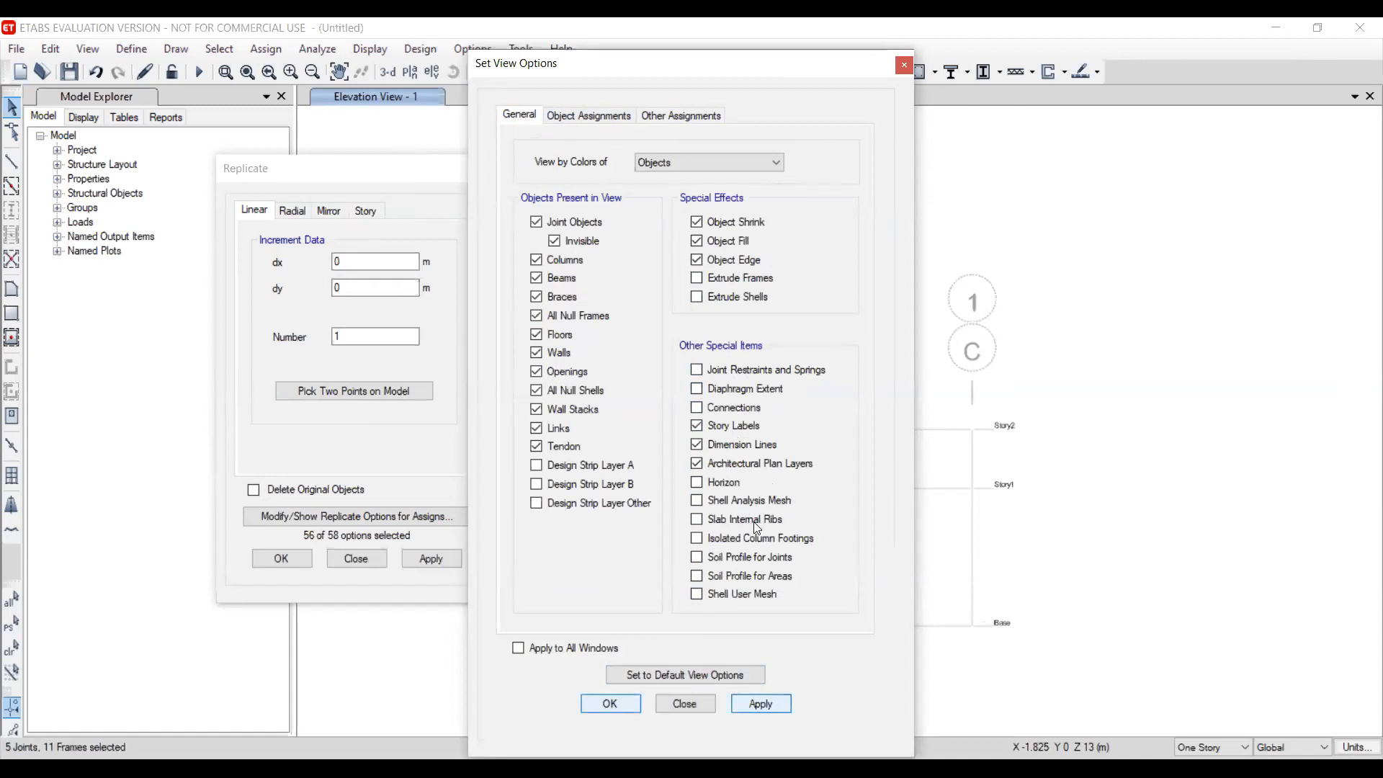
pyautogui.press('Escape')
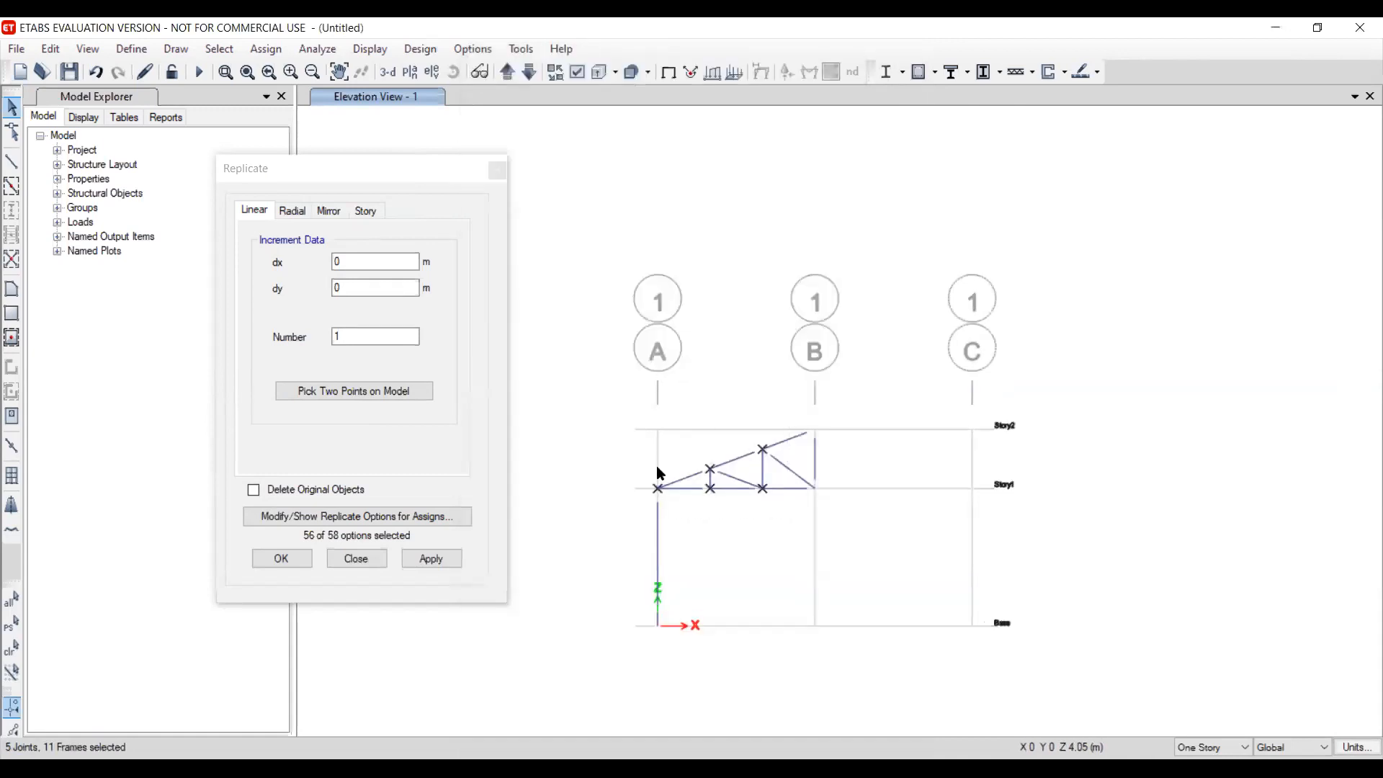
pyautogui.scroll(3, 657, 468)
pyautogui.scroll(-3, 719, 391)
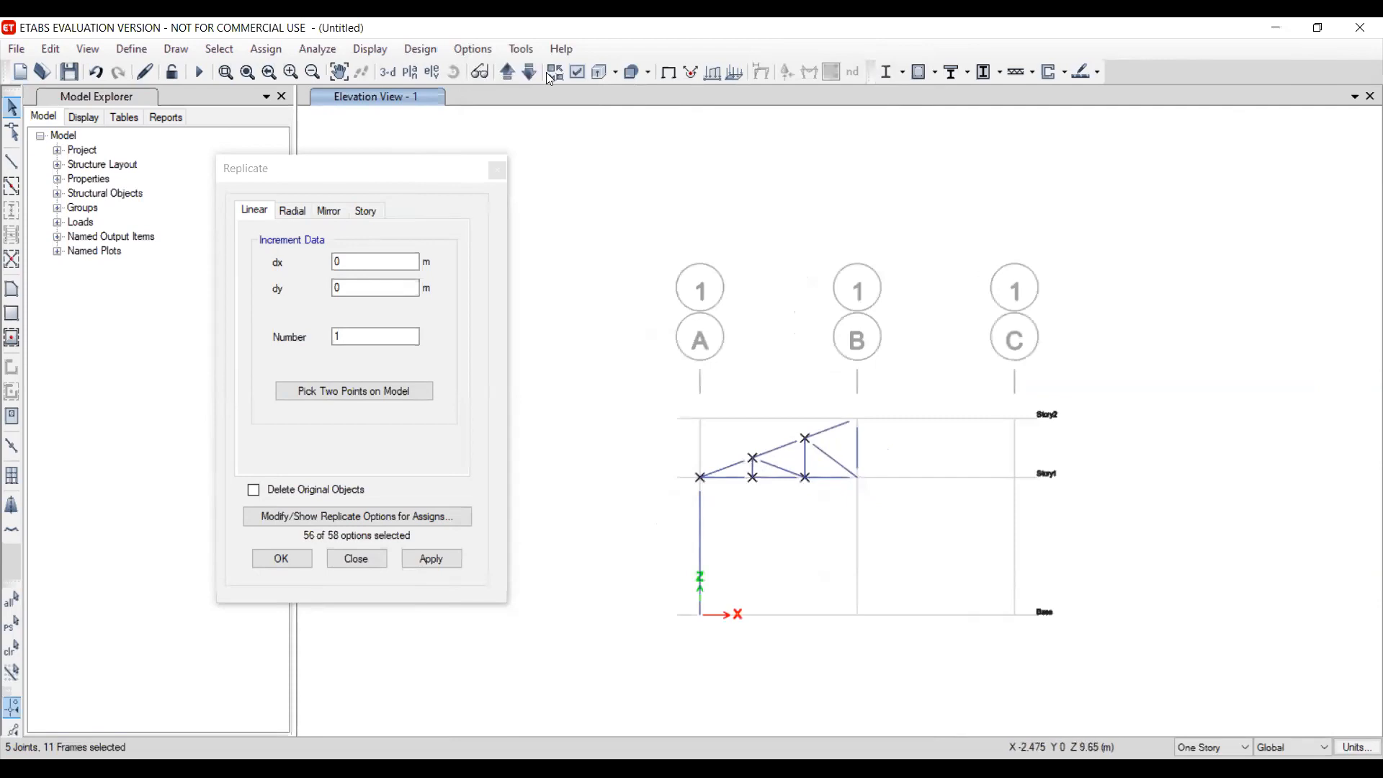
# Show Joint Restraints and Springs again in the elevation's view options
pyautogui.click(579, 72)
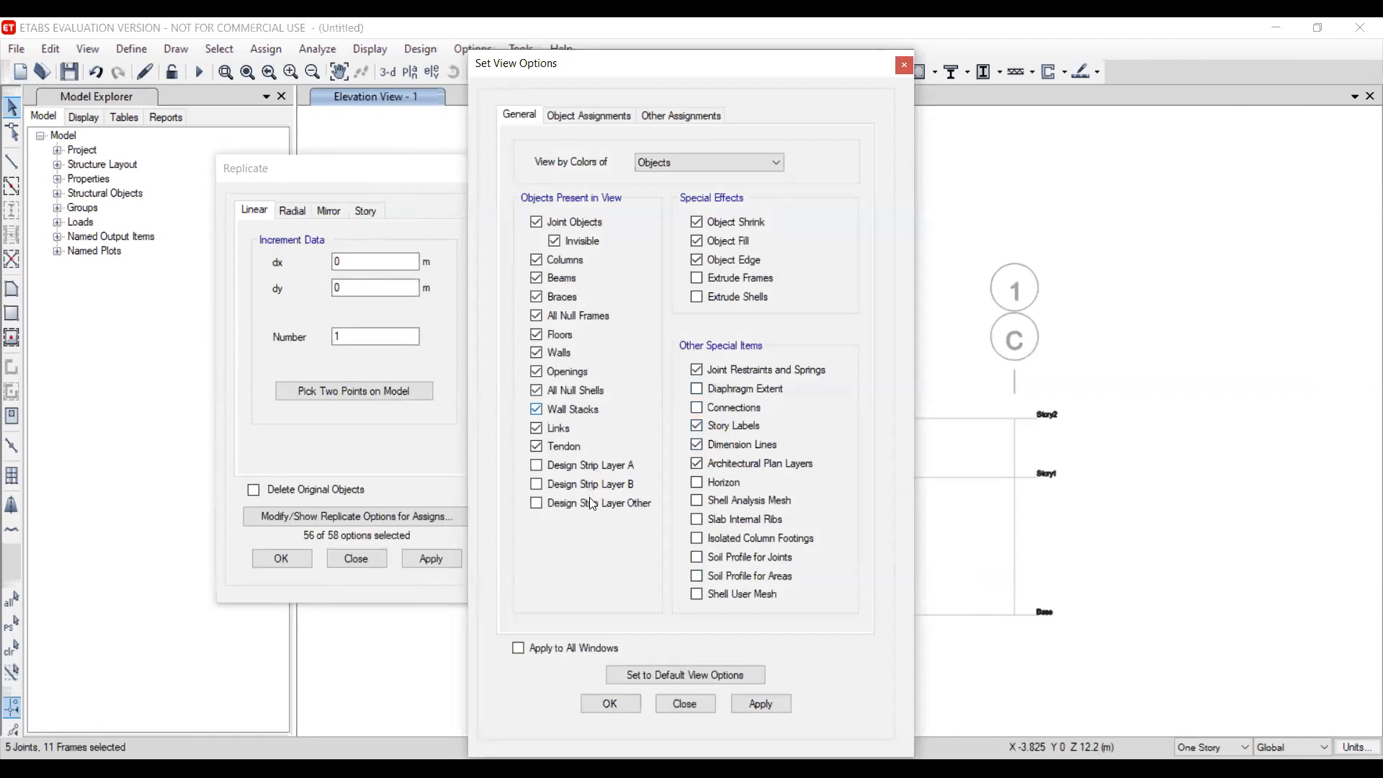
pyautogui.click(761, 704)
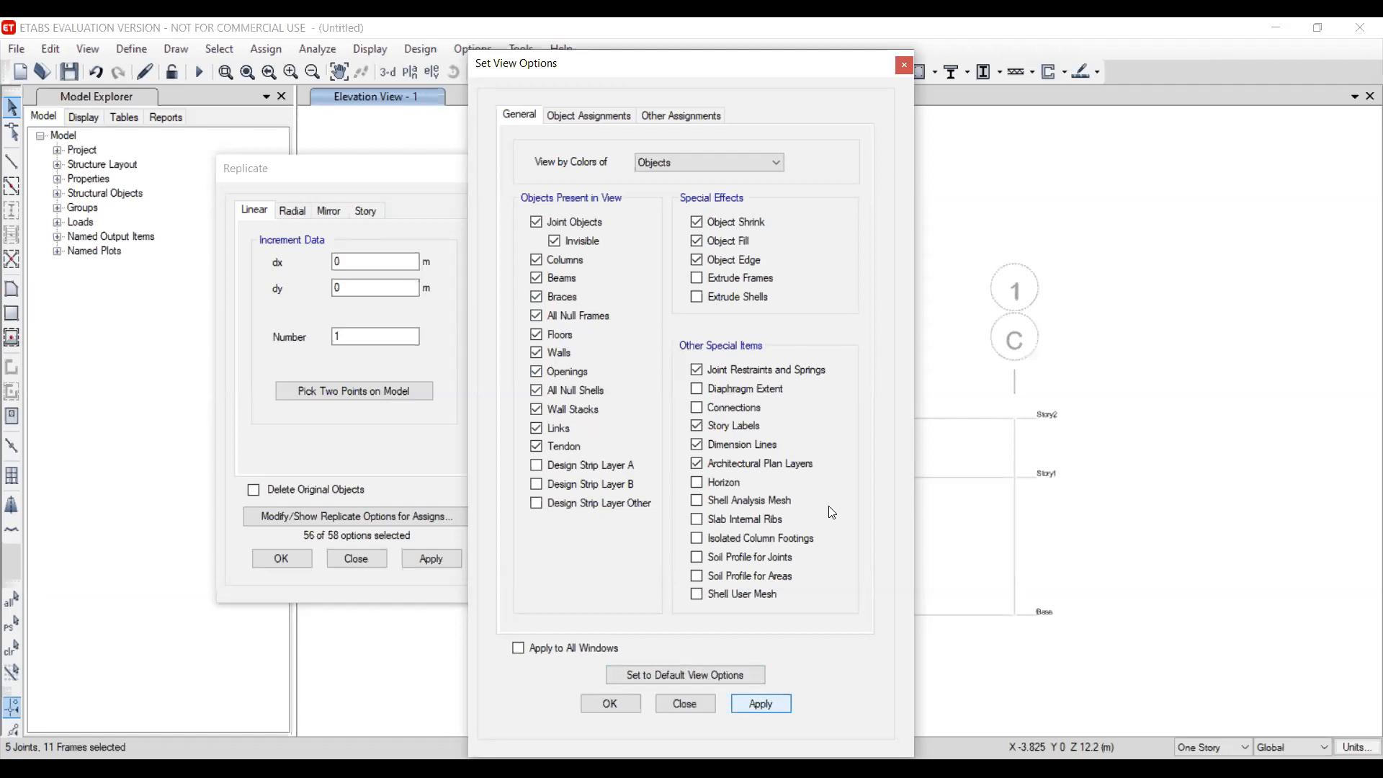
pyautogui.press('Return')
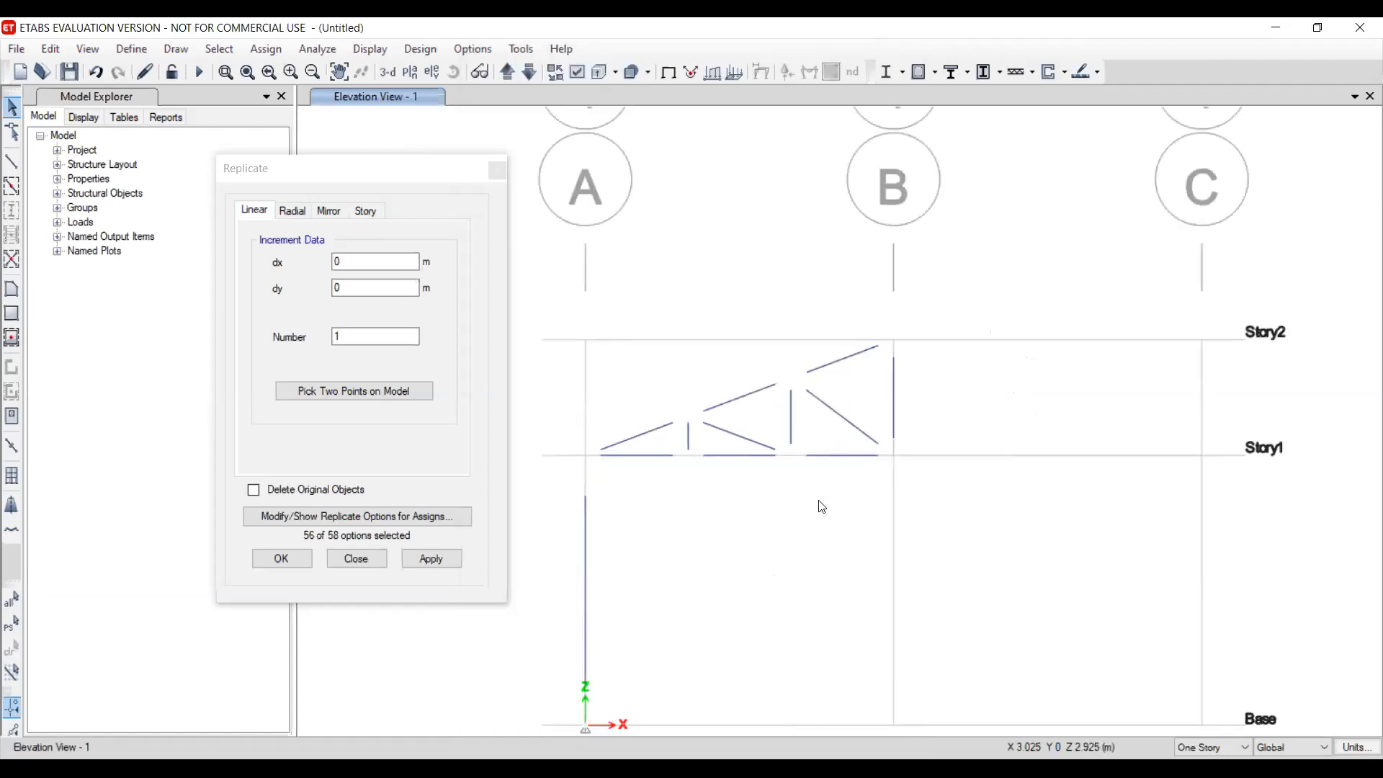
# Turn off Object Shrink in the elevation's view options so frames are drawn at full length
pyautogui.click(576, 75)
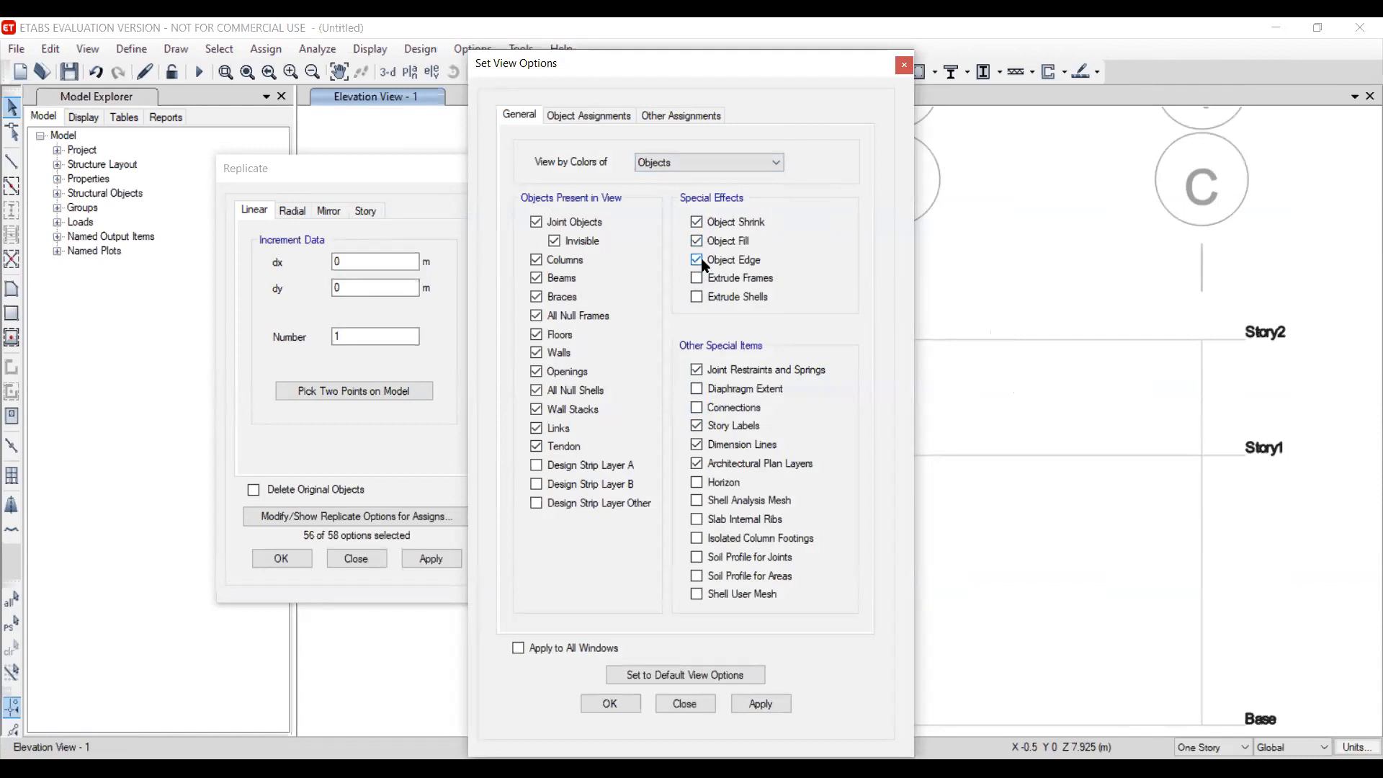
pyautogui.click(696, 221)
pyautogui.click(760, 704)
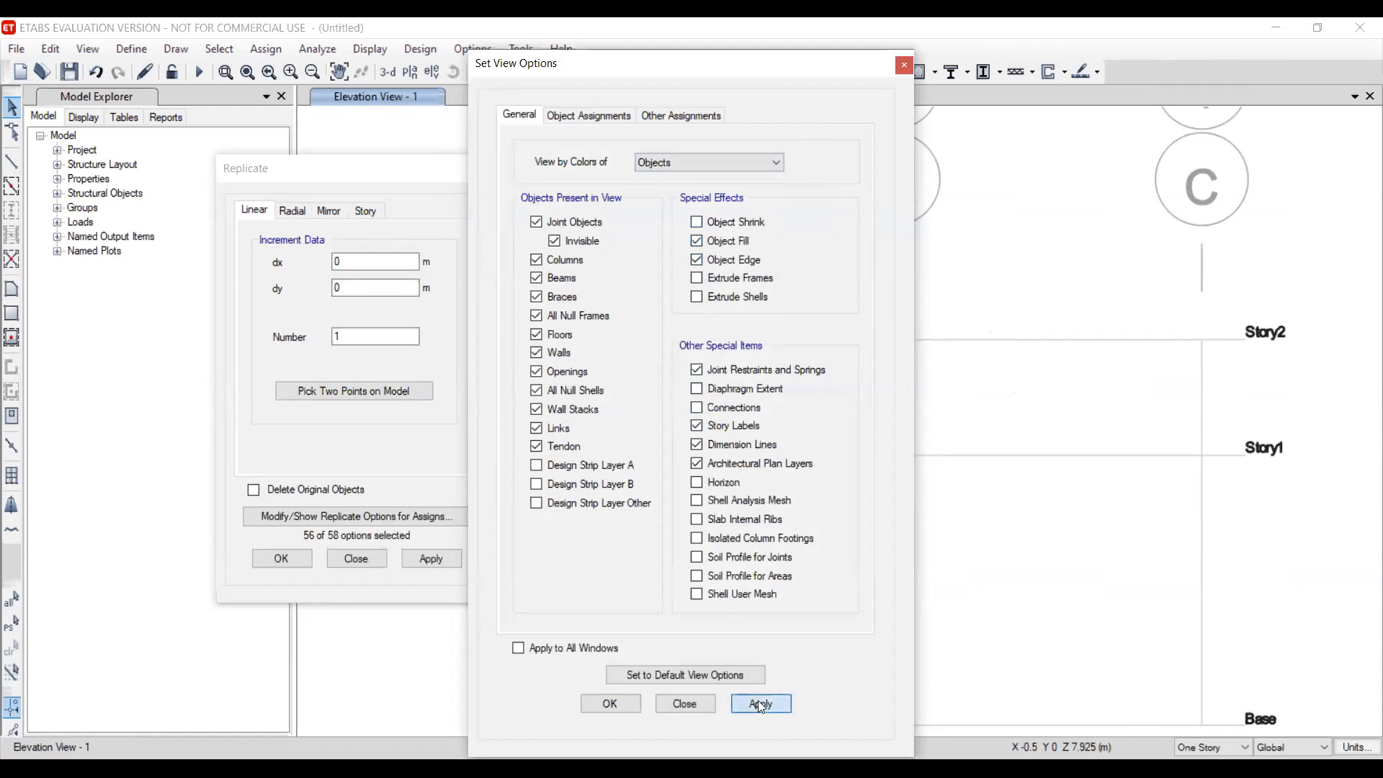
pyautogui.click(609, 704)
# Select the column and half-truss members between grids A and B in the elevation, leaving out the vertical at grid B
pyautogui.moveTo(785, 512); pyautogui.dragTo(655, 307)
pyautogui.moveTo(740, 469); pyautogui.dragTo(861, 441, button='middle')
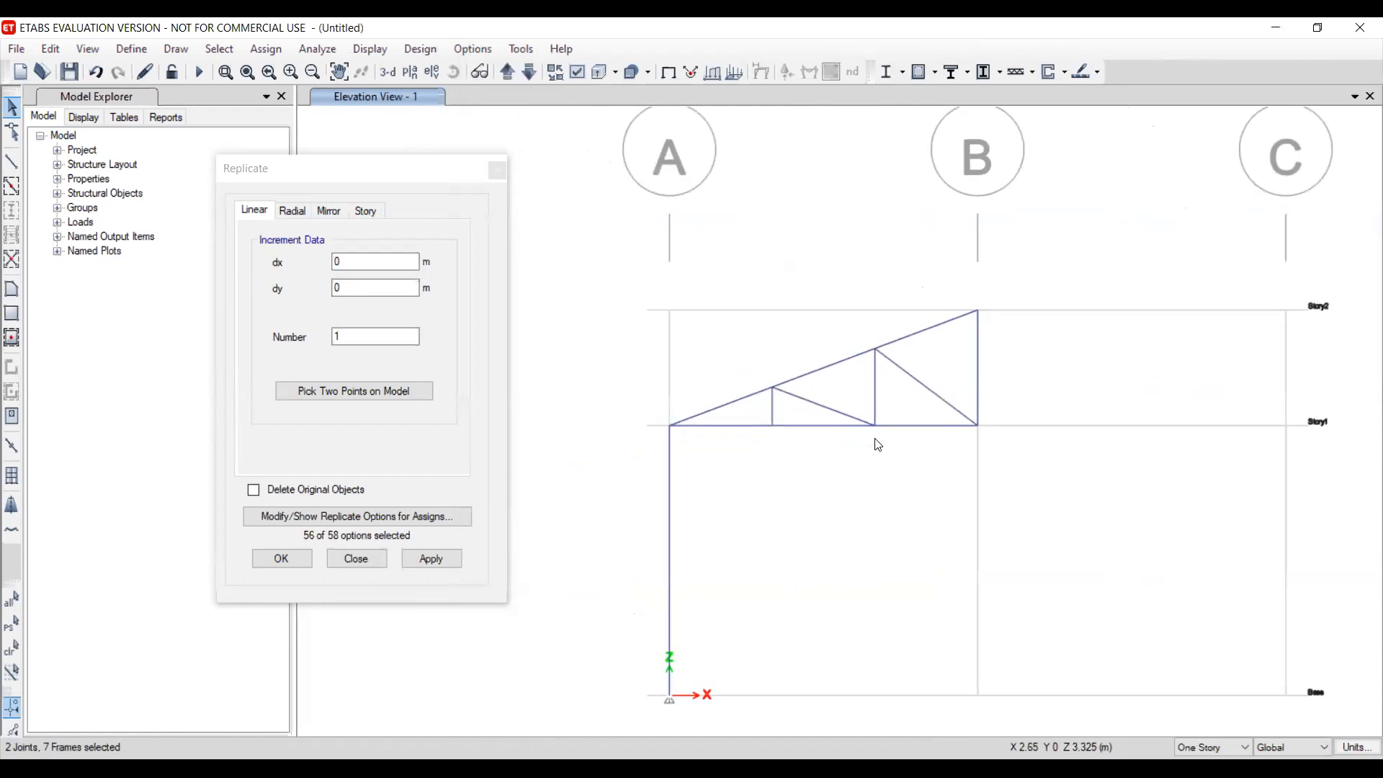
pyautogui.moveTo(958, 486); pyautogui.dragTo(599, 263)
pyautogui.moveTo(763, 585); pyautogui.dragTo(568, 374)
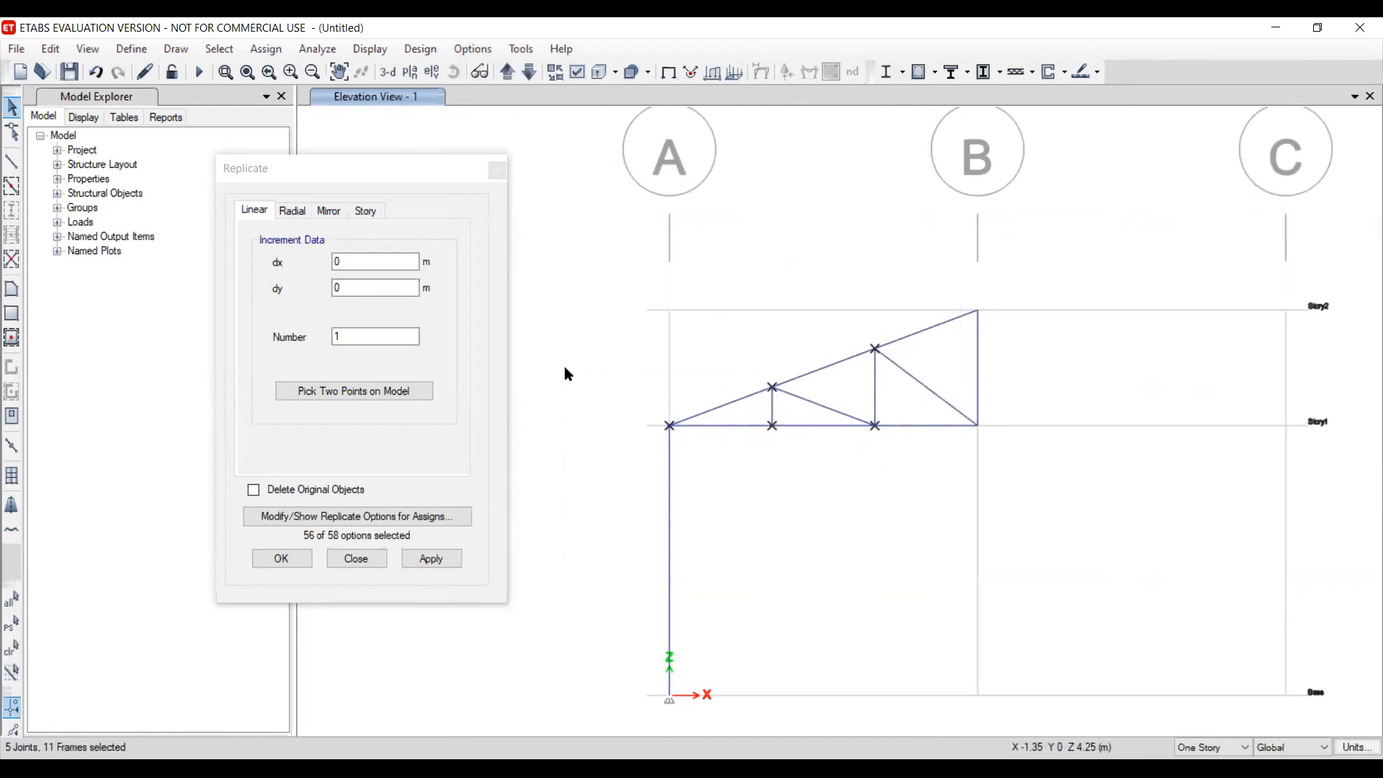
pyautogui.moveTo(909, 626); pyautogui.dragTo(584, 244)
pyautogui.moveTo(937, 677); pyautogui.dragTo(575, 277)
# Switch the replication type to Mirror and display the Story1 plan view
pyautogui.click(286, 212)
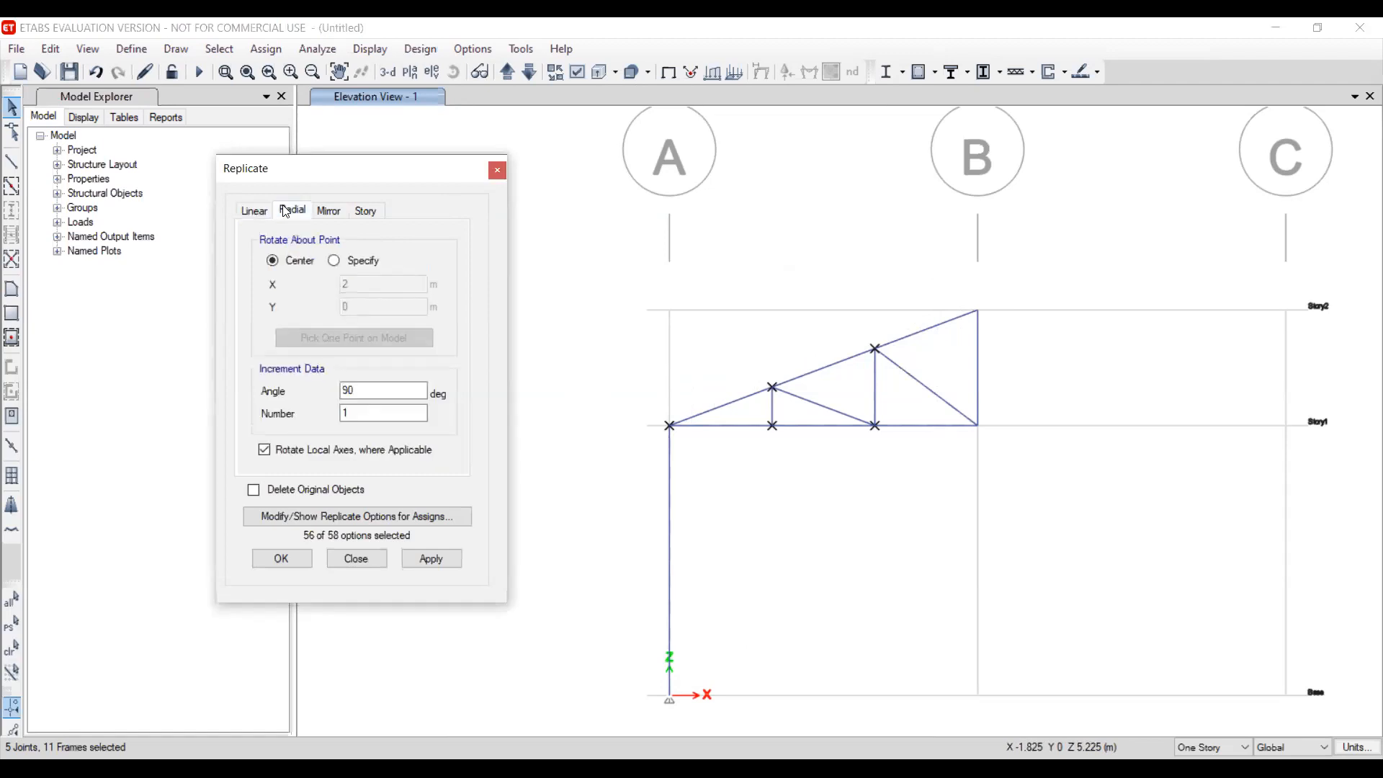
pyautogui.click(334, 216)
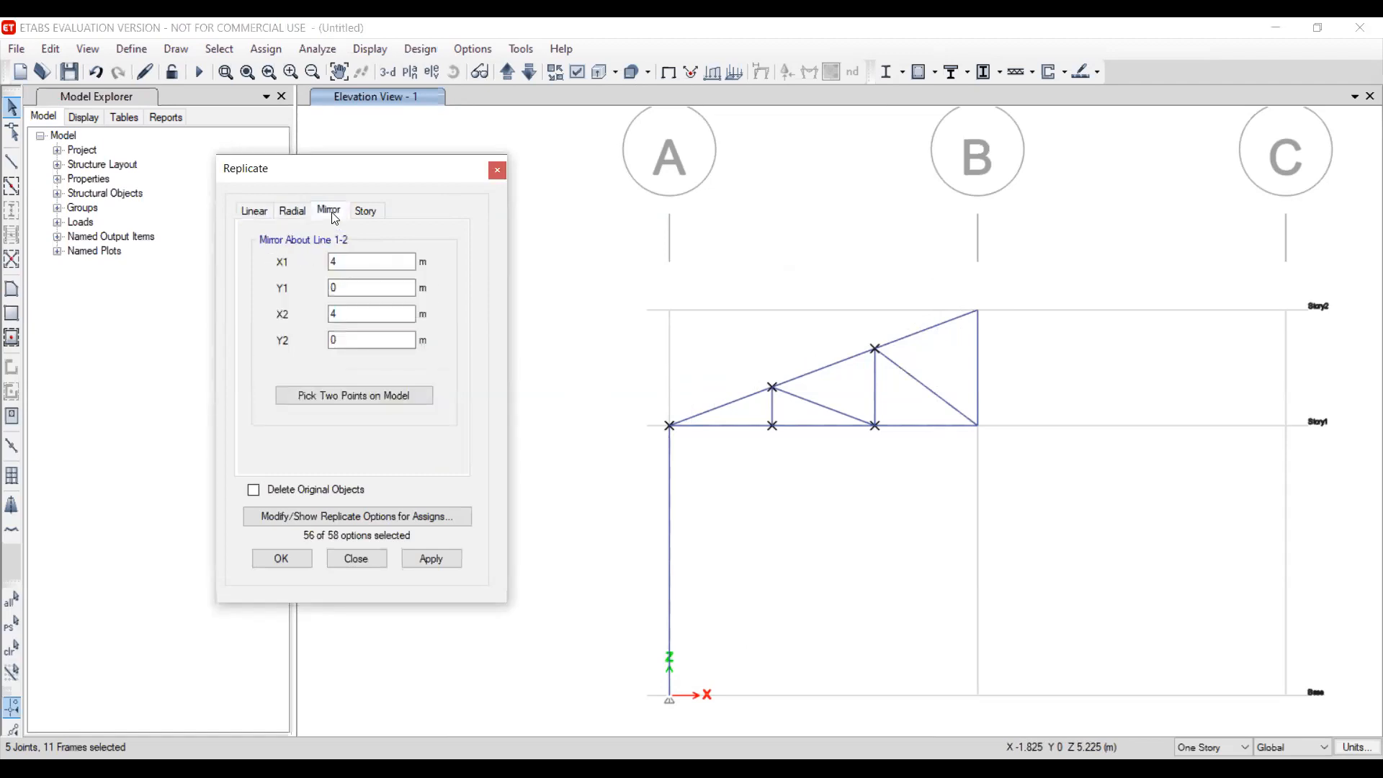
pyautogui.click(409, 73)
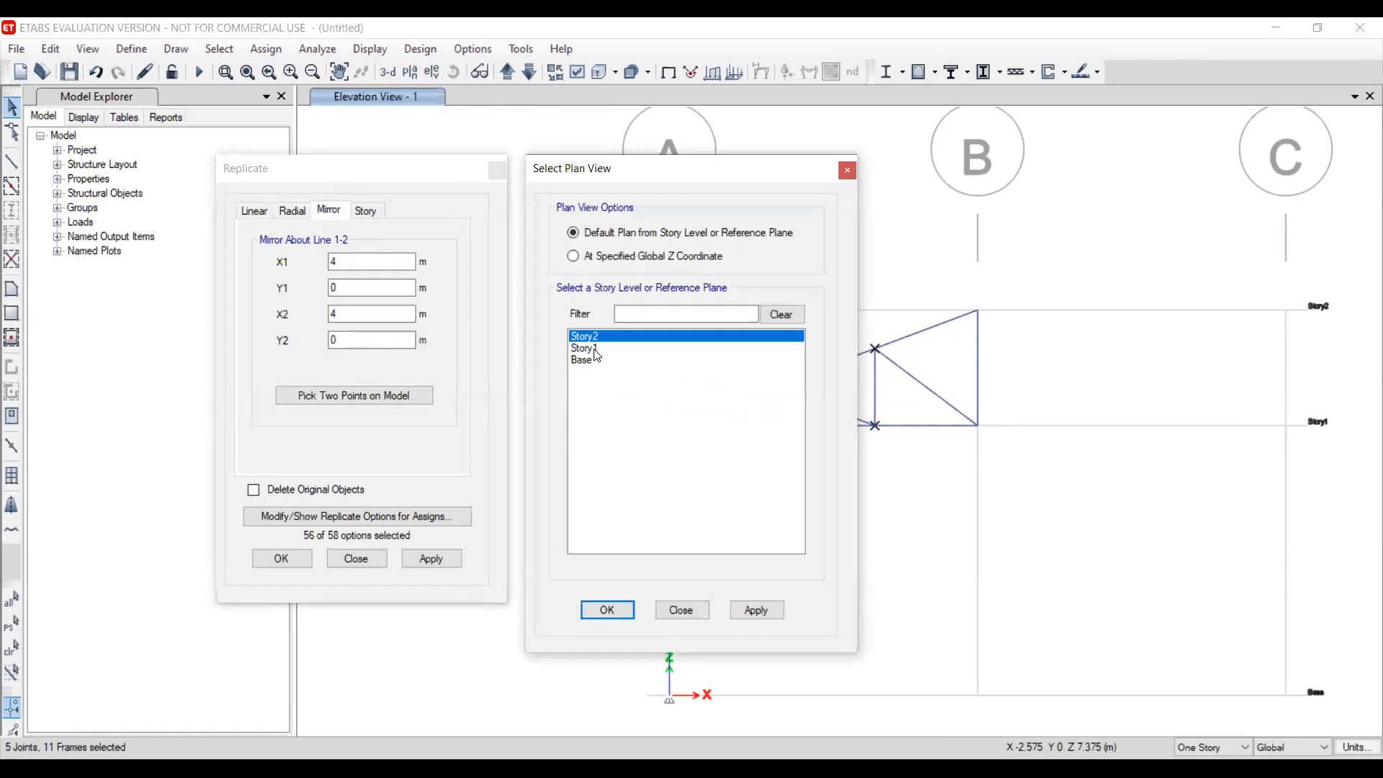
pyautogui.click(595, 349)
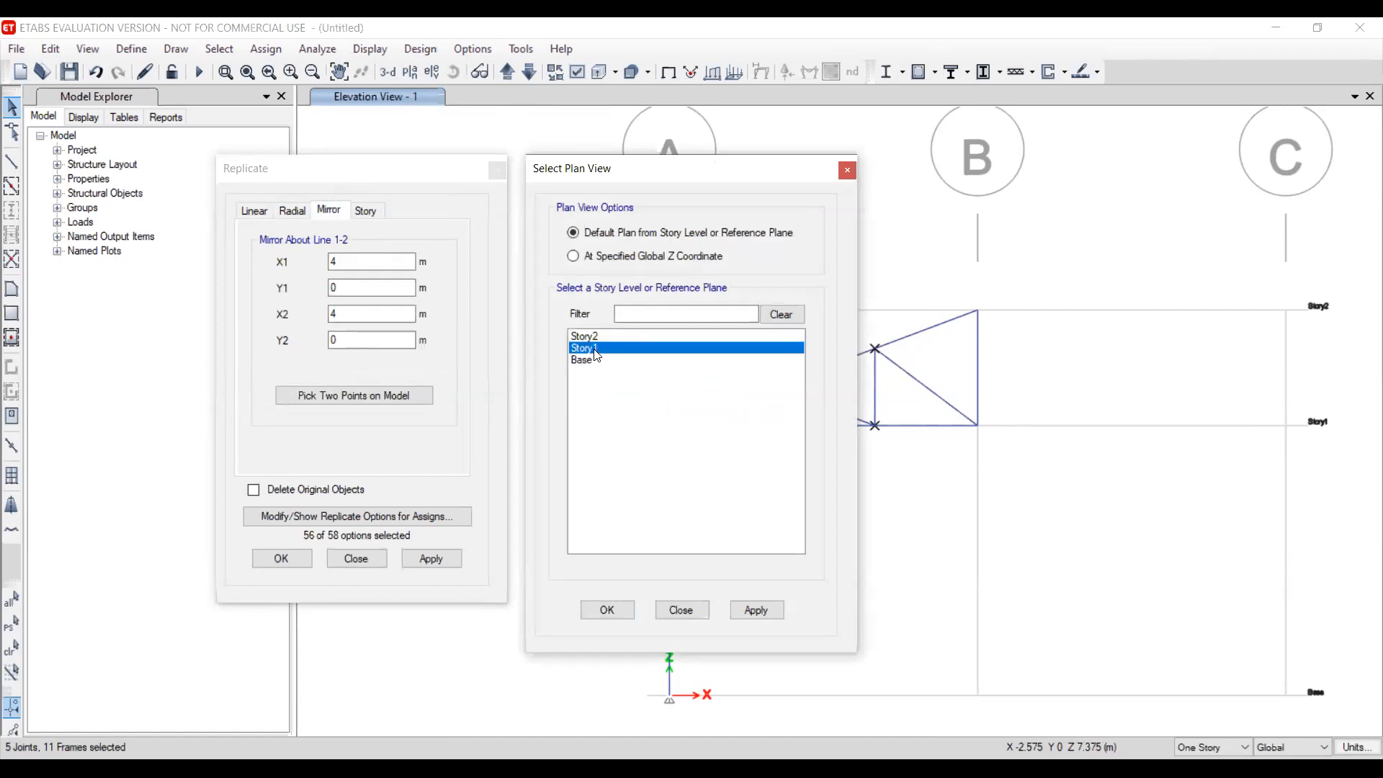
pyautogui.click(757, 610)
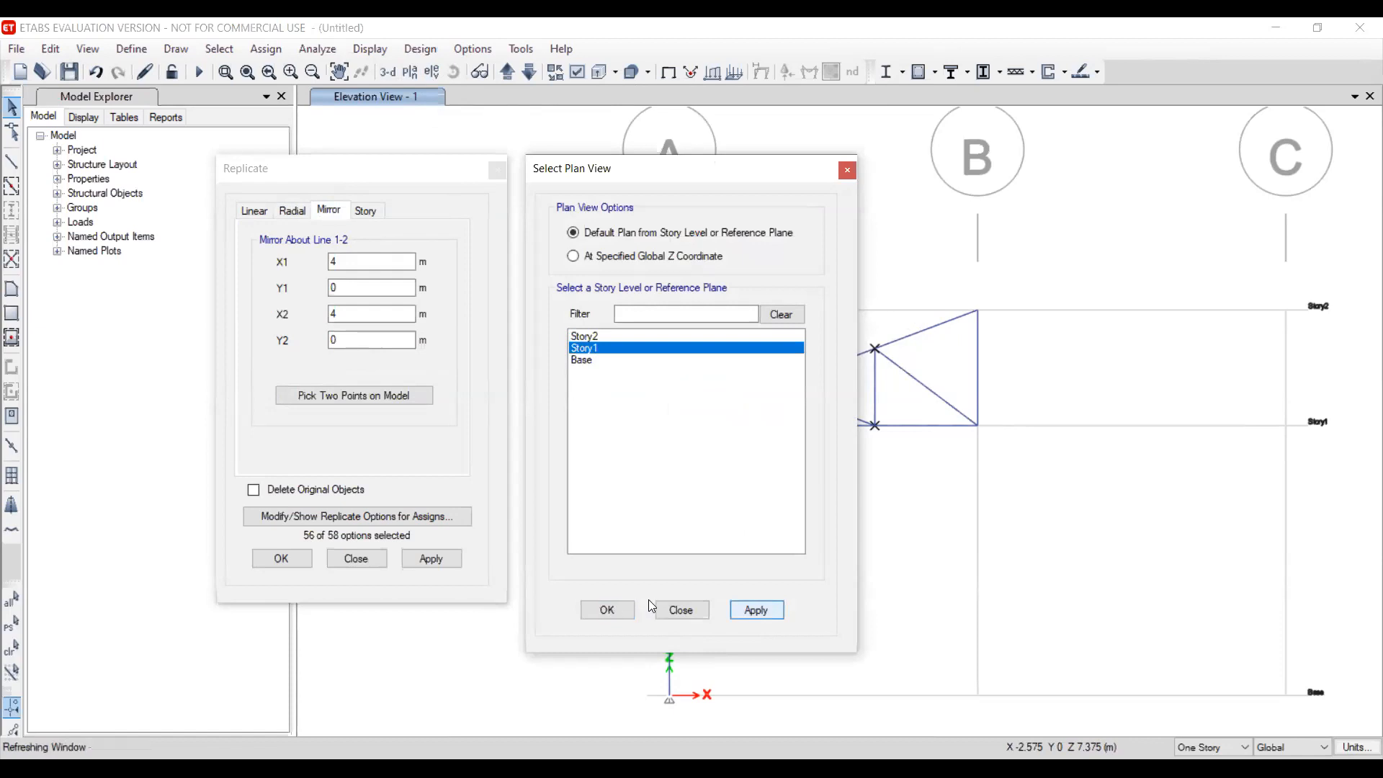
pyautogui.click(734, 618)
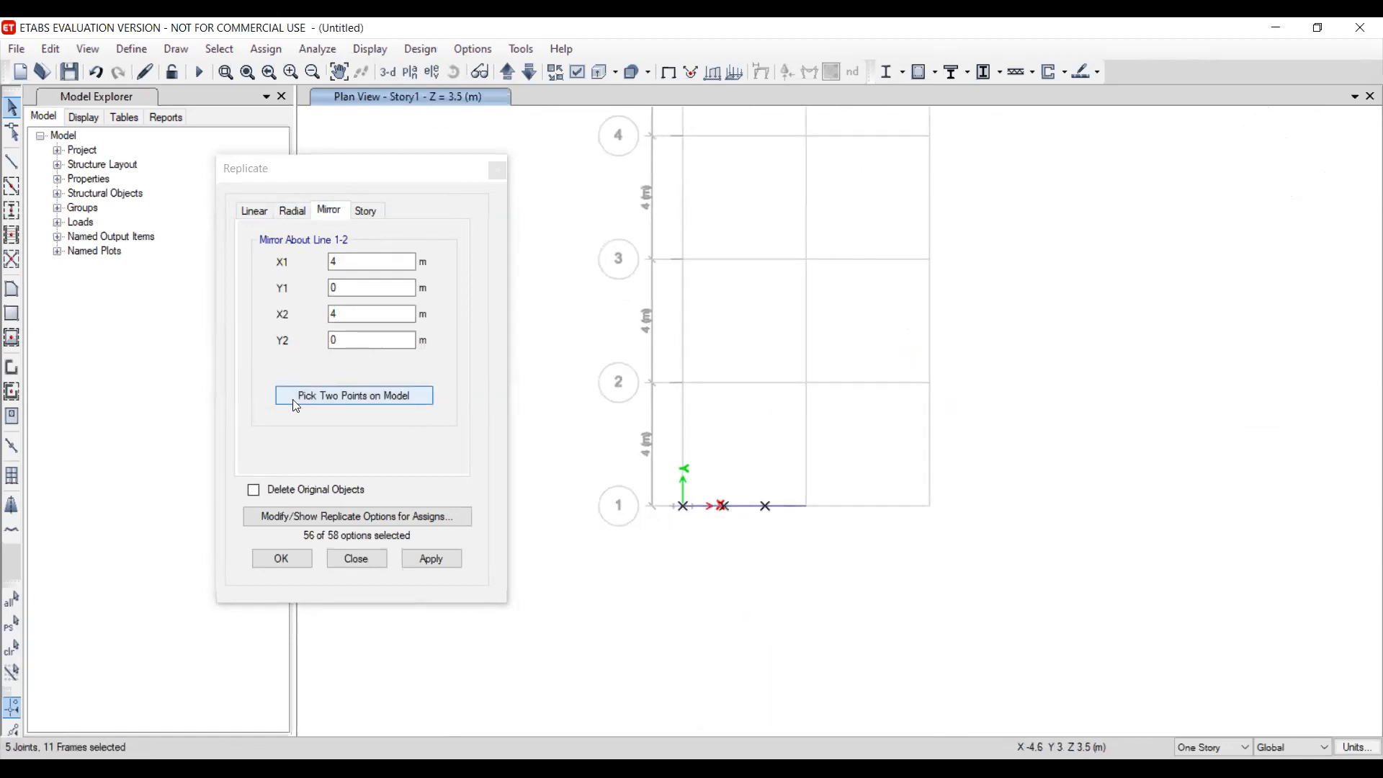
# Mirror the selected members about grid line B, using grid points B1 (4, 0) and B2 (4, 4) as the mirror line
pyautogui.click(338, 400)
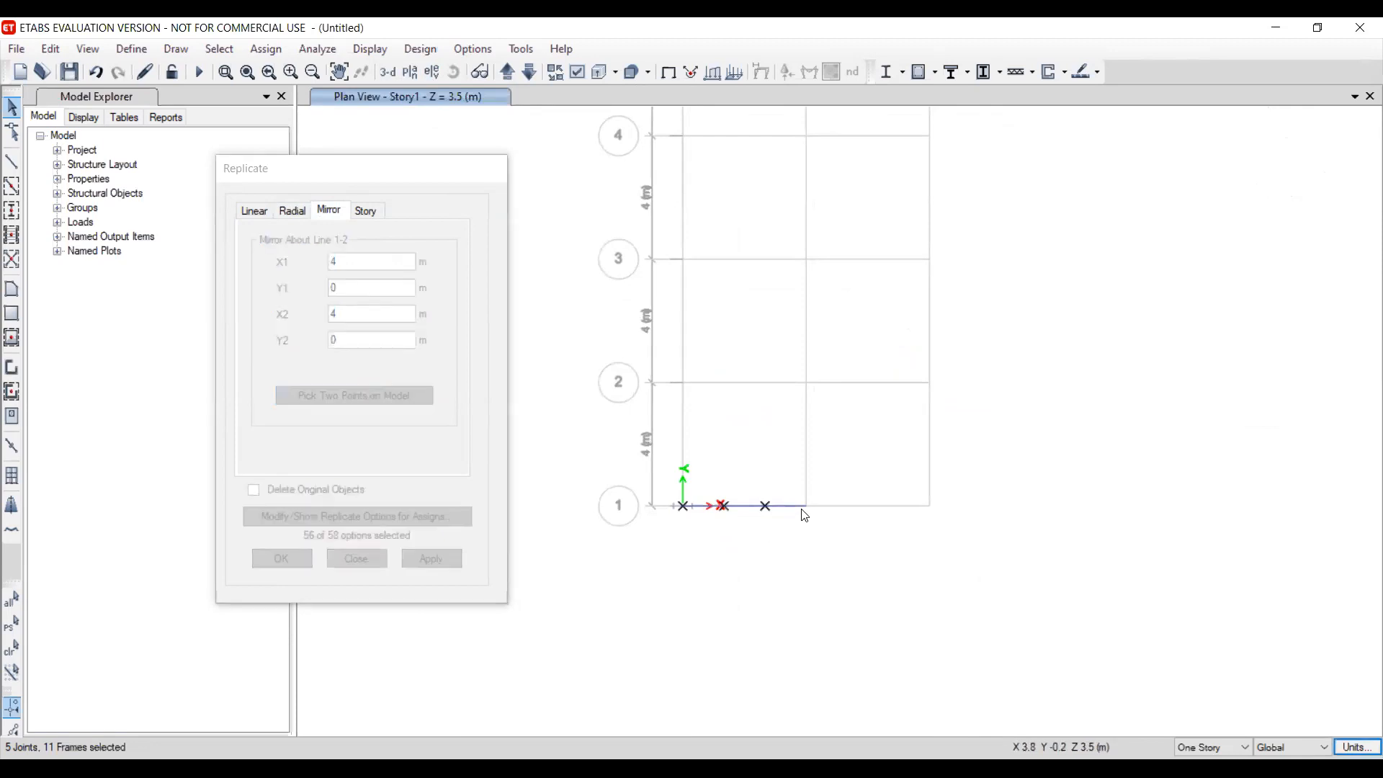
pyautogui.click(807, 506)
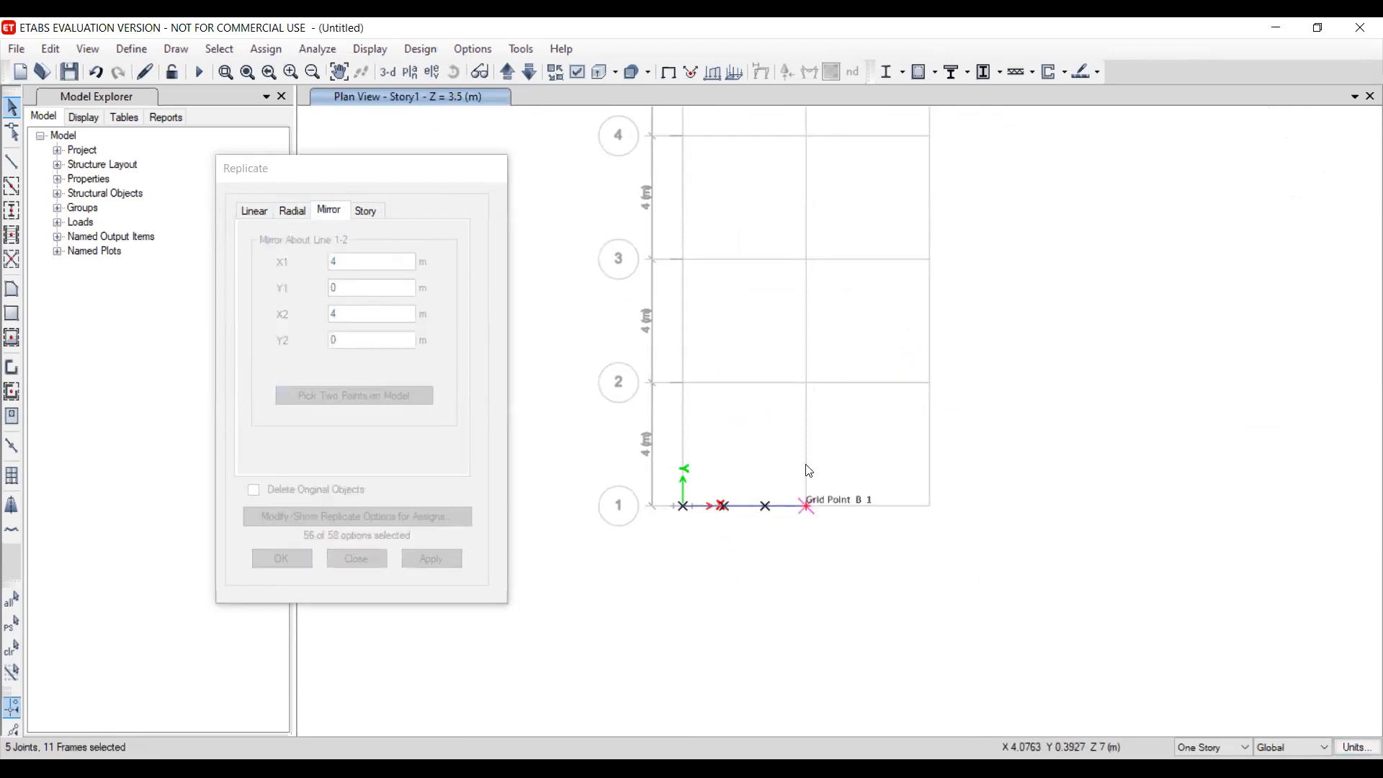
pyautogui.click(806, 382)
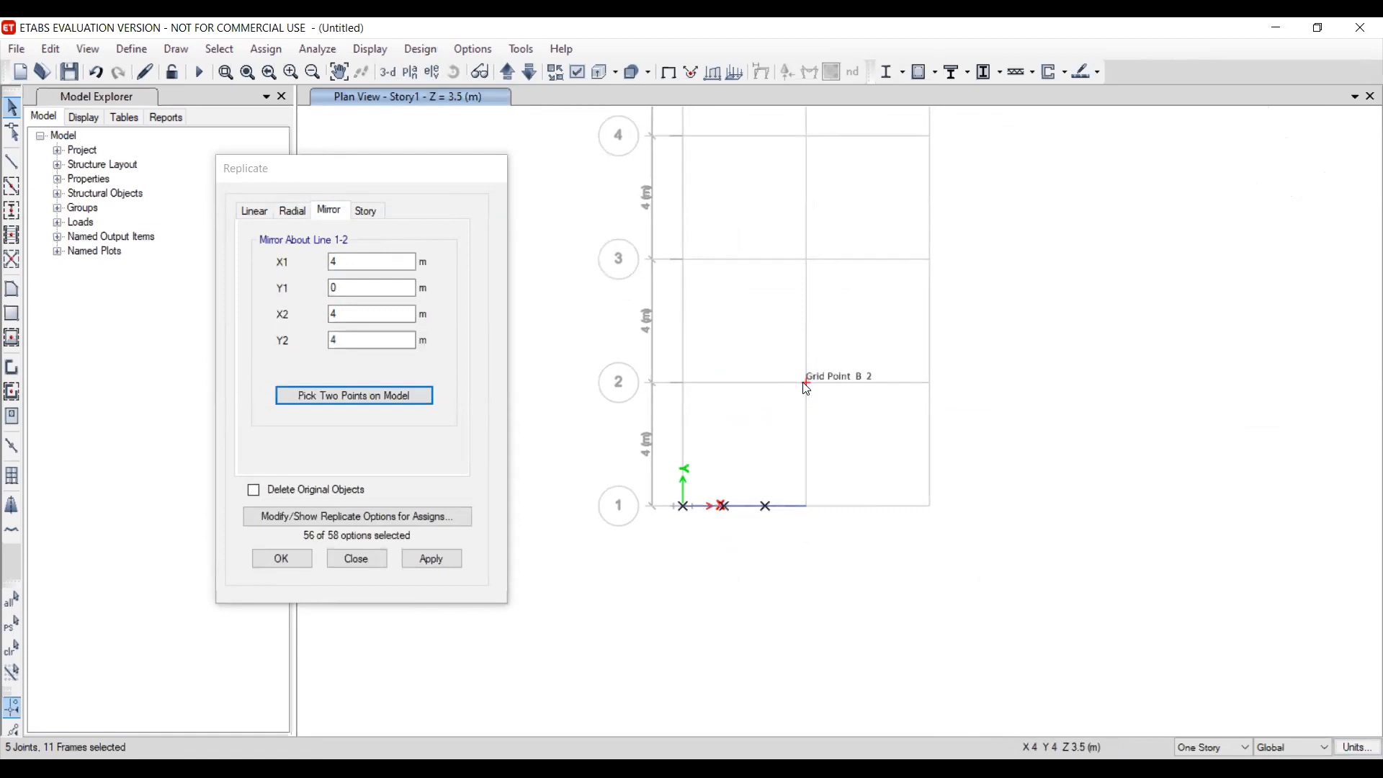
pyautogui.scroll(-2, 804, 443)
pyautogui.scroll(2, 807, 456)
pyautogui.scroll(2, 807, 457)
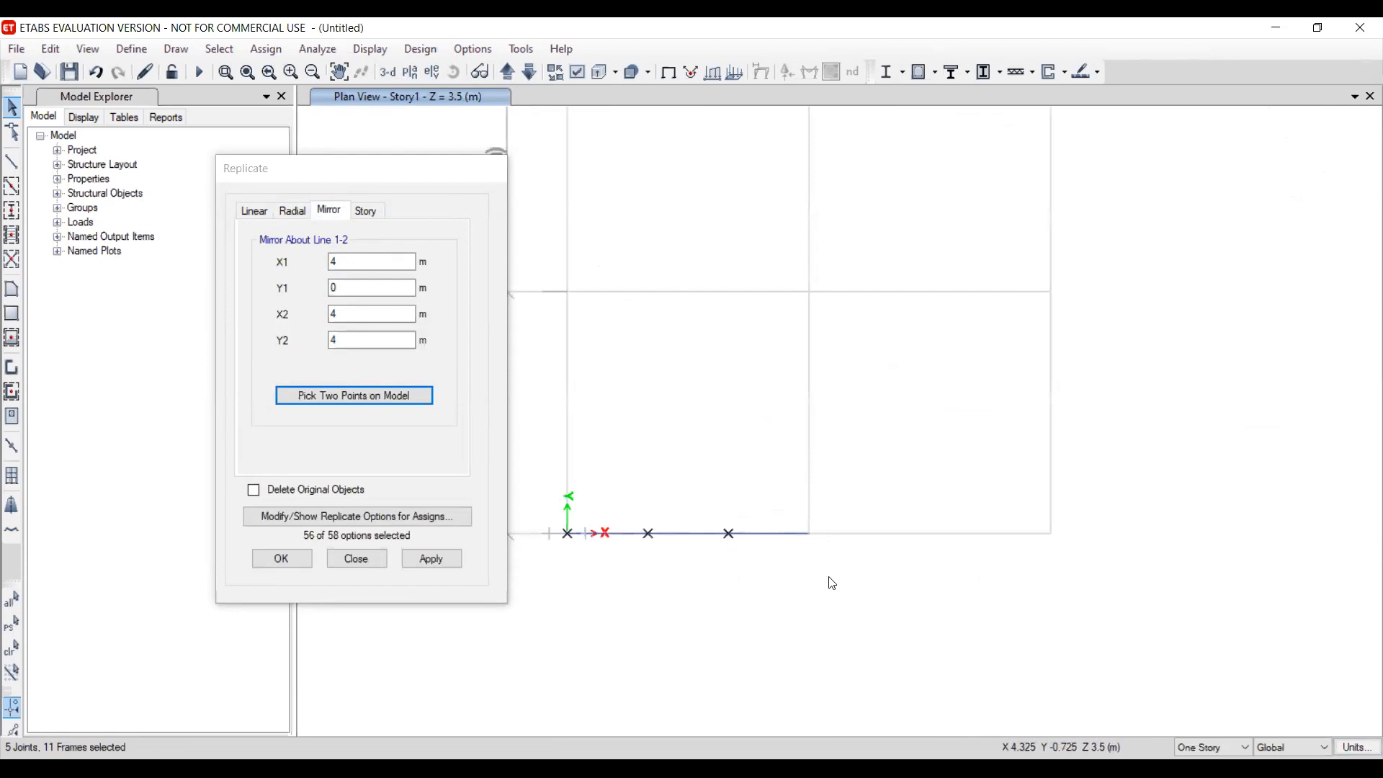
pyautogui.scroll(-2, 828, 577)
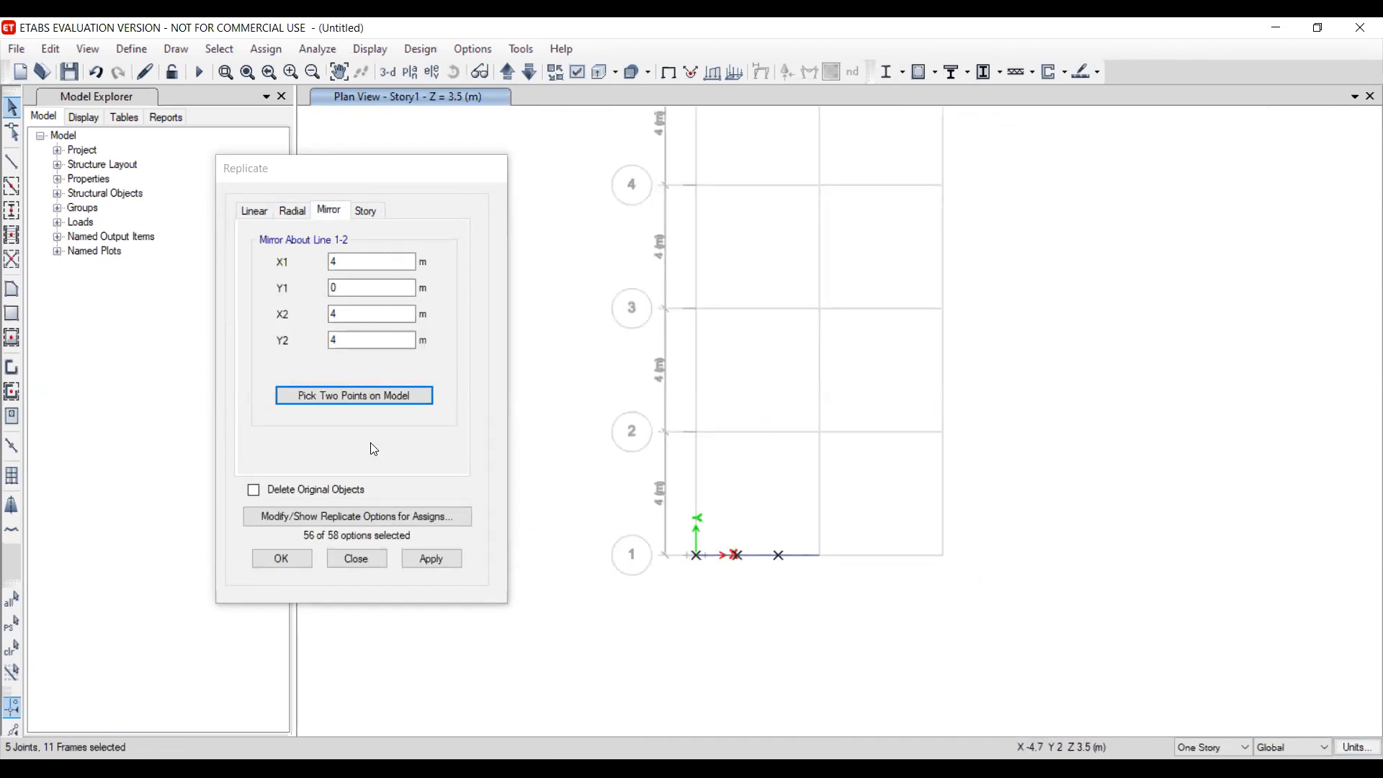
pyautogui.click(433, 564)
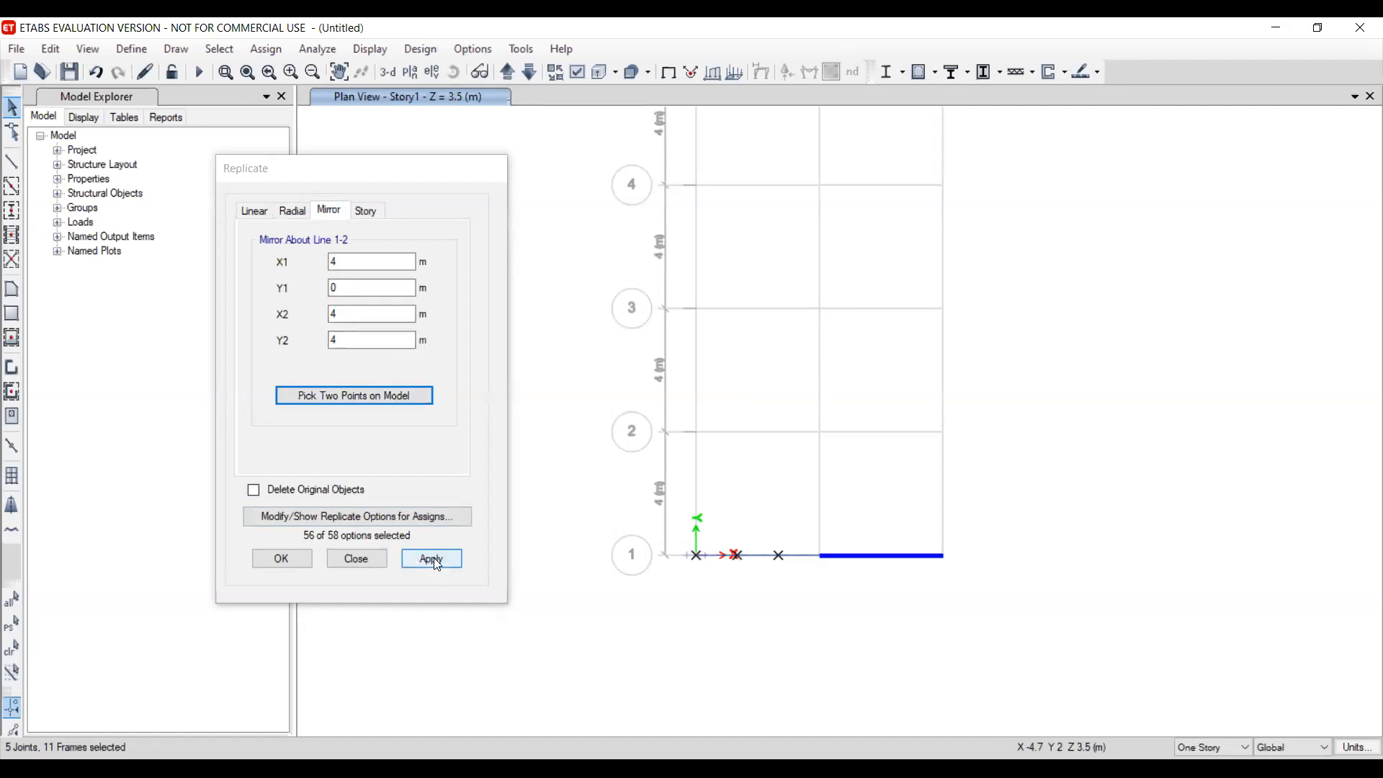
pyautogui.click(434, 557)
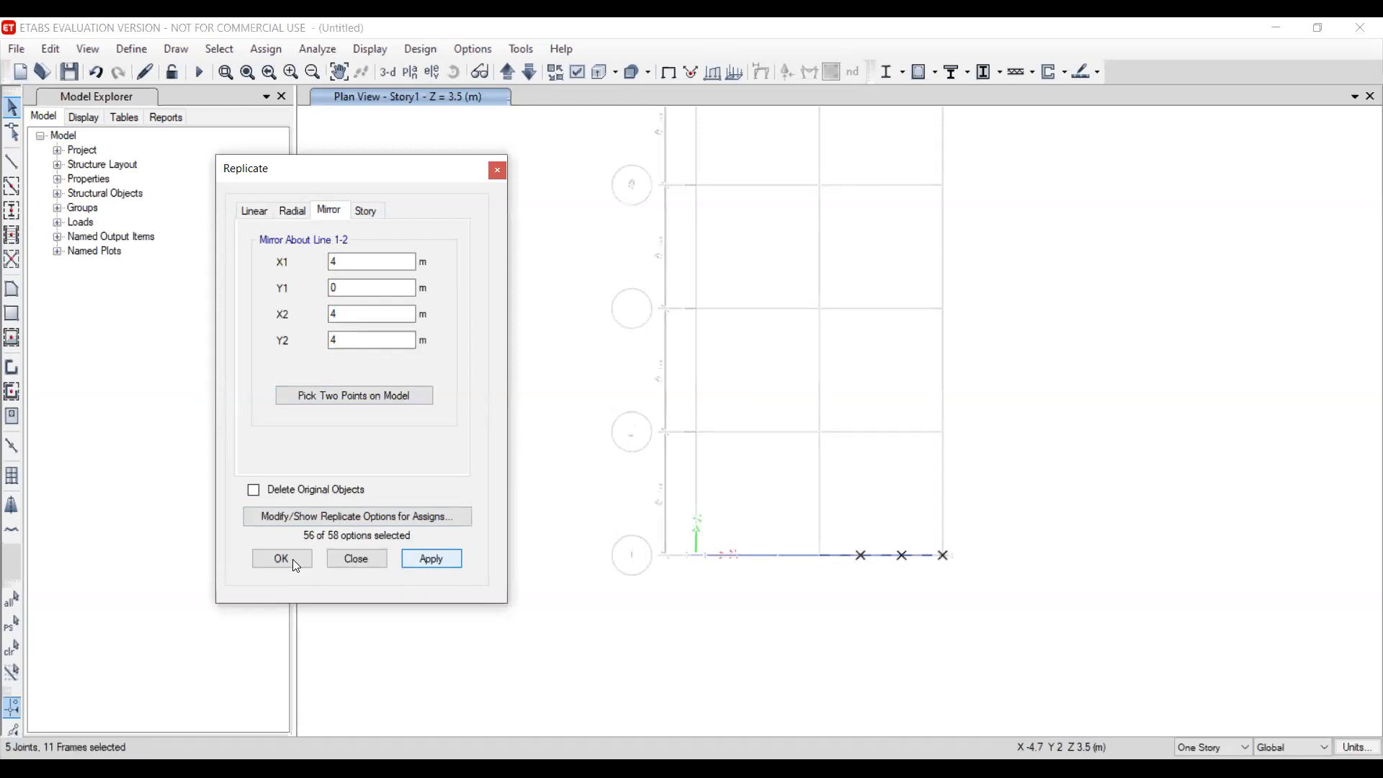
pyautogui.click(295, 566)
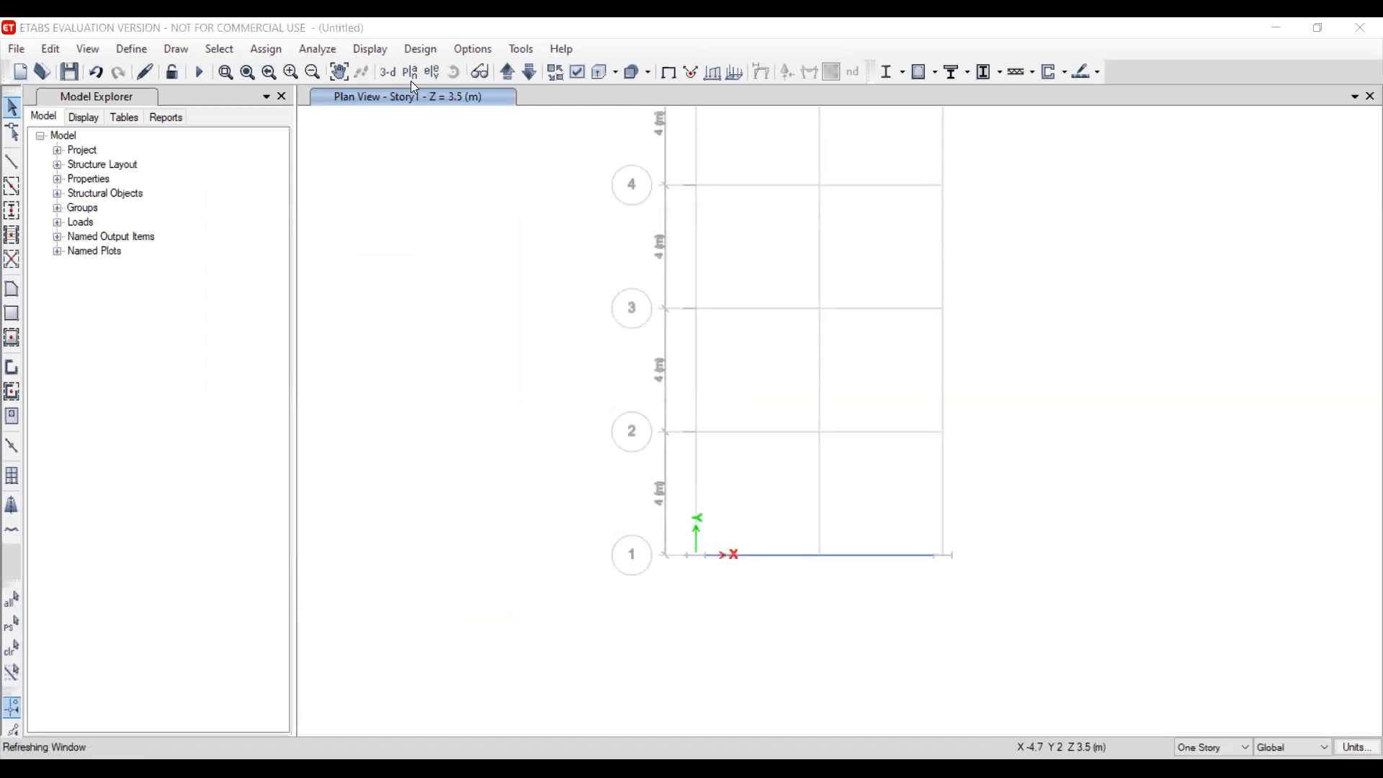
# Display the 3-D view and select the complete truss and both columns on grid line 1
pyautogui.click(388, 72)
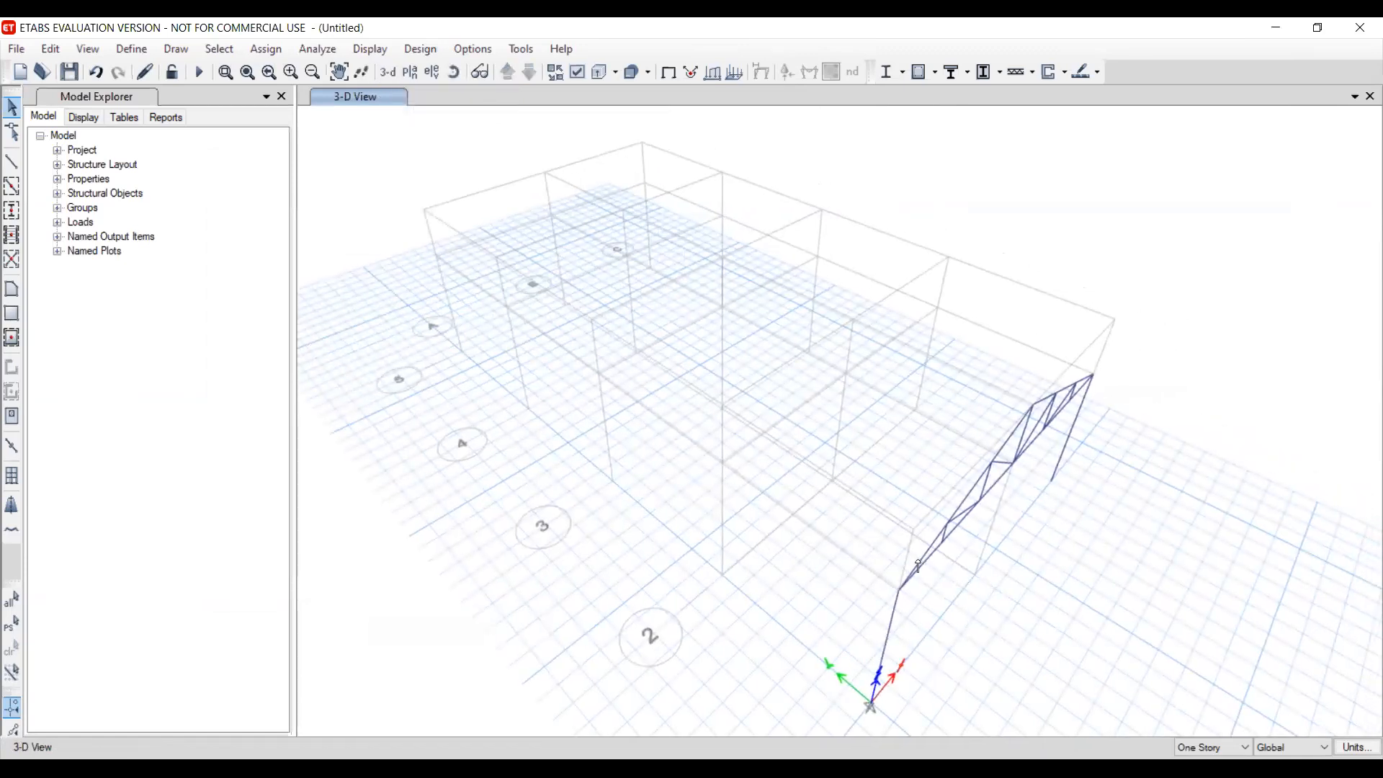
pyautogui.keyDown('shift'); pyautogui.moveTo(909, 542); pyautogui.dragTo(915, 508, button='middle'); pyautogui.keyUp('shift')
pyautogui.scroll(-5, 906, 511)
pyautogui.scroll(5, 907, 511)
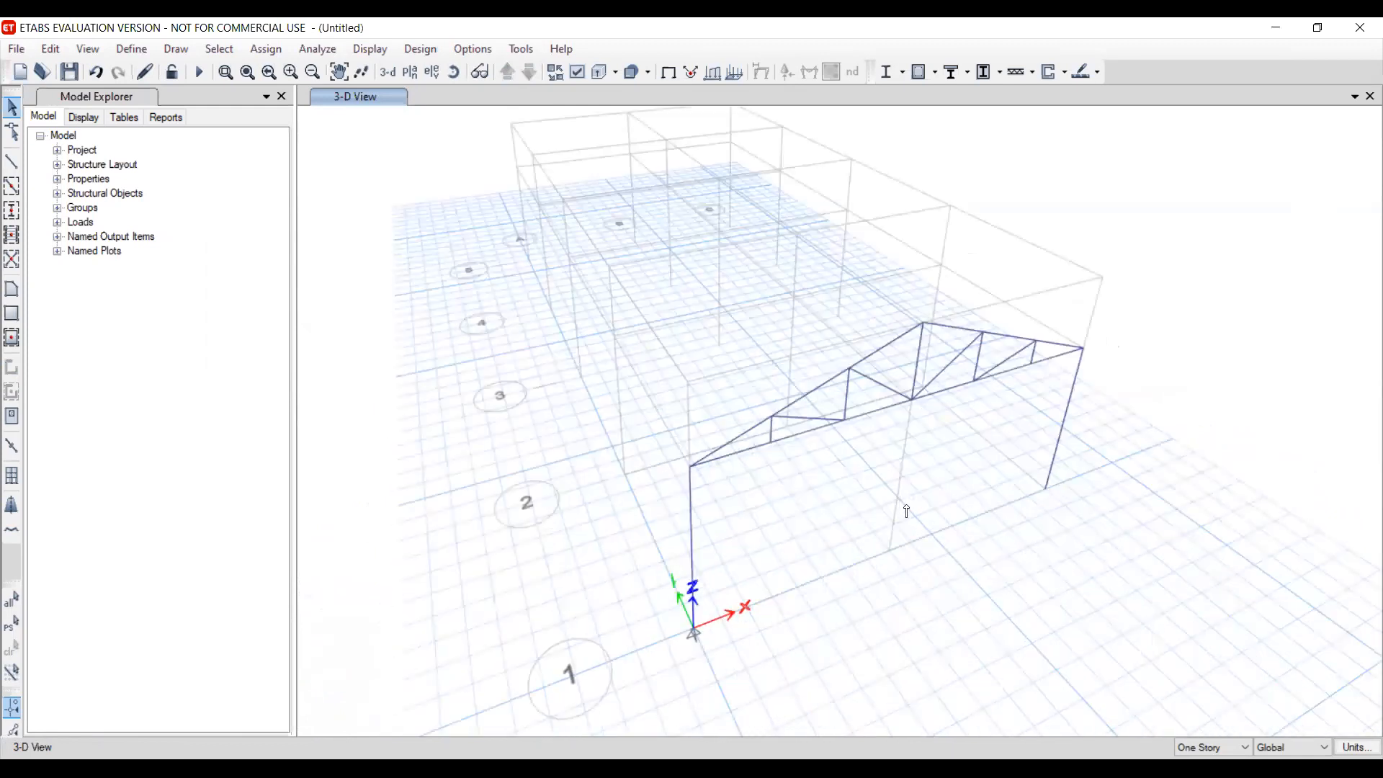
pyautogui.moveTo(578, 241); pyautogui.dragTo(1167, 681)
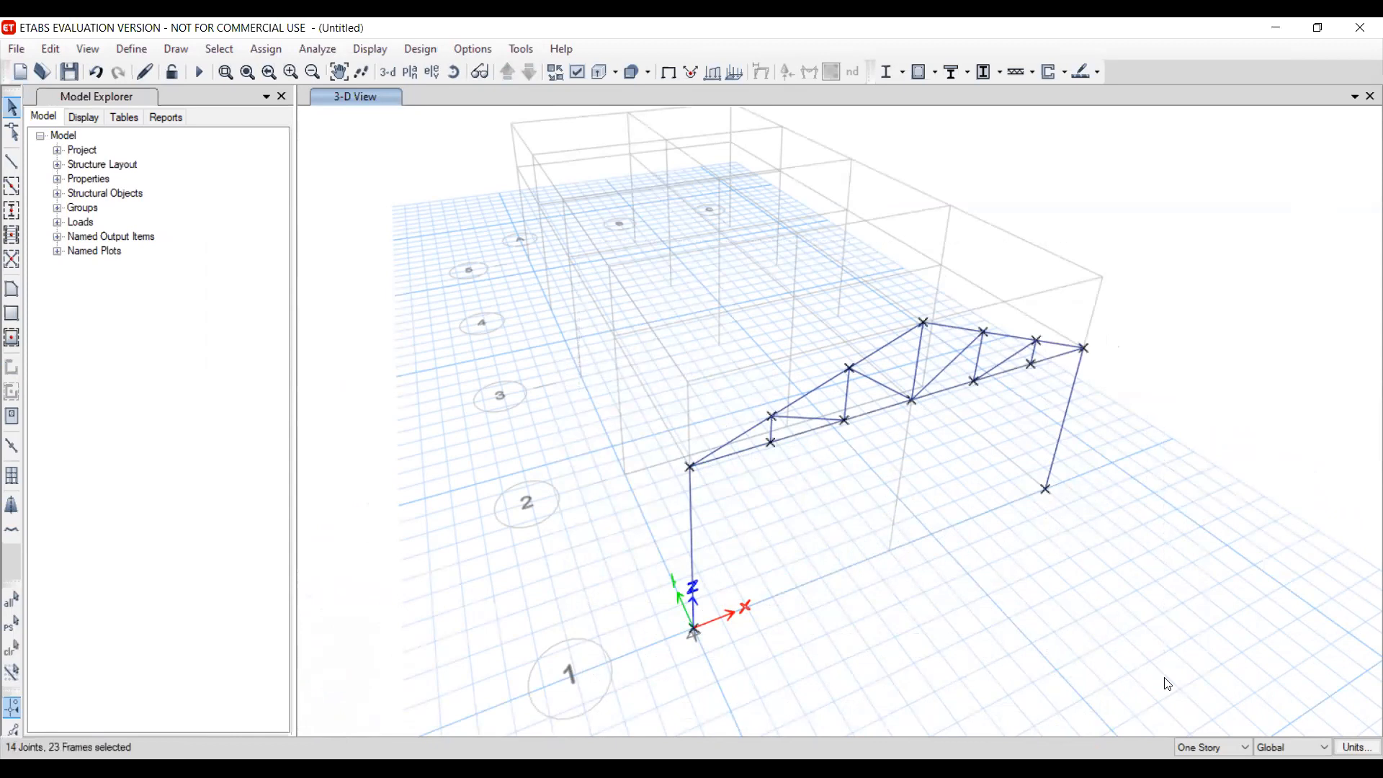
pyautogui.moveTo(769, 521); pyautogui.dragTo(523, 363, button='middle')
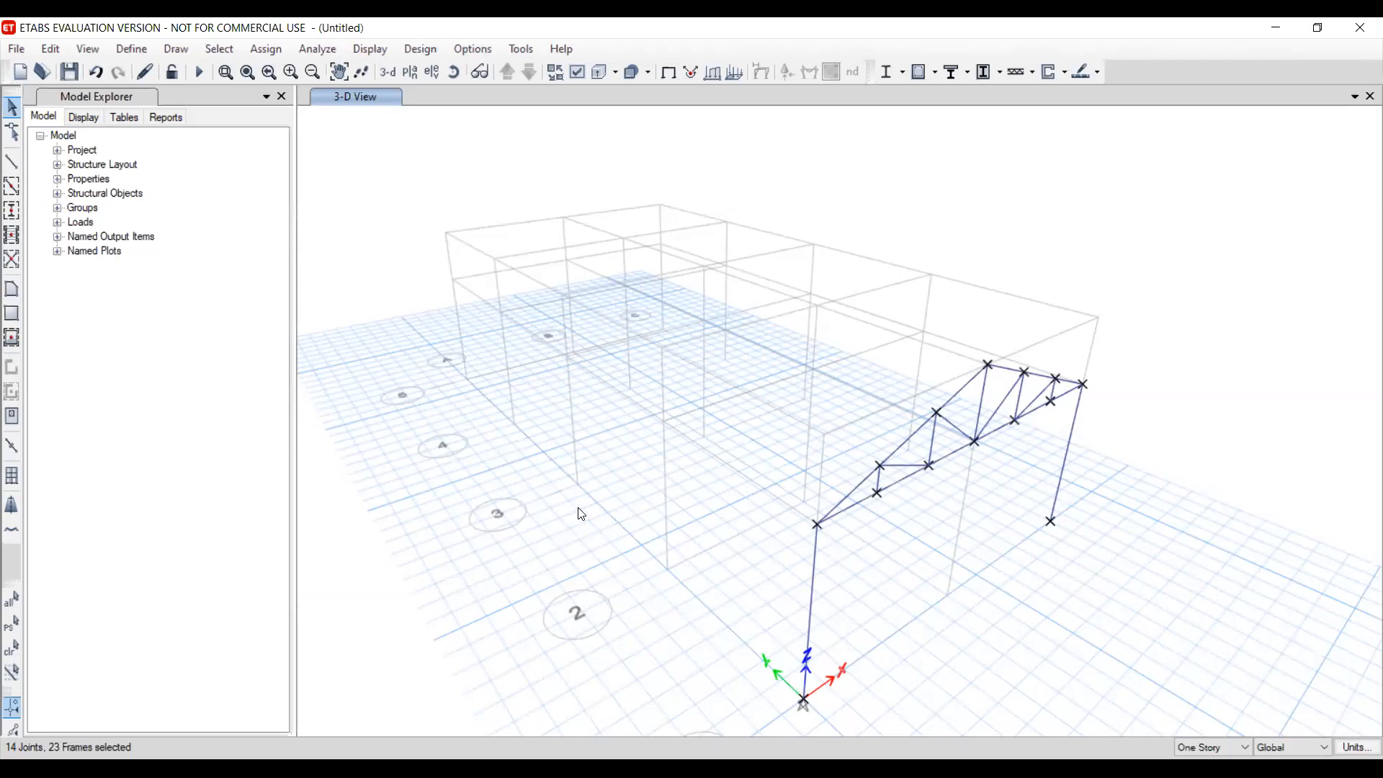
# Replicate the selected frame linearly with dx 0, dy 4 m and number 4
pyautogui.click(47, 50)
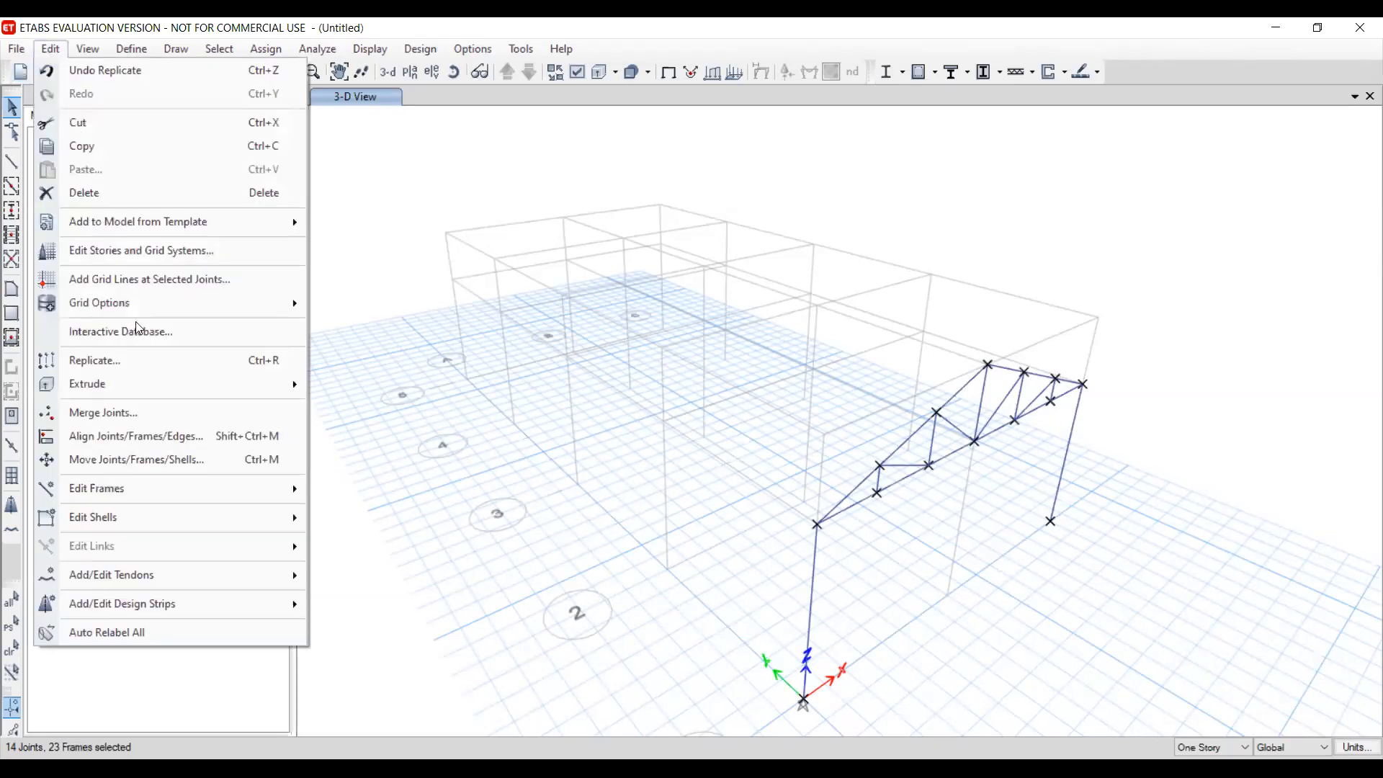
pyautogui.click(156, 358)
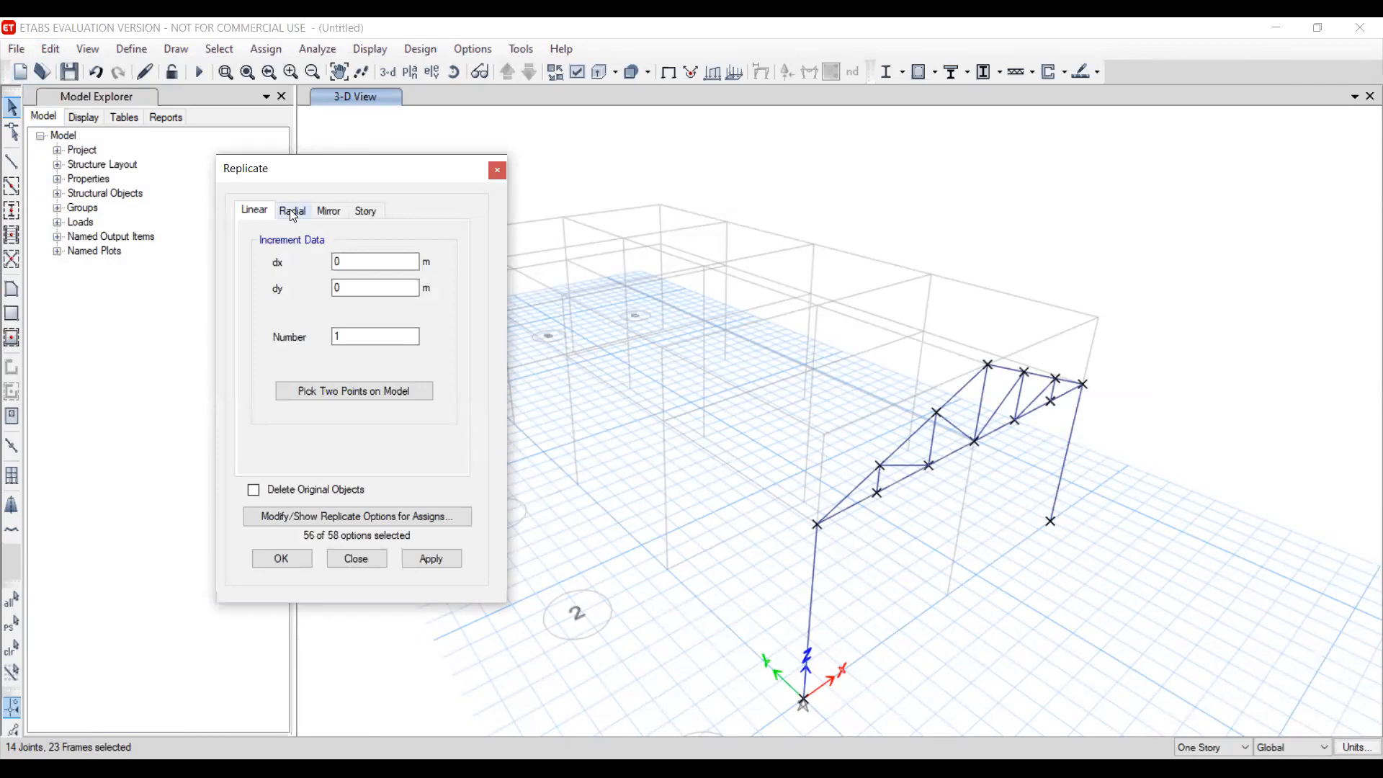
pyautogui.doubleClick(332, 286)
pyautogui.write('4')
pyautogui.press('Tab')
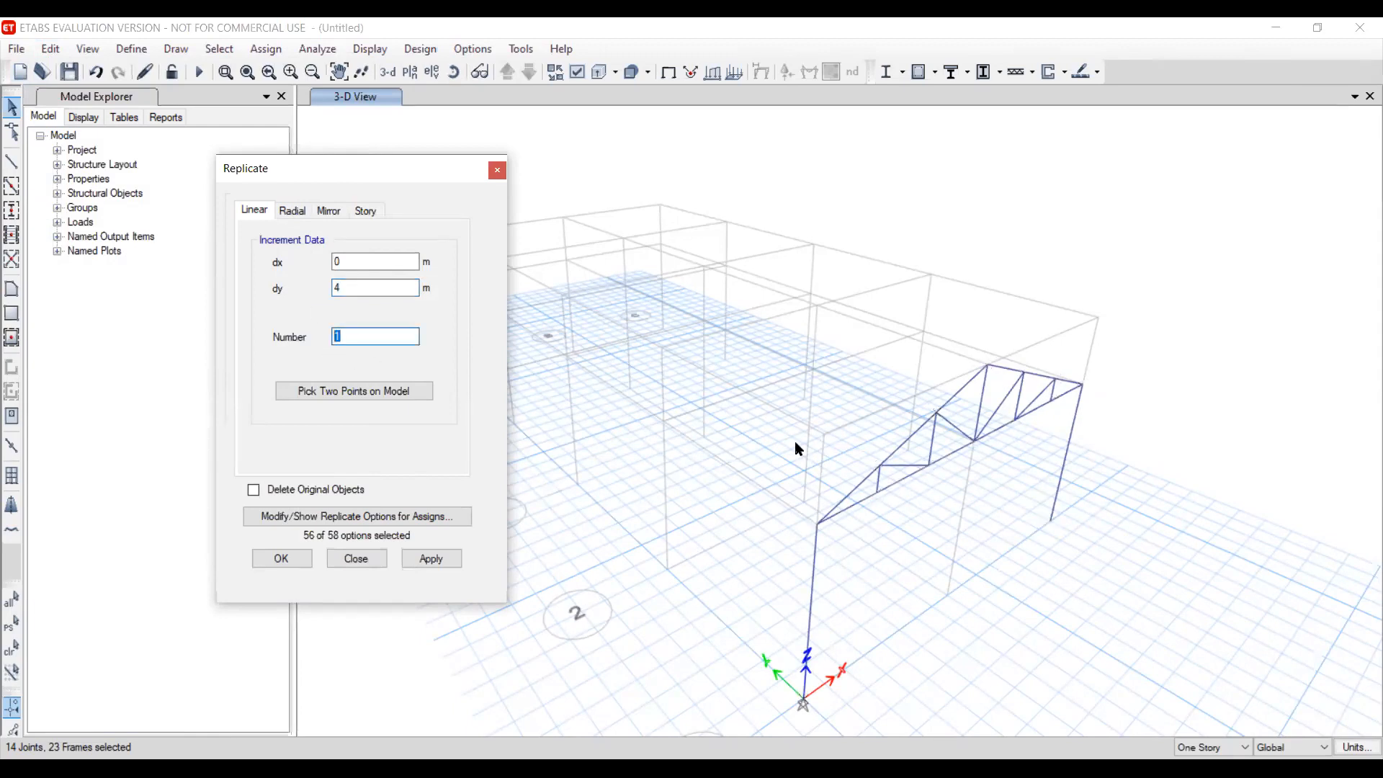
pyautogui.moveTo(639, 453); pyautogui.dragTo(795, 442, button='middle')
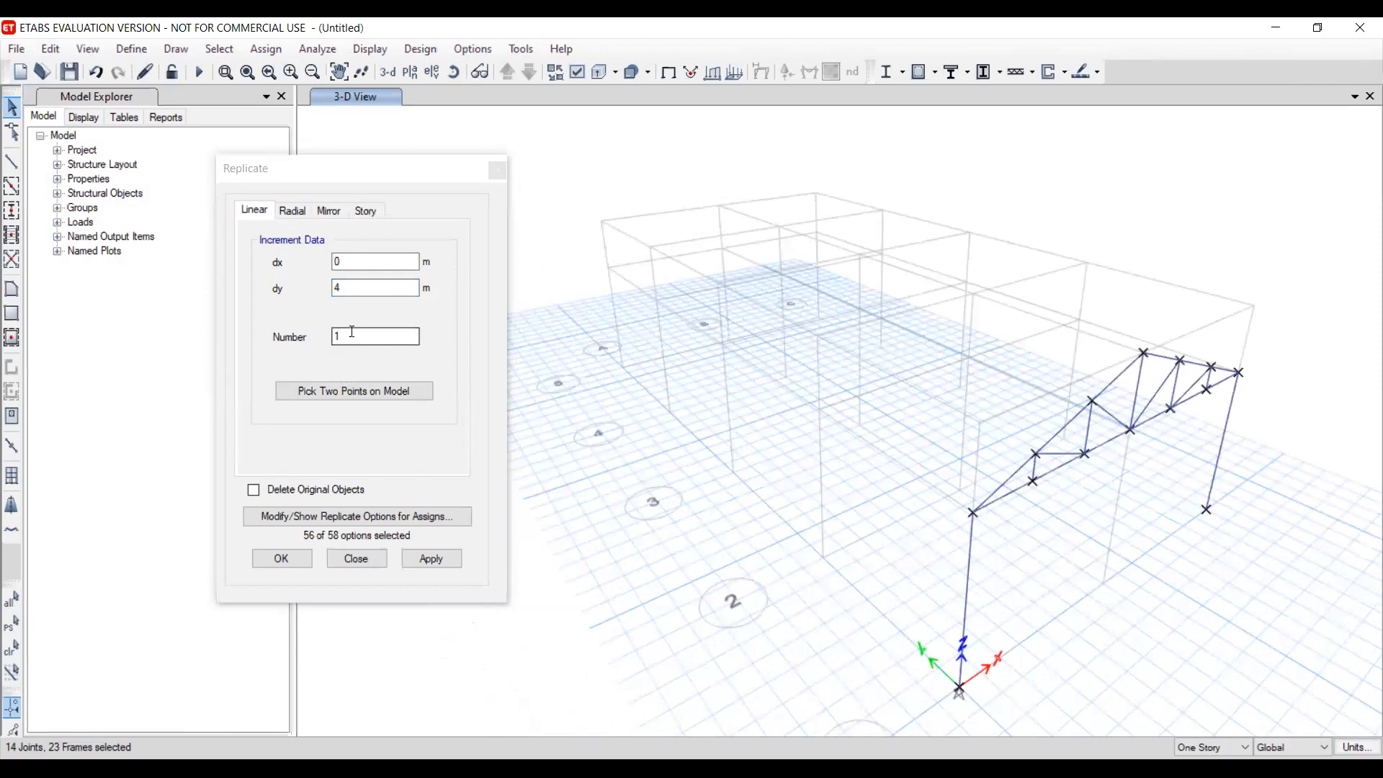
pyautogui.click(273, 342)
pyautogui.write('4')
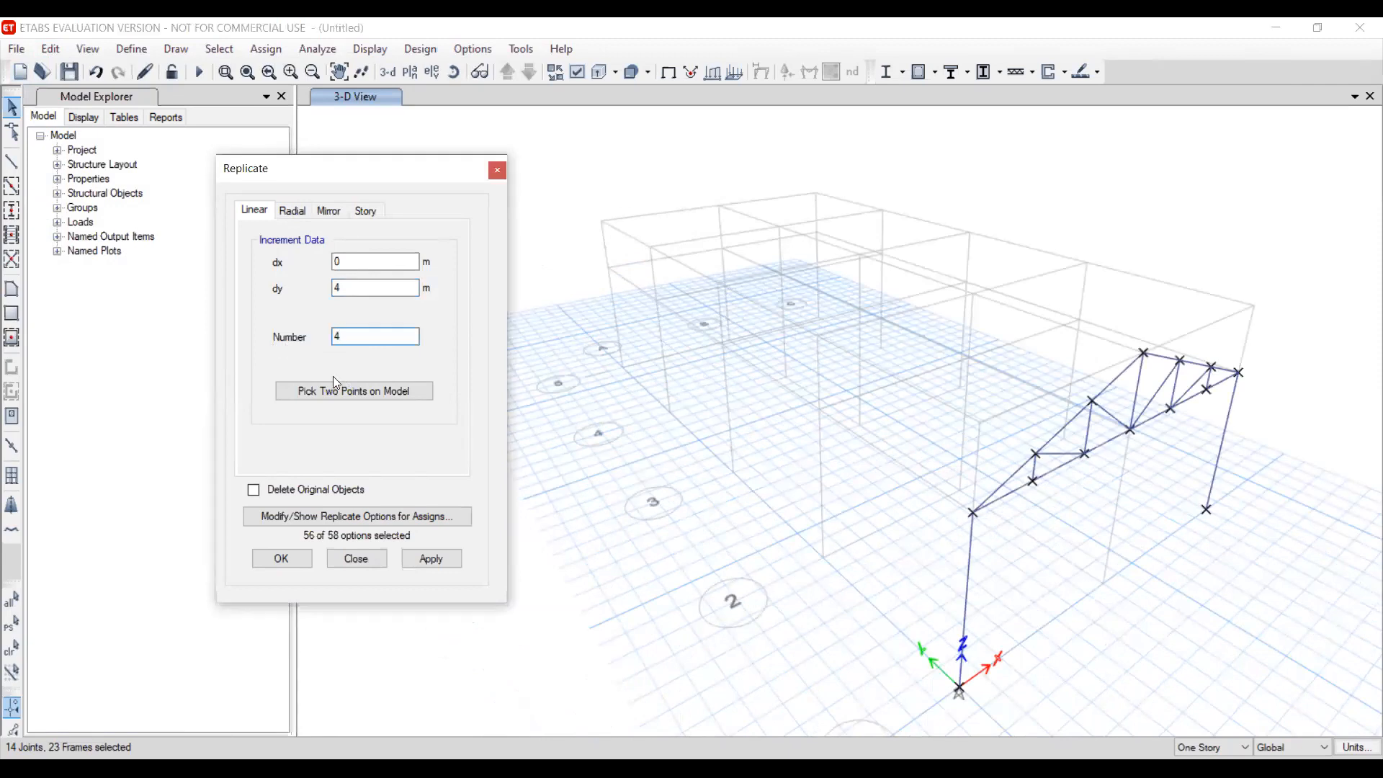
pyautogui.click(437, 560)
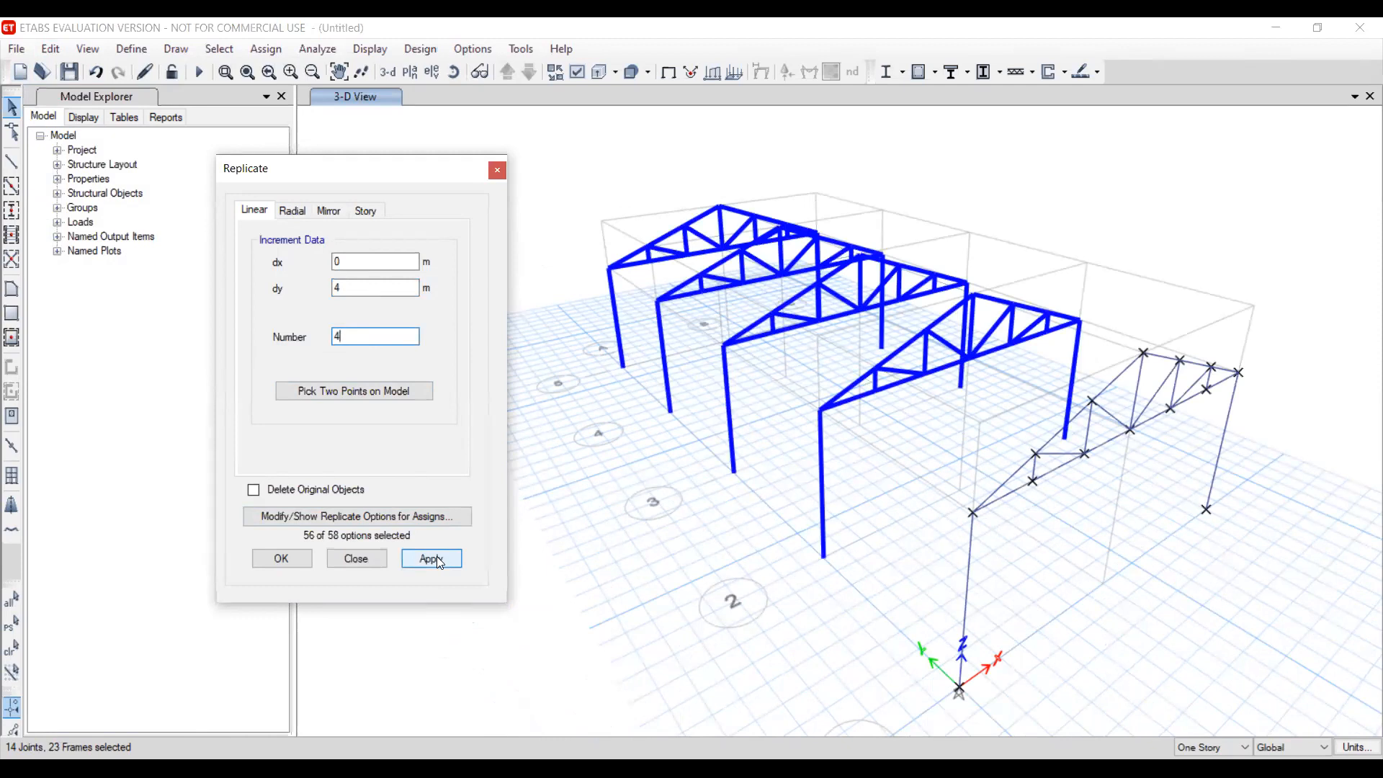
pyautogui.click(439, 561)
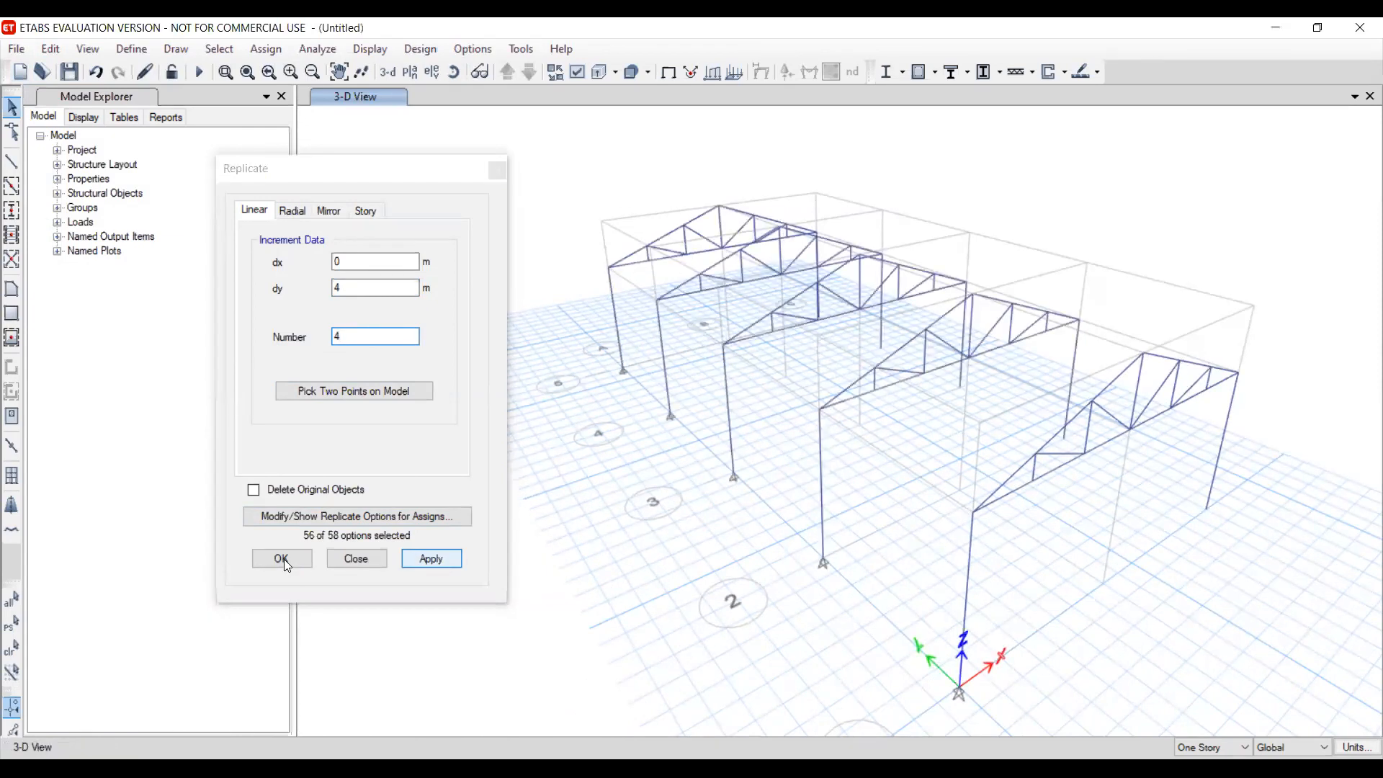
pyautogui.click(284, 559)
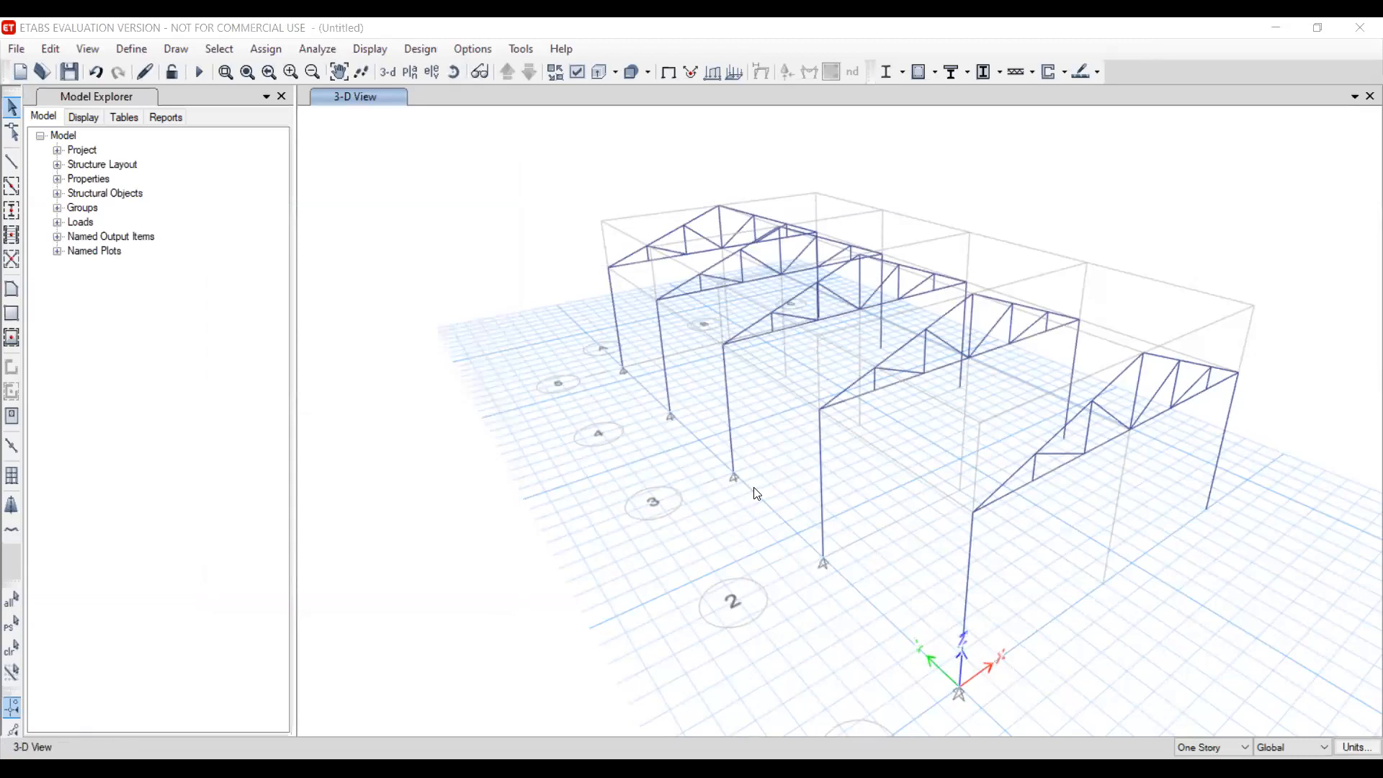
# Inspect the design, loads, assignments and geometry data, including the length, of the first top-chord member at grid A on grid line 1
pyautogui.keyDown('shift'); pyautogui.moveTo(790, 497); pyautogui.dragTo(847, 494, button='middle'); pyautogui.keyUp('shift')
pyautogui.moveTo(1027, 496); pyautogui.dragTo(831, 476, button='middle')
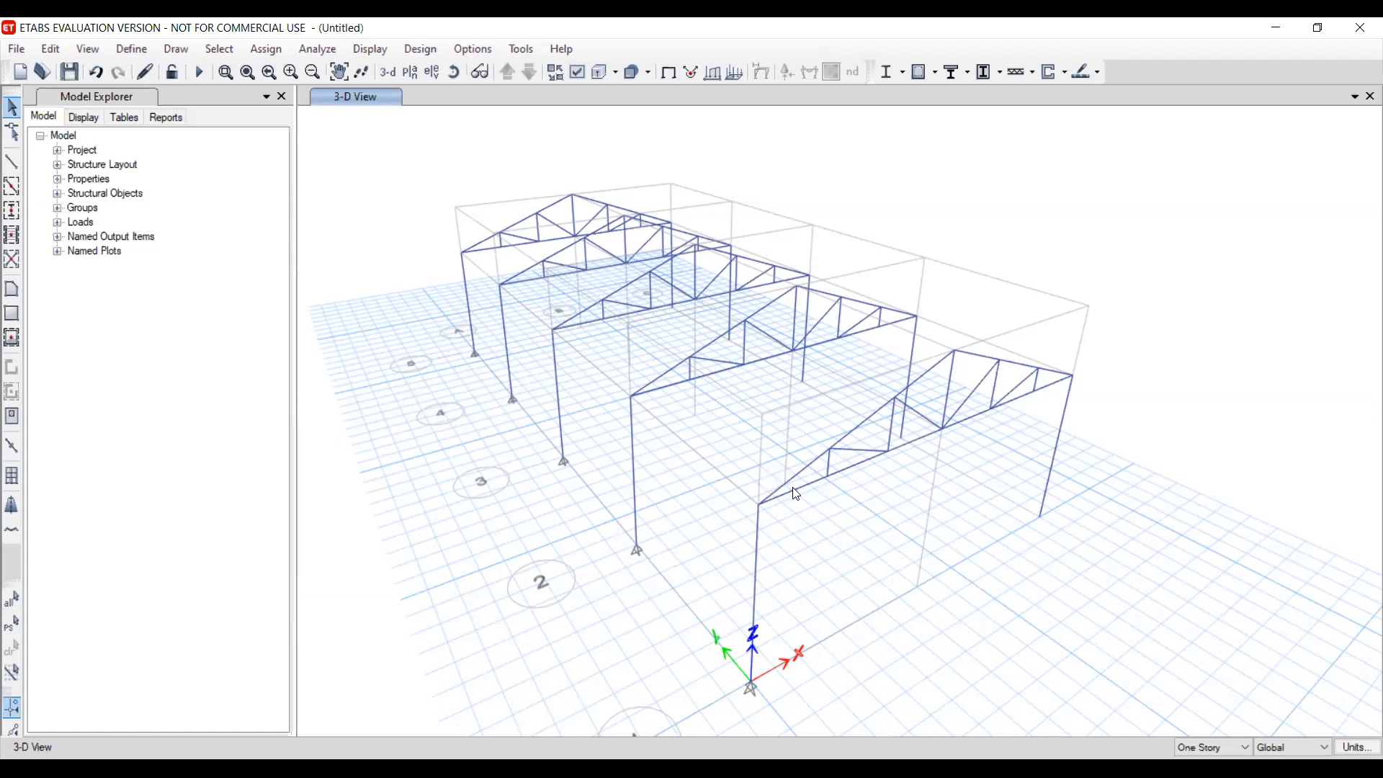
pyautogui.click(807, 477)
pyautogui.rightClick(808, 476)
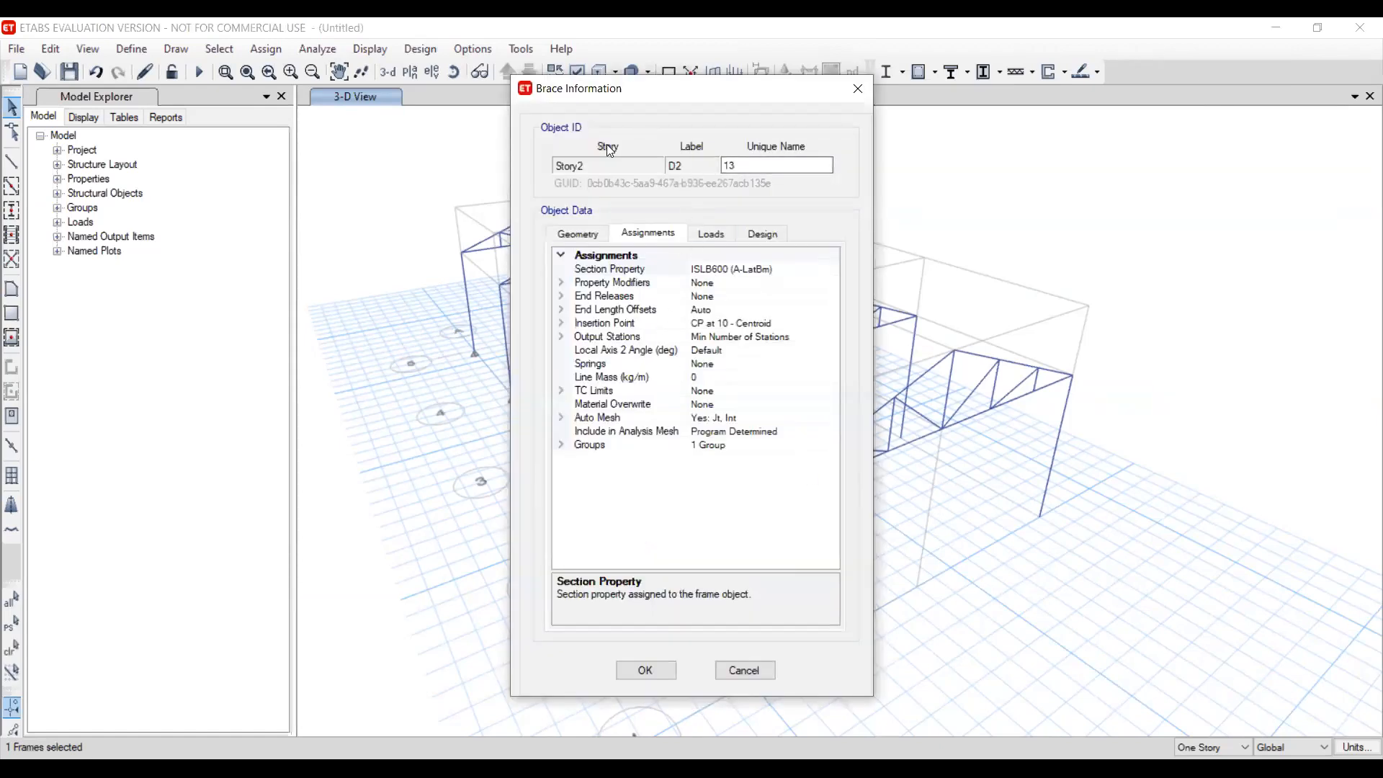
pyautogui.click(756, 232)
pyautogui.click(713, 234)
pyautogui.click(658, 233)
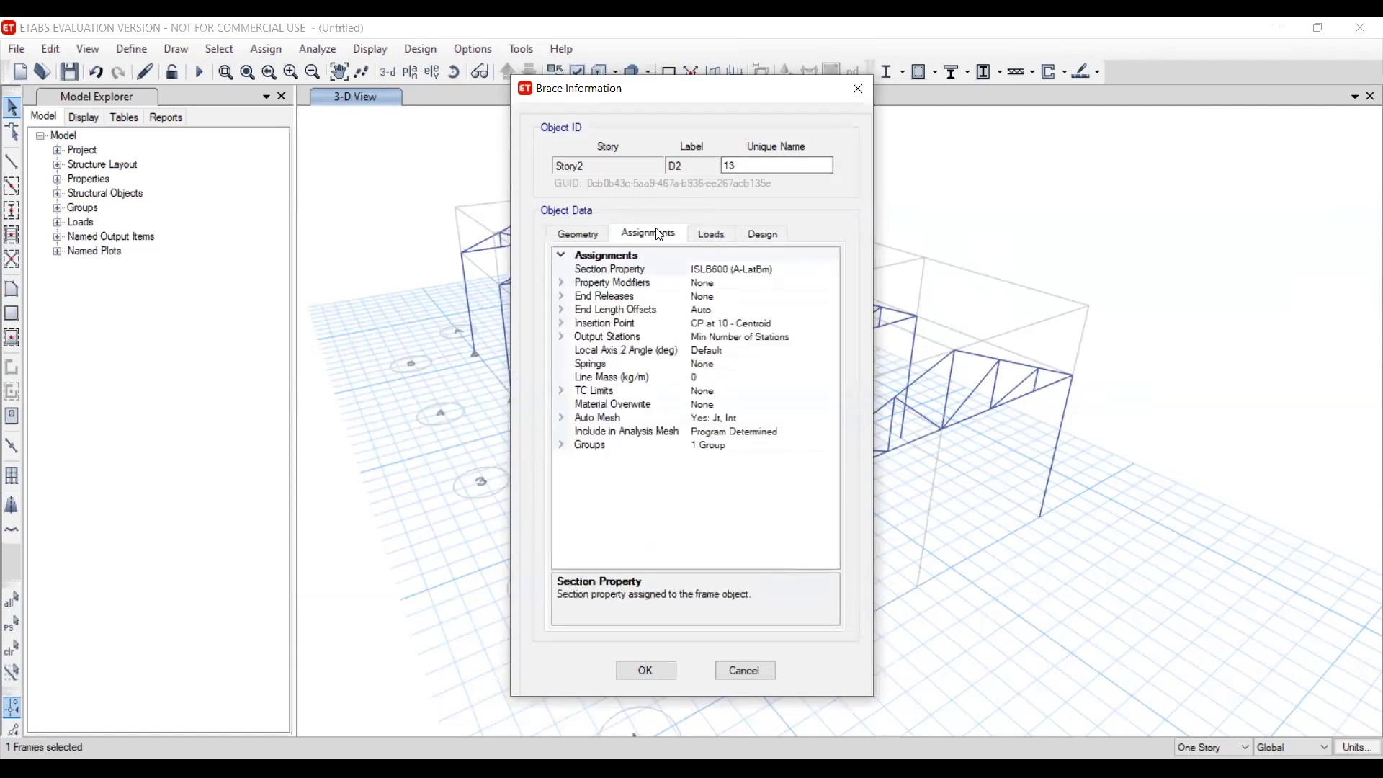
pyautogui.click(574, 233)
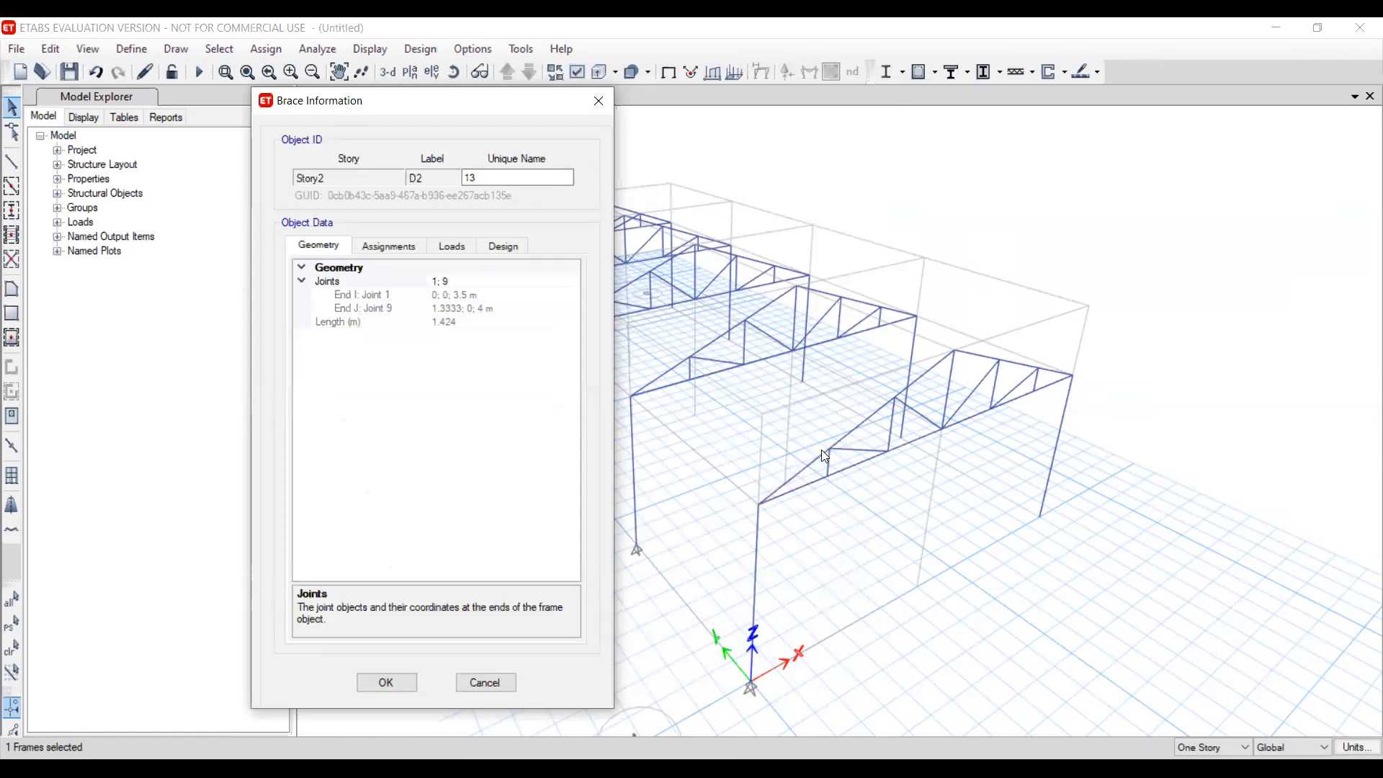
pyautogui.click(443, 321)
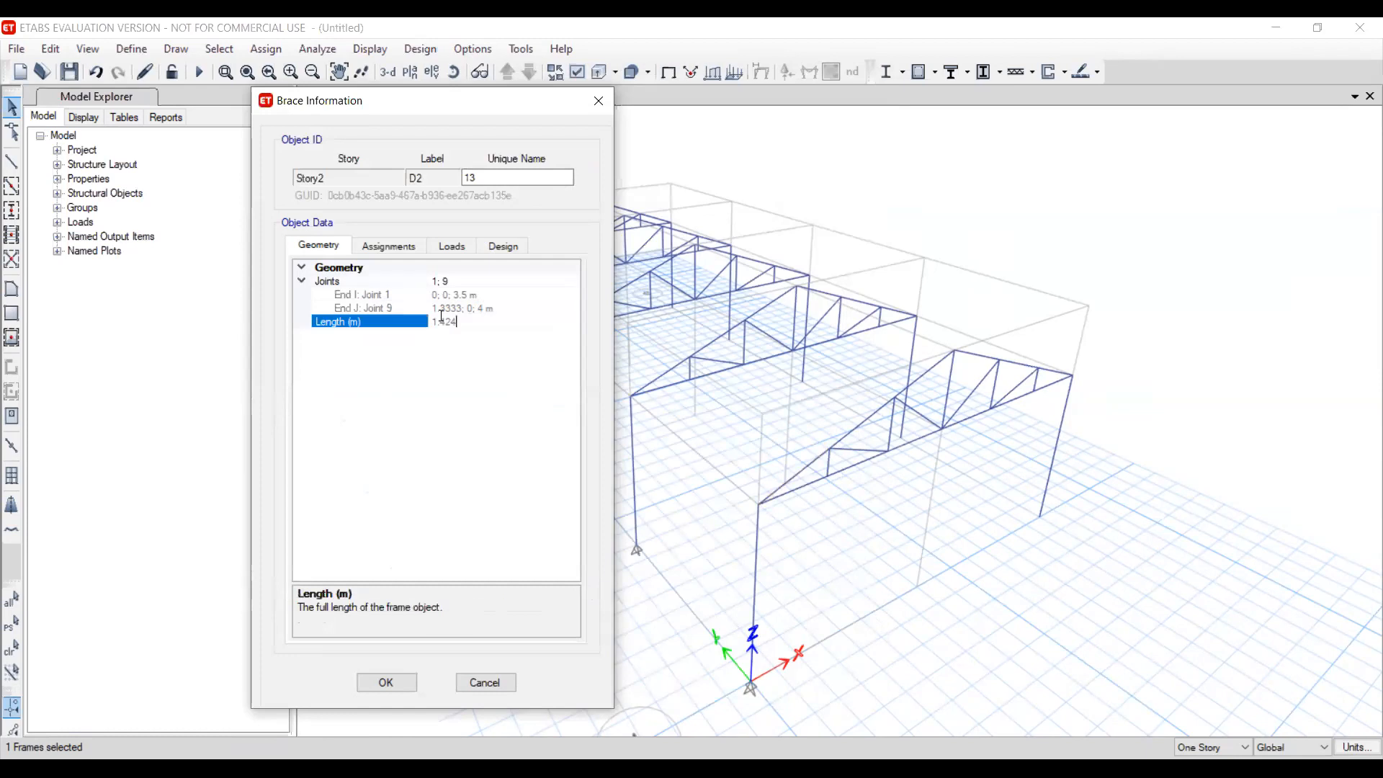
pyautogui.moveTo(436, 322)
pyautogui.mouseDown()
pyautogui.moveTo(459, 322)
pyautogui.moveTo(431, 322)
pyautogui.mouseUp()
pyautogui.click(492, 679)
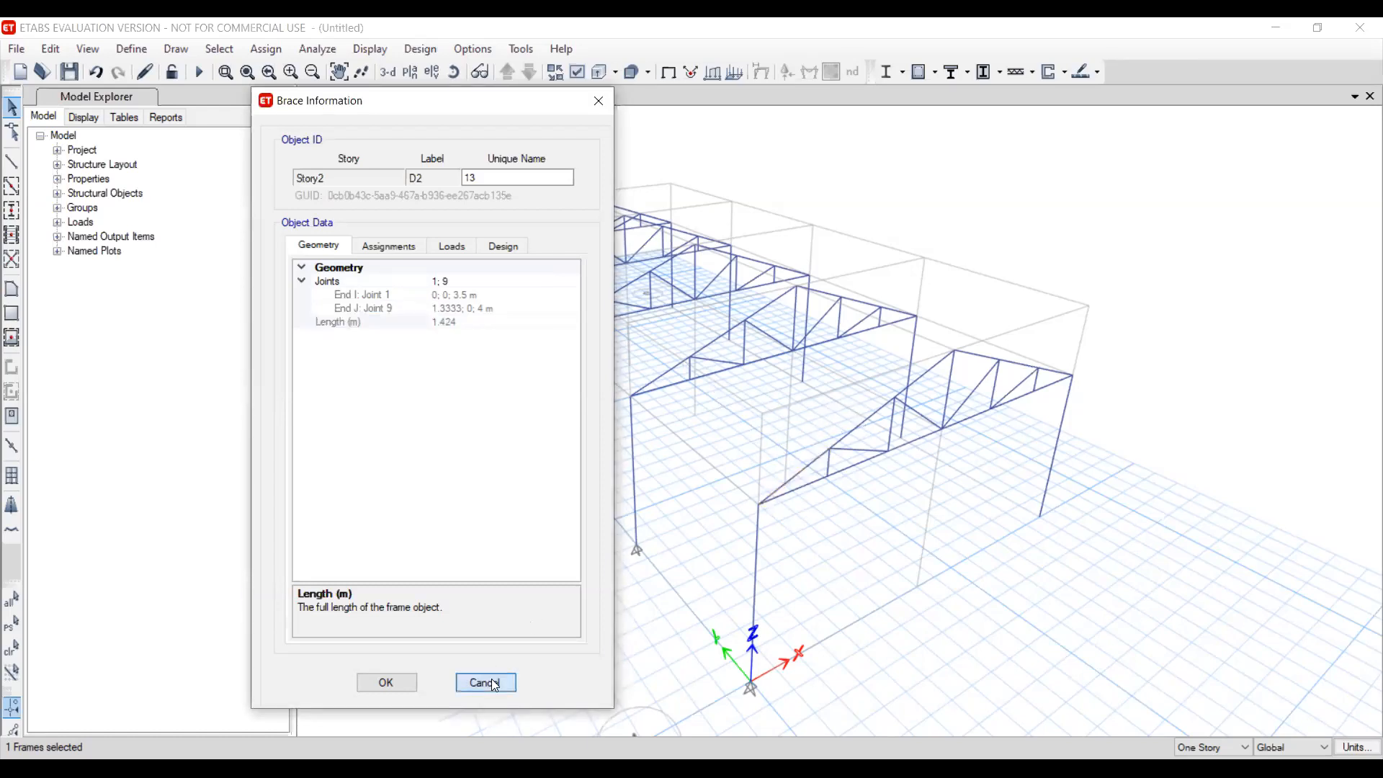
# Check the geometry data of the second top-chord member of the grid line 1 truss and clear the selection
pyautogui.rightClick(866, 428)
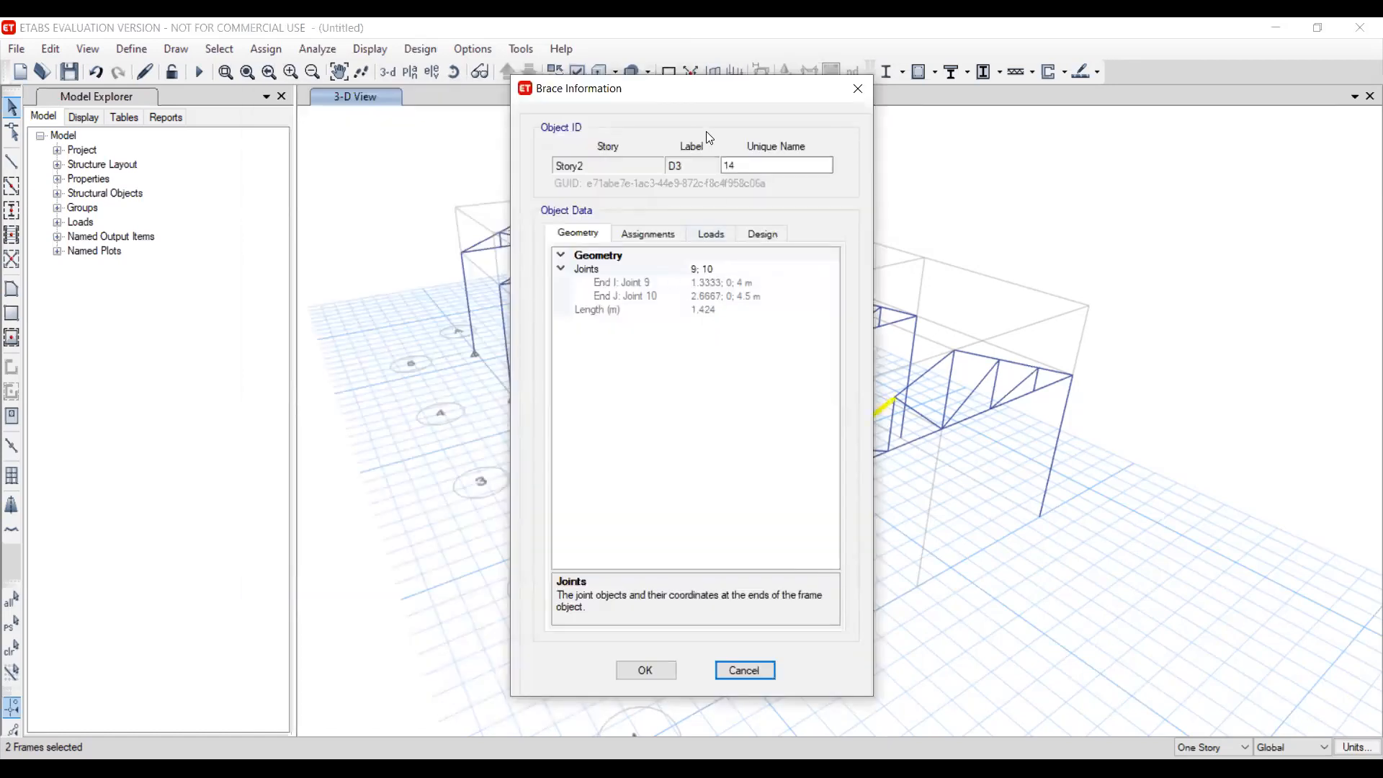
pyautogui.moveTo(710, 92); pyautogui.dragTo(490, 133)
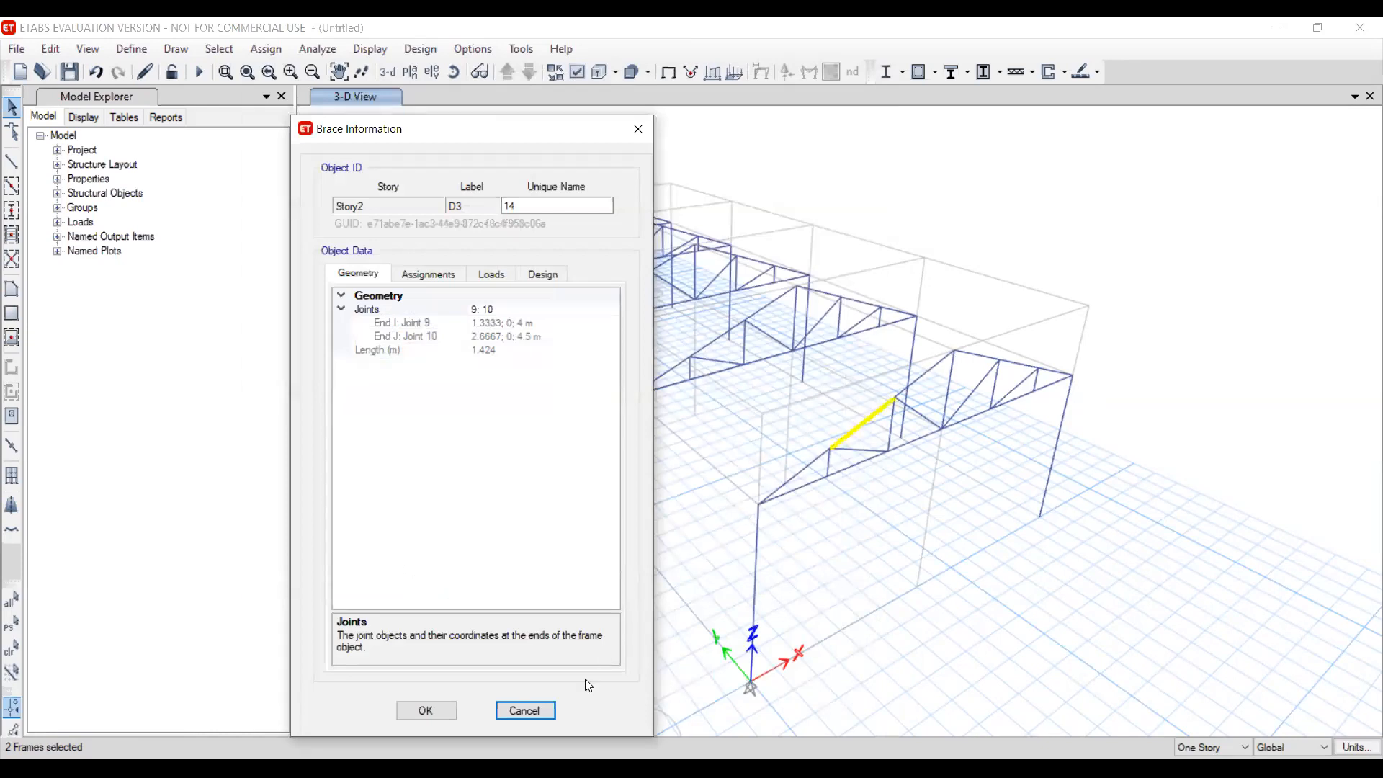
pyautogui.click(514, 715)
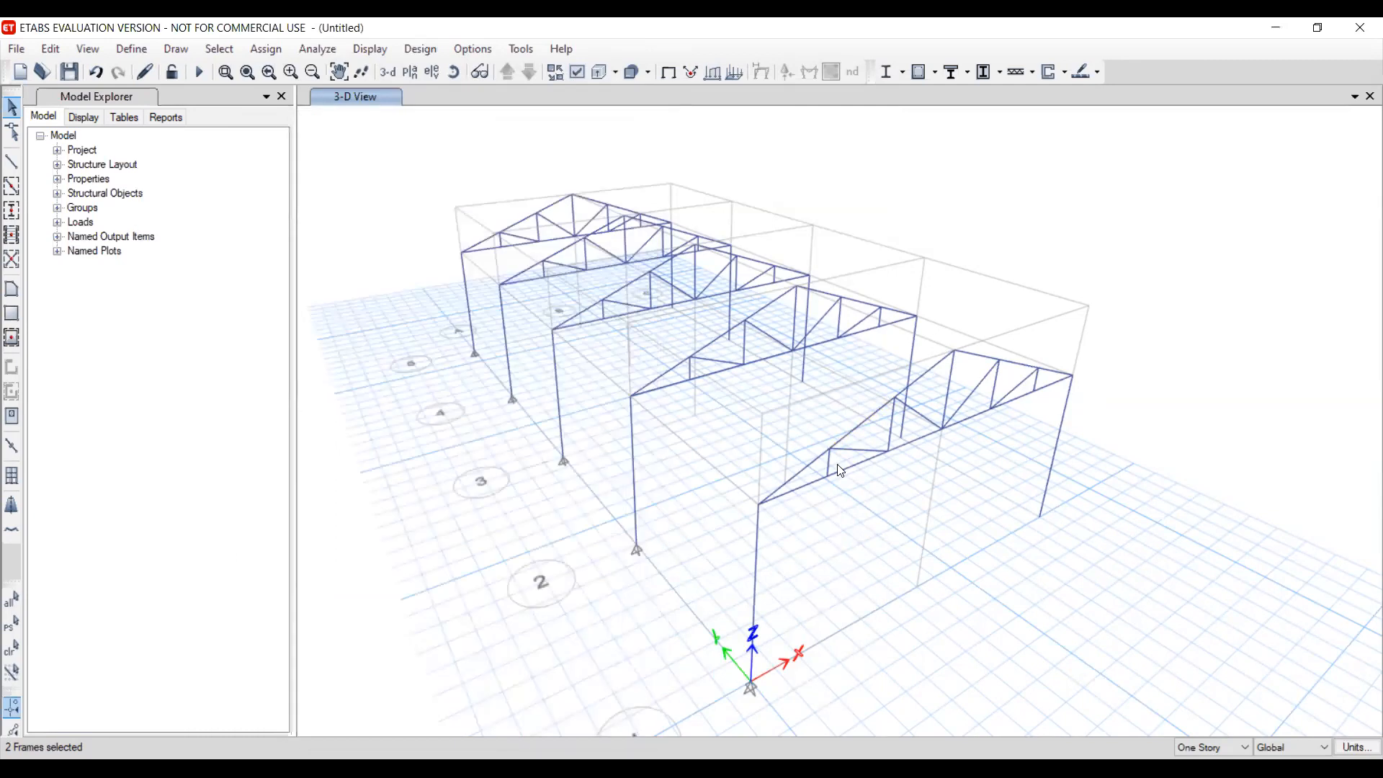
pyautogui.click(798, 484)
pyautogui.click(798, 484)
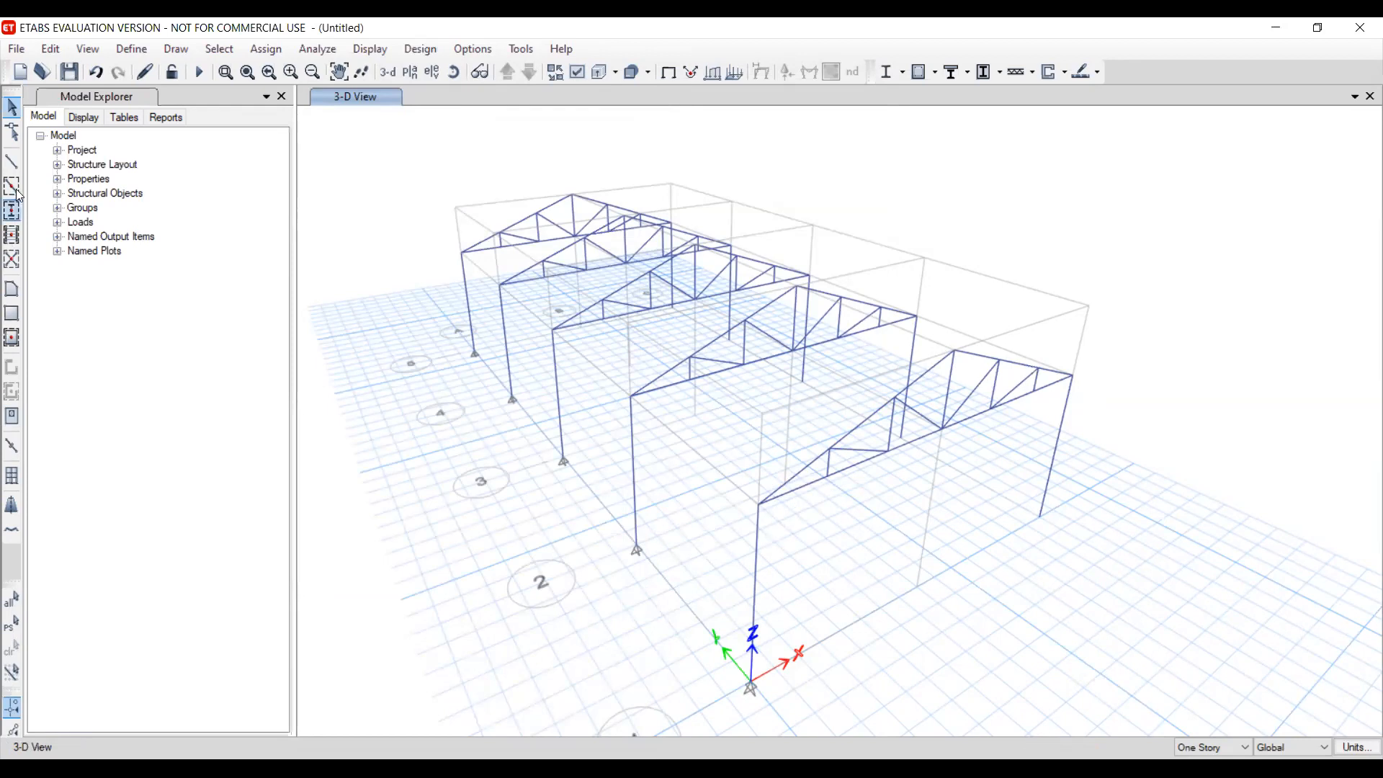
# Select the seven top-chord joints of the grid line 1 truss, from one column top over the ridge to the other
pyautogui.click(12, 133)
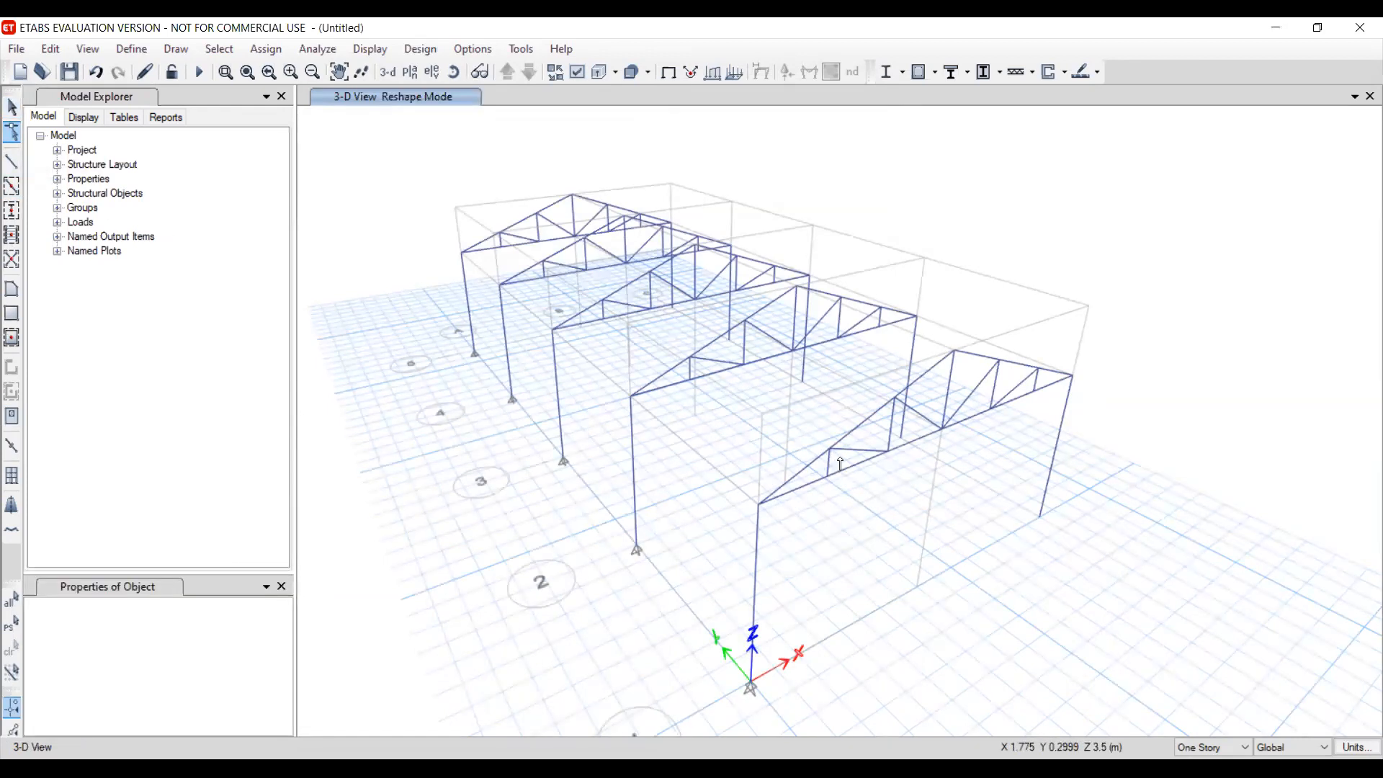
pyautogui.press('Escape')
pyautogui.click(829, 448)
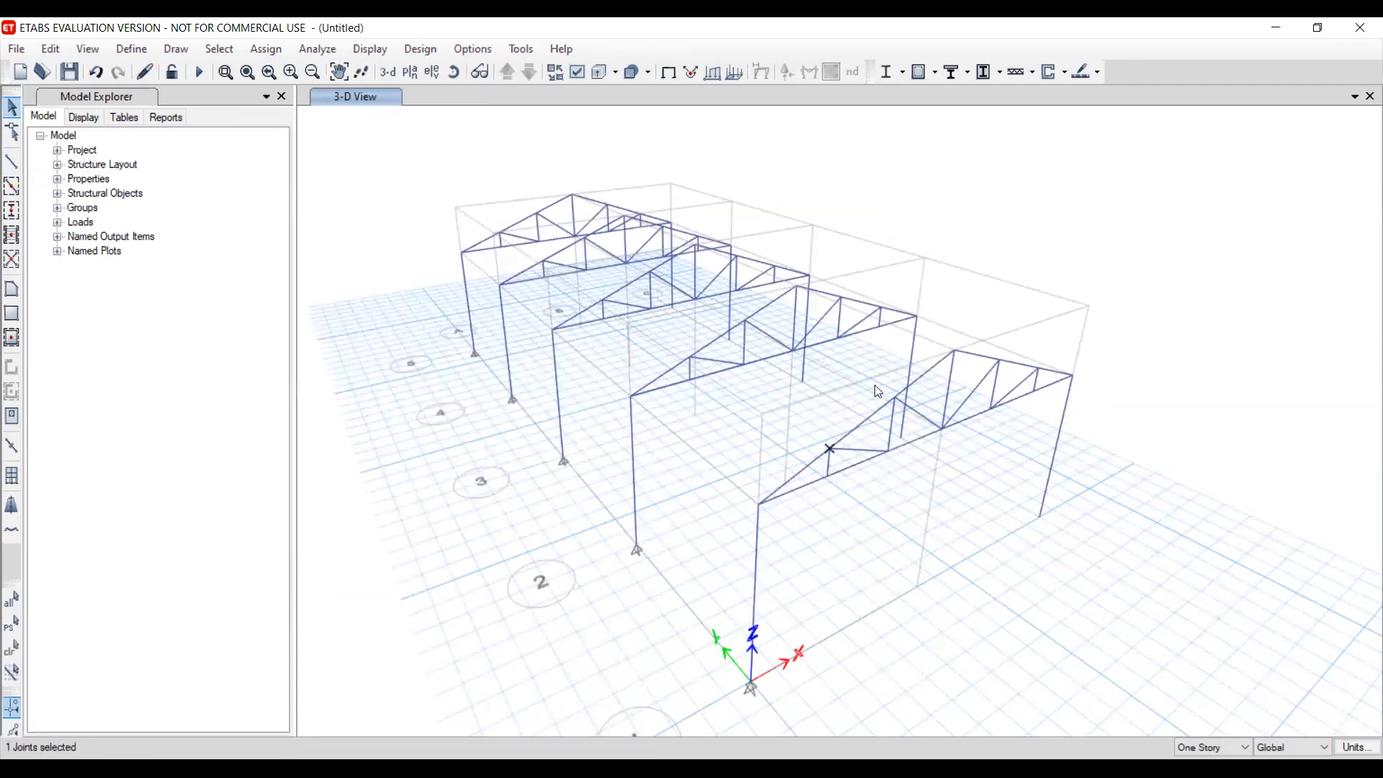
pyautogui.click(898, 404)
pyautogui.click(1000, 360)
pyautogui.click(1048, 383)
pyautogui.click(763, 515)
pyautogui.click(1074, 377)
# Try to replicate the selected joints linearly with dx 0, dy 4 m and number 4
pyautogui.click(51, 49)
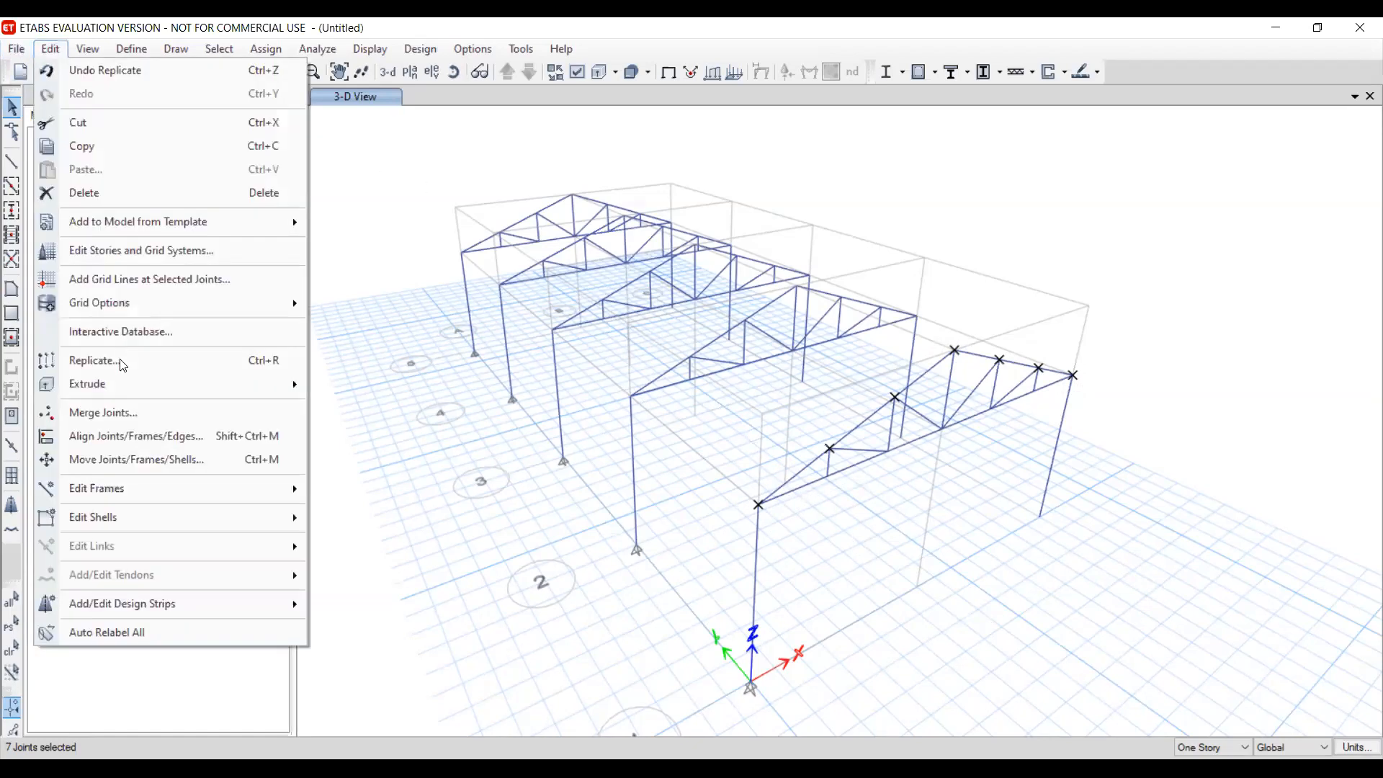
pyautogui.click(125, 368)
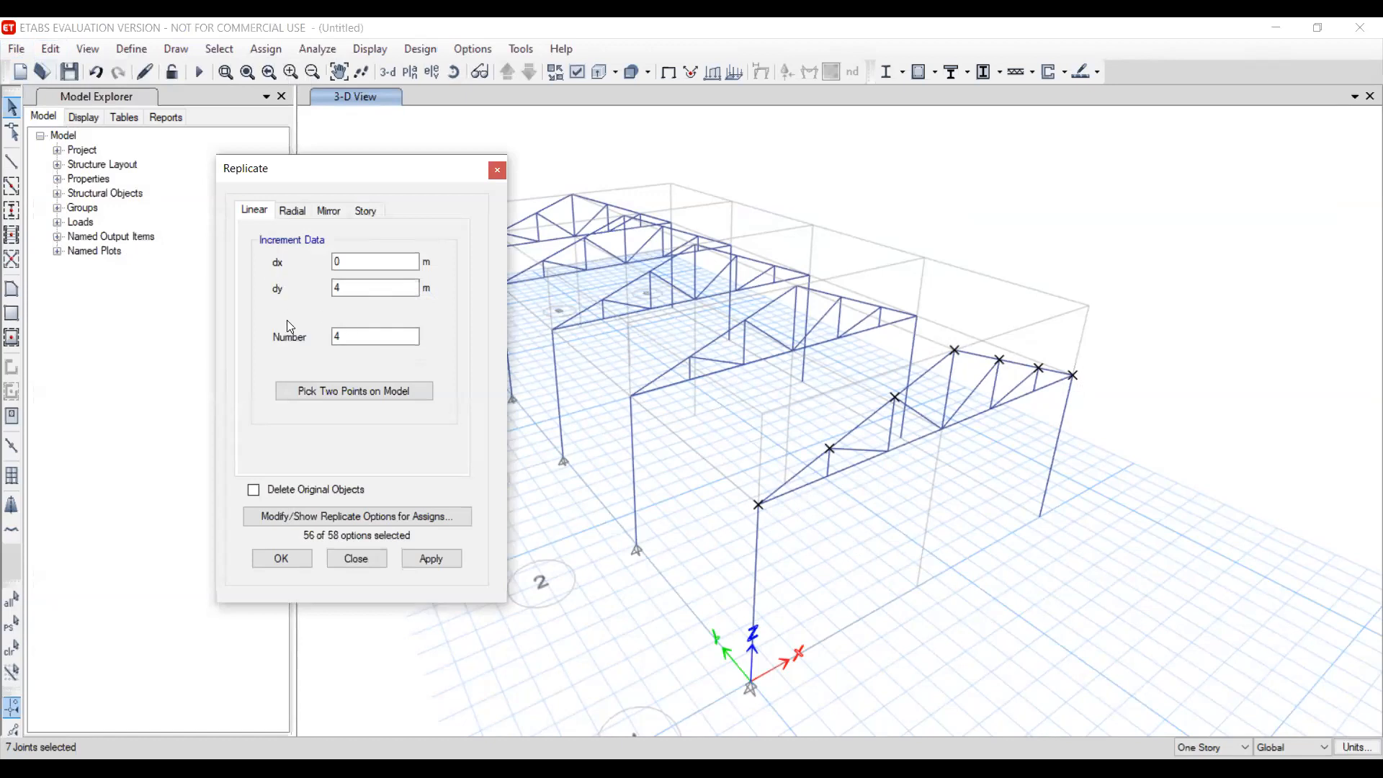
pyautogui.doubleClick(358, 288)
pyautogui.click(434, 558)
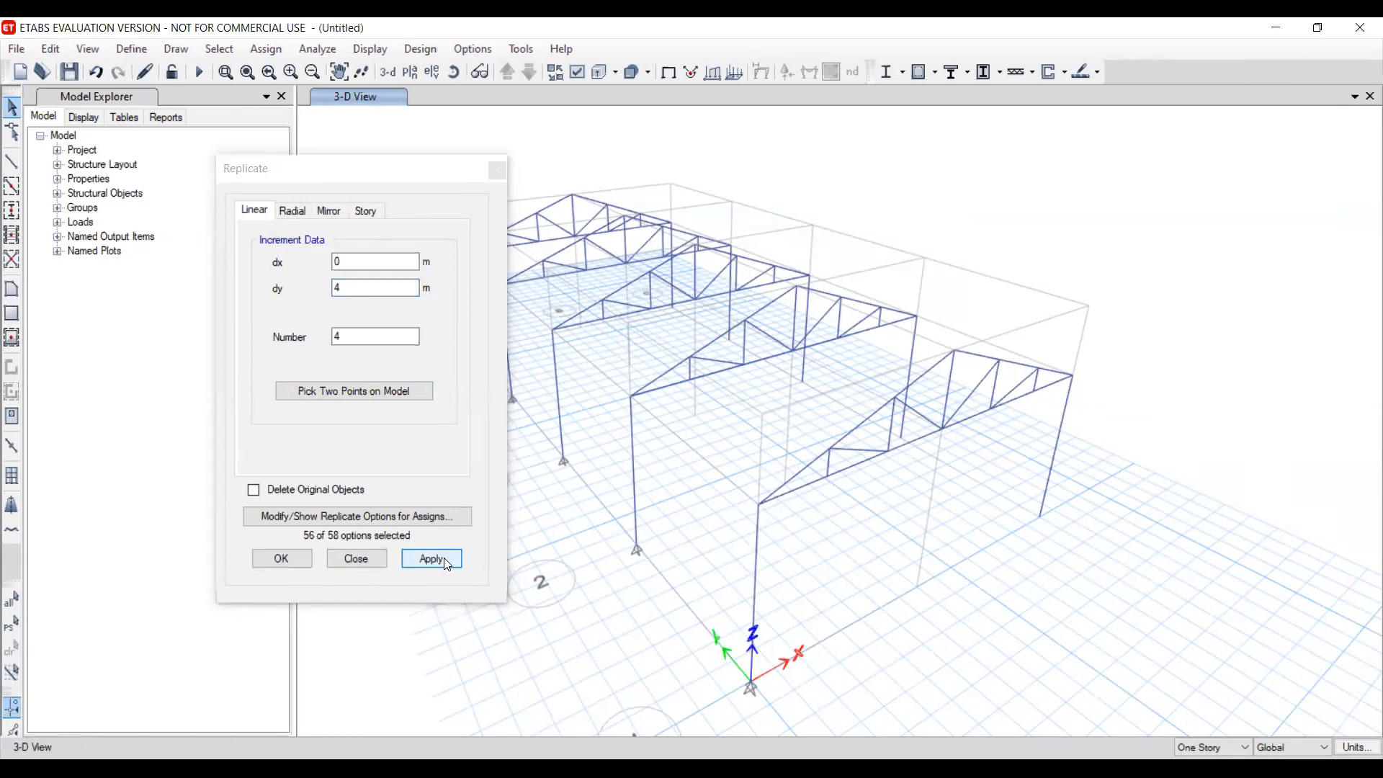
pyautogui.moveTo(596, 485); pyautogui.dragTo(716, 477, button='middle')
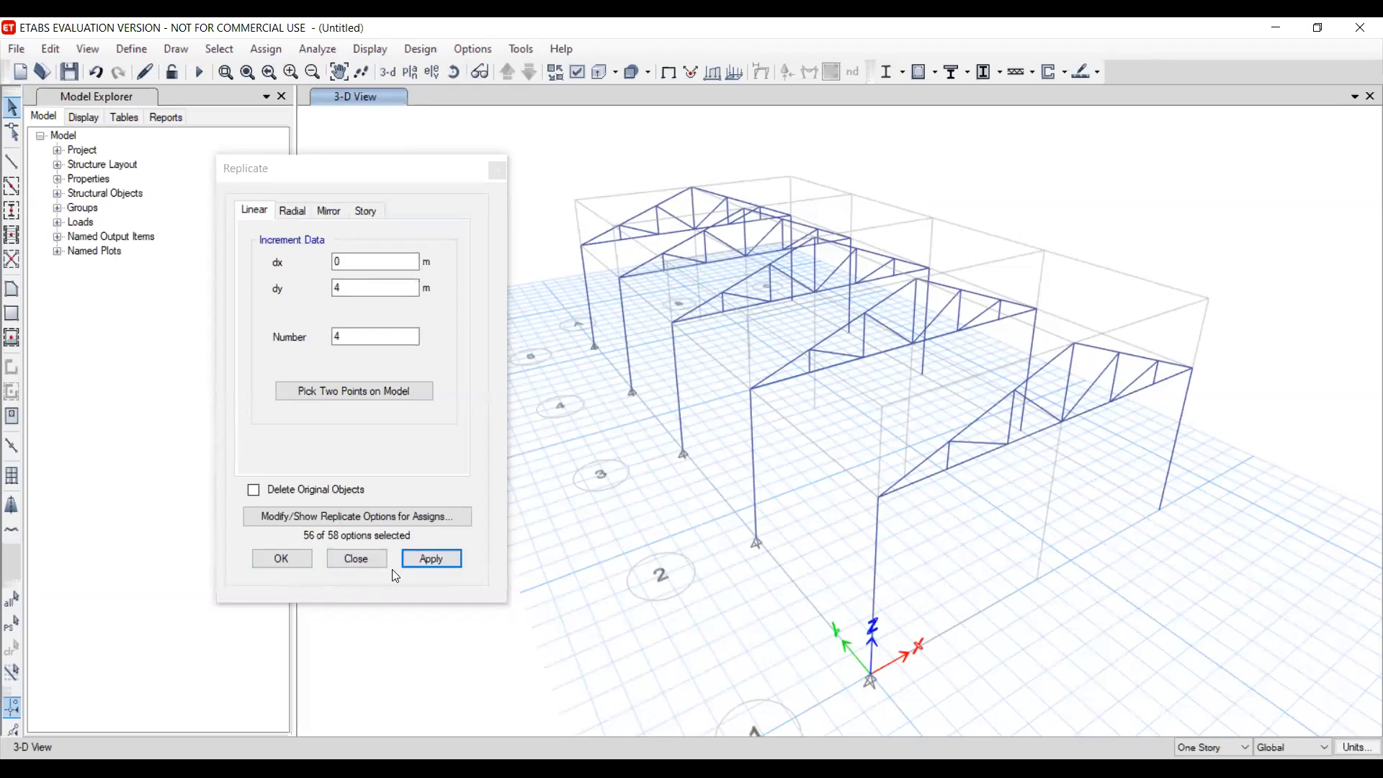
pyautogui.click(356, 559)
# Select all seven top-chord joints of the grid line 1 truss again, including both column tops and the ridge
pyautogui.click(63, 48)
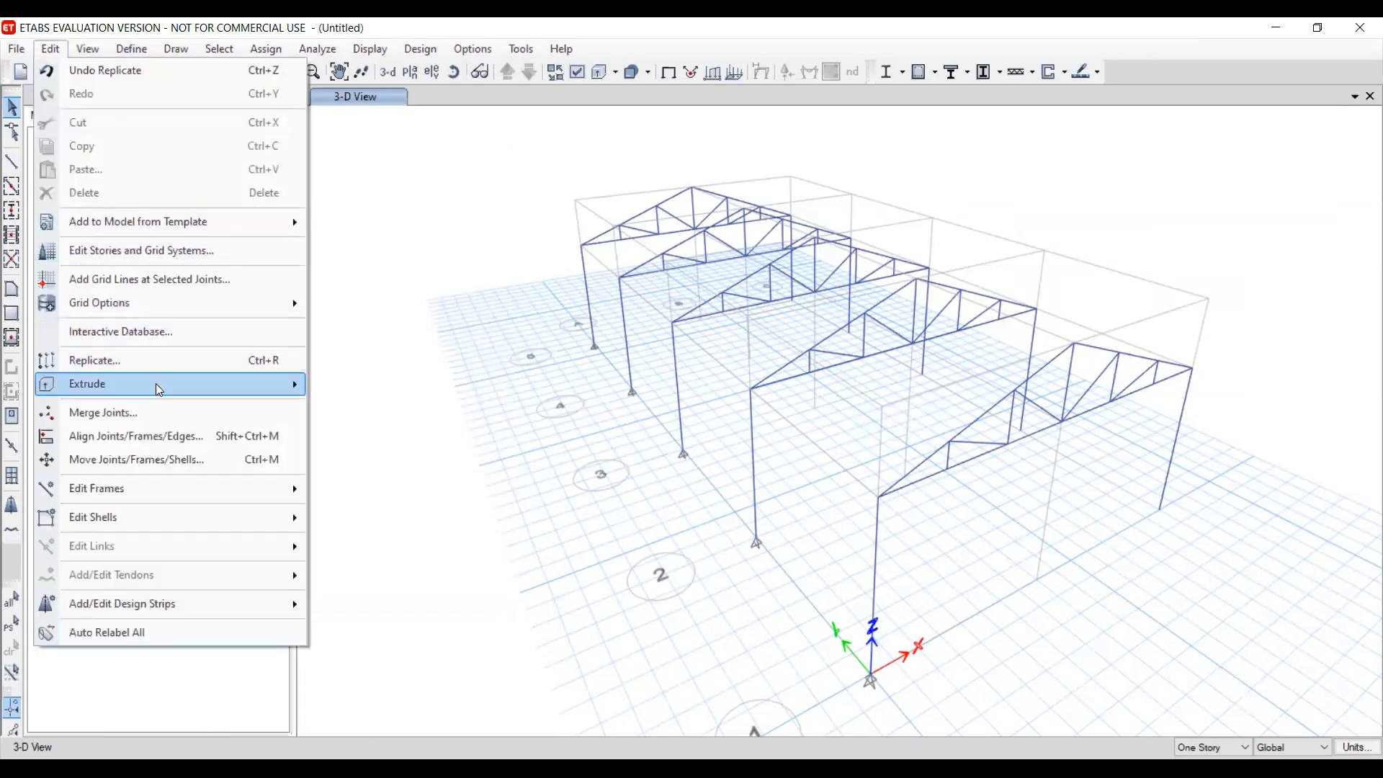
pyautogui.moveTo(159, 389)
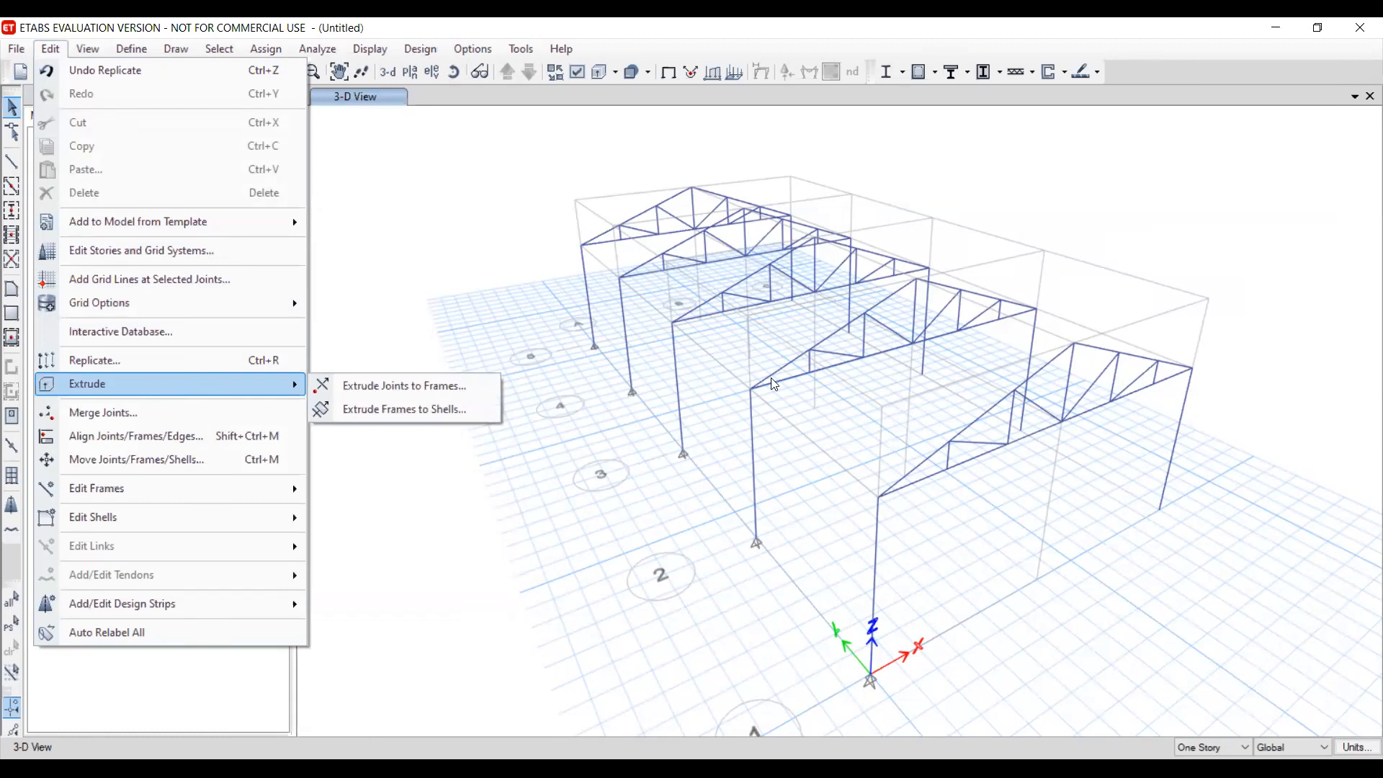
pyautogui.click(929, 425)
pyautogui.moveTo(928, 423); pyautogui.dragTo(981, 470)
pyautogui.moveTo(848, 467); pyautogui.dragTo(915, 527)
pyautogui.moveTo(979, 383); pyautogui.dragTo(1029, 400)
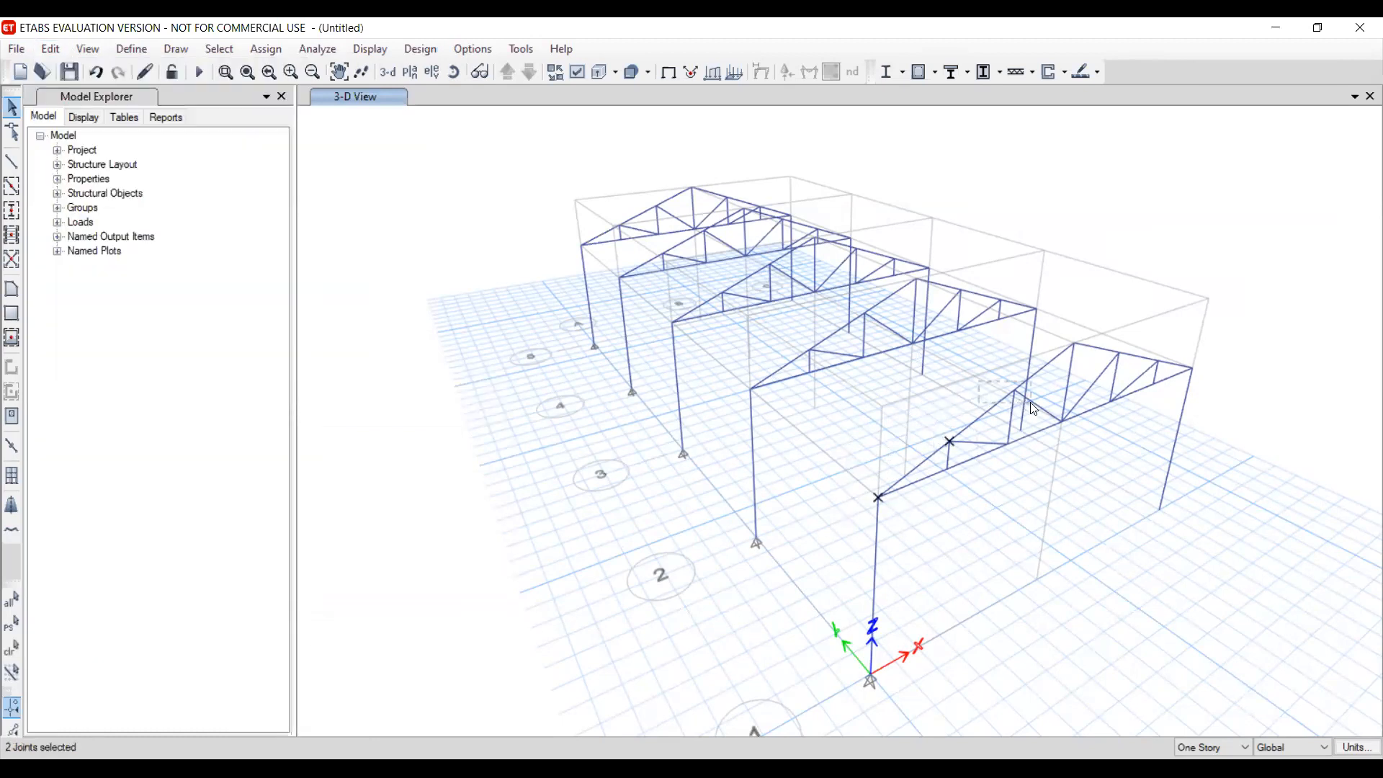
pyautogui.moveTo(1064, 331); pyautogui.dragTo(1212, 394)
# Extrude the selected joints to frames linearly with dx 0, dy 4 m, dz 0 and number 4
pyautogui.click(28, 52)
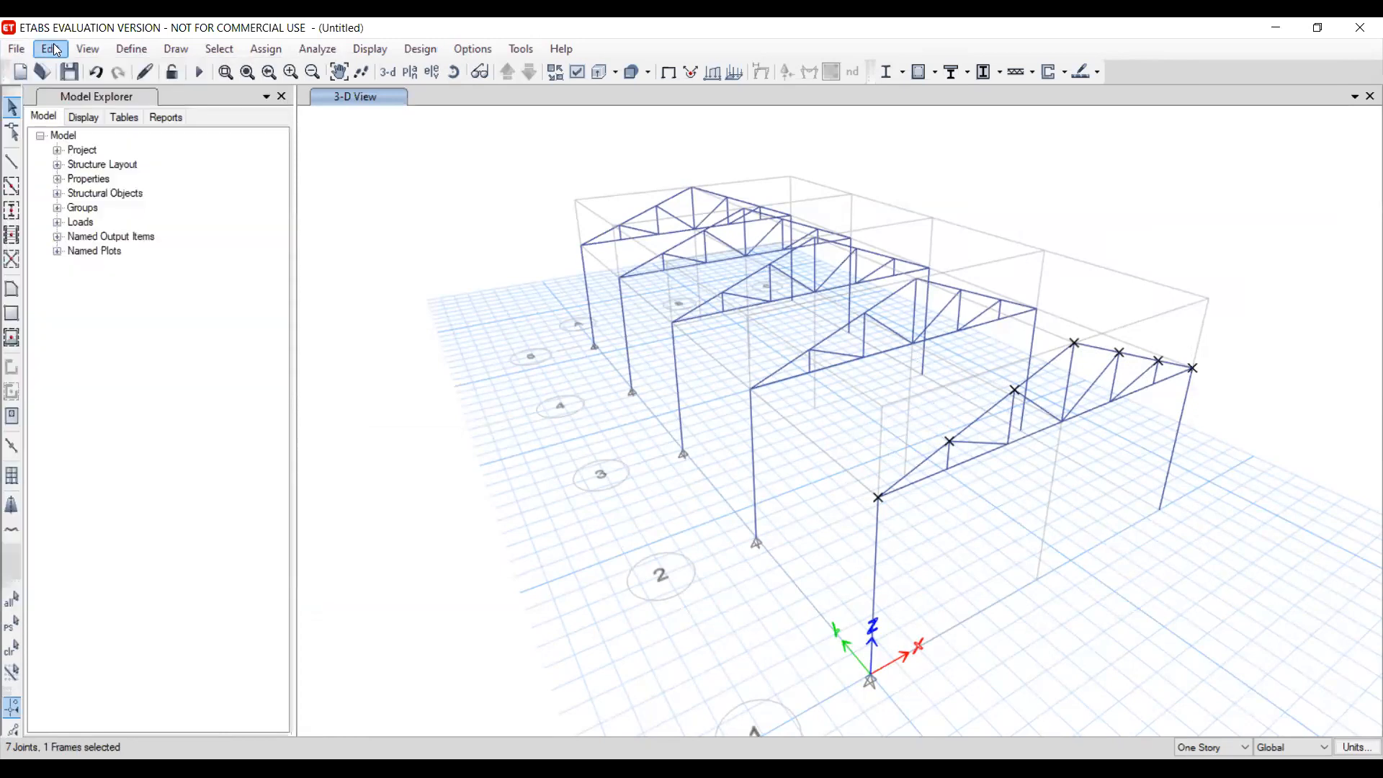
pyautogui.click(51, 49)
pyautogui.moveTo(161, 385)
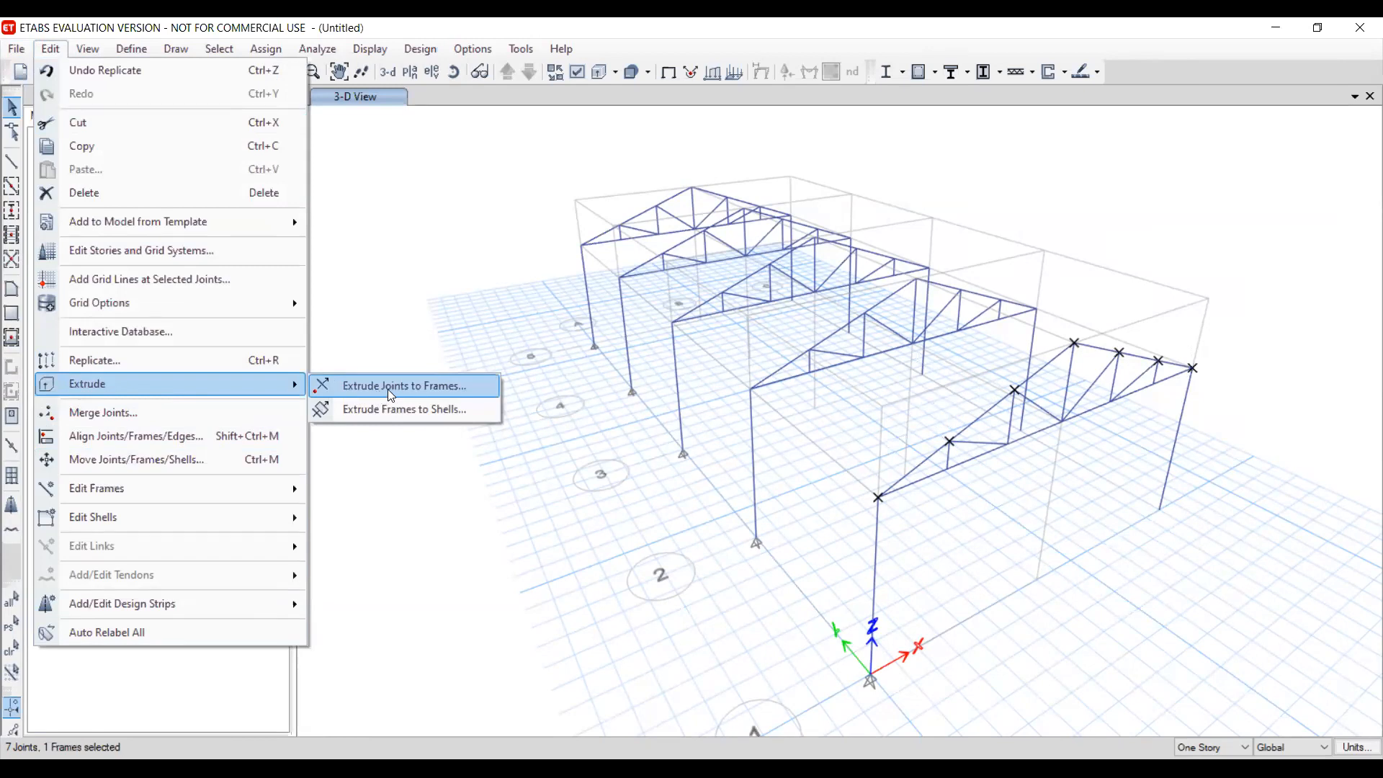
pyautogui.click(391, 396)
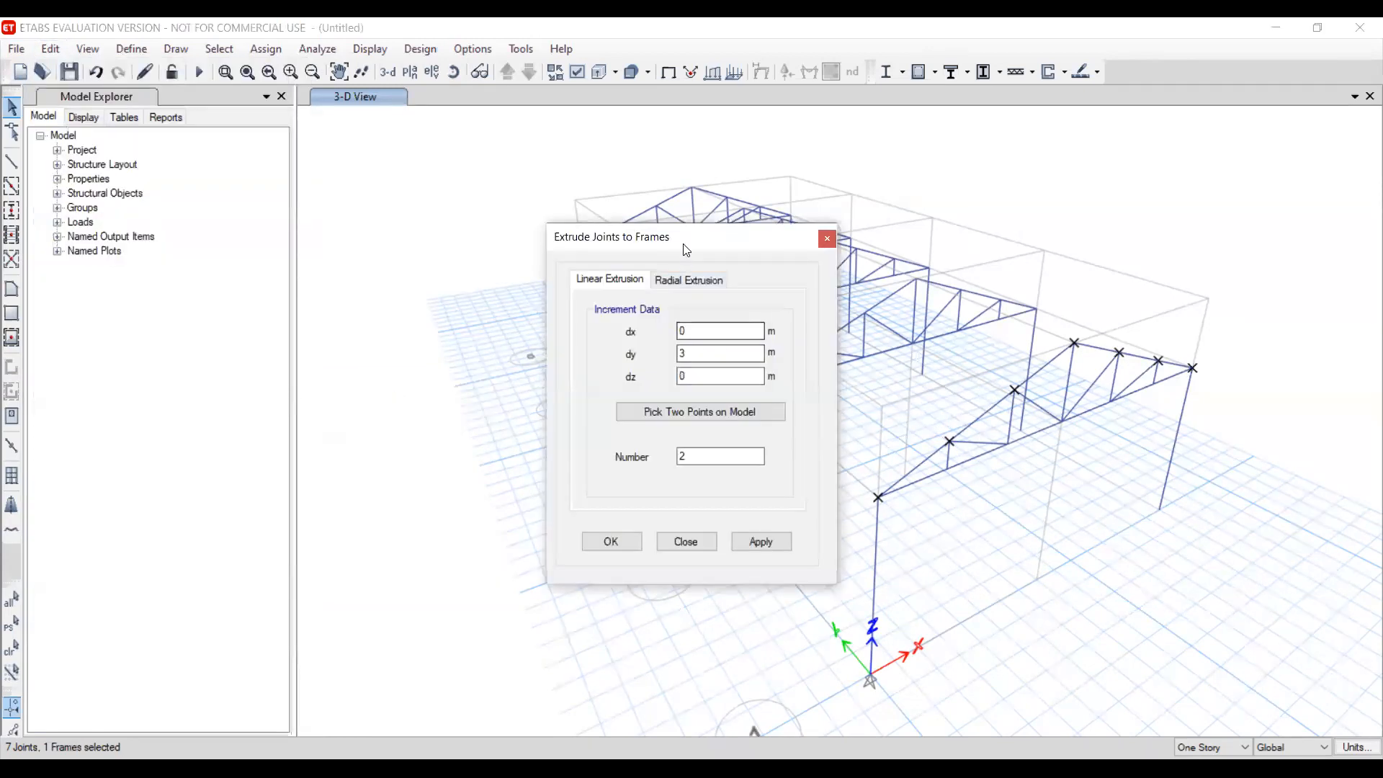
pyautogui.moveTo(680, 243); pyautogui.dragTo(429, 228)
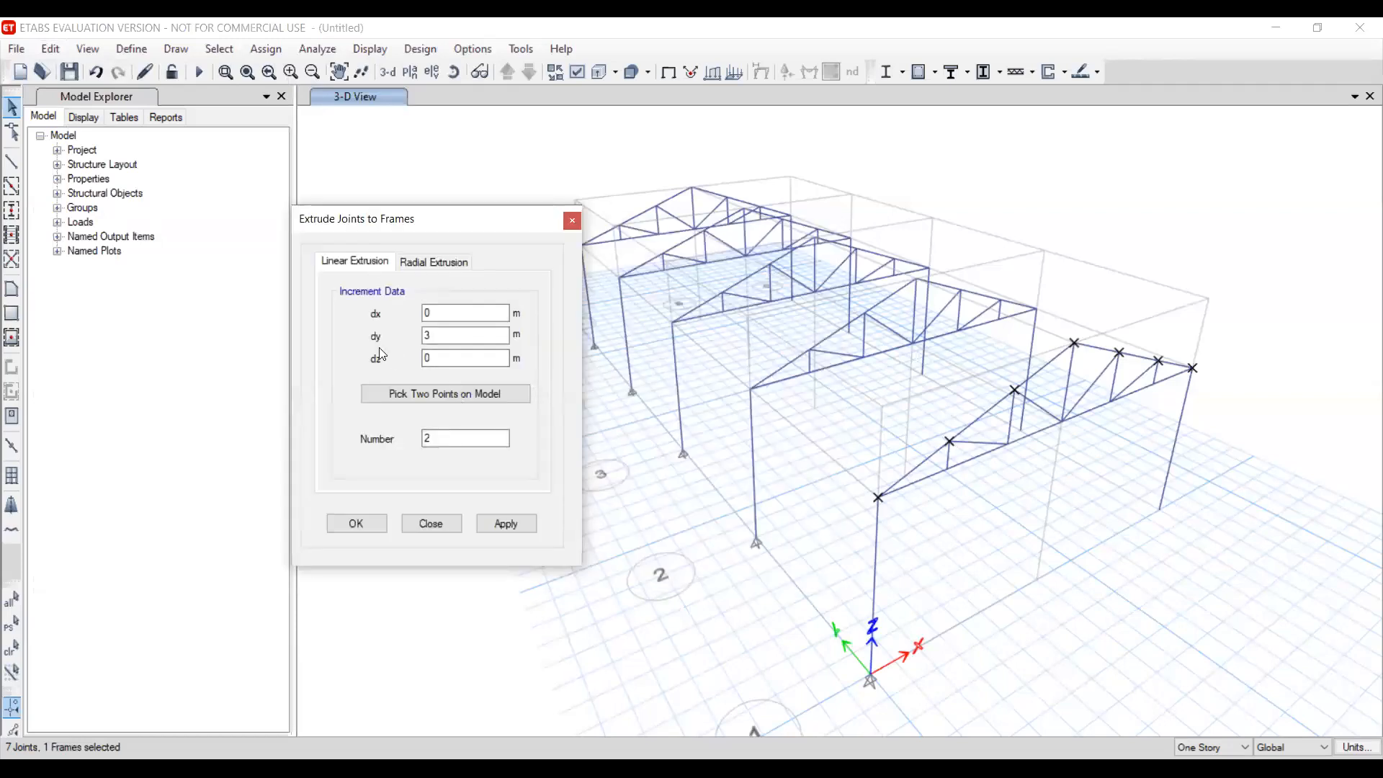
pyautogui.click(449, 336)
pyautogui.moveTo(451, 336); pyautogui.dragTo(401, 346)
pyautogui.write('4')
pyautogui.moveTo(453, 446); pyautogui.dragTo(374, 445)
pyautogui.write('4')
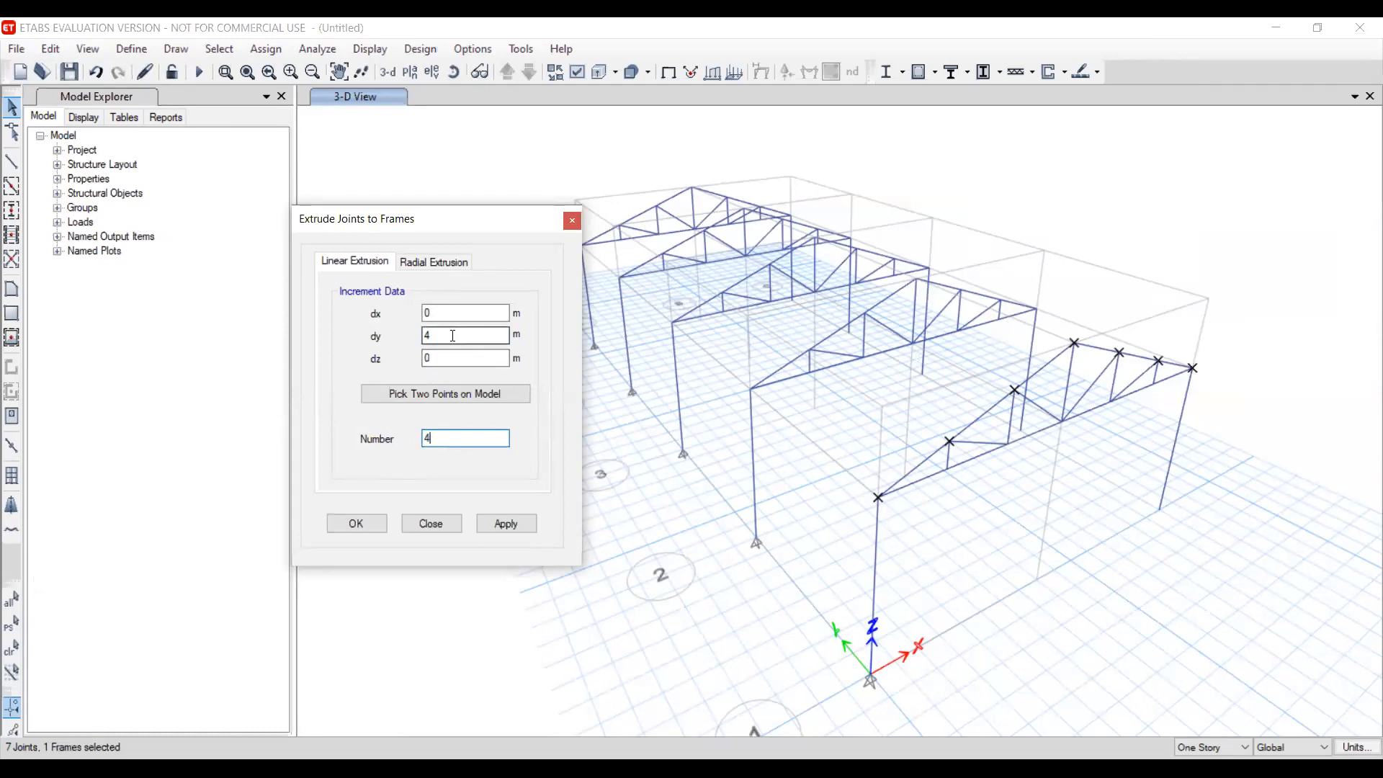
pyautogui.click(491, 525)
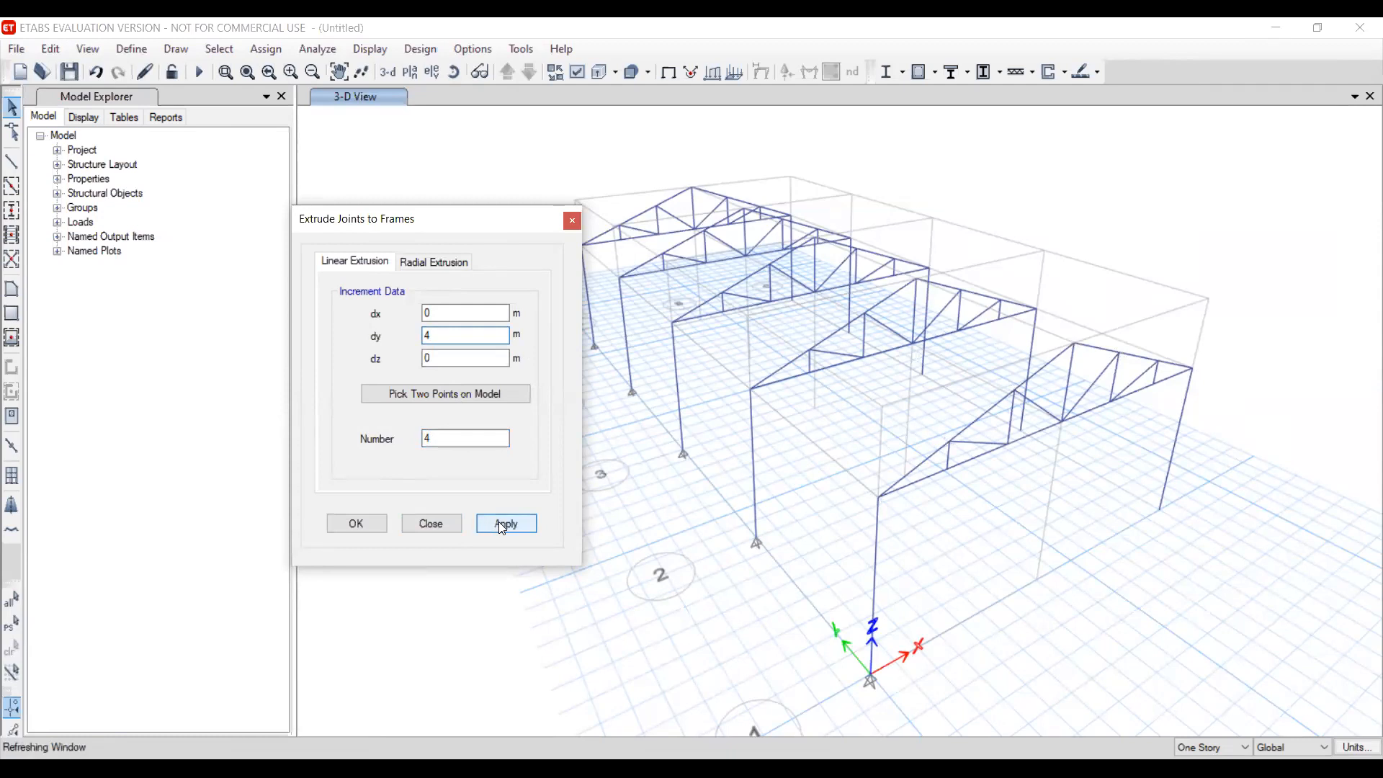
pyautogui.click(358, 524)
pyautogui.click(358, 525)
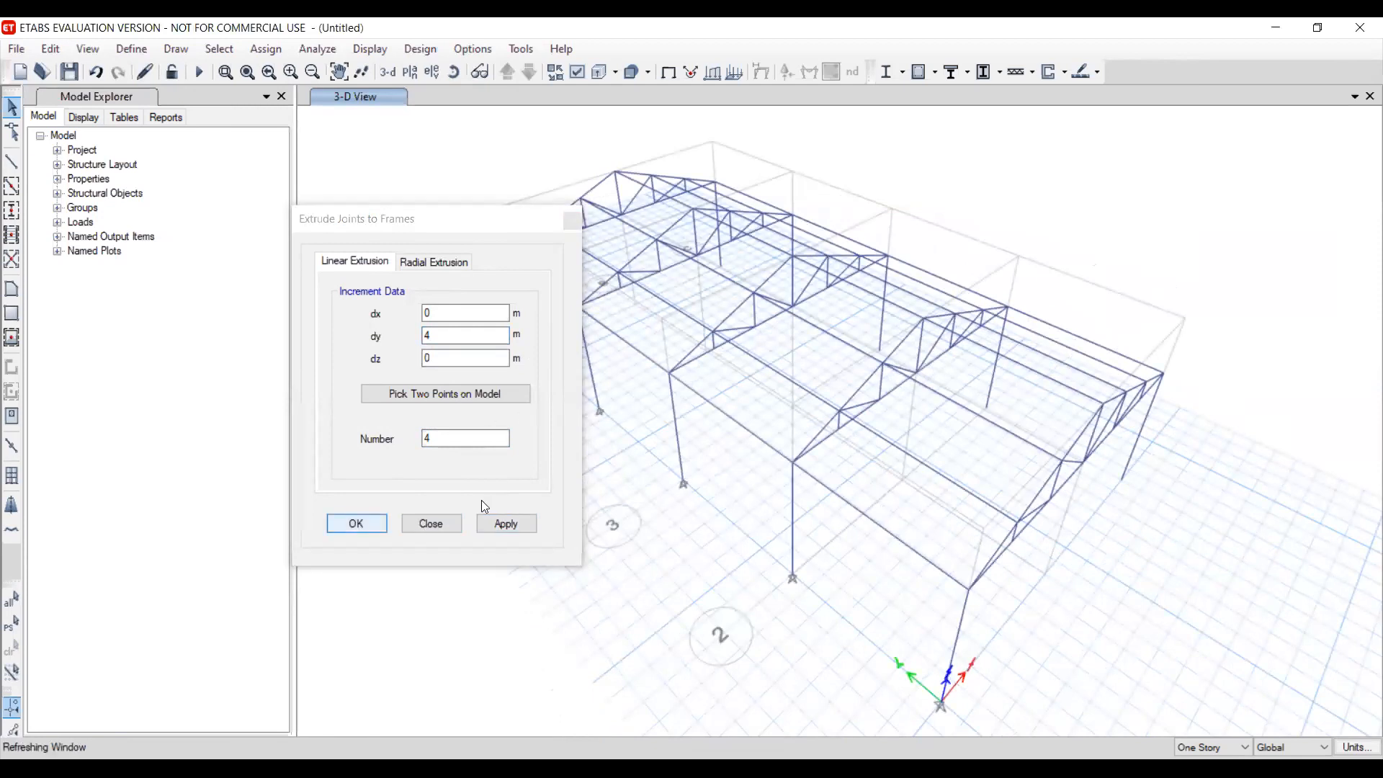
pyautogui.click(434, 523)
# Examine the longitudinal members between the trusses from several angles in the 3-D view
pyautogui.moveTo(1064, 531); pyautogui.dragTo(929, 513, button='middle')
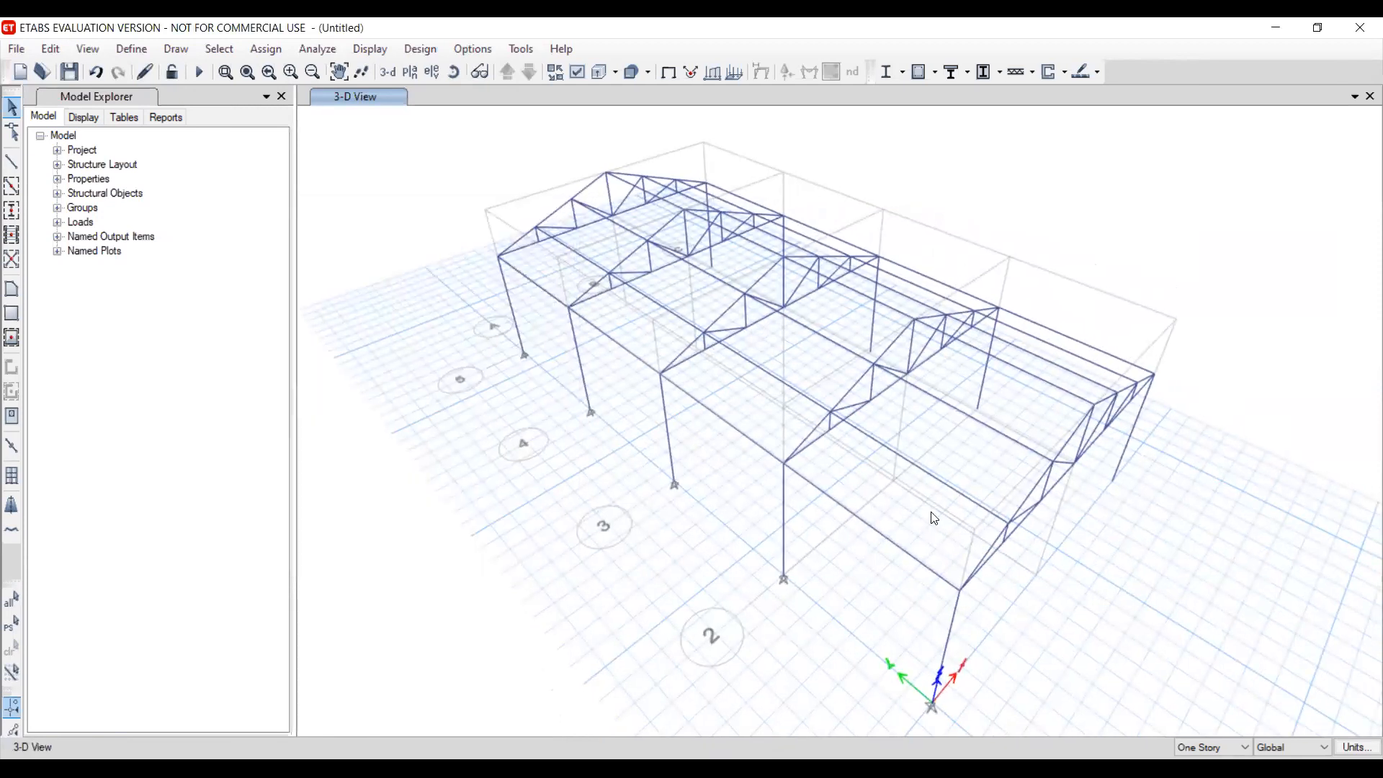
pyautogui.keyDown('shift'); pyautogui.moveTo(1077, 500); pyautogui.dragTo(800, 444, button='middle'); pyautogui.keyUp('shift')
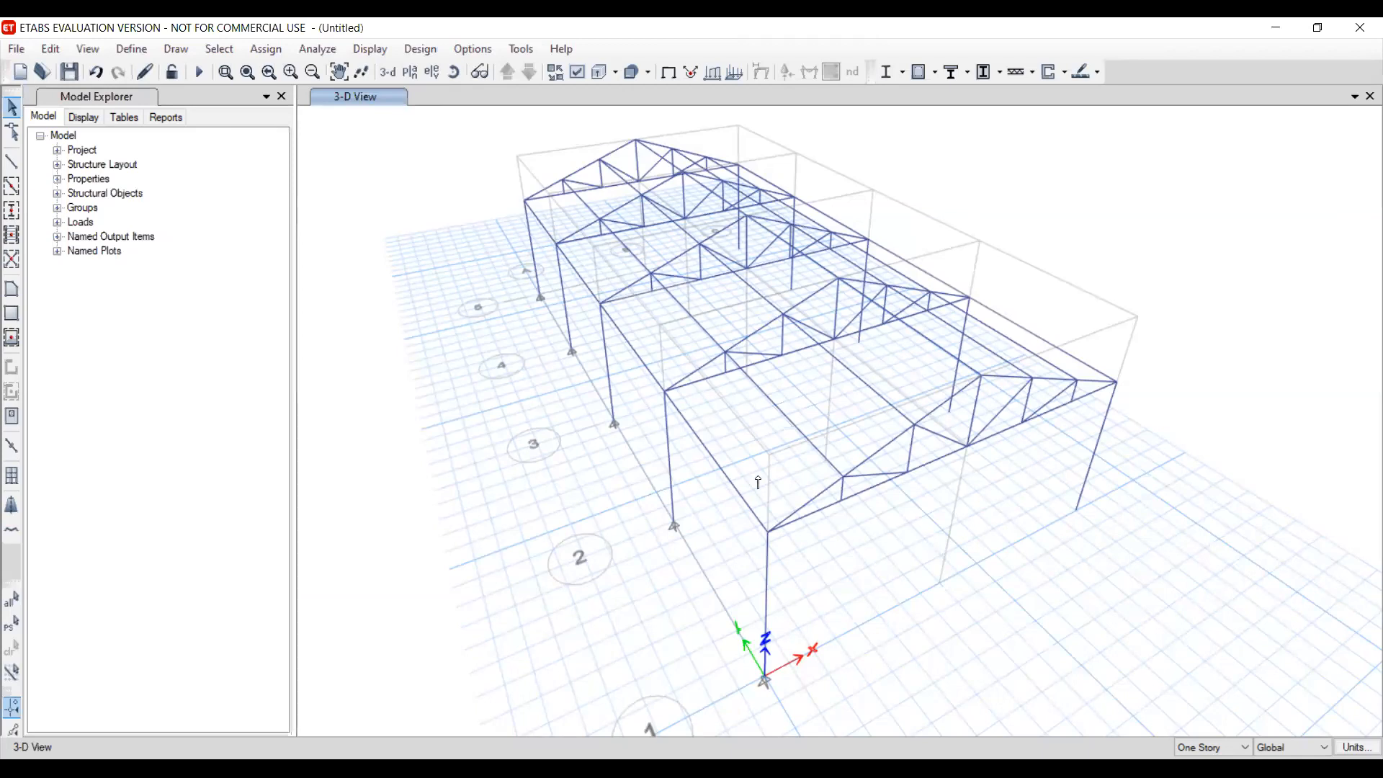
pyautogui.moveTo(919, 519); pyautogui.dragTo(815, 550, button='middle')
pyautogui.scroll(2, 838, 585)
pyautogui.scroll(-3, 865, 576)
pyautogui.scroll(2, 865, 574)
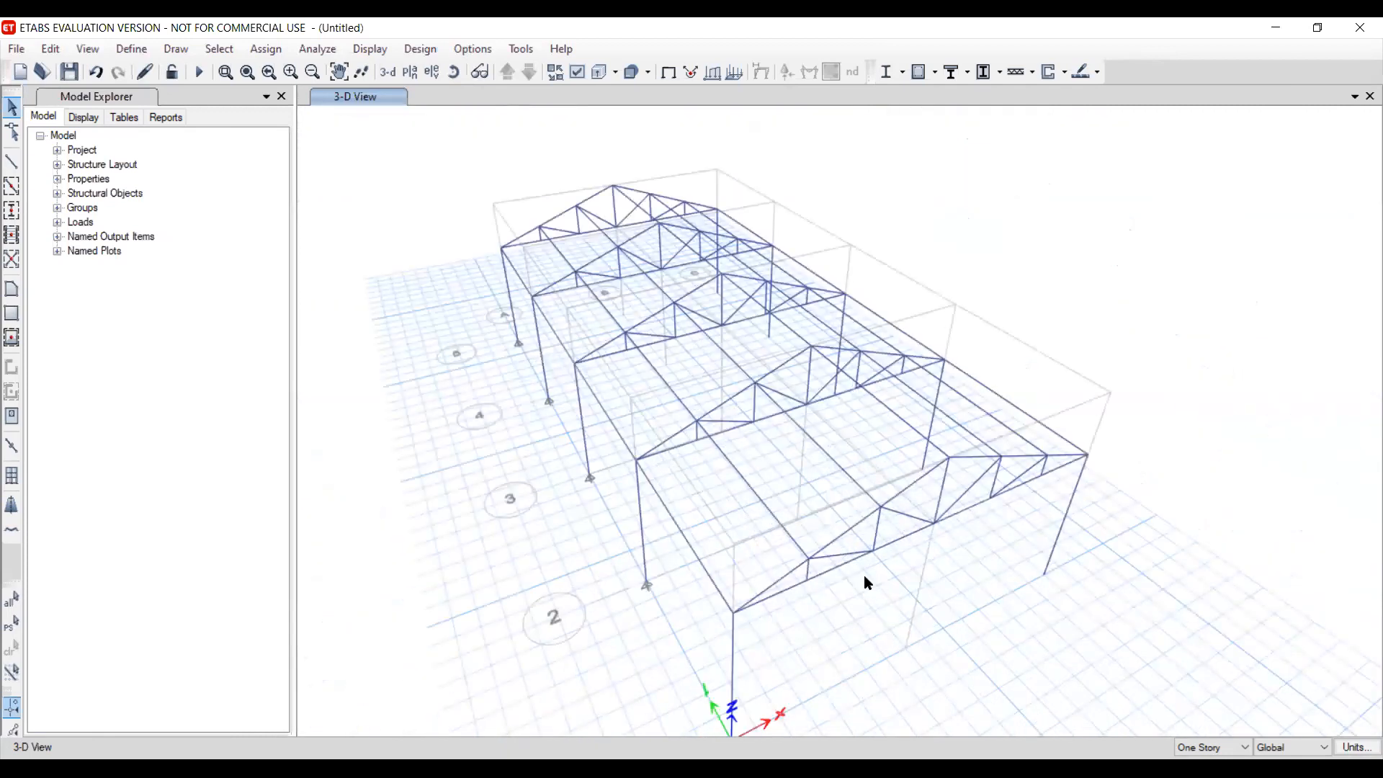
pyautogui.keyDown('shift'); pyautogui.moveTo(871, 572); pyautogui.dragTo(795, 494, button='middle'); pyautogui.keyUp('shift')
pyautogui.scroll(-3, 792, 493)
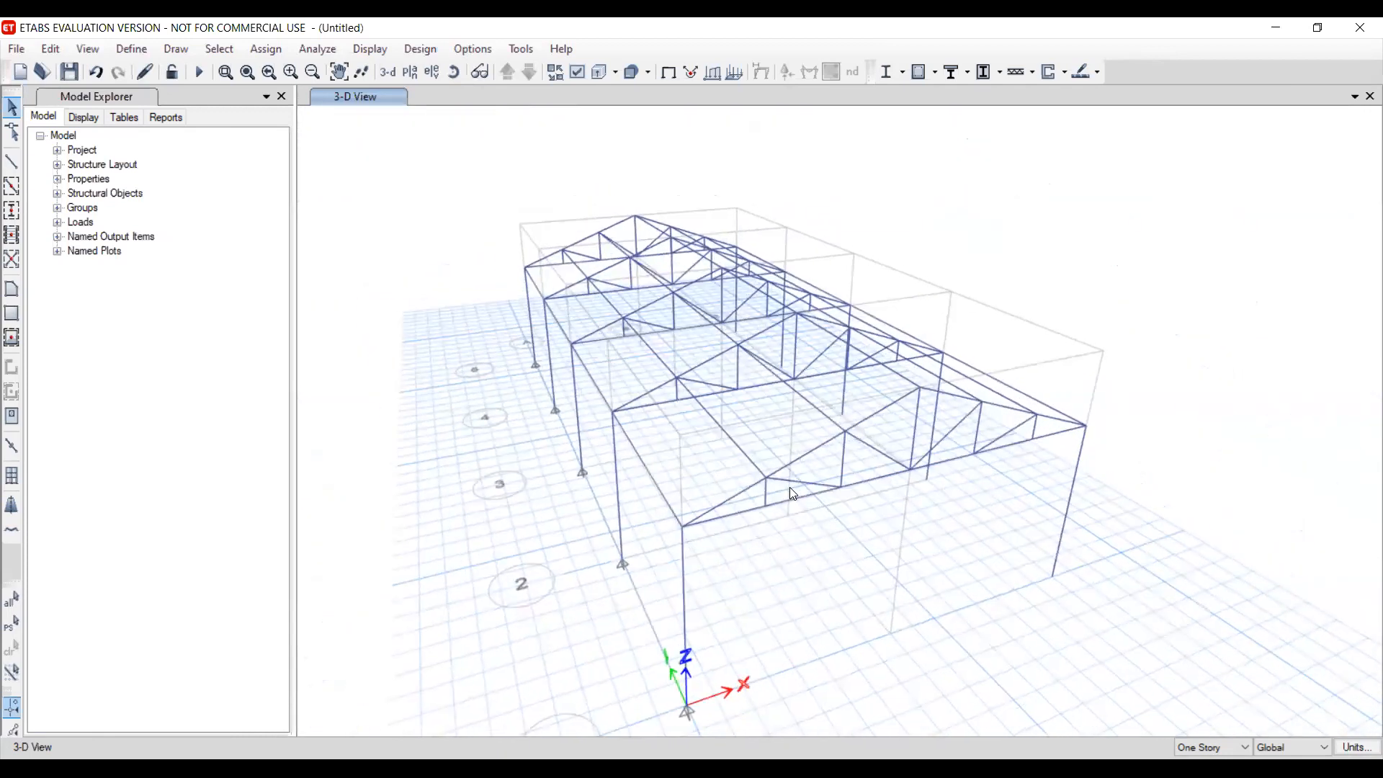
pyautogui.scroll(3, 790, 488)
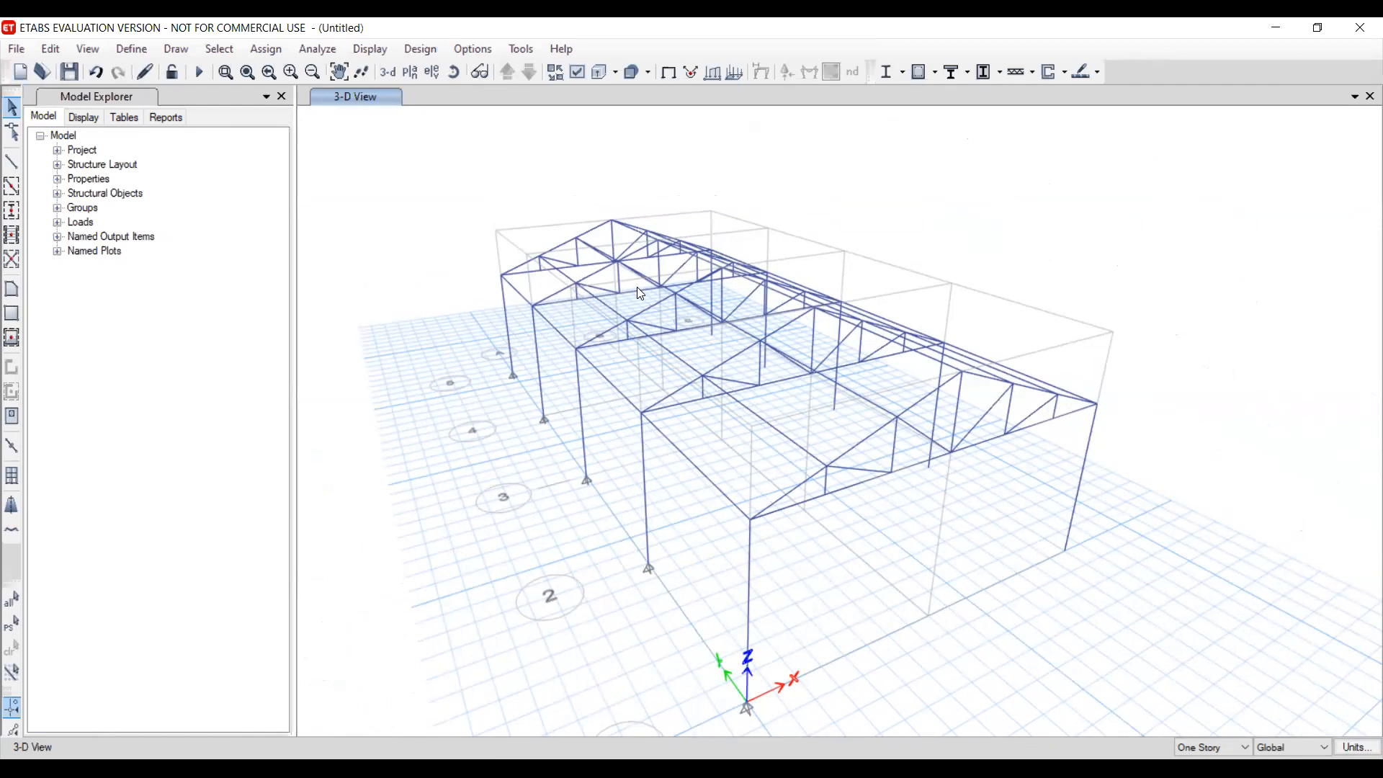
# Select the six top-chord members of the grid line 1 truss on both roof slopes
pyautogui.click(813, 477)
pyautogui.click(915, 415)
pyautogui.click(1035, 390)
pyautogui.keyDown('shift'); pyautogui.moveTo(1068, 445); pyautogui.dragTo(720, 461, button='middle'); pyautogui.keyUp('shift')
pyautogui.click(829, 486)
pyautogui.click(896, 510)
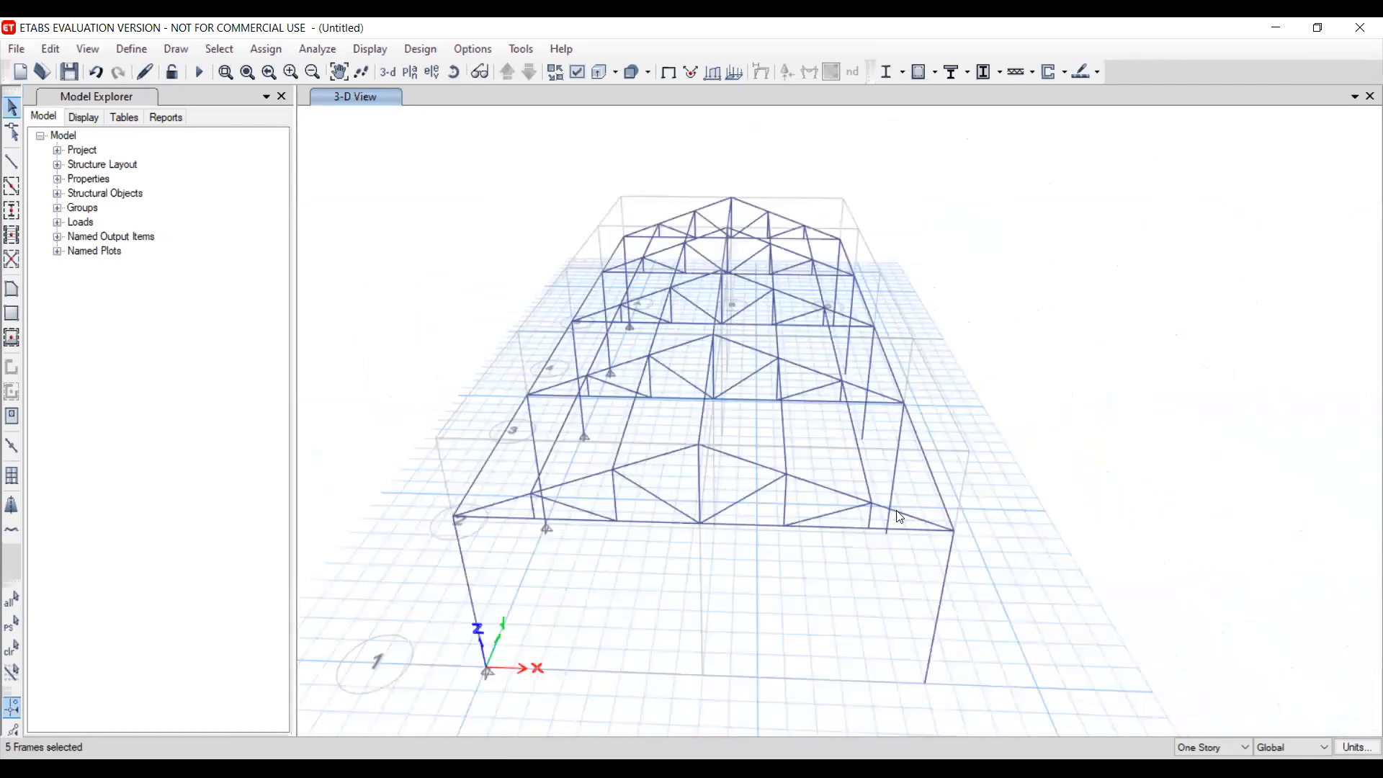
pyautogui.click(764, 464)
# Extrude the selected top-chord frames to shells linearly with dx 0, dy 4 m, dz 0 and number 4
pyautogui.keyDown('shift'); pyautogui.moveTo(468, 621); pyautogui.dragTo(592, 607, button='middle'); pyautogui.keyUp('shift')
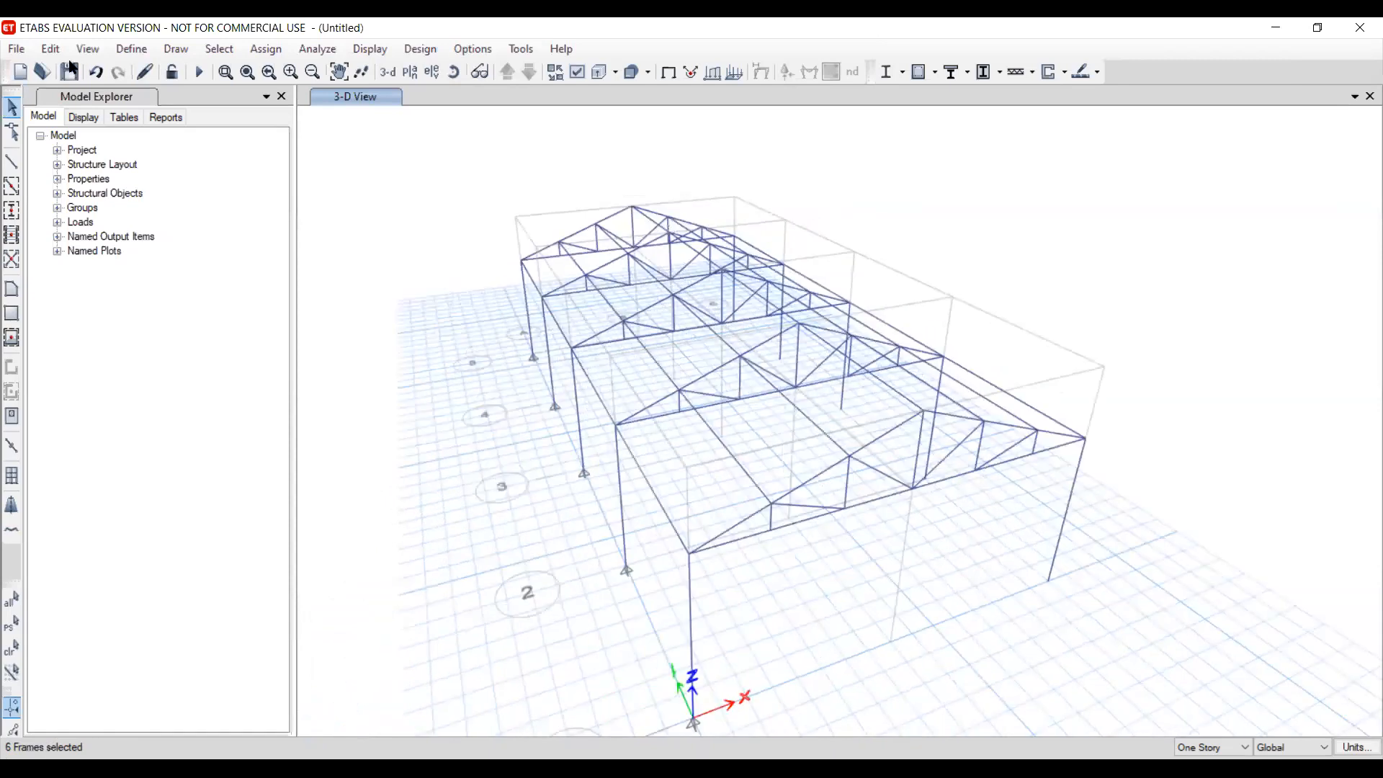
pyautogui.click(54, 49)
pyautogui.moveTo(96, 395)
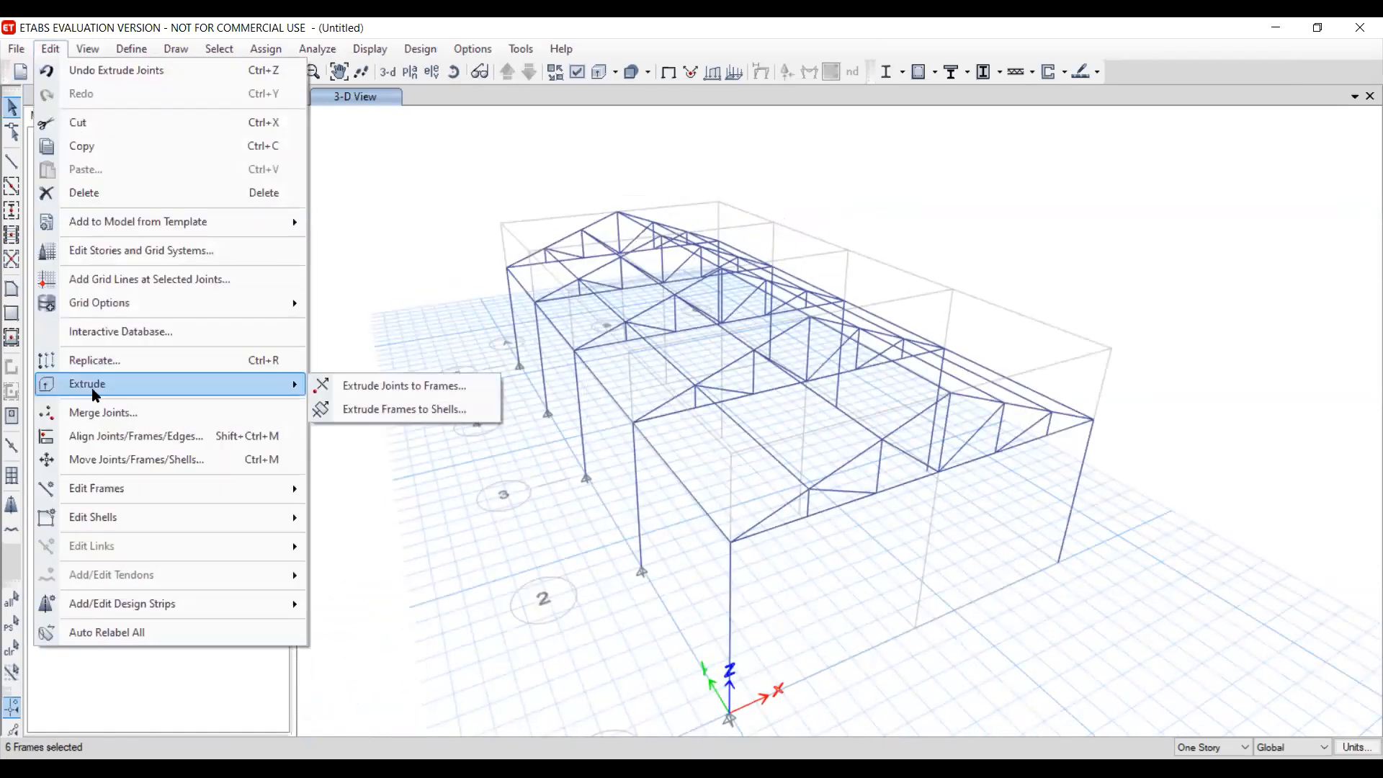
pyautogui.click(374, 416)
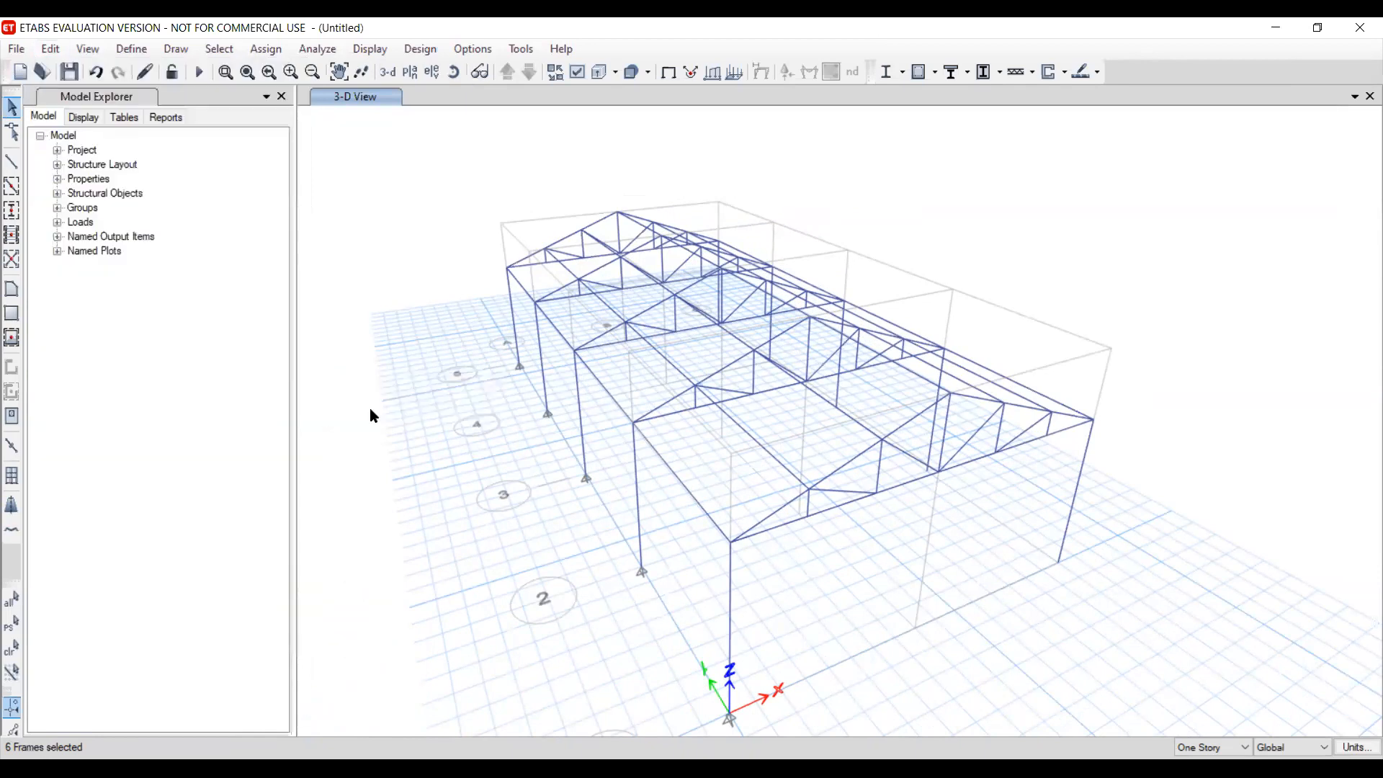
pyautogui.moveTo(685, 222); pyautogui.dragTo(306, 192)
pyautogui.press('Tab')
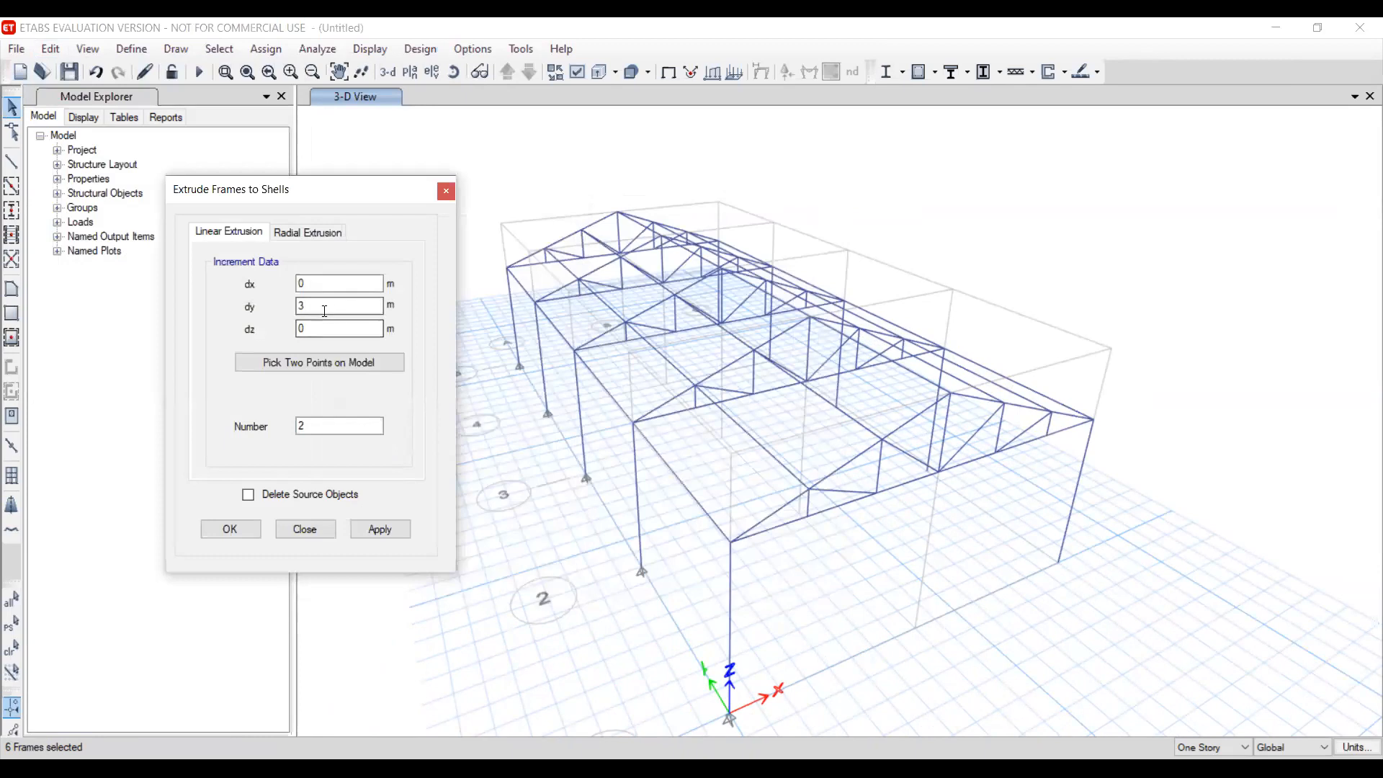
pyautogui.write('4')
pyautogui.press('Tab')
pyautogui.press('Tab')
pyautogui.press('Tab')
pyautogui.write('4')
pyautogui.click(388, 533)
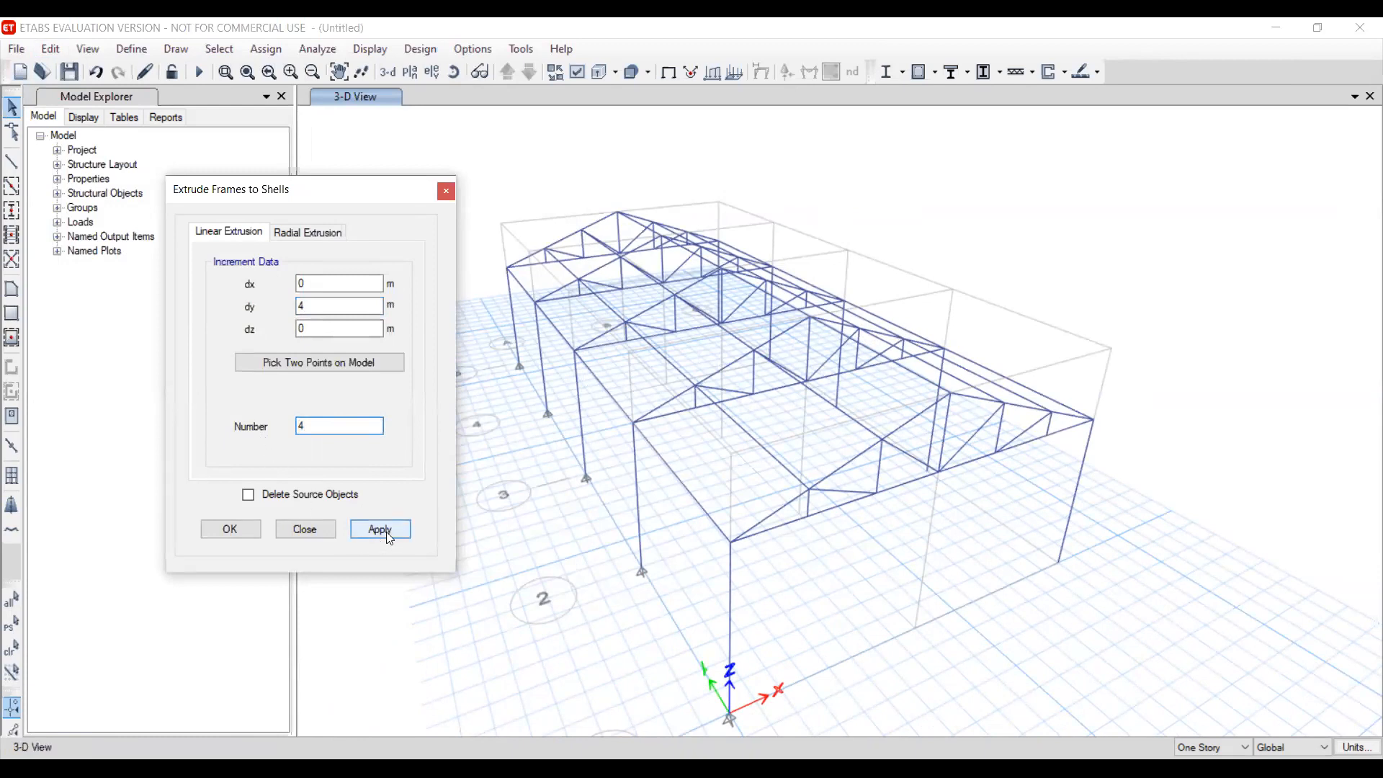
pyautogui.click(230, 530)
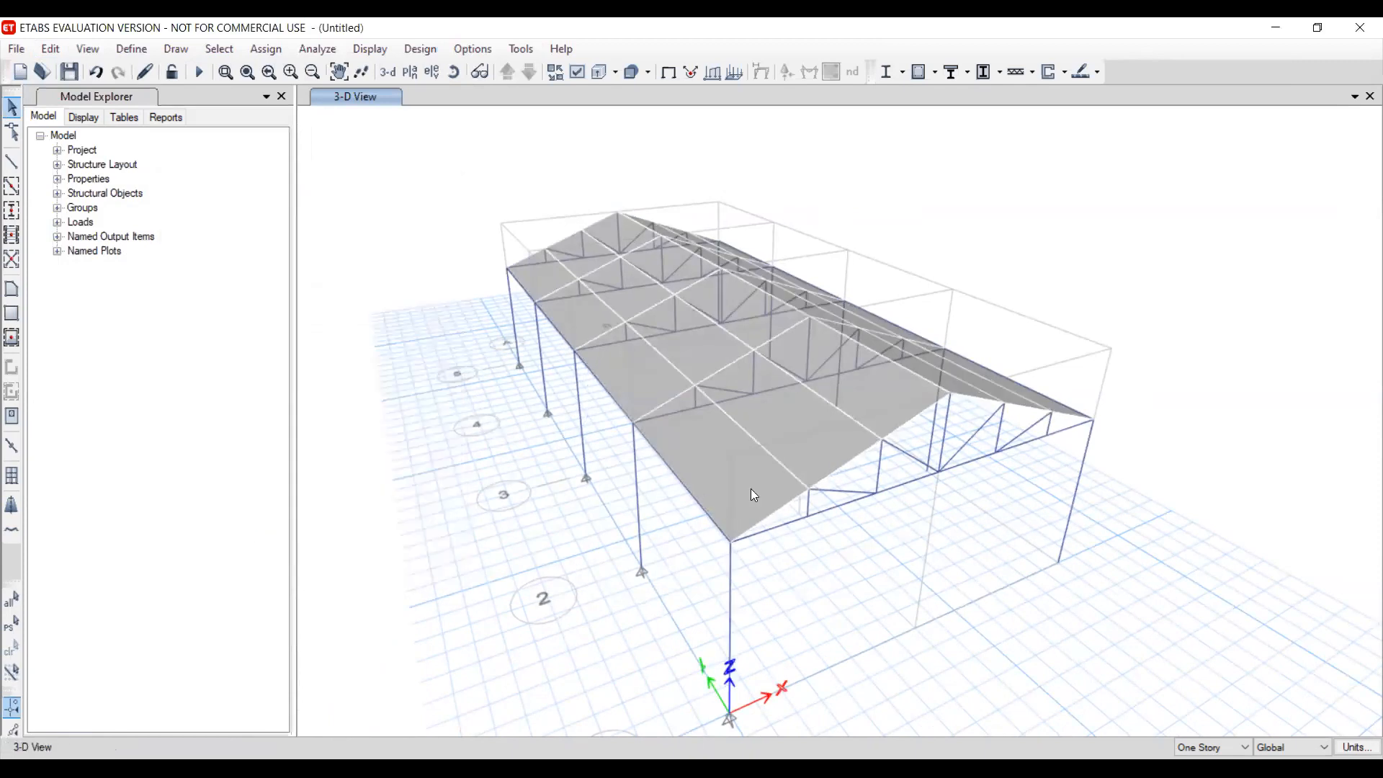
# Inspect the geometry and assigned section property of a roof shell panel in the front bay
pyautogui.moveTo(812, 426); pyautogui.dragTo(826, 389, button='middle')
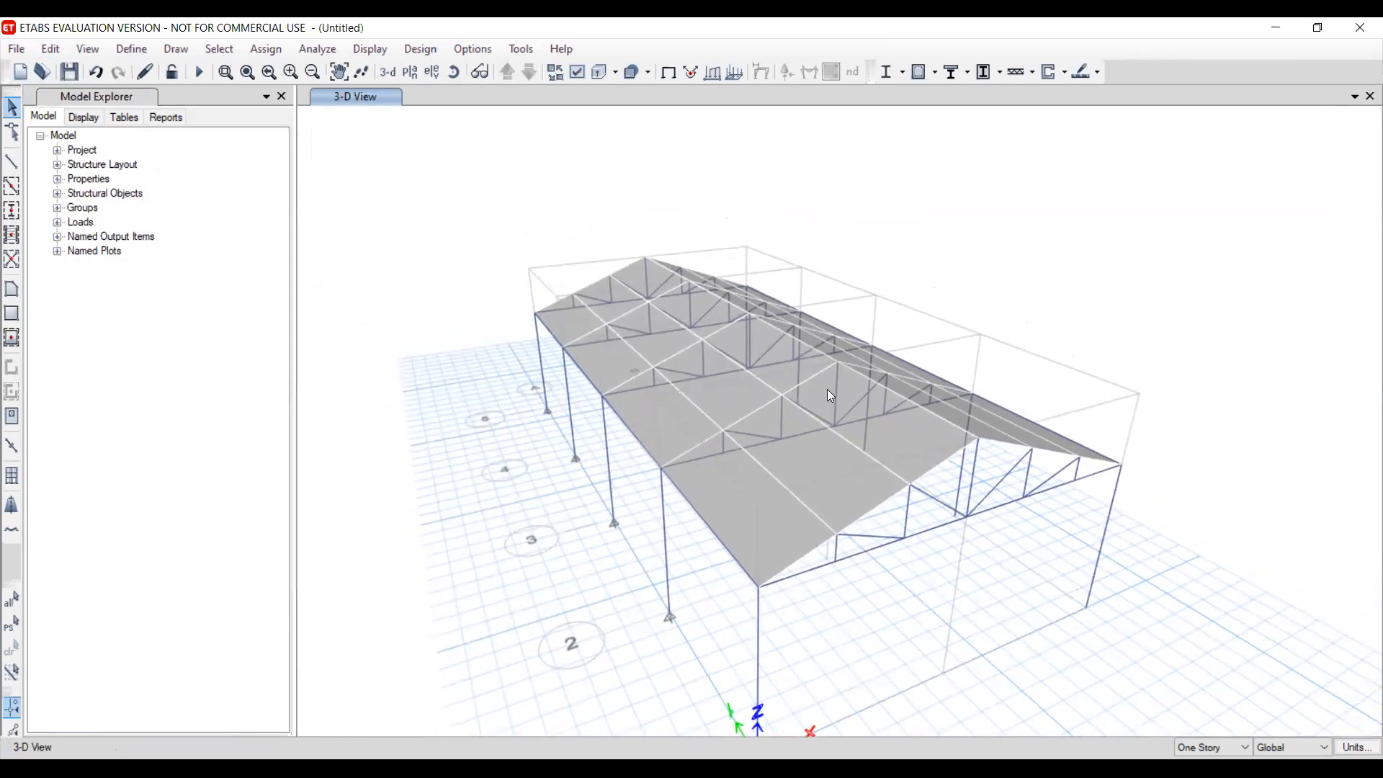
pyautogui.keyDown('shift'); pyautogui.moveTo(717, 345); pyautogui.dragTo(808, 464, button='middle'); pyautogui.keyUp('shift')
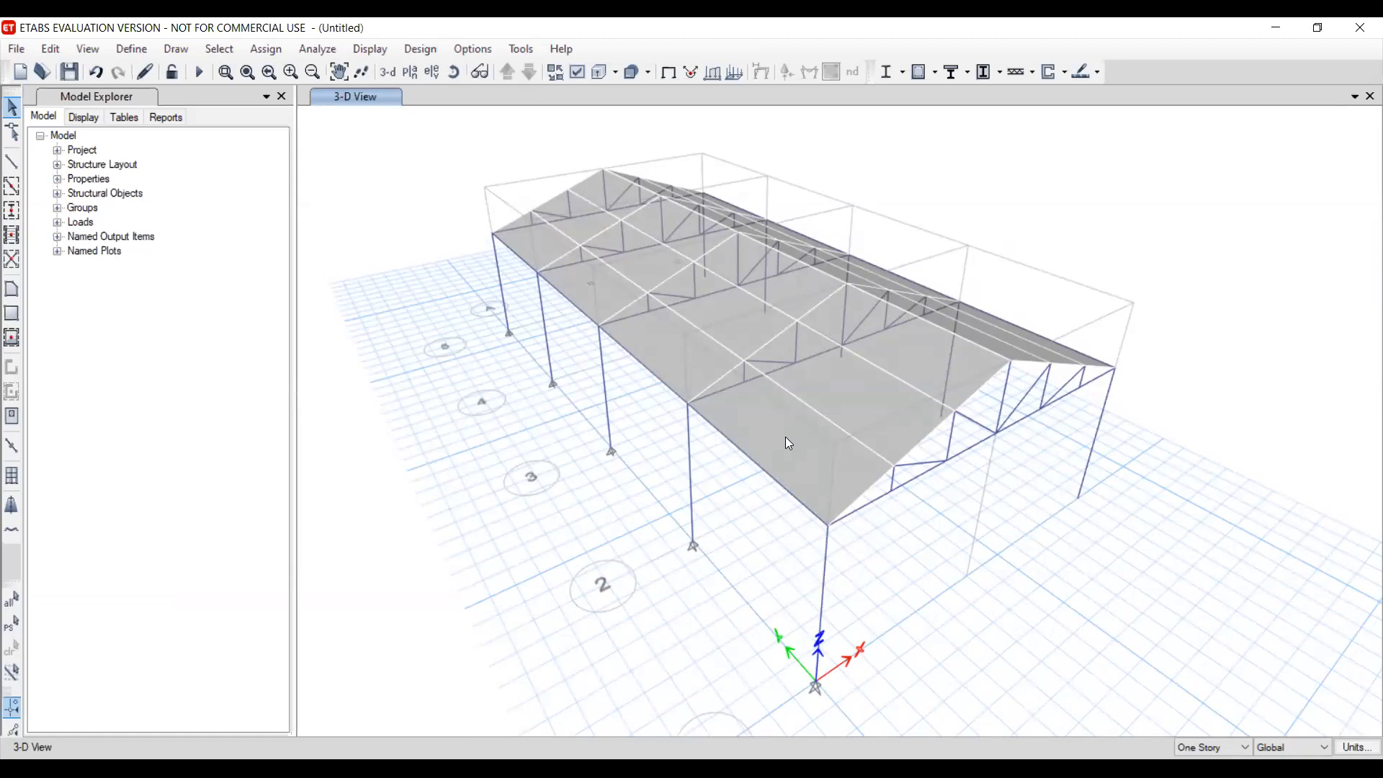
pyautogui.rightClick(786, 438)
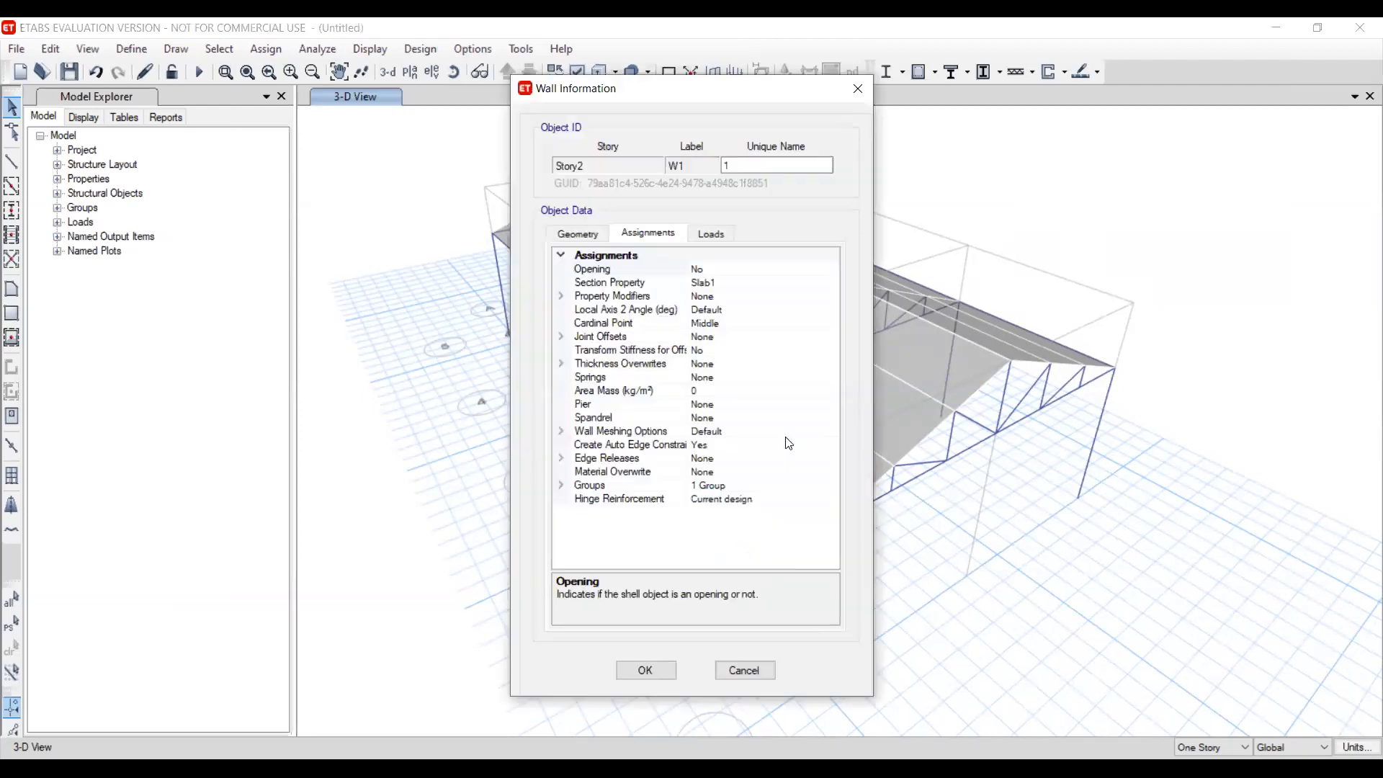
pyautogui.click(569, 237)
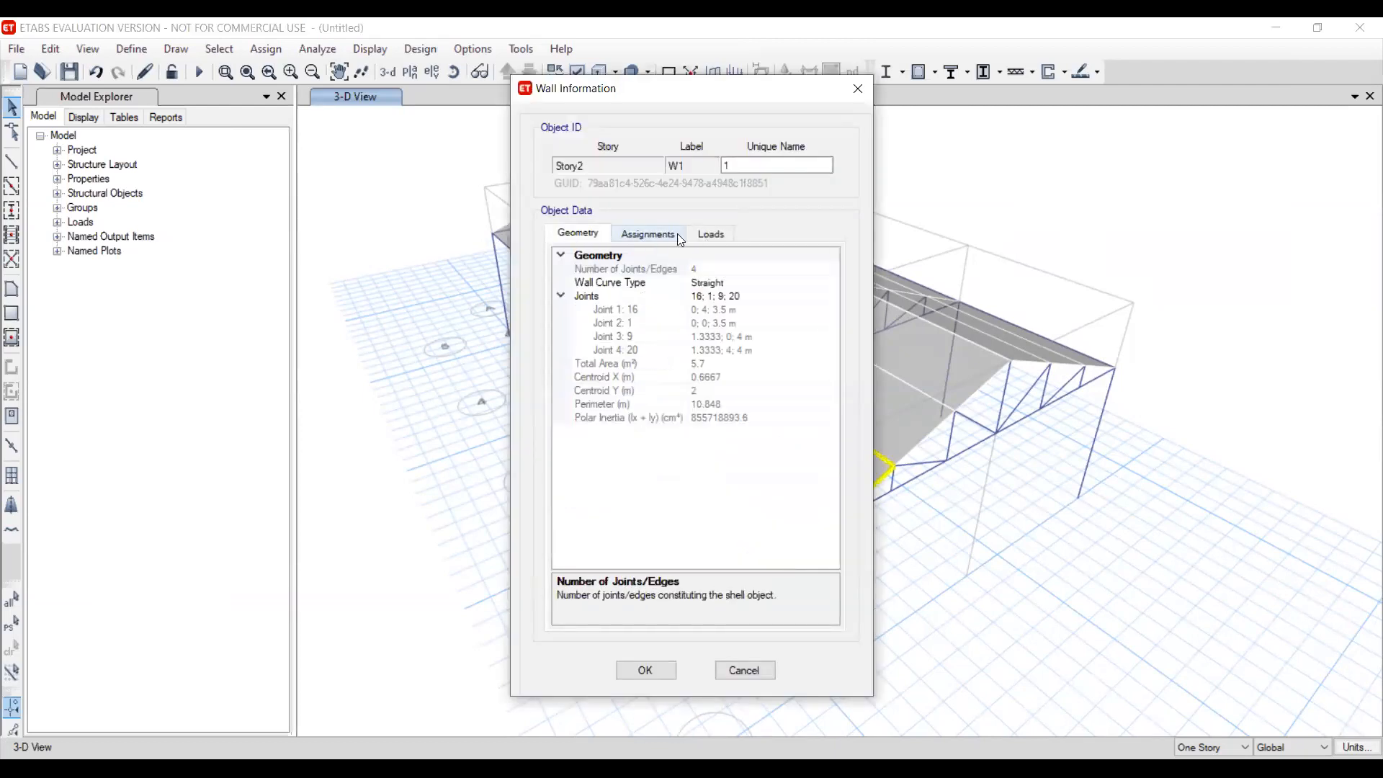
pyautogui.click(648, 235)
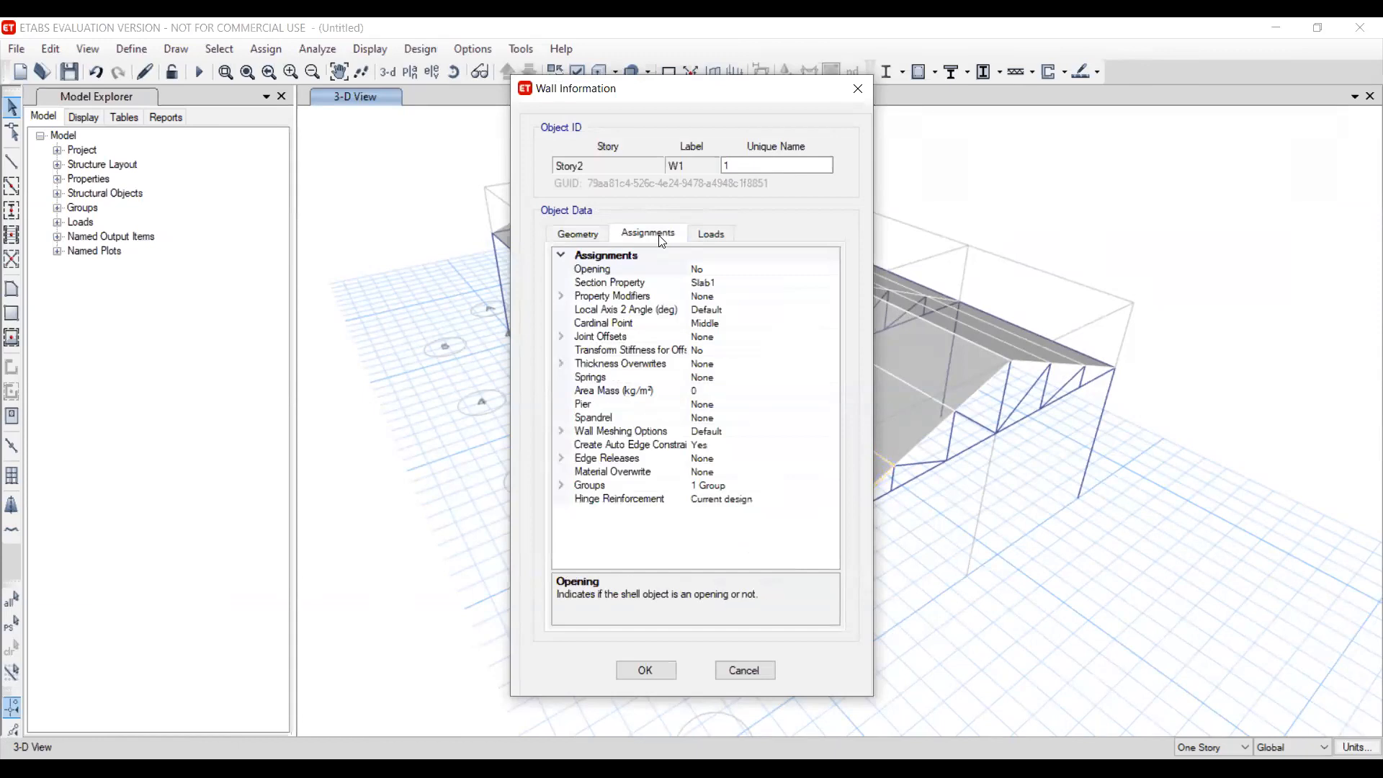
pyautogui.click(726, 282)
pyautogui.moveTo(729, 282); pyautogui.dragTo(683, 286)
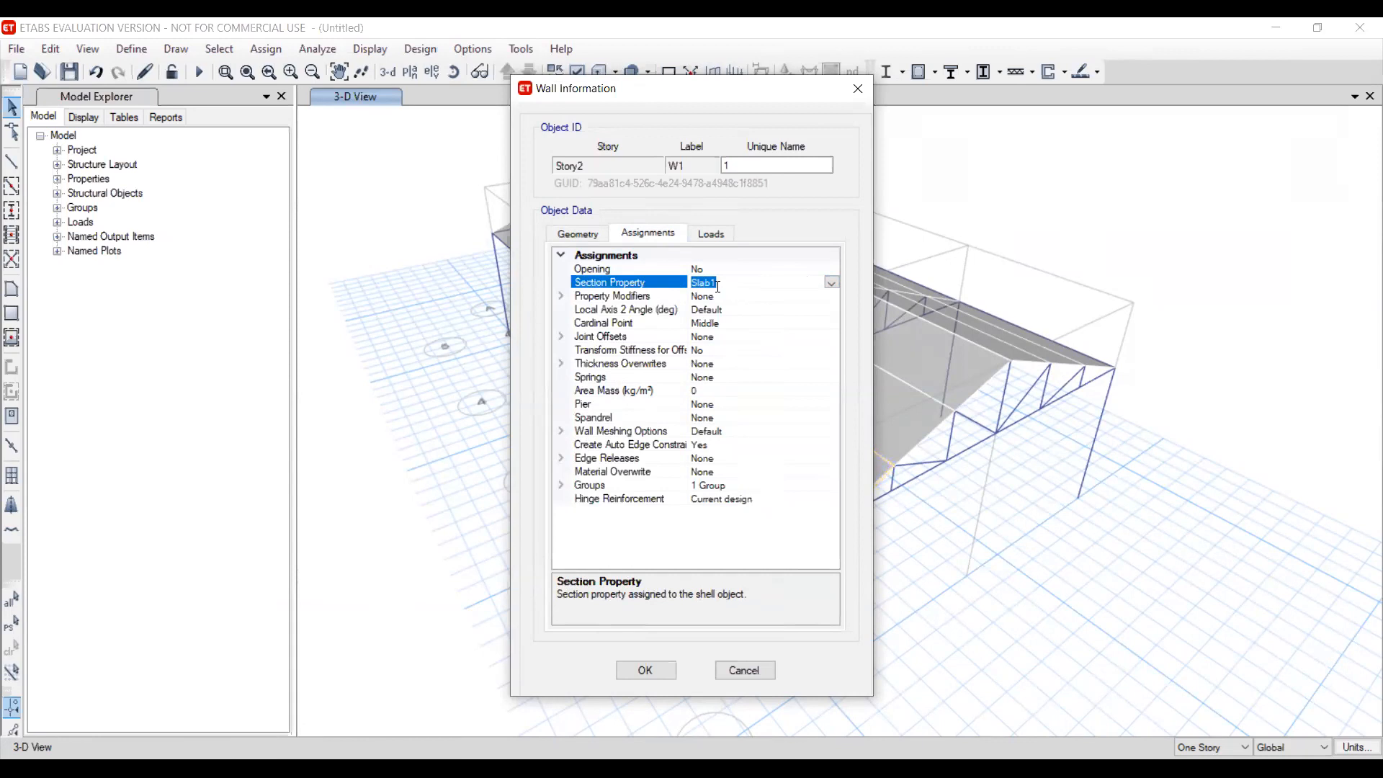
pyautogui.click(859, 91)
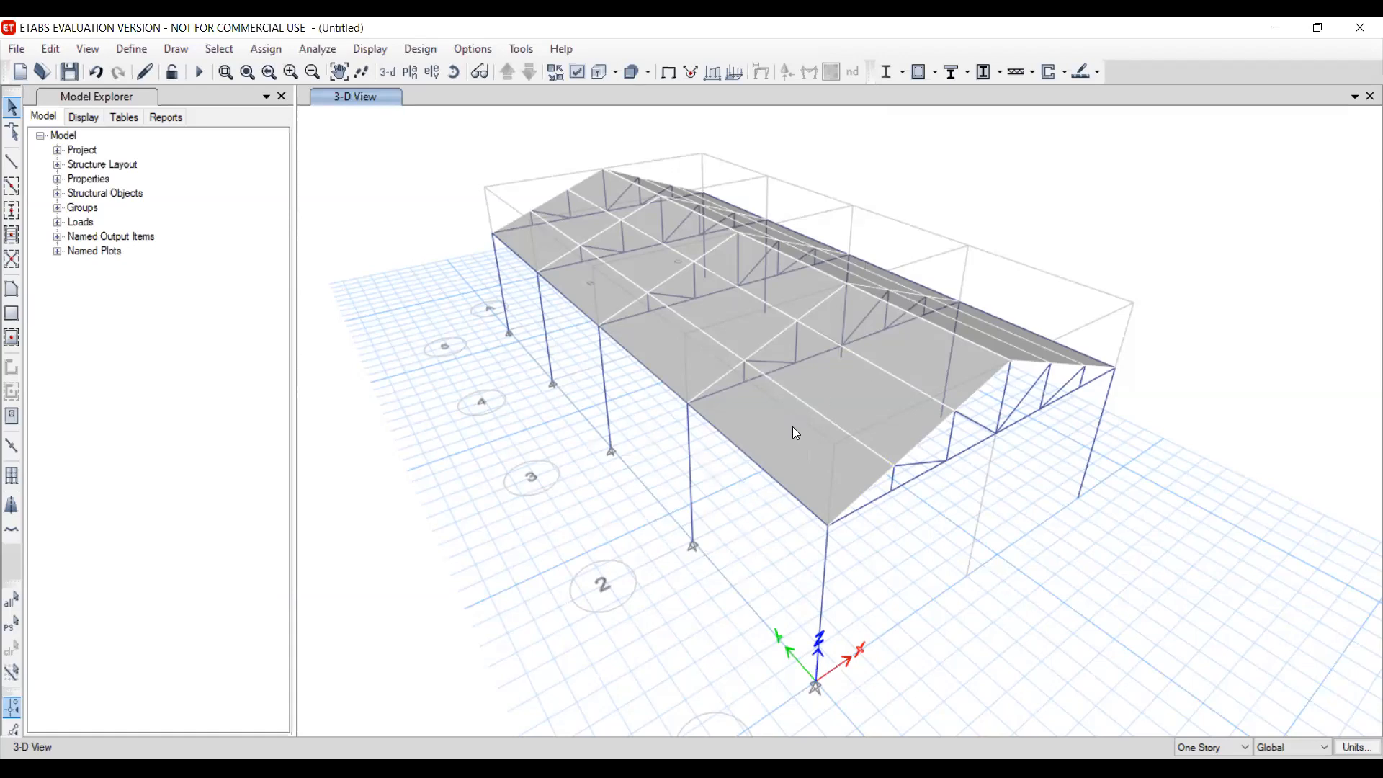
# Open the Slab1 slab section property for modification and set its slab material to Fe250
pyautogui.click(131, 48)
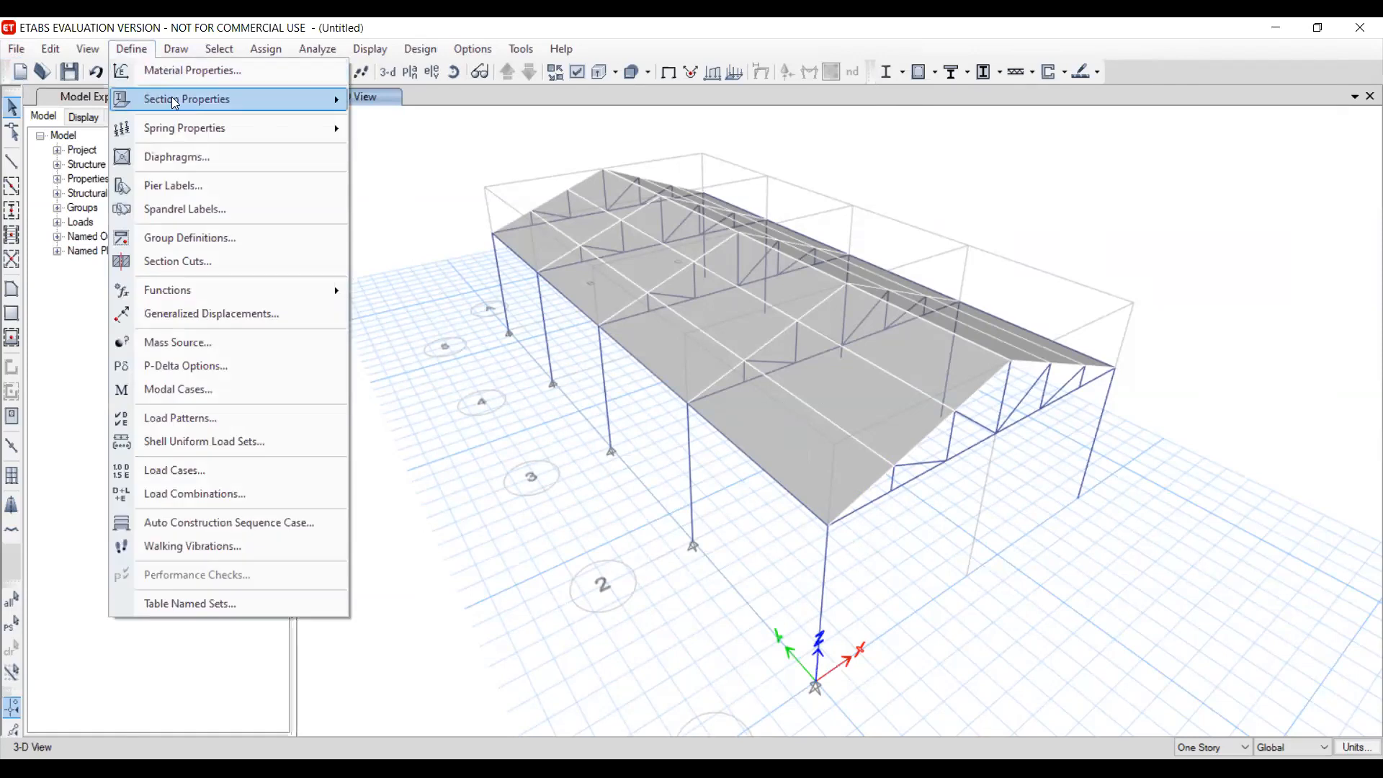
pyautogui.moveTo(172, 98)
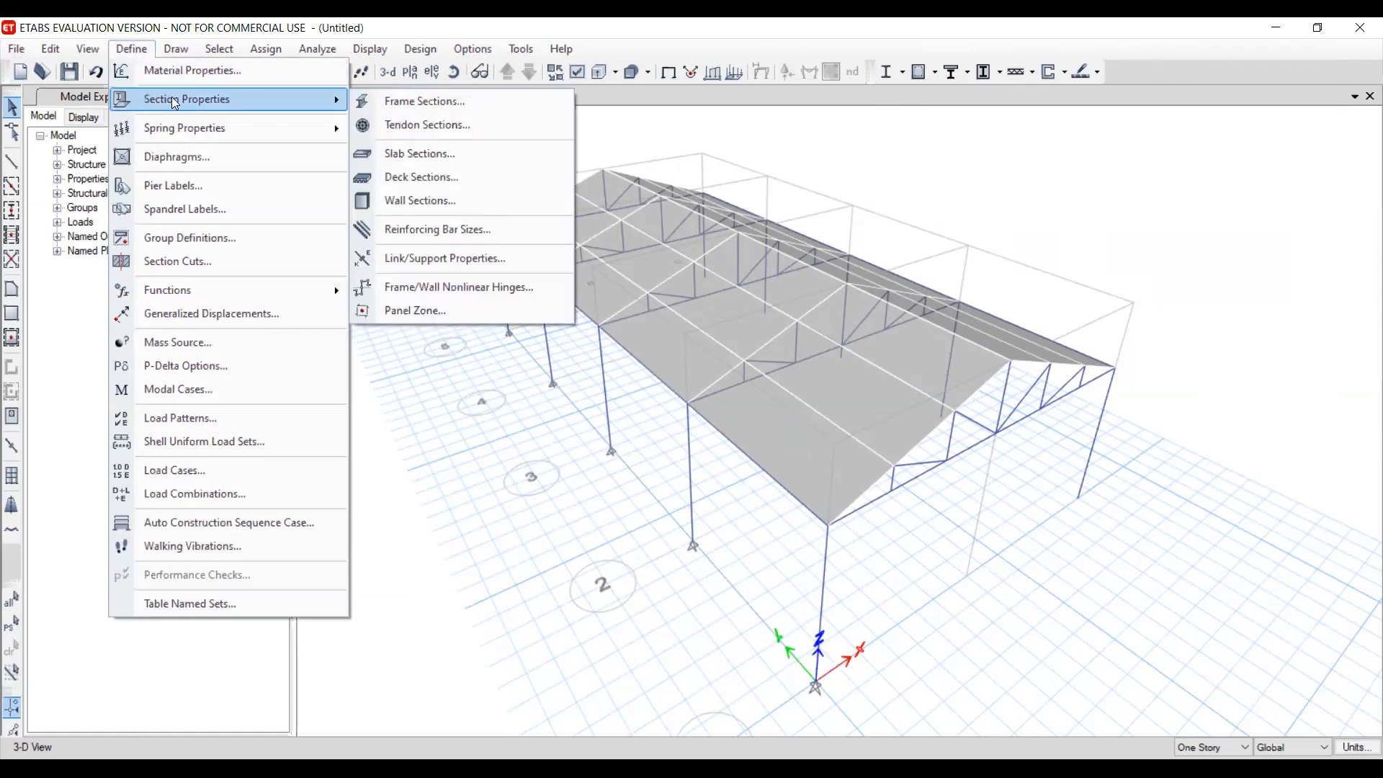
pyautogui.click(430, 160)
pyautogui.click(549, 339)
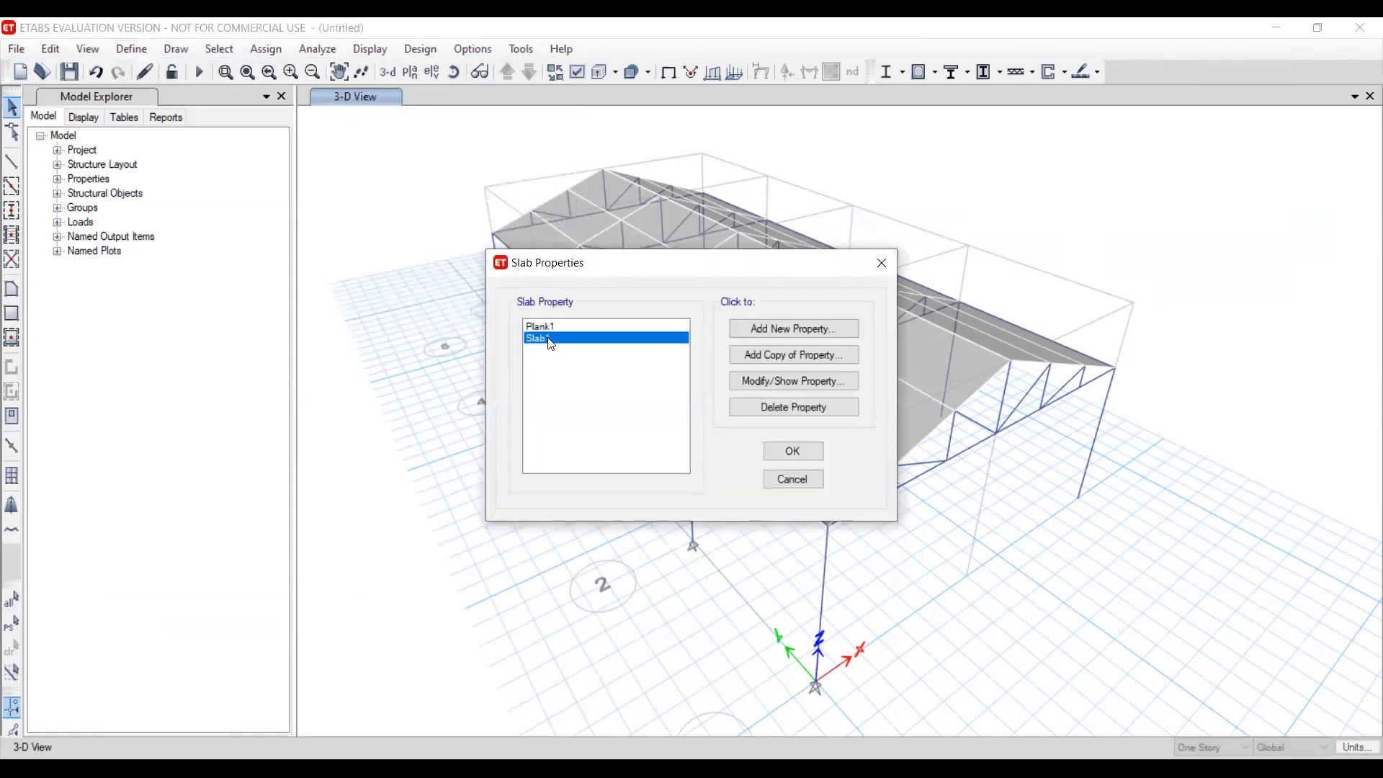
pyautogui.click(786, 386)
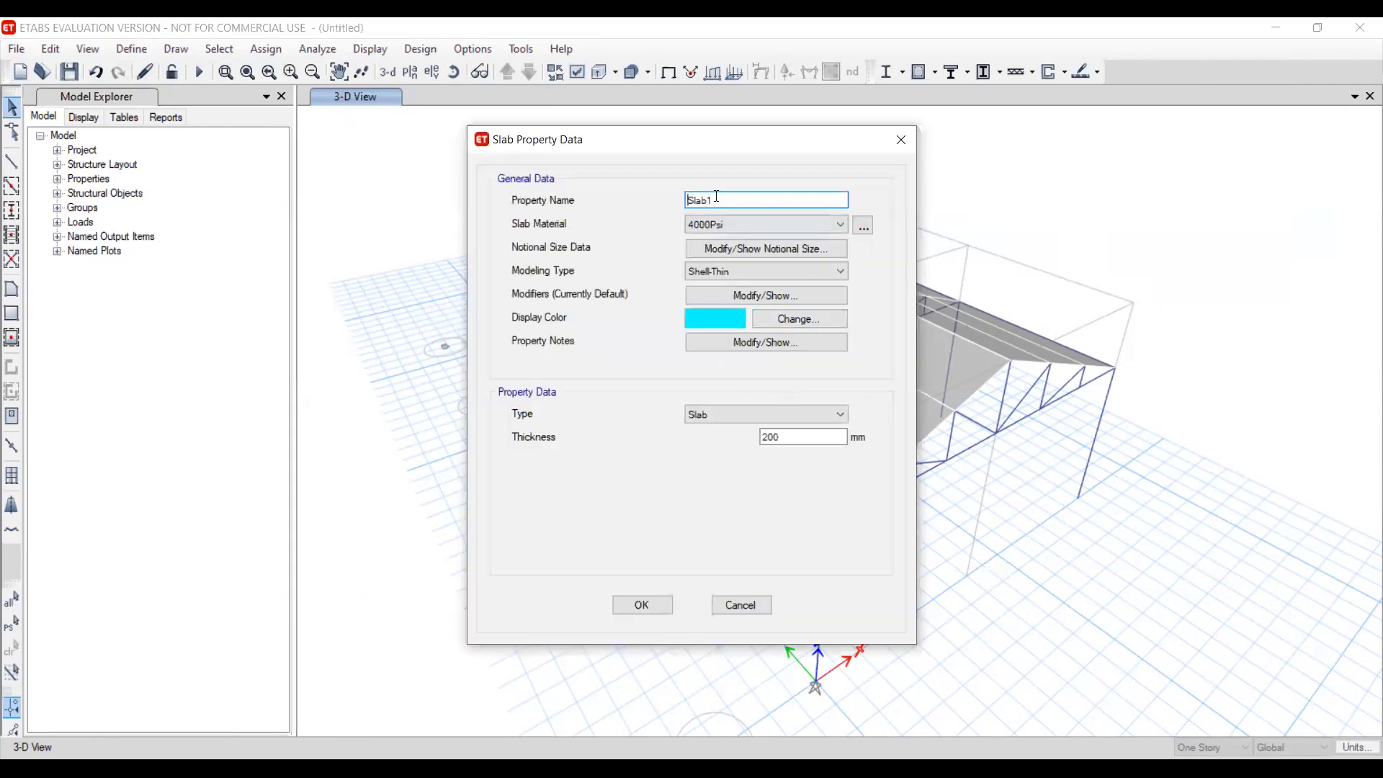
pyautogui.moveTo(732, 201); pyautogui.dragTo(631, 215)
pyautogui.click(752, 228)
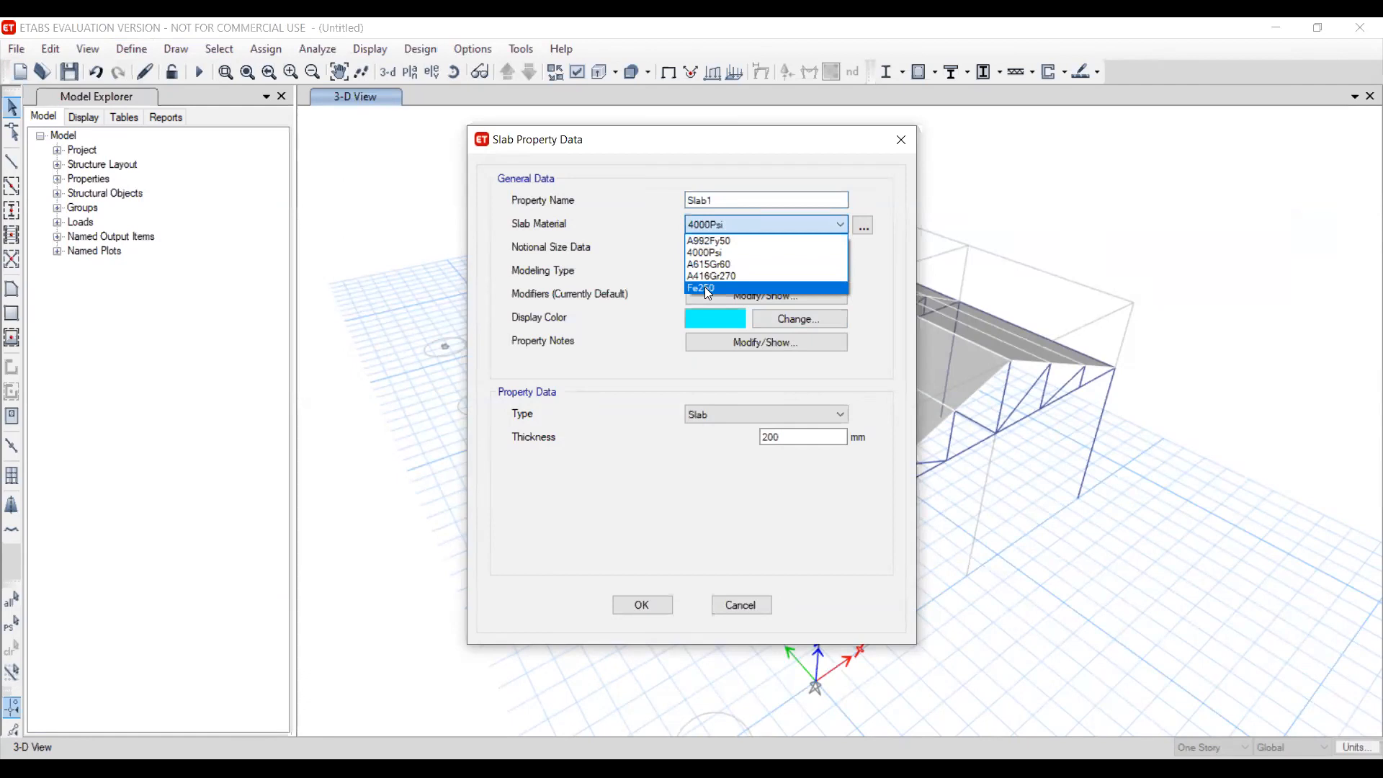
pyautogui.click(704, 287)
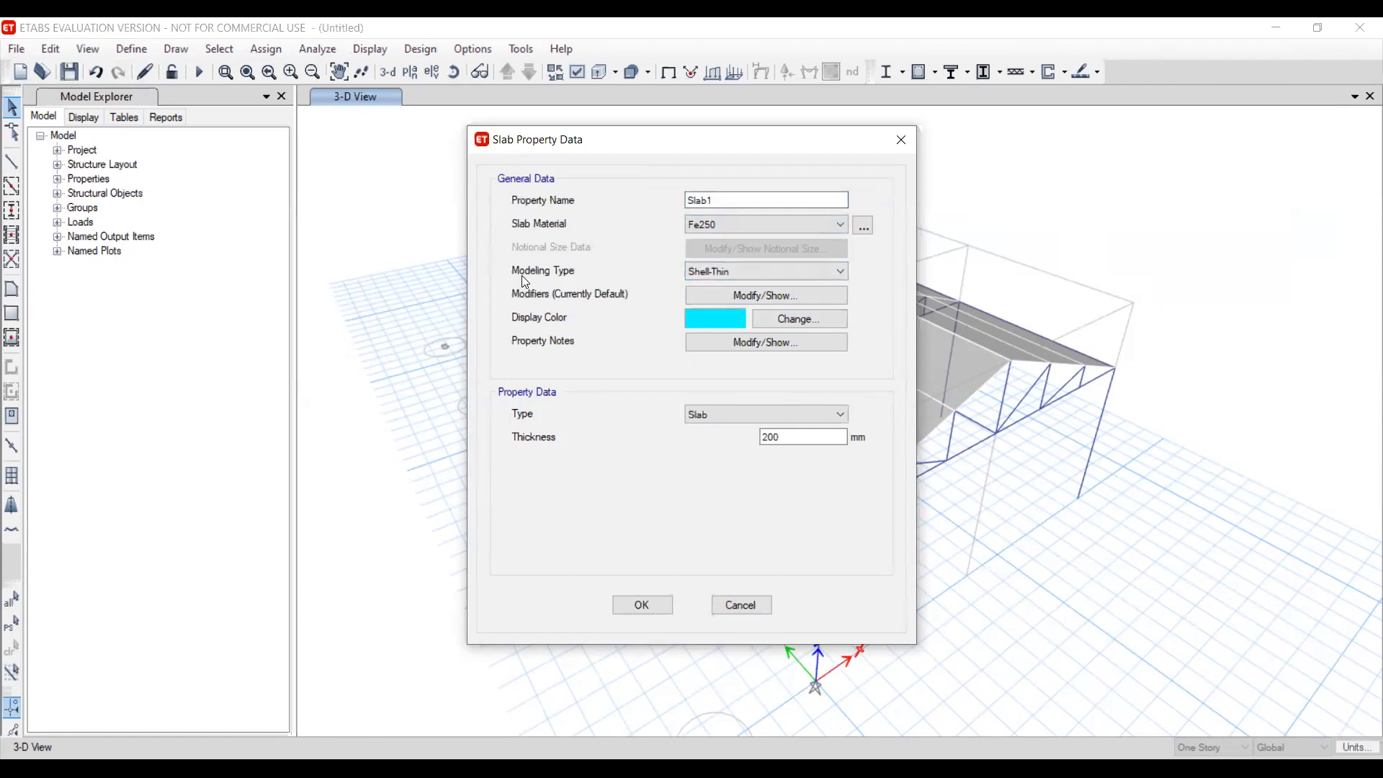
# Set the Slab1 modeling type to Membrane, keep the Slab type, and set the thickness to 5 mm
pyautogui.click(752, 271)
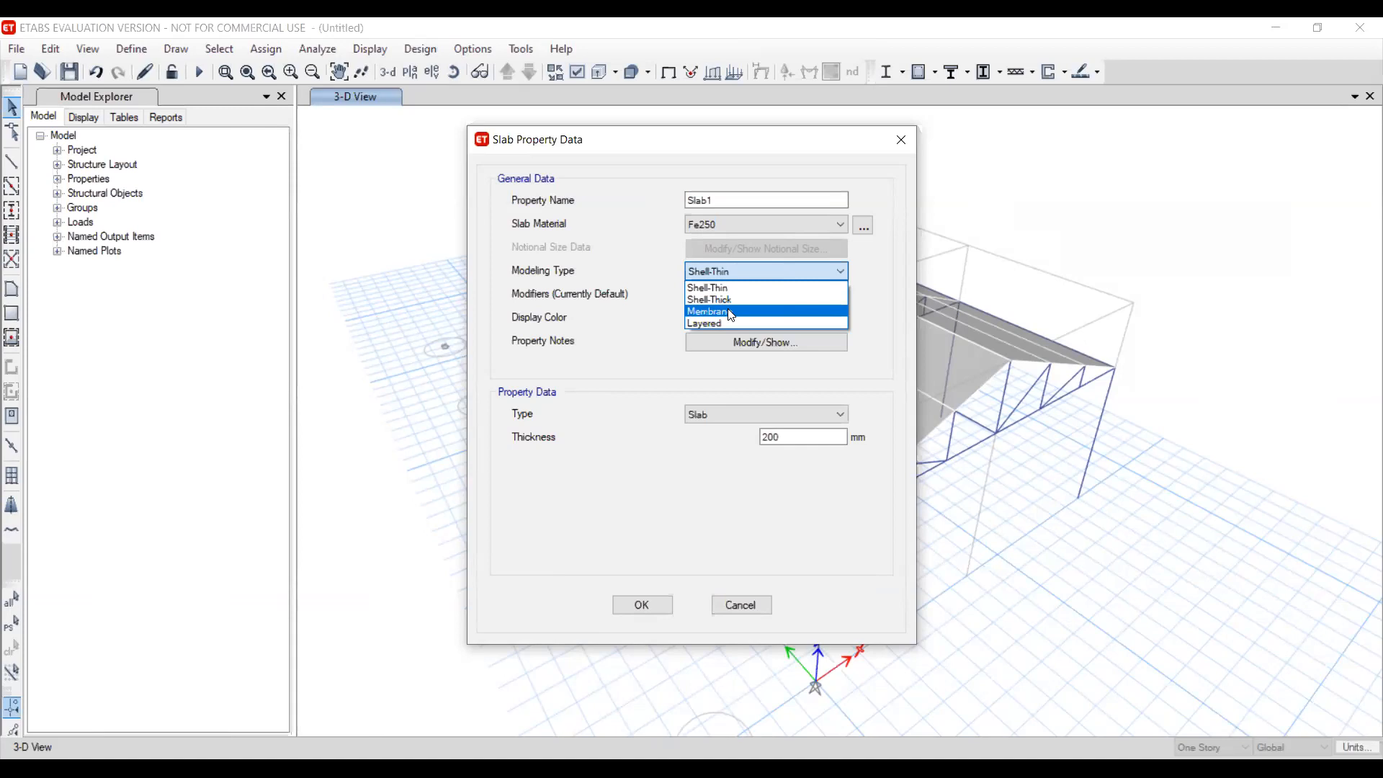
pyautogui.click(717, 273)
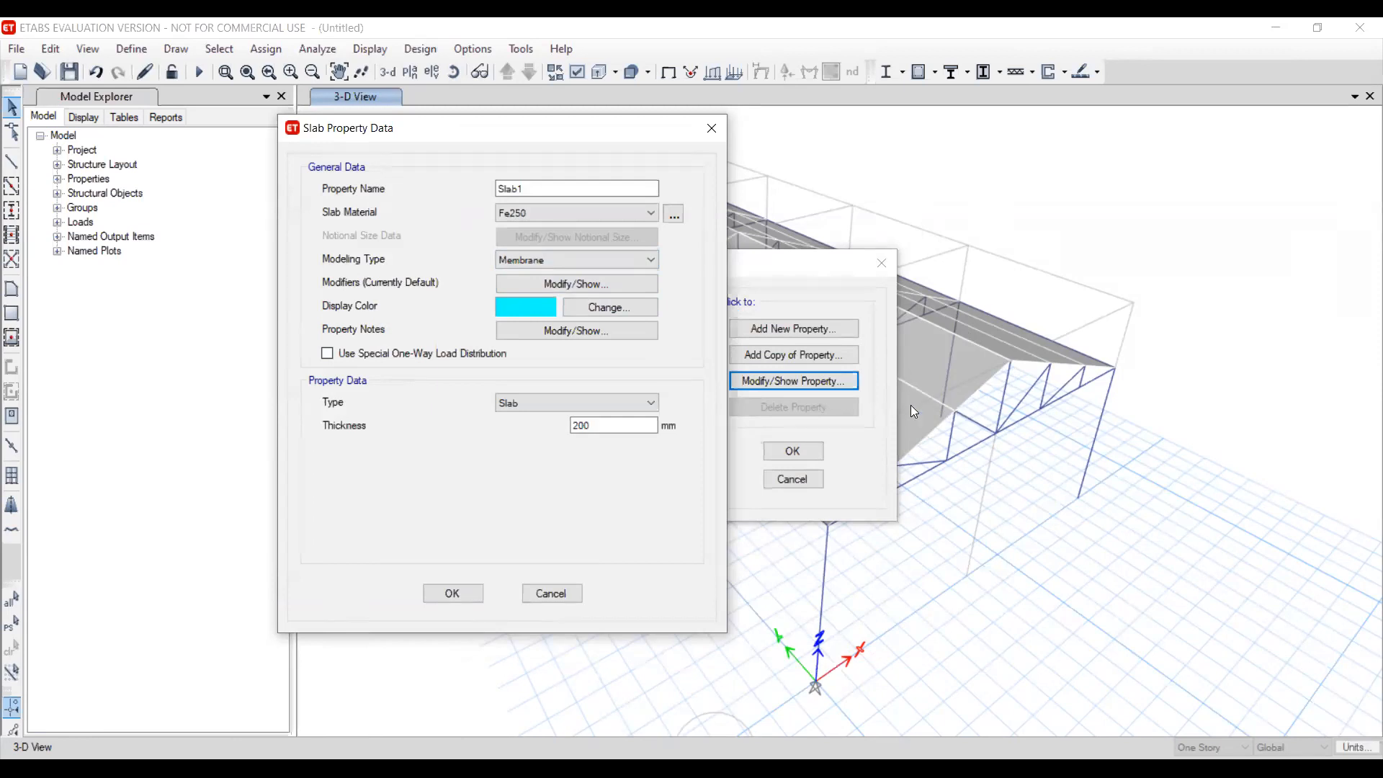
pyautogui.click(540, 407)
pyautogui.click(540, 408)
pyautogui.doubleClick(606, 428)
pyautogui.write('5')
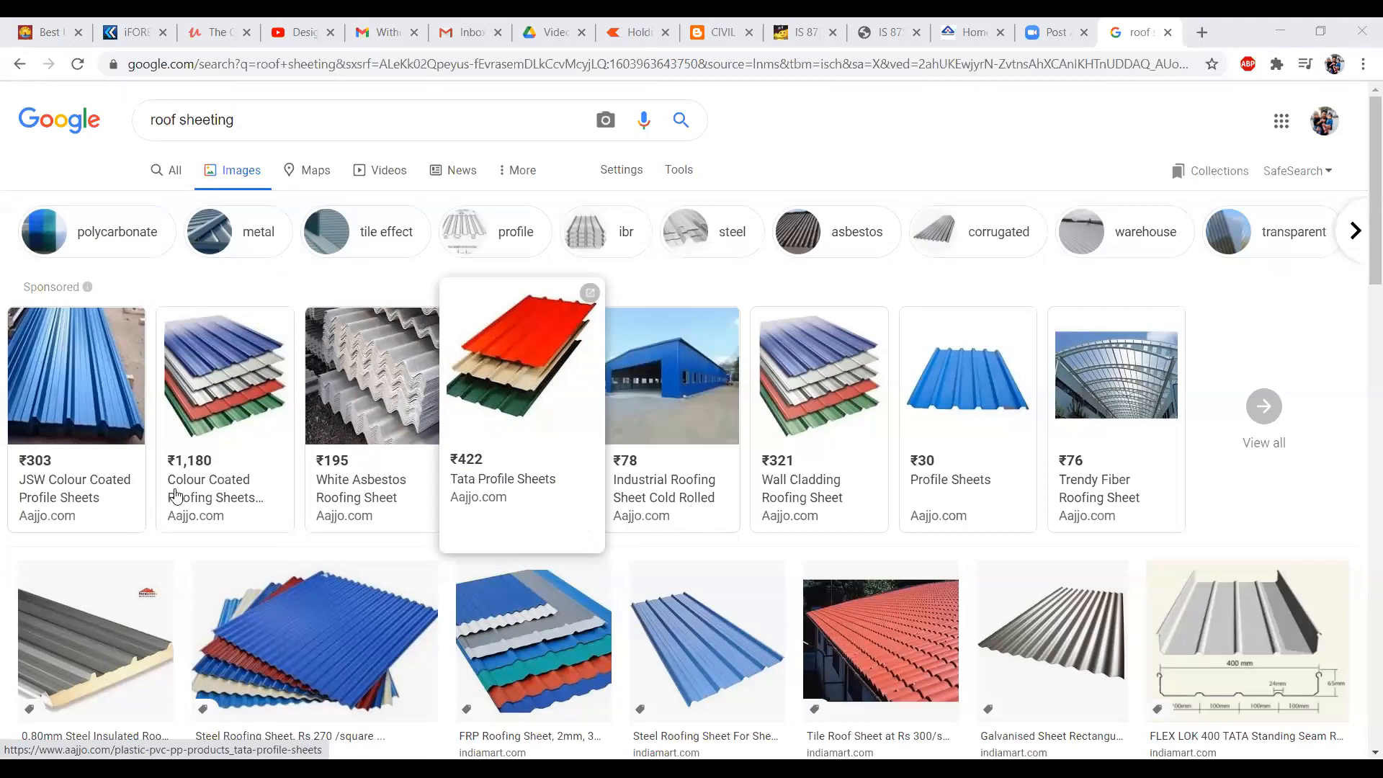
# Examine the roof sheeting image results in the browser for typical sheet profiles and materials
pyautogui.scroll(-5, 274, 495)
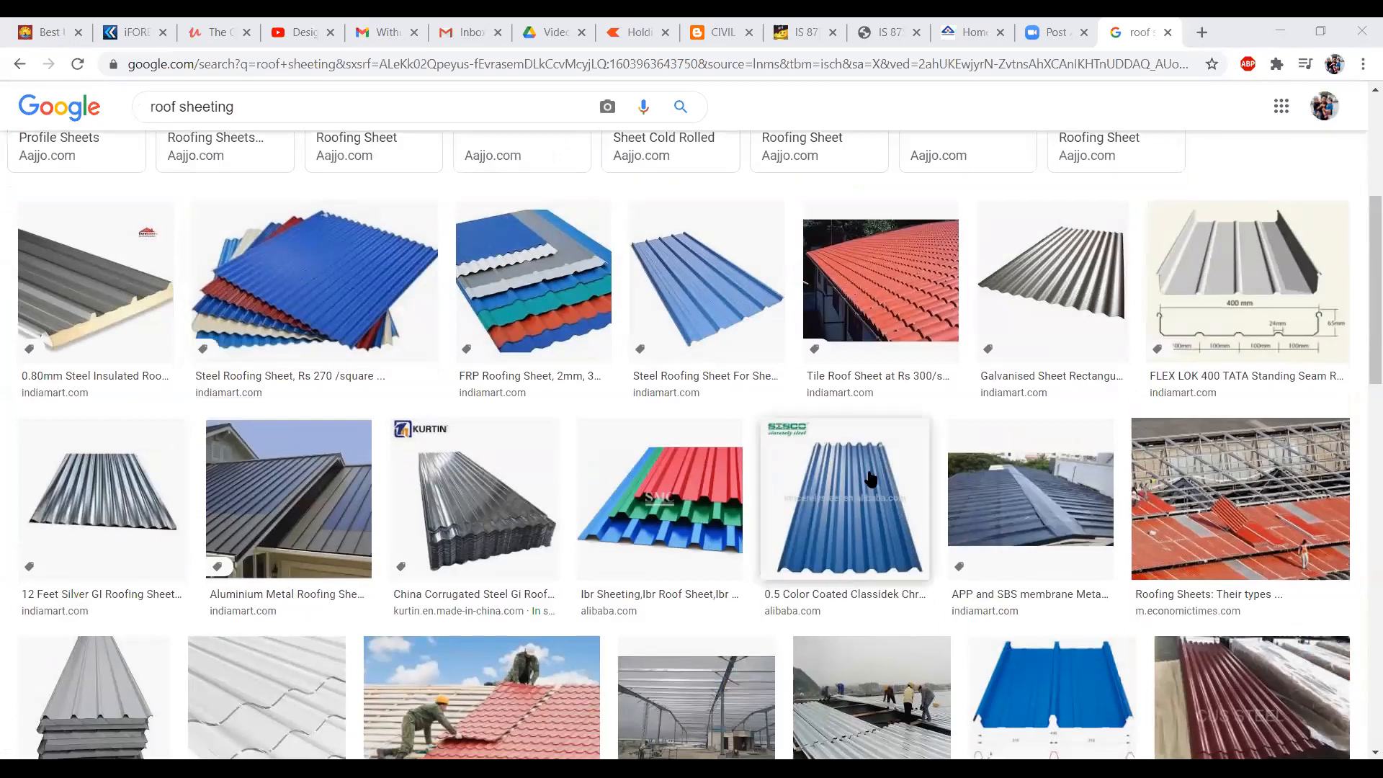
pyautogui.scroll(4, 843, 432)
pyautogui.scroll(1, 814, 389)
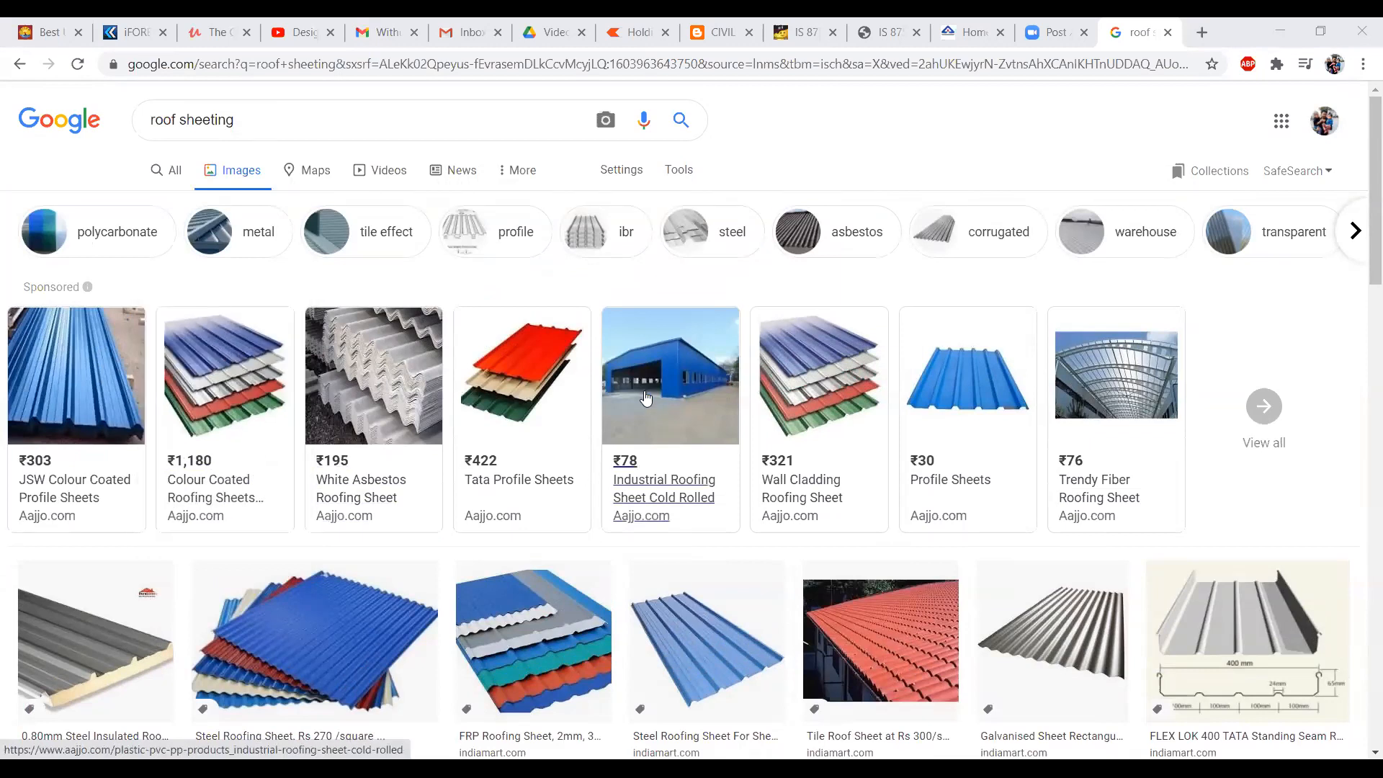
pyautogui.moveTo(646, 398)
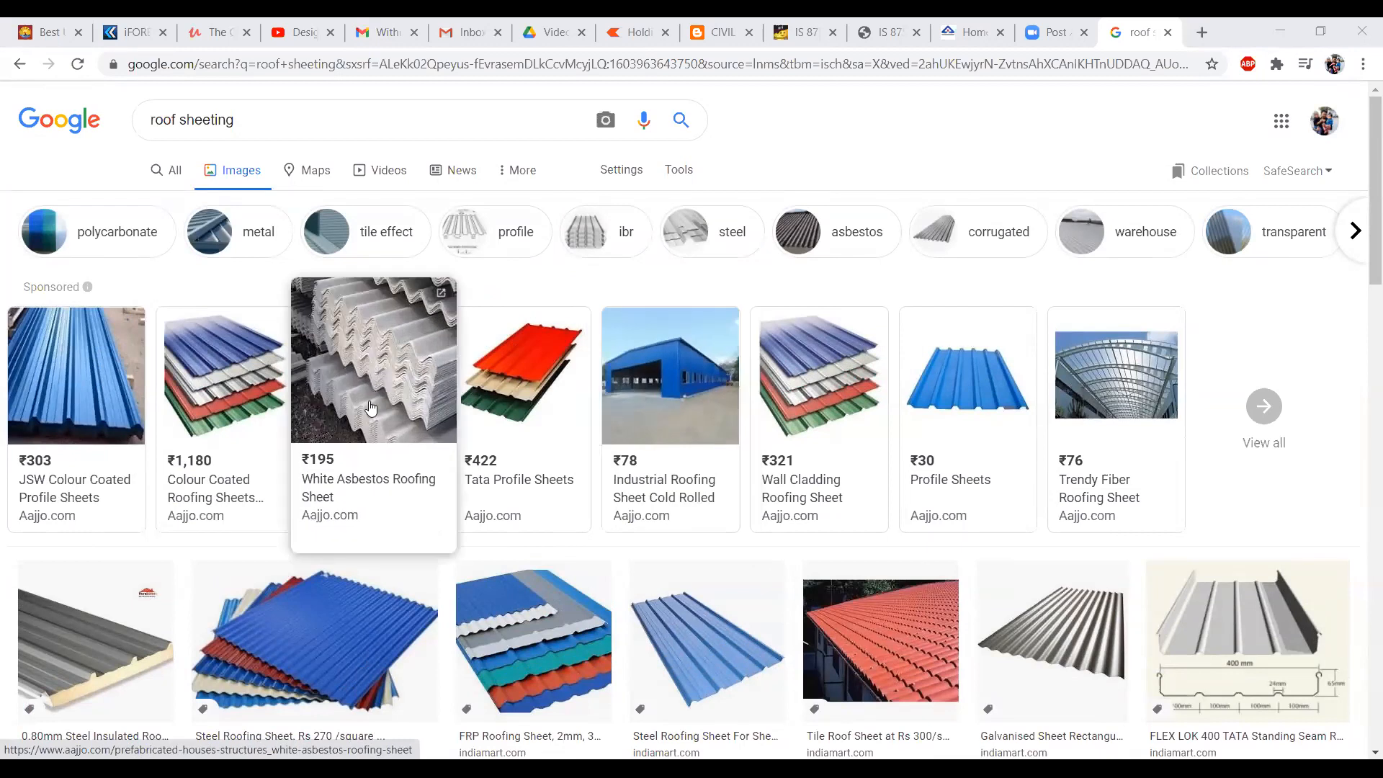
pyautogui.moveTo(248, 379)
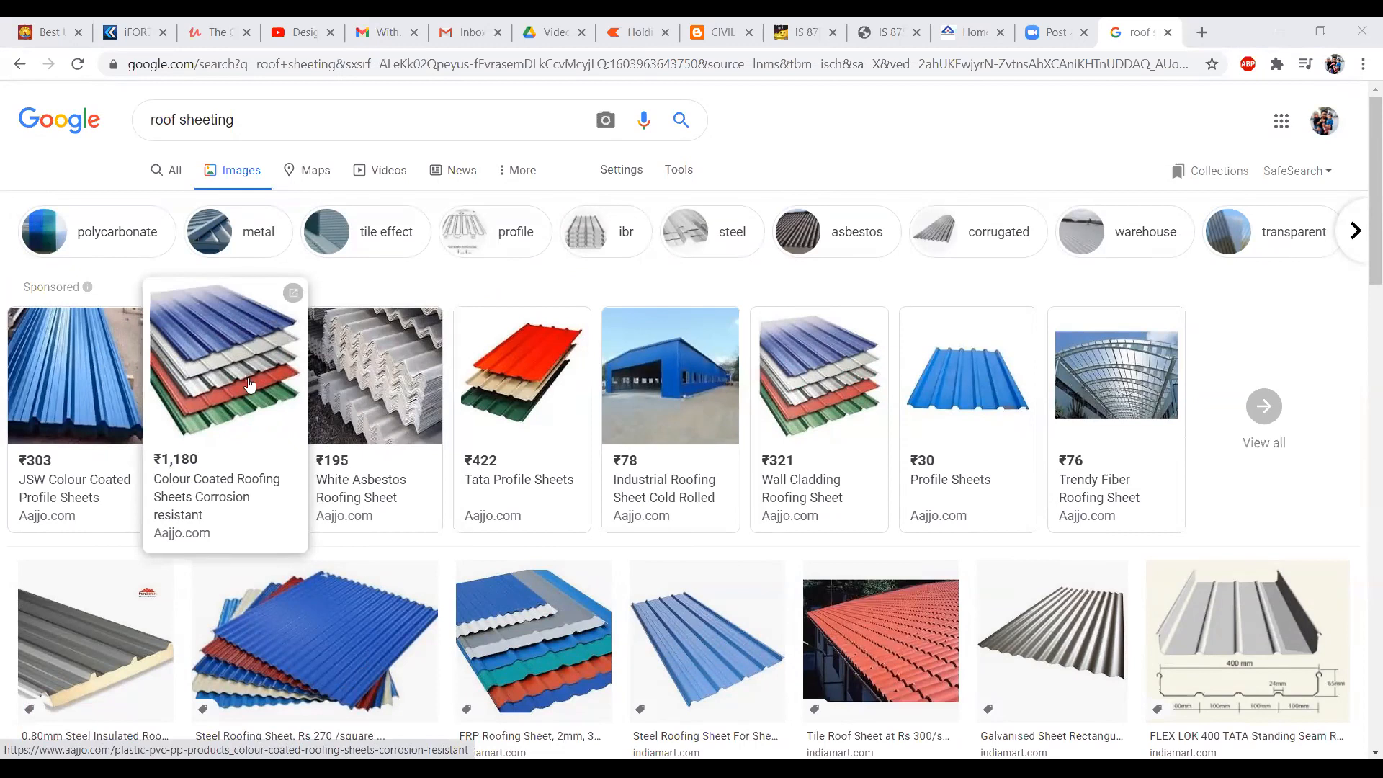
pyautogui.scroll(-1, 248, 380)
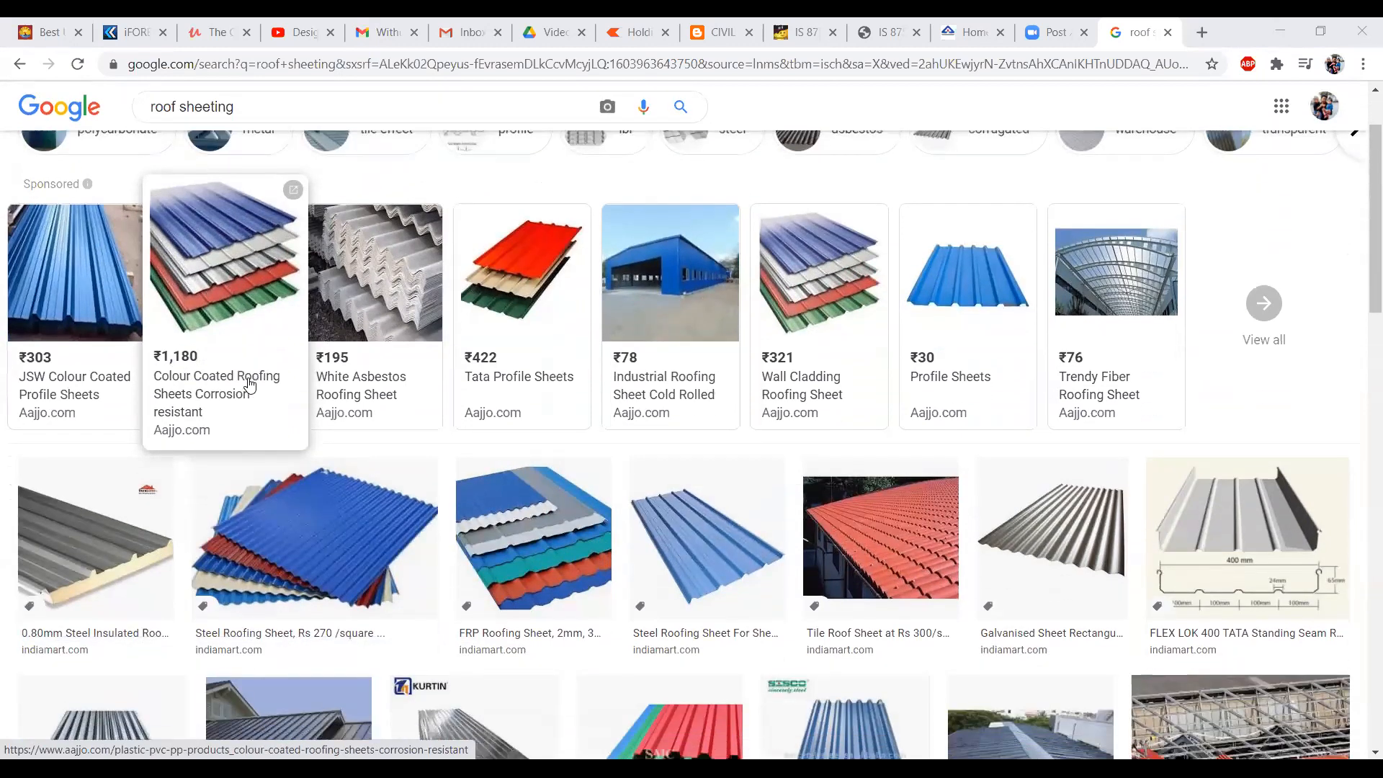
pyautogui.scroll(-4, 266, 529)
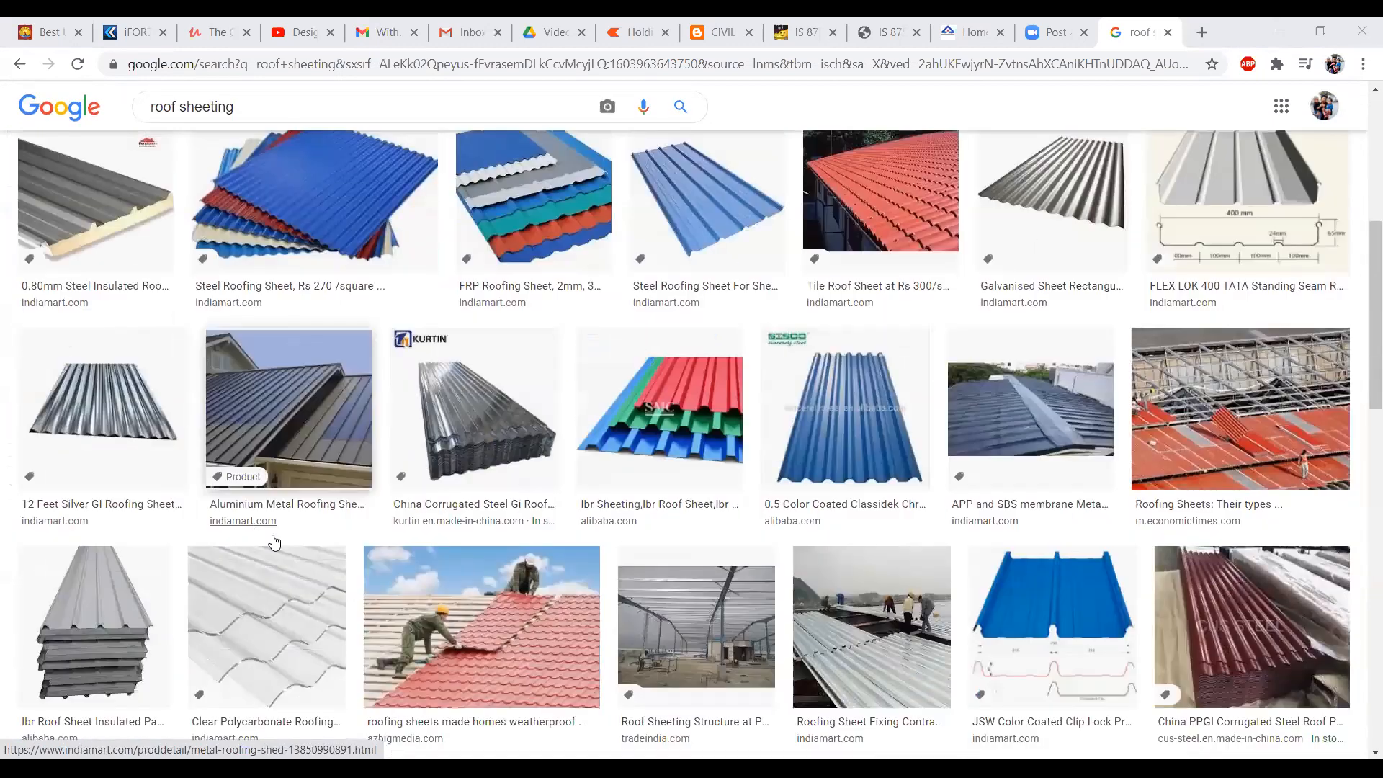
pyautogui.scroll(-1, 274, 542)
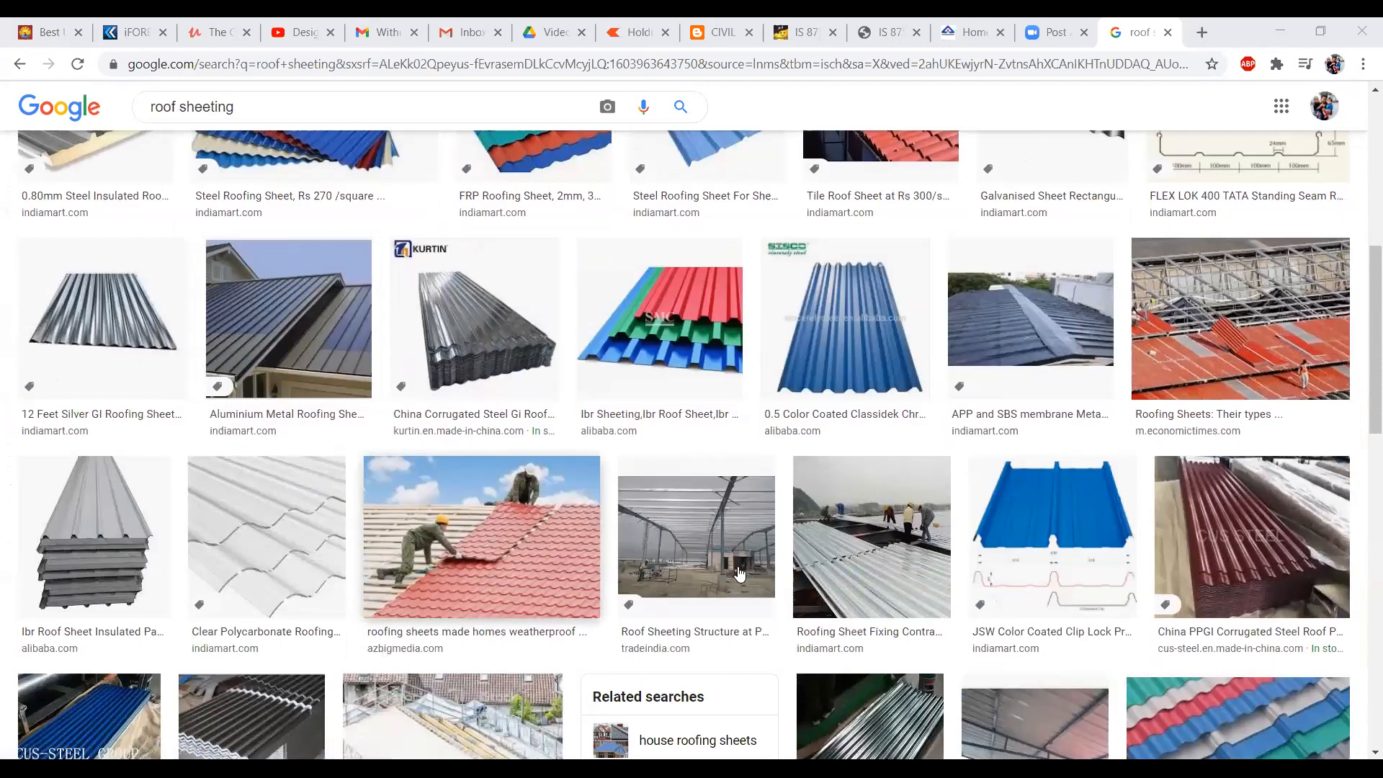
pyautogui.scroll(-1, 767, 574)
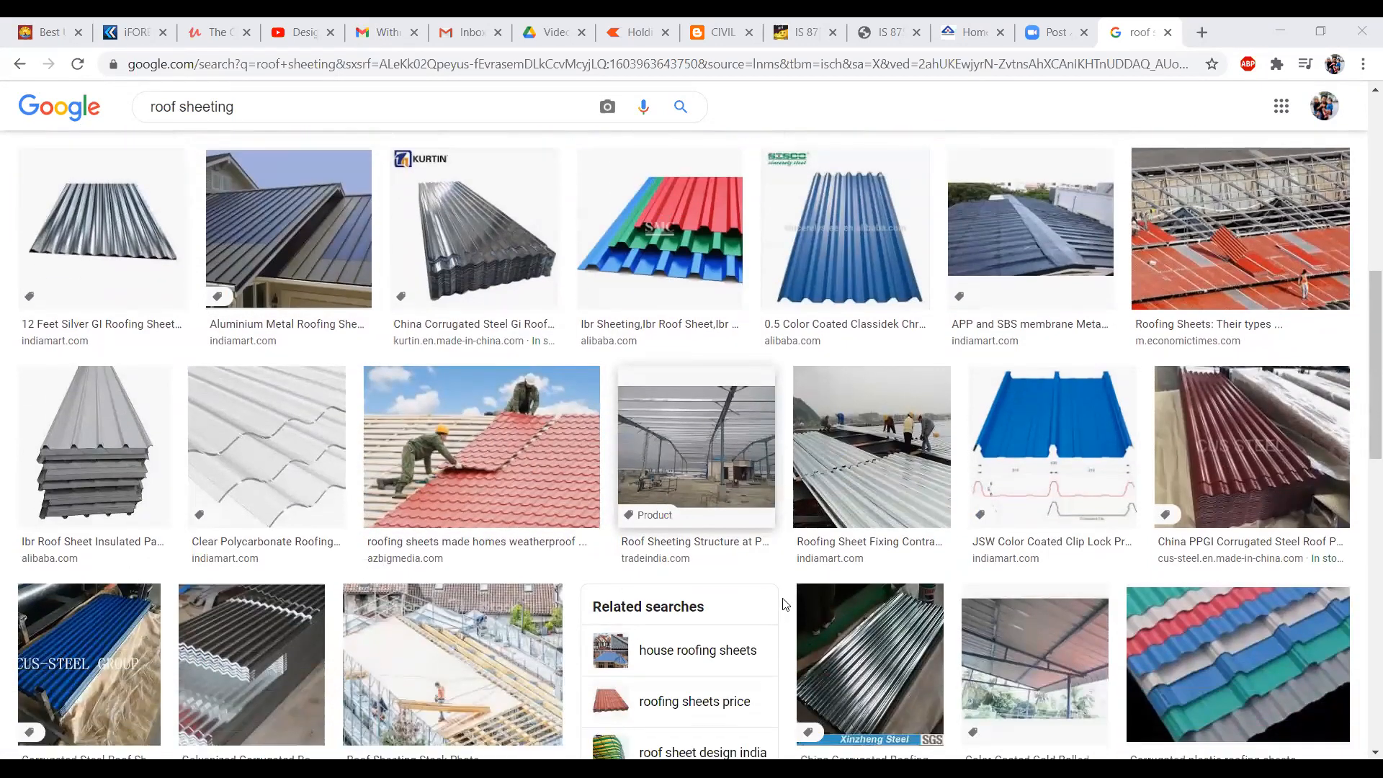
pyautogui.scroll(3, 1152, 415)
pyautogui.scroll(1, 1278, 443)
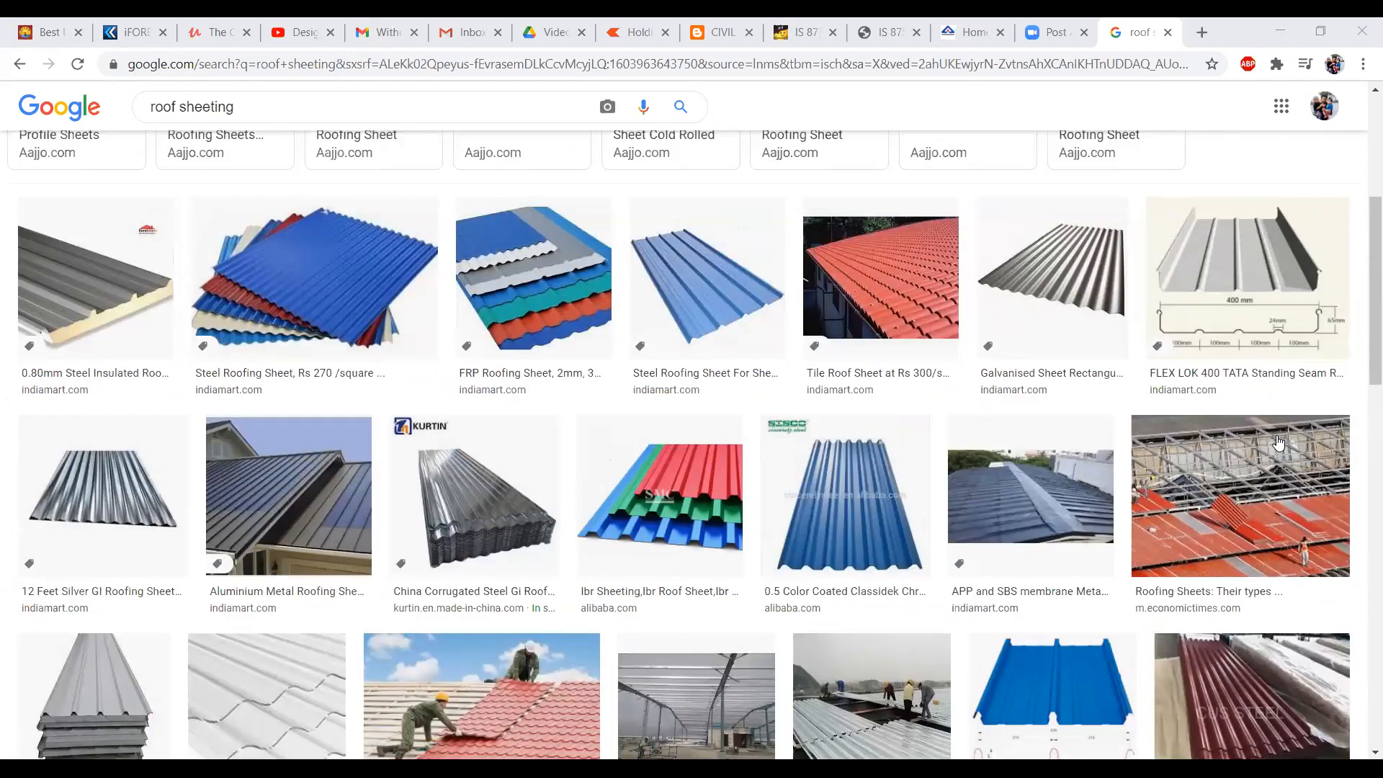
# Preview the Flex Lok 400 standing seam and FRP roofing sheet images, and look through further roof sheeting examples
pyautogui.click(1246, 320)
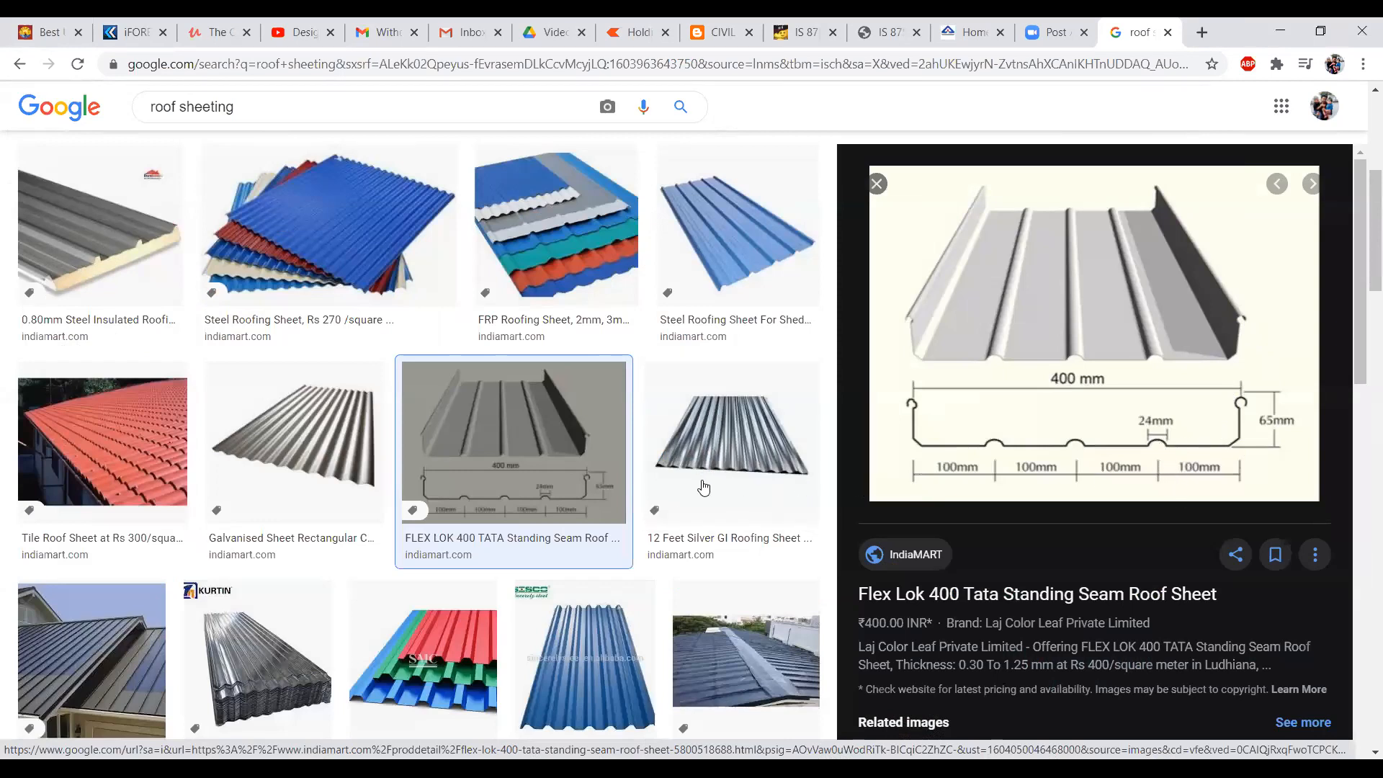
pyautogui.click(553, 219)
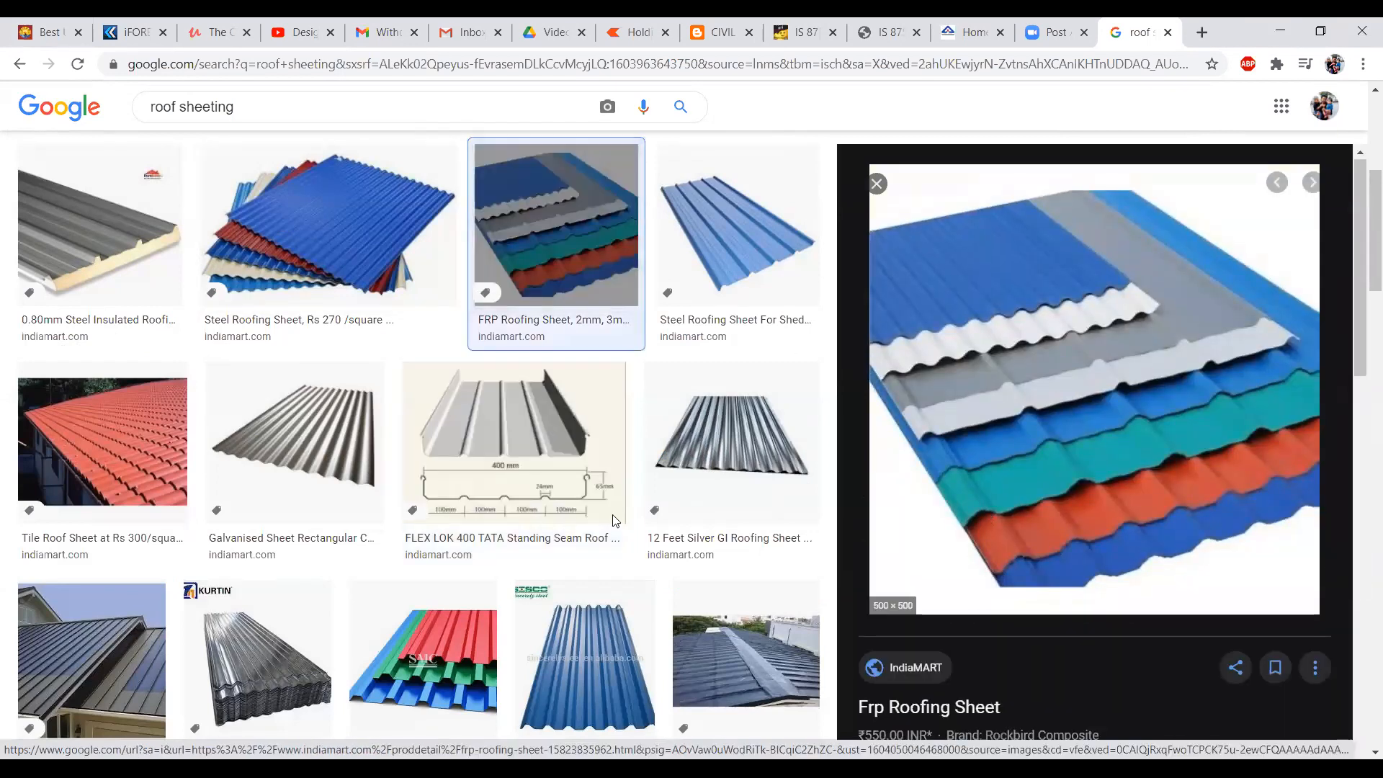
pyautogui.scroll(-3, 986, 517)
pyautogui.scroll(-3, 548, 522)
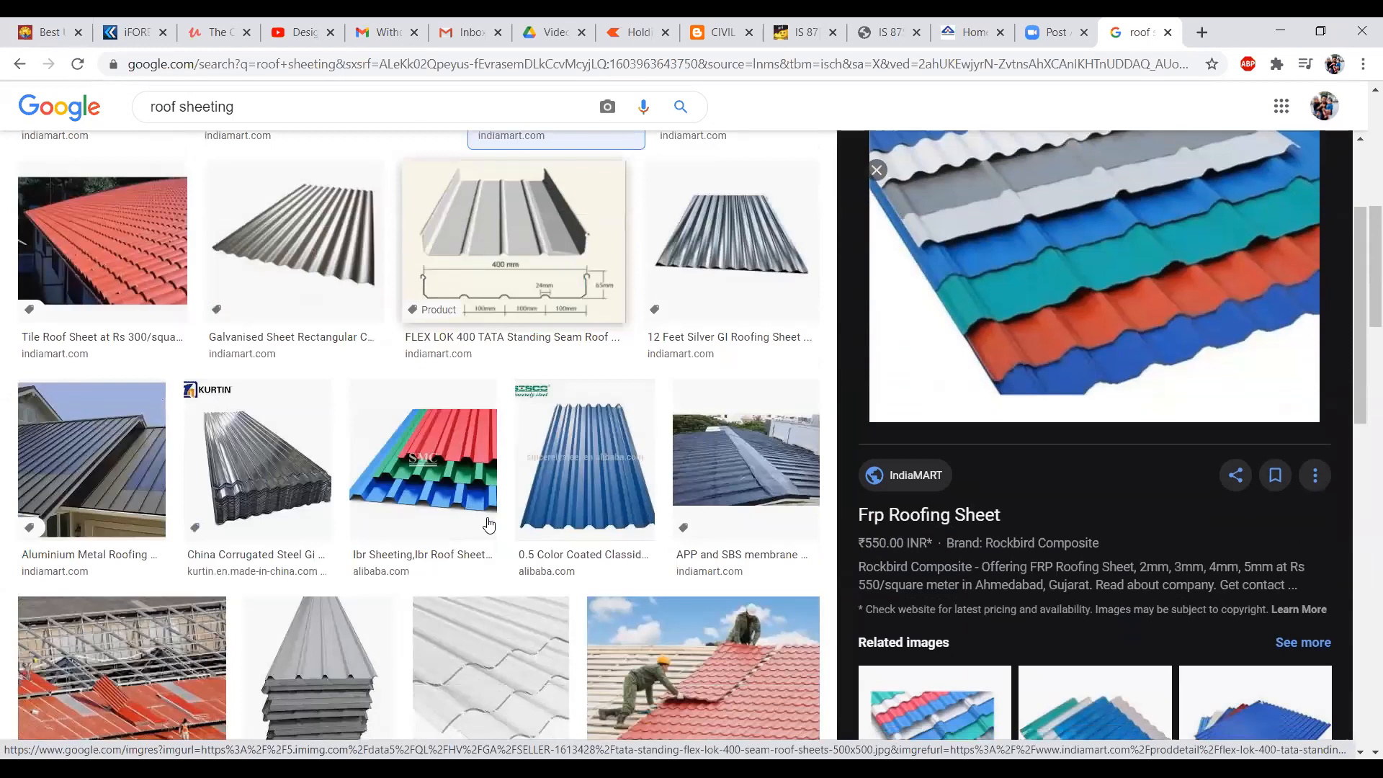
pyautogui.scroll(-6, 488, 523)
pyautogui.scroll(-8, 488, 524)
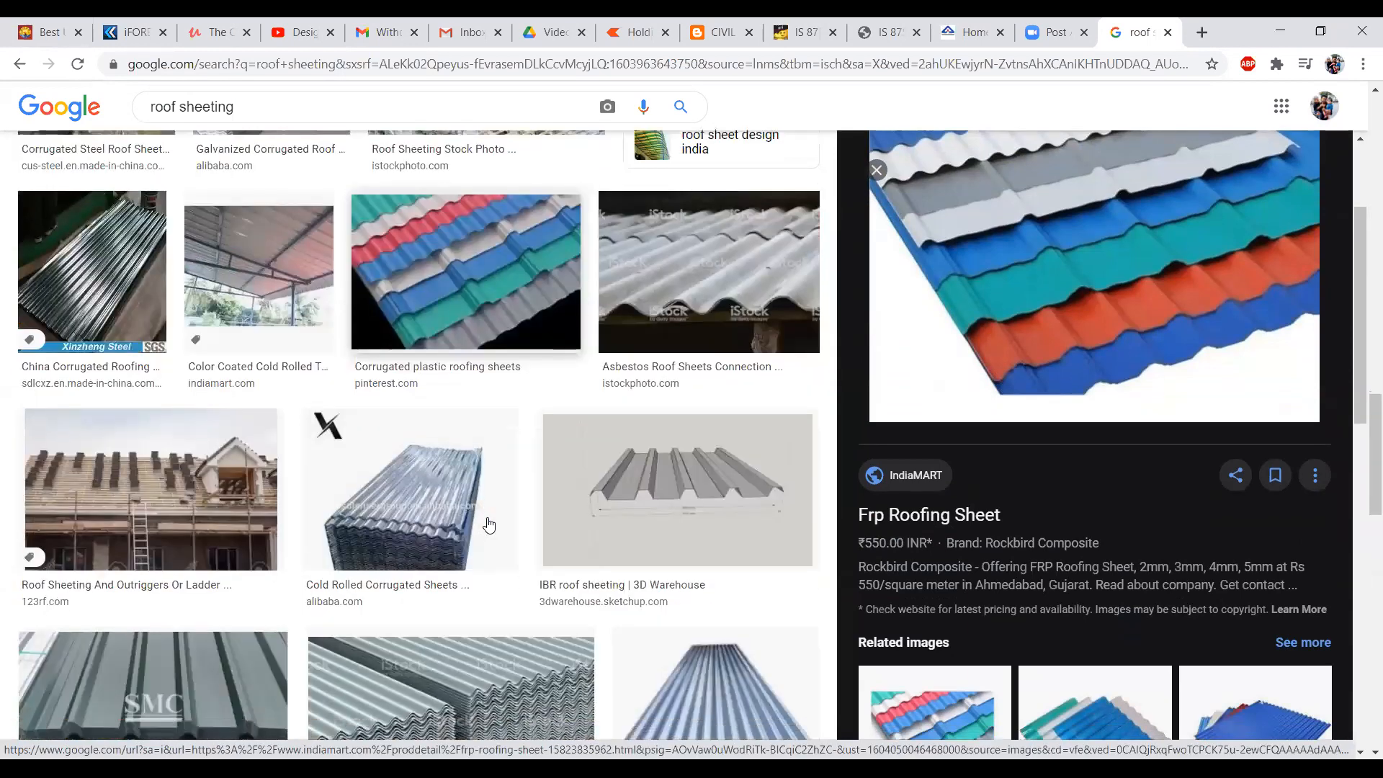
# Return to ETABS from the roof sheeting images, accept the Slab1 slab property with a thickness of 5 mm, and close the slab definitions
pyautogui.scroll(4, 490, 526)
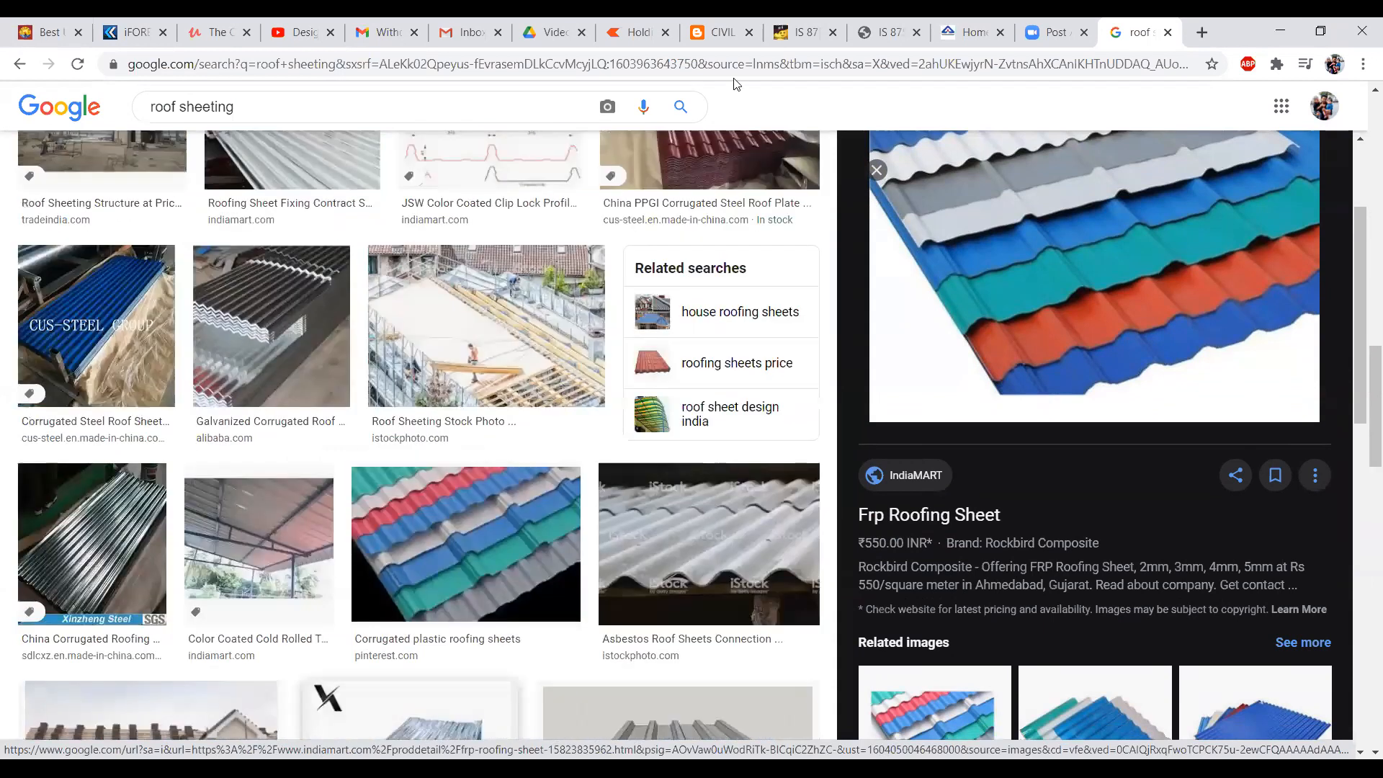
pyautogui.scroll(10, 735, 85)
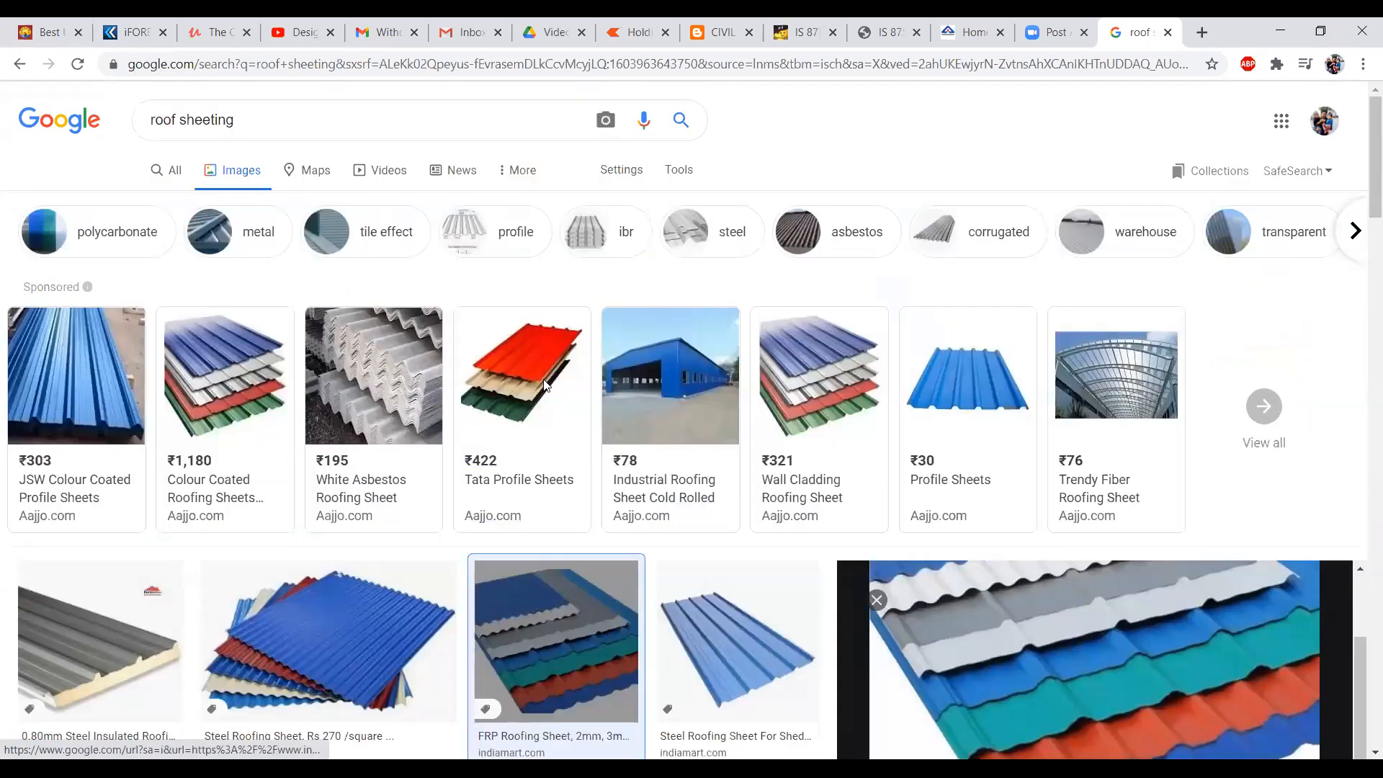
pyautogui.hotkey('alt', 'Tab')
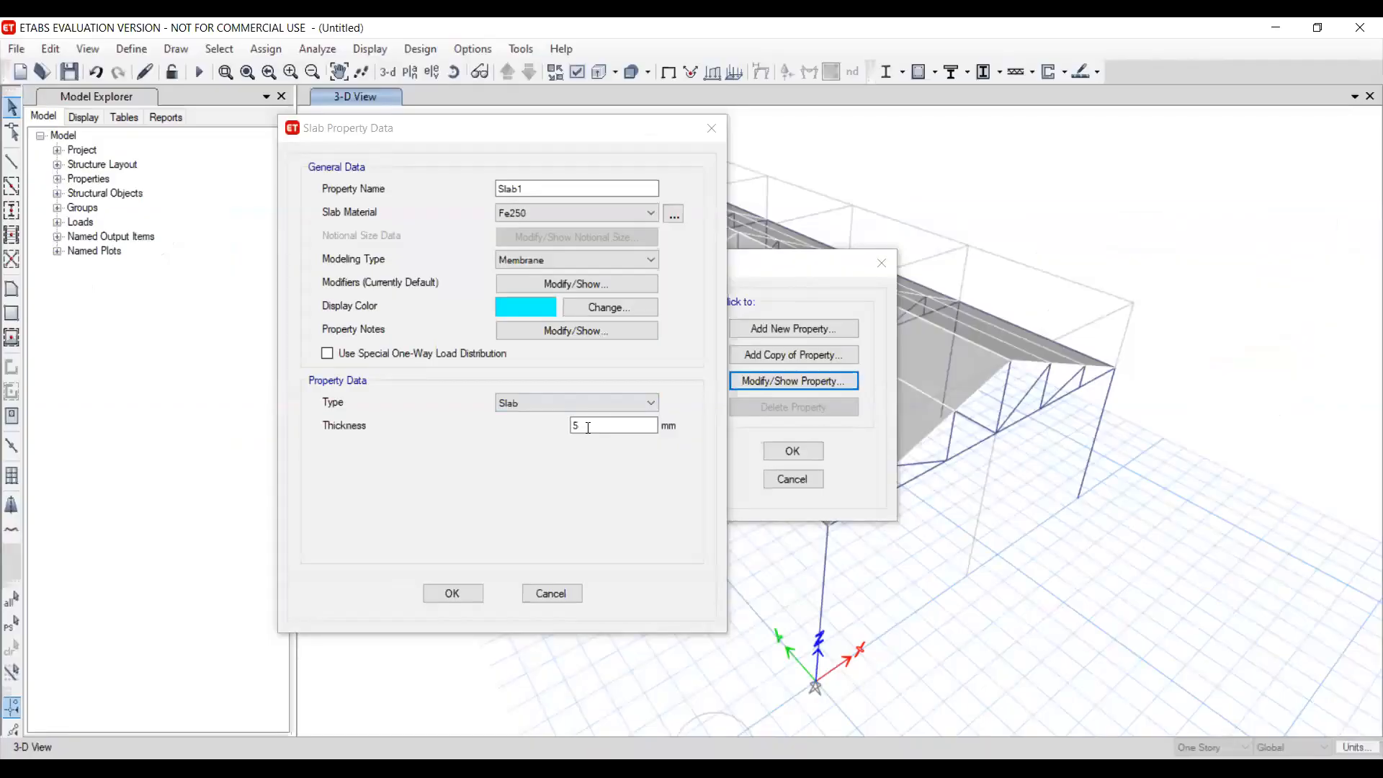
pyautogui.click(588, 427)
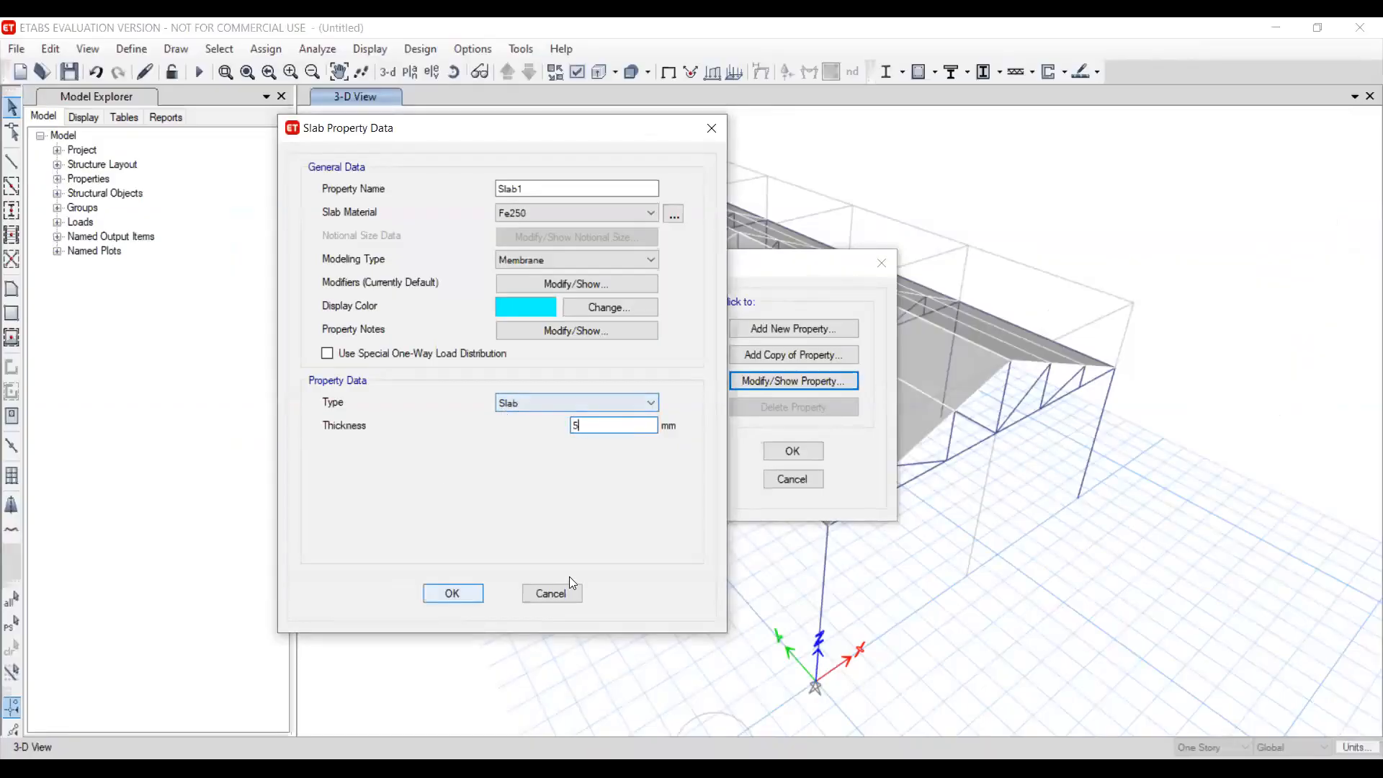
pyautogui.click(452, 594)
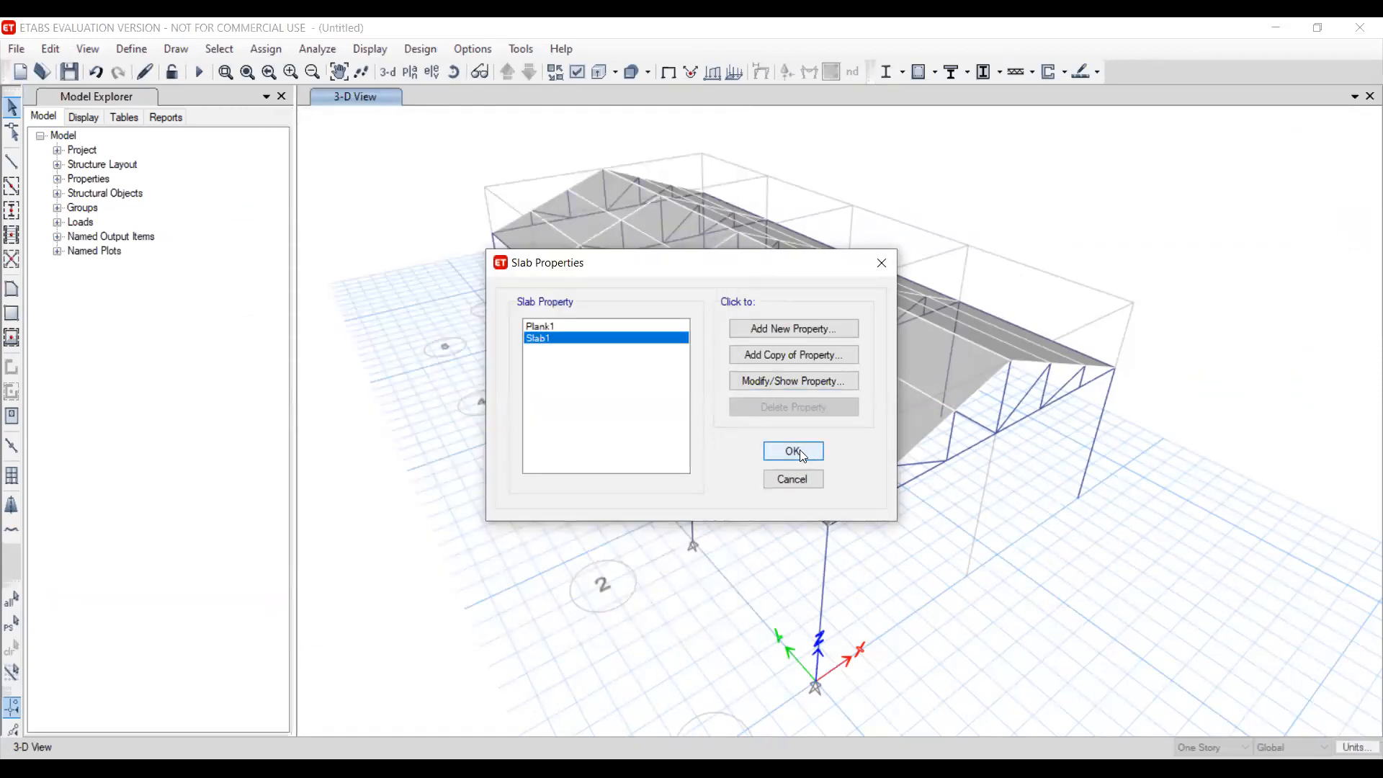
pyautogui.press('Return')
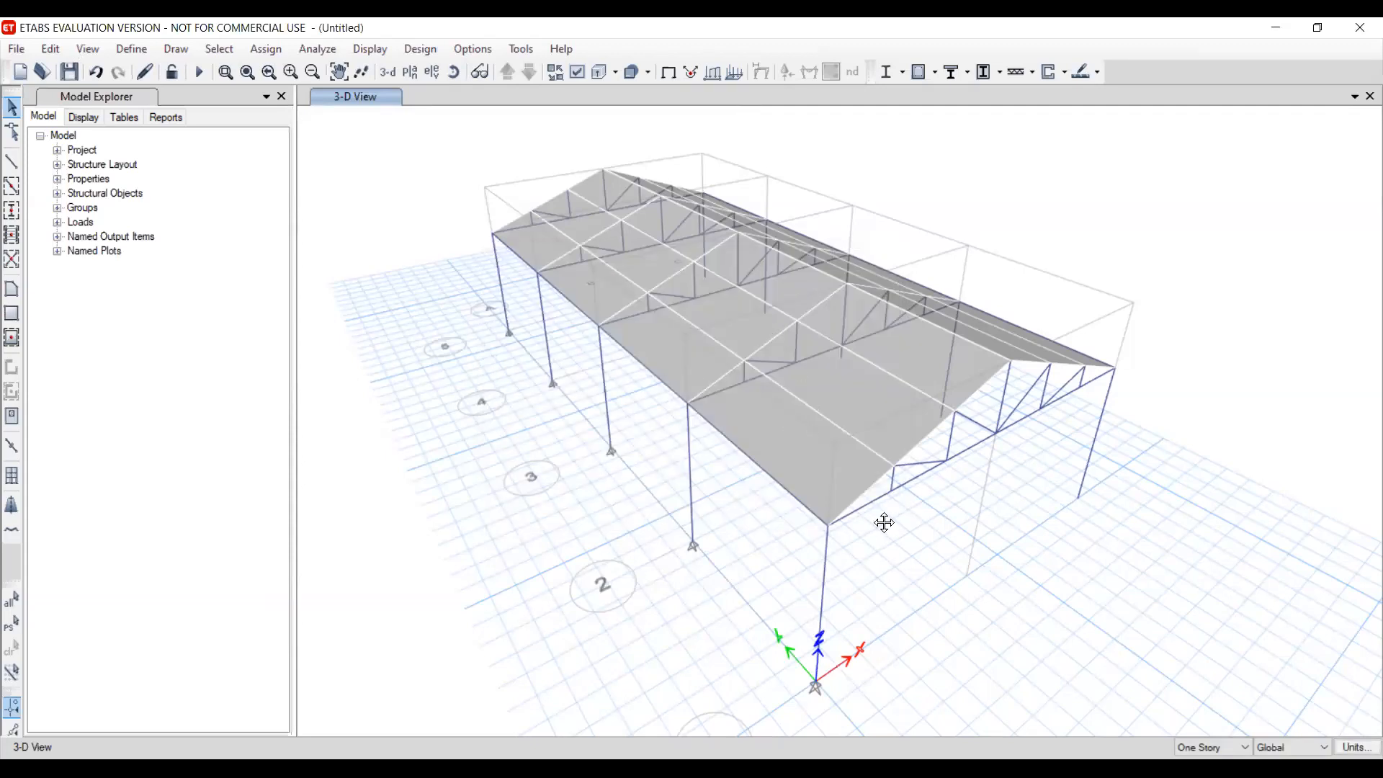
# Examine the roof shells, trusses and columns of the building in 3D from several sides
pyautogui.keyDown('shift'); pyautogui.moveTo(887, 523); pyautogui.dragTo(779, 542, button='middle'); pyautogui.keyUp('shift')
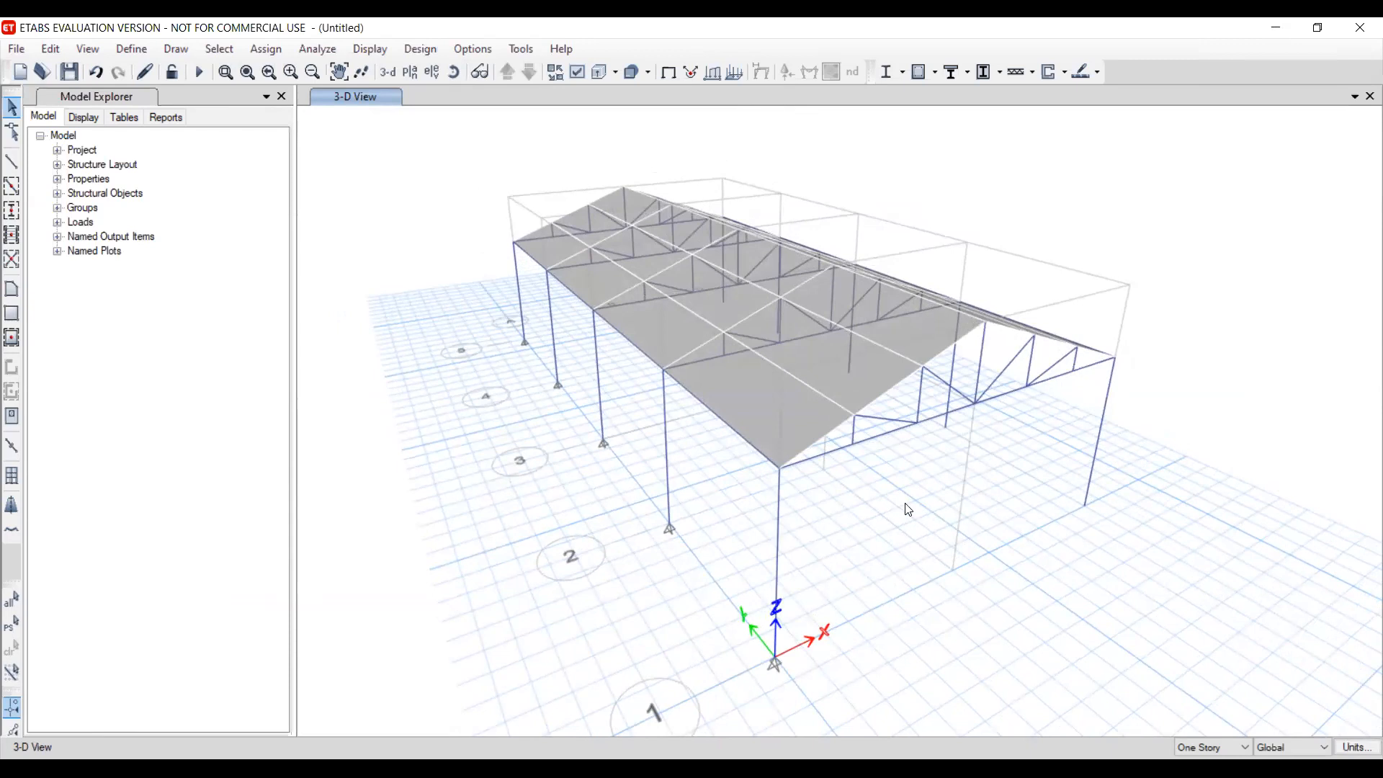
pyautogui.scroll(2, 907, 512)
pyautogui.scroll(3, 905, 512)
pyautogui.scroll(-6, 937, 544)
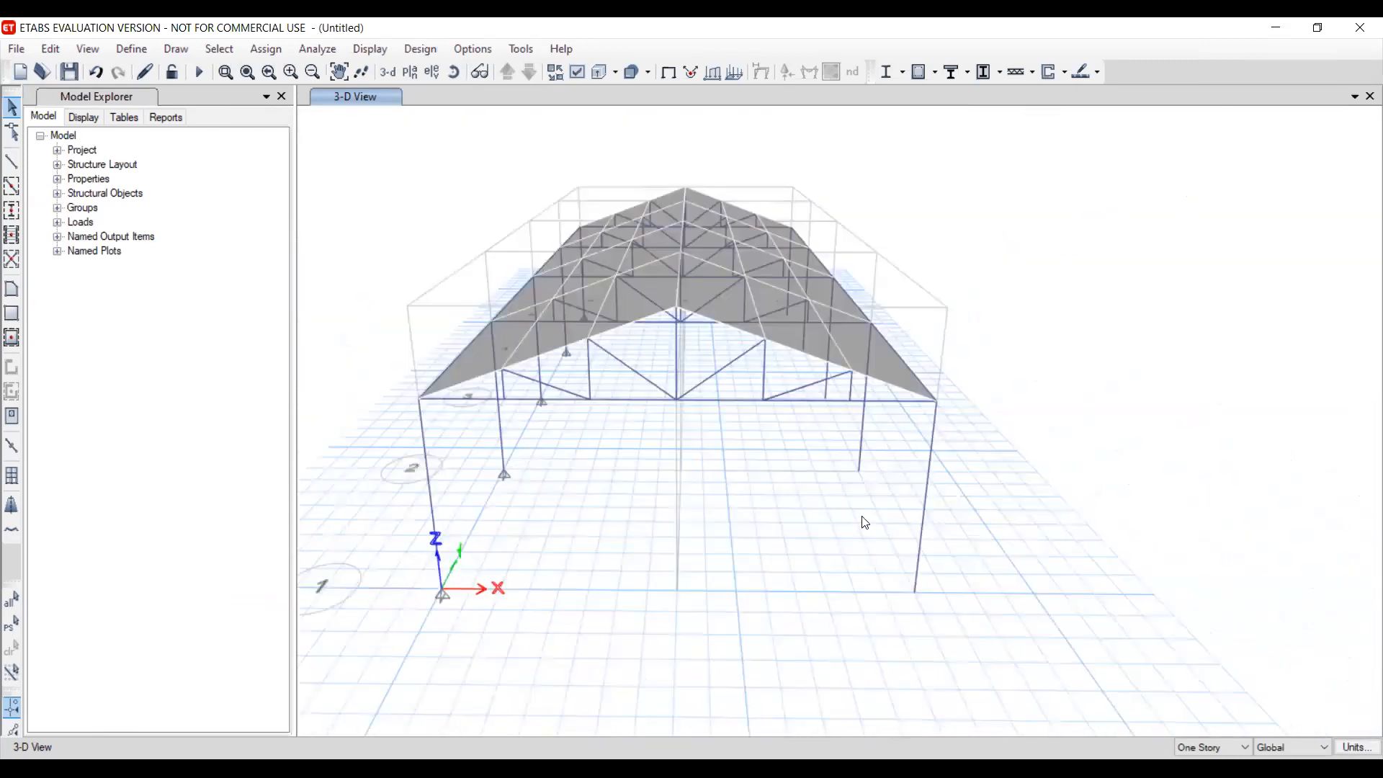
pyautogui.keyDown('shift'); pyautogui.moveTo(915, 511); pyautogui.dragTo(800, 461, button='middle'); pyautogui.keyUp('shift')
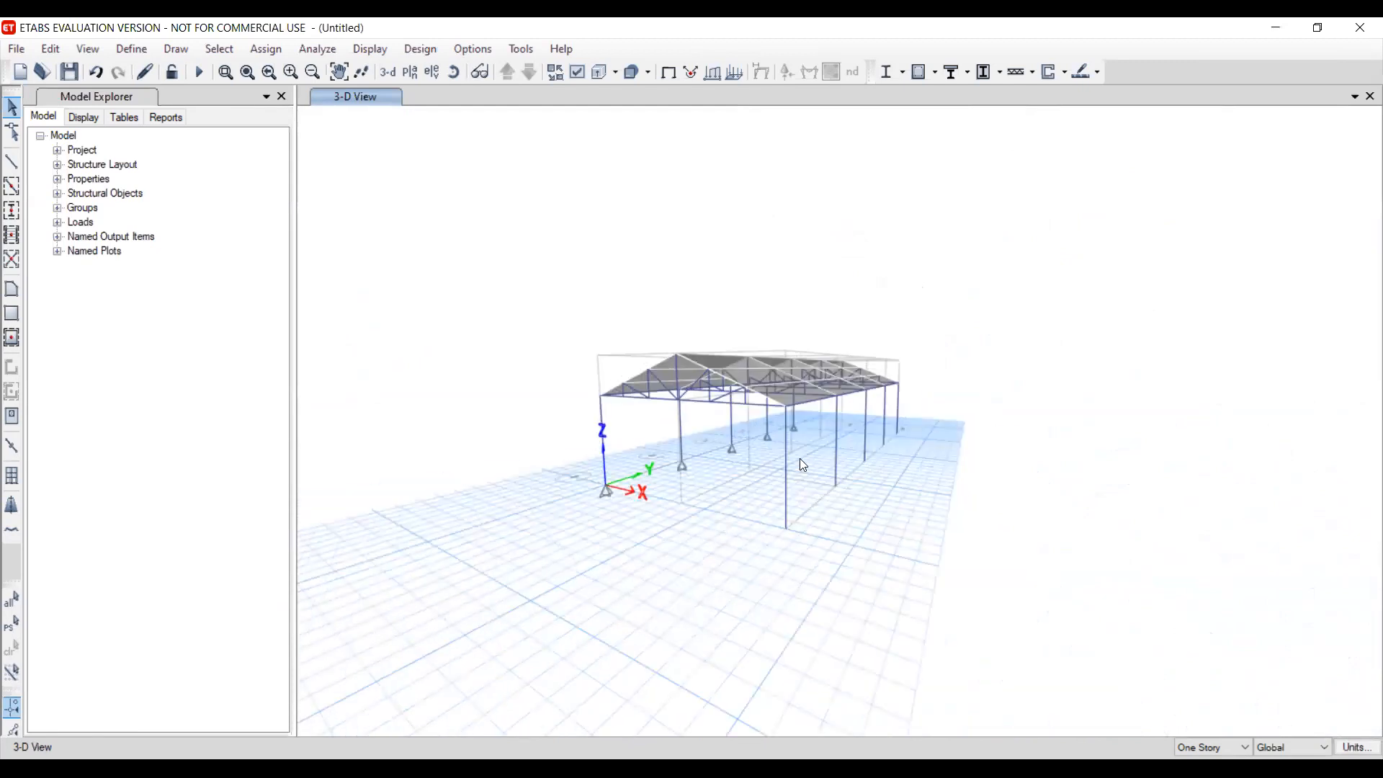
pyautogui.scroll(3, 801, 464)
pyautogui.keyDown('shift'); pyautogui.moveTo(847, 470); pyautogui.dragTo(920, 444, button='middle'); pyautogui.keyUp('shift')
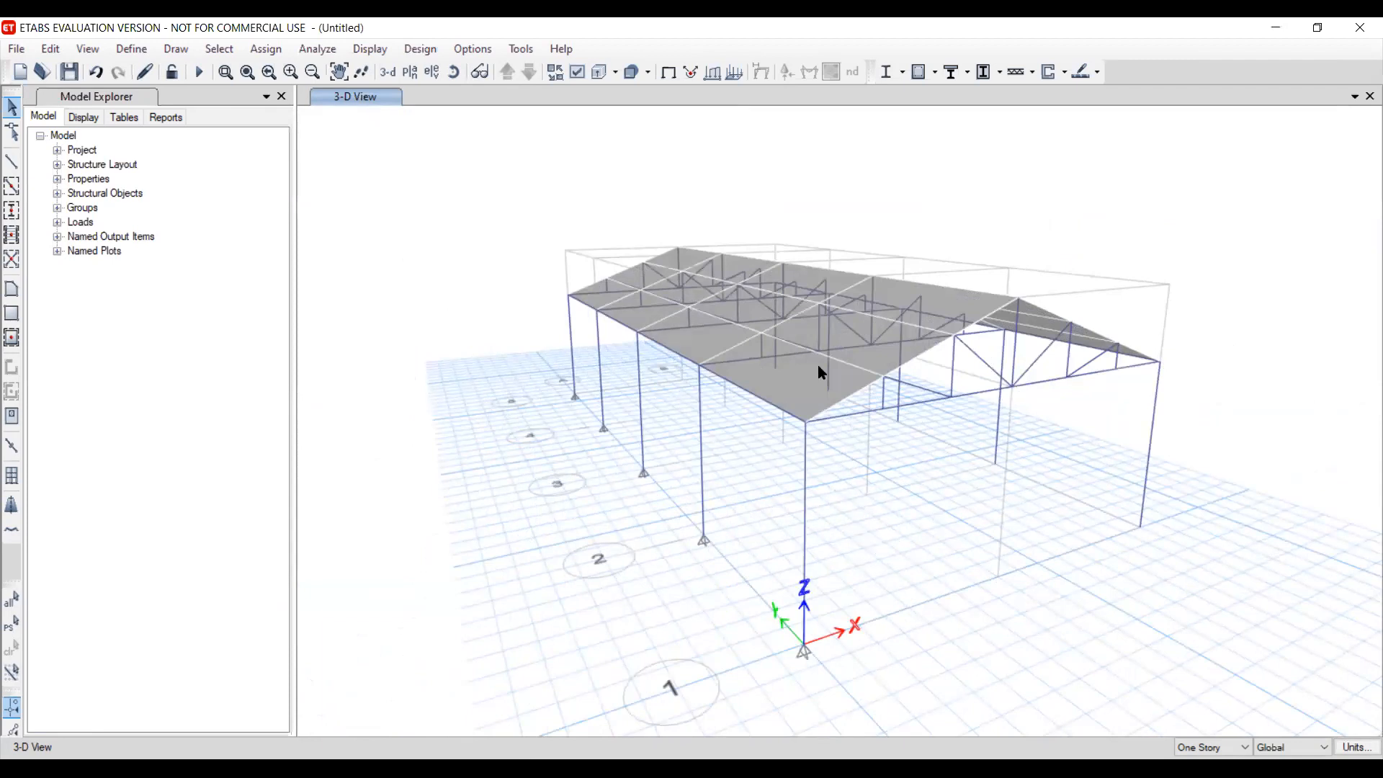
pyautogui.keyDown('shift'); pyautogui.moveTo(999, 364); pyautogui.dragTo(814, 467, button='middle'); pyautogui.keyUp('shift')
pyautogui.moveTo(829, 365)
pyautogui.keyDown('shift'); pyautogui.mouseDown(button='middle')
pyautogui.moveTo(839, 436)
pyautogui.moveTo(852, 355)
pyautogui.mouseUp(button='middle'); pyautogui.keyUp('shift')
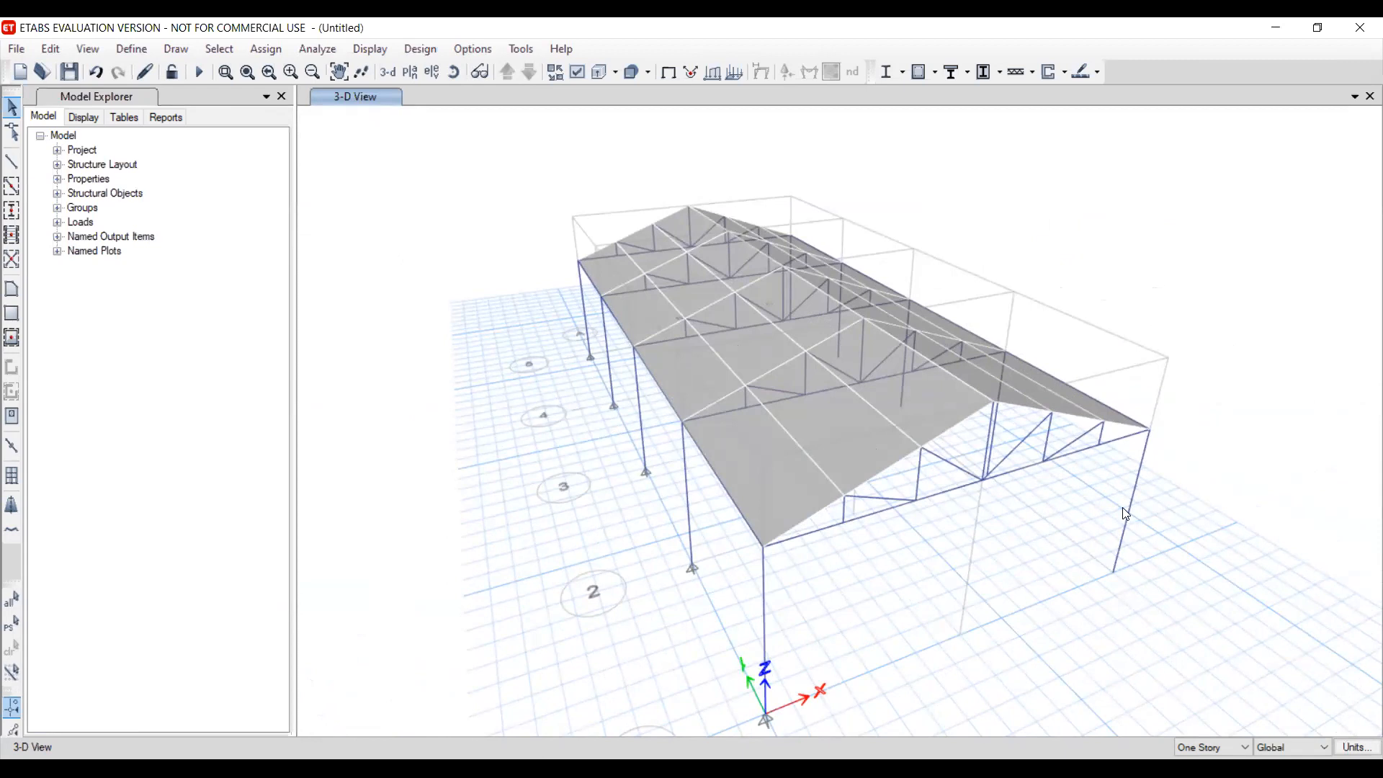
pyautogui.keyDown('shift'); pyautogui.moveTo(1107, 573); pyautogui.dragTo(979, 513, button='middle'); pyautogui.keyUp('shift')
pyautogui.keyDown('shift'); pyautogui.moveTo(759, 466); pyautogui.dragTo(436, 278, button='middle'); pyautogui.keyUp('shift')
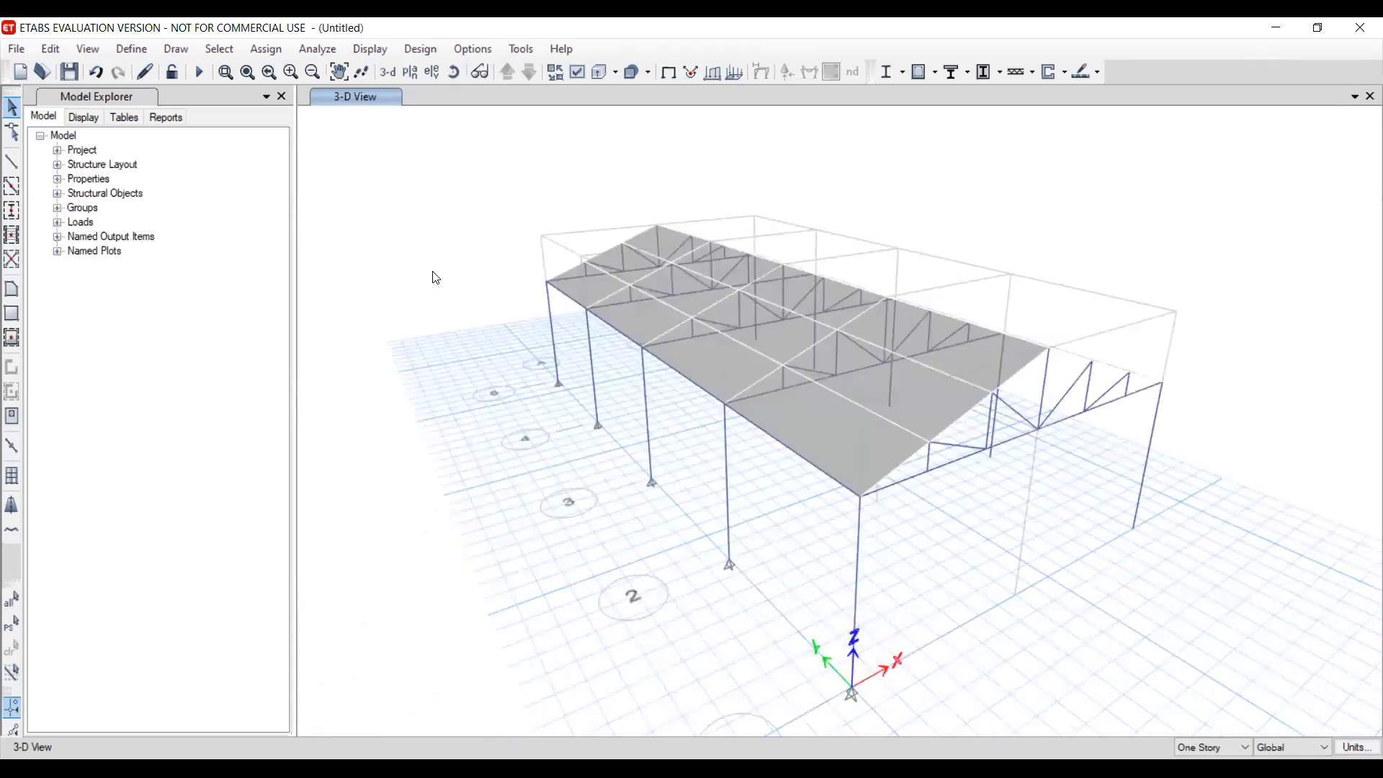
# Select the column base joints and assign pinned joint restraints to them, restraining translation in X, Y and Z
pyautogui.moveTo(650, 425); pyautogui.dragTo(503, 458, button='middle')
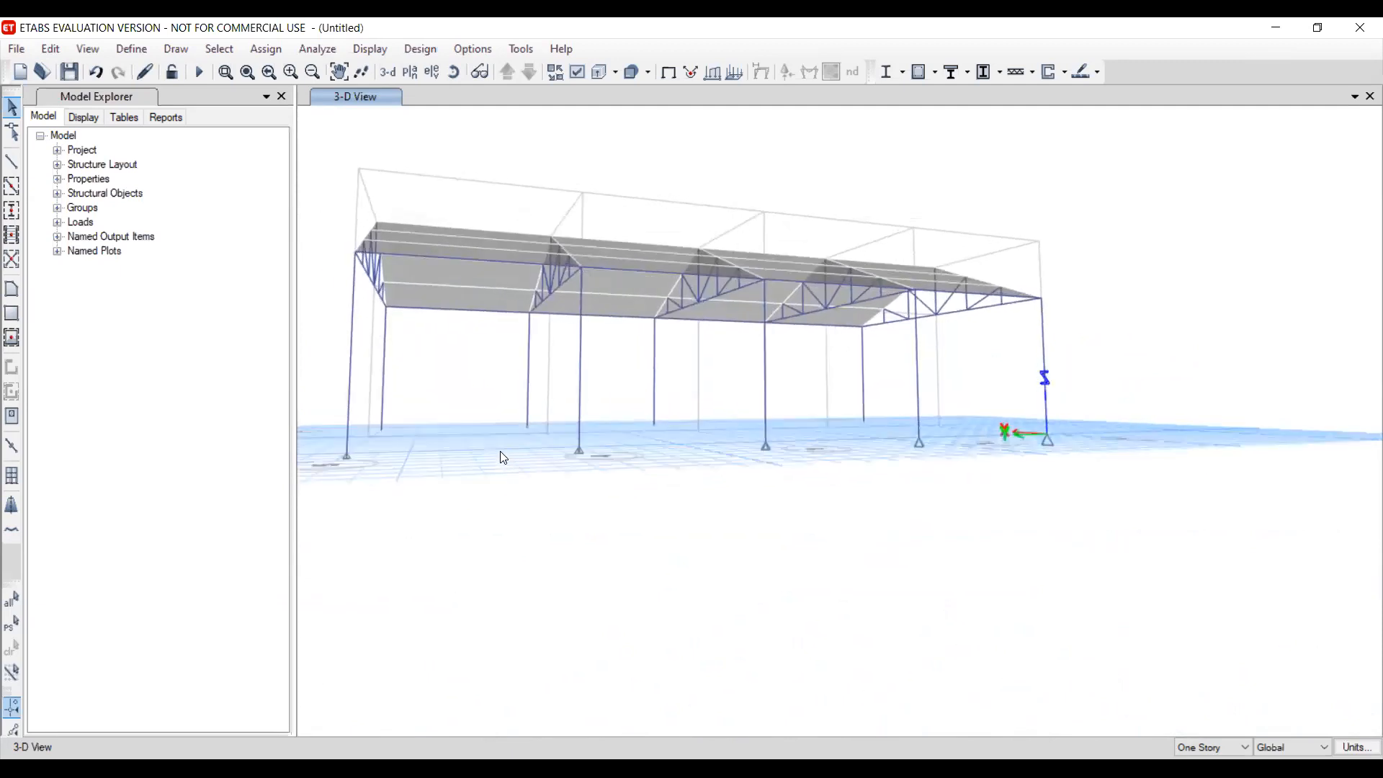
pyautogui.scroll(-3, 502, 458)
pyautogui.moveTo(379, 414); pyautogui.dragTo(845, 487)
pyautogui.keyDown('shift'); pyautogui.moveTo(845, 487); pyautogui.dragTo(543, 451, button='middle'); pyautogui.keyUp('shift')
pyautogui.keyDown('shift'); pyautogui.moveTo(840, 421); pyautogui.dragTo(775, 453, button='middle'); pyautogui.keyUp('shift')
pyautogui.scroll(3, 770, 447)
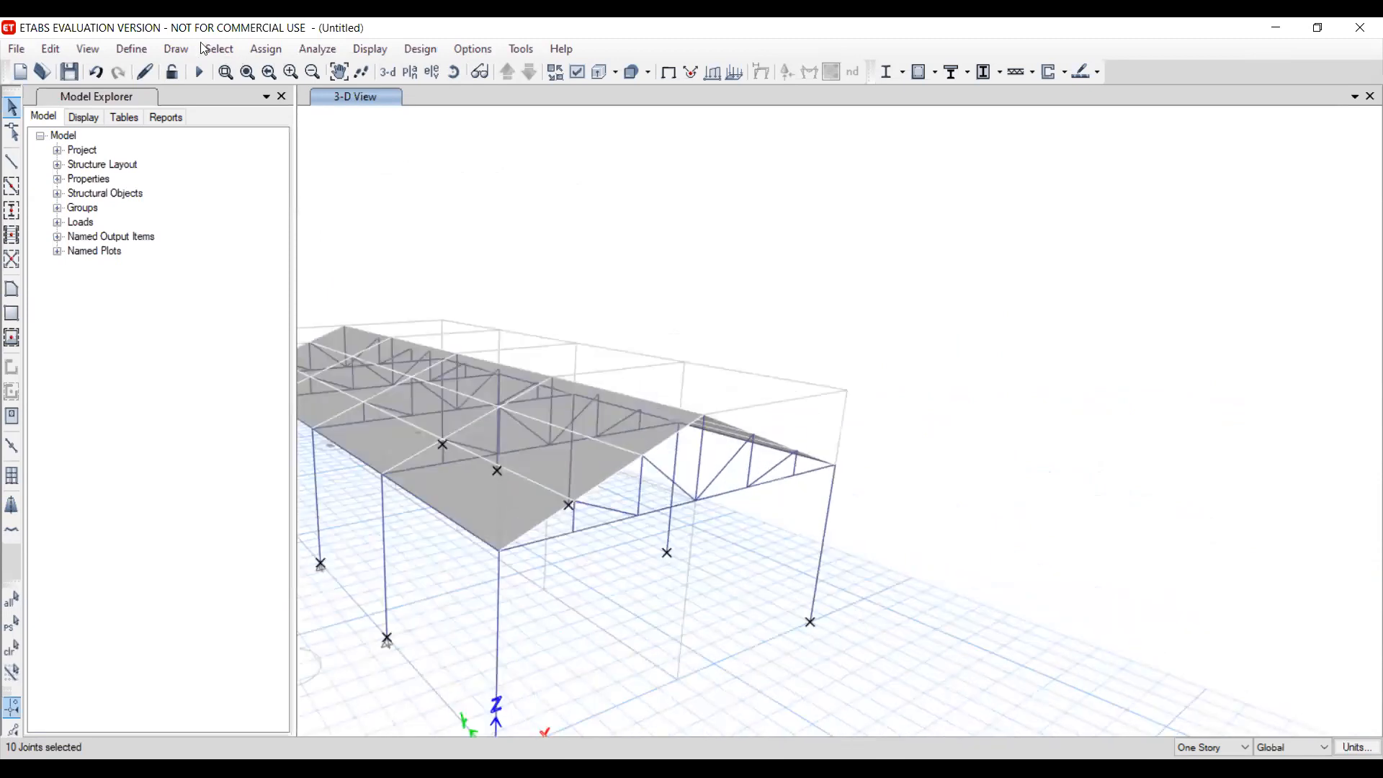
pyautogui.click(259, 49)
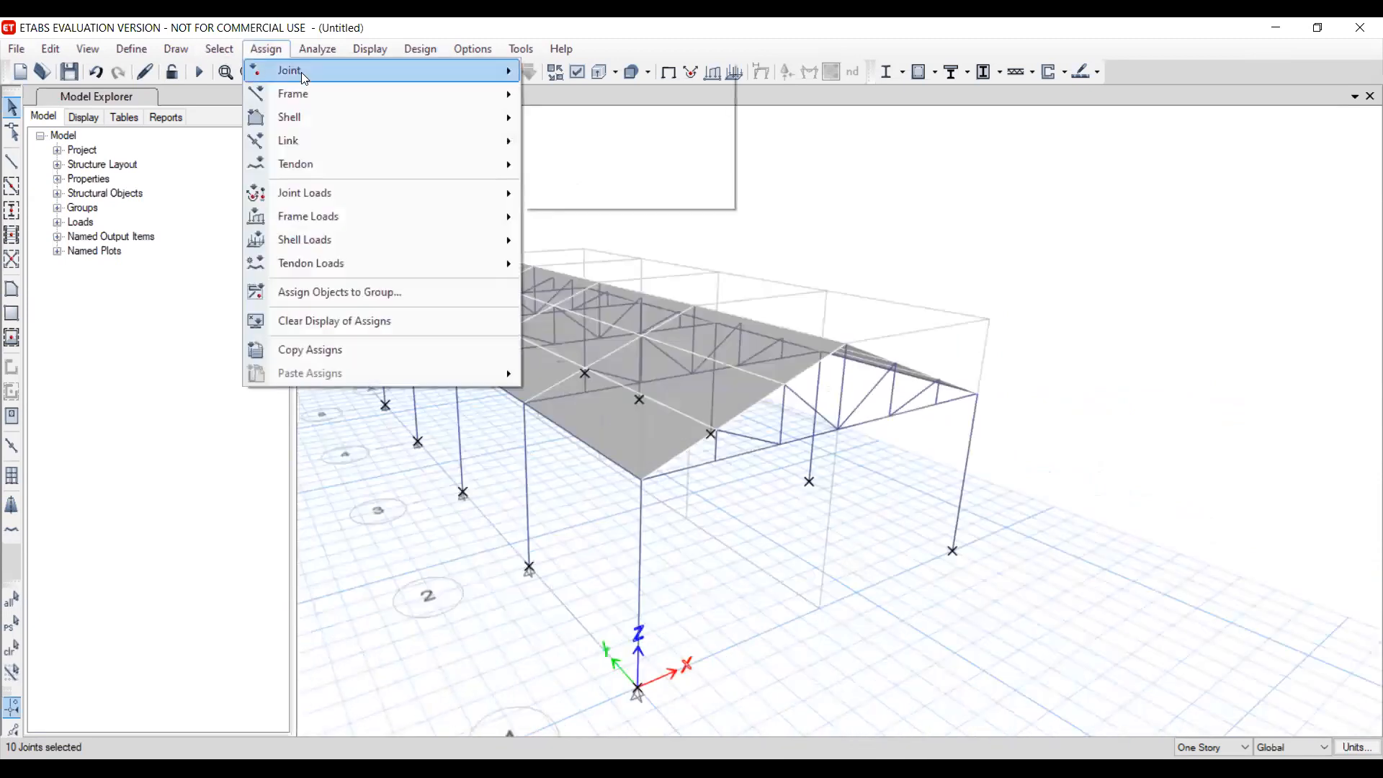
pyautogui.moveTo(349, 72)
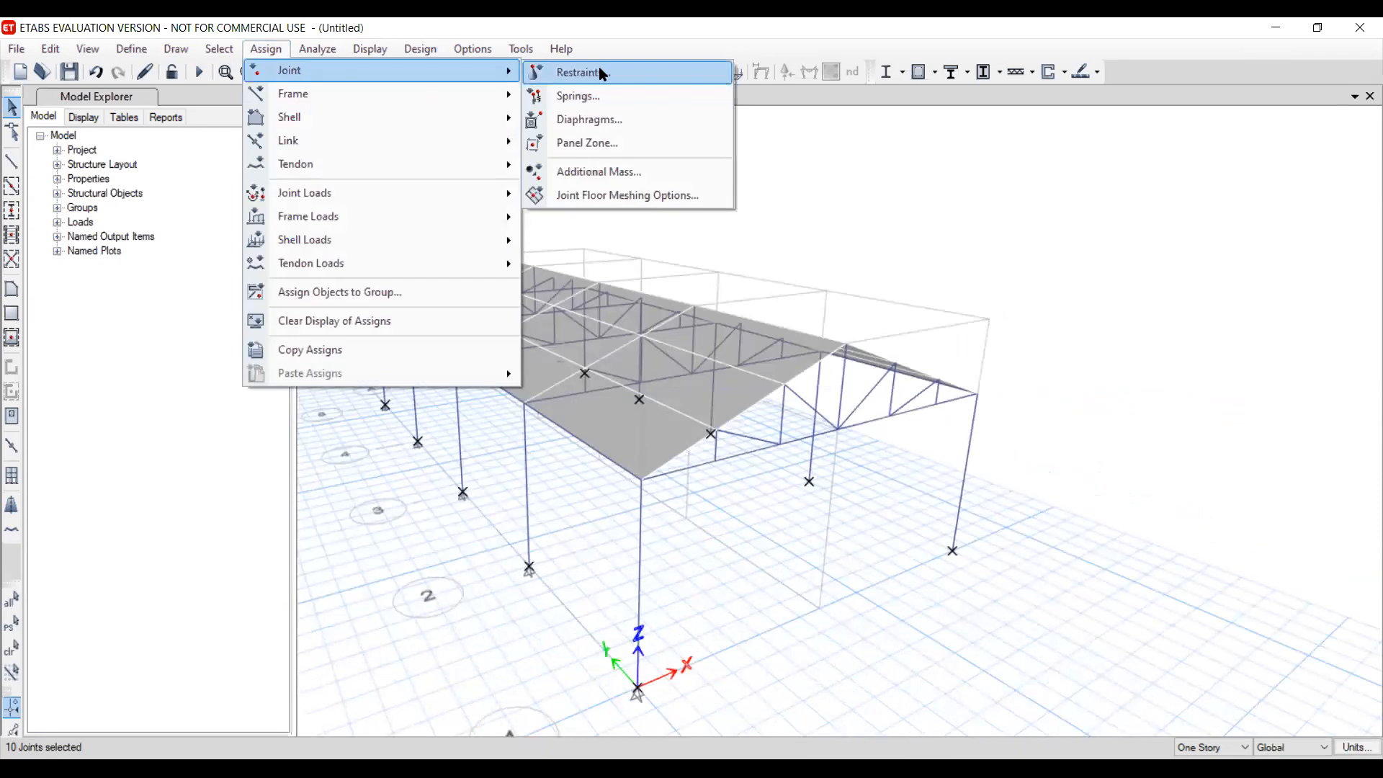
pyautogui.click(602, 73)
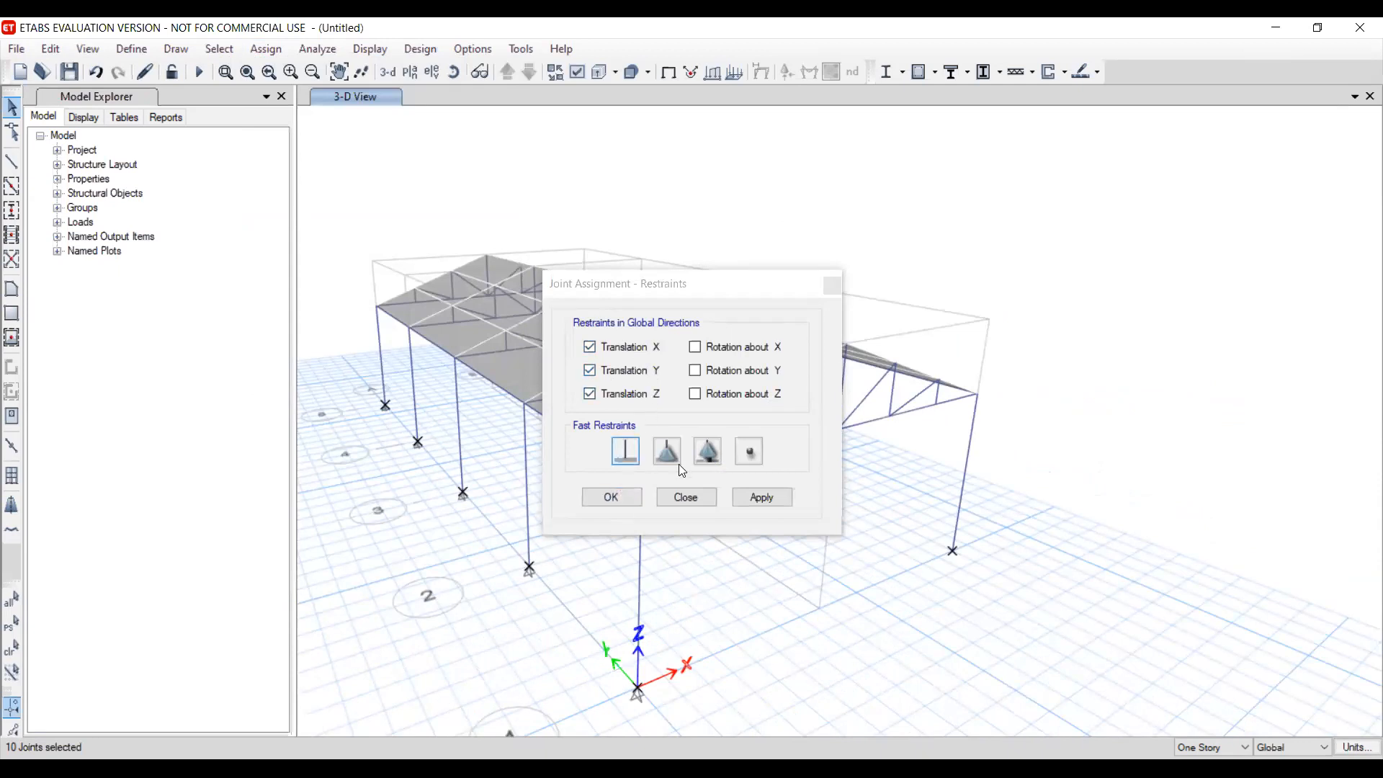
pyautogui.click(760, 498)
pyautogui.click(620, 501)
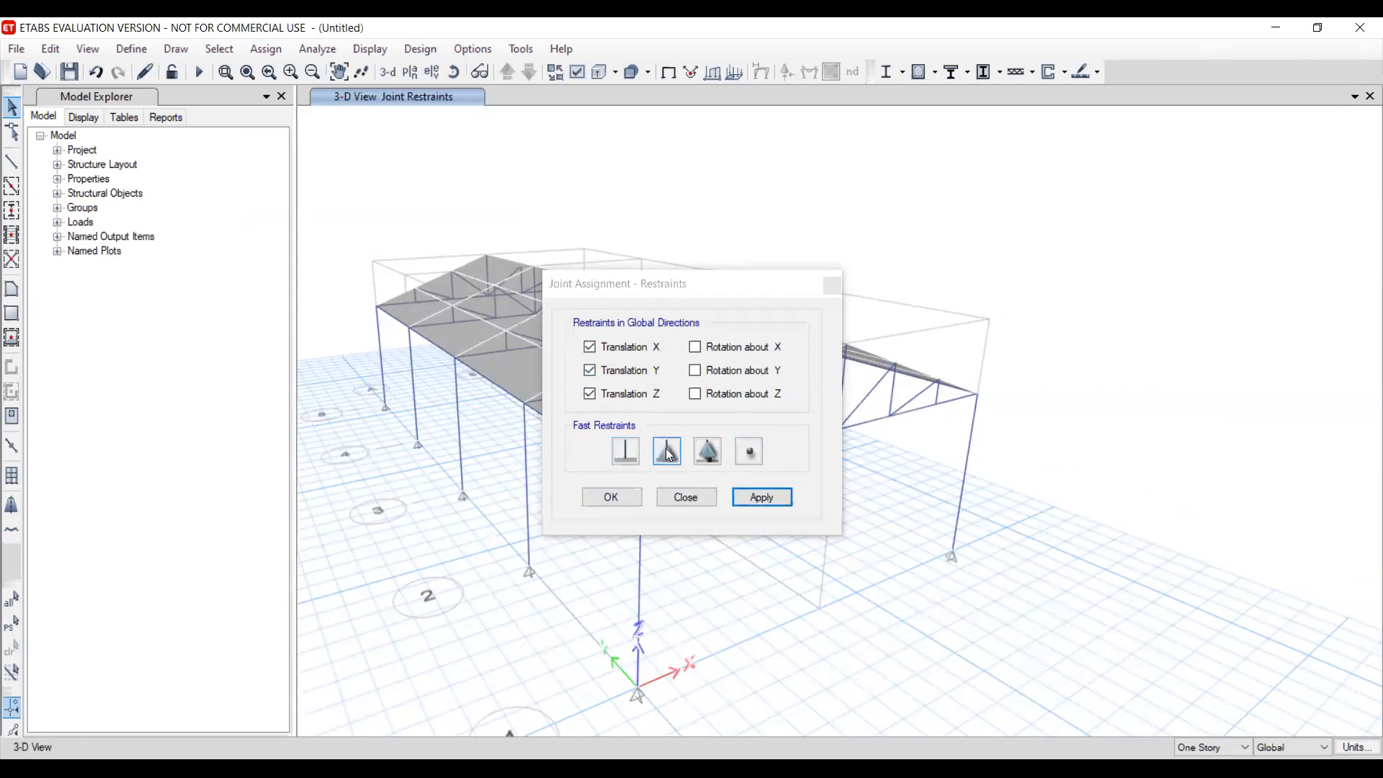
pyautogui.click(611, 498)
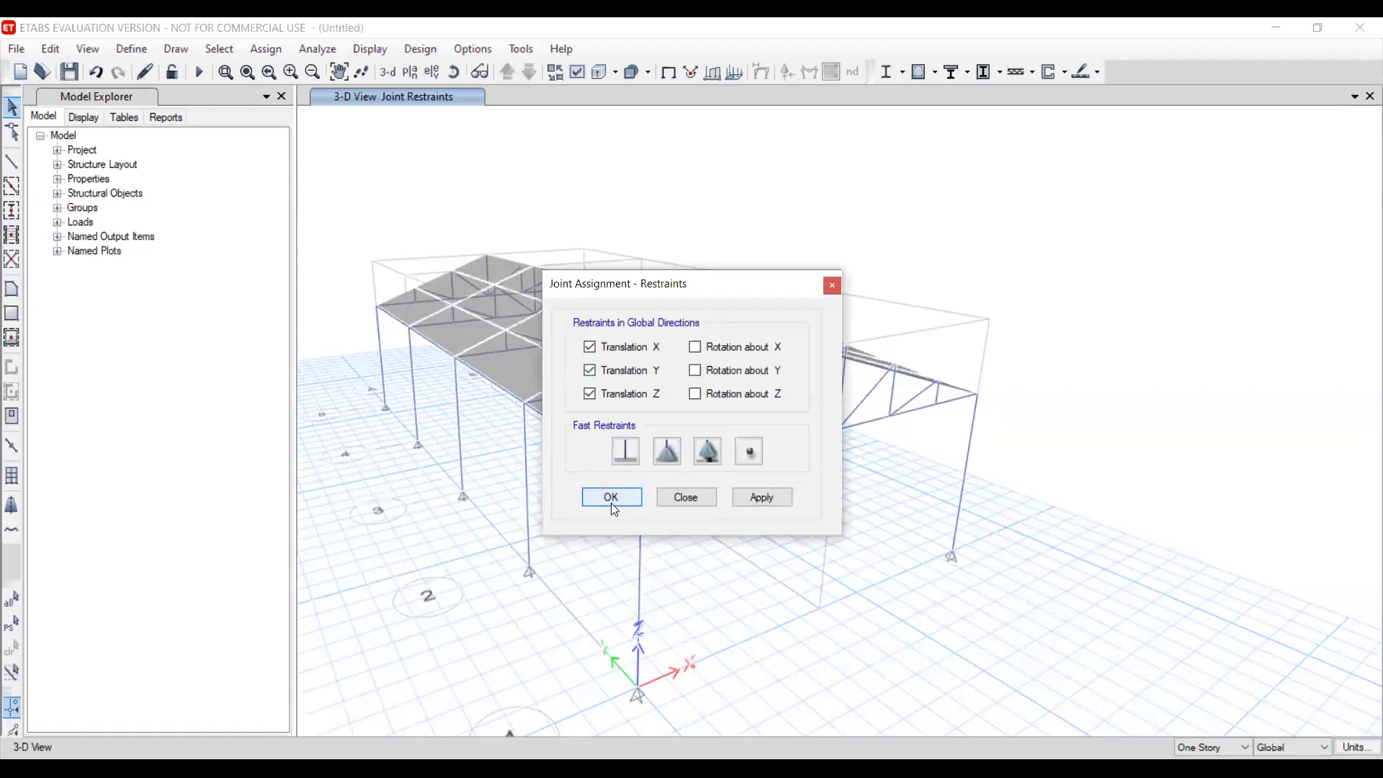
pyautogui.scroll(-3, 794, 567)
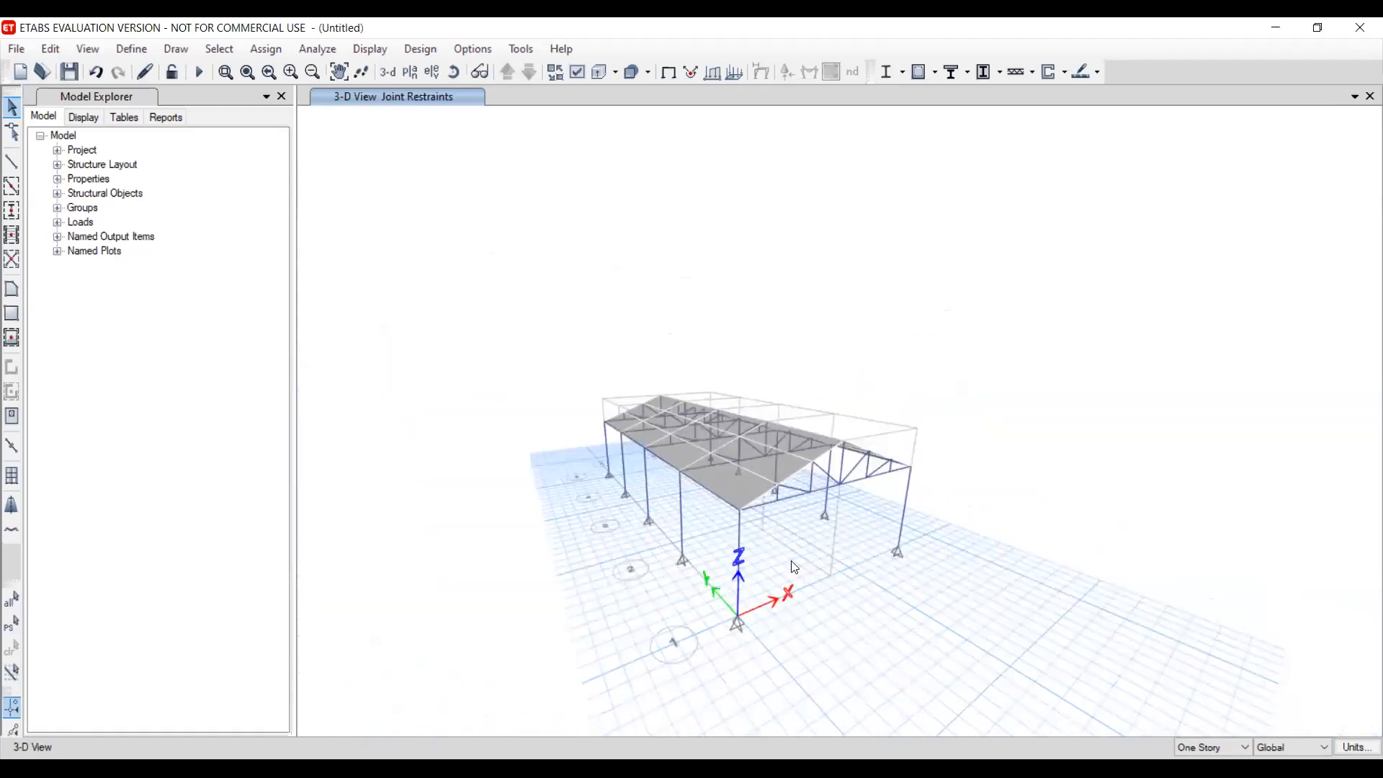
pyautogui.scroll(3, 795, 567)
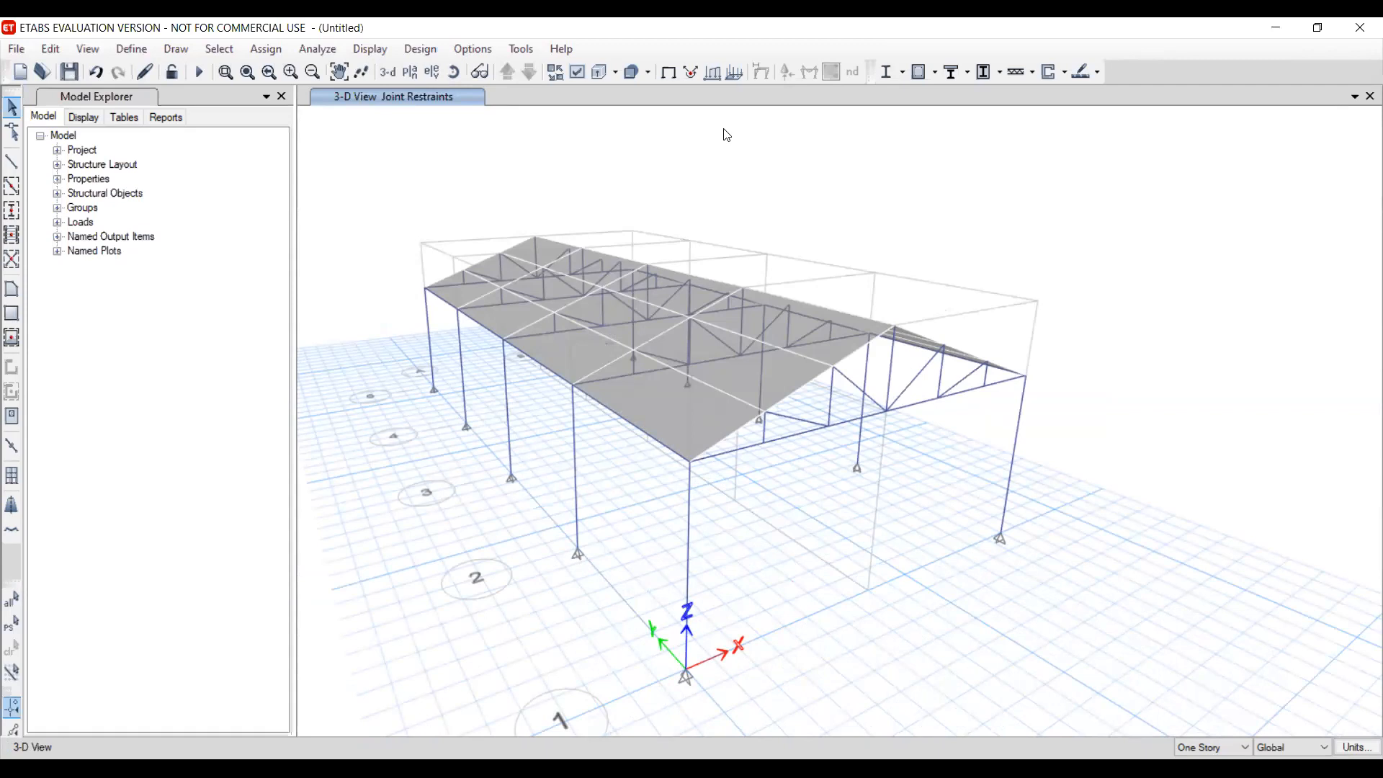
pyautogui.hotkey('alt', 'Tab')
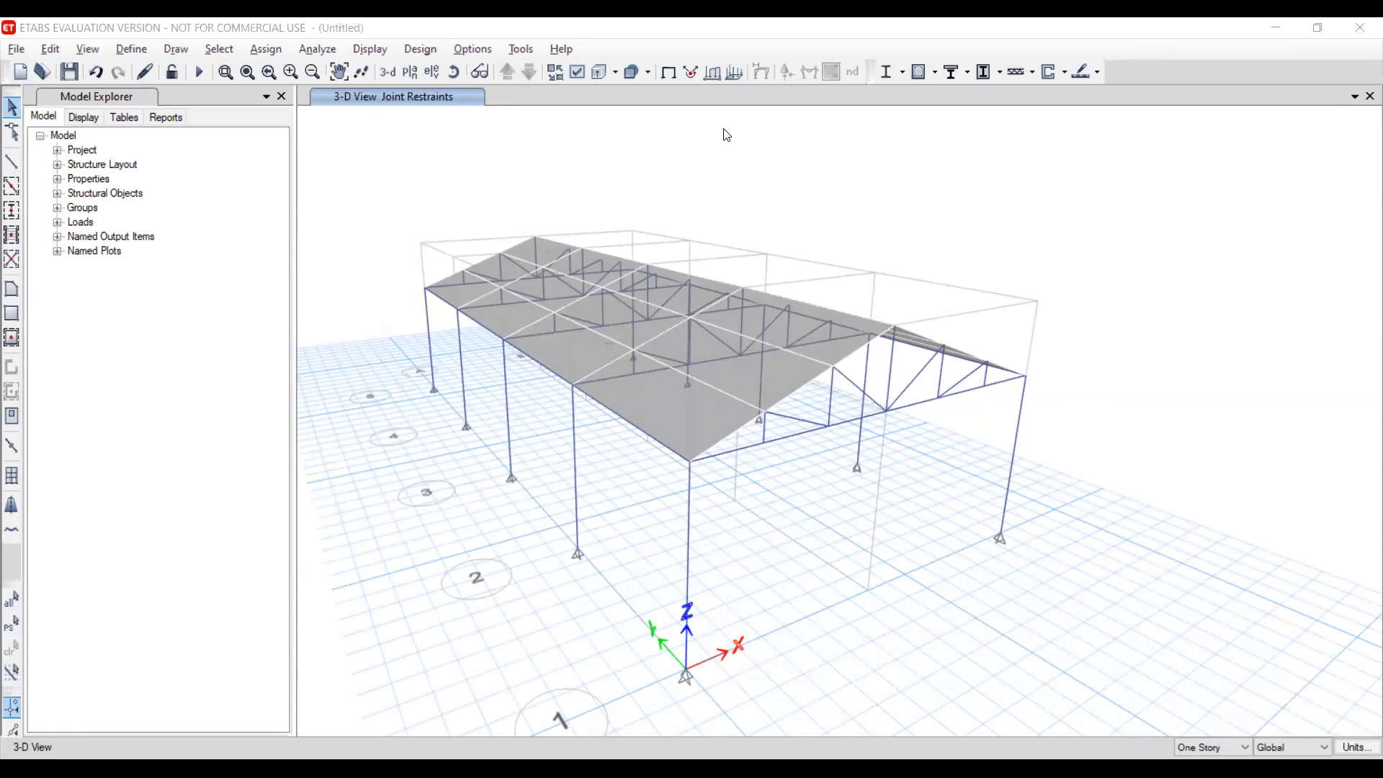
pyautogui.moveTo(774, 517)
pyautogui.keyDown('shift'); pyautogui.mouseDown(button='middle')
pyautogui.moveTo(770, 529)
pyautogui.moveTo(774, 518)
pyautogui.mouseUp(button='middle'); pyautogui.keyUp('shift')
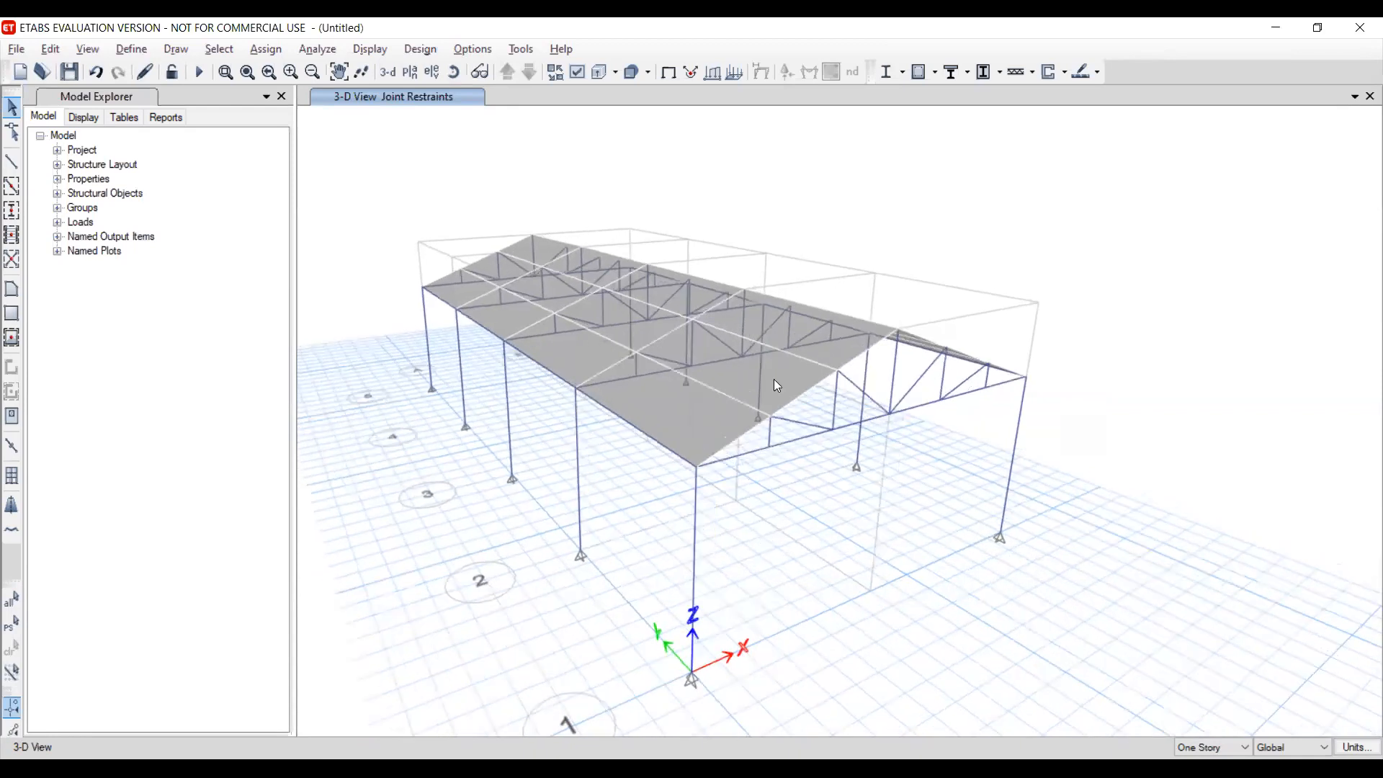
pyautogui.keyDown('shift'); pyautogui.moveTo(591, 380); pyautogui.dragTo(594, 397, button='middle'); pyautogui.keyUp('shift')
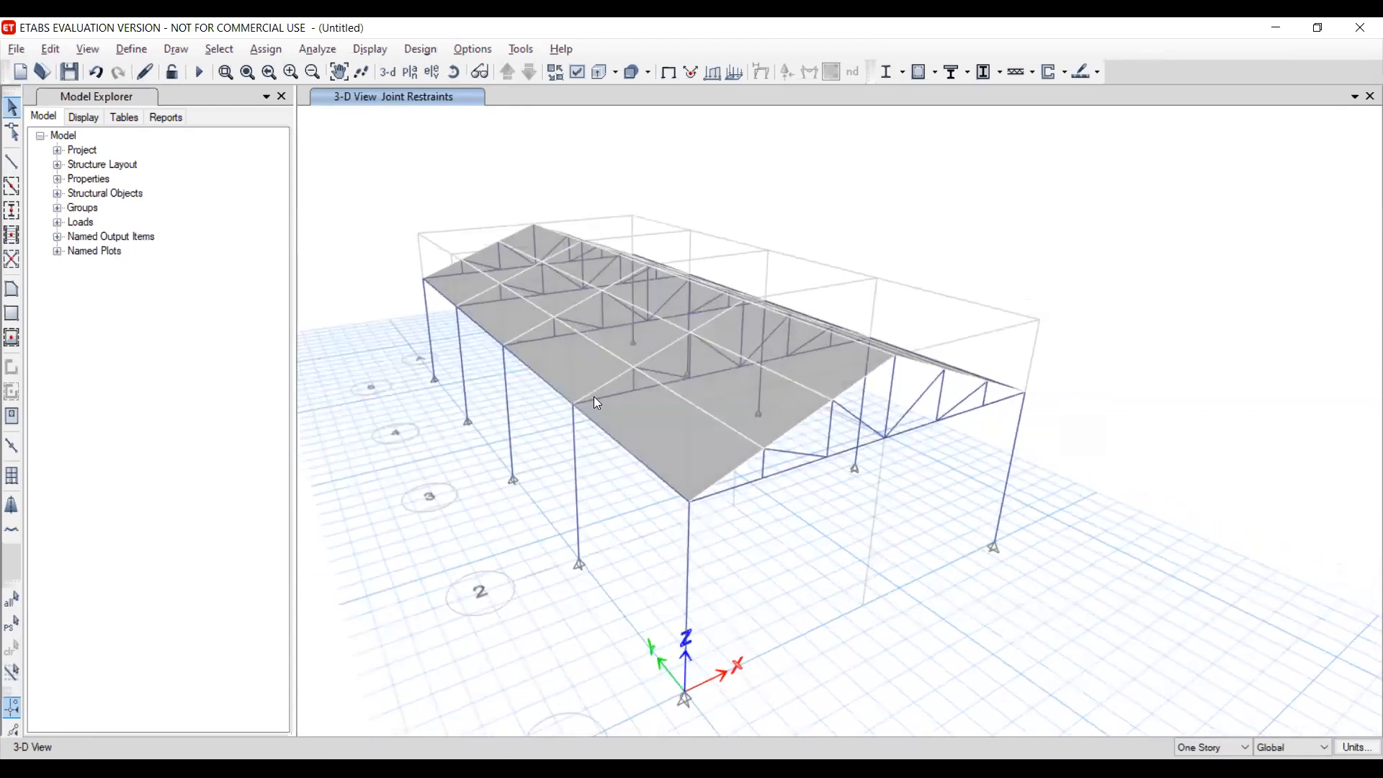
# Check the section property assigned to the corner column at the origin in its column information, and close it without changes
pyautogui.moveTo(684, 517); pyautogui.dragTo(689, 494, button='middle')
pyautogui.moveTo(687, 566); pyautogui.dragTo(687, 559, button='middle')
pyautogui.click(691, 572)
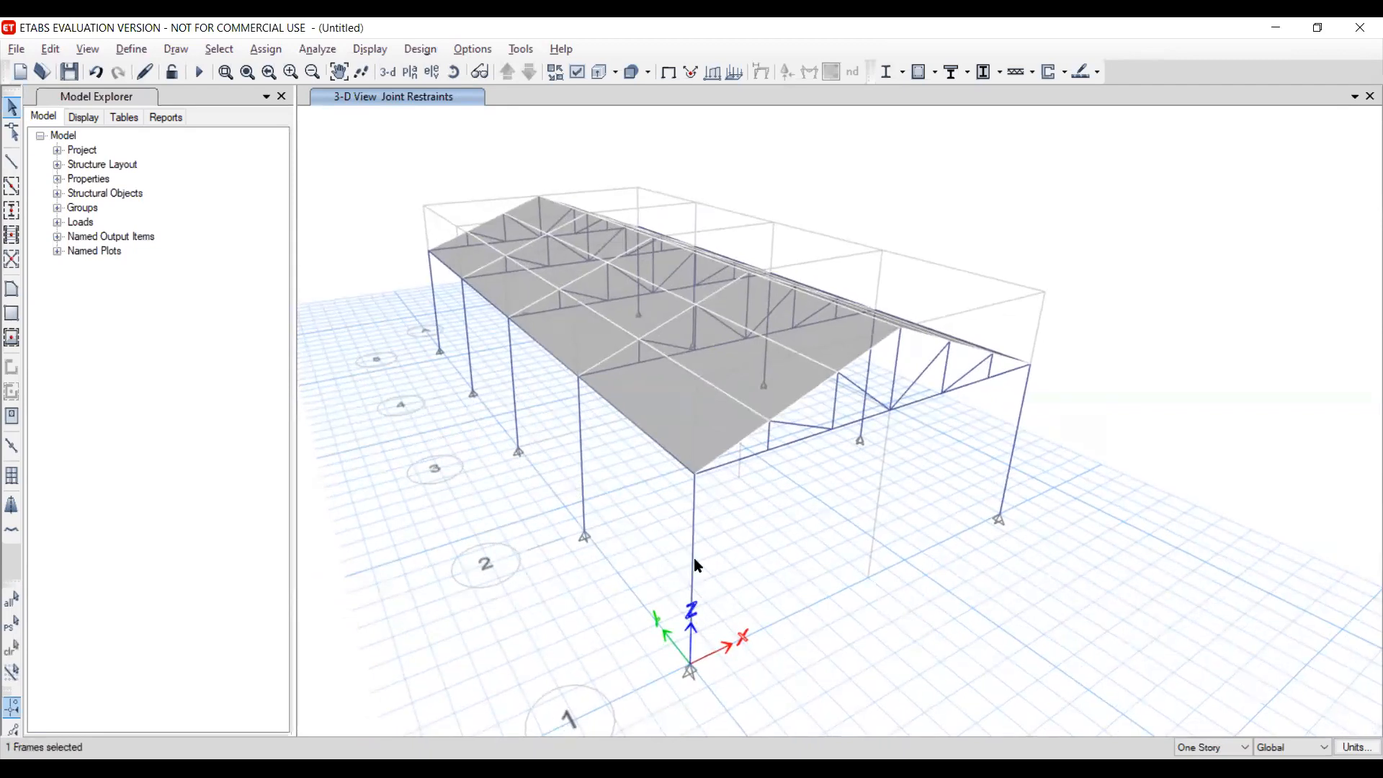
pyautogui.rightClick(691, 560)
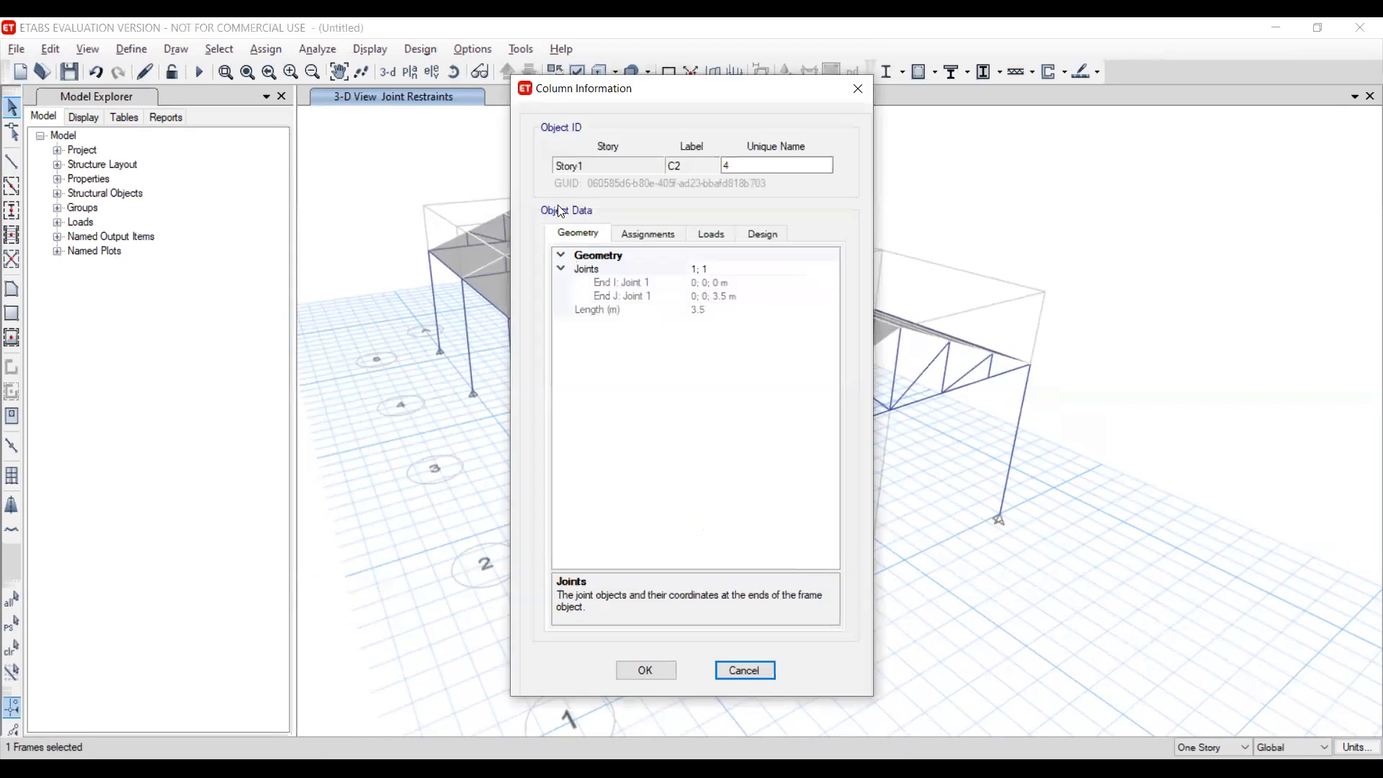
pyautogui.click(654, 237)
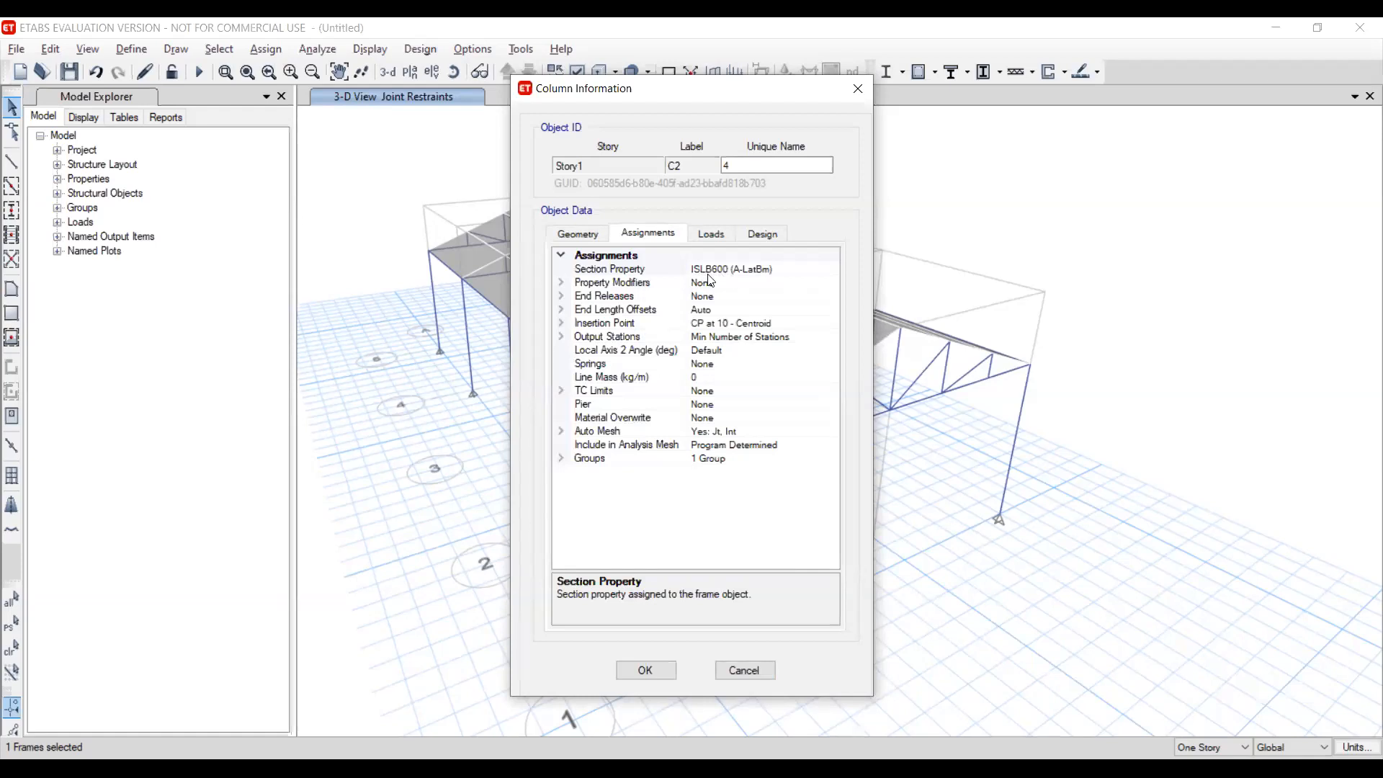
pyautogui.click(699, 276)
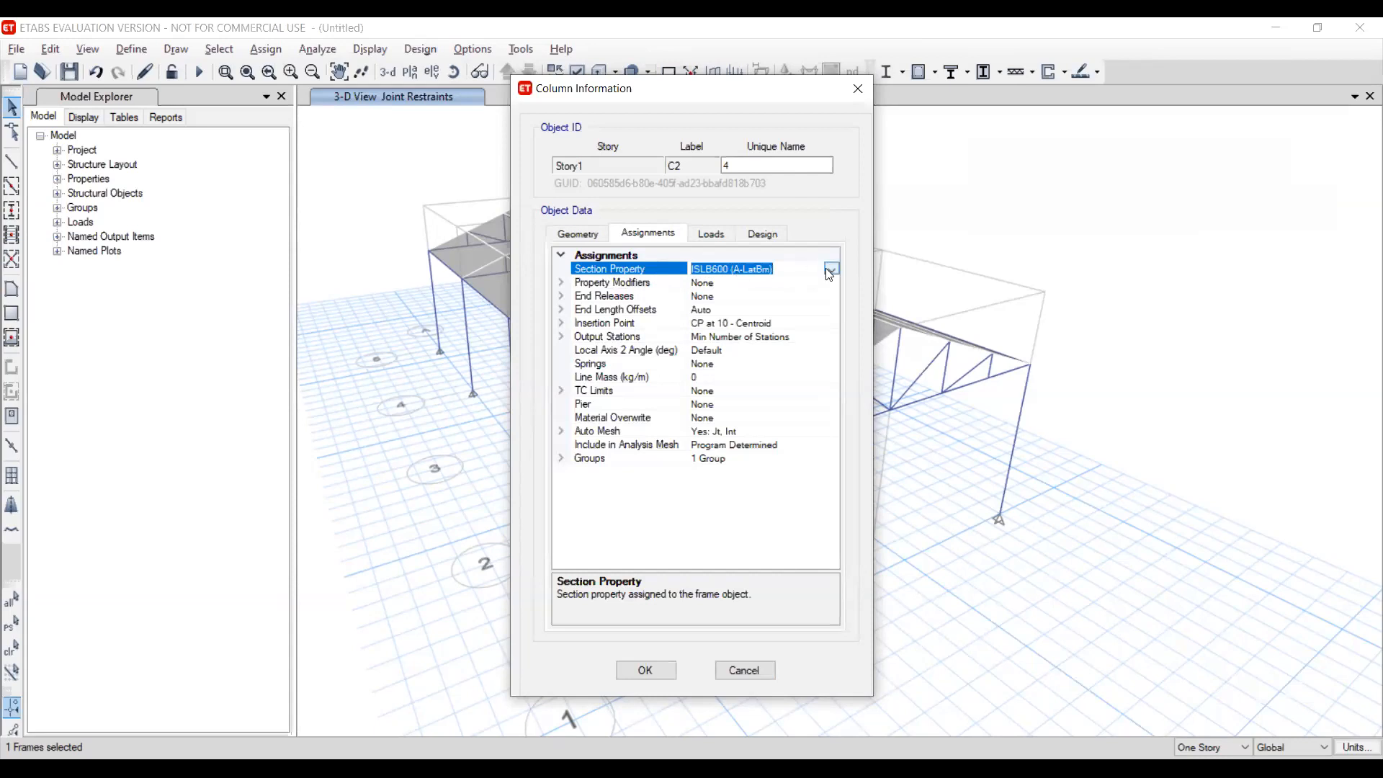
pyautogui.click(978, 476)
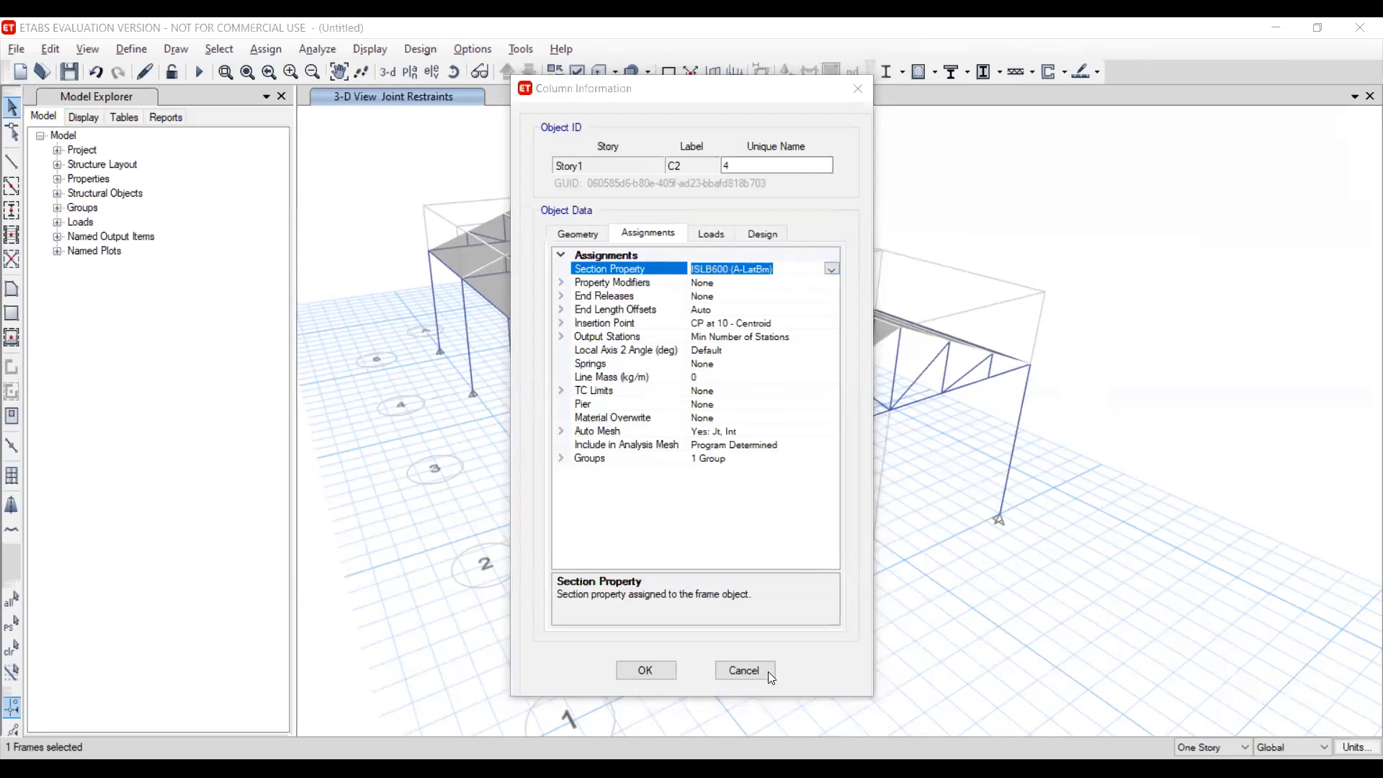
pyautogui.click(754, 668)
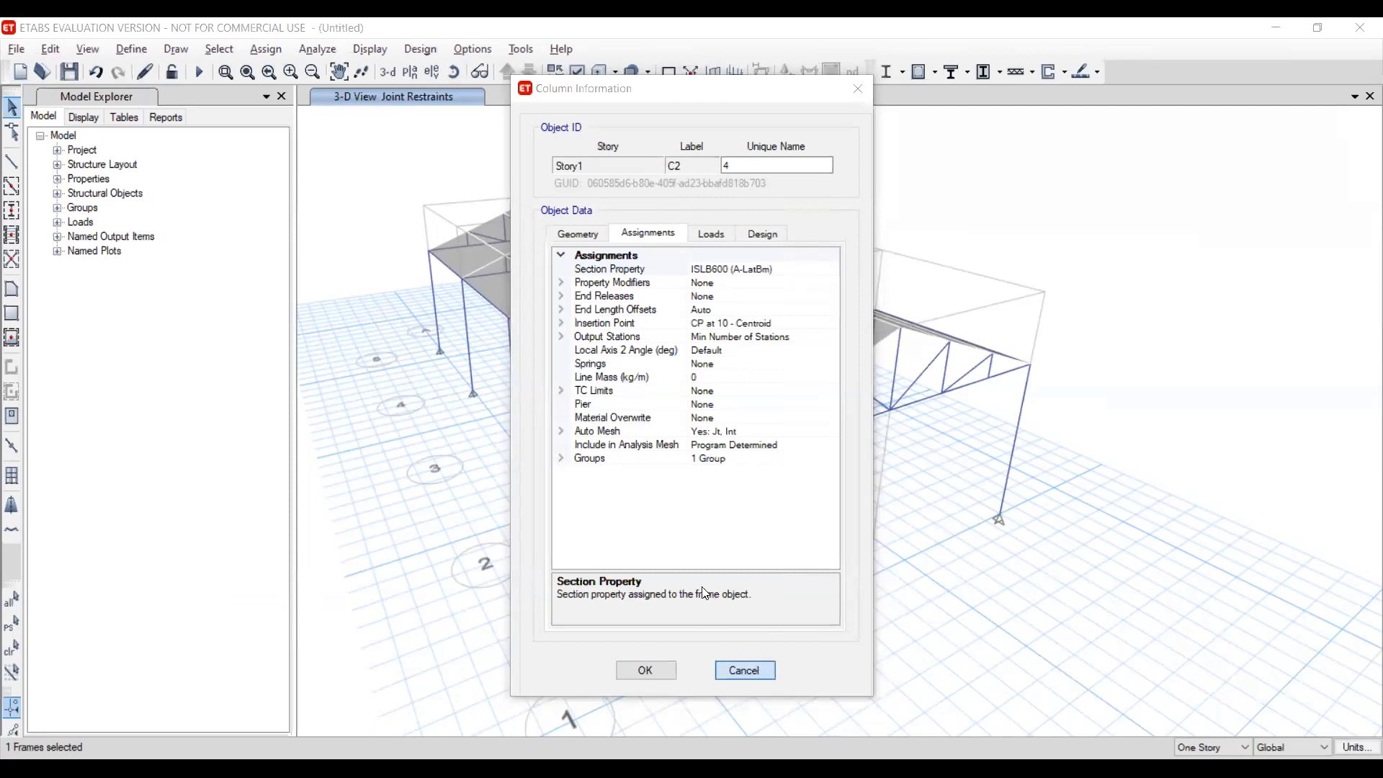
# Show the elevation at grid line 1, set the selection scope to All Stories, and select both columns with their base joints
pyautogui.moveTo(675, 535); pyautogui.dragTo(479, 201, button='middle')
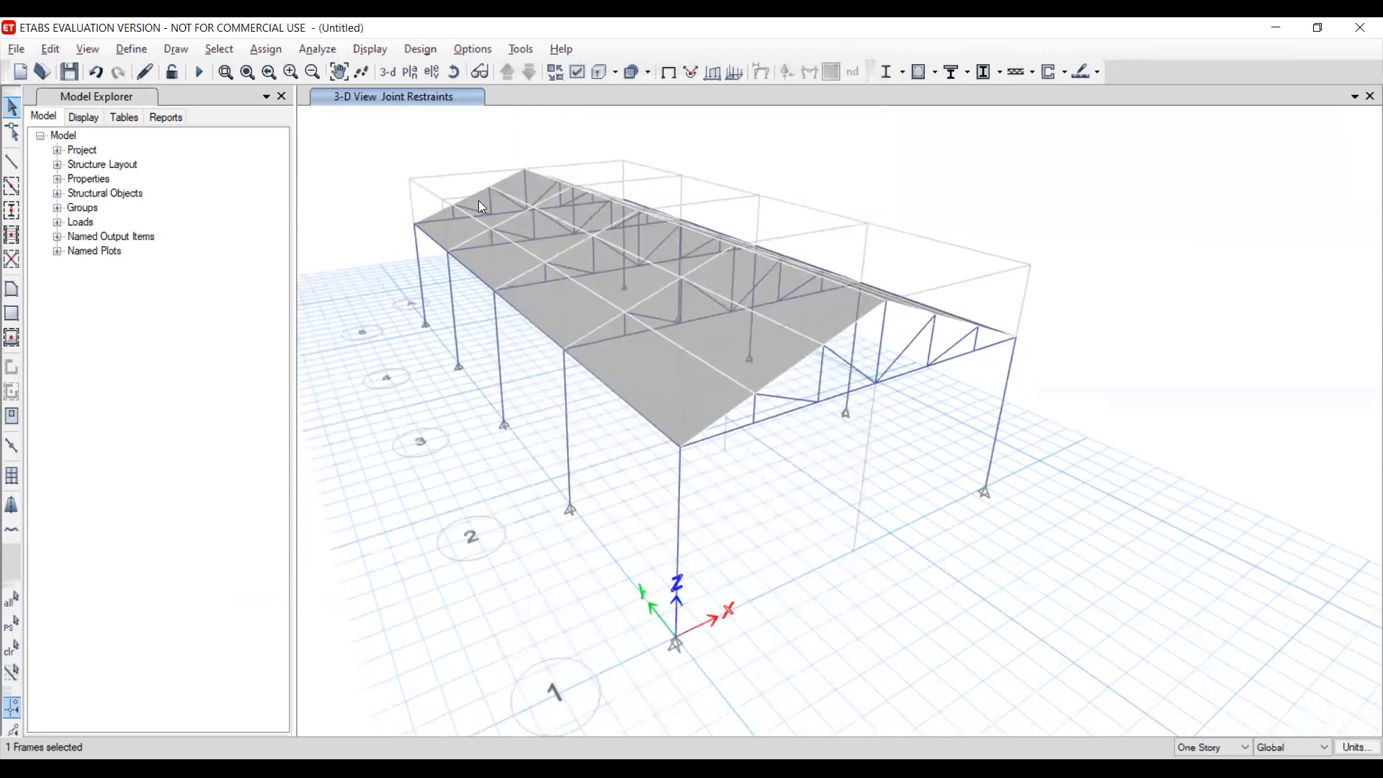
pyautogui.click(432, 74)
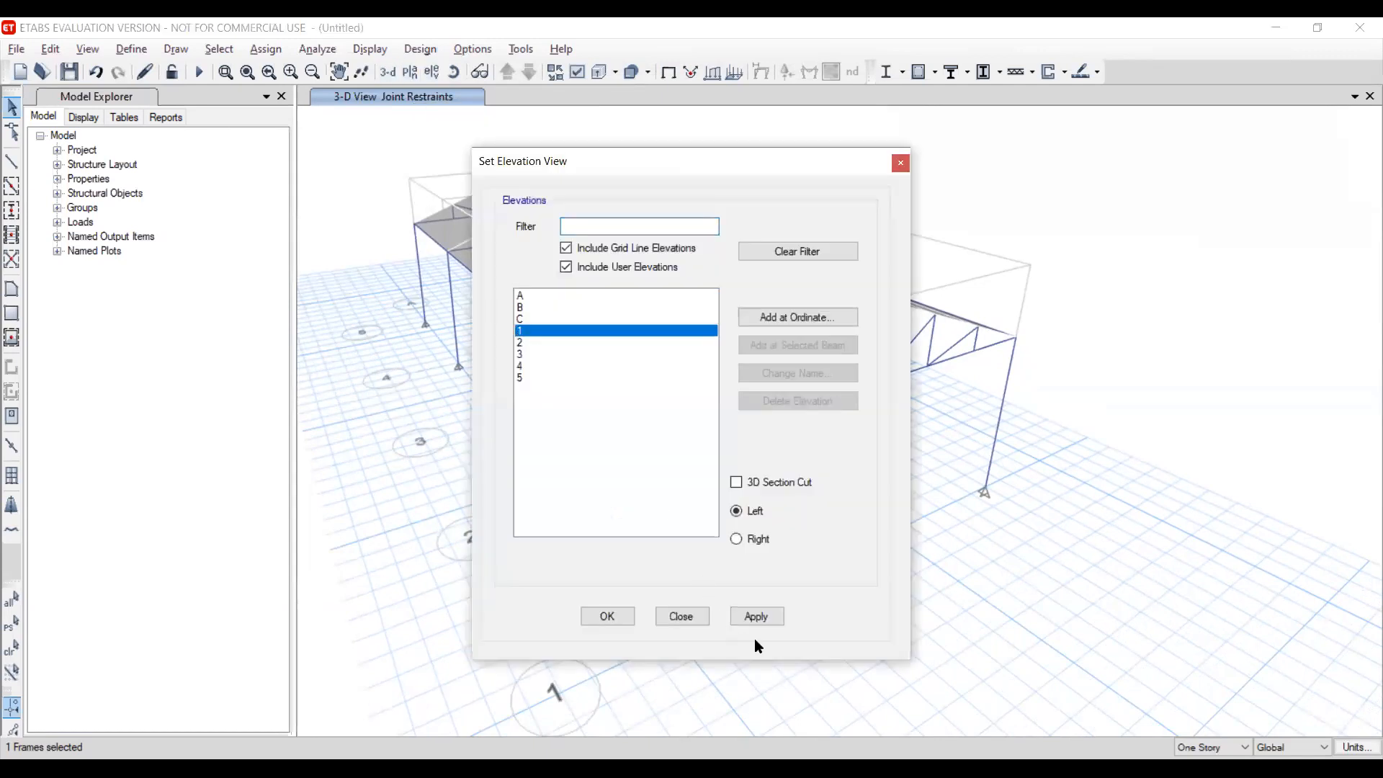
pyautogui.click(605, 620)
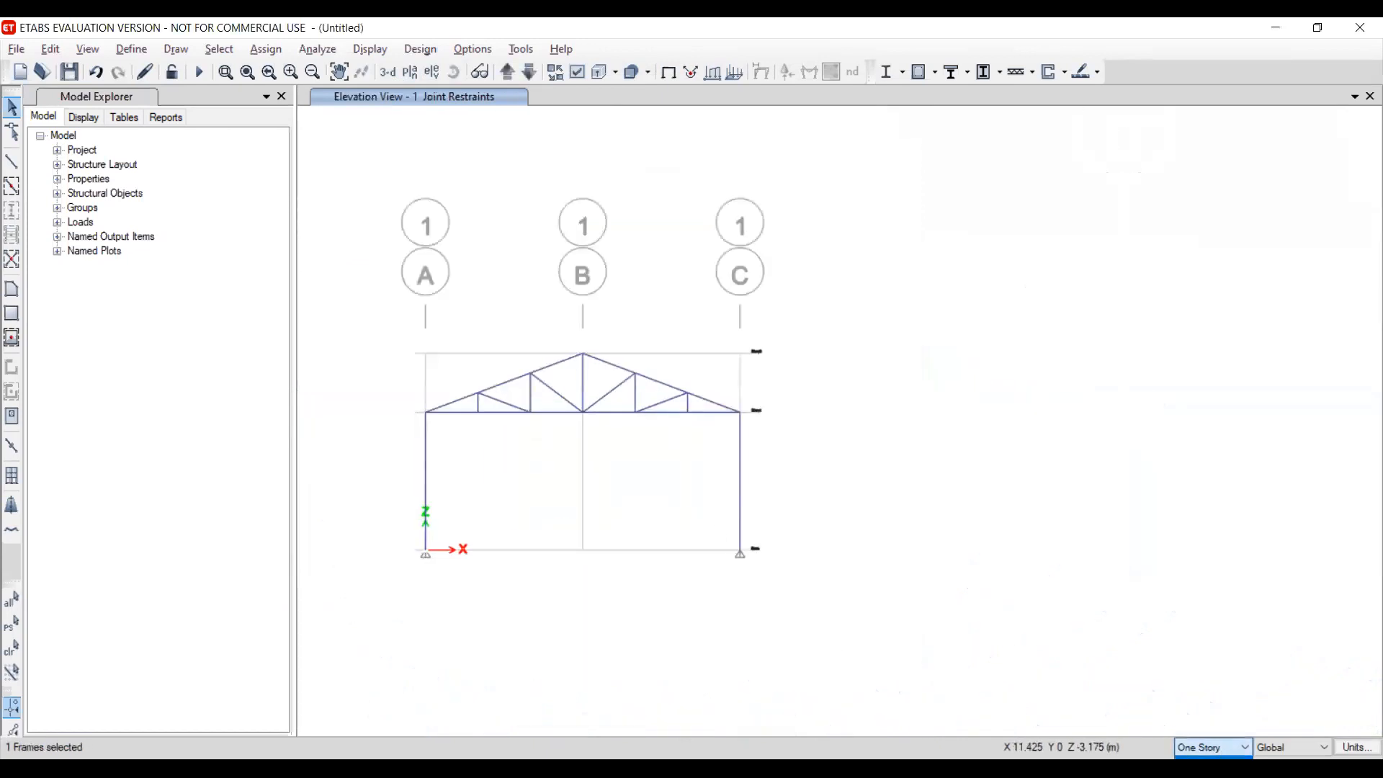
pyautogui.moveTo(898, 521); pyautogui.dragTo(357, 456)
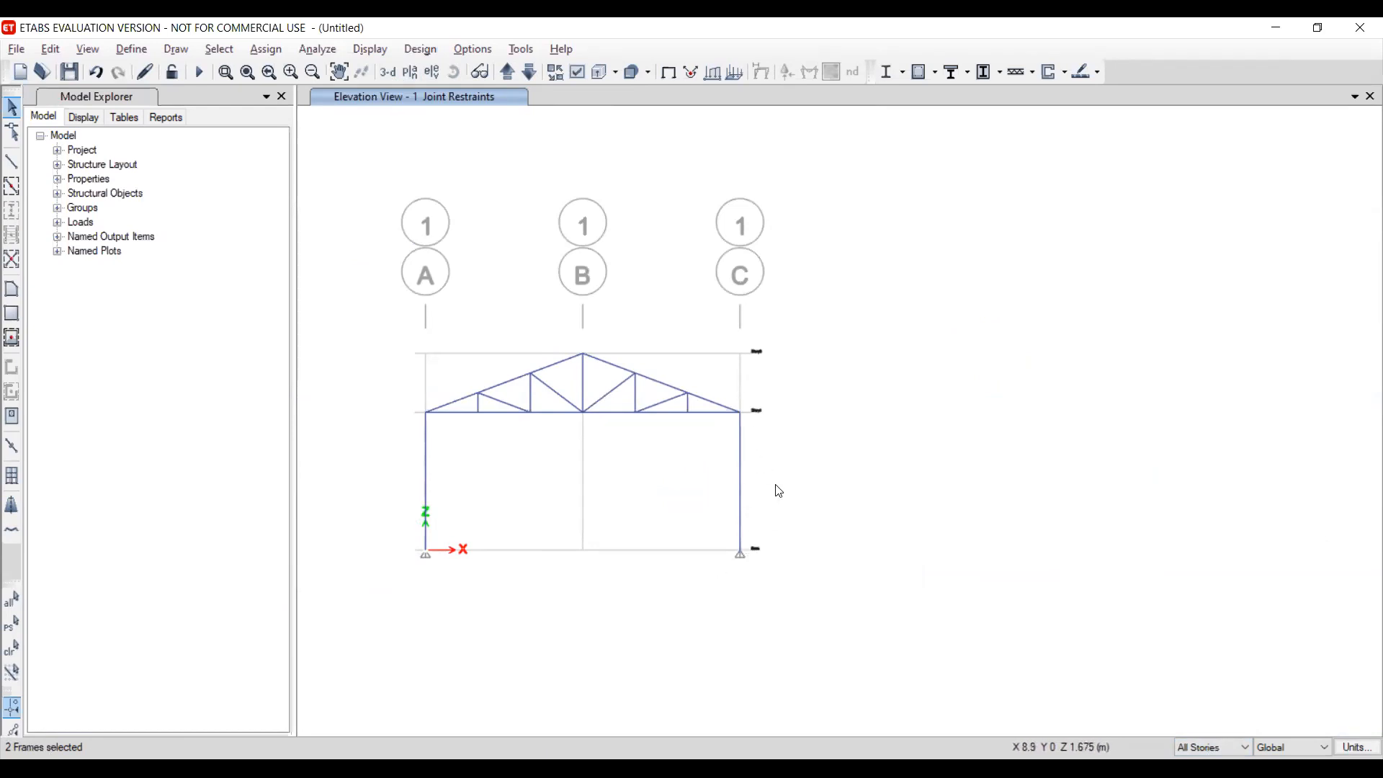
pyautogui.moveTo(380, 436); pyautogui.dragTo(796, 580)
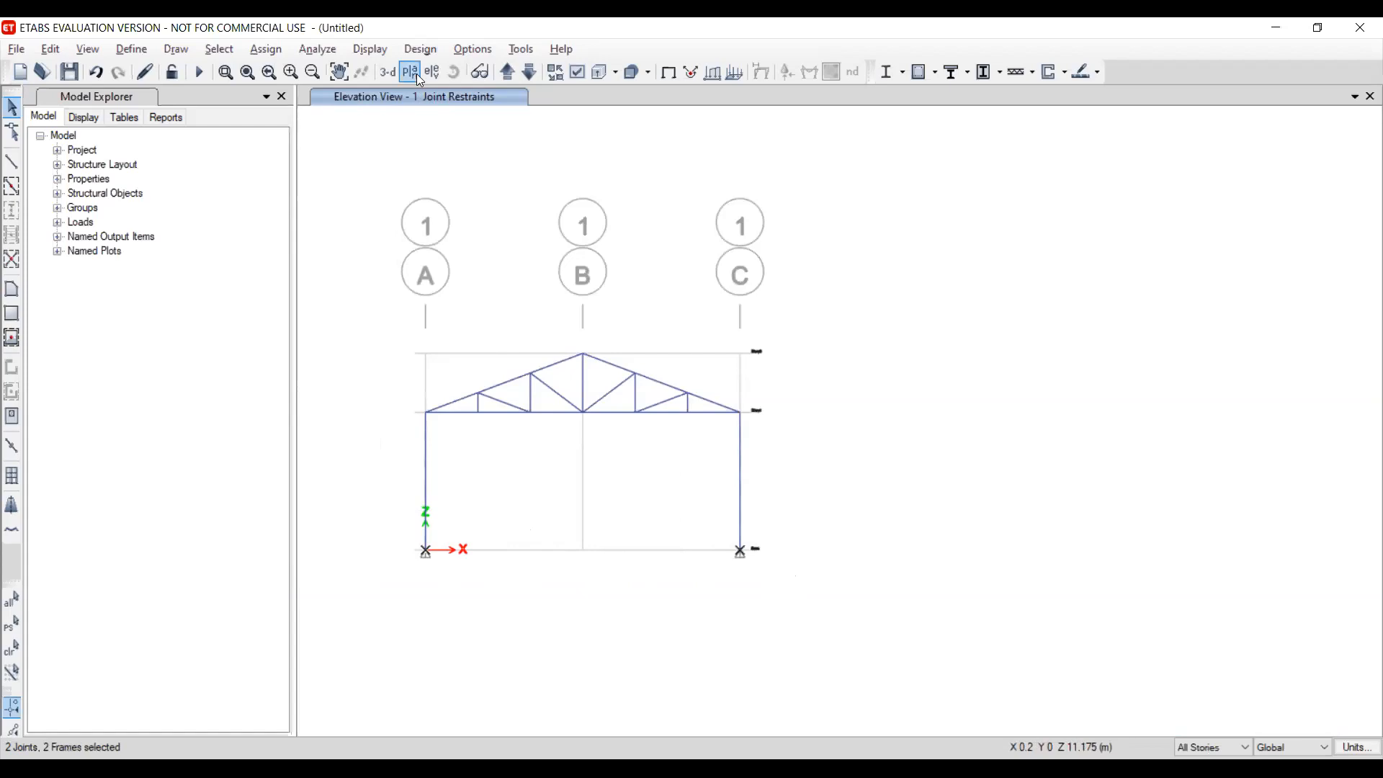
# Add both columns in each of the elevations at grid lines 2, 3, 4 and 5 to the selection
pyautogui.click(508, 72)
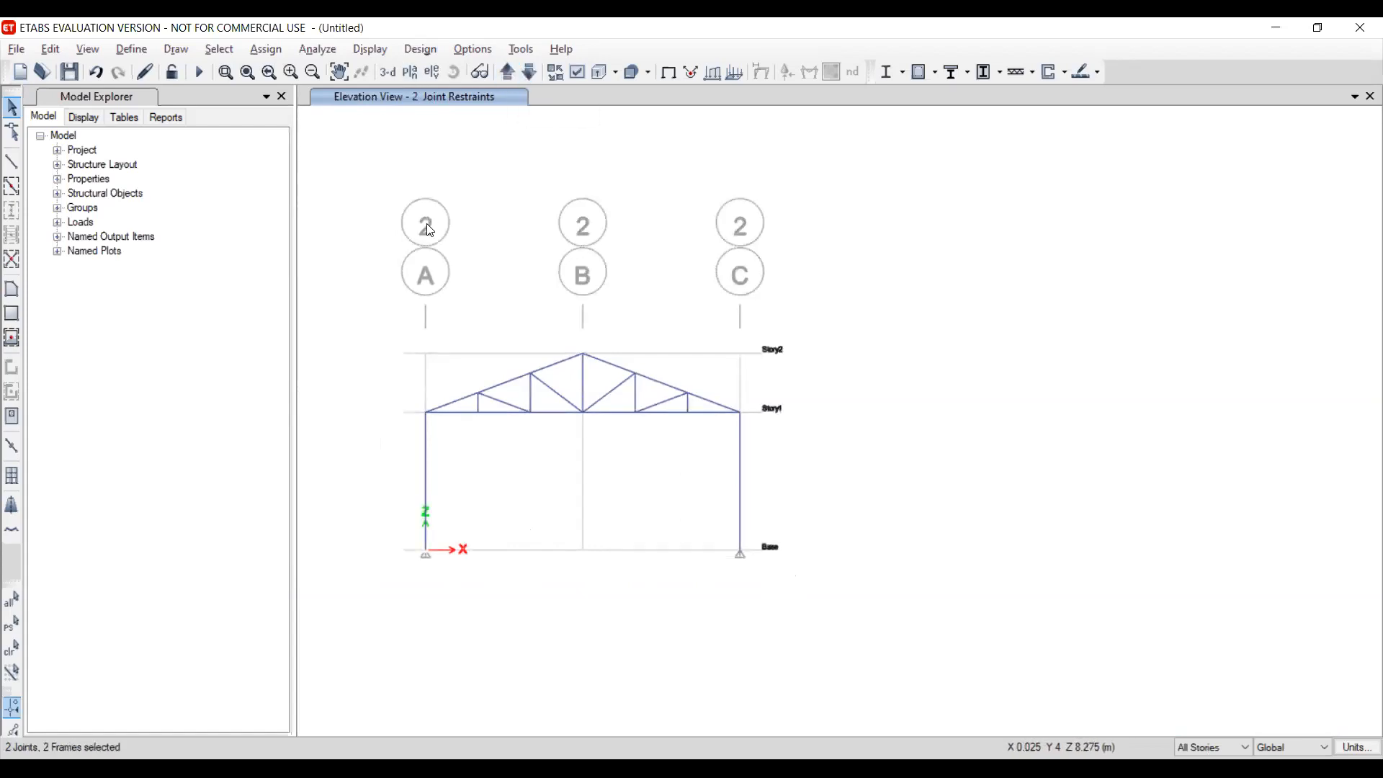
pyautogui.moveTo(826, 524); pyautogui.dragTo(346, 448)
pyautogui.click(509, 71)
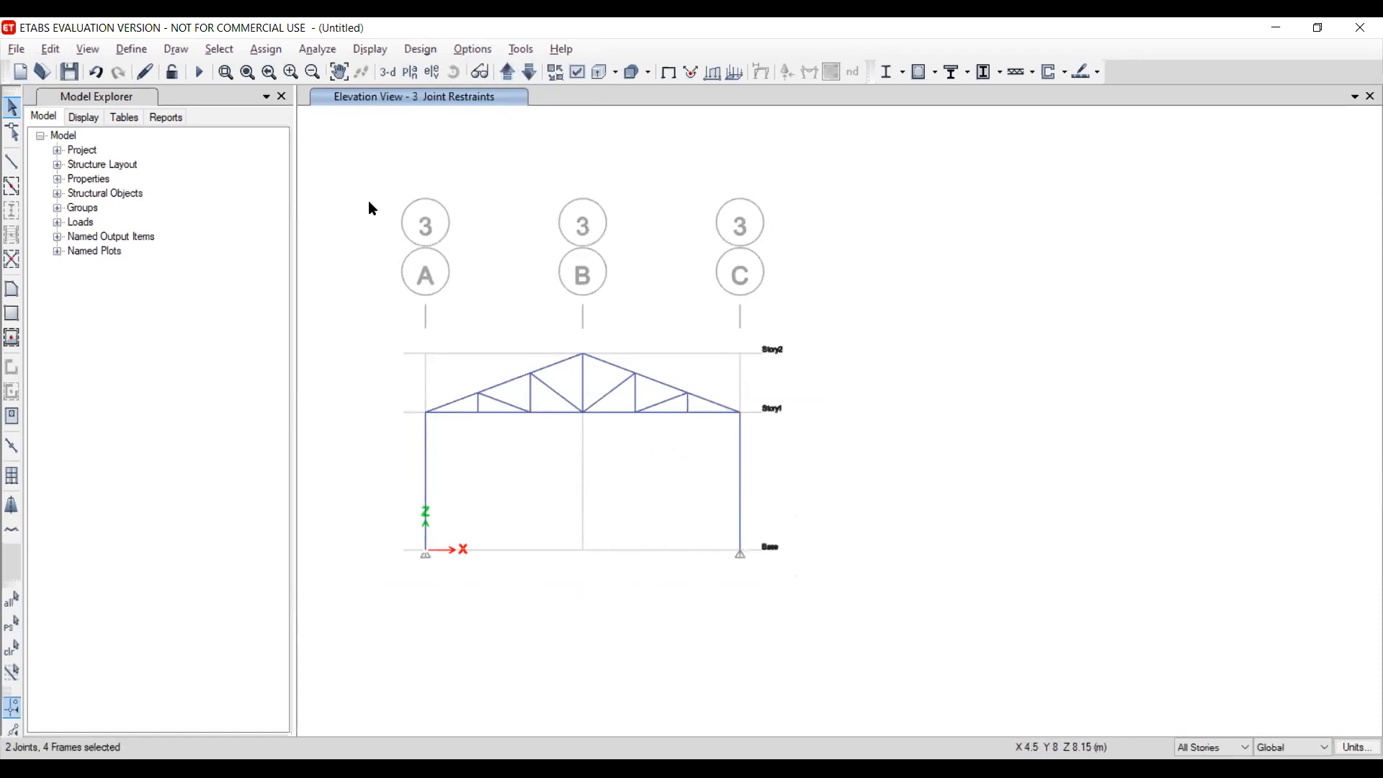
pyautogui.moveTo(789, 521); pyautogui.dragTo(370, 464)
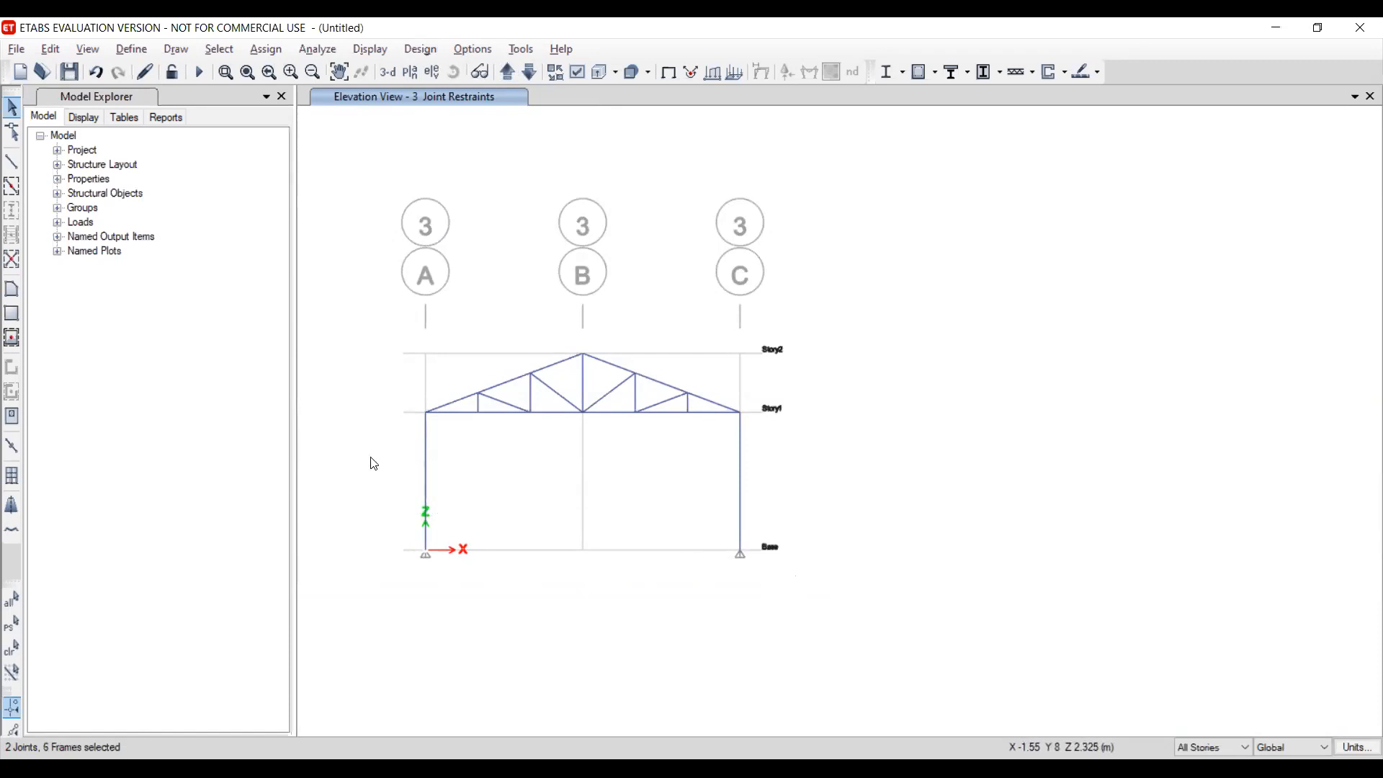
pyautogui.click(513, 72)
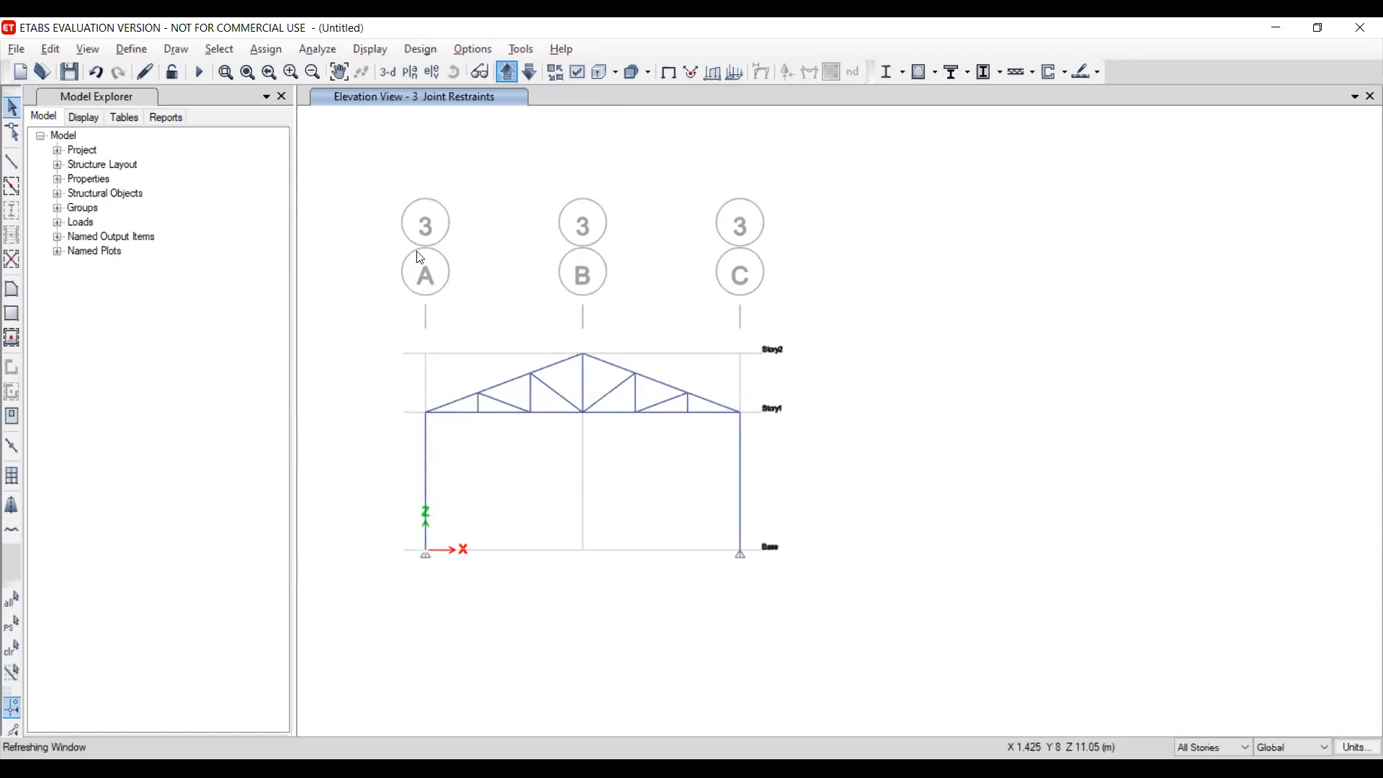
pyautogui.moveTo(798, 505); pyautogui.dragTo(356, 461)
pyautogui.click(508, 71)
pyautogui.moveTo(823, 505); pyautogui.dragTo(364, 461)
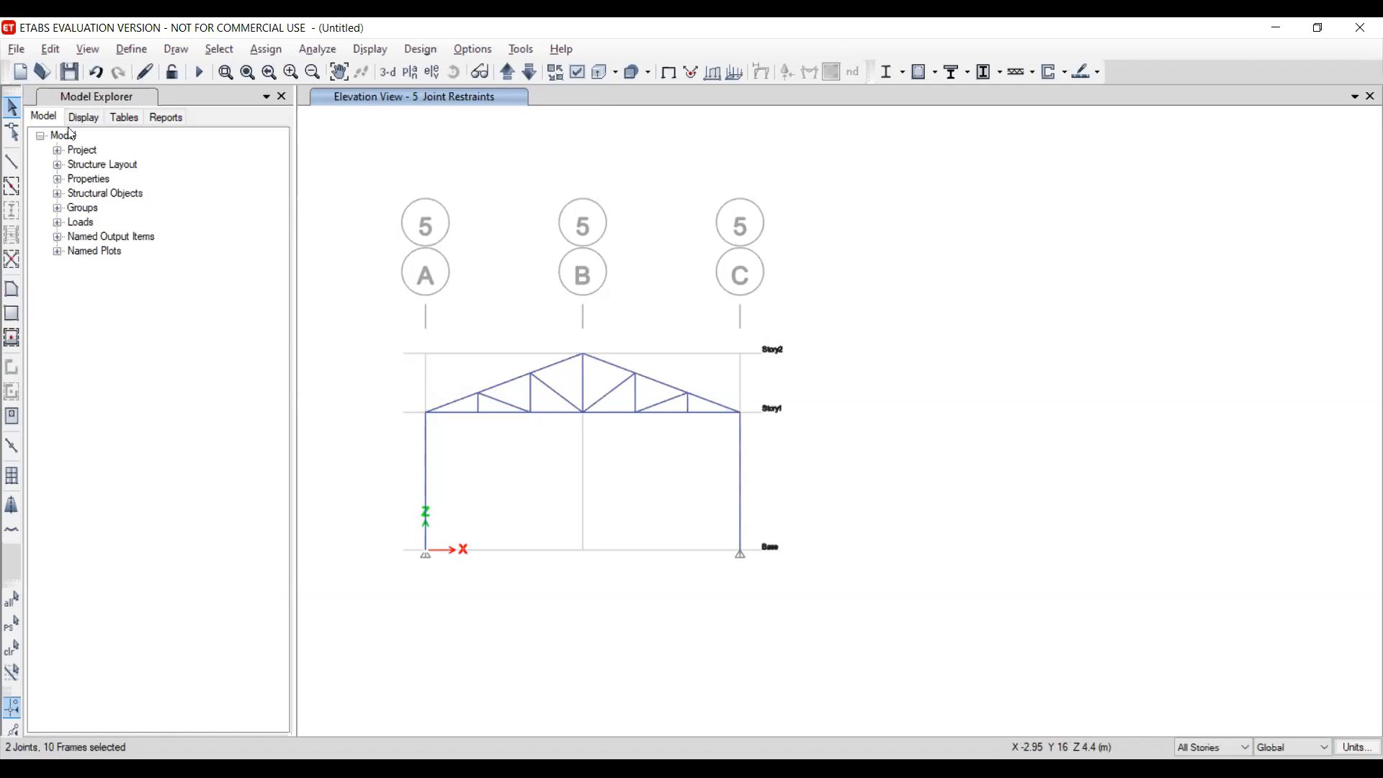
# Assign the ISHB200-2 frame section to all the selected columns
pyautogui.click(57, 179)
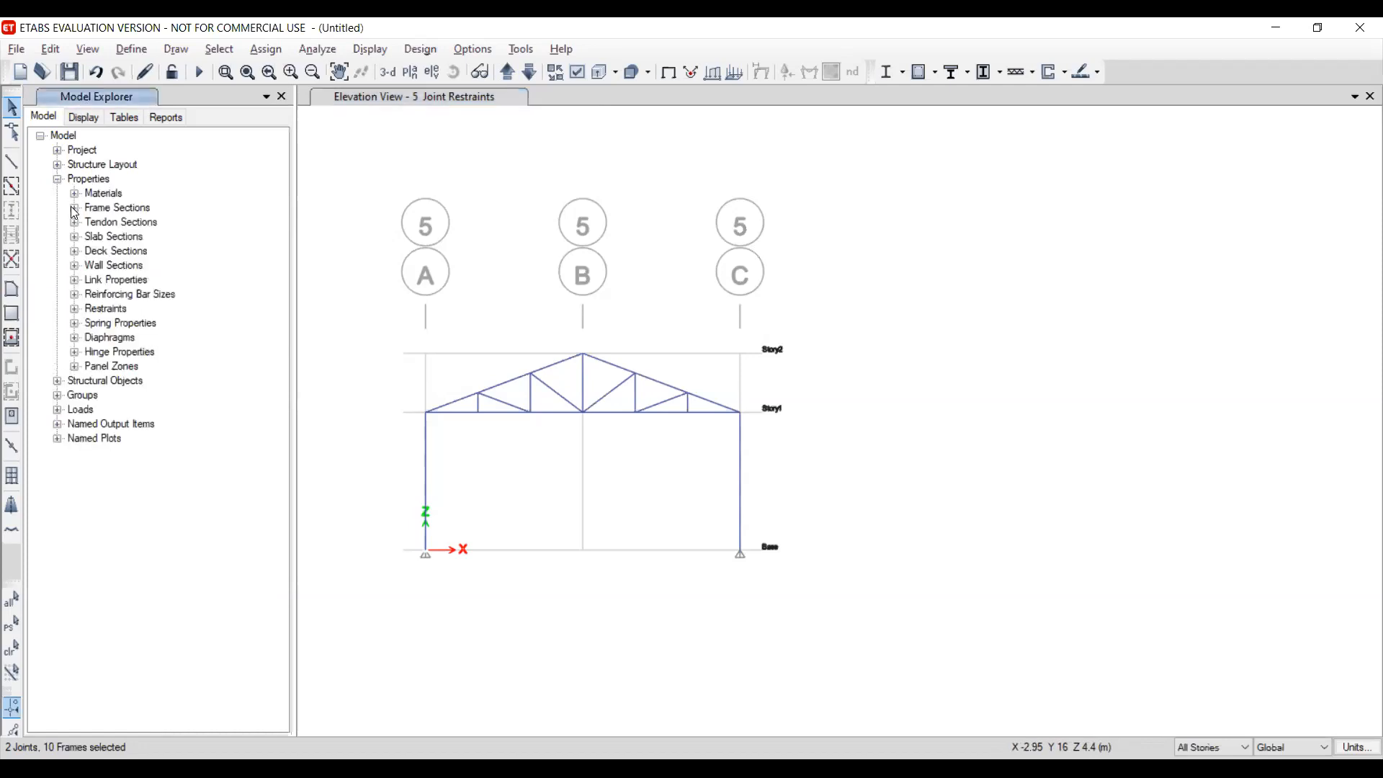
pyautogui.click(74, 208)
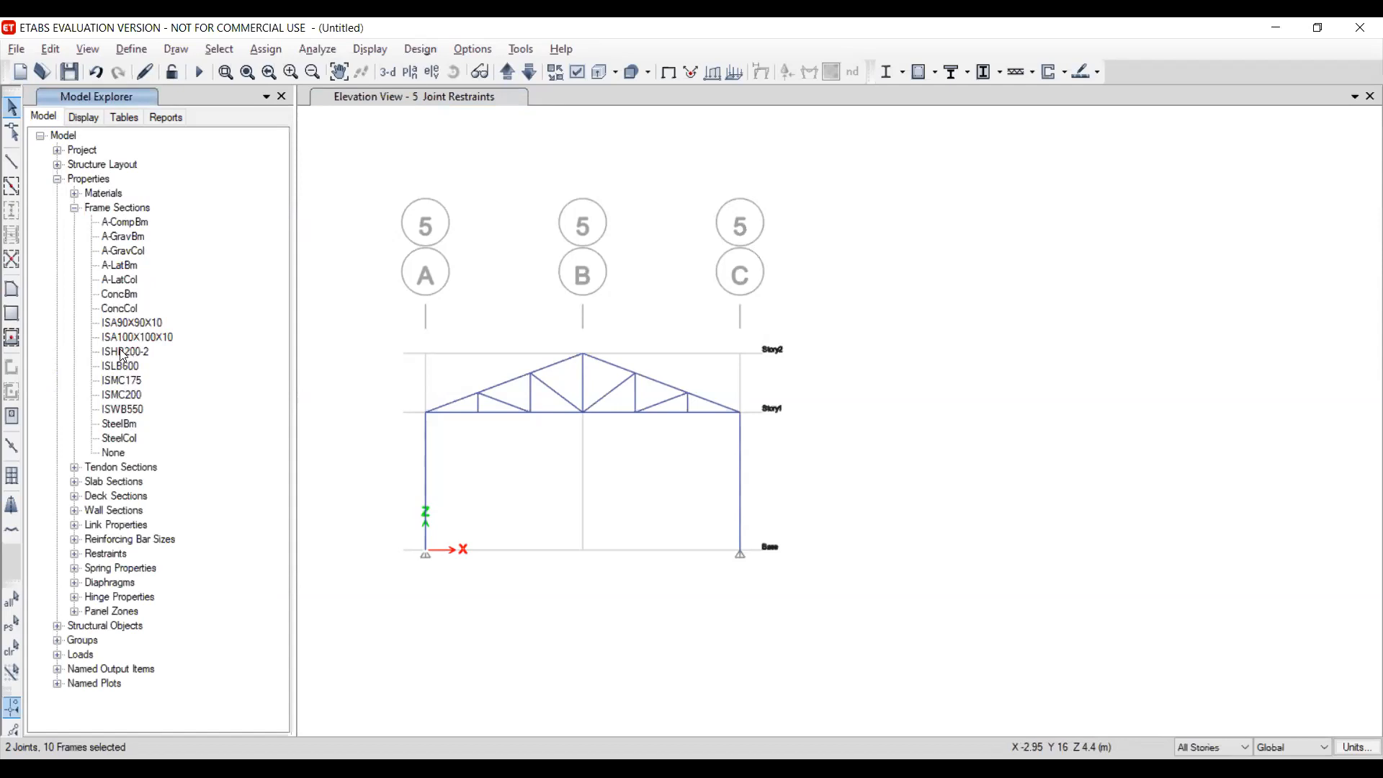
pyautogui.click(124, 356)
pyautogui.moveTo(113, 356); pyautogui.dragTo(389, 497)
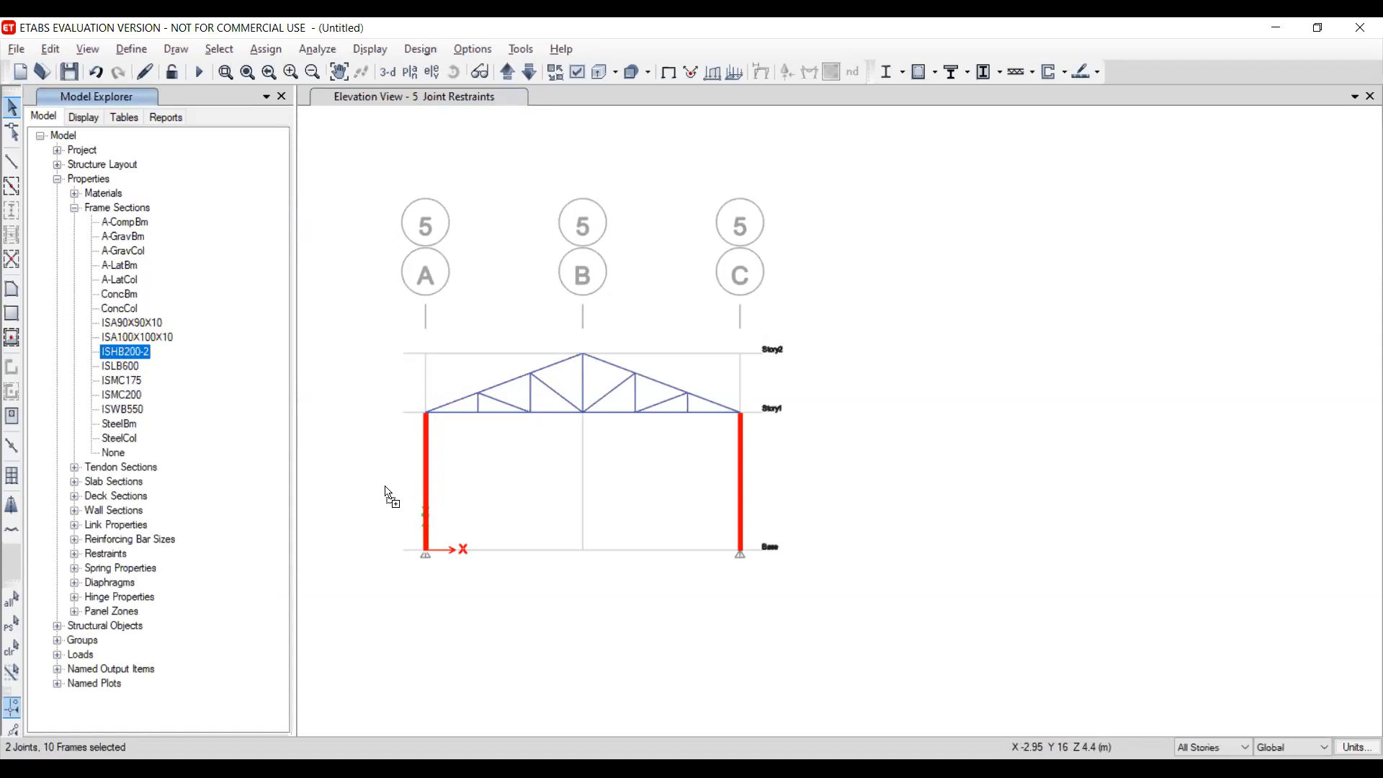
pyautogui.hotkey('ctrl', 'q')
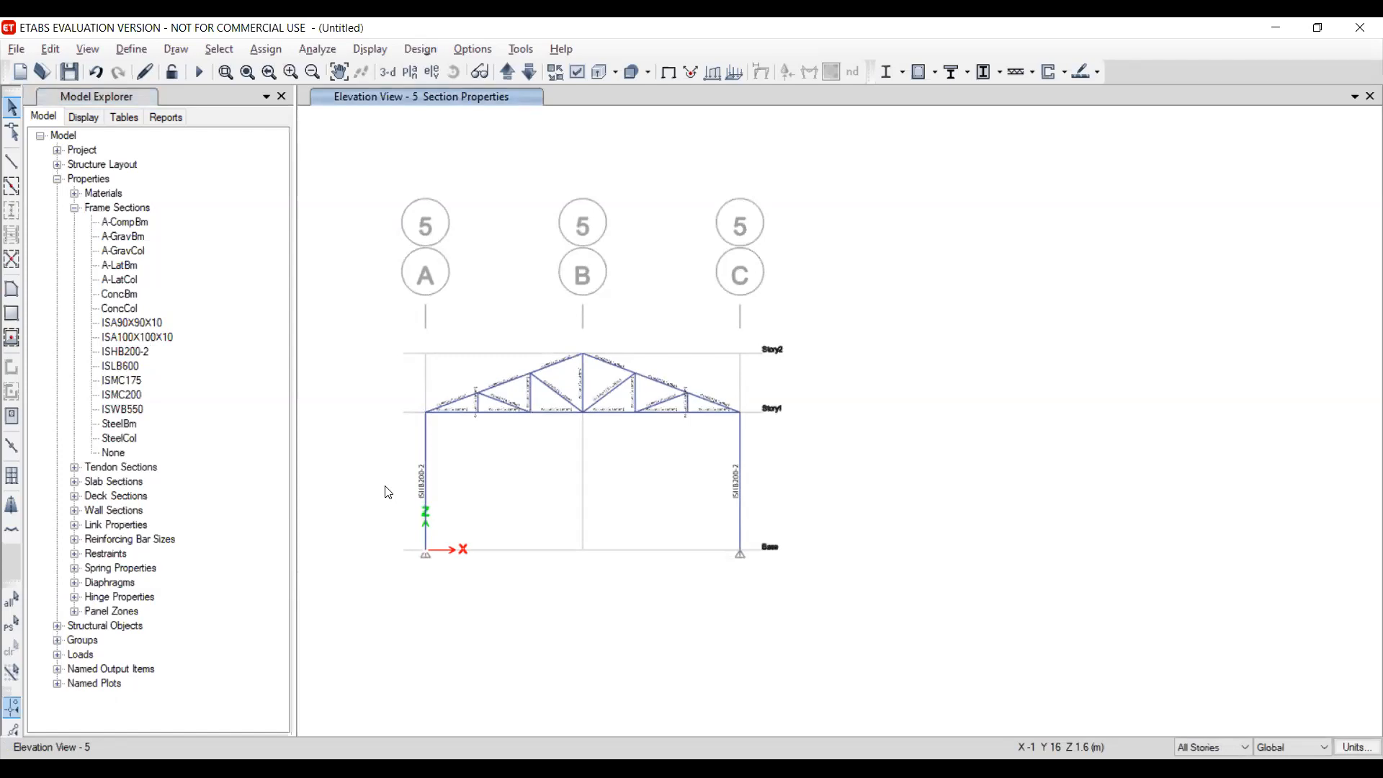
# Check the section labels on the truss's bottom chord in the elevation at grid line 5
pyautogui.scroll(2, 451, 479)
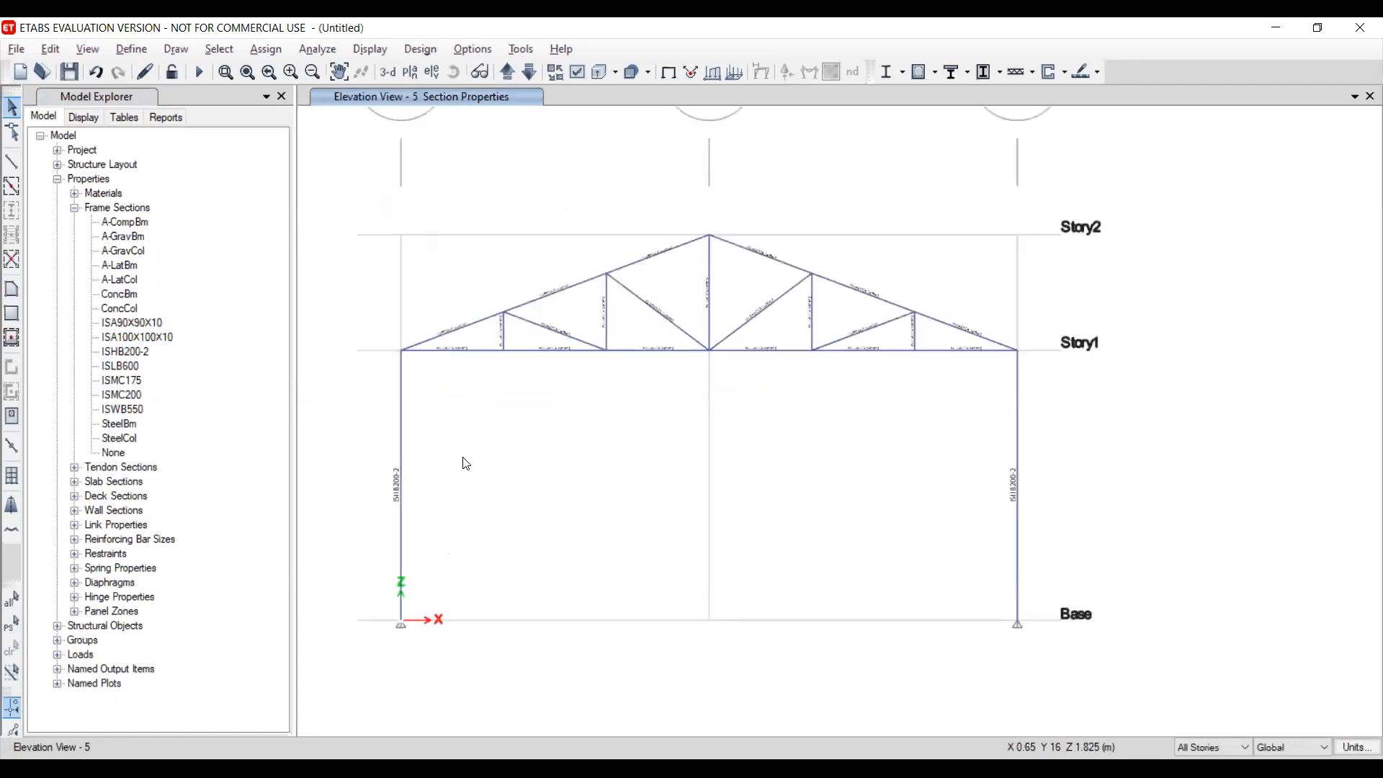
pyautogui.scroll(5, 560, 350)
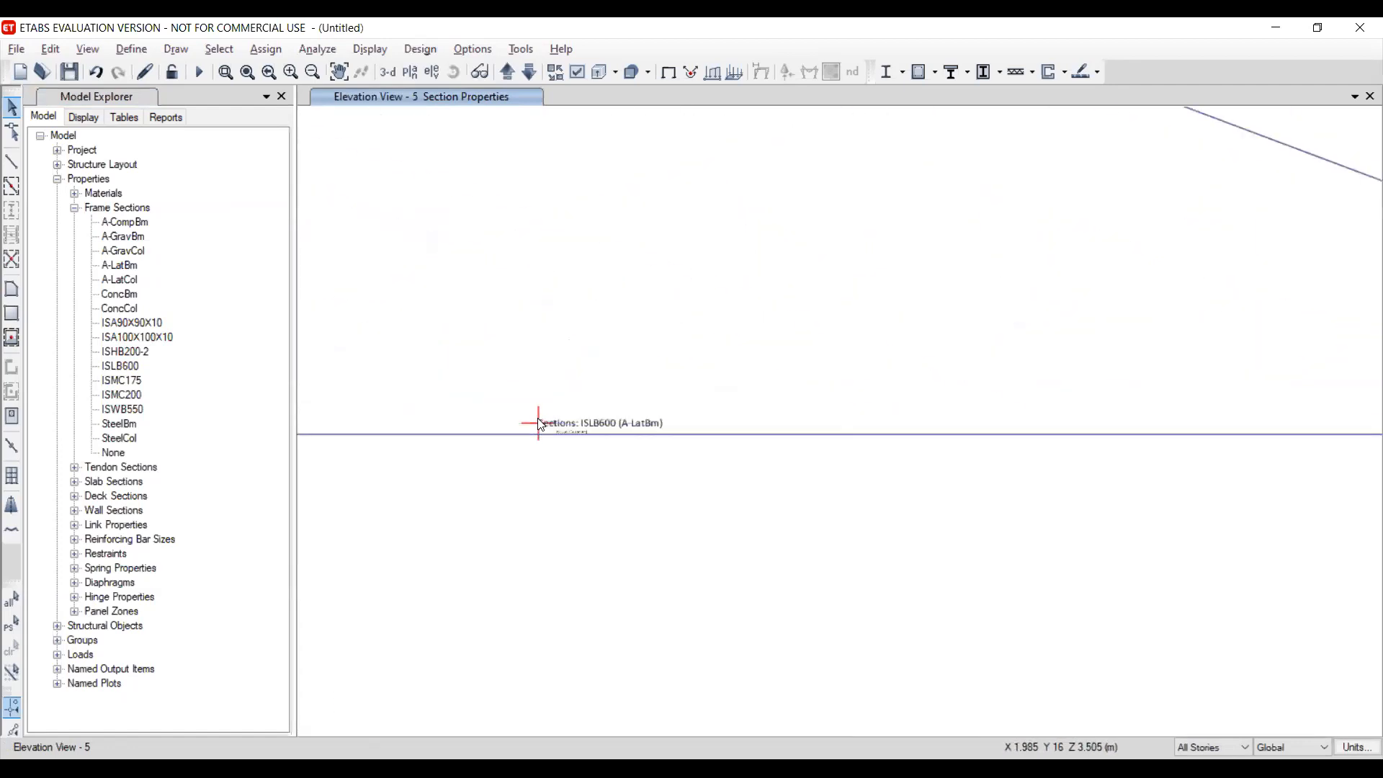
pyautogui.scroll(-4, 576, 433)
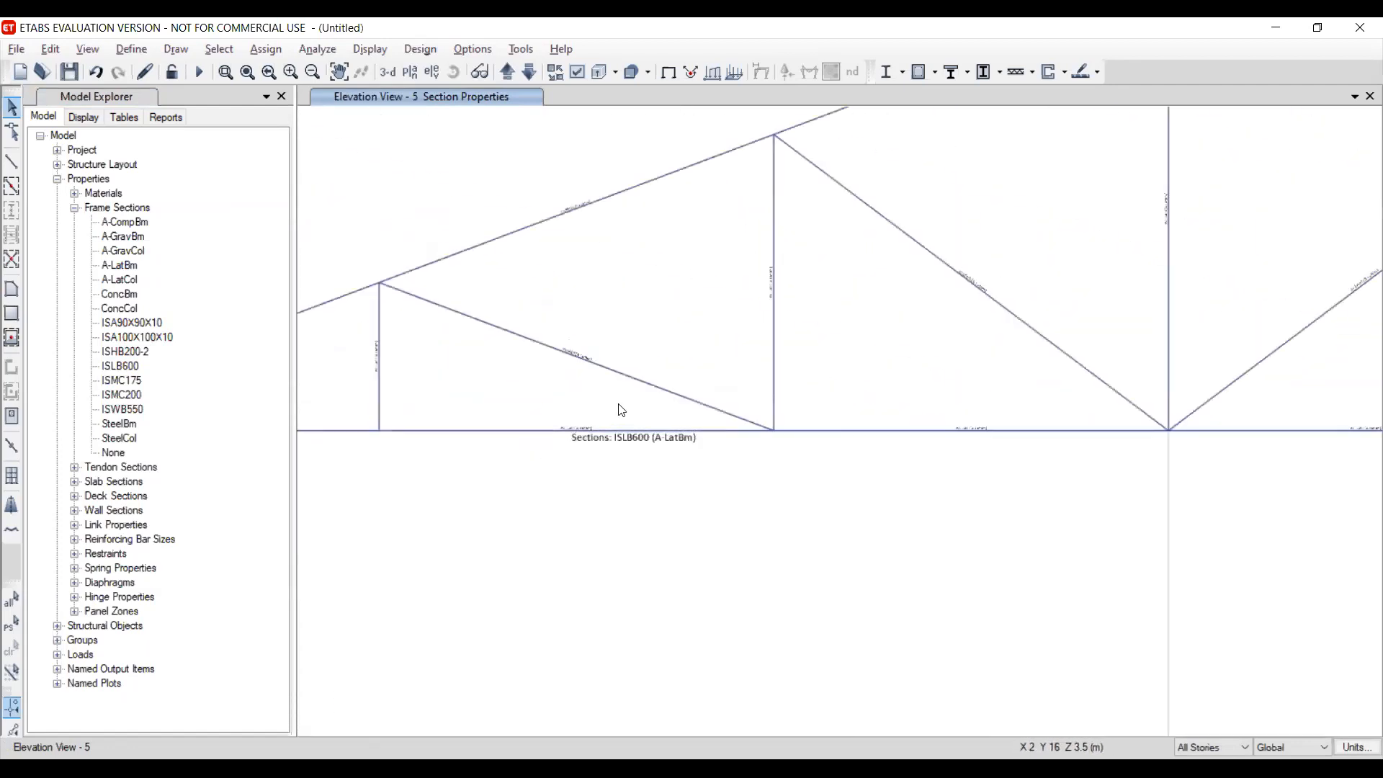
# Examine the section labels of the columns, bottom chord and web members in the elevation 5 truss frame
pyautogui.scroll(-4, 624, 505)
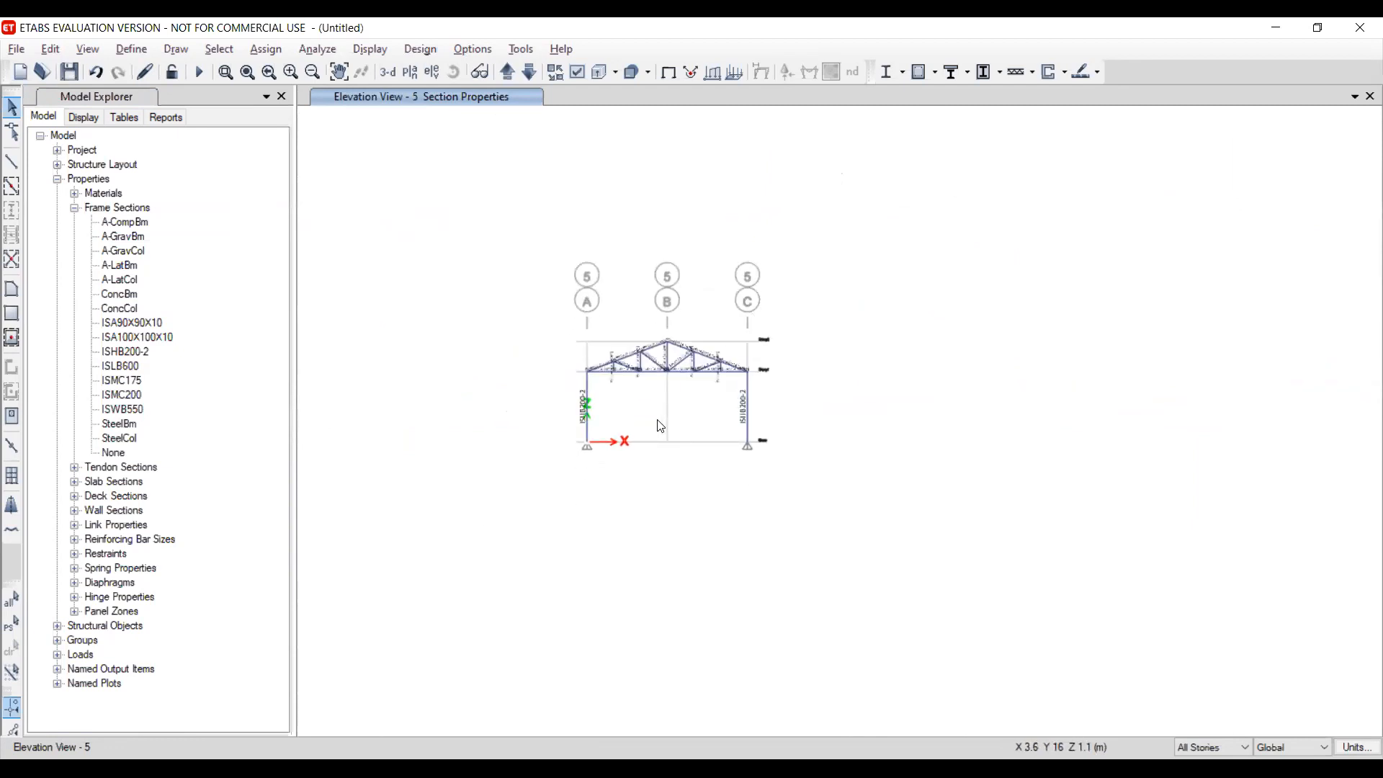
pyautogui.scroll(4, 750, 414)
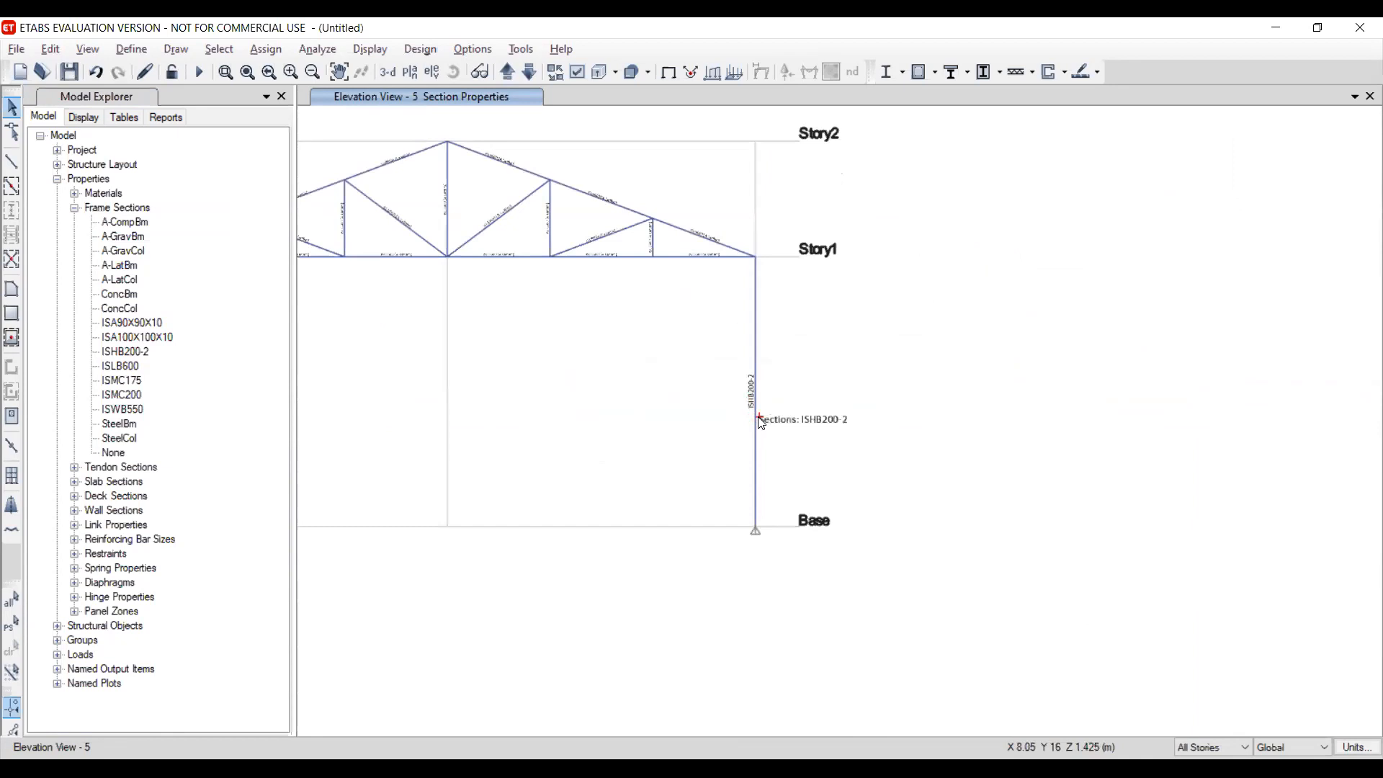
pyautogui.scroll(-4, 793, 407)
pyautogui.scroll(2, 681, 414)
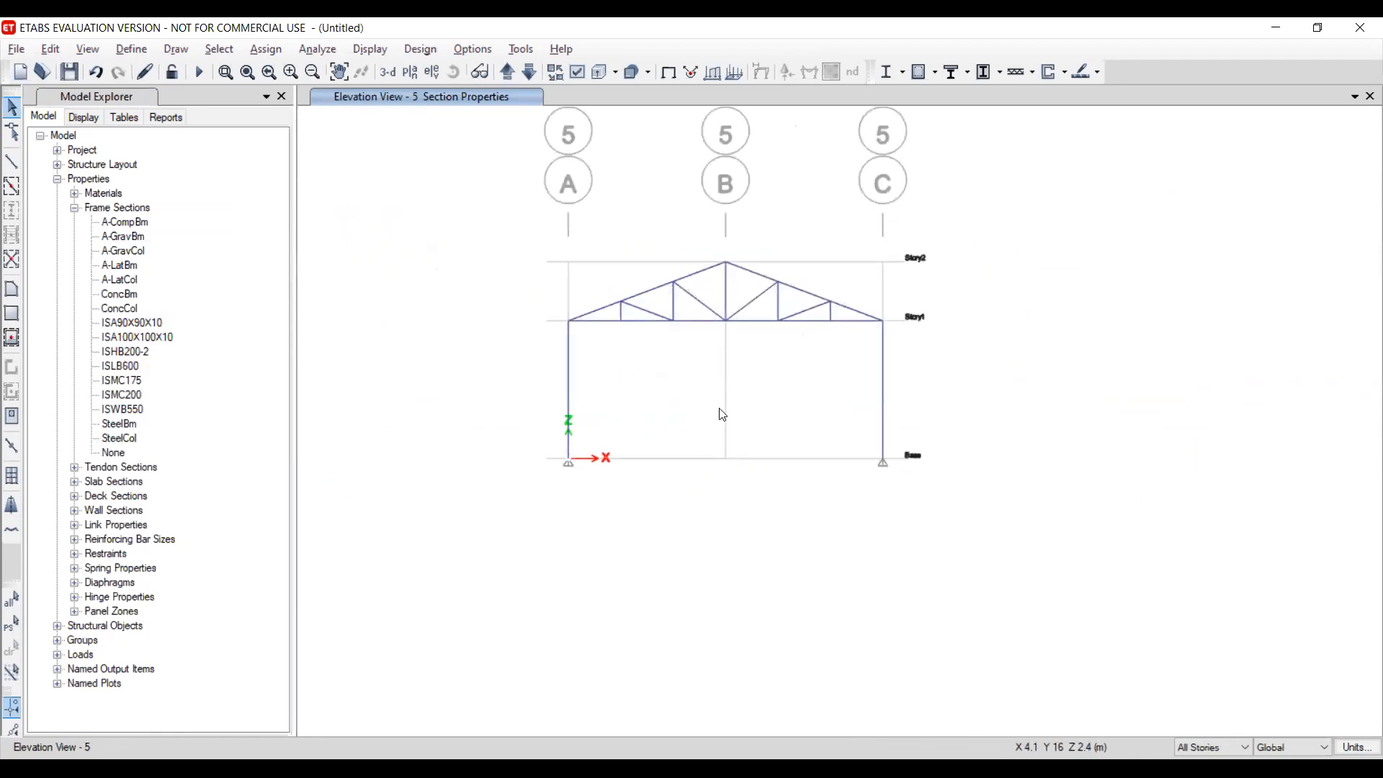
pyautogui.scroll(3, 611, 389)
pyautogui.scroll(1, 509, 388)
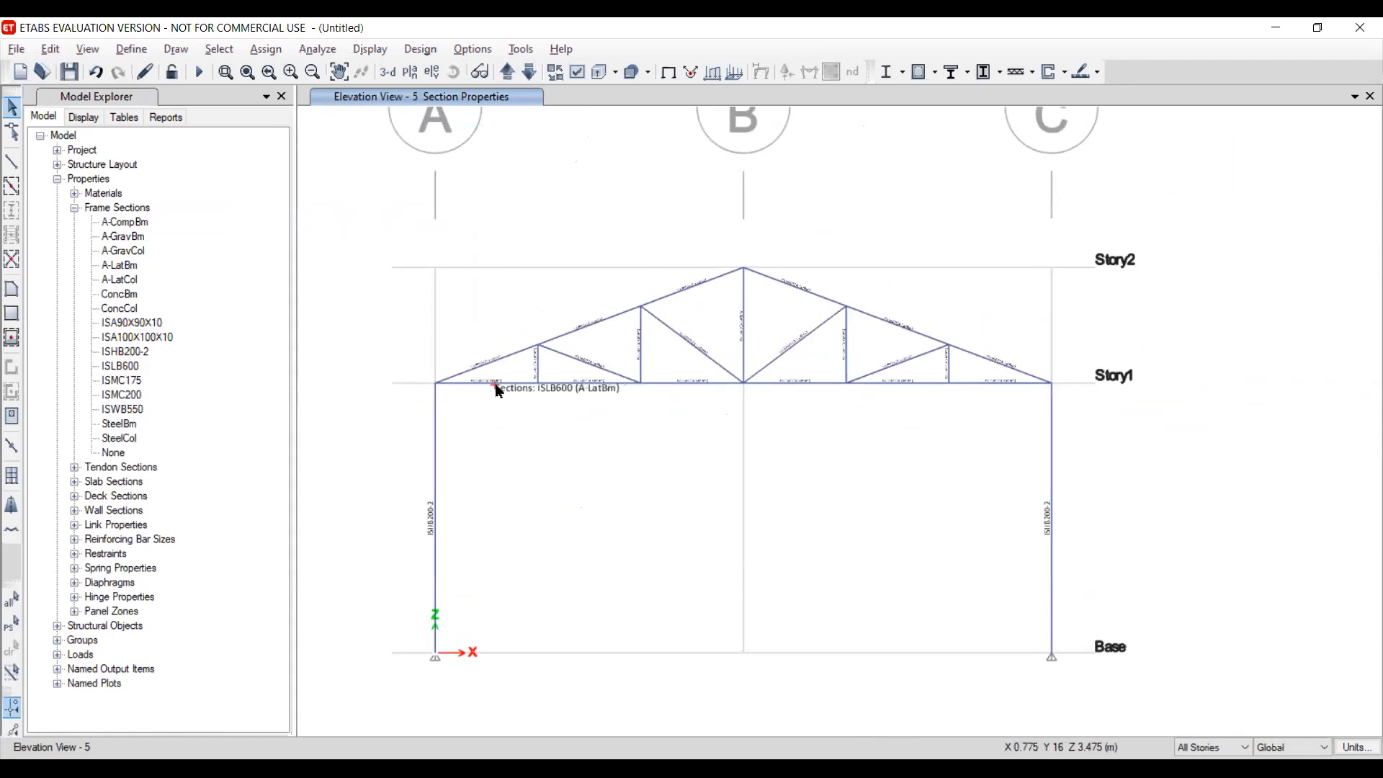
pyautogui.scroll(-4, 562, 444)
pyautogui.scroll(2, 530, 325)
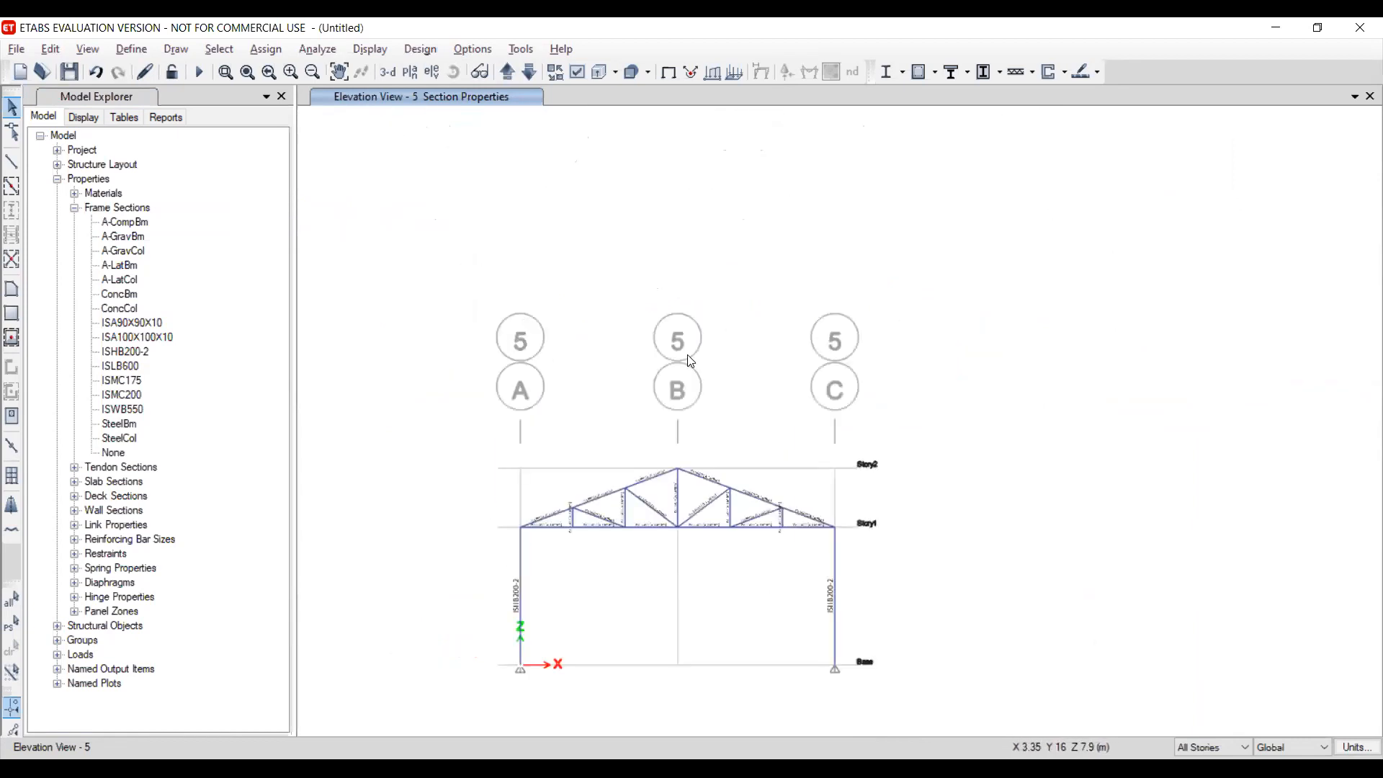
pyautogui.scroll(3, 605, 463)
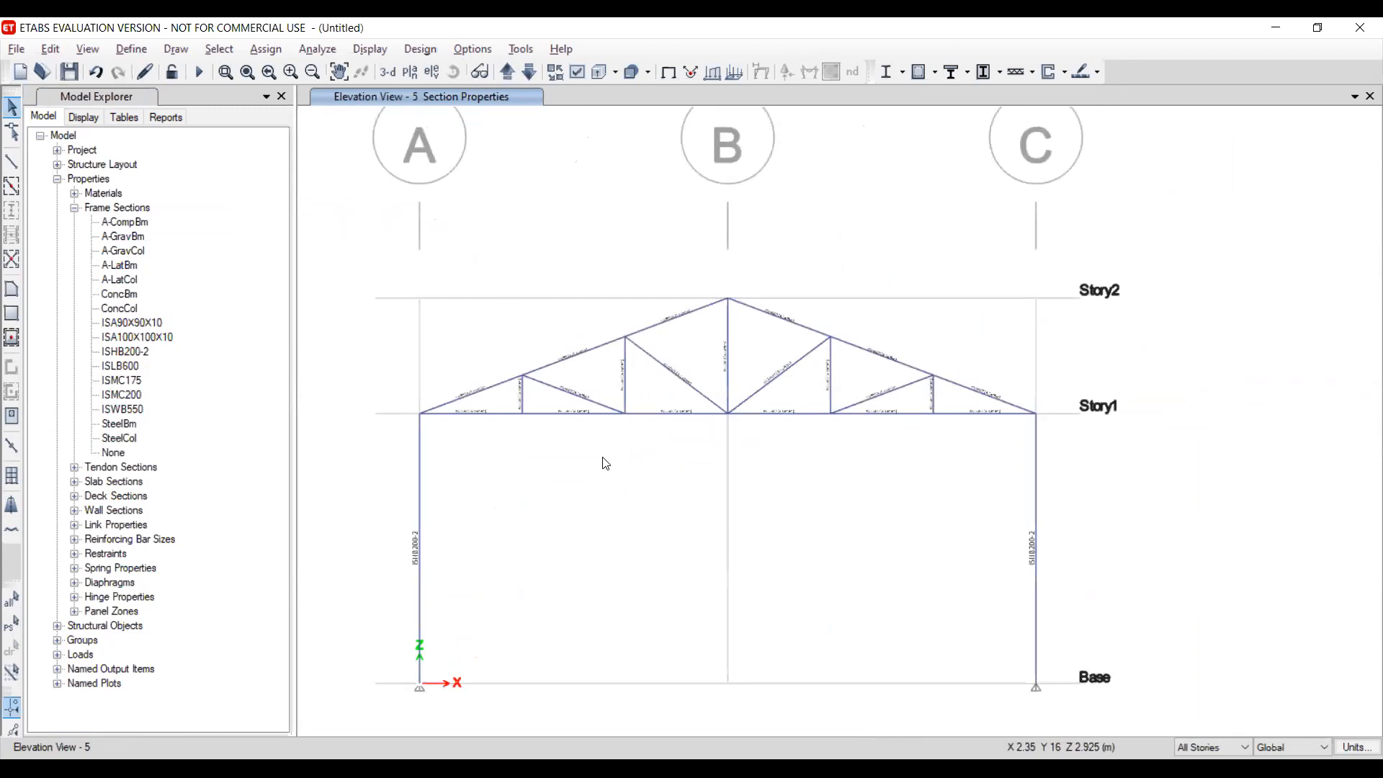
# Select the bottom chord members of the trusses on elevations 5, 4, 3, 2 and 1, and show the selection in the default 3D view
pyautogui.moveTo(394, 406); pyautogui.dragTo(1084, 433)
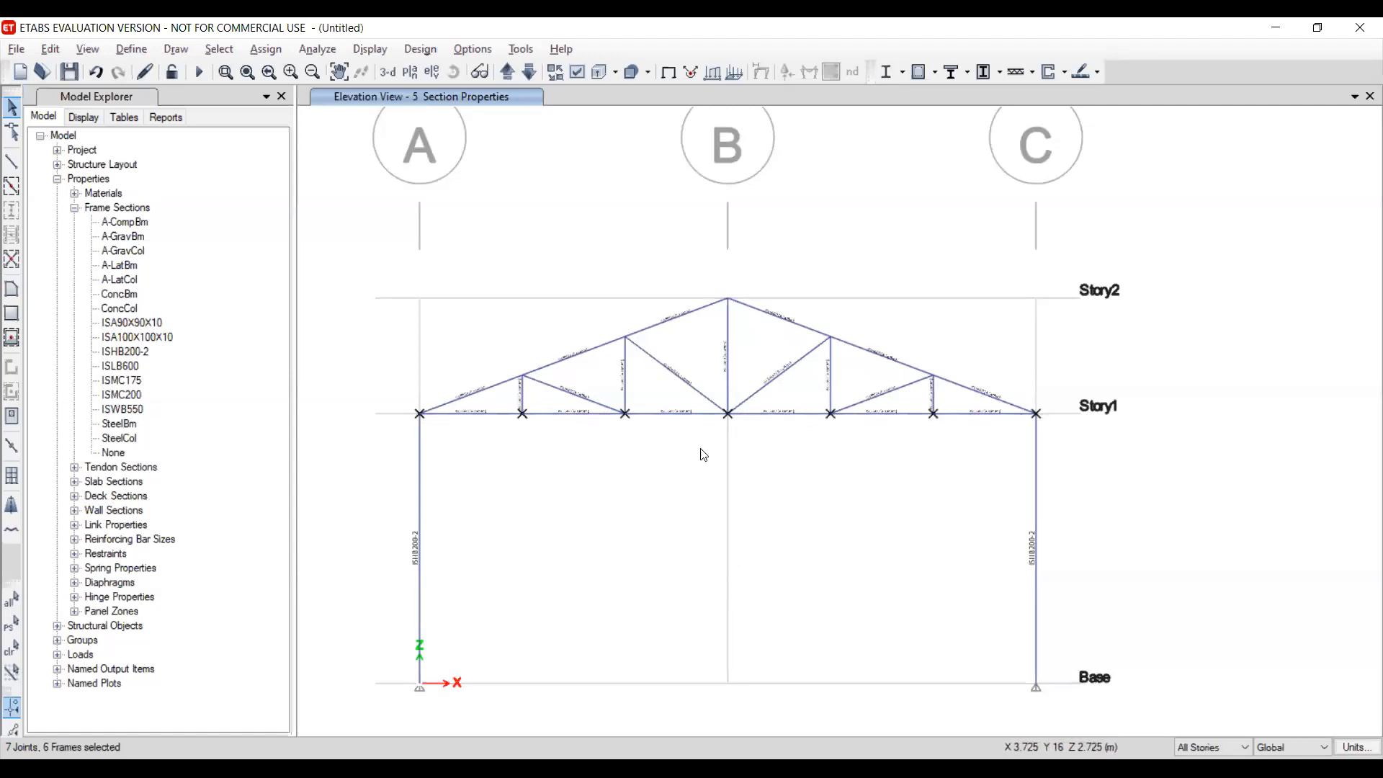
pyautogui.scroll(-2, 703, 455)
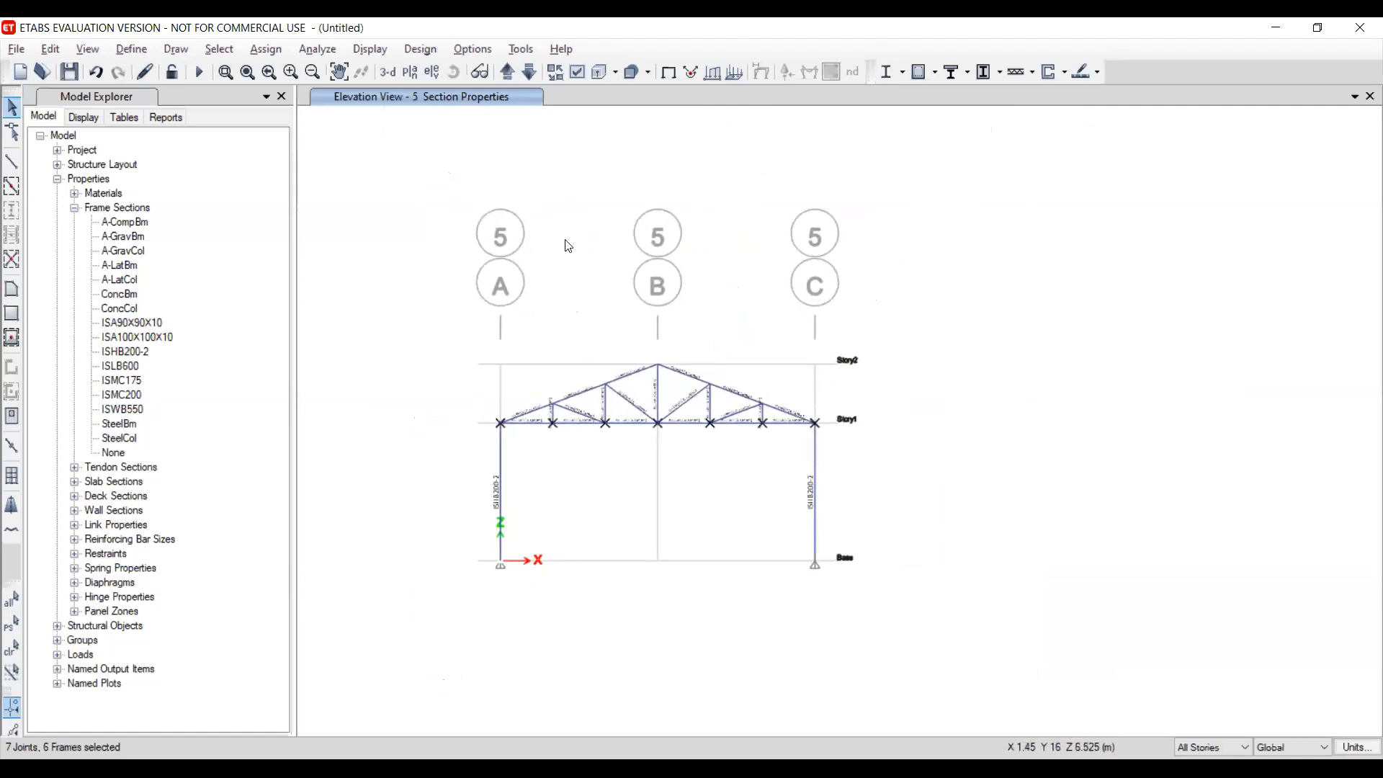
pyautogui.click(530, 72)
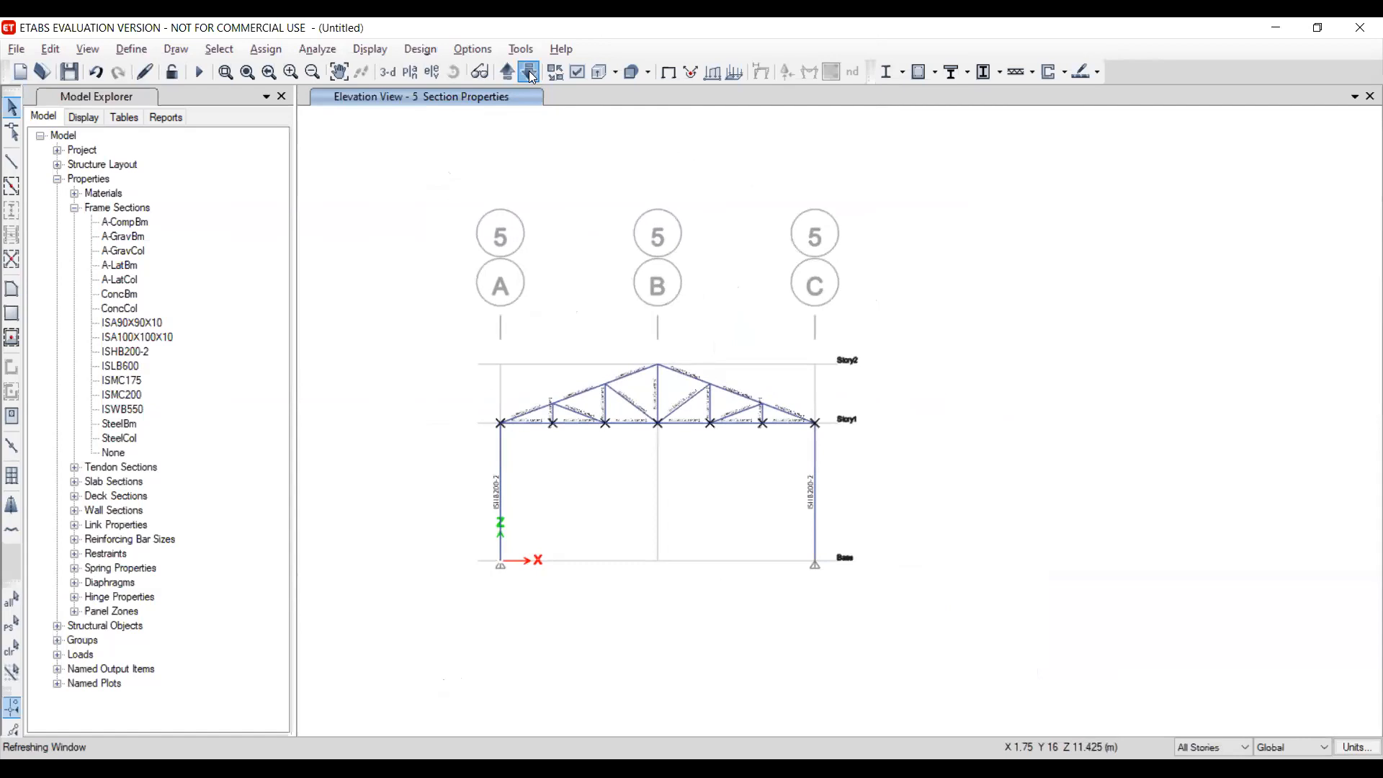
pyautogui.moveTo(484, 419); pyautogui.dragTo(839, 434)
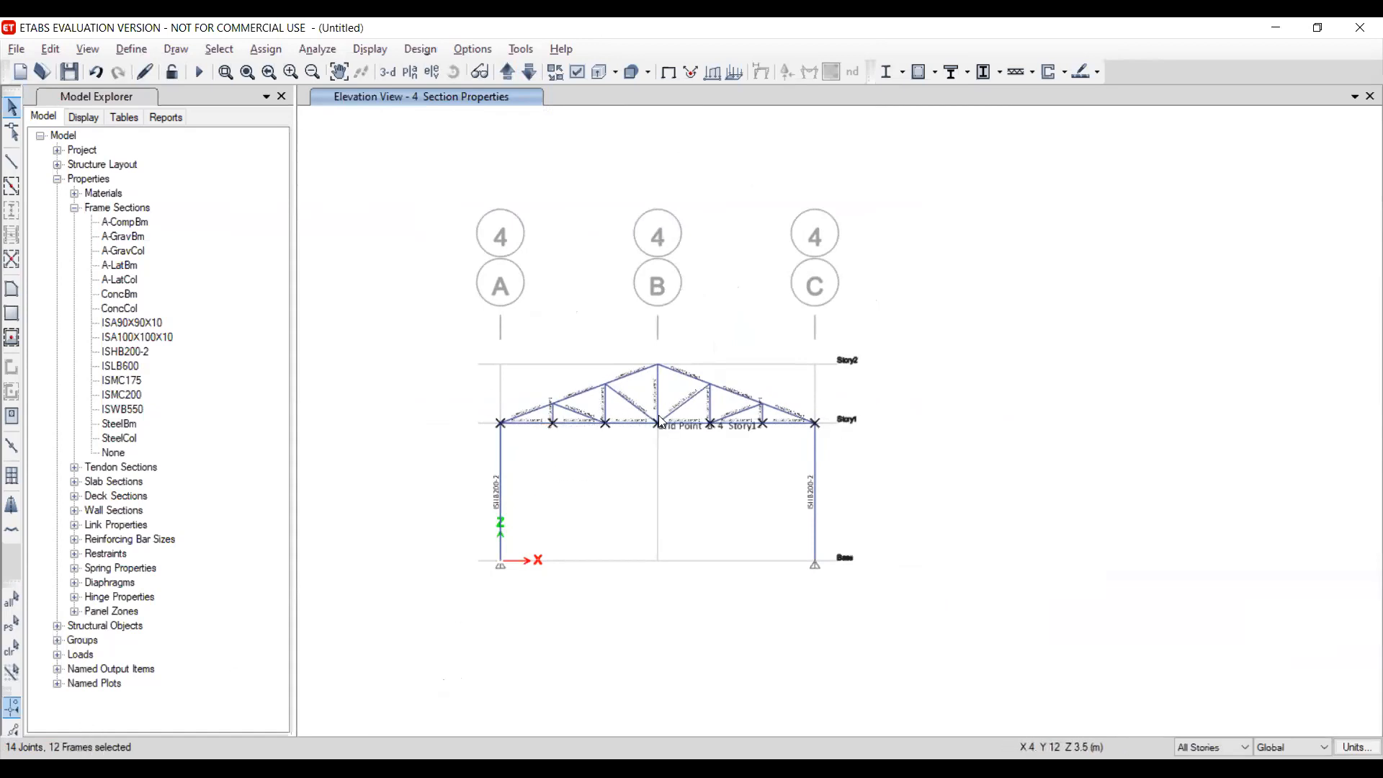
pyautogui.click(526, 72)
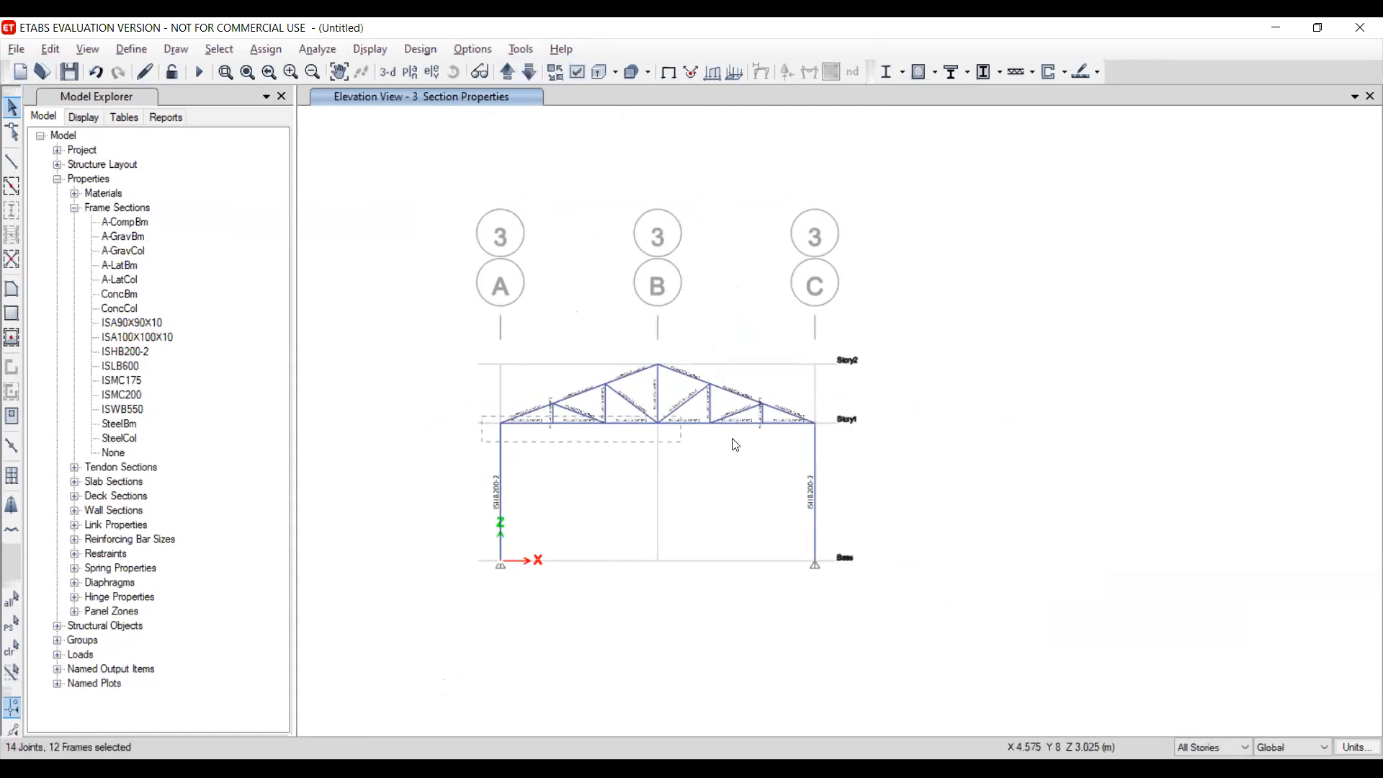
pyautogui.click(529, 72)
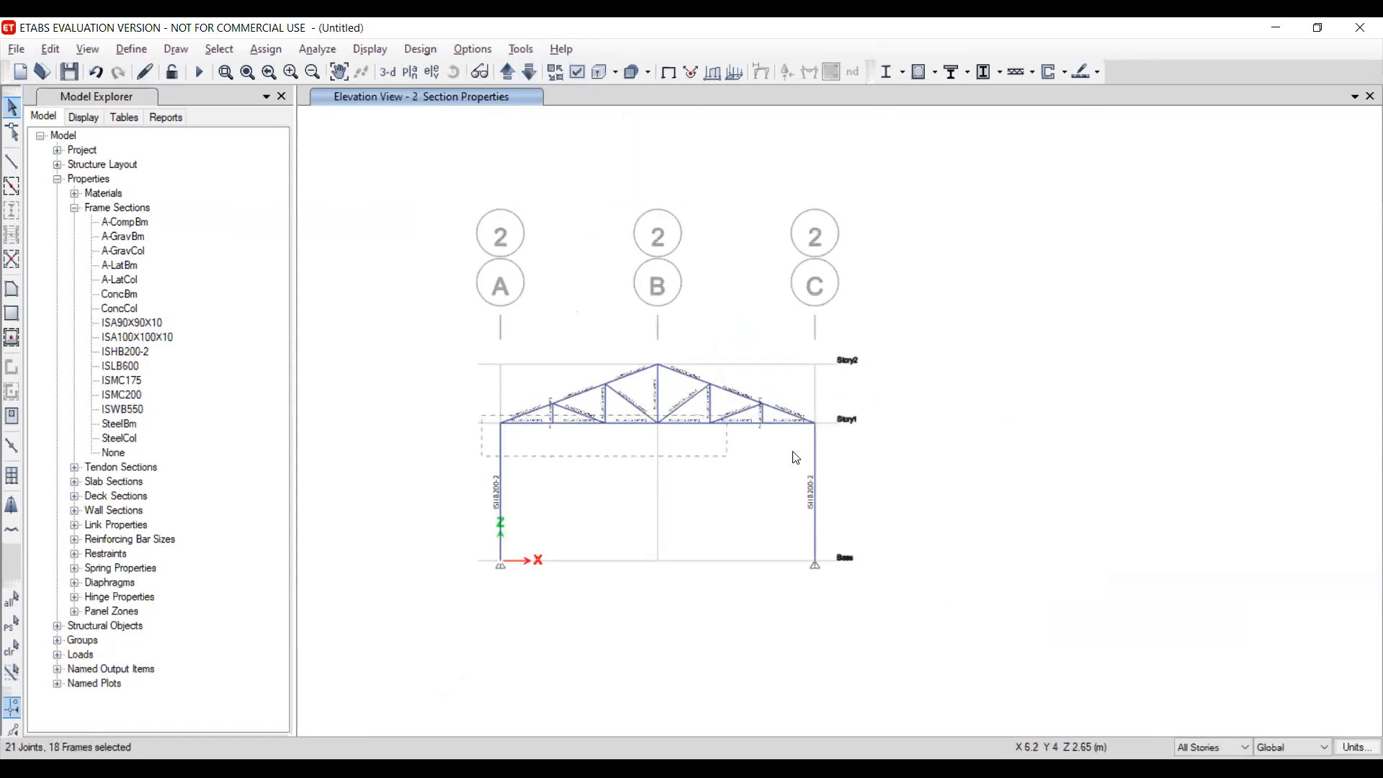
pyautogui.click(529, 72)
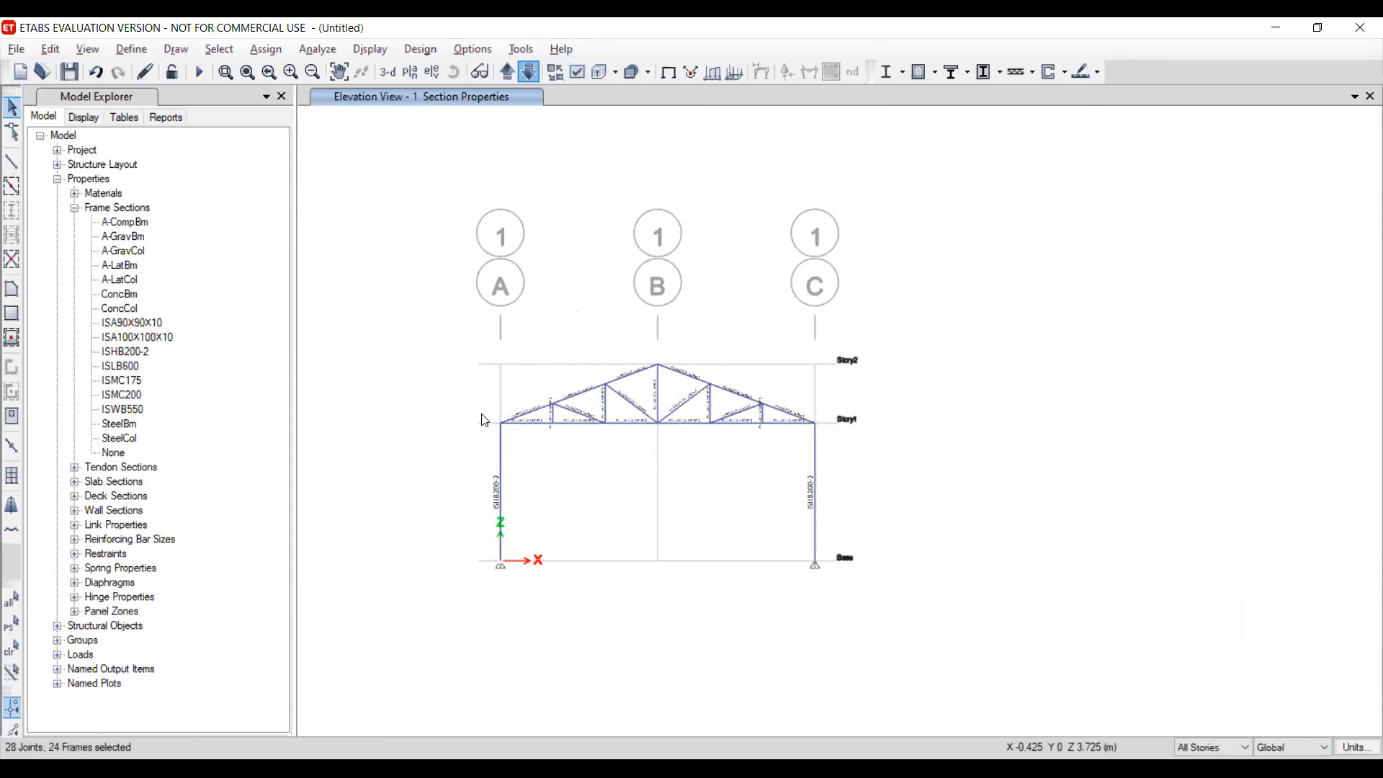
pyautogui.moveTo(480, 414); pyautogui.dragTo(834, 430)
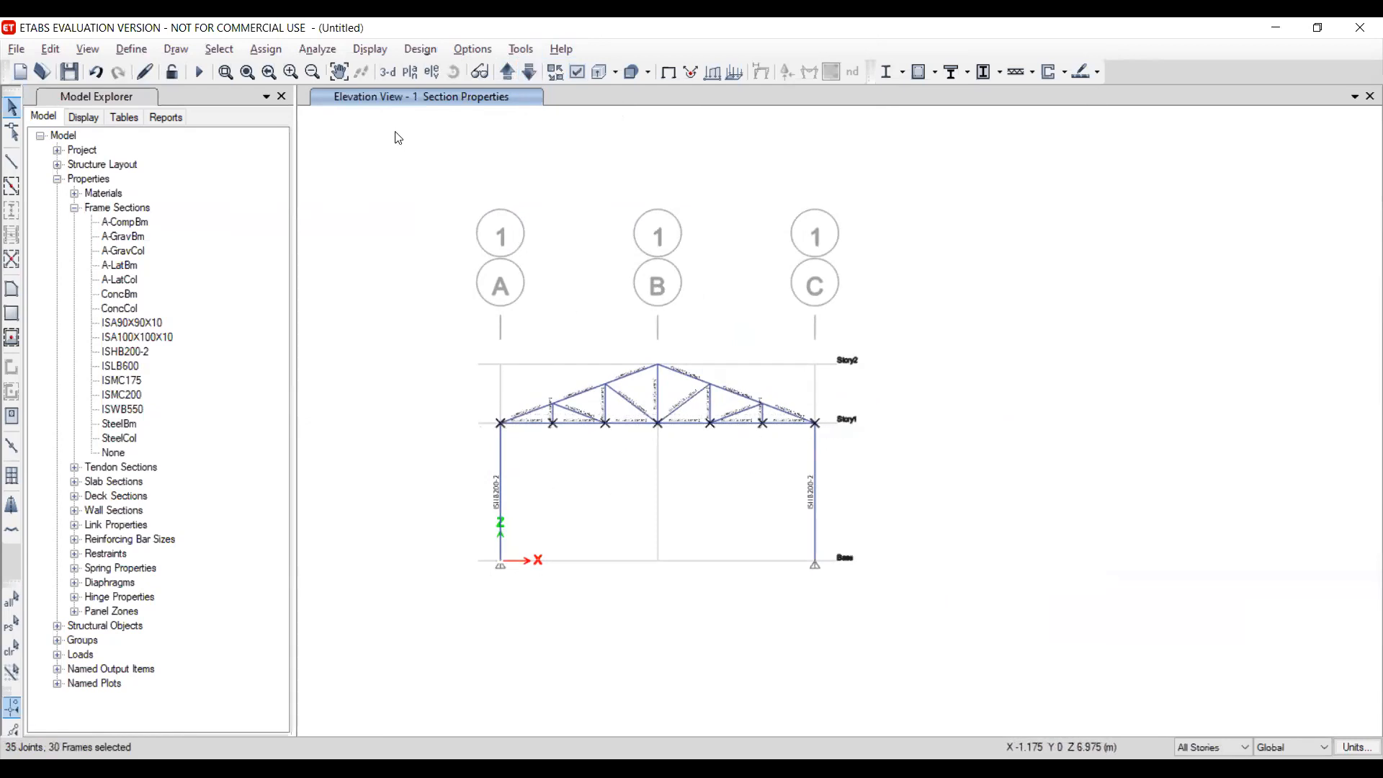
pyautogui.click(172, 72)
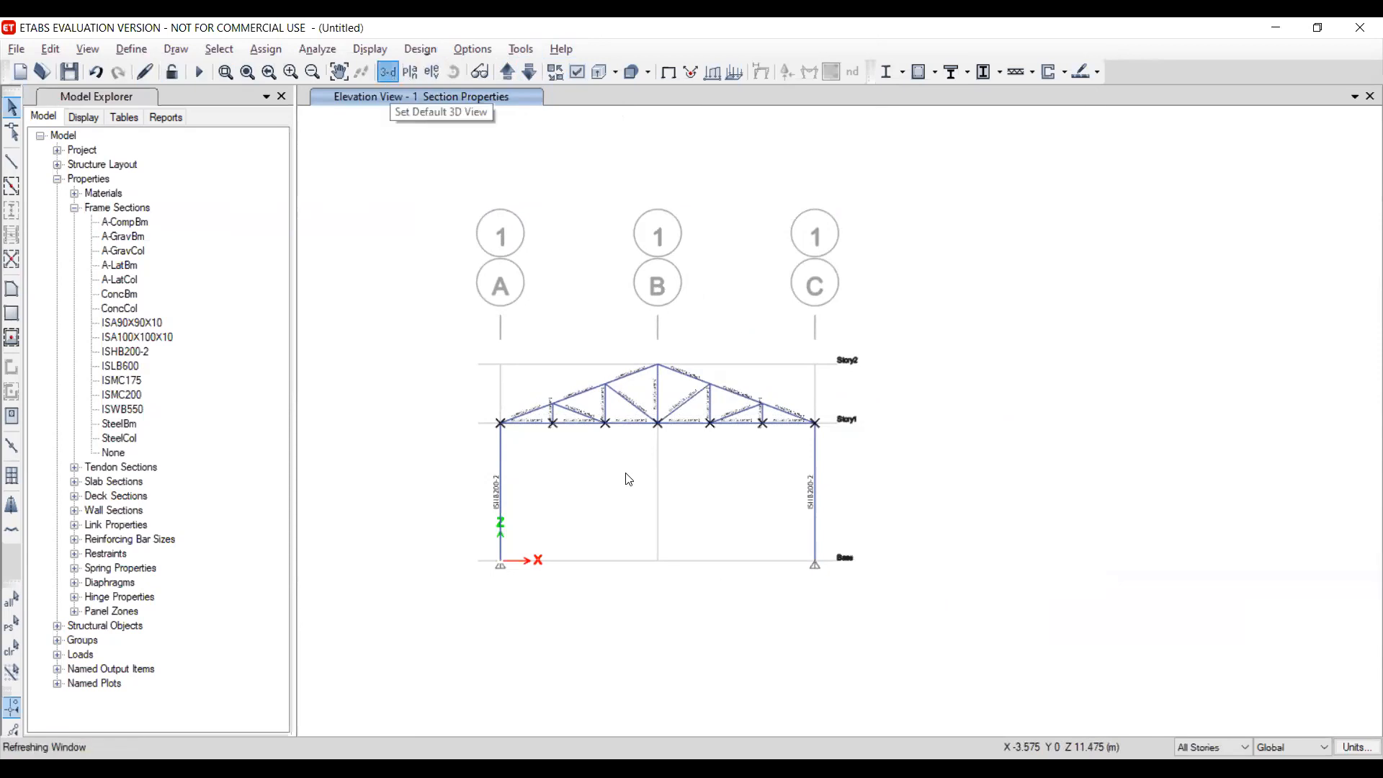
pyautogui.moveTo(863, 479); pyautogui.dragTo(778, 425, button='middle')
pyautogui.moveTo(868, 546); pyautogui.dragTo(744, 420, button='middle')
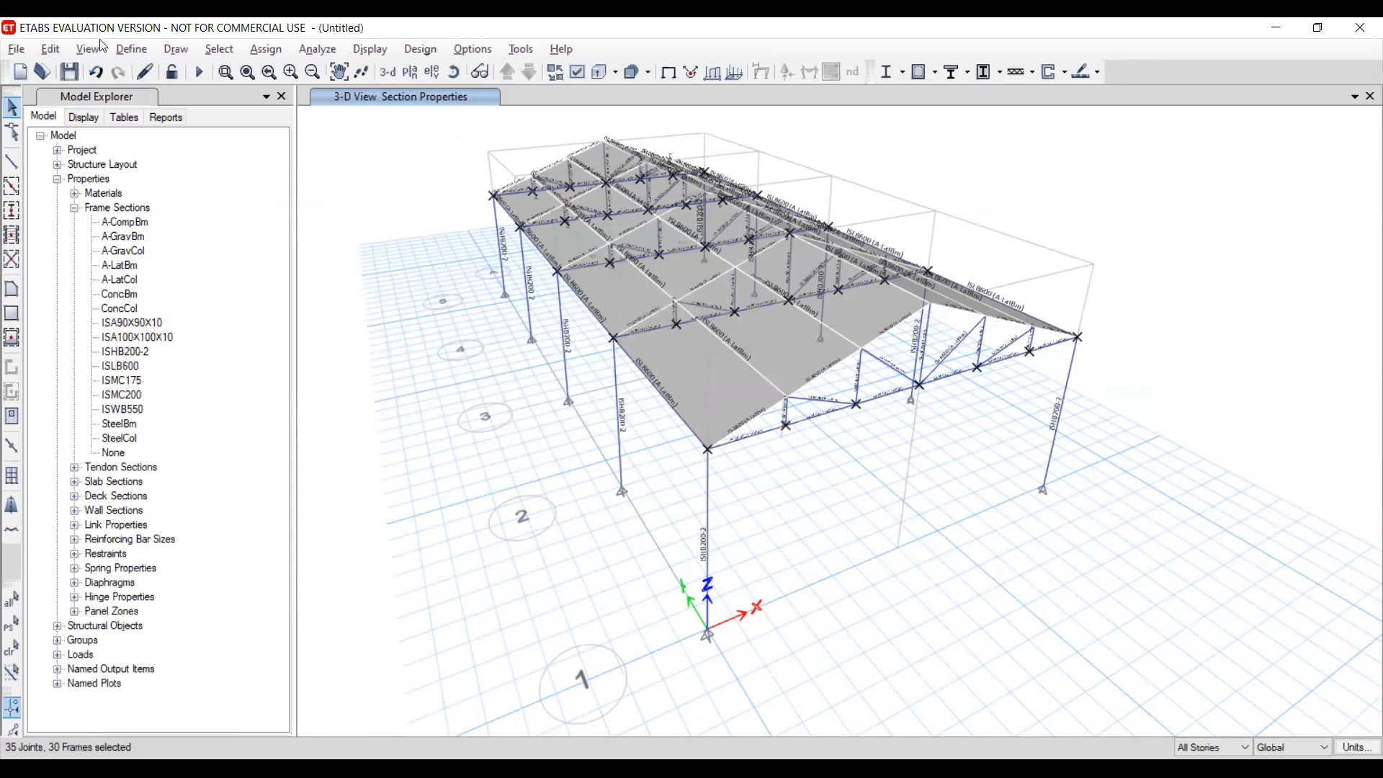
# Import the steel I/wide flange frame section ISHB150-2 from the Indian property file with Fe250 as its material
pyautogui.click(128, 49)
pyautogui.moveTo(183, 99)
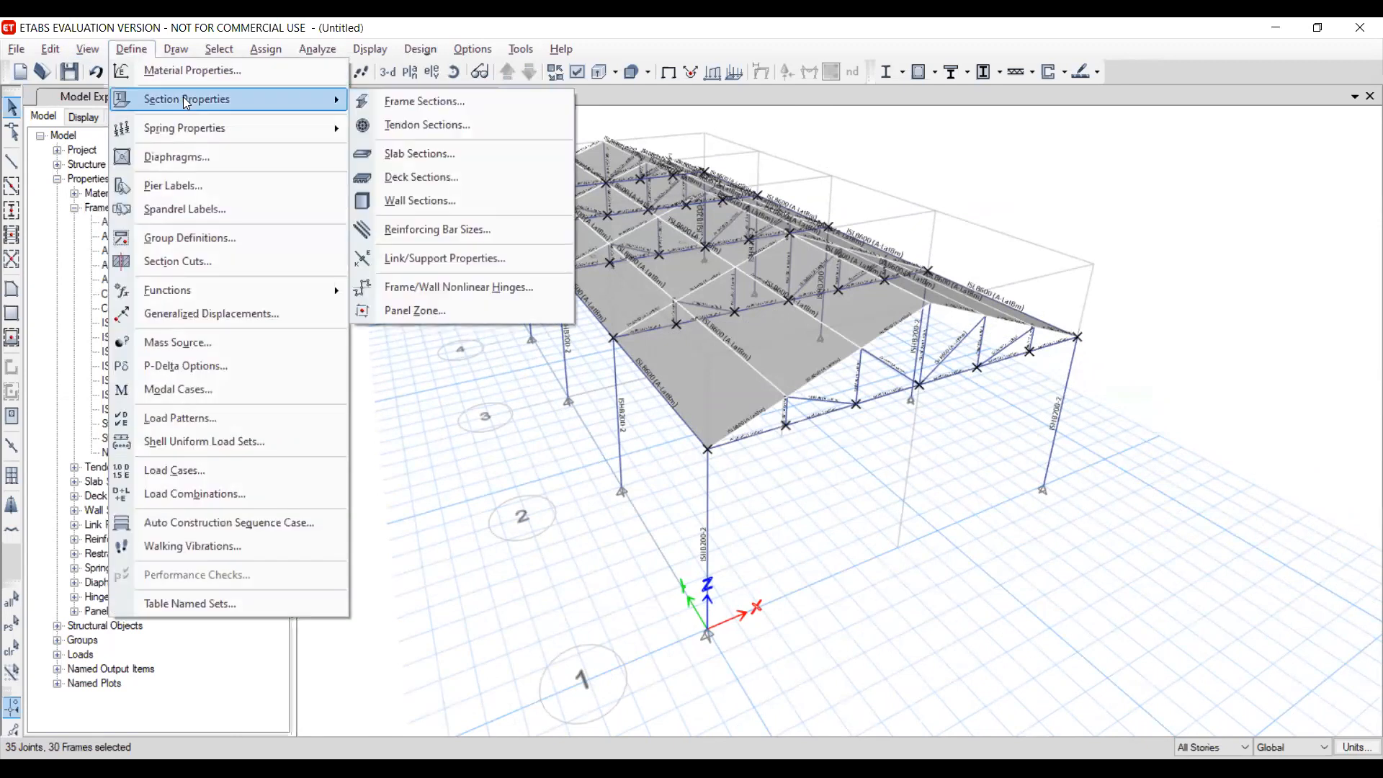
pyautogui.click(484, 104)
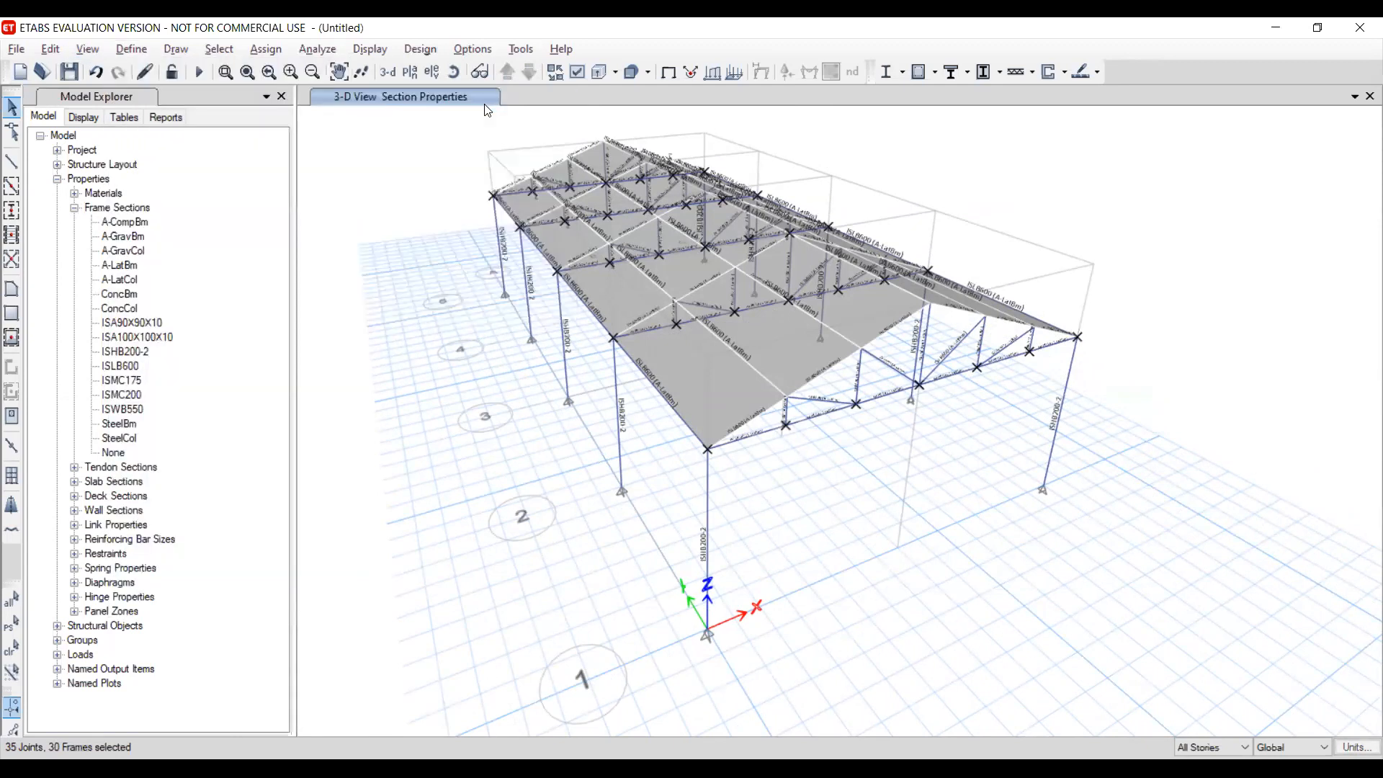
pyautogui.click(816, 229)
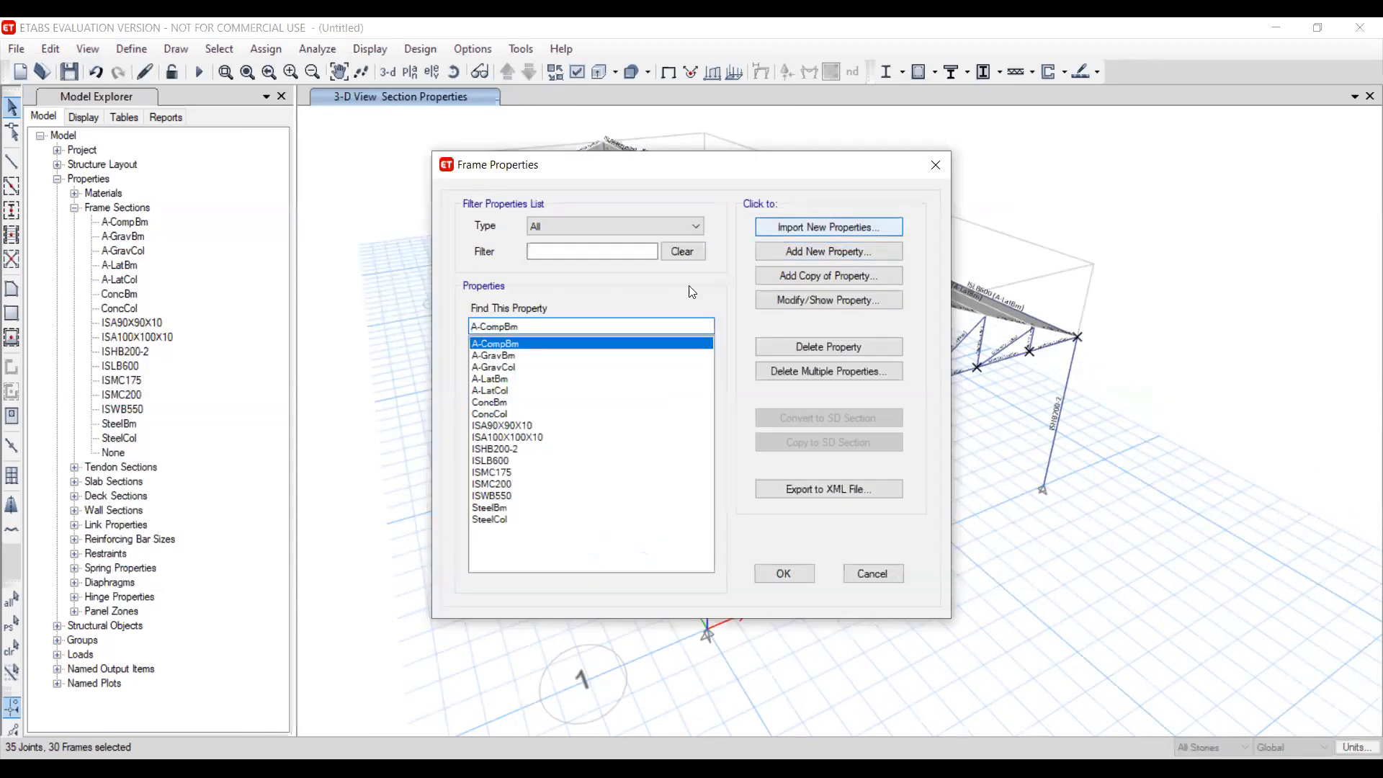
pyautogui.press('Escape')
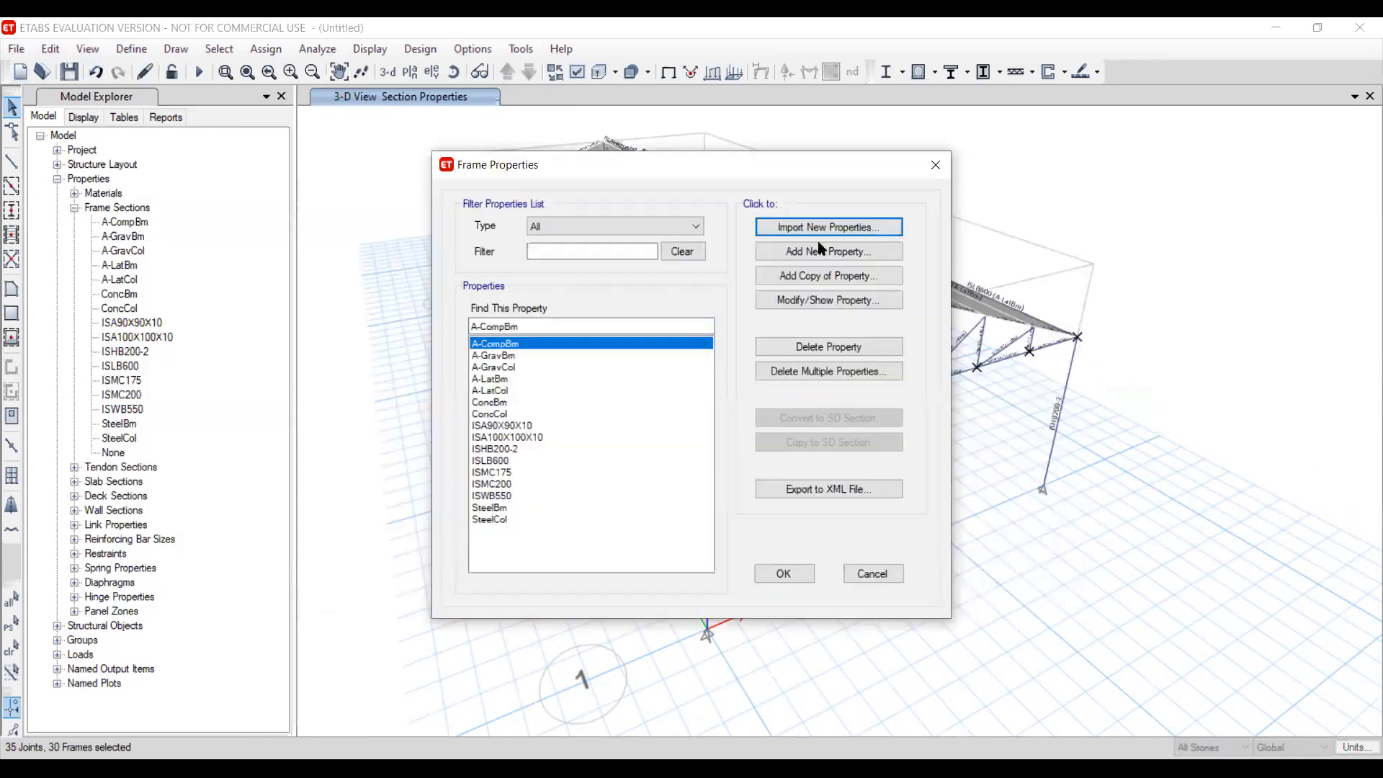
pyautogui.click(730, 268)
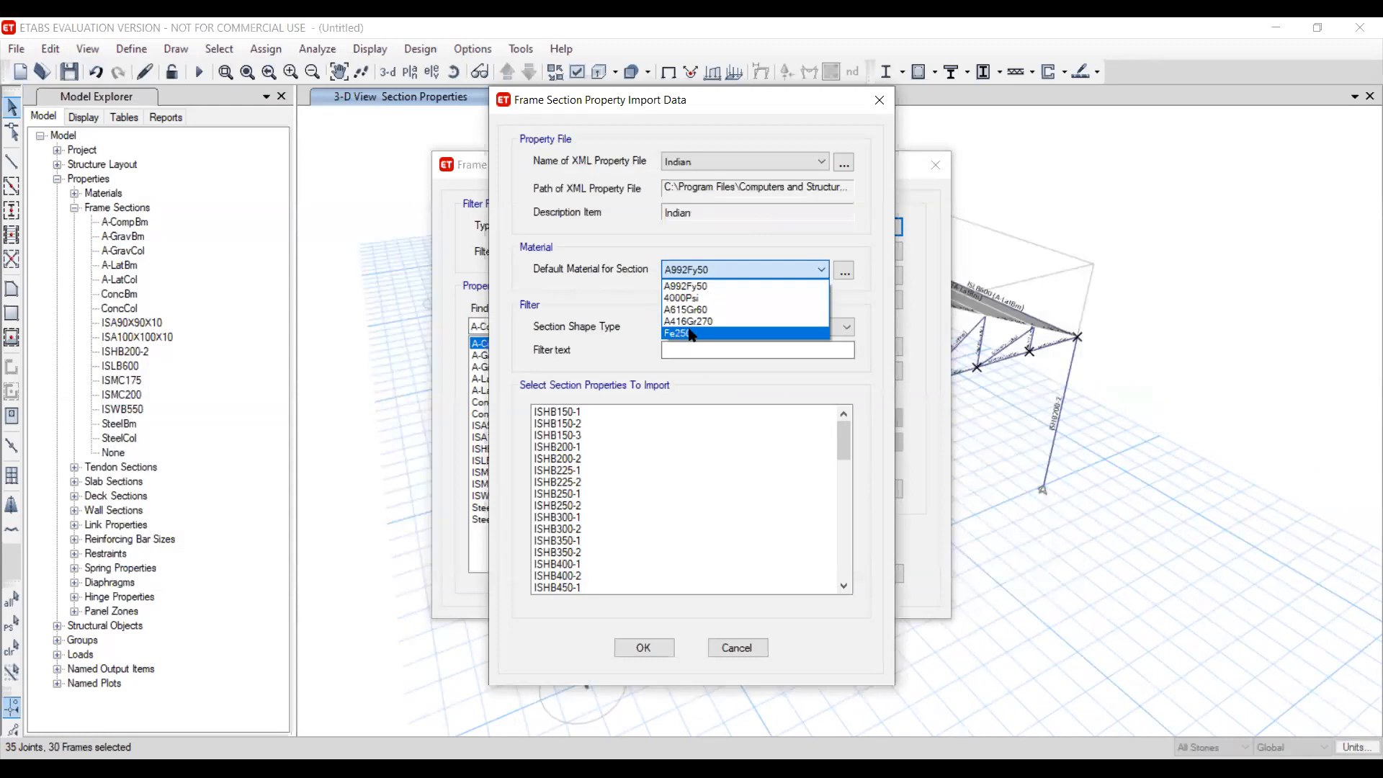
pyautogui.click(688, 333)
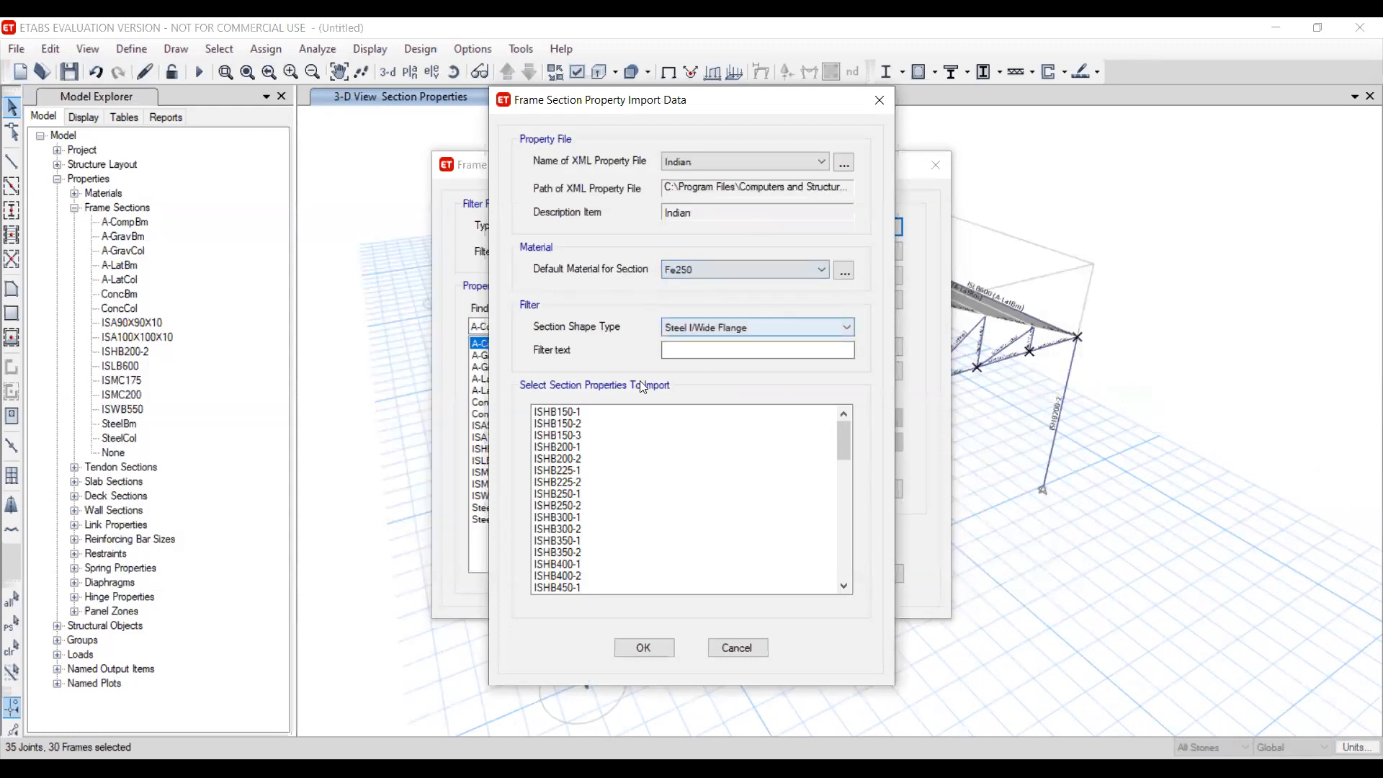
pyautogui.doubleClick(560, 426)
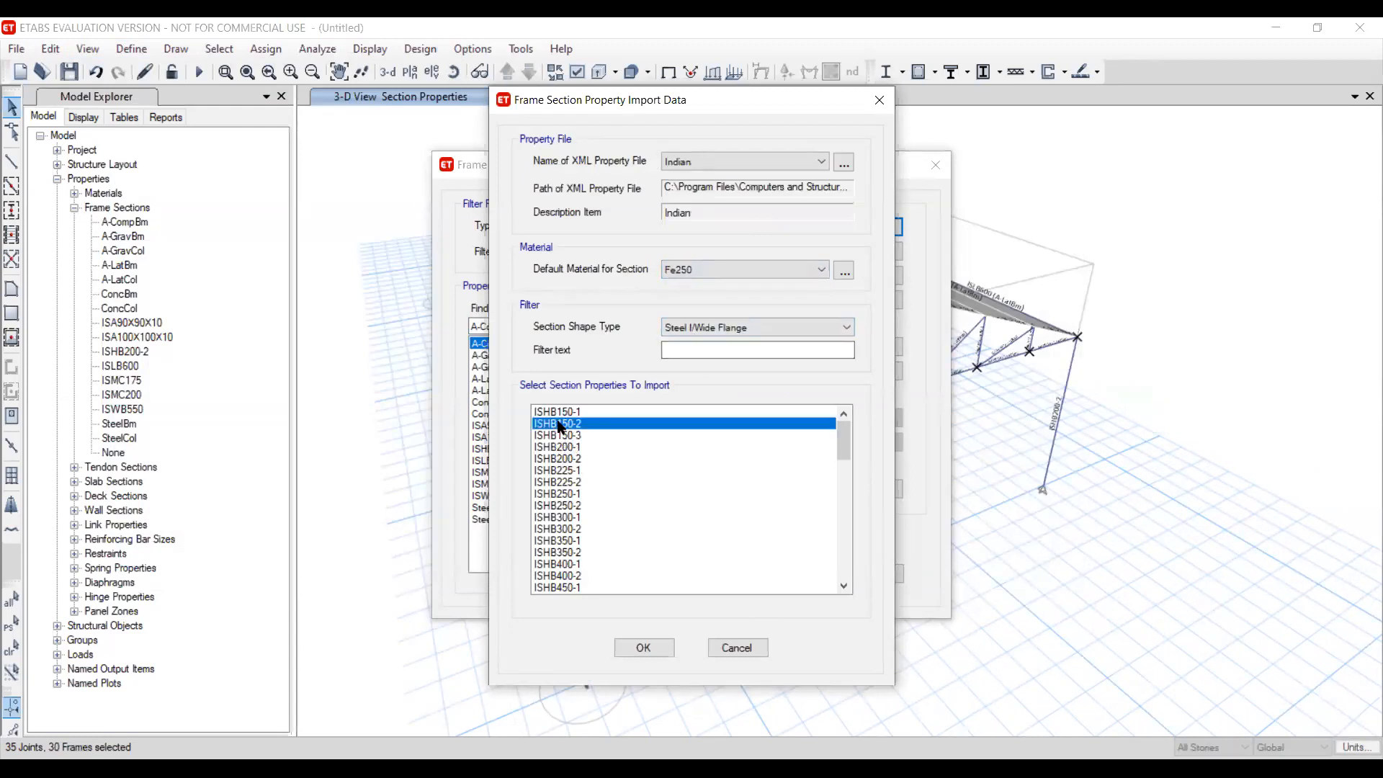
pyautogui.click(781, 573)
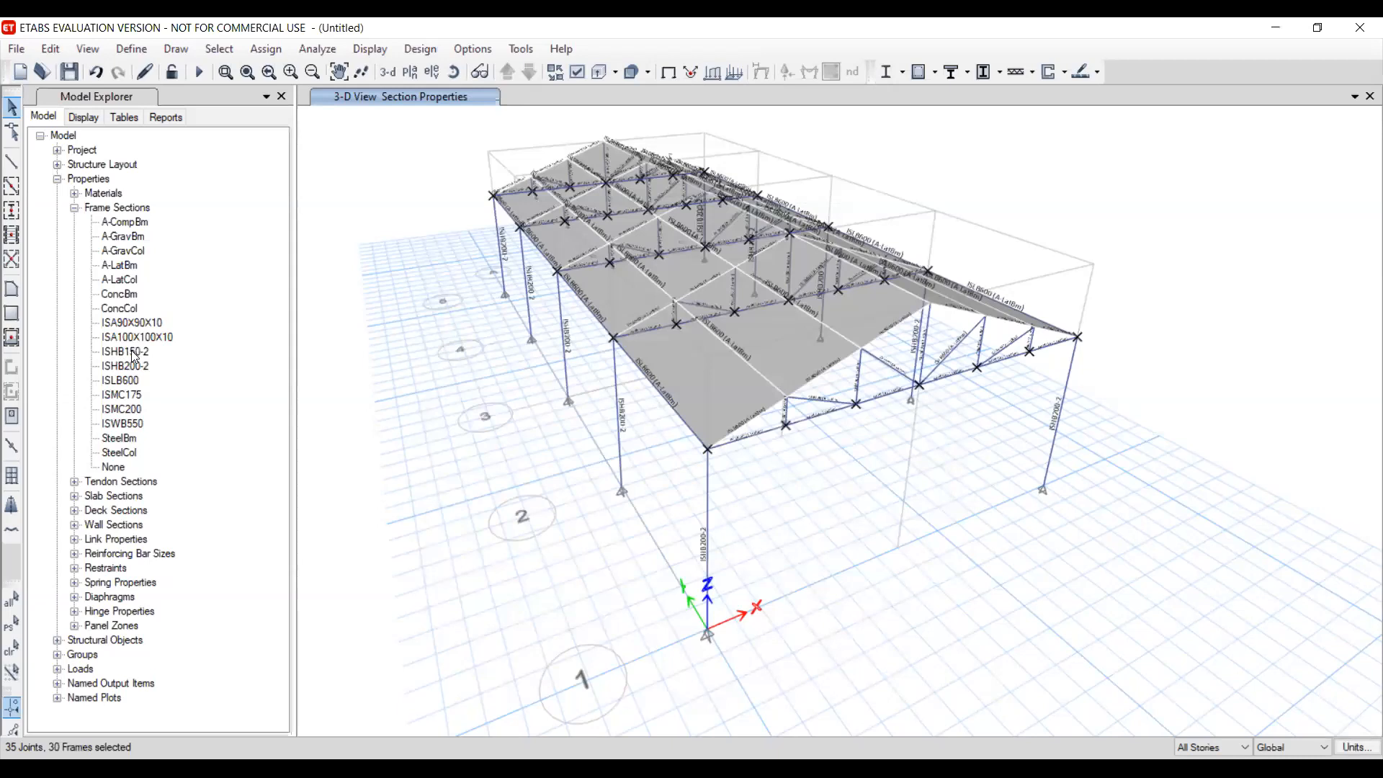
# Assign the ISHB150-2 section to the selected bottom chord members and check the section labels on the front truss
pyautogui.moveTo(122, 360); pyautogui.dragTo(414, 427)
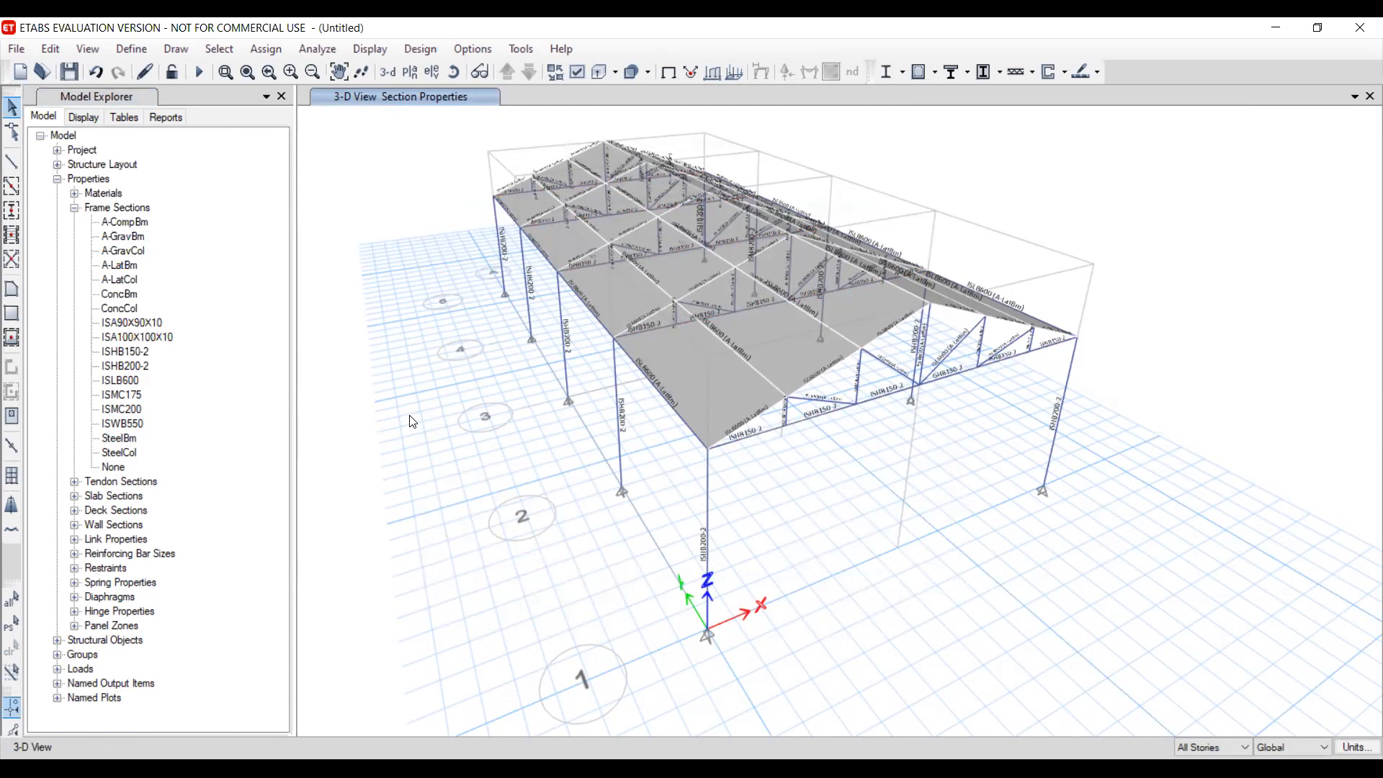
pyautogui.keyDown('shift'); pyautogui.moveTo(577, 420); pyautogui.dragTo(782, 504, button='middle'); pyautogui.keyUp('shift')
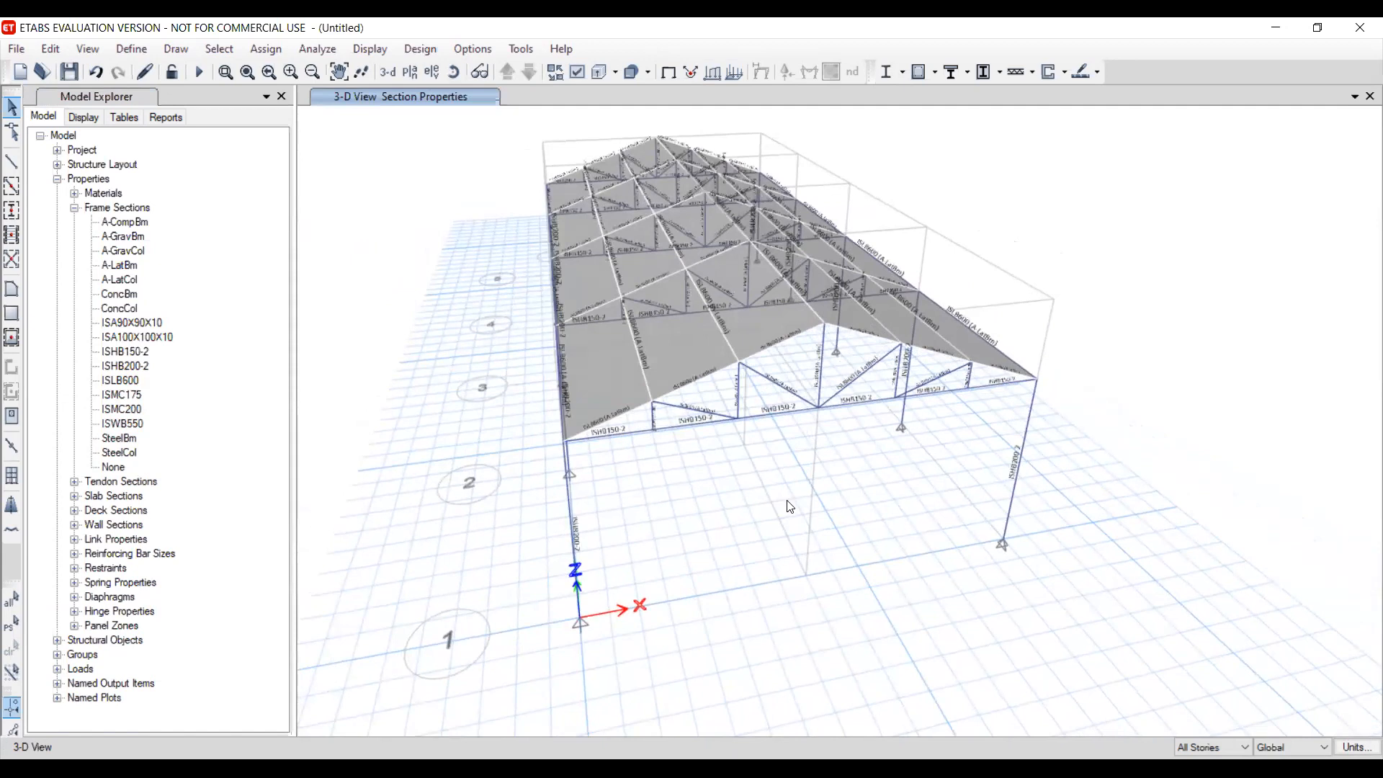
pyautogui.moveTo(759, 489)
pyautogui.keyDown('shift'); pyautogui.mouseDown(button='middle')
pyautogui.moveTo(770, 433)
pyautogui.moveTo(821, 414)
pyautogui.moveTo(805, 384)
pyautogui.moveTo(821, 429)
pyautogui.moveTo(852, 438)
pyautogui.moveTo(592, 403)
pyautogui.moveTo(729, 471)
pyautogui.mouseUp(button='middle'); pyautogui.keyUp('shift')
pyautogui.scroll(7, 730, 467)
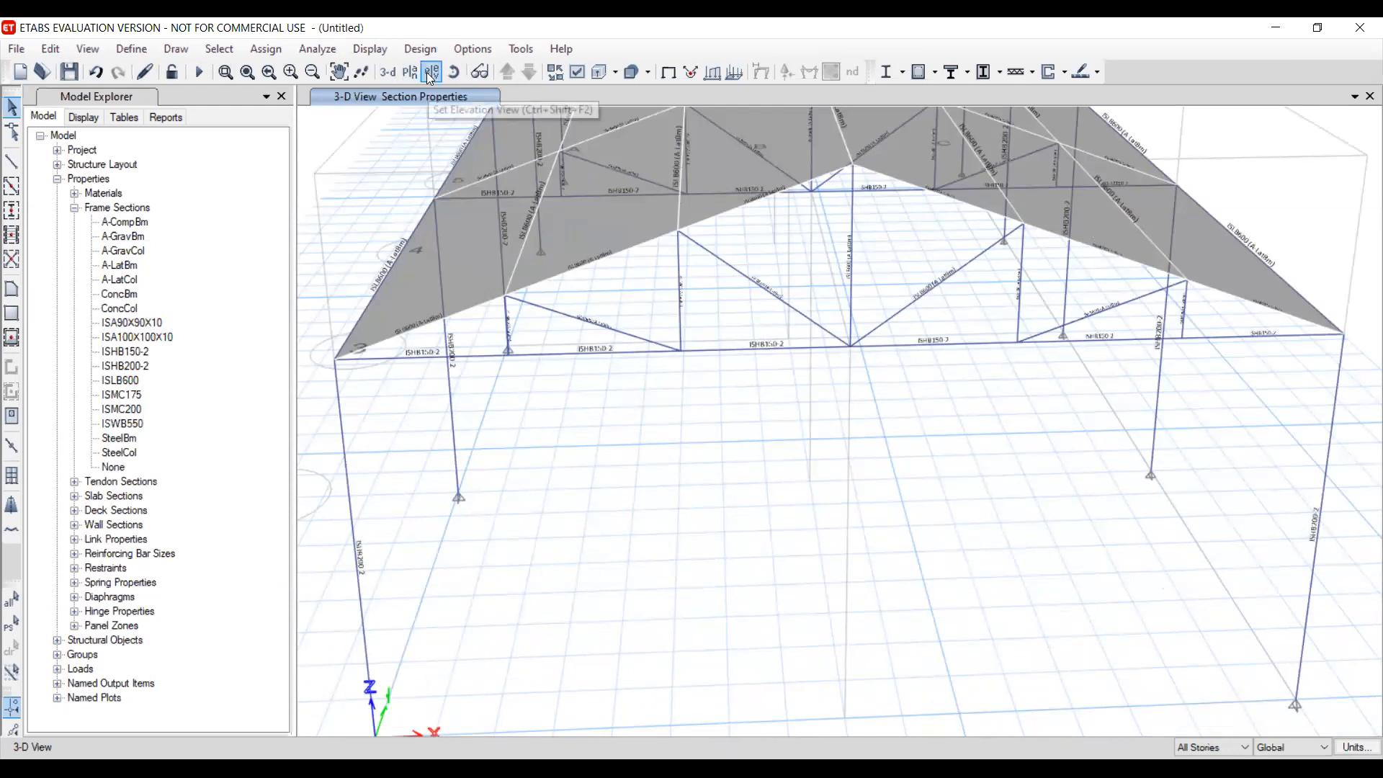
# Set the view to elevation 1 and select the five vertical web members of its roof truss
pyautogui.click(562, 331)
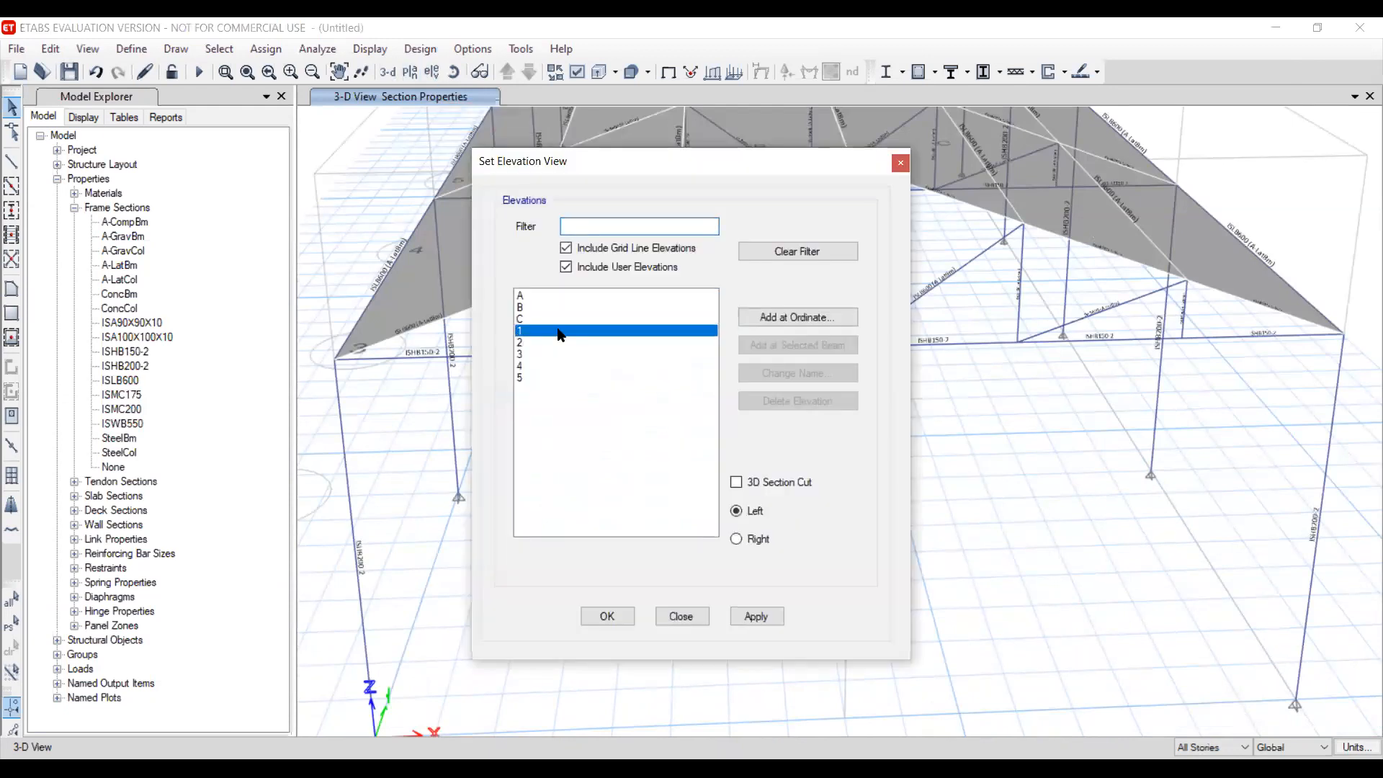
pyautogui.click(762, 617)
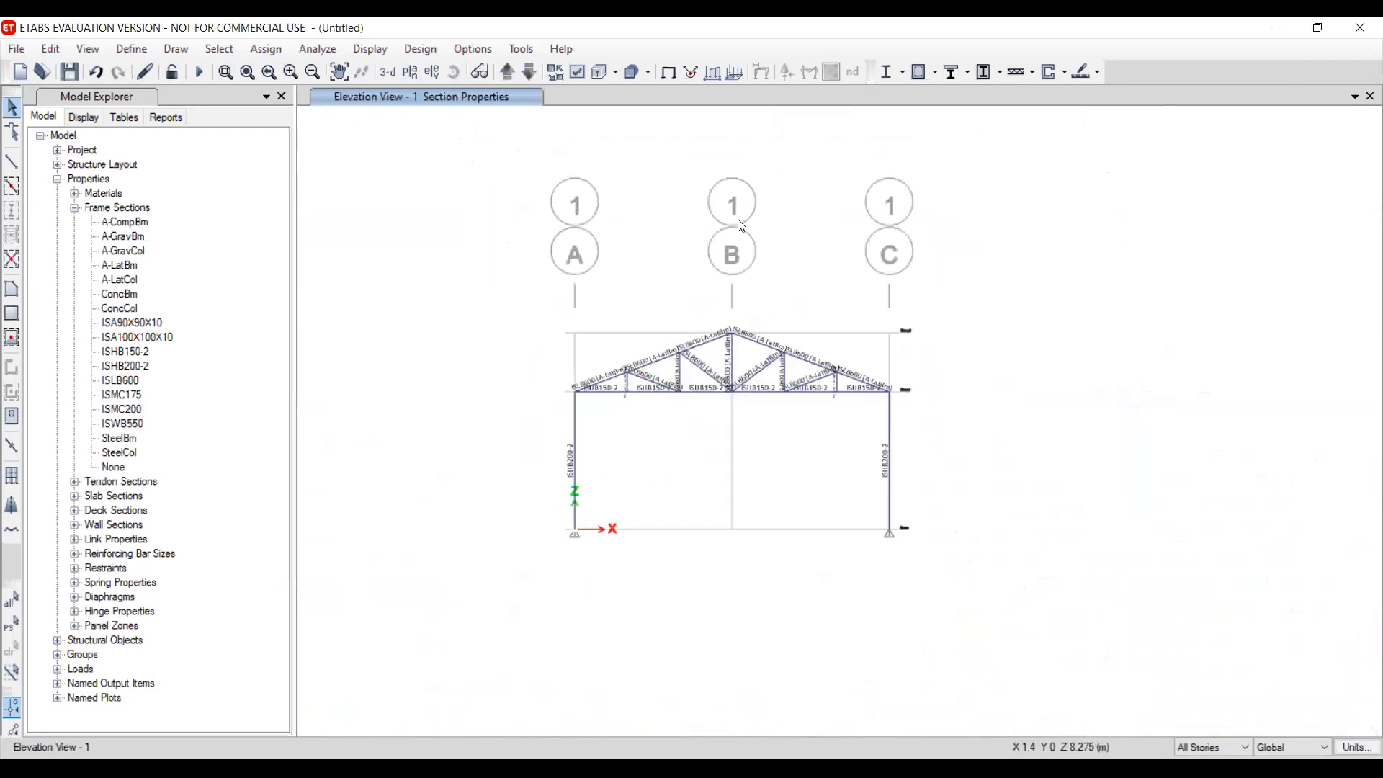
pyautogui.scroll(3, 717, 400)
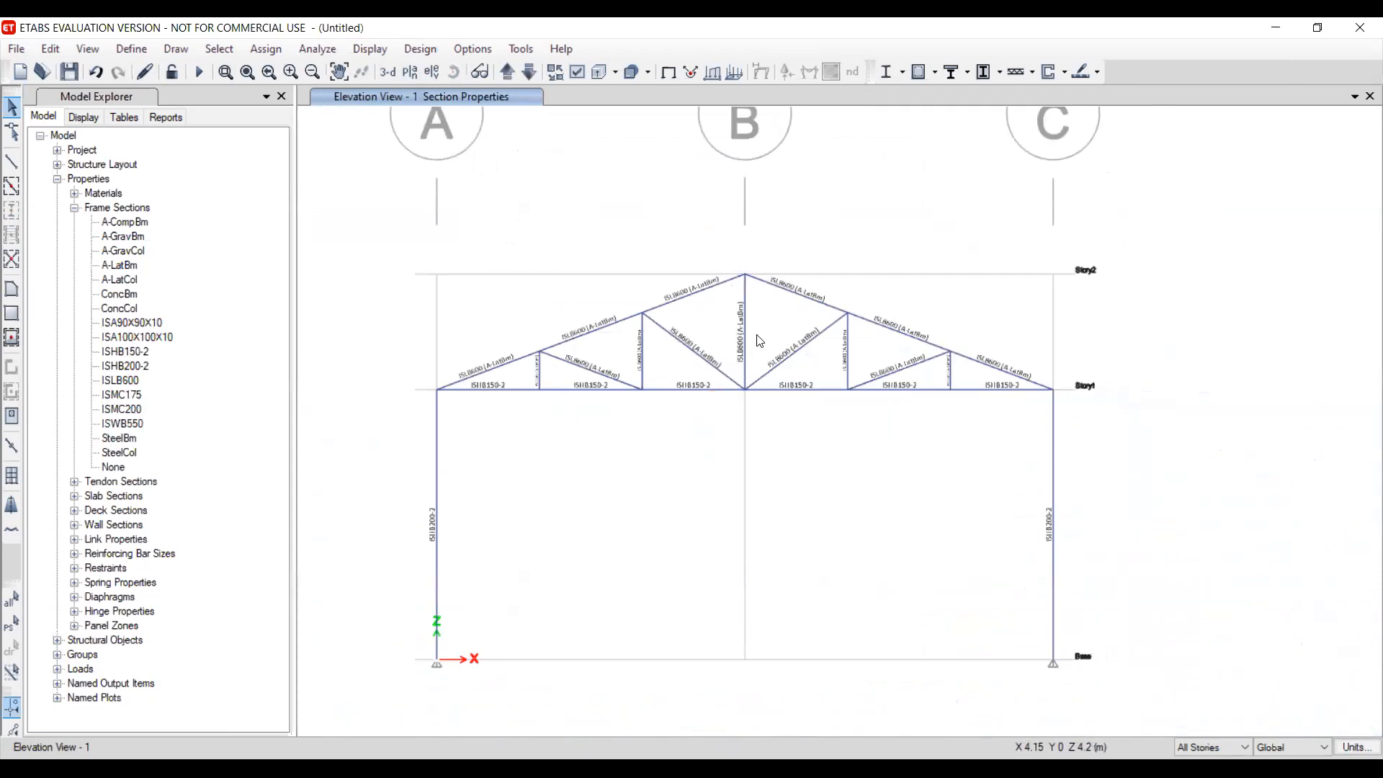
pyautogui.click(717, 314)
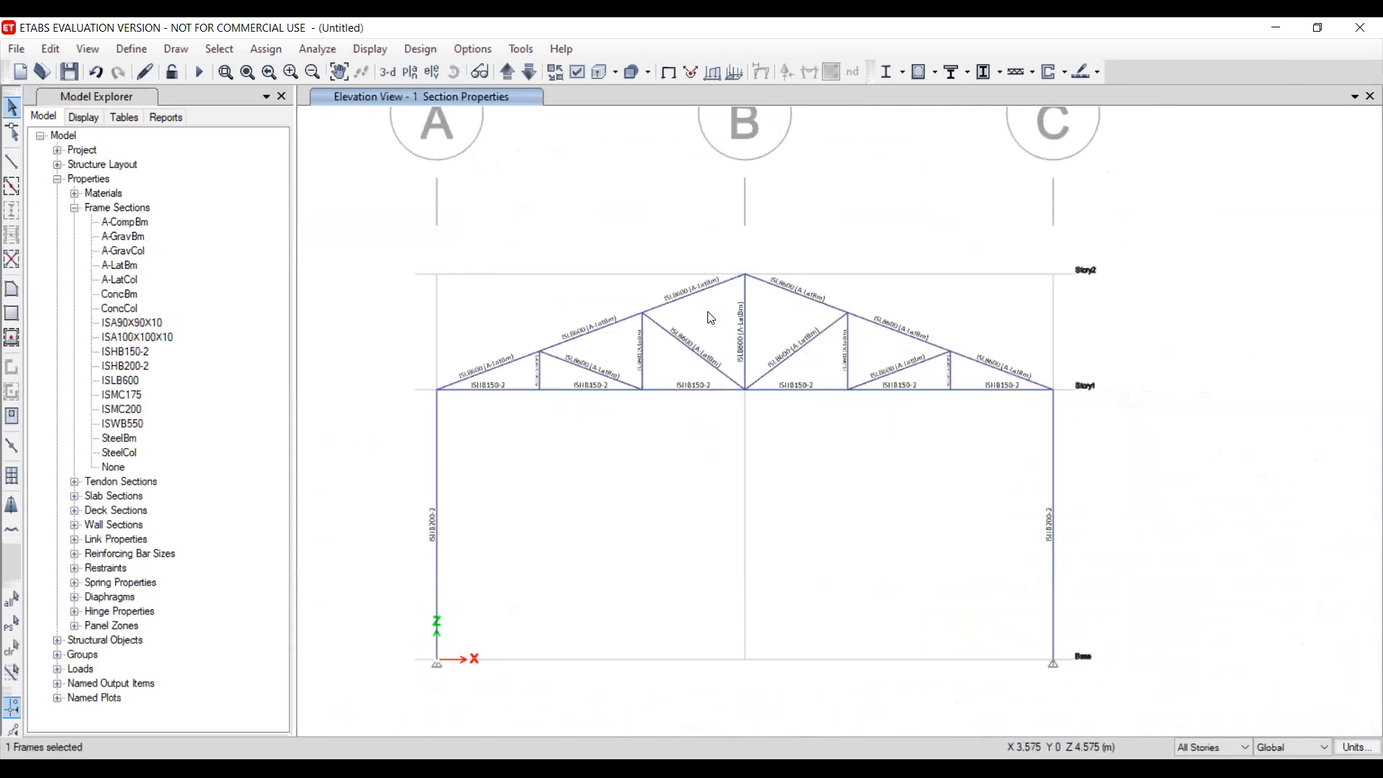
pyautogui.click(545, 380)
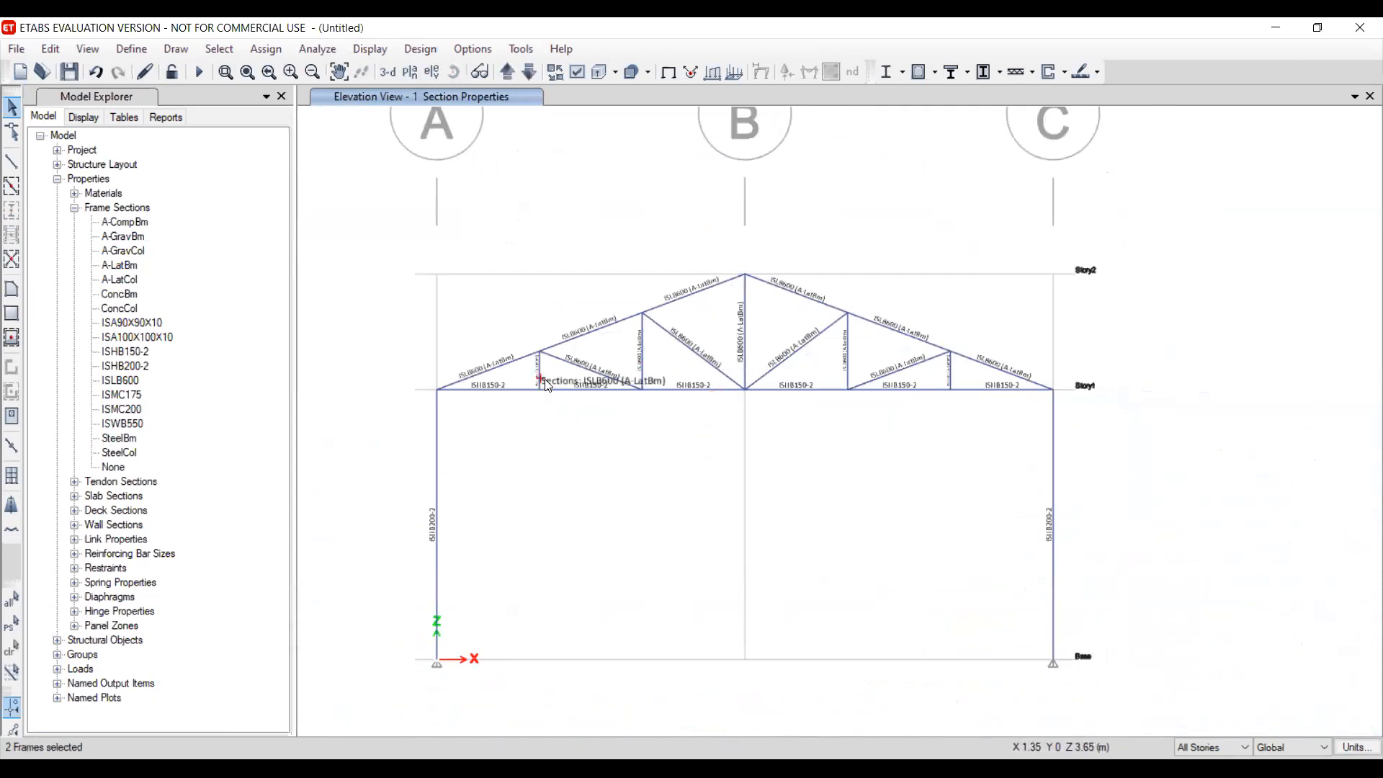
pyautogui.click(548, 388)
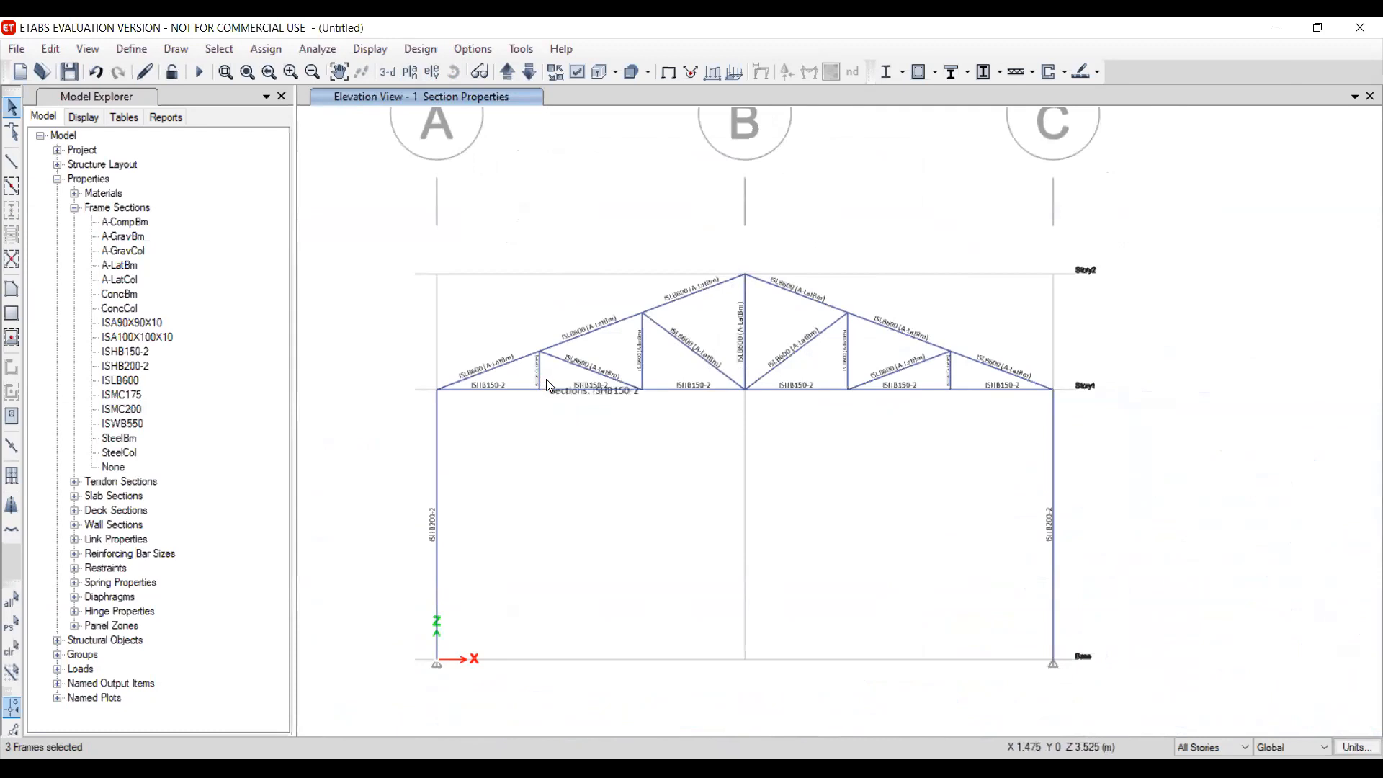
pyautogui.scroll(2, 549, 387)
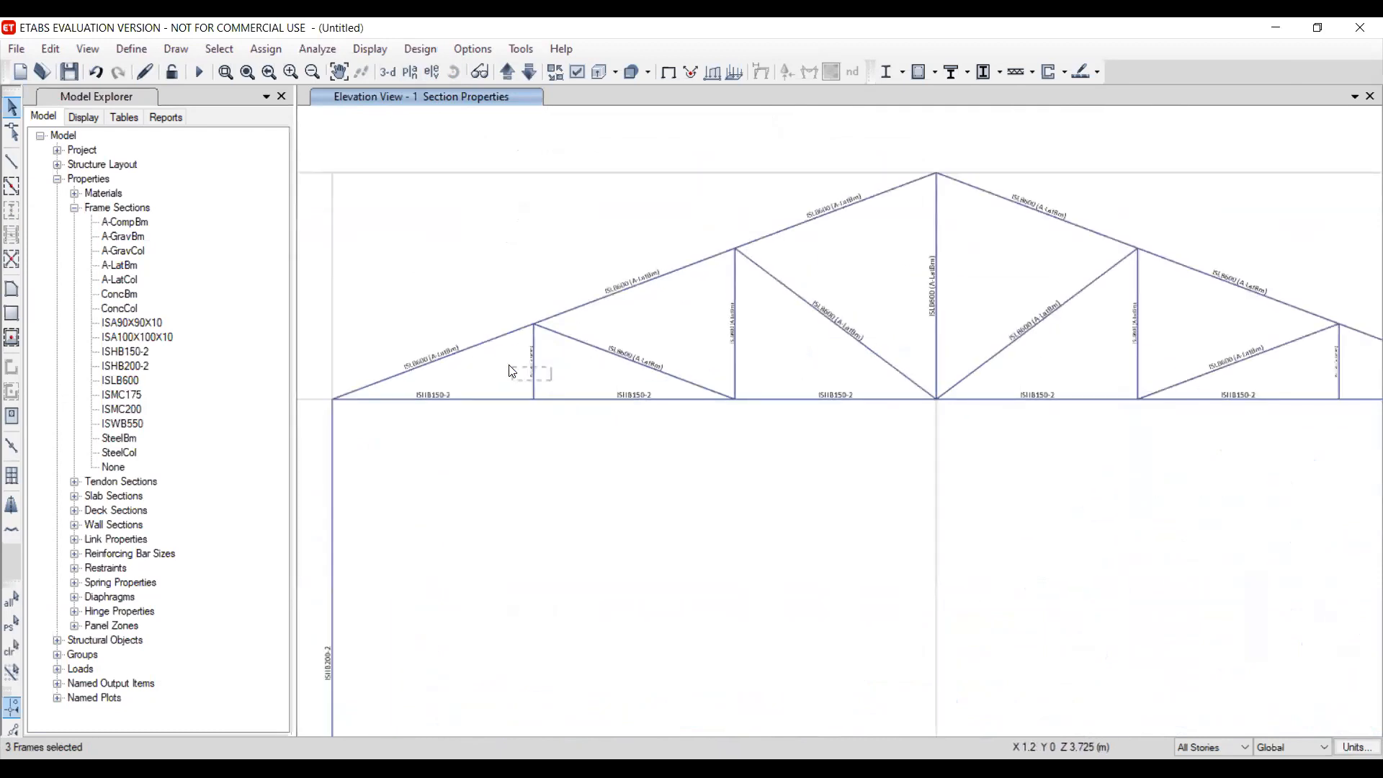
pyautogui.scroll(-3, 507, 370)
pyautogui.scroll(3, 855, 360)
pyautogui.moveTo(863, 346); pyautogui.dragTo(793, 299)
pyautogui.moveTo(1064, 369); pyautogui.dragTo(1018, 353)
pyautogui.scroll(2, 1018, 353)
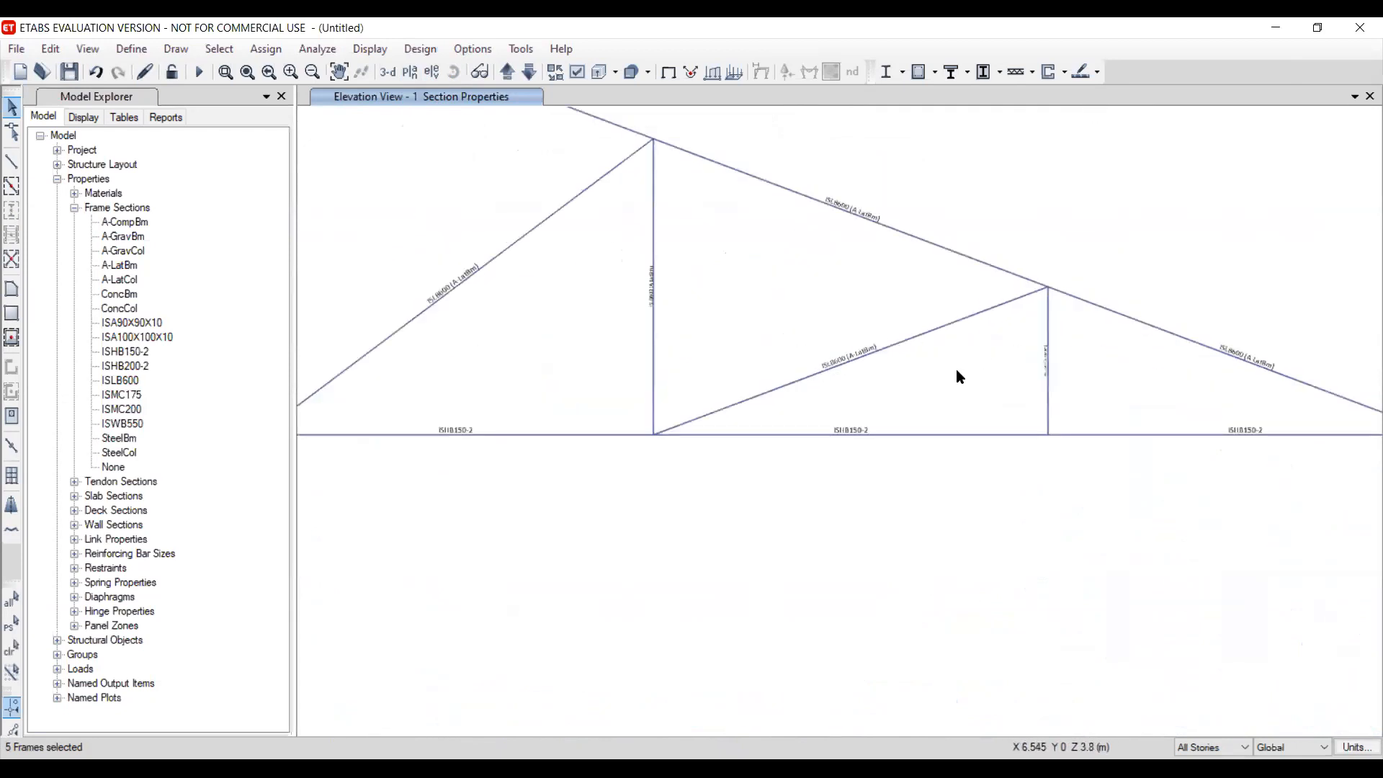
pyautogui.scroll(-2, 1102, 392)
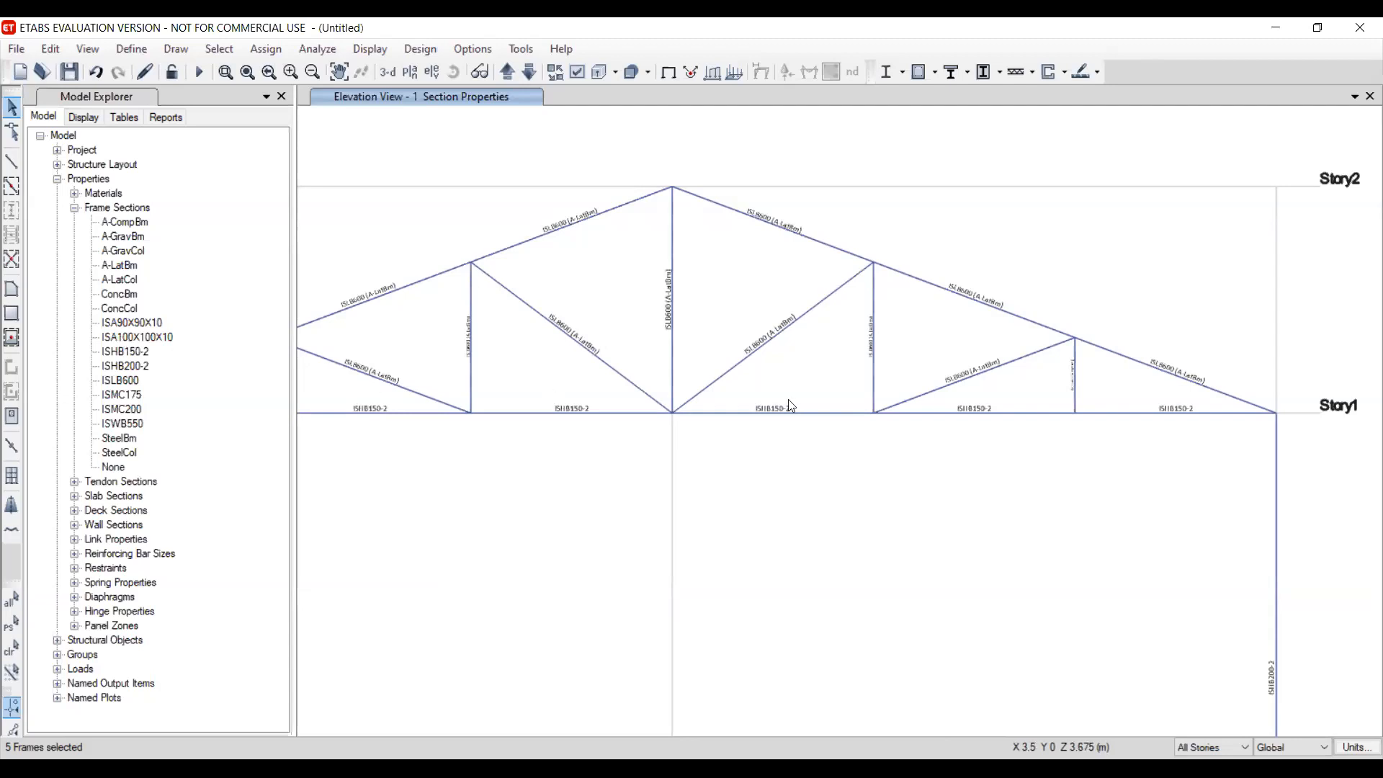
pyautogui.scroll(-2, 791, 406)
pyautogui.scroll(-2, 614, 443)
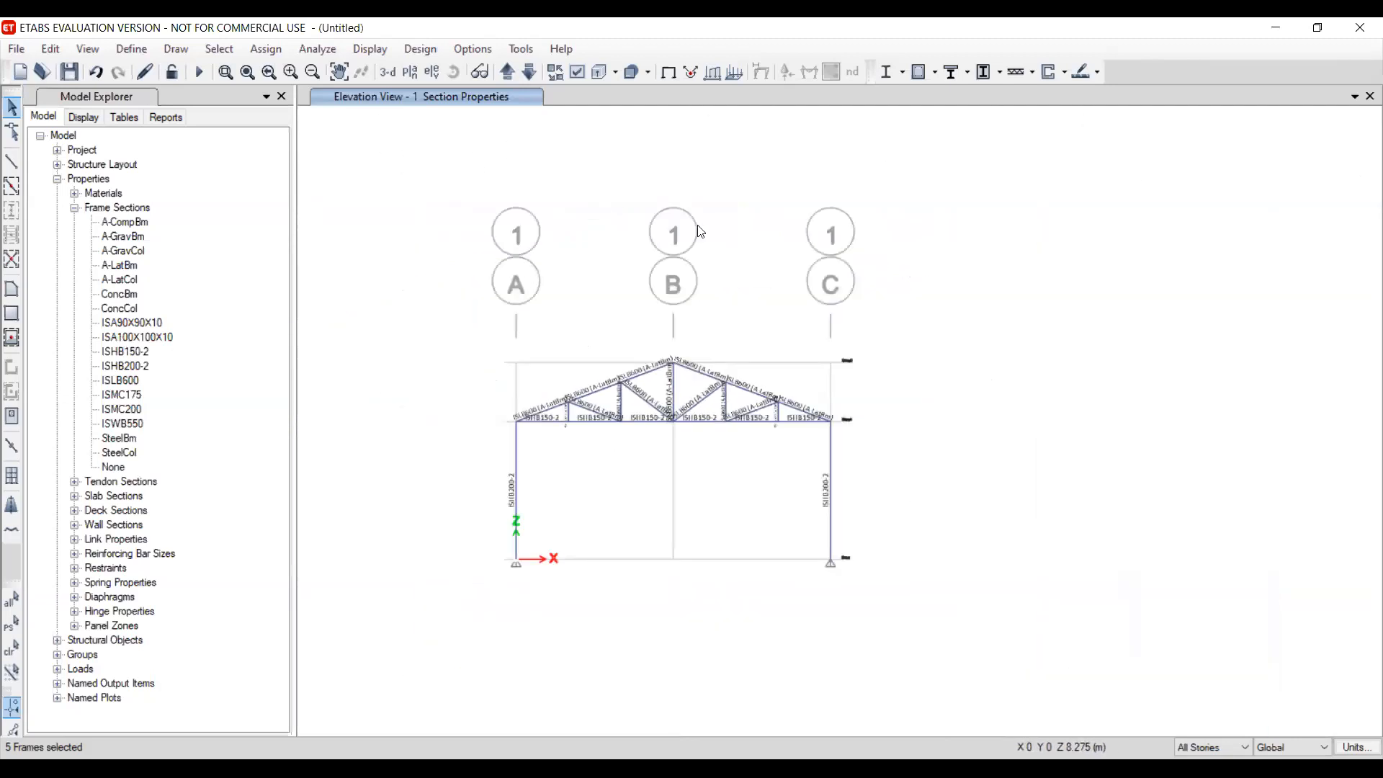
# Add the five vertical web members of the elevation 2 roof truss to the selection
pyautogui.click(507, 71)
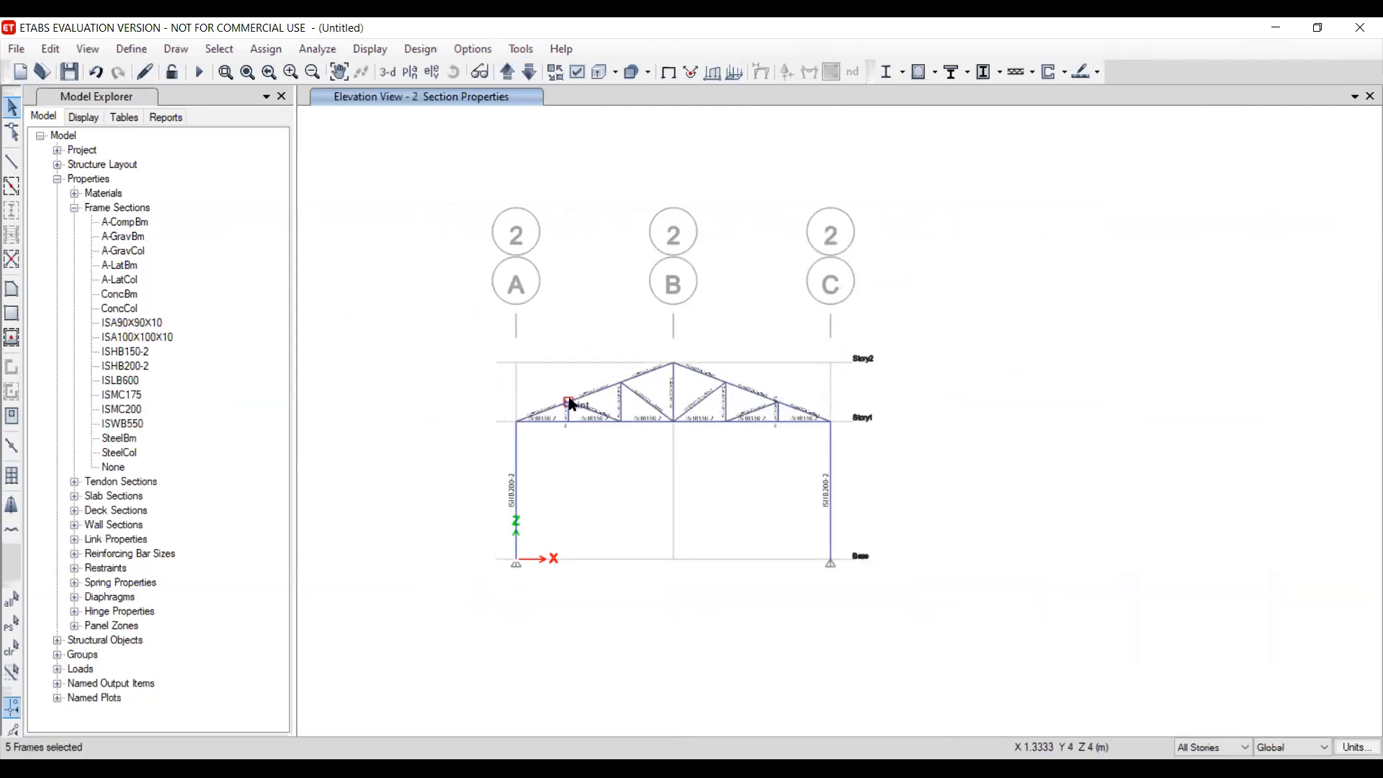
pyautogui.scroll(4, 575, 420)
pyautogui.scroll(2, 575, 418)
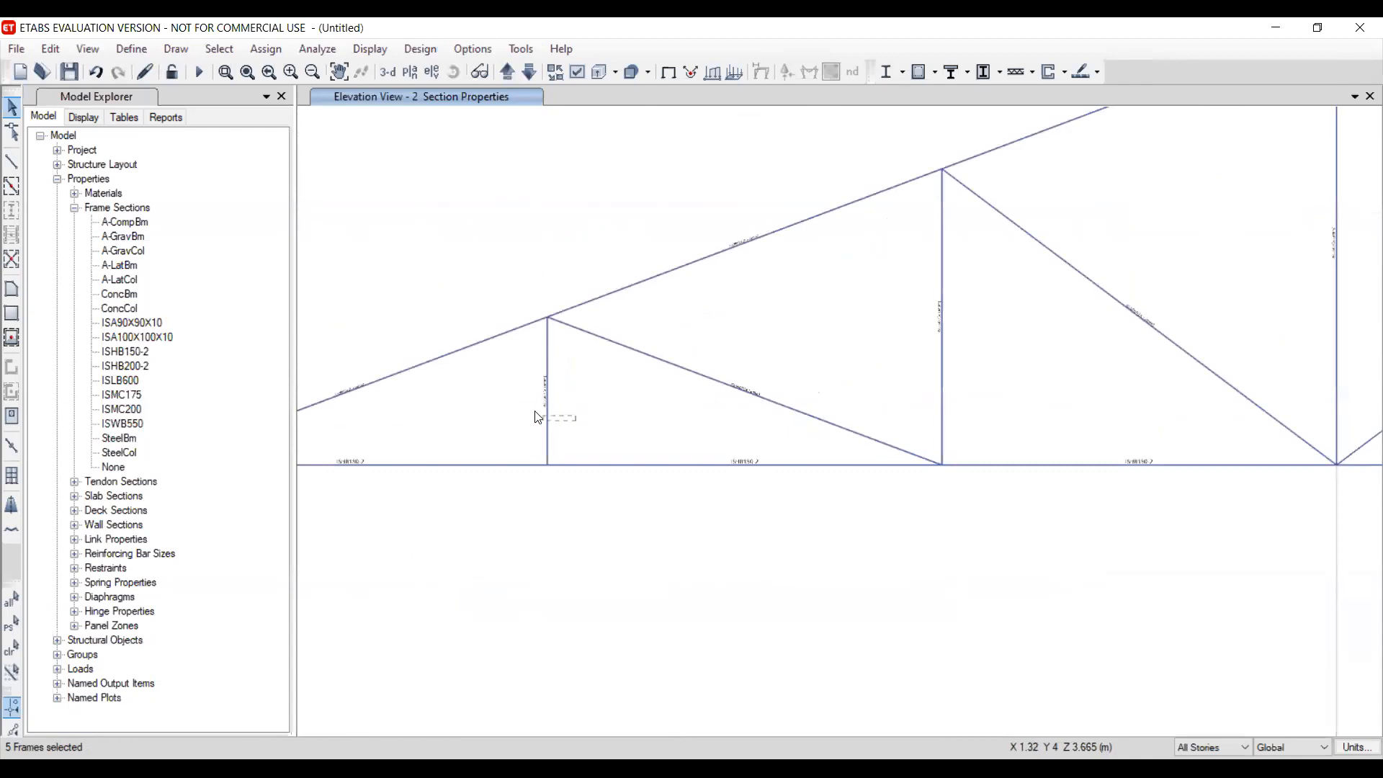
pyautogui.scroll(-2, 507, 405)
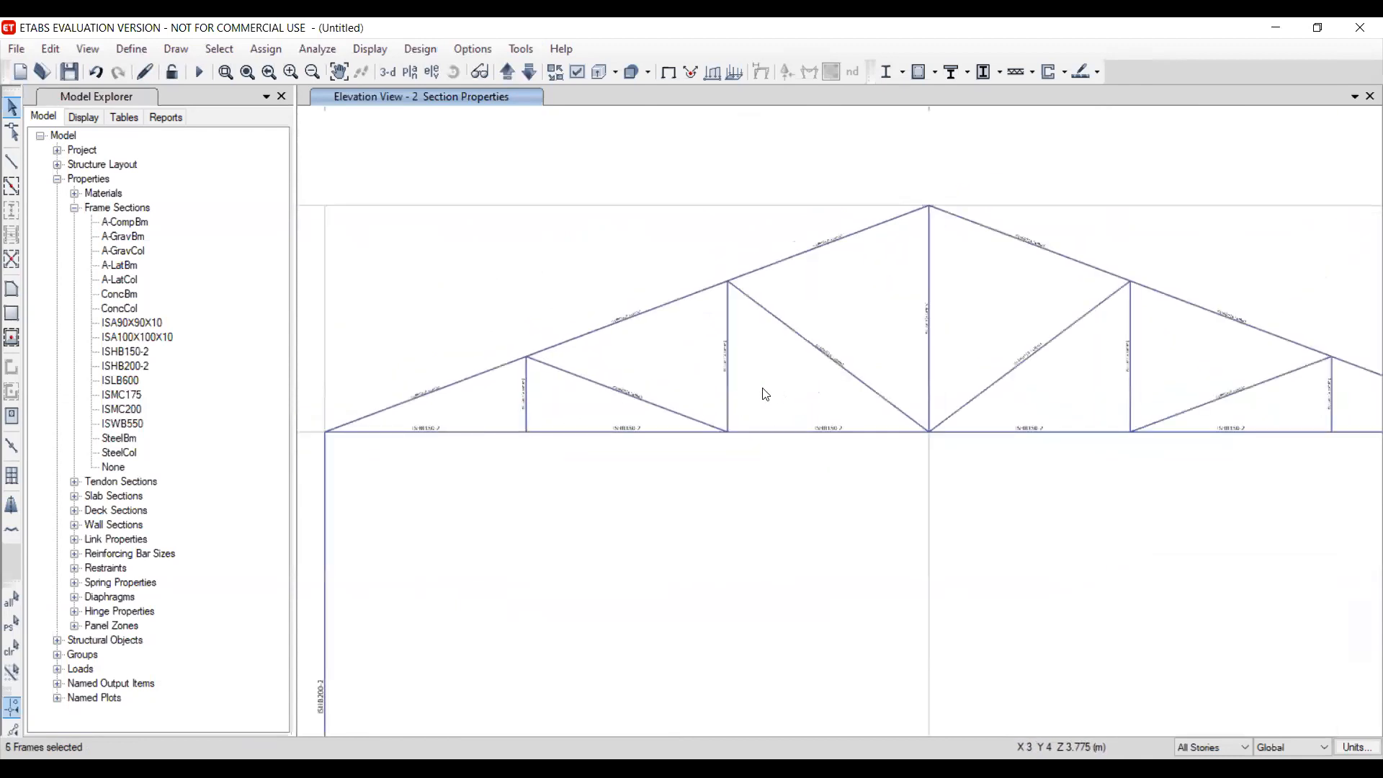
pyautogui.moveTo(969, 331); pyautogui.dragTo(840, 263)
pyautogui.scroll(-4, 850, 305)
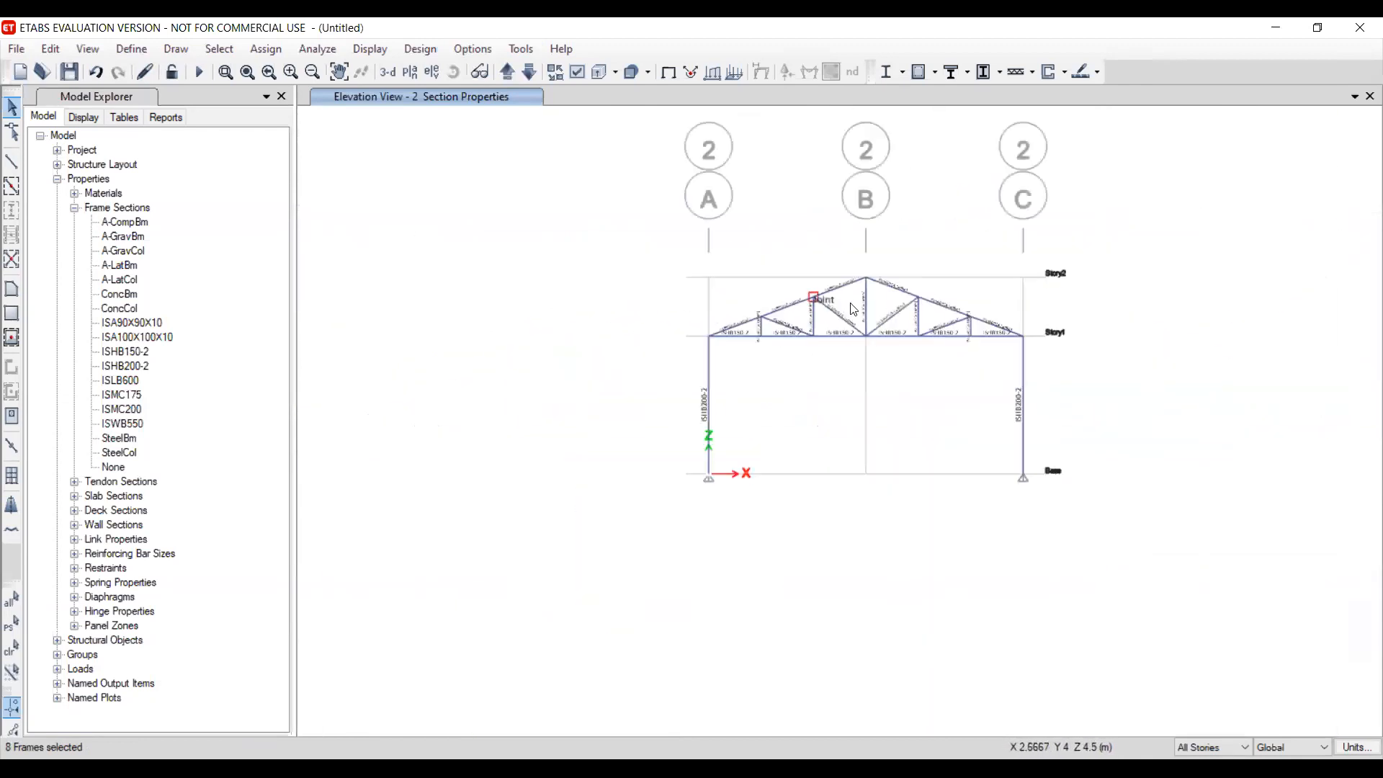
pyautogui.scroll(4, 883, 311)
pyautogui.moveTo(1064, 363); pyautogui.dragTo(986, 324)
pyautogui.scroll(-4, 967, 333)
pyautogui.moveTo(1112, 364); pyautogui.dragTo(1081, 351)
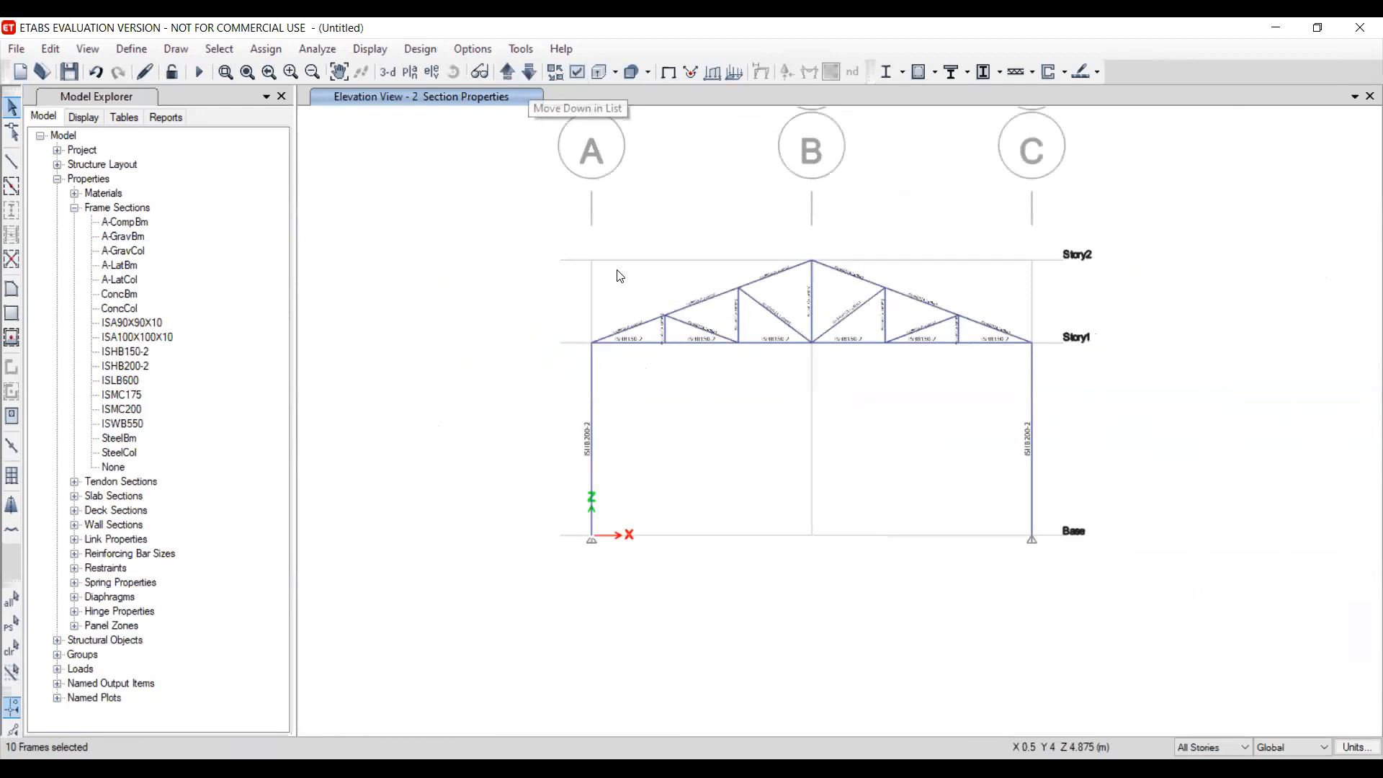
# Add the five vertical web members of the elevation 3 roof truss to the selection
pyautogui.click(530, 72)
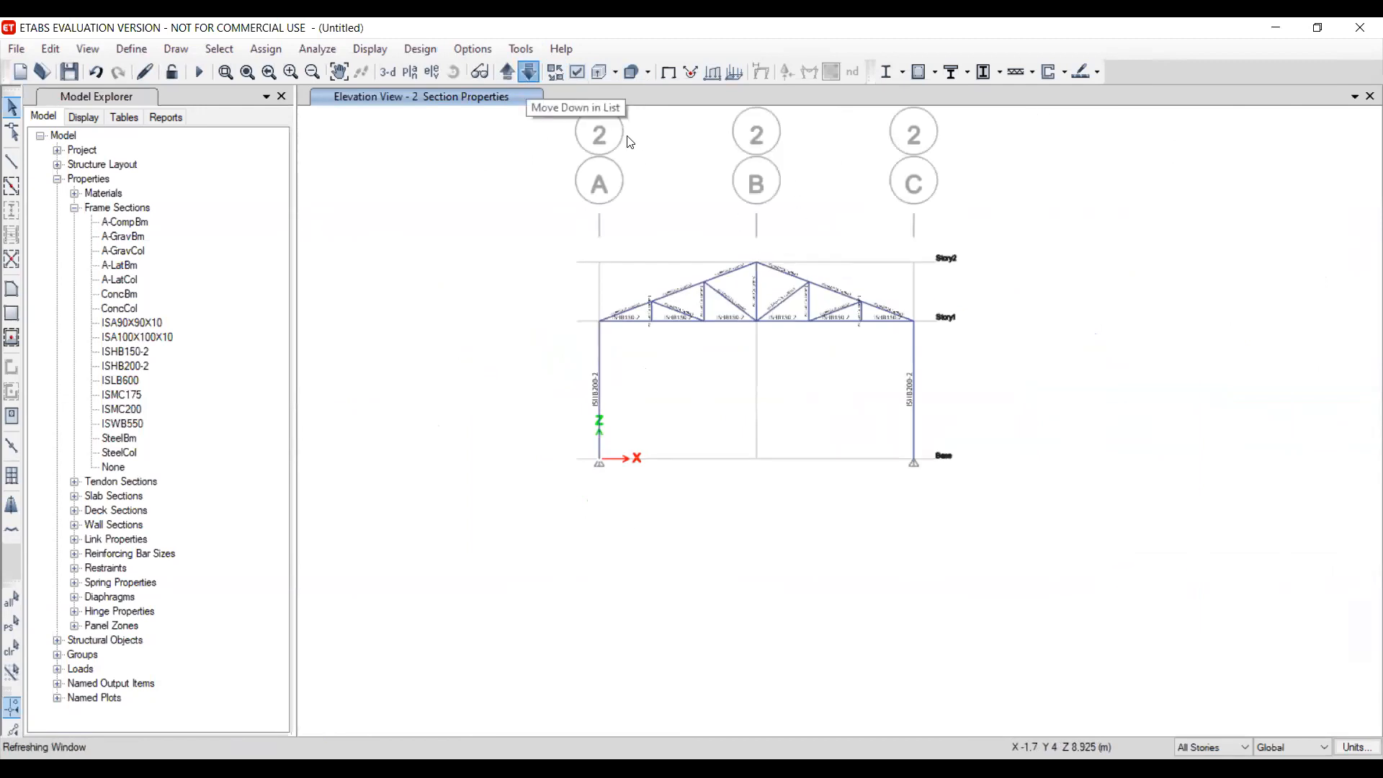
pyautogui.click(507, 74)
pyautogui.click(508, 73)
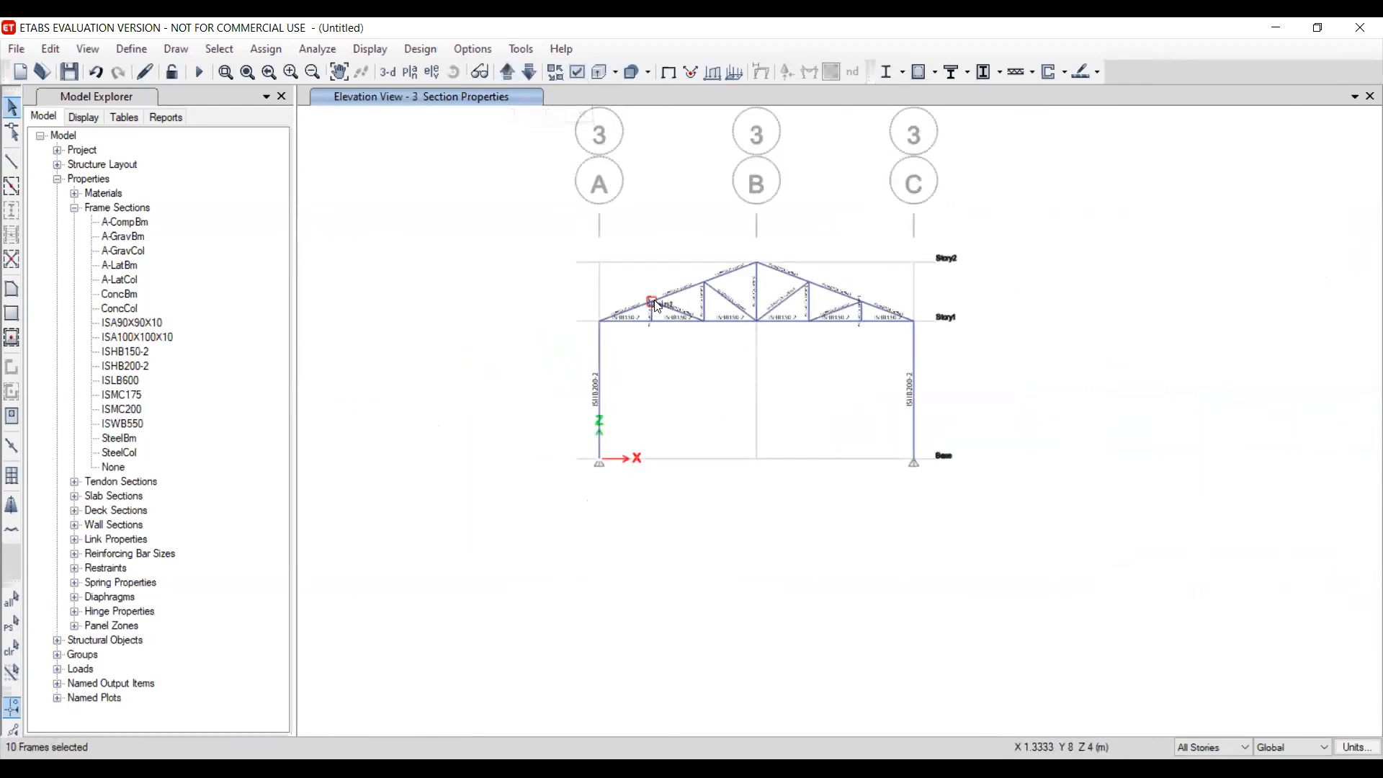
pyautogui.scroll(5, 654, 302)
pyautogui.moveTo(664, 380); pyautogui.dragTo(585, 360)
pyautogui.moveTo(1050, 346); pyautogui.dragTo(951, 305)
pyautogui.scroll(-4, 954, 310)
pyautogui.scroll(5, 1007, 300)
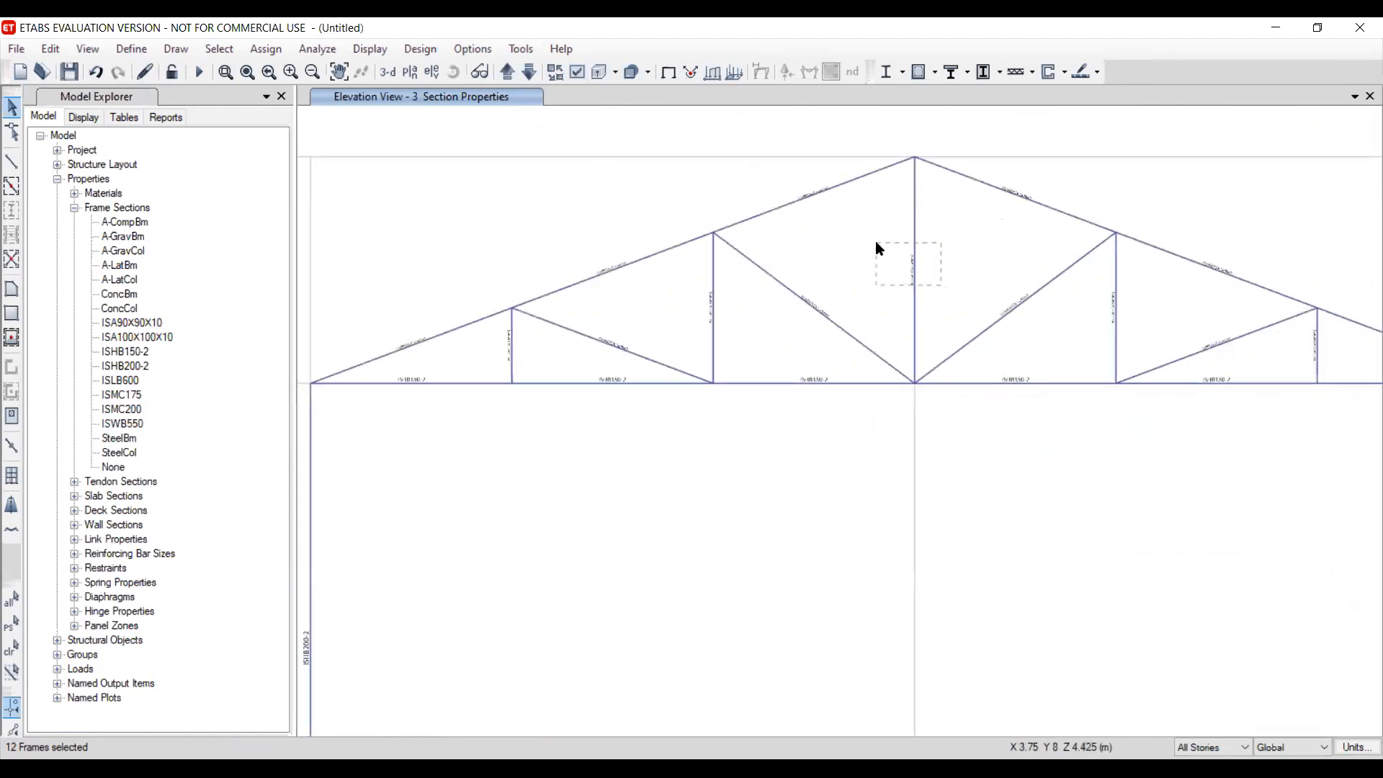
pyautogui.moveTo(879, 249); pyautogui.dragTo(878, 248)
pyautogui.scroll(-2, 878, 247)
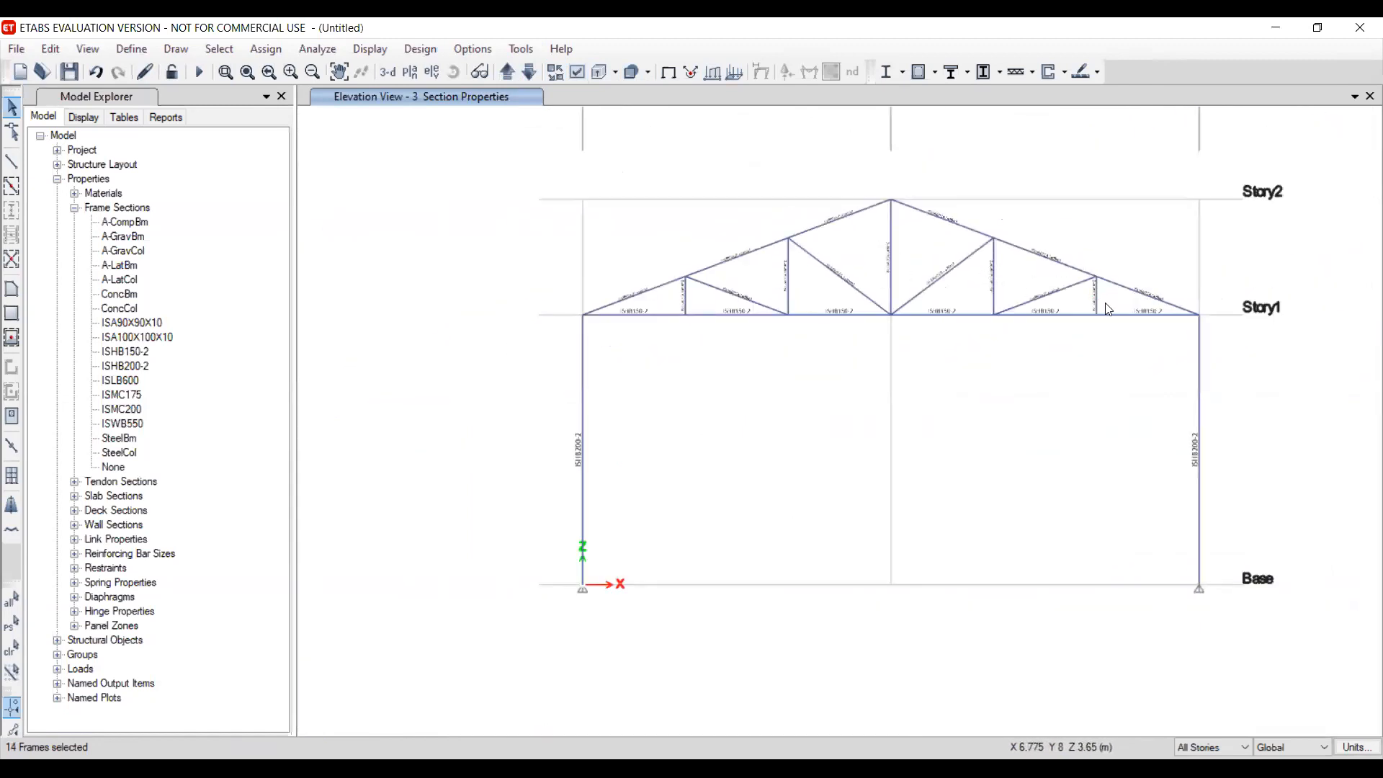
pyautogui.scroll(4, 1110, 309)
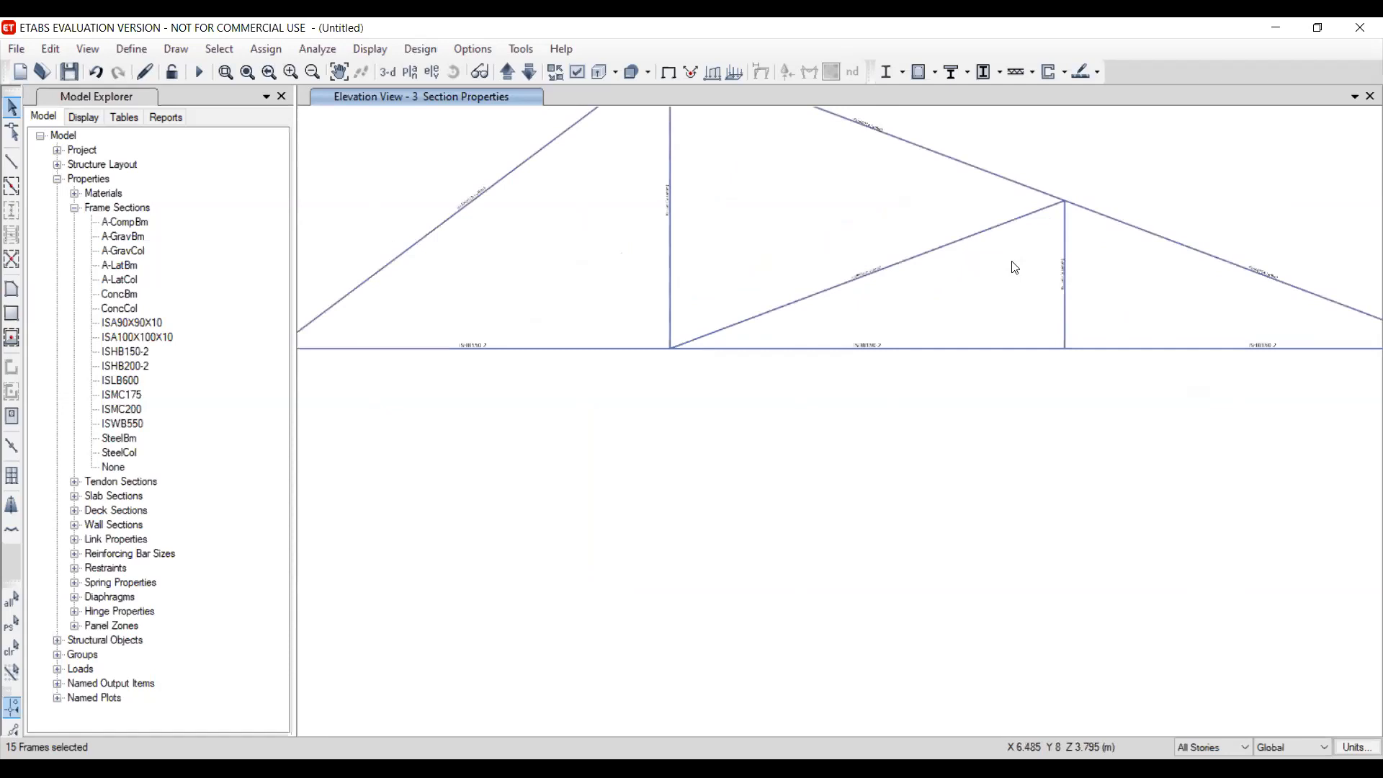
pyautogui.scroll(-5, 861, 321)
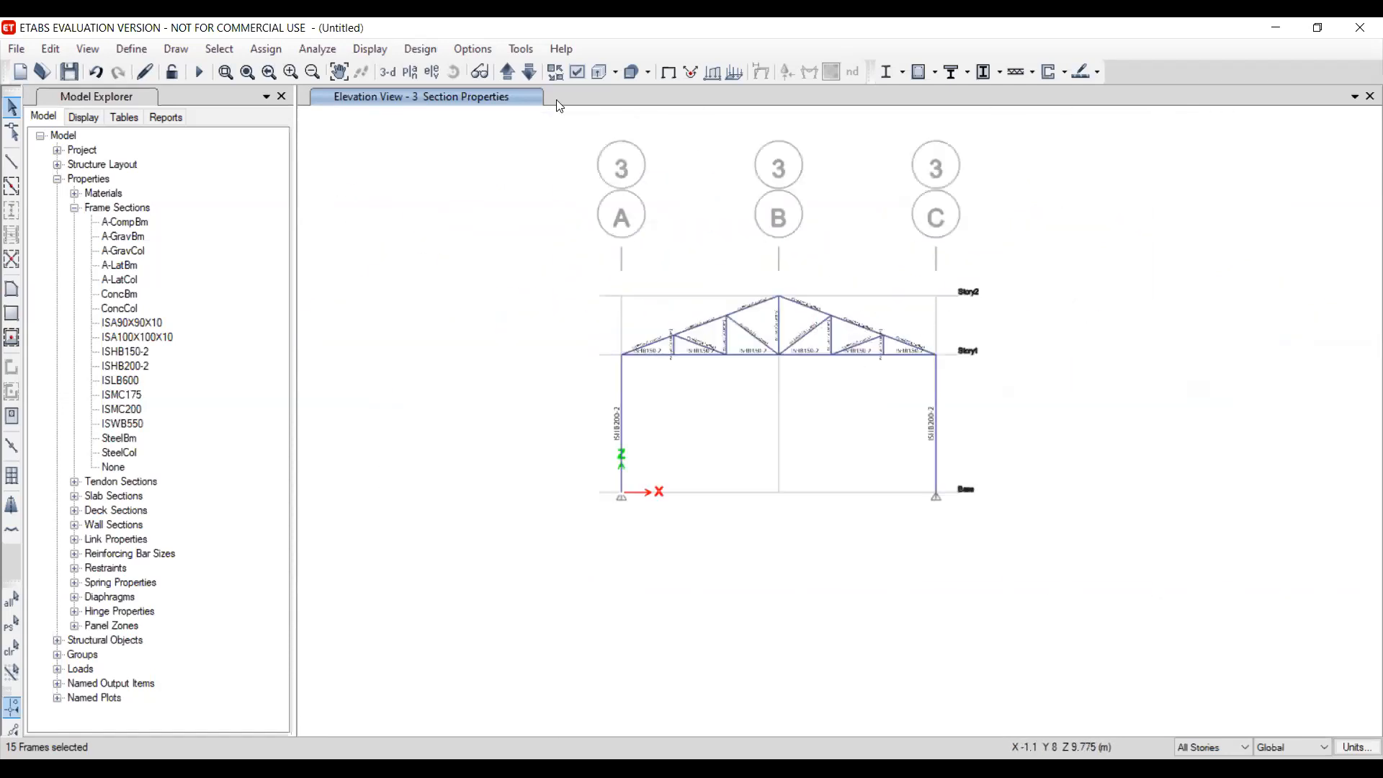
# Add the five vertical web members of the elevation 4 roof truss to the selection
pyautogui.click(508, 72)
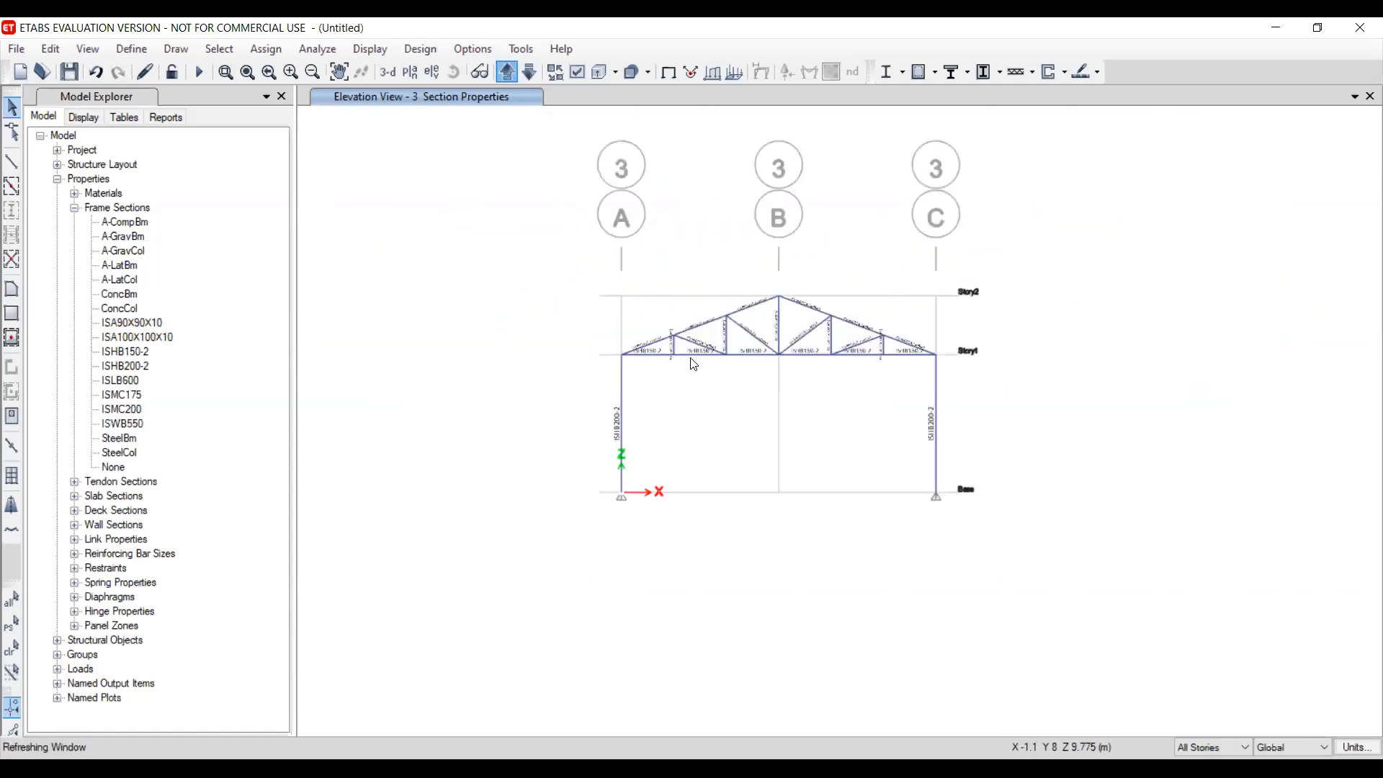
pyautogui.scroll(6, 670, 346)
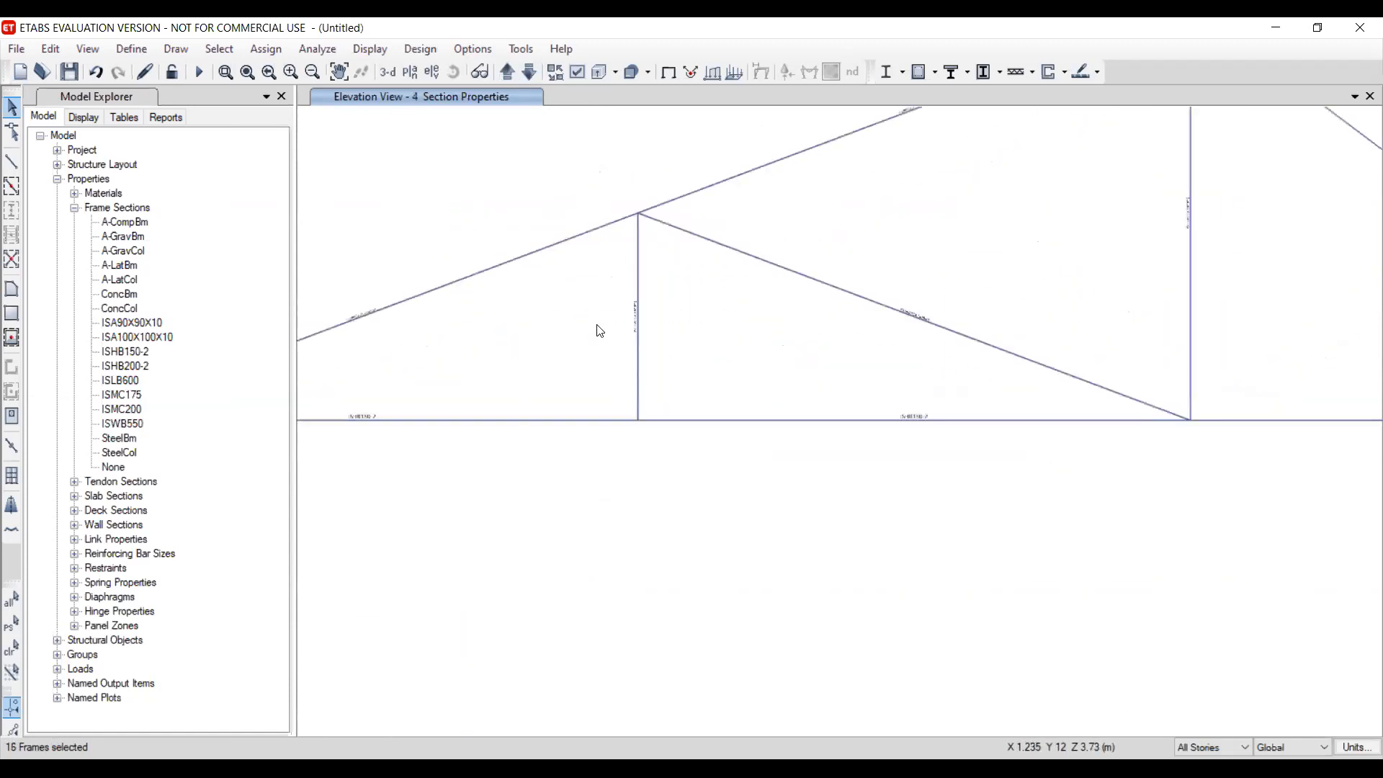
pyautogui.scroll(-4, 600, 331)
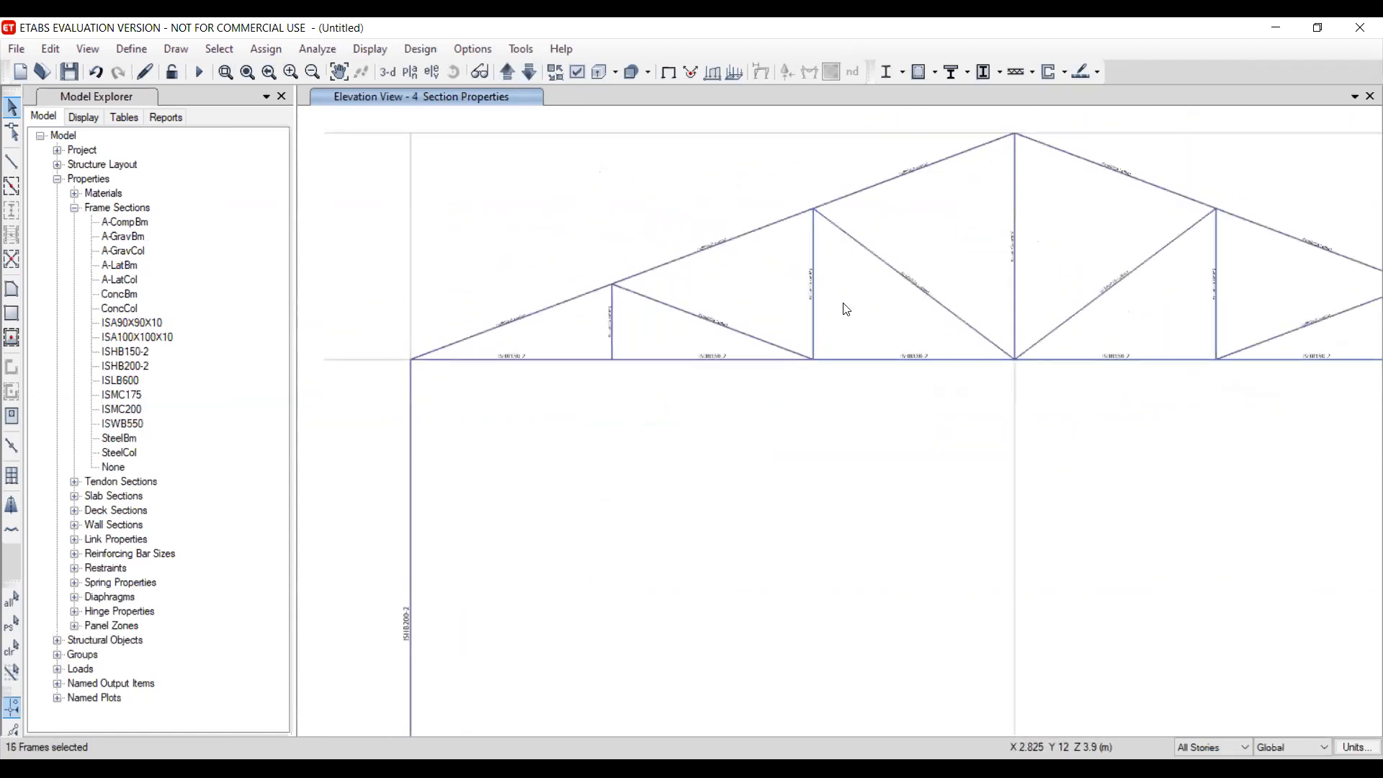
pyautogui.click(961, 193)
pyautogui.scroll(-5, 961, 193)
pyautogui.scroll(5, 1015, 238)
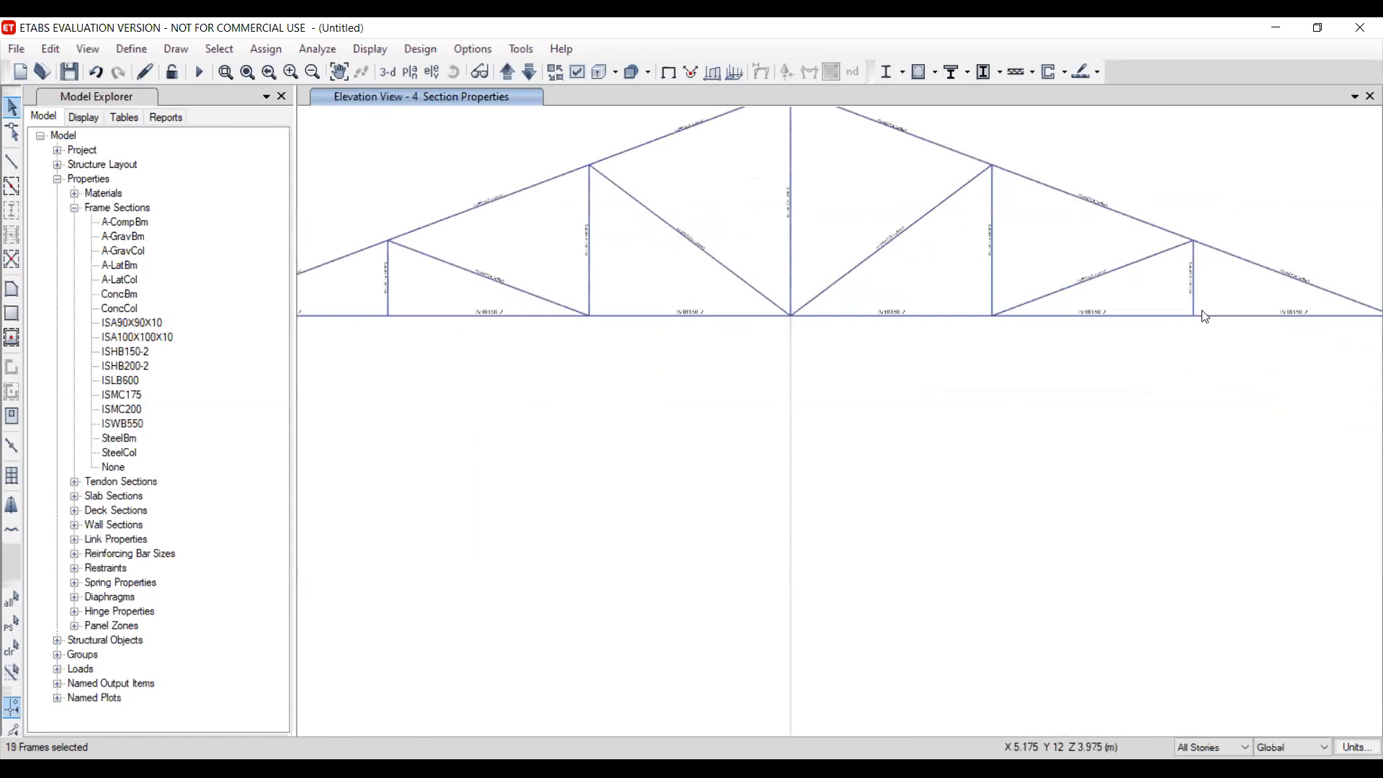
pyautogui.scroll(-7, 896, 299)
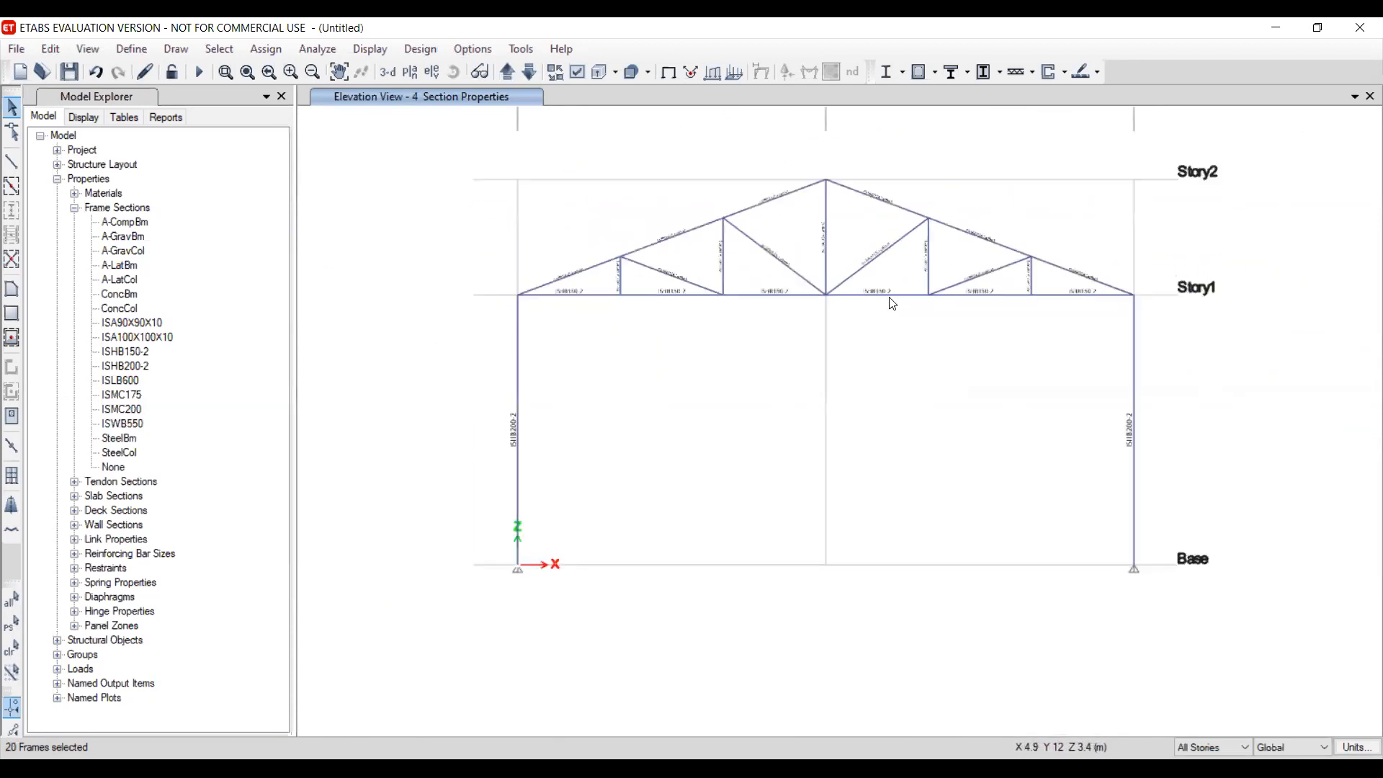
# Add the five vertical web members of the elevation 5 roof truss to the selection
pyautogui.click(517, 75)
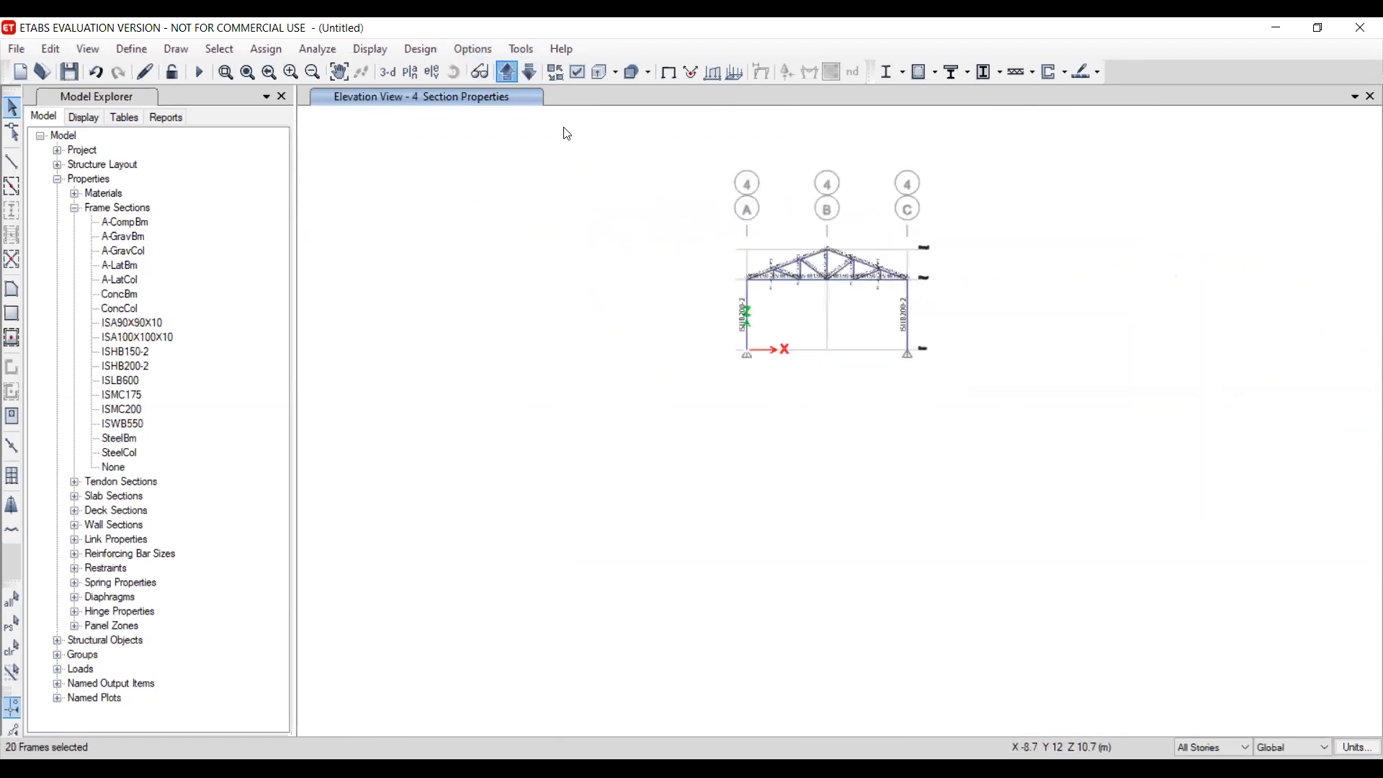
pyautogui.scroll(6, 865, 277)
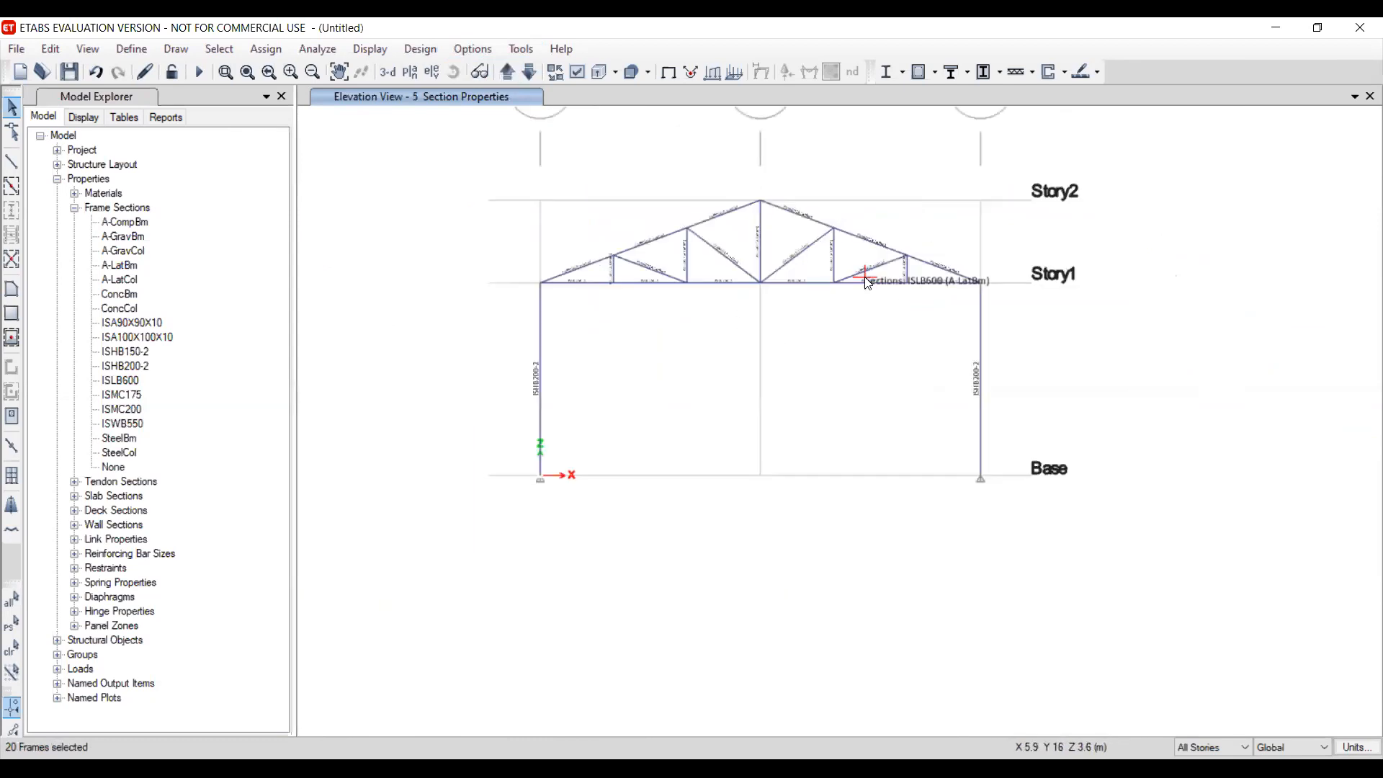
pyautogui.click(1091, 247)
pyautogui.scroll(-3, 1093, 247)
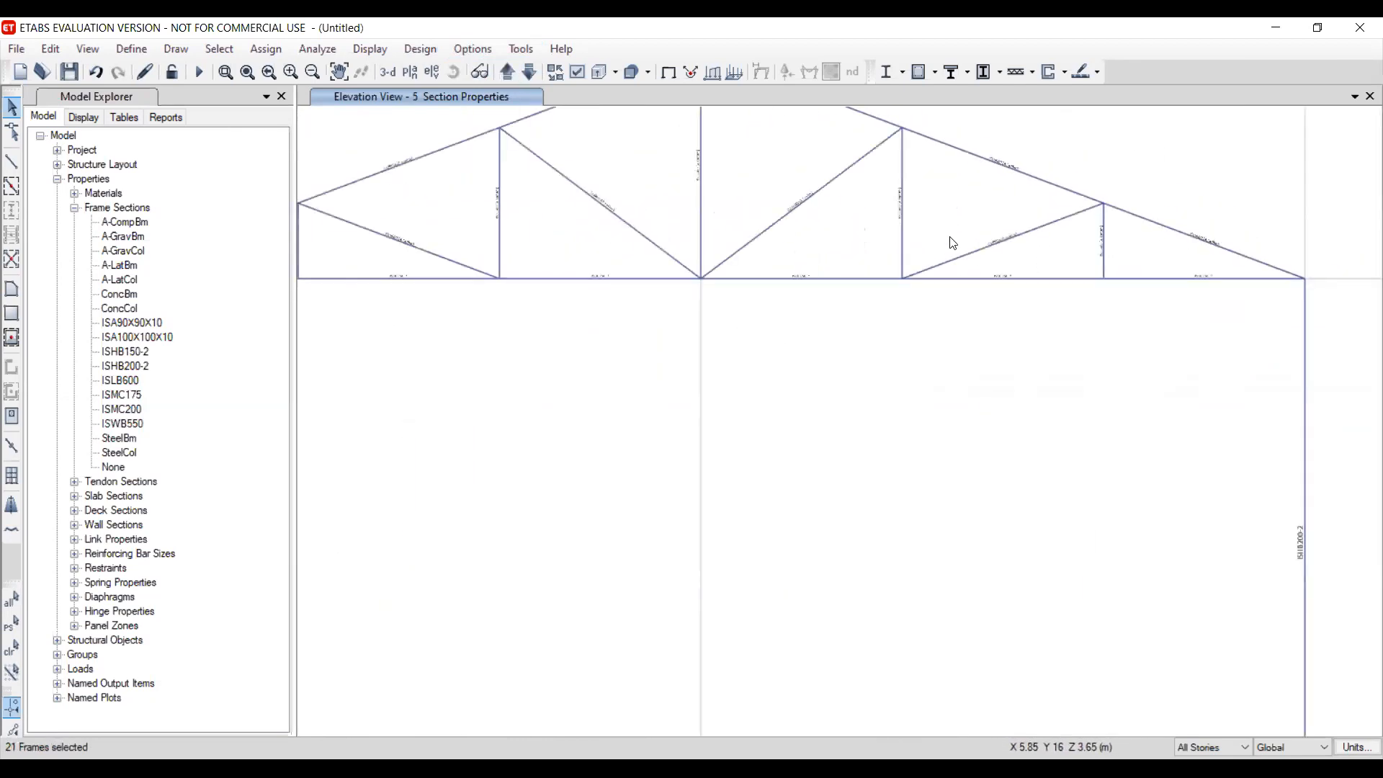
pyautogui.scroll(-4, 1029, 248)
pyautogui.scroll(4, 955, 232)
pyautogui.moveTo(960, 232); pyautogui.dragTo(888, 174)
pyautogui.scroll(-2, 1007, 205)
pyautogui.scroll(3, 863, 227)
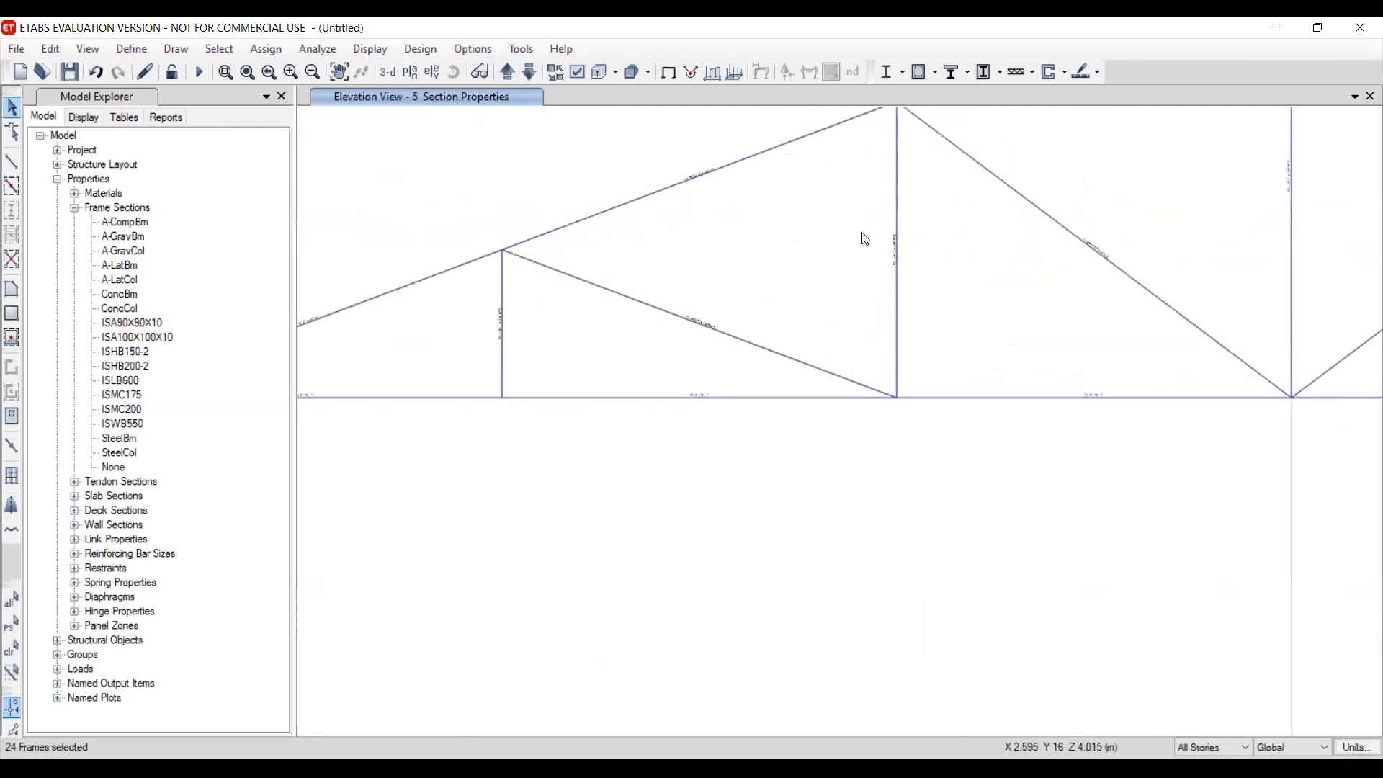
pyautogui.moveTo(957, 324); pyautogui.dragTo(876, 238)
pyautogui.click(673, 312)
pyautogui.scroll(-3, 670, 311)
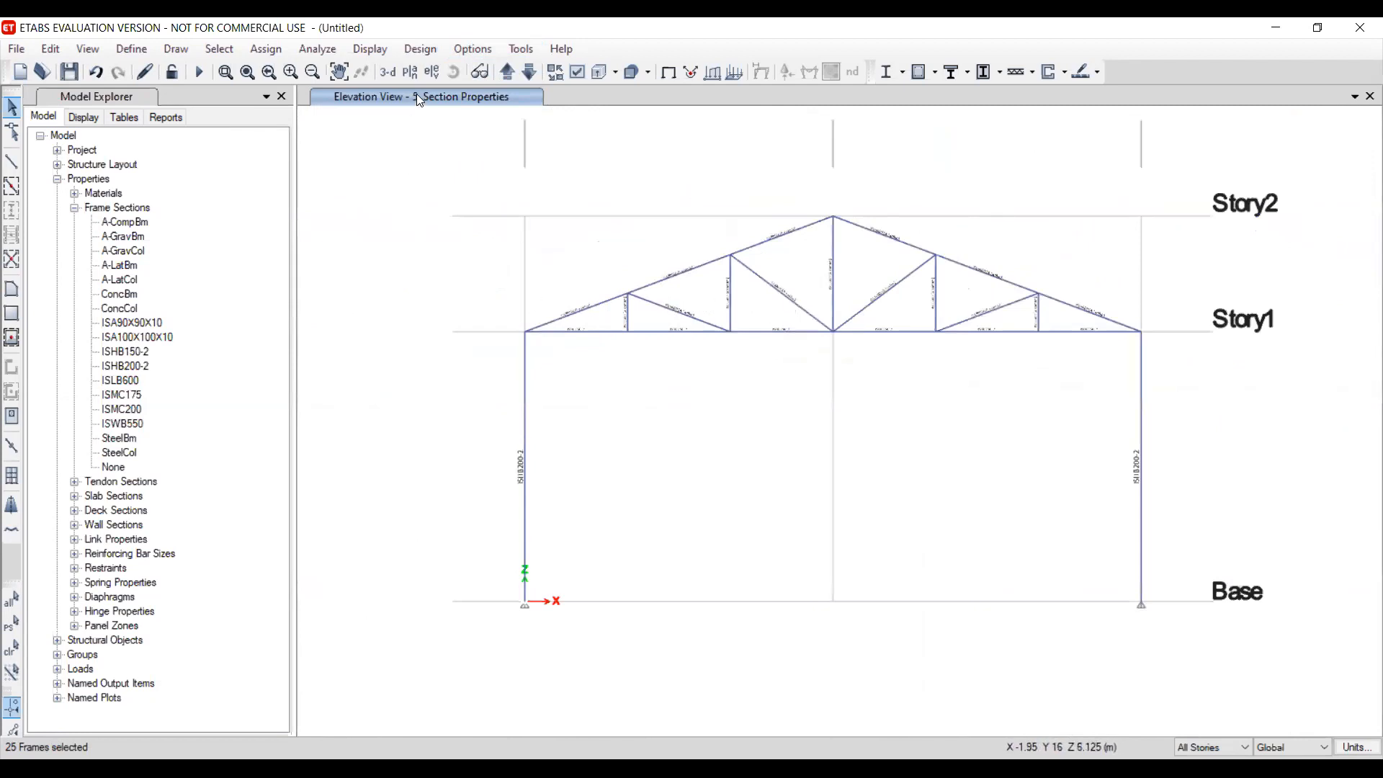
# Show the default 3D view and assign the ISA100X100X10 section to the selected vertical web members of all trusses
pyautogui.click(388, 72)
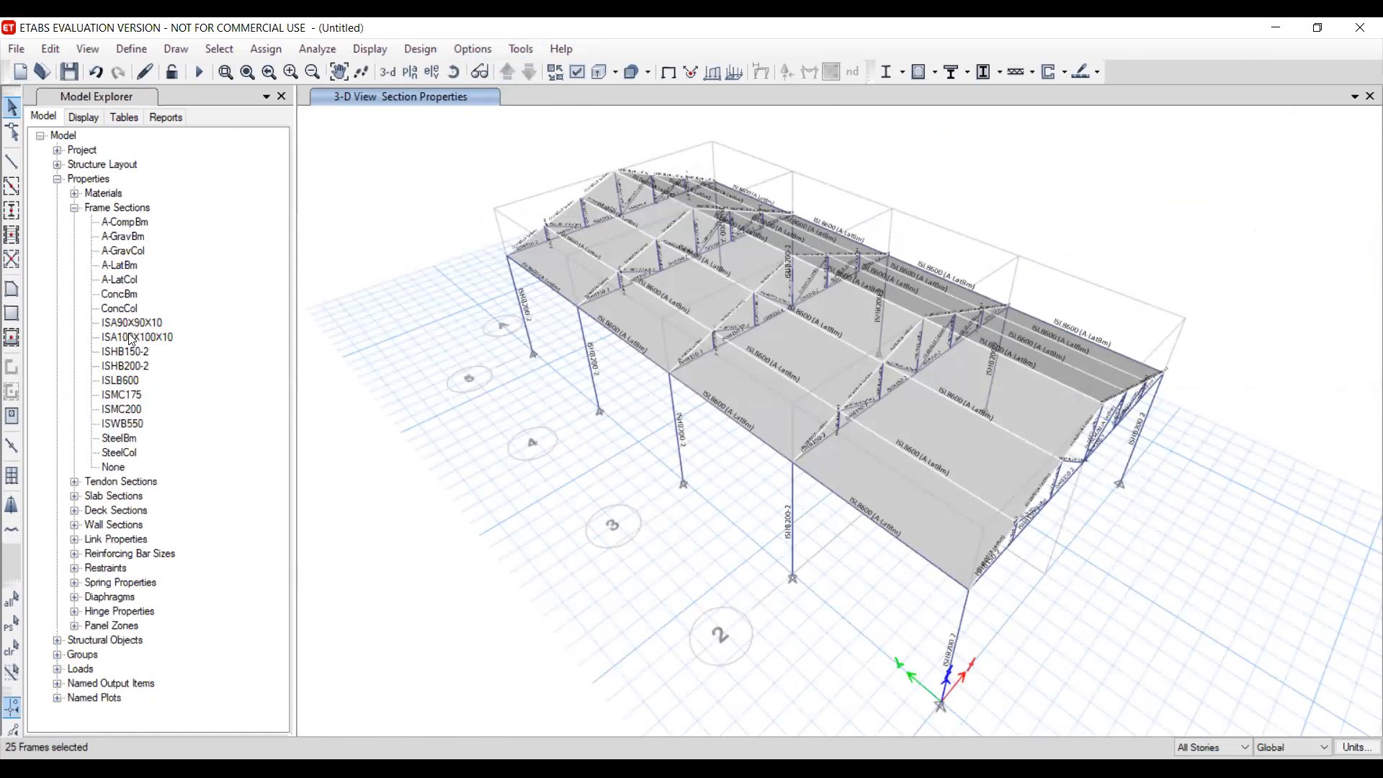
pyautogui.keyDown('ctrl'); pyautogui.moveTo(691, 527); pyautogui.dragTo(142, 337, button='middle'); pyautogui.keyUp('ctrl')
pyautogui.moveTo(142, 337); pyautogui.dragTo(566, 528)
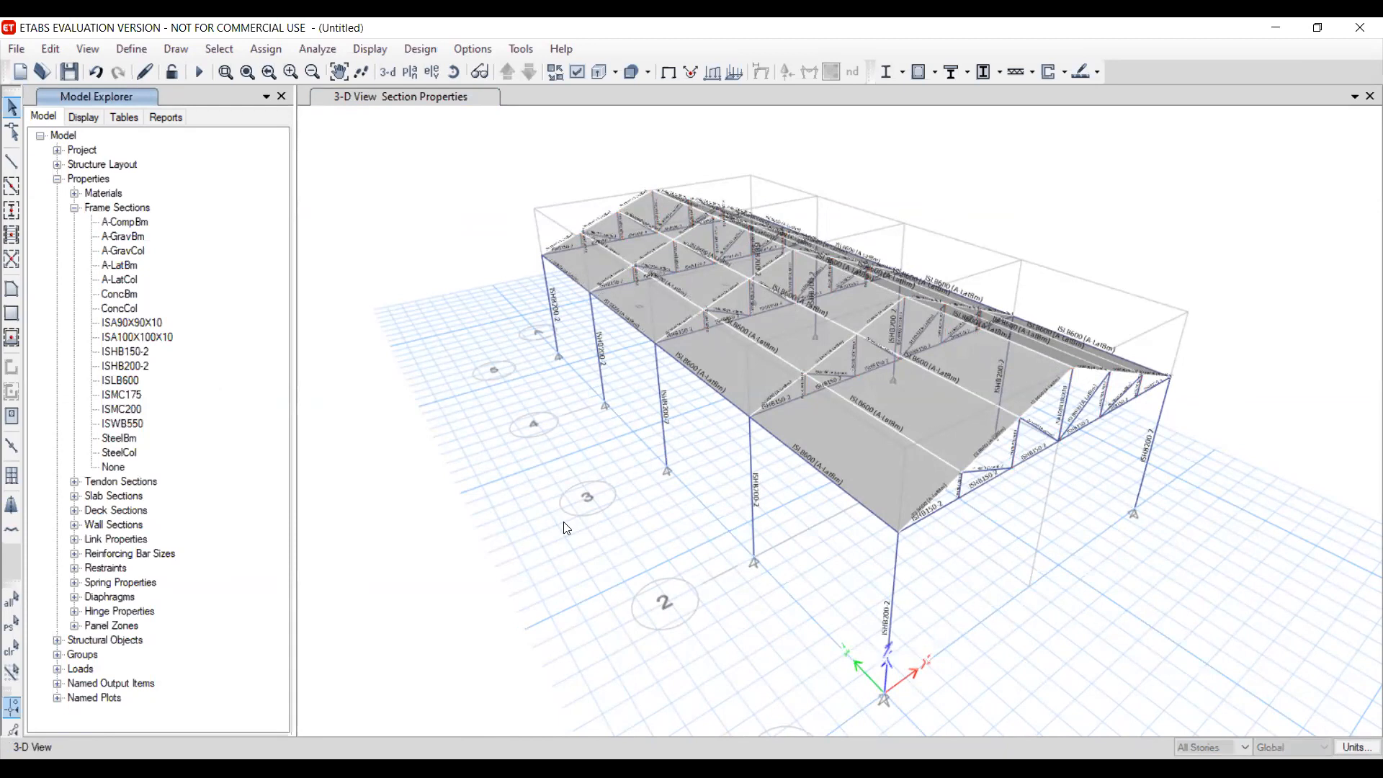
# Show the elevation view along grid line 1
pyautogui.click(404, 95)
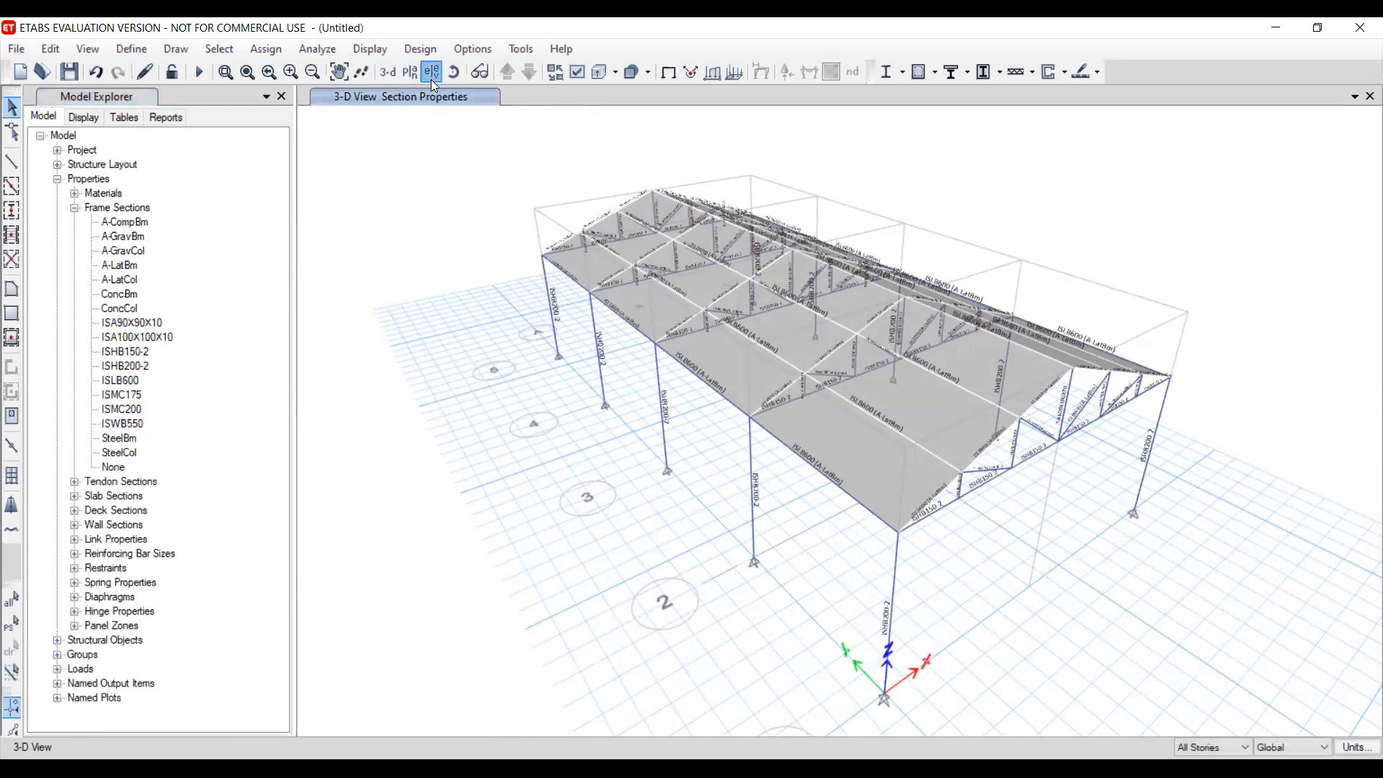
pyautogui.hotkey('ctrl', 'shift', 'e')
pyautogui.click(549, 331)
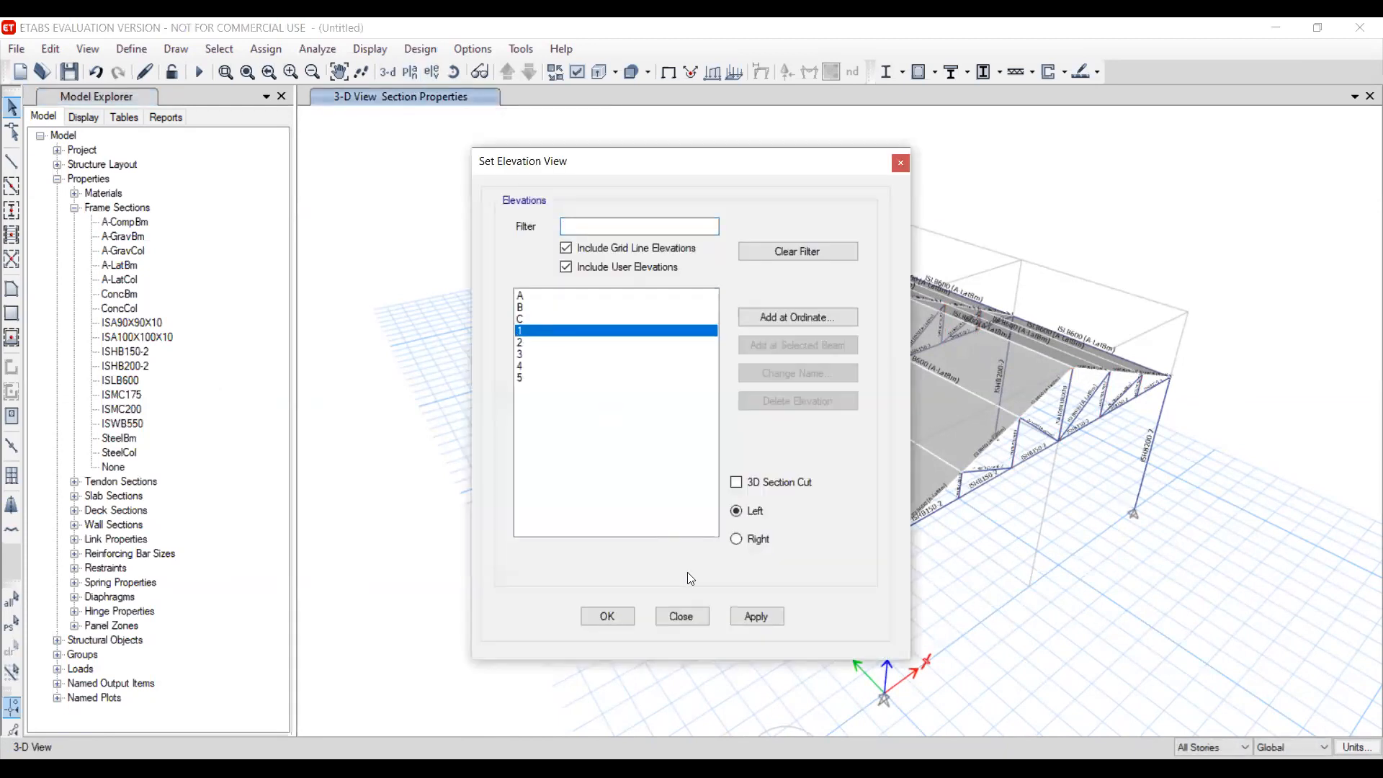
pyautogui.click(605, 616)
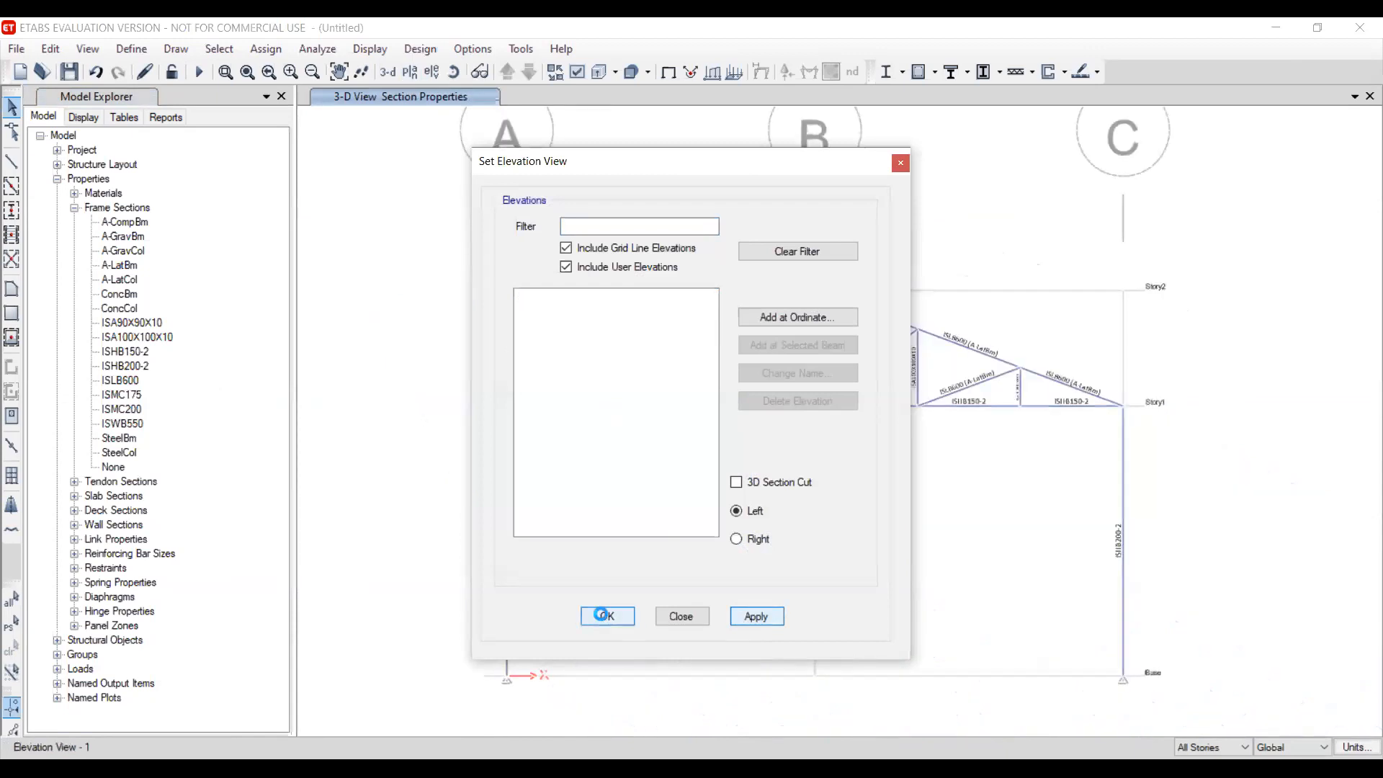
# Select the four diagonal web members of the elevation 1 roof truss
pyautogui.scroll(3, 721, 379)
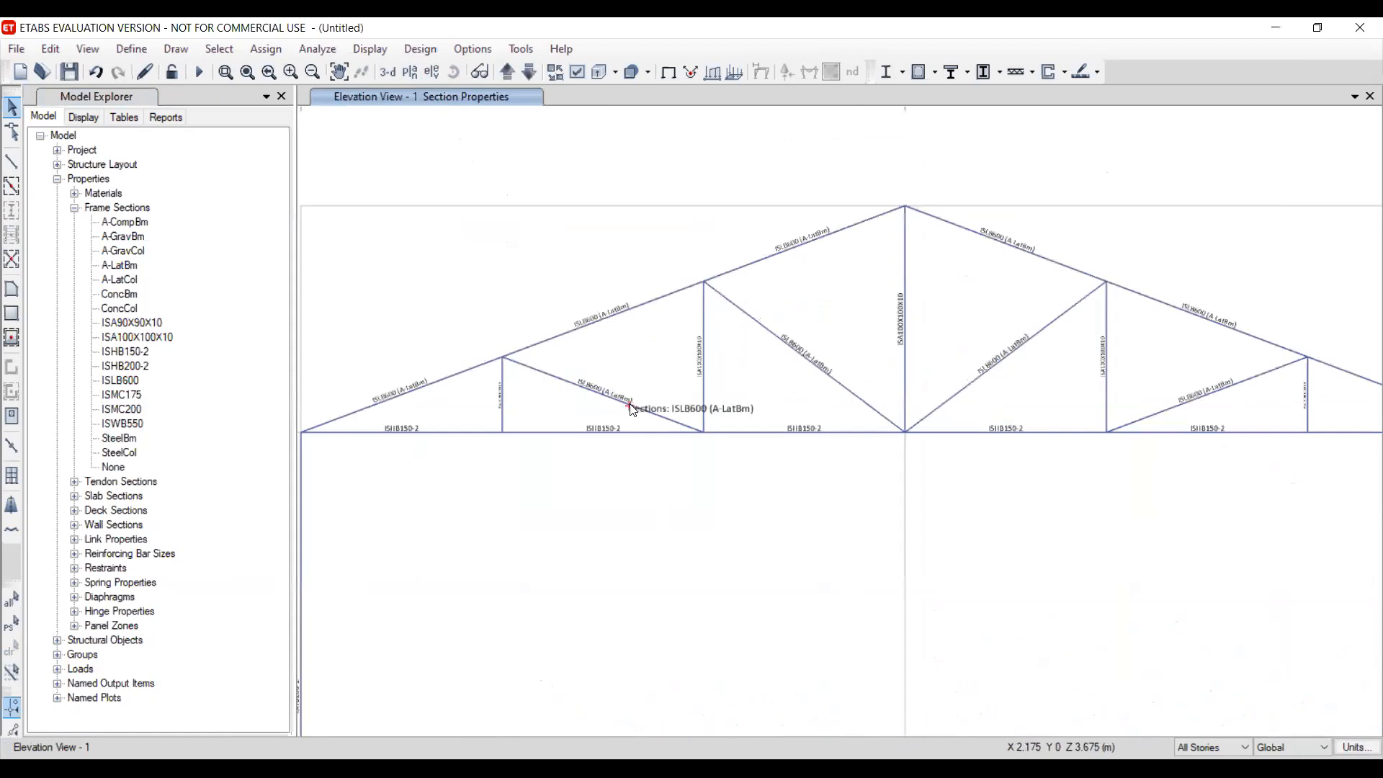
pyautogui.scroll(-4, 644, 394)
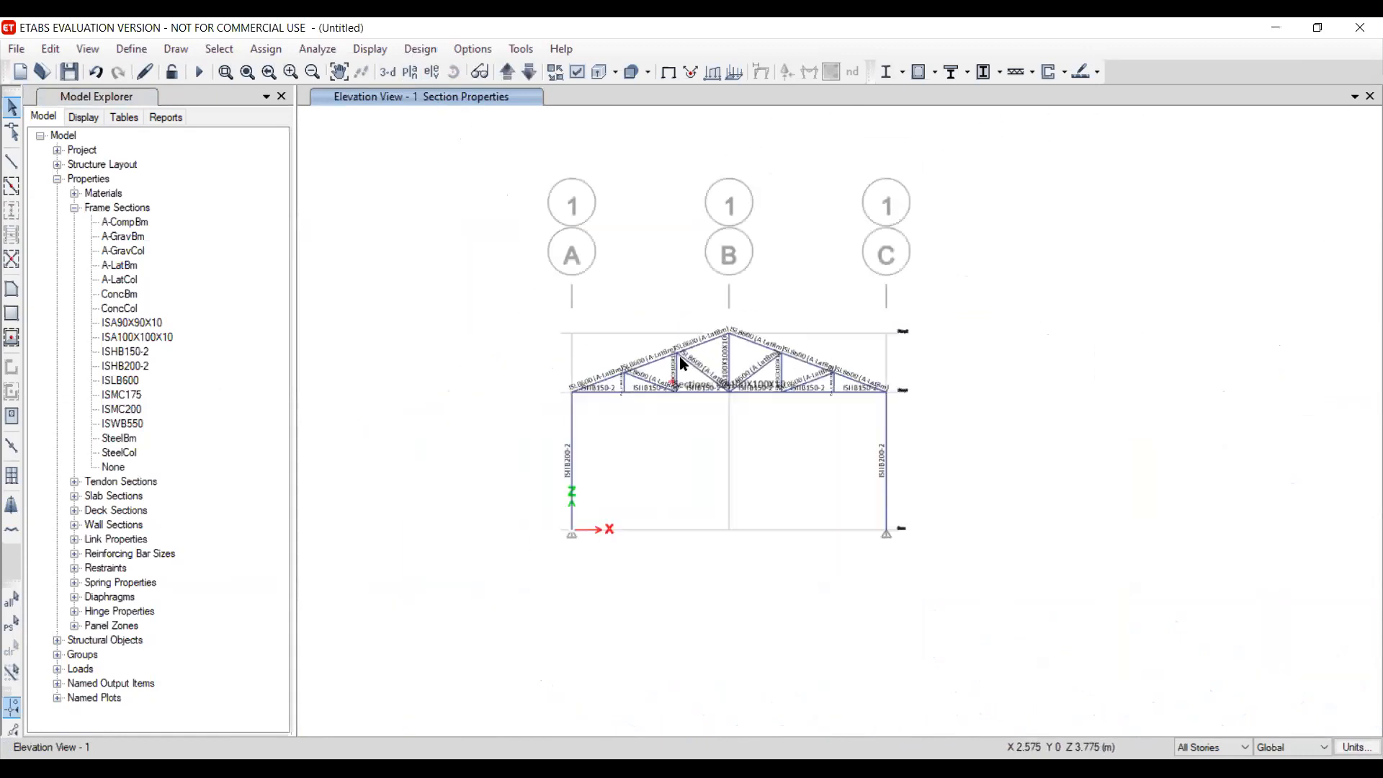
pyautogui.scroll(5, 667, 405)
pyautogui.click(662, 309)
pyautogui.click(831, 268)
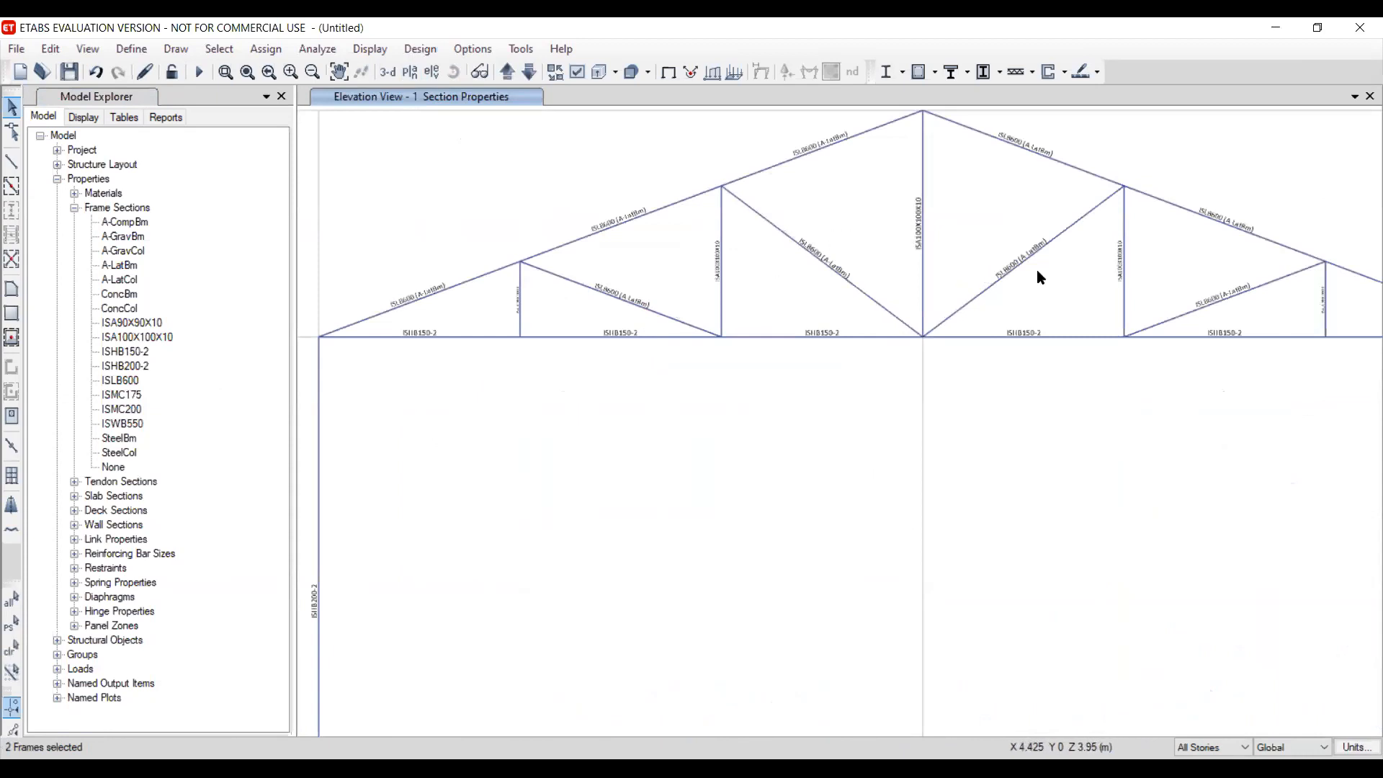
pyautogui.click(1020, 263)
pyautogui.scroll(-3, 961, 261)
pyautogui.scroll(3, 1121, 290)
pyautogui.click(1095, 264)
pyautogui.scroll(-3, 941, 422)
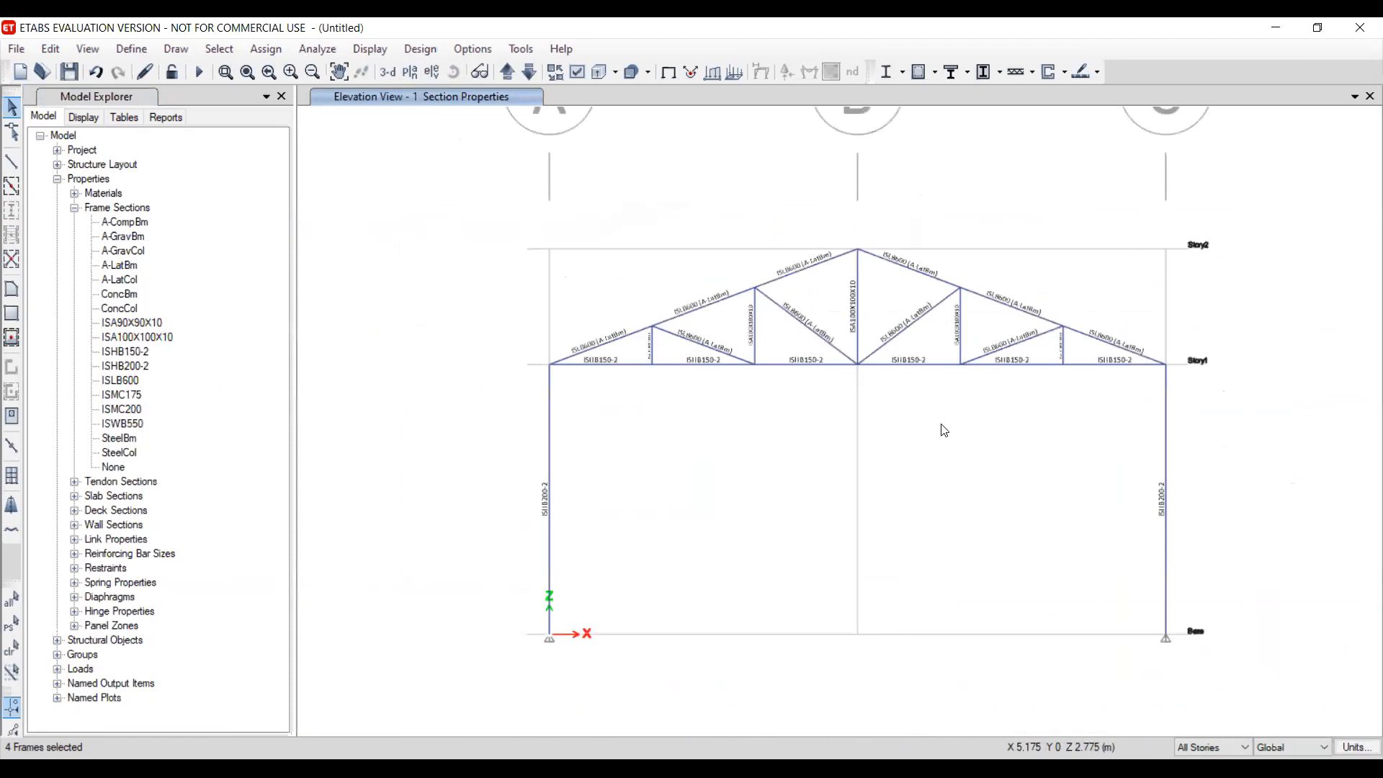
pyautogui.scroll(-3, 815, 471)
# Add the four diagonal web members of the elevation 2 roof truss to the selection
pyautogui.click(510, 72)
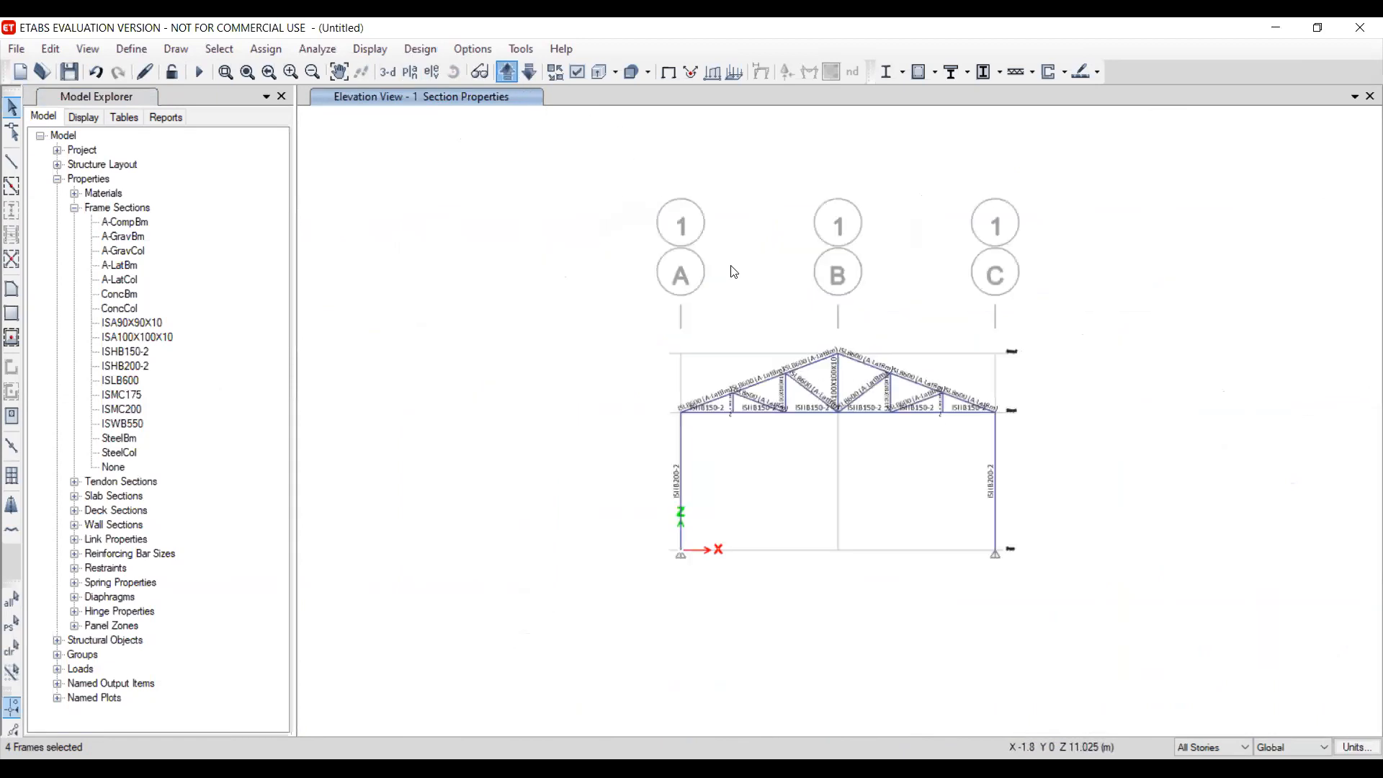
pyautogui.scroll(5, 743, 407)
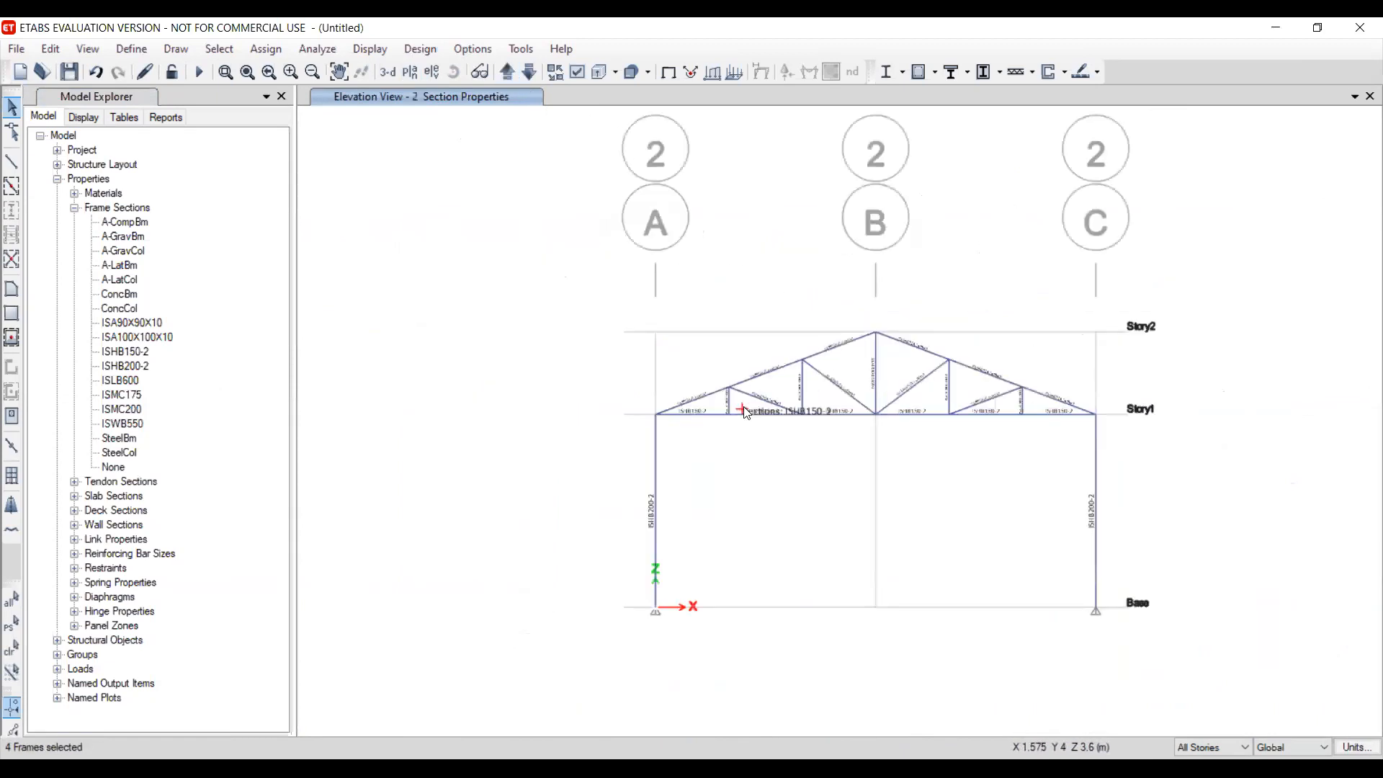
pyautogui.scroll(-5, 776, 379)
pyautogui.scroll(6, 917, 376)
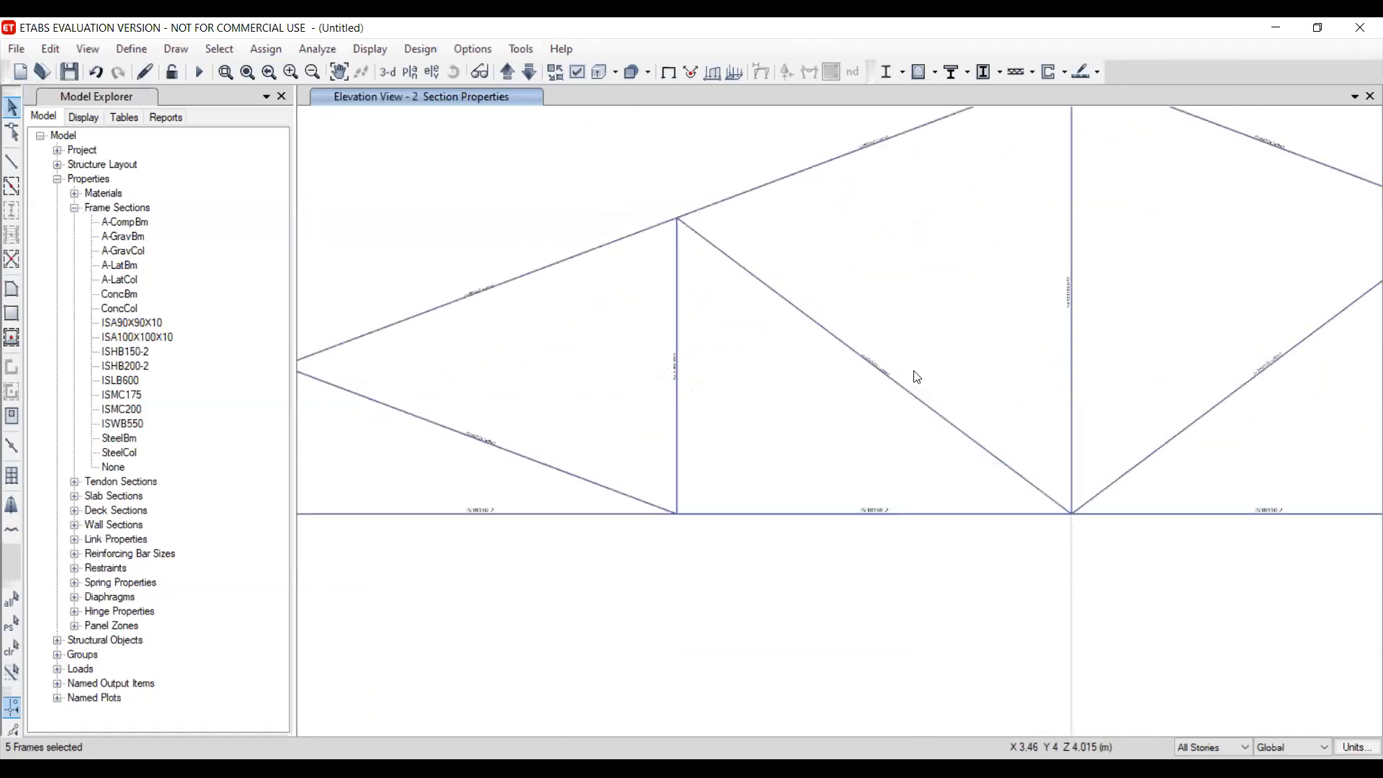
pyautogui.click(843, 343)
pyautogui.scroll(-4, 804, 361)
pyautogui.scroll(4, 944, 388)
pyautogui.click(893, 331)
pyautogui.scroll(-1, 887, 372)
pyautogui.scroll(-4, 893, 385)
pyautogui.scroll(3, 981, 399)
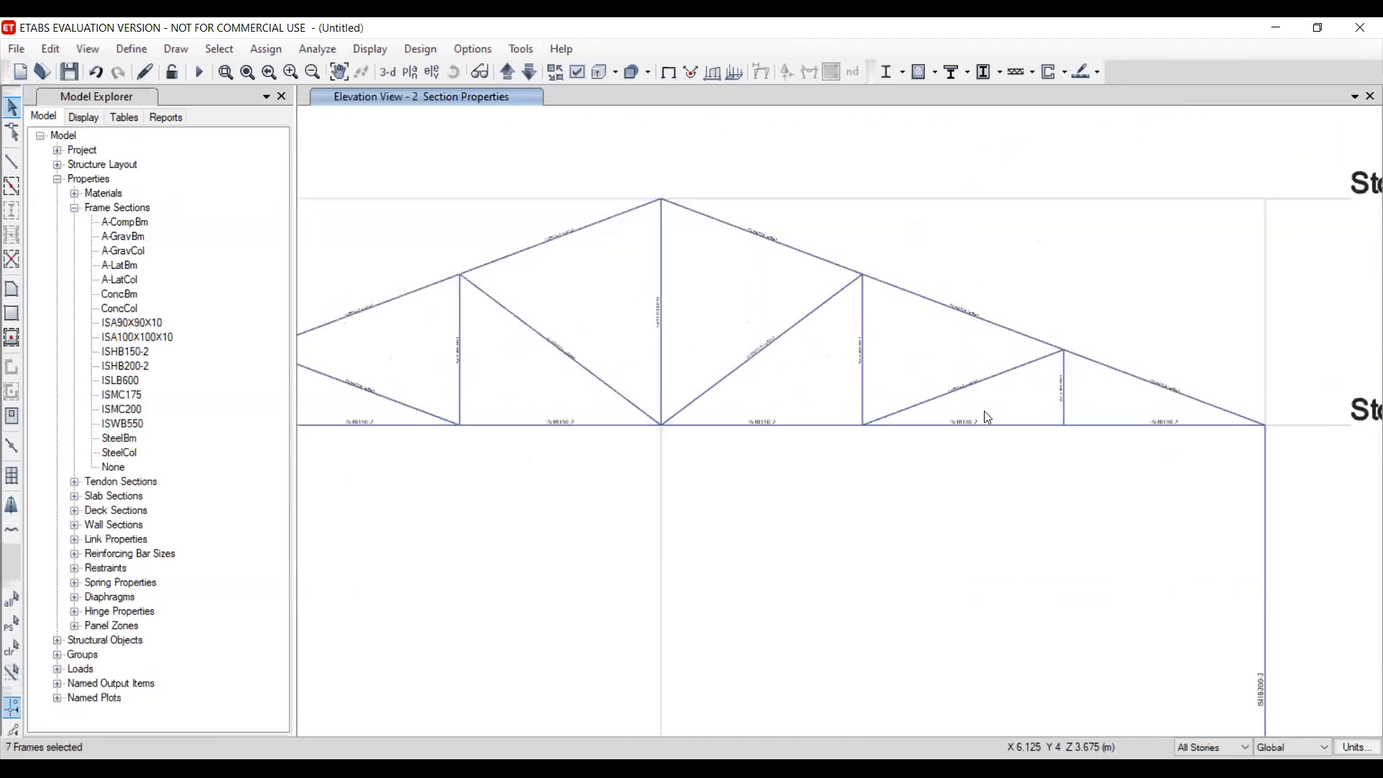
pyautogui.scroll(-4, 1010, 435)
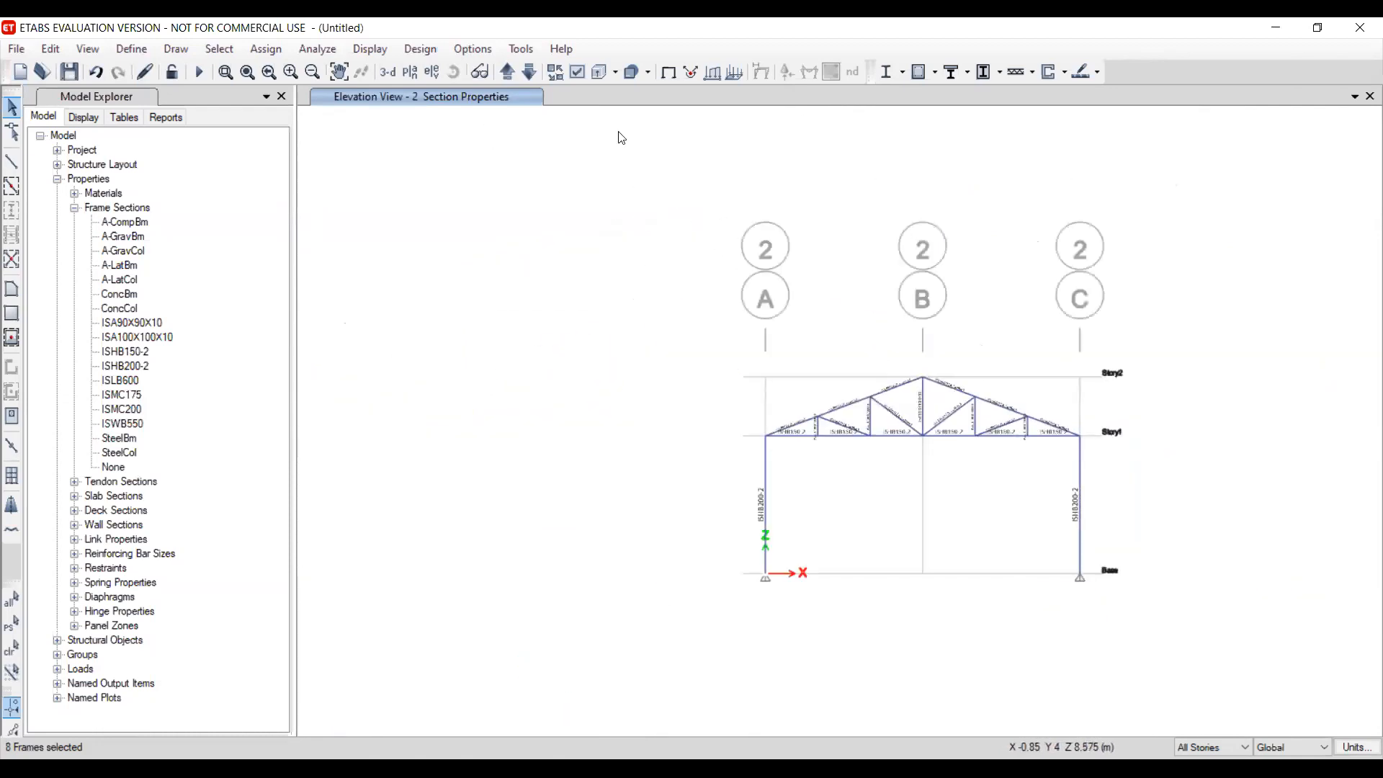
# Add the four diagonal web members of the elevation 3 roof truss to the selection
pyautogui.click(508, 75)
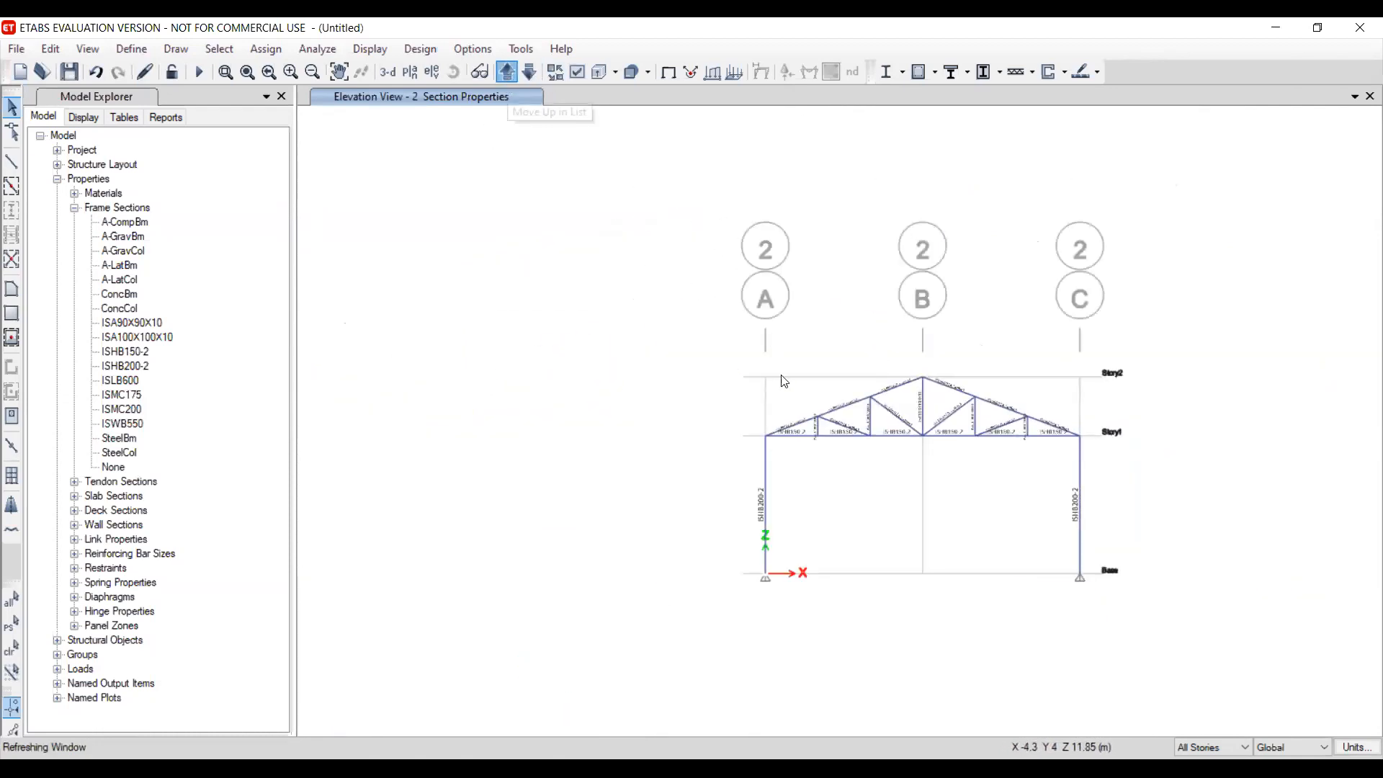
pyautogui.scroll(3, 828, 432)
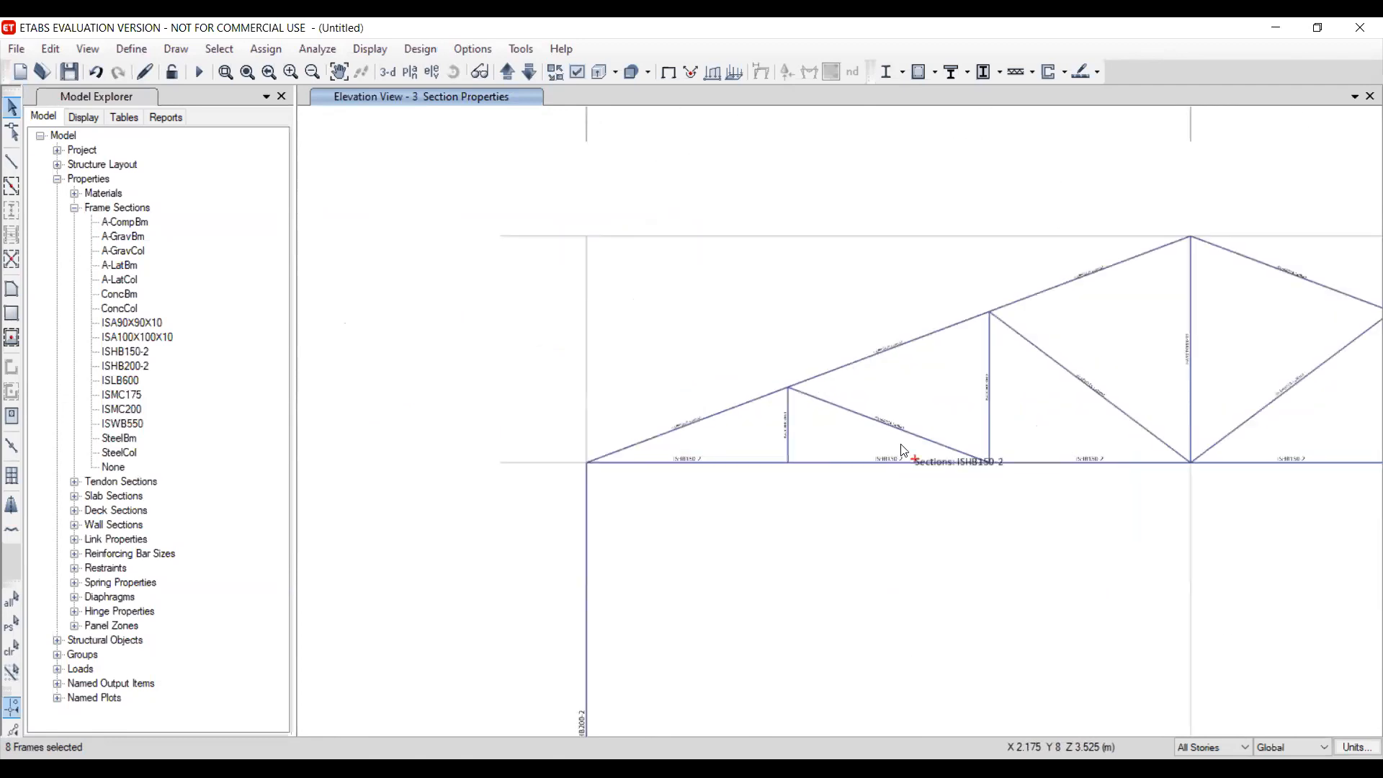
pyautogui.scroll(-3, 877, 450)
pyautogui.scroll(5, 857, 449)
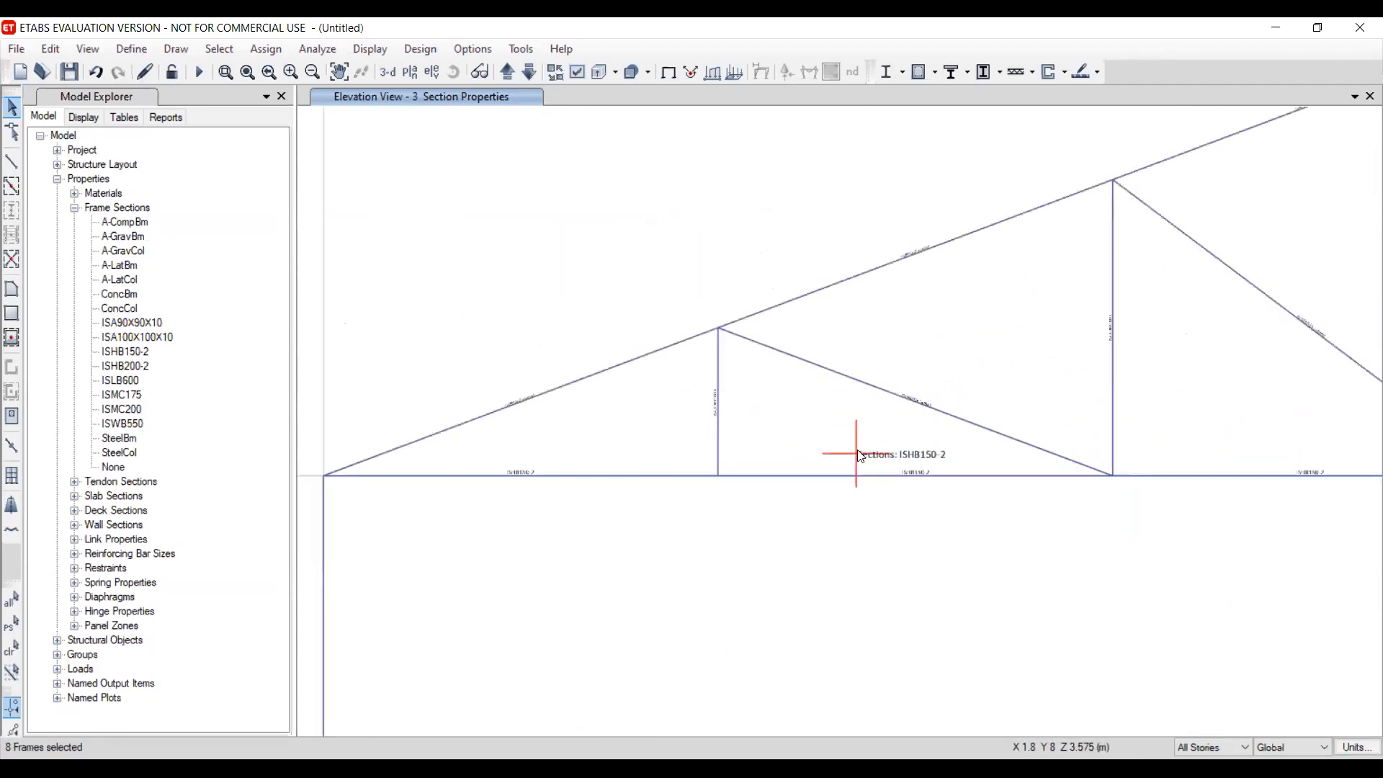
pyautogui.scroll(-2, 774, 371)
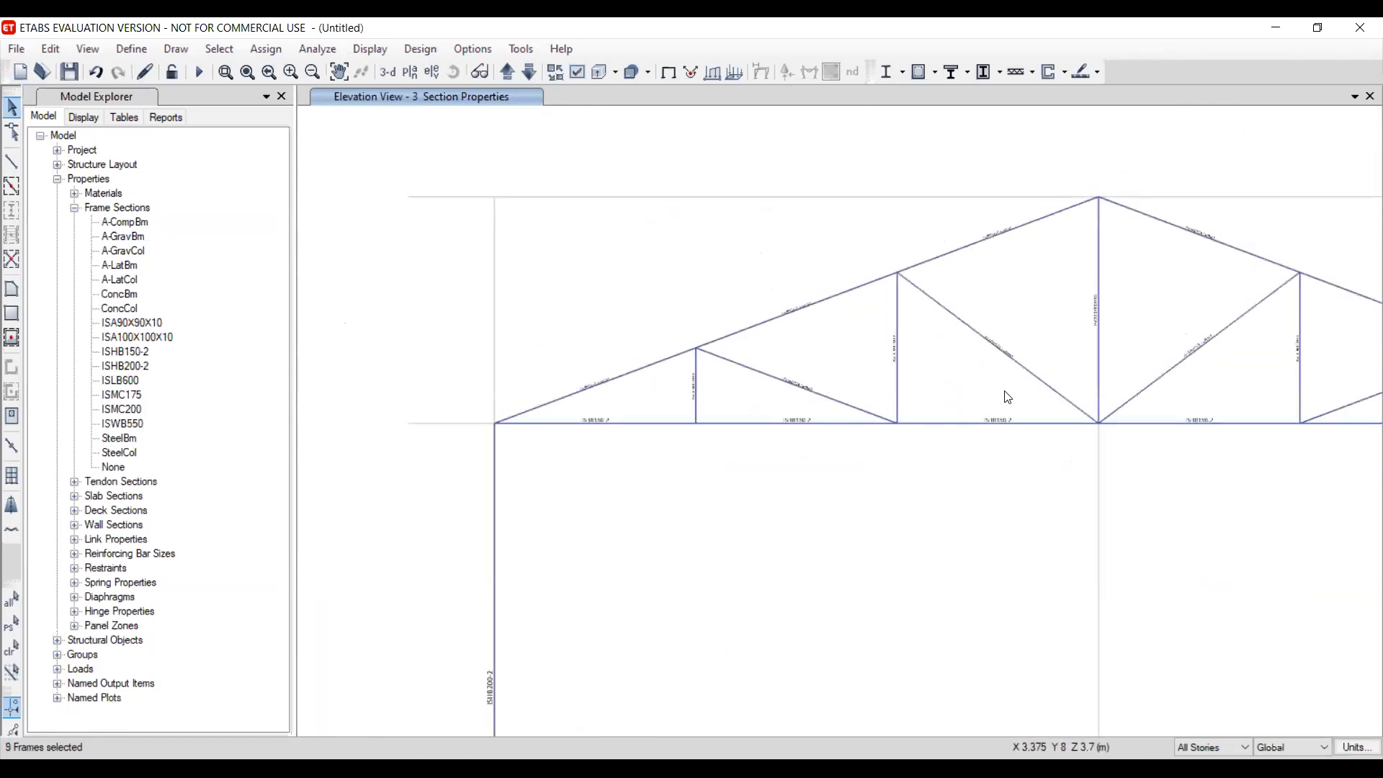
pyautogui.moveTo(974, 300); pyautogui.dragTo(973, 299)
pyautogui.moveTo(1021, 375); pyautogui.dragTo(808, 372, button='middle')
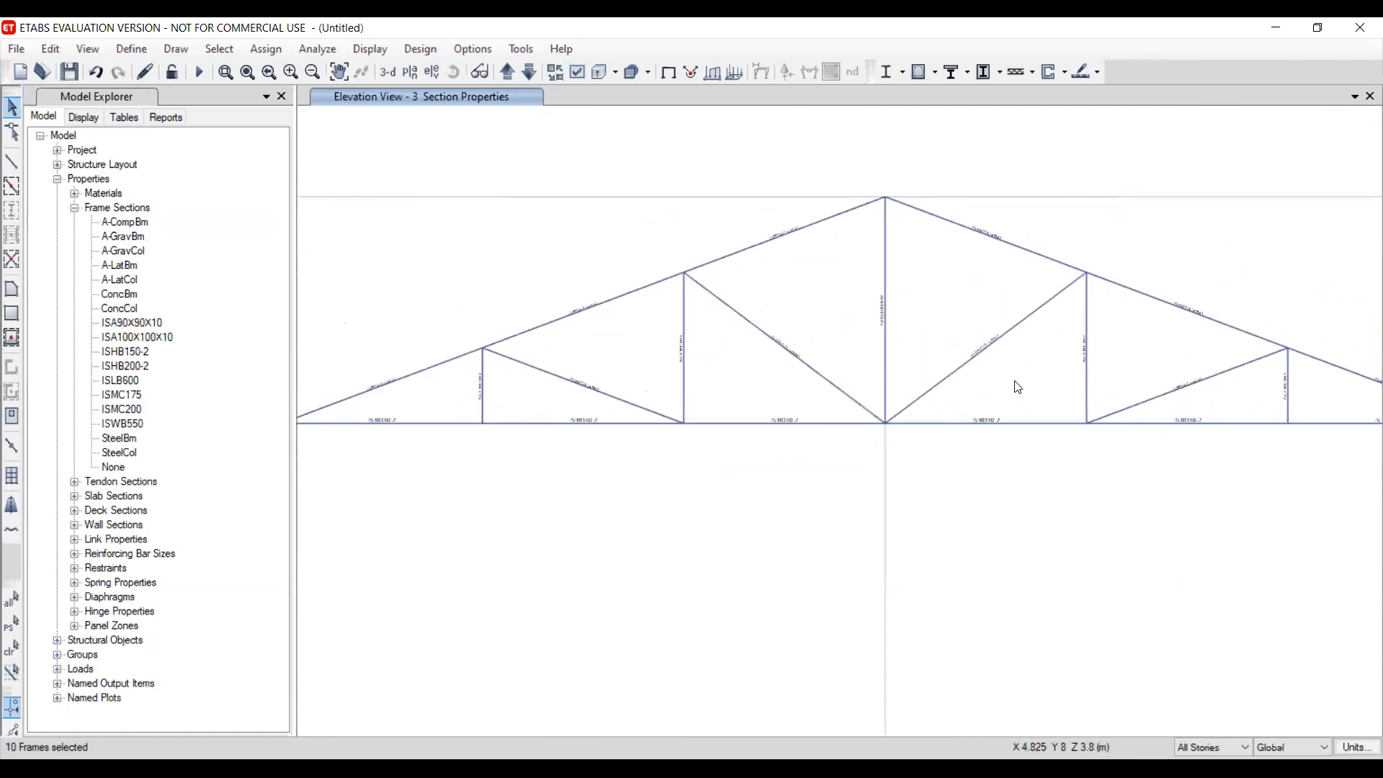
pyautogui.moveTo(917, 314); pyautogui.dragTo(917, 314)
pyautogui.scroll(-3, 917, 314)
pyautogui.scroll(5, 1142, 401)
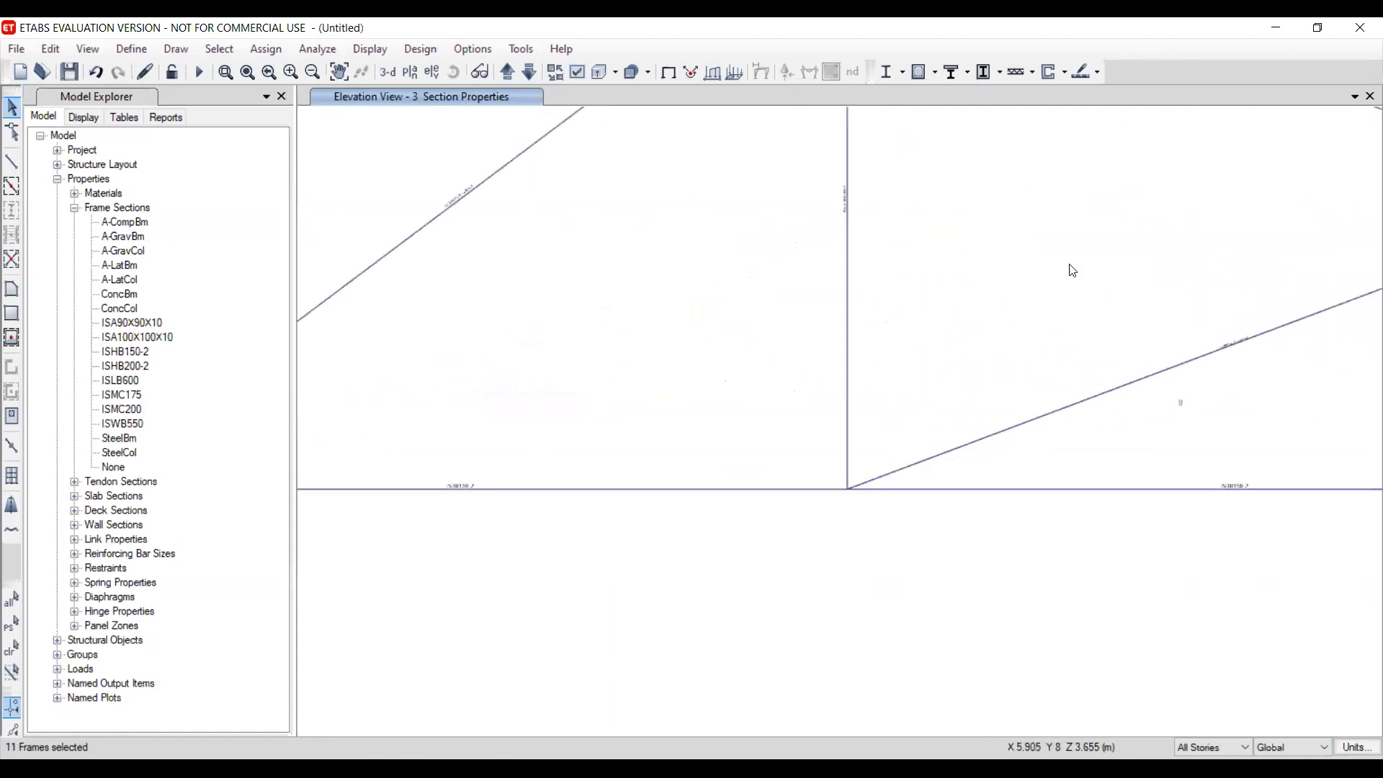
pyautogui.scroll(-4, 1011, 405)
# Add the four diagonal web members of the elevation 4 roof truss to the selection
pyautogui.click(511, 71)
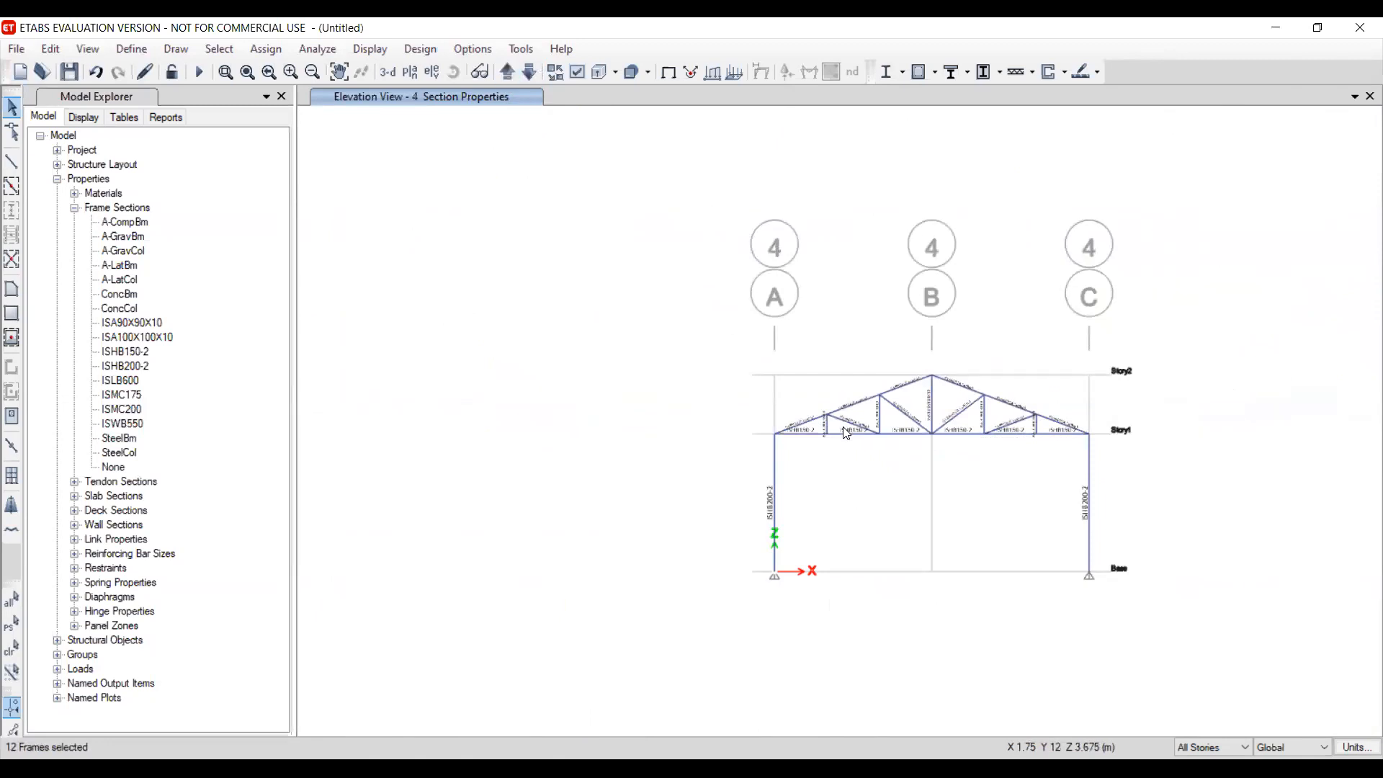
pyautogui.scroll(4, 847, 433)
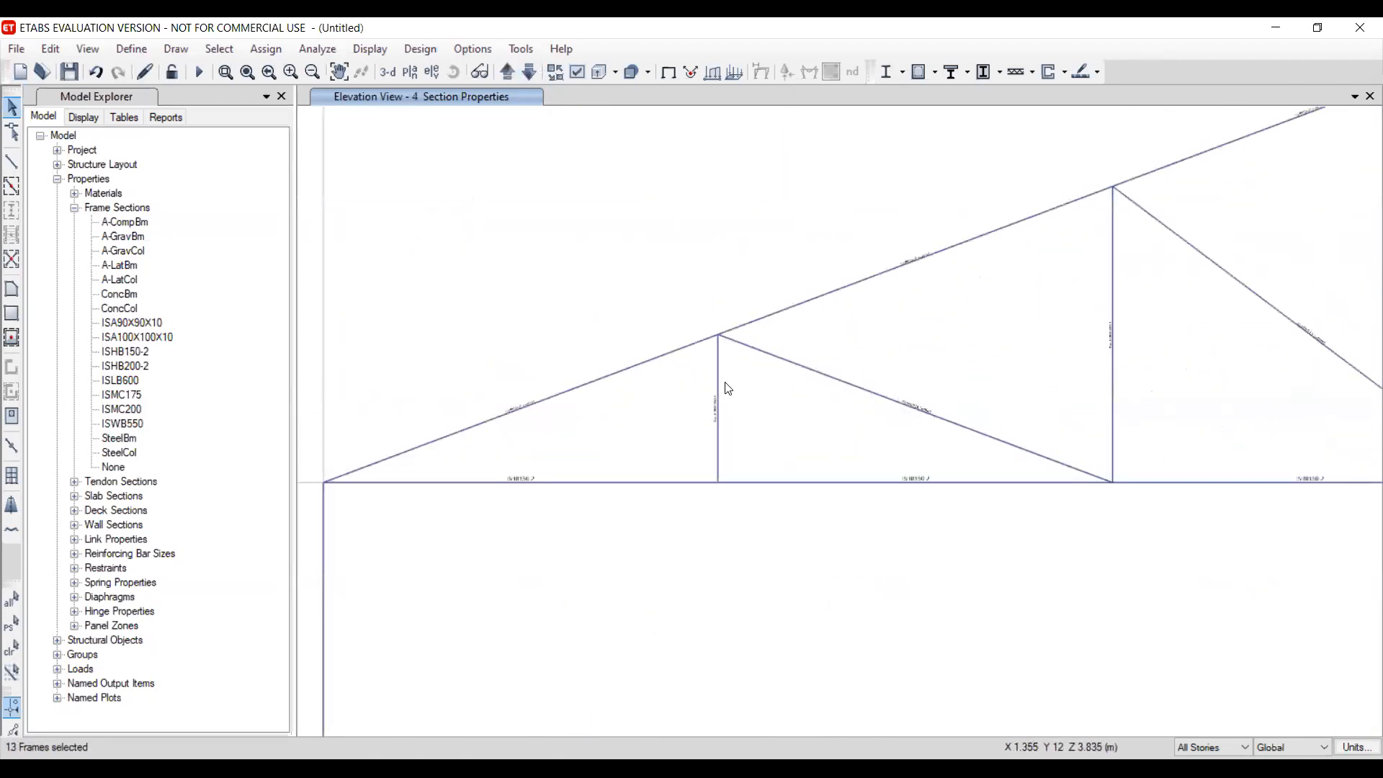
pyautogui.scroll(-3, 829, 400)
pyautogui.scroll(-4, 649, 358)
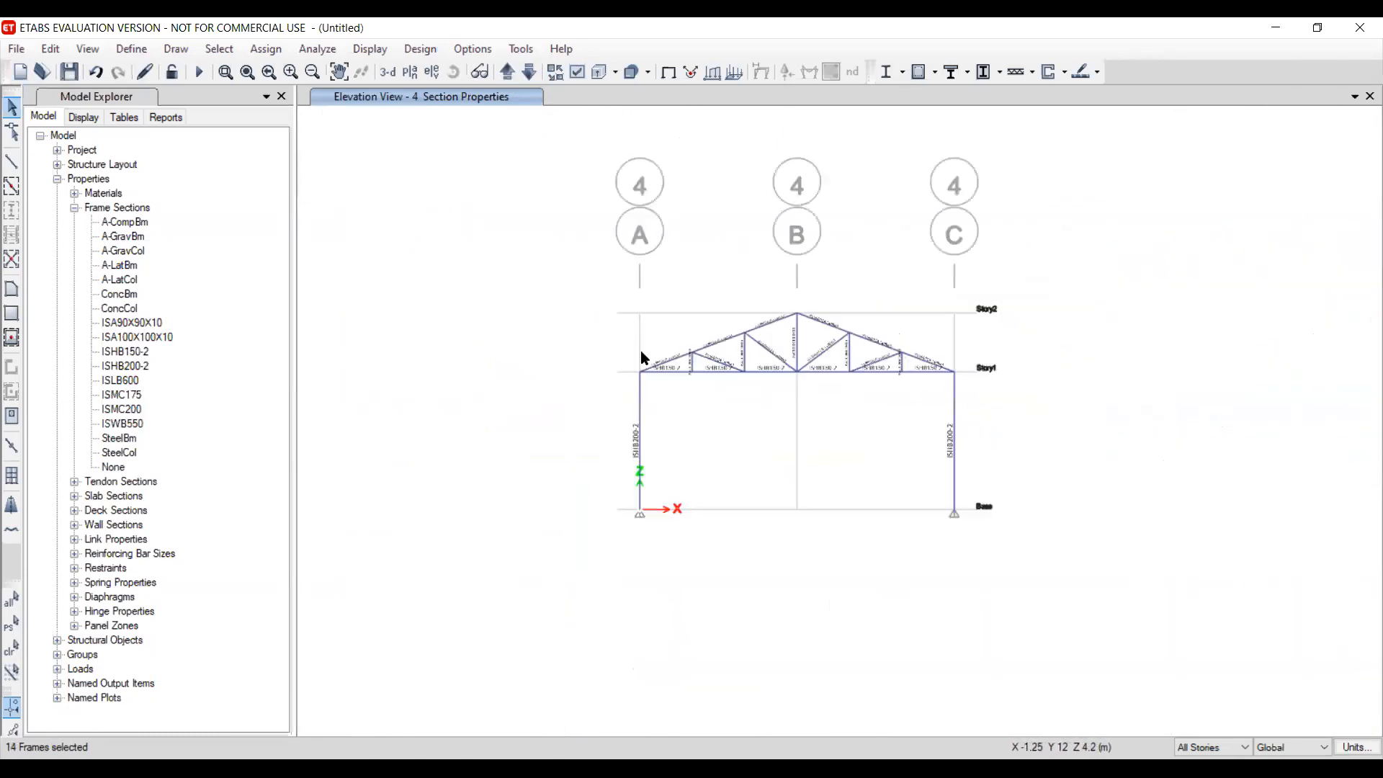
pyautogui.scroll(4, 821, 355)
pyautogui.moveTo(1103, 396); pyautogui.dragTo(1024, 350)
pyautogui.scroll(-5, 984, 420)
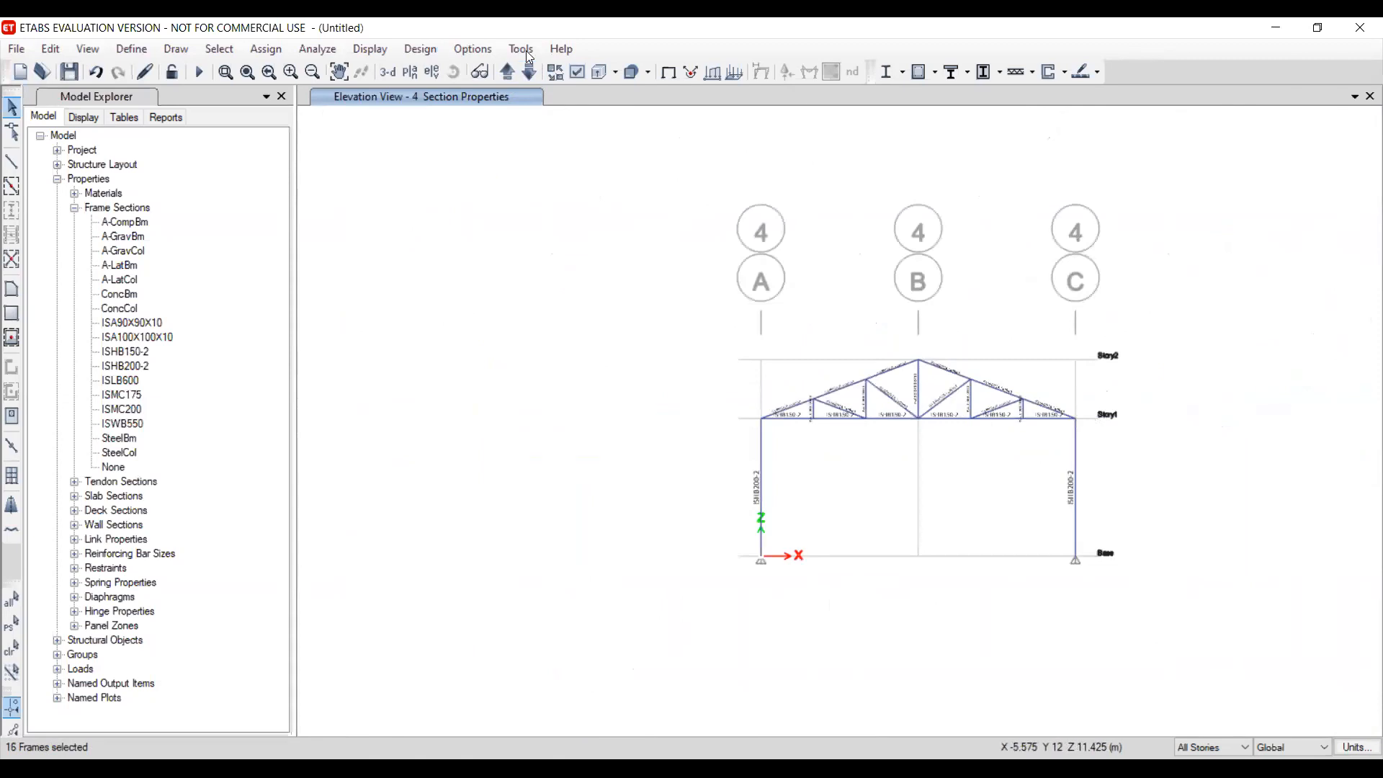
# Add the four diagonal web members of the elevation 5 roof truss to the selection
pyautogui.click(513, 80)
pyautogui.scroll(5, 824, 442)
pyautogui.scroll(-5, 679, 428)
pyautogui.scroll(6, 677, 441)
pyautogui.click(571, 355)
pyautogui.scroll(-2, 643, 402)
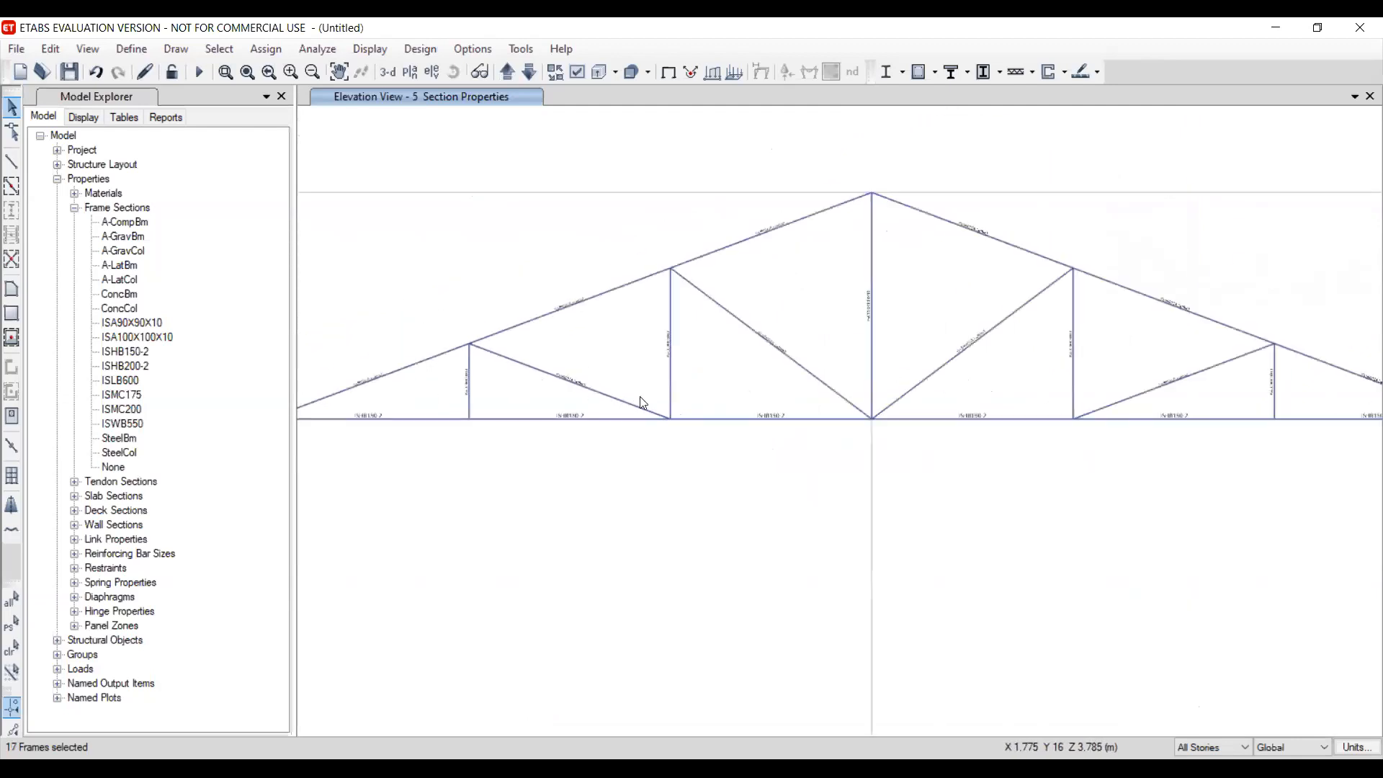
pyautogui.moveTo(799, 389); pyautogui.dragTo(746, 274)
pyautogui.moveTo(1012, 366); pyautogui.dragTo(949, 309)
pyautogui.scroll(-3, 948, 309)
pyautogui.scroll(5, 897, 322)
pyautogui.scroll(-5, 895, 353)
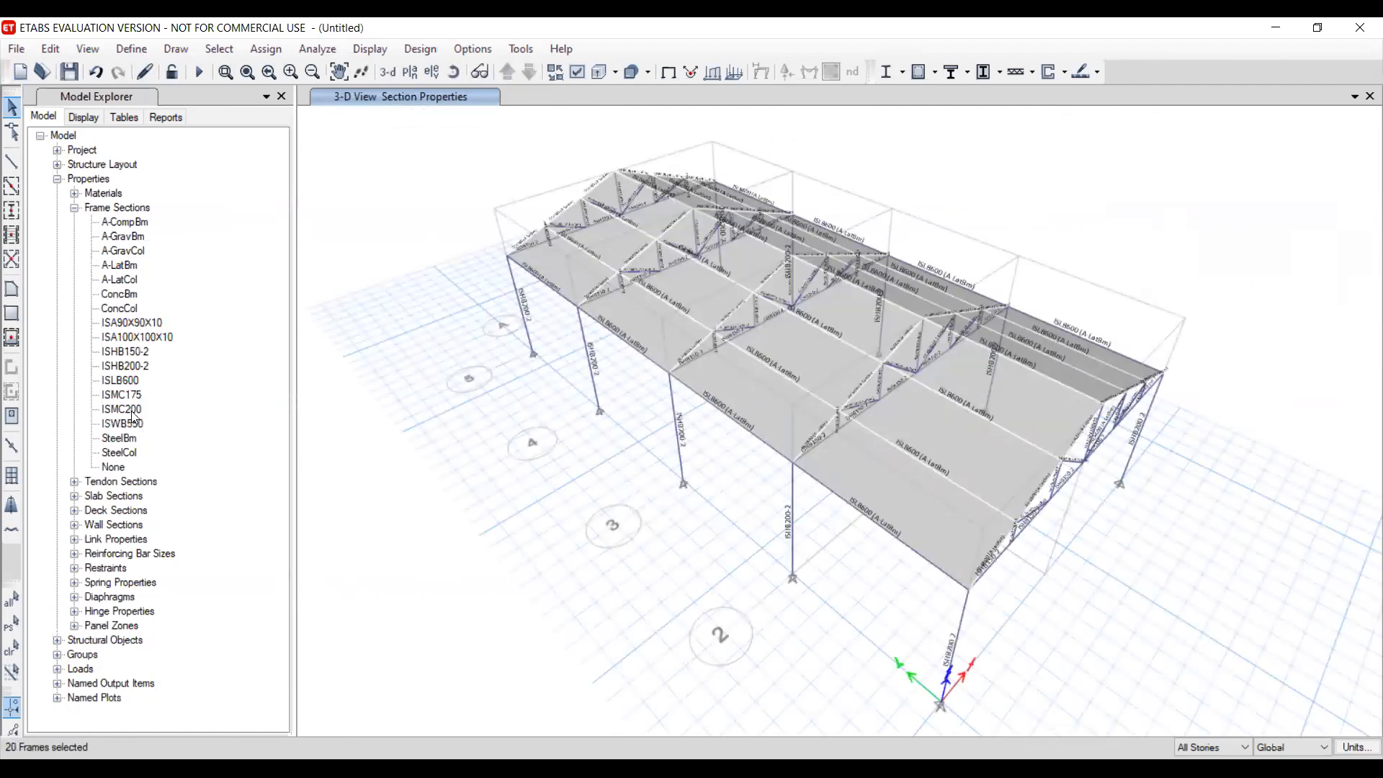
# Assign the ISA90X90X10 section to the selected diagonal web members of all trusses
pyautogui.moveTo(121, 324); pyautogui.dragTo(462, 478)
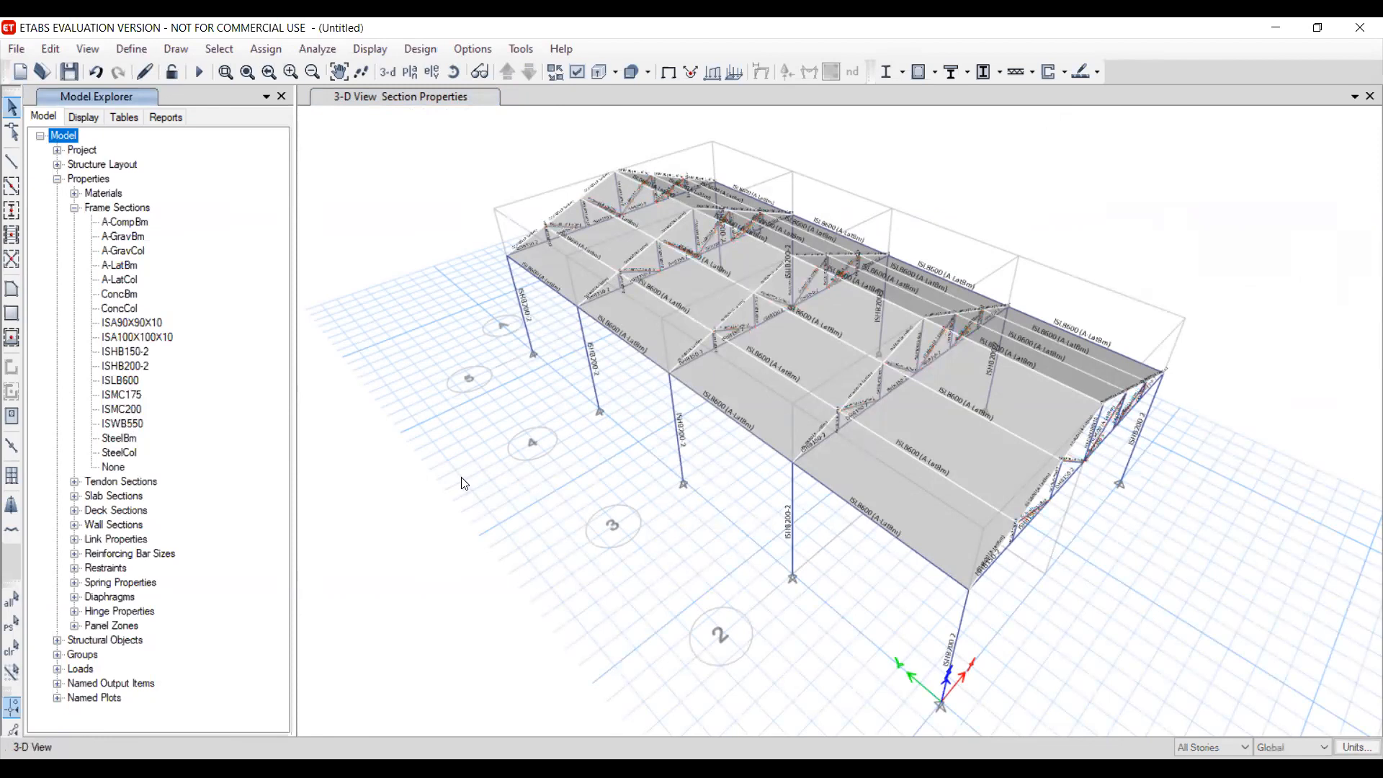
pyautogui.moveTo(1038, 639); pyautogui.dragTo(881, 520, button='middle')
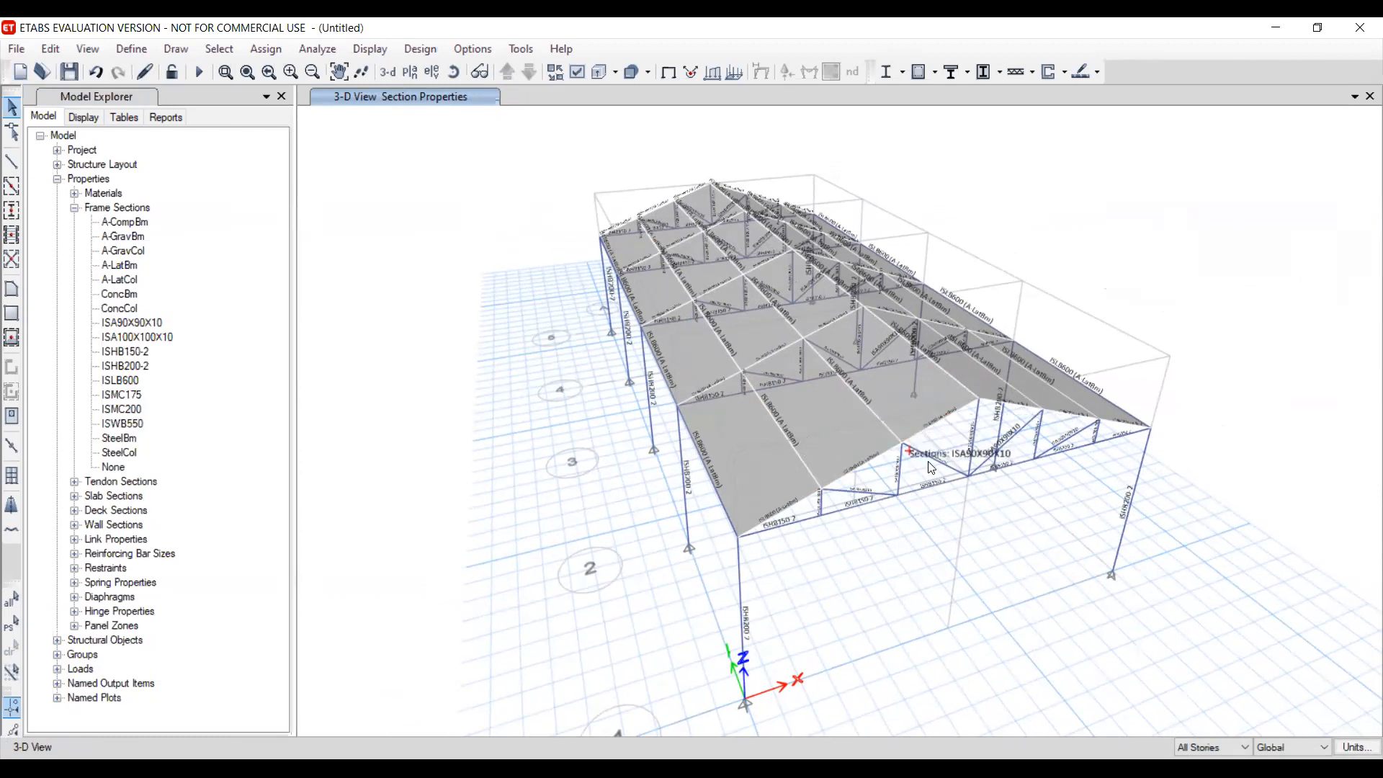
pyautogui.moveTo(814, 466); pyautogui.dragTo(836, 500, button='middle')
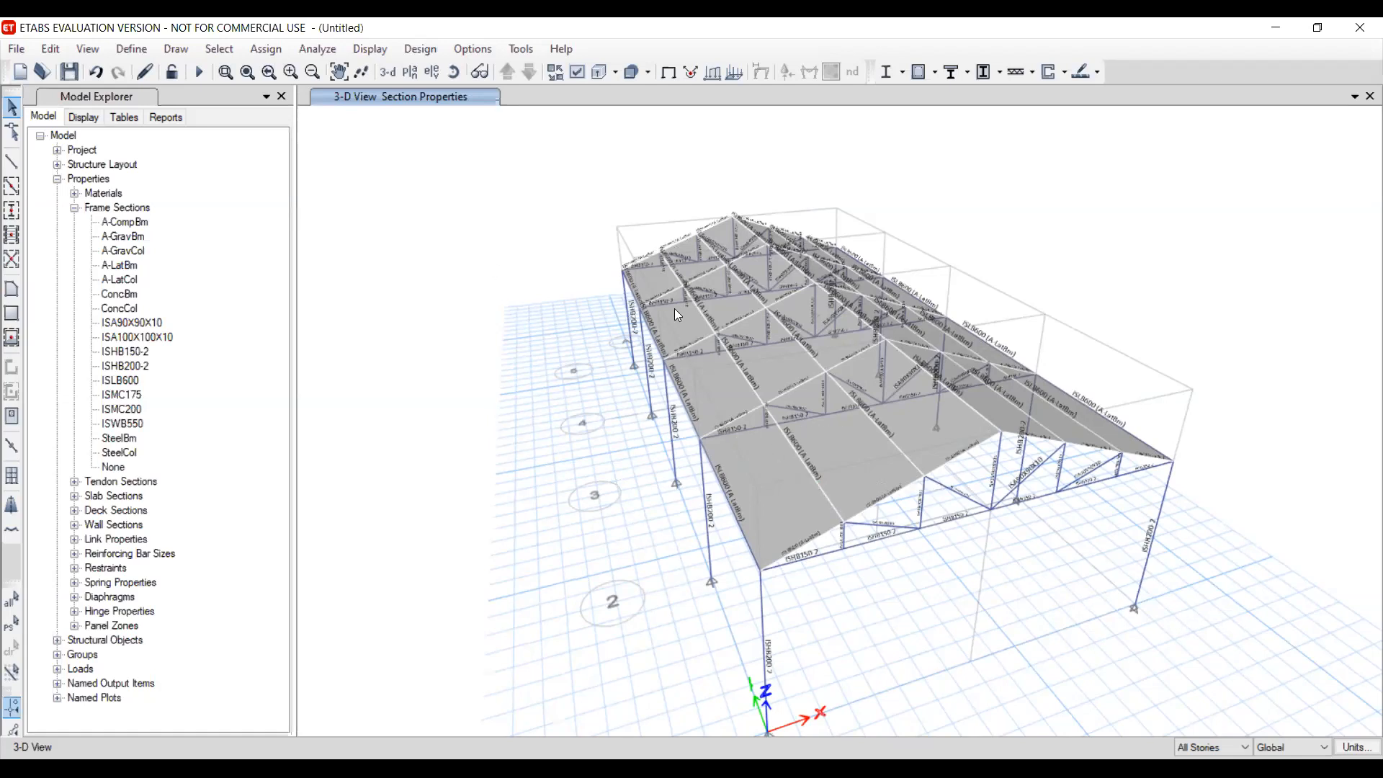
pyautogui.scroll(-3, 810, 400)
pyautogui.scroll(8, 690, 445)
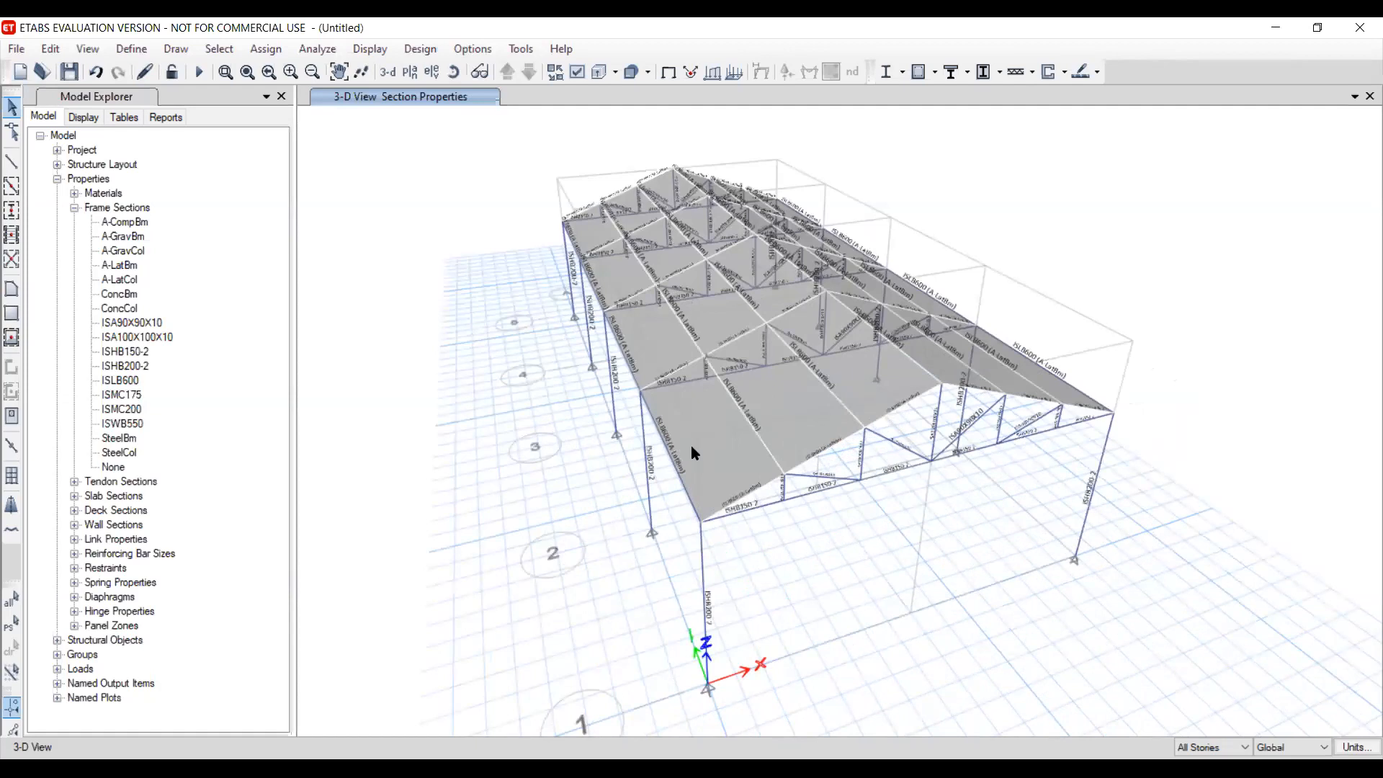
# Select one roof purlin between grid lines 1 and 2, check the purlin layout in the Story2 plan view and return to 3D
pyautogui.click(690, 451)
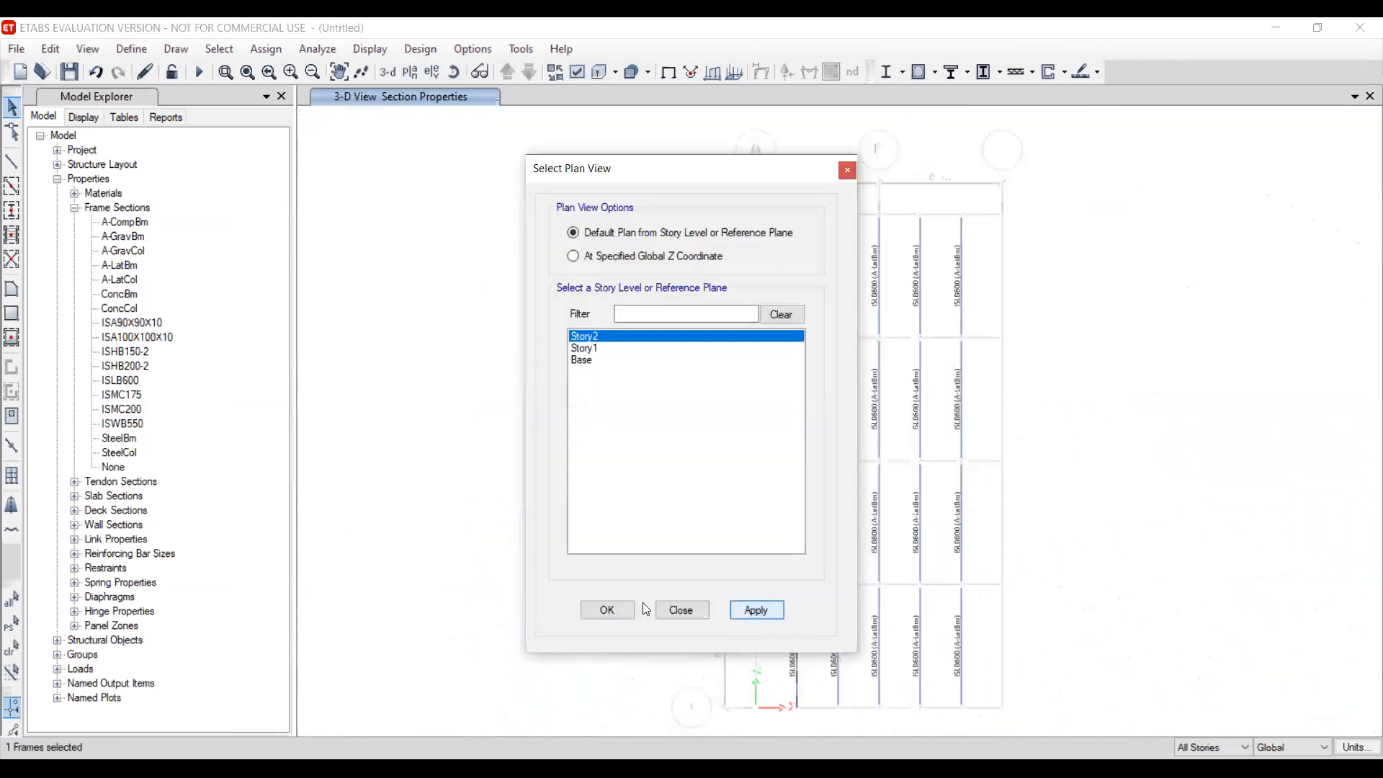
pyautogui.click(608, 611)
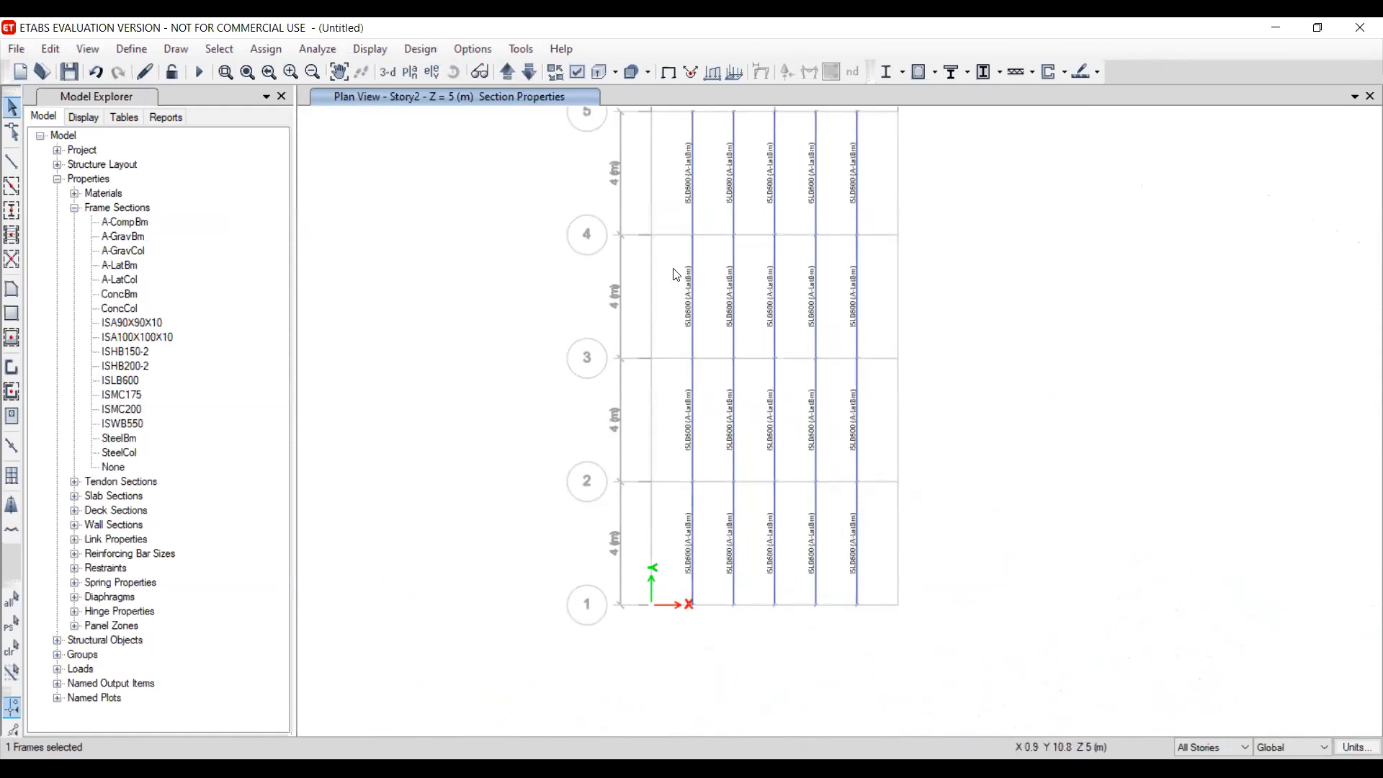
pyautogui.moveTo(667, 140); pyautogui.dragTo(868, 224)
pyautogui.moveTo(721, 215); pyautogui.dragTo(688, 477, button='middle')
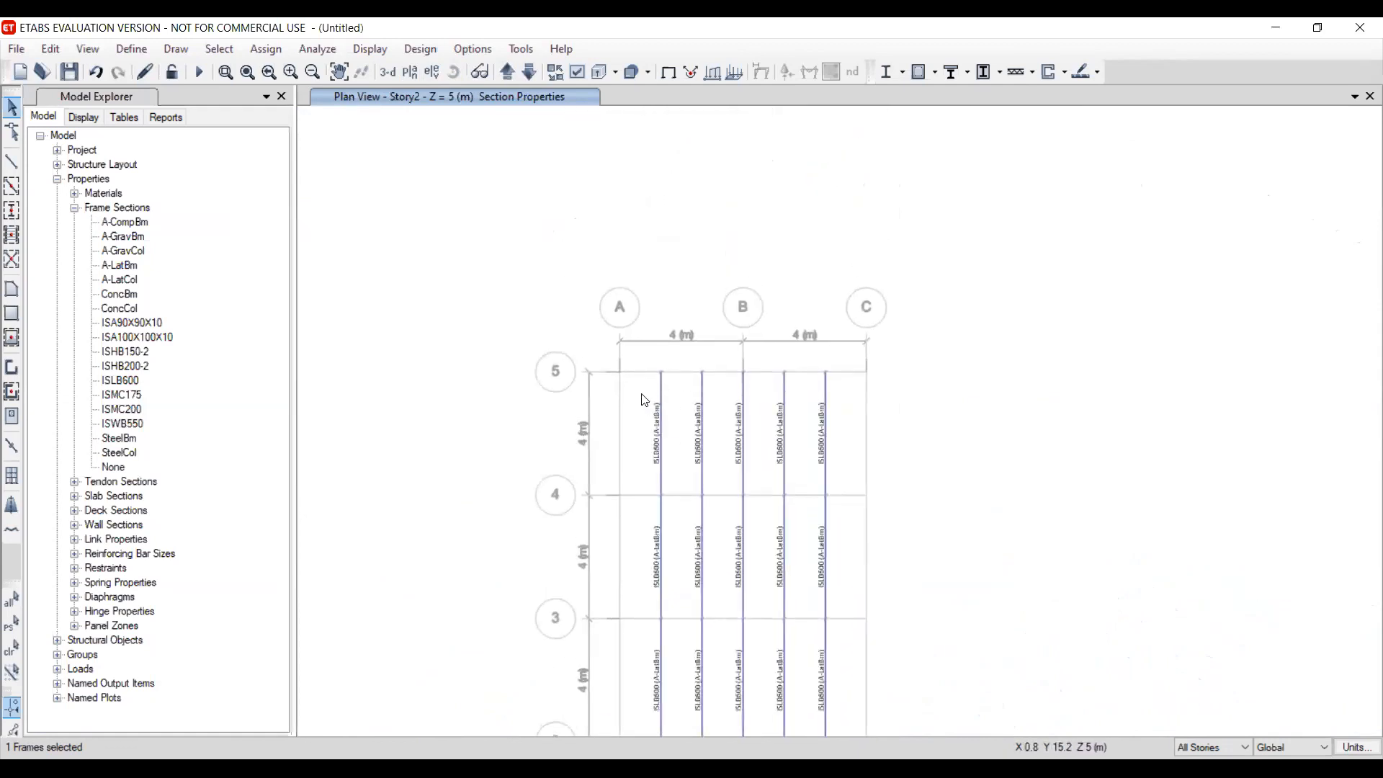
pyautogui.moveTo(819, 494); pyautogui.dragTo(801, 316, button='middle')
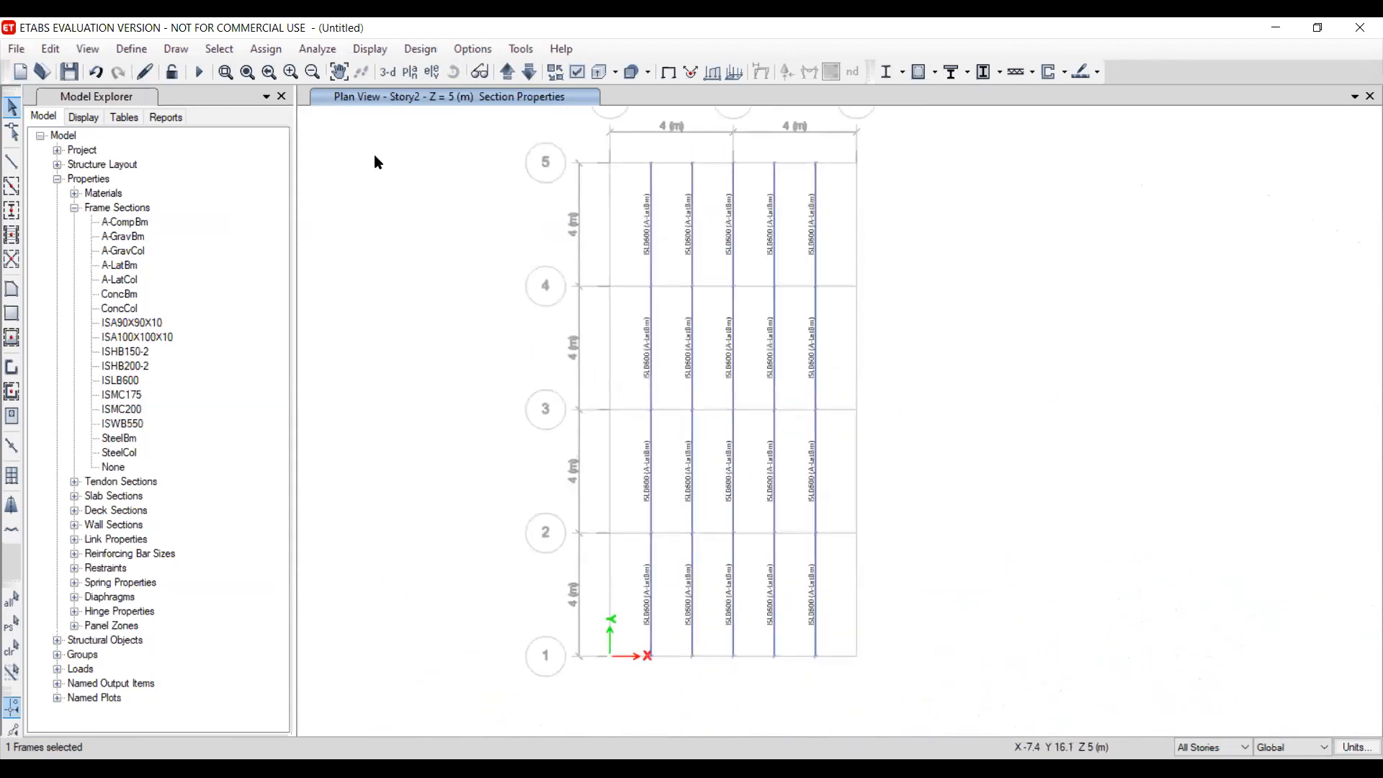
pyautogui.click(388, 72)
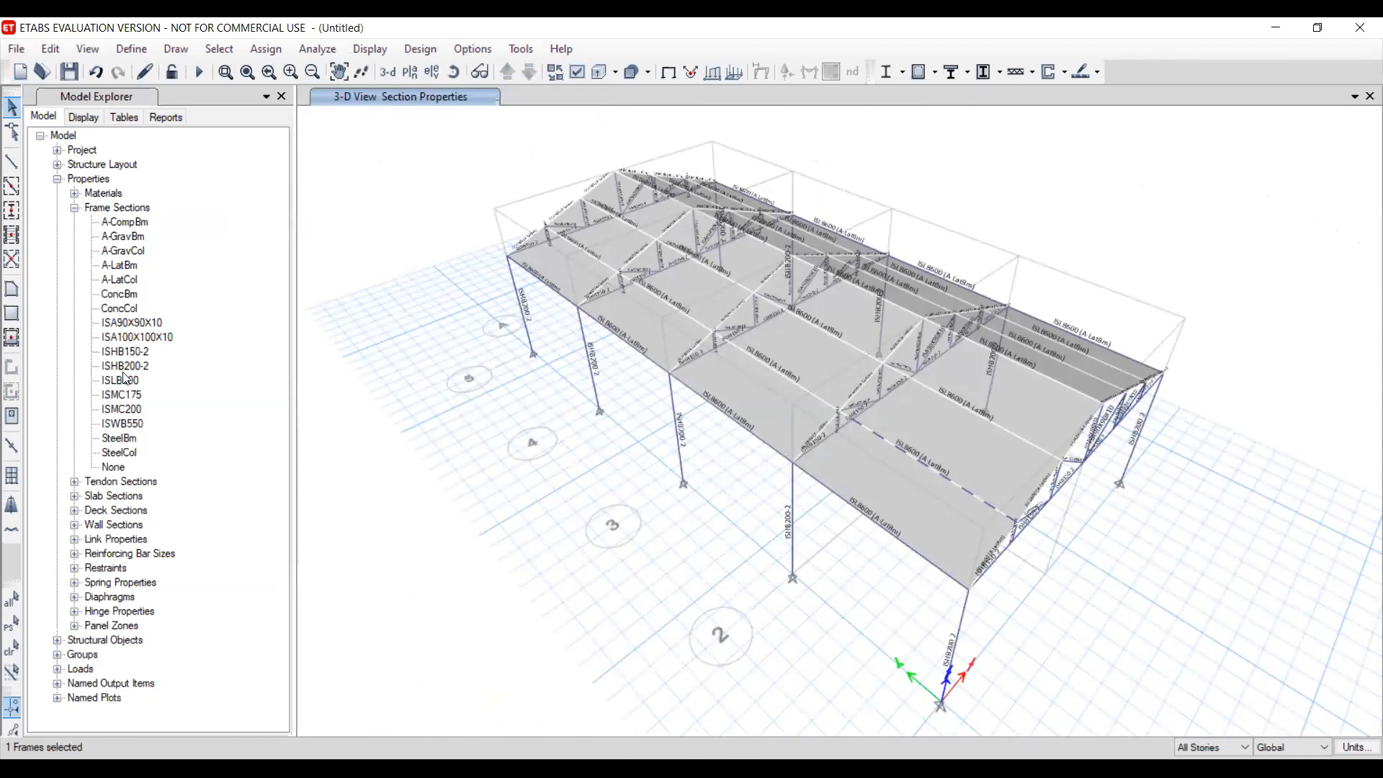
# Add the remaining intermediate purlins on the grid A side roof slope, across all four bays, to the selection
pyautogui.moveTo(120, 366)
pyautogui.mouseDown()
pyautogui.moveTo(414, 460)
pyautogui.moveTo(539, 476)
pyautogui.moveTo(59, 375)
pyautogui.moveTo(109, 358)
pyautogui.mouseUp()
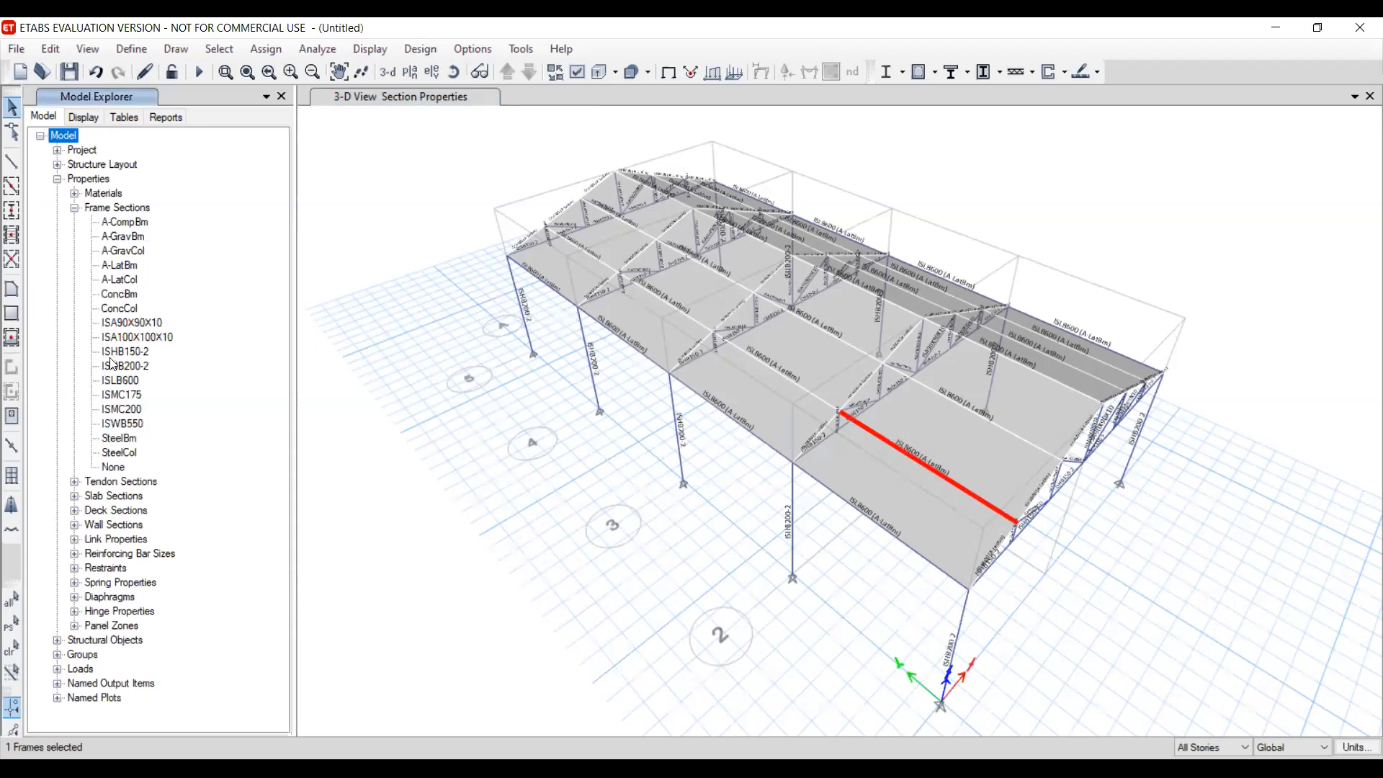
pyautogui.click(990, 421)
pyautogui.click(813, 403)
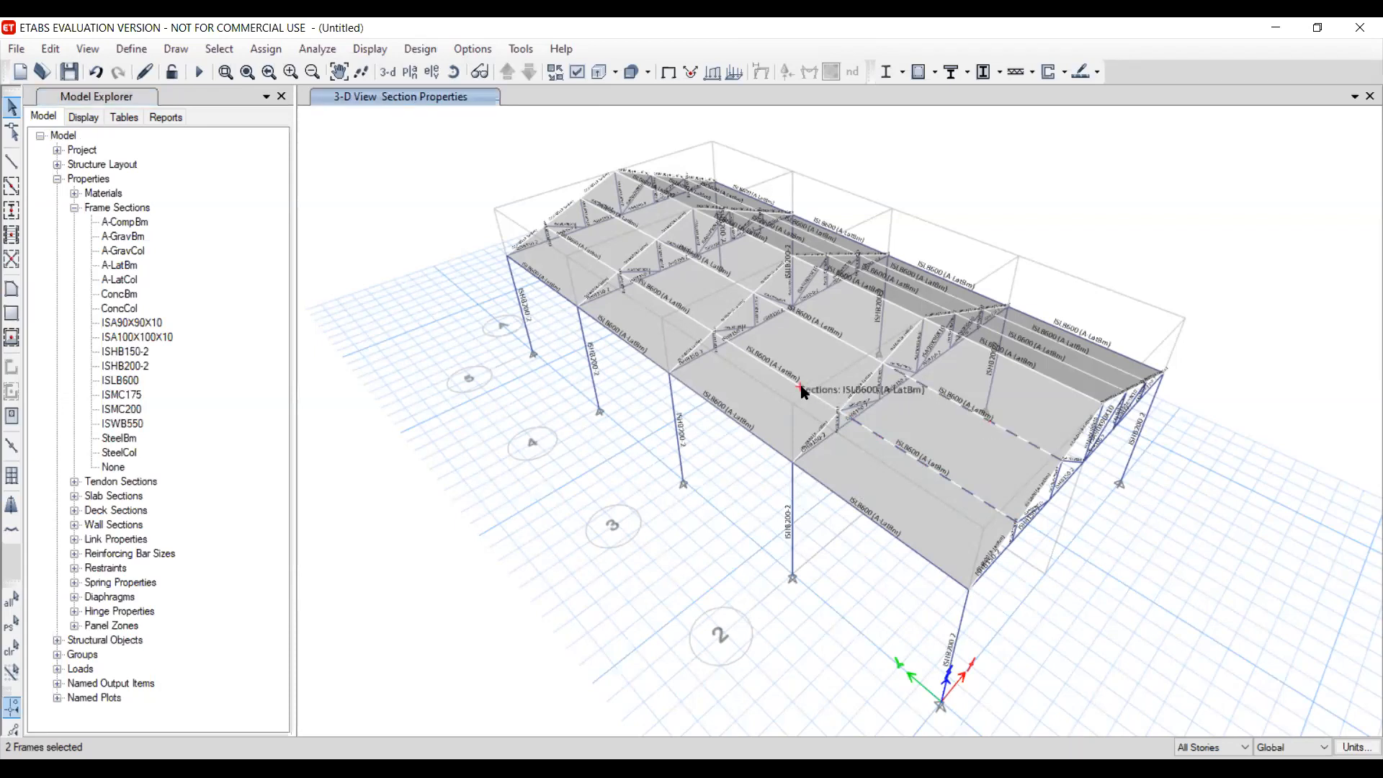
pyautogui.click(668, 302)
pyautogui.click(711, 269)
pyautogui.click(585, 252)
pyautogui.click(629, 227)
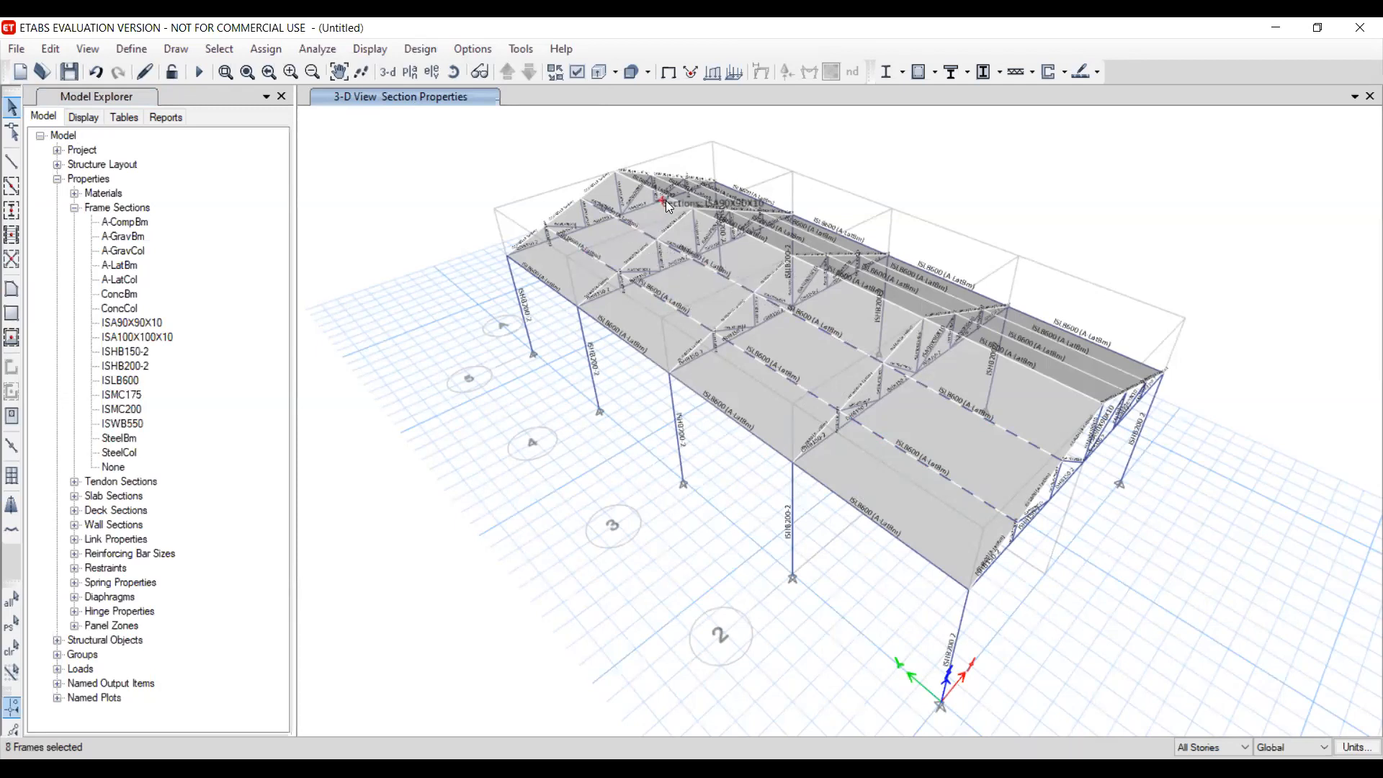
# Add the two intermediate purlins of the first bay on the grid C side roof slope to the selection, leaving the roof shell unselected
pyautogui.keyDown('shift'); pyautogui.moveTo(897, 366); pyautogui.dragTo(725, 494, button='middle'); pyautogui.keyUp('shift')
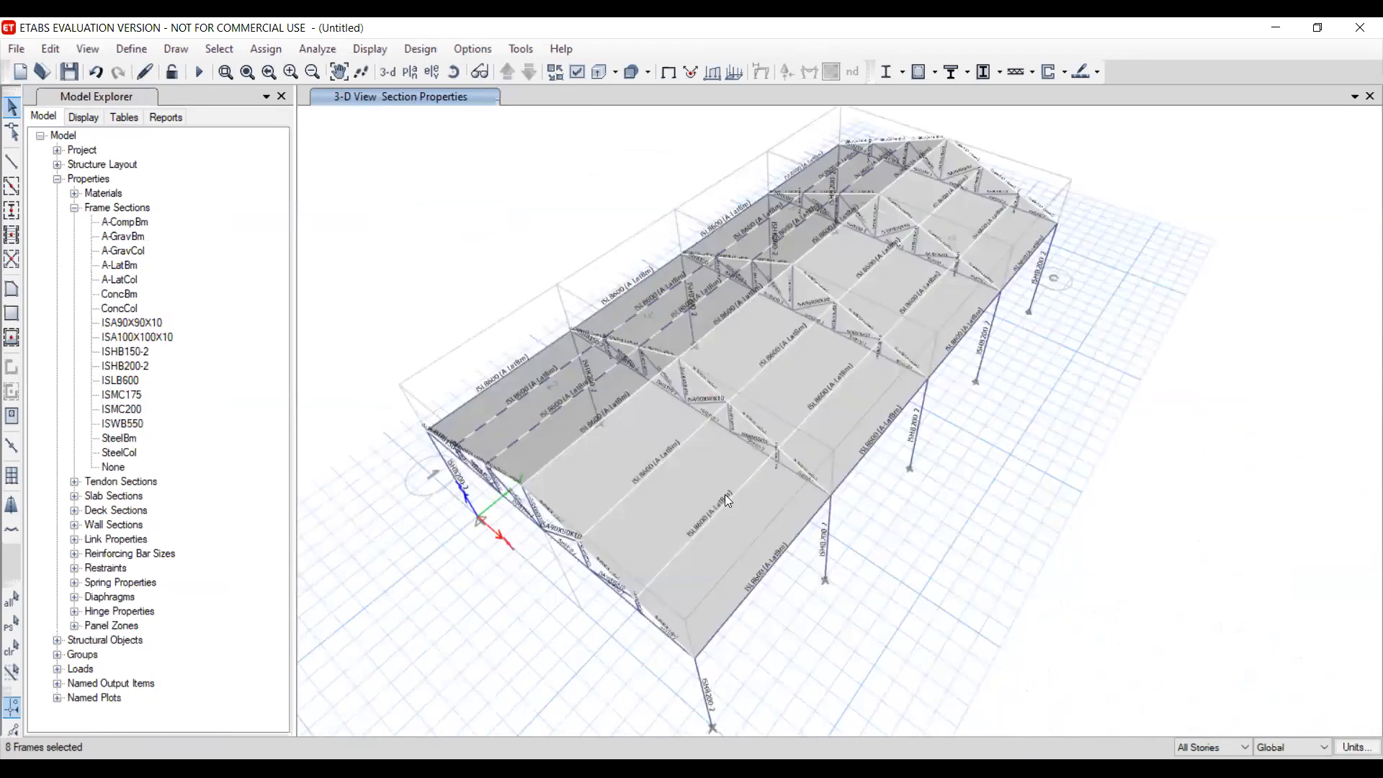
pyautogui.click(672, 447)
pyautogui.click(721, 513)
pyautogui.scroll(4, 528, 441)
pyautogui.click(689, 540)
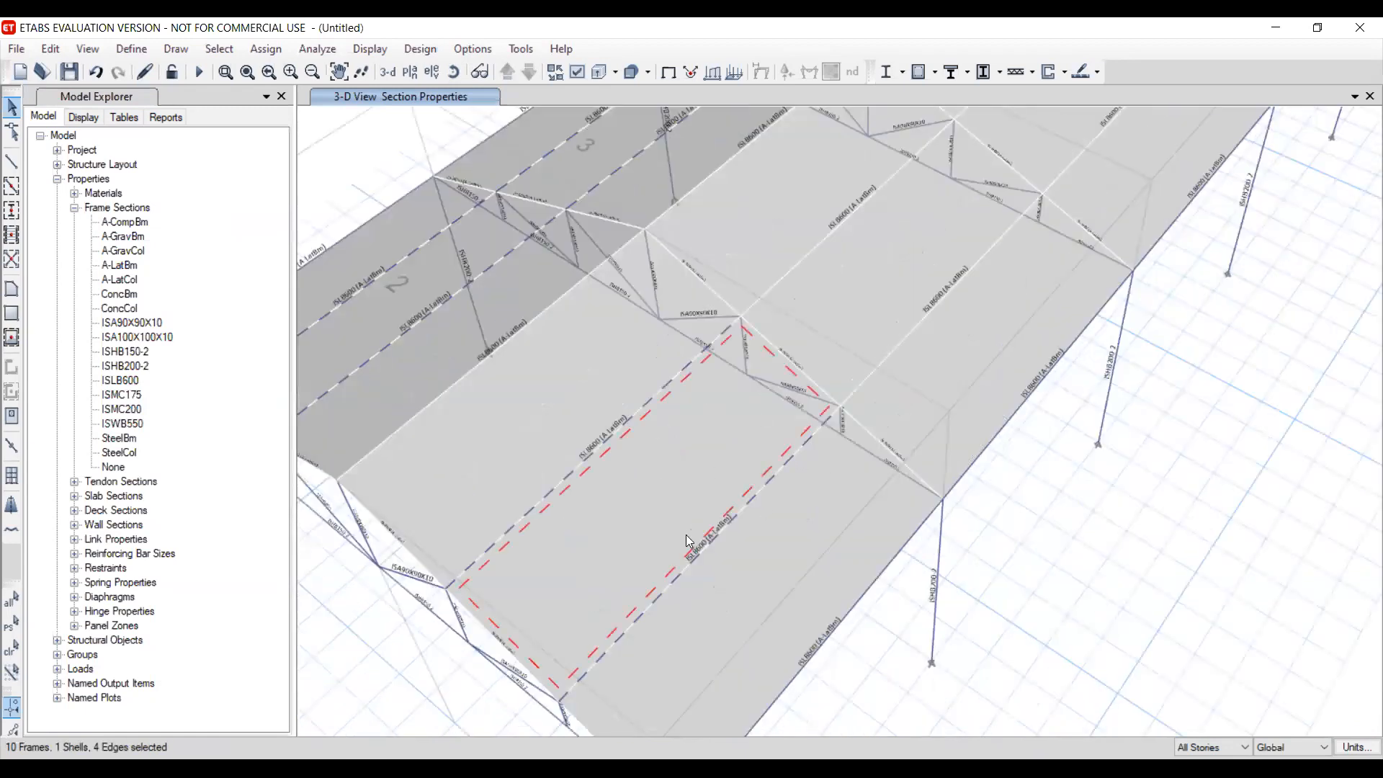
pyautogui.click(690, 459)
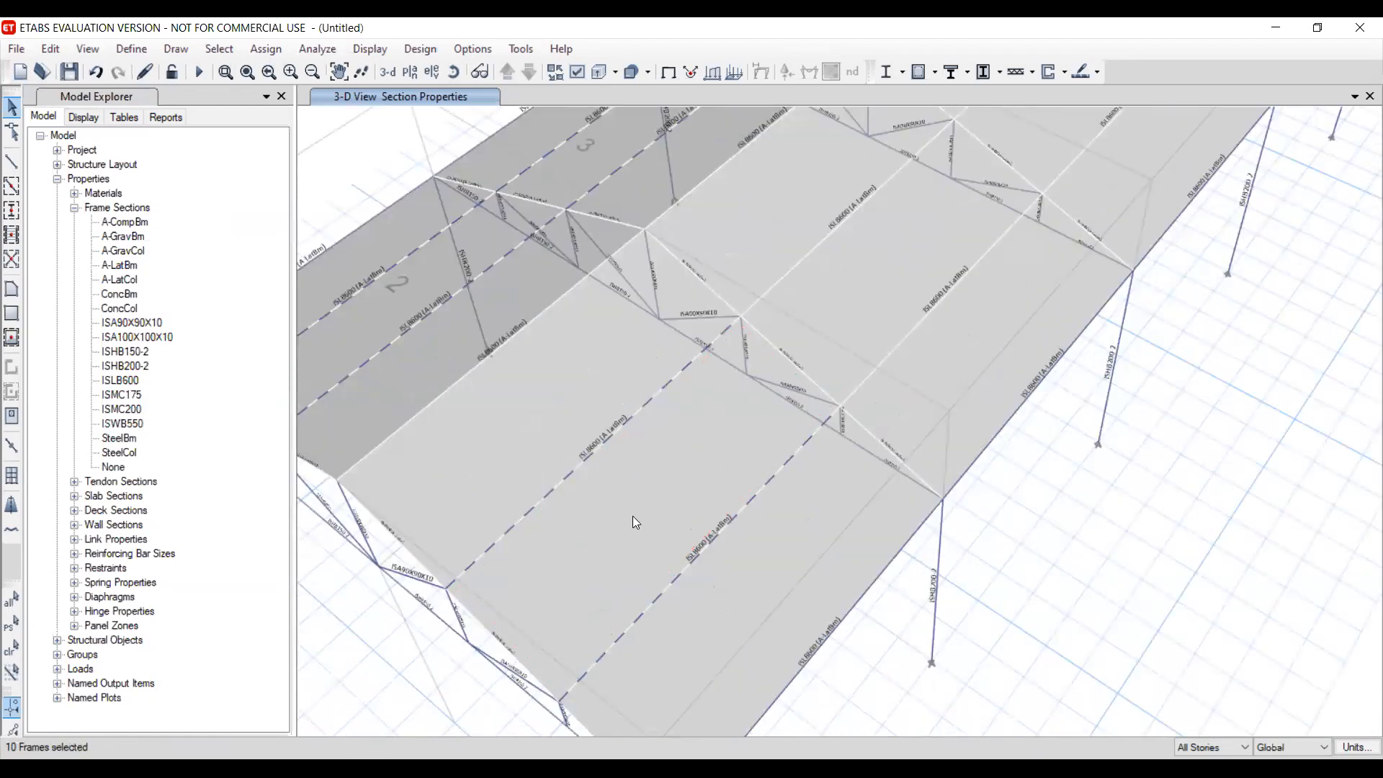
# Add the intermediate purlins of the remaining three bays on the grid C side roof slope to the selection
pyautogui.click(802, 263)
pyautogui.click(880, 379)
pyautogui.moveTo(858, 438); pyautogui.dragTo(941, 345, button='middle')
pyautogui.click(948, 336)
pyautogui.click(945, 191)
pyautogui.moveTo(829, 417); pyautogui.dragTo(967, 377, button='middle')
pyautogui.click(969, 377)
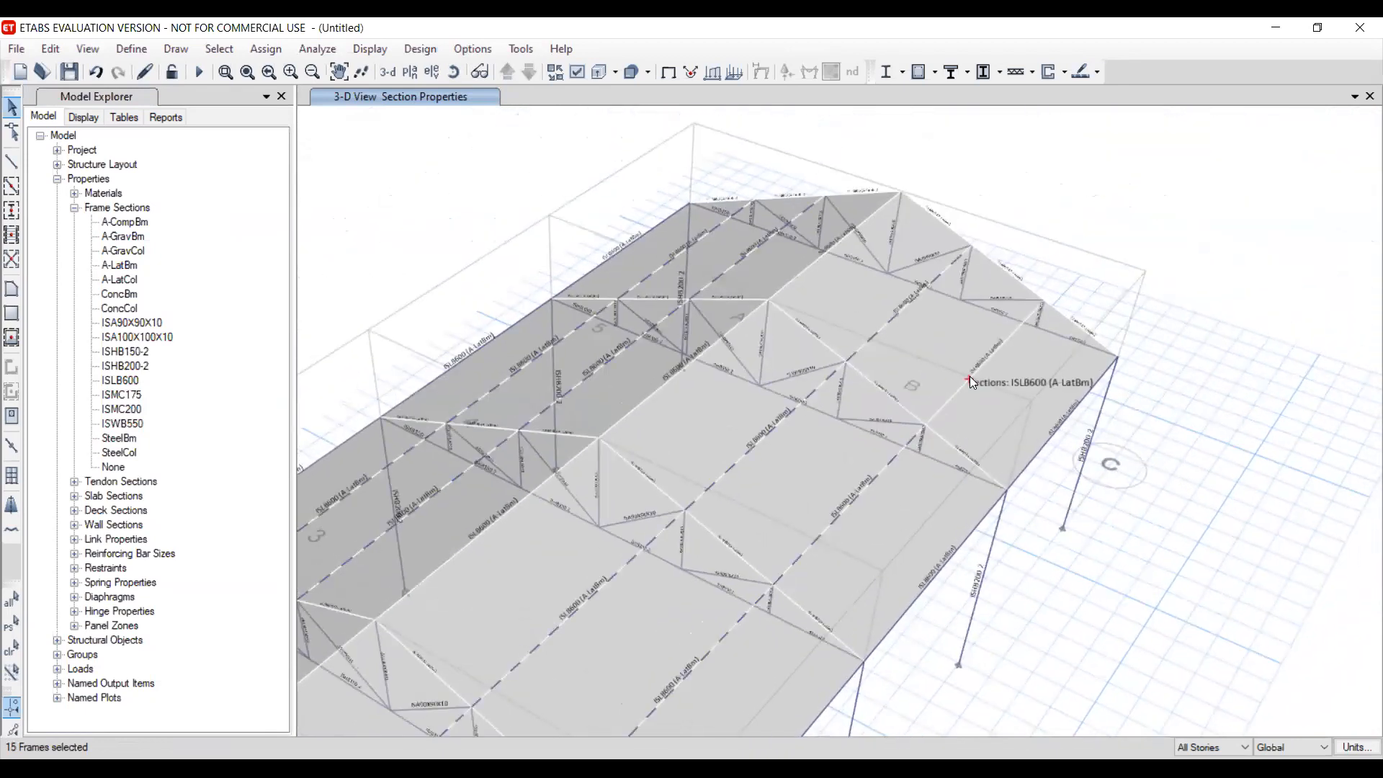
# Add the four ridge purlins to the selection and assign the ISHB200-2 section to all selected purlins
pyautogui.click(805, 278)
pyautogui.click(690, 365)
pyautogui.click(664, 382)
pyautogui.moveTo(677, 422); pyautogui.dragTo(883, 295, button='middle')
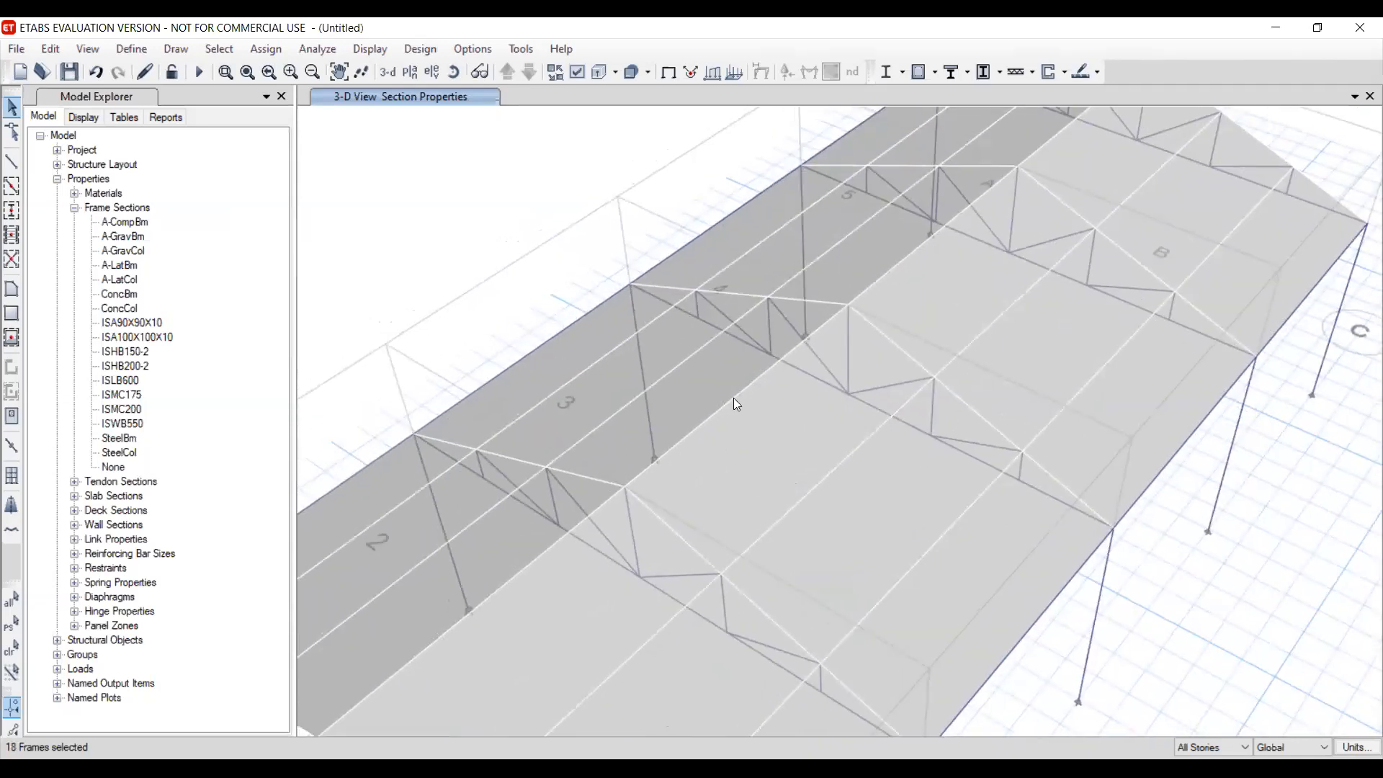
pyautogui.click(707, 410)
pyautogui.click(699, 430)
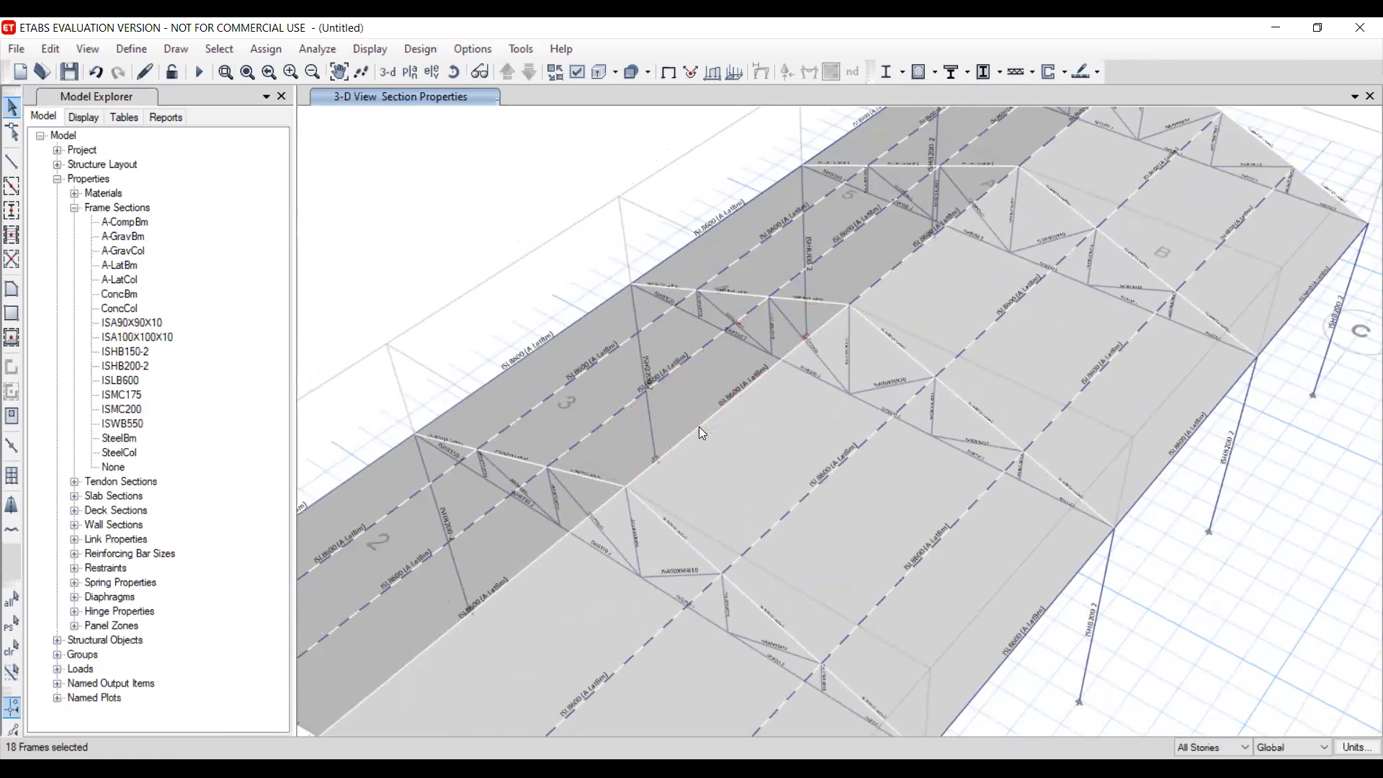
pyautogui.moveTo(728, 430); pyautogui.dragTo(910, 252, button='middle')
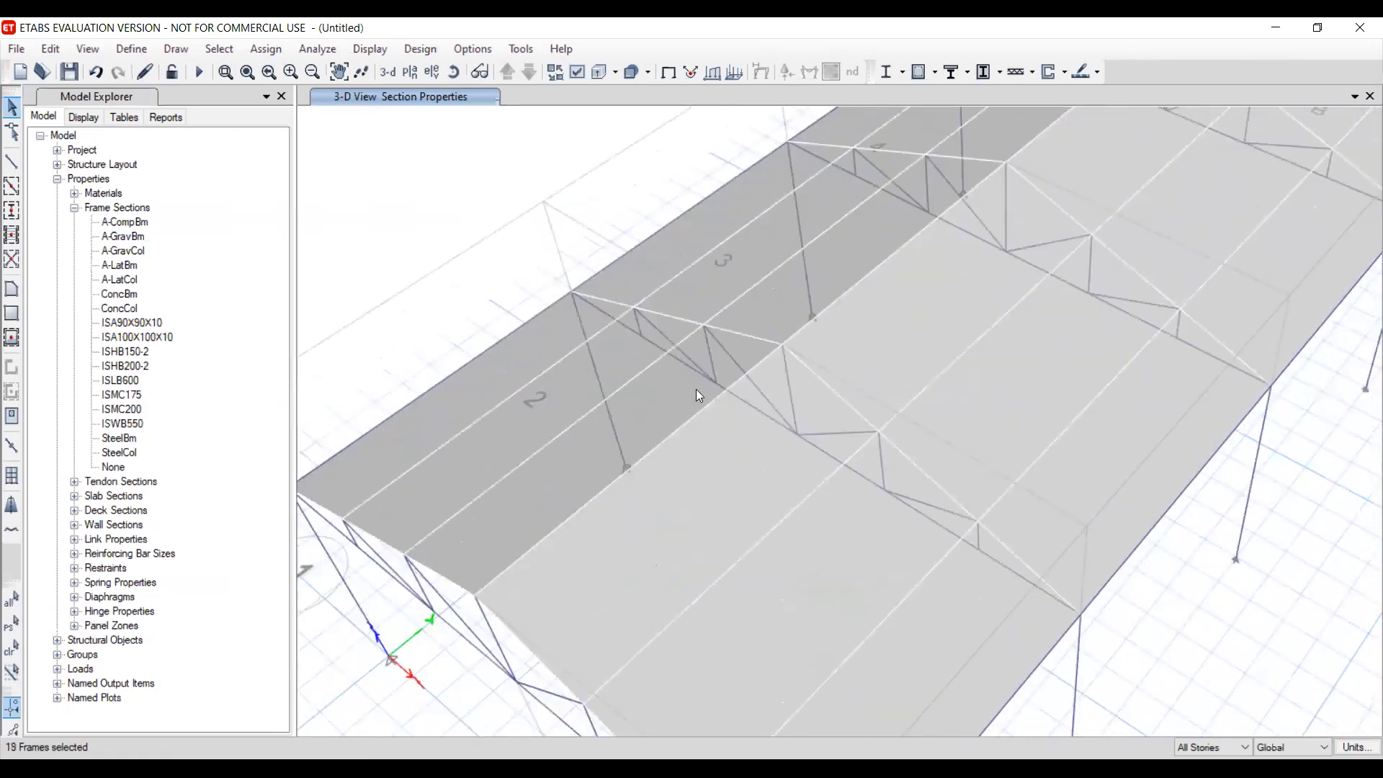
pyautogui.click(627, 431)
pyautogui.scroll(-5, 625, 428)
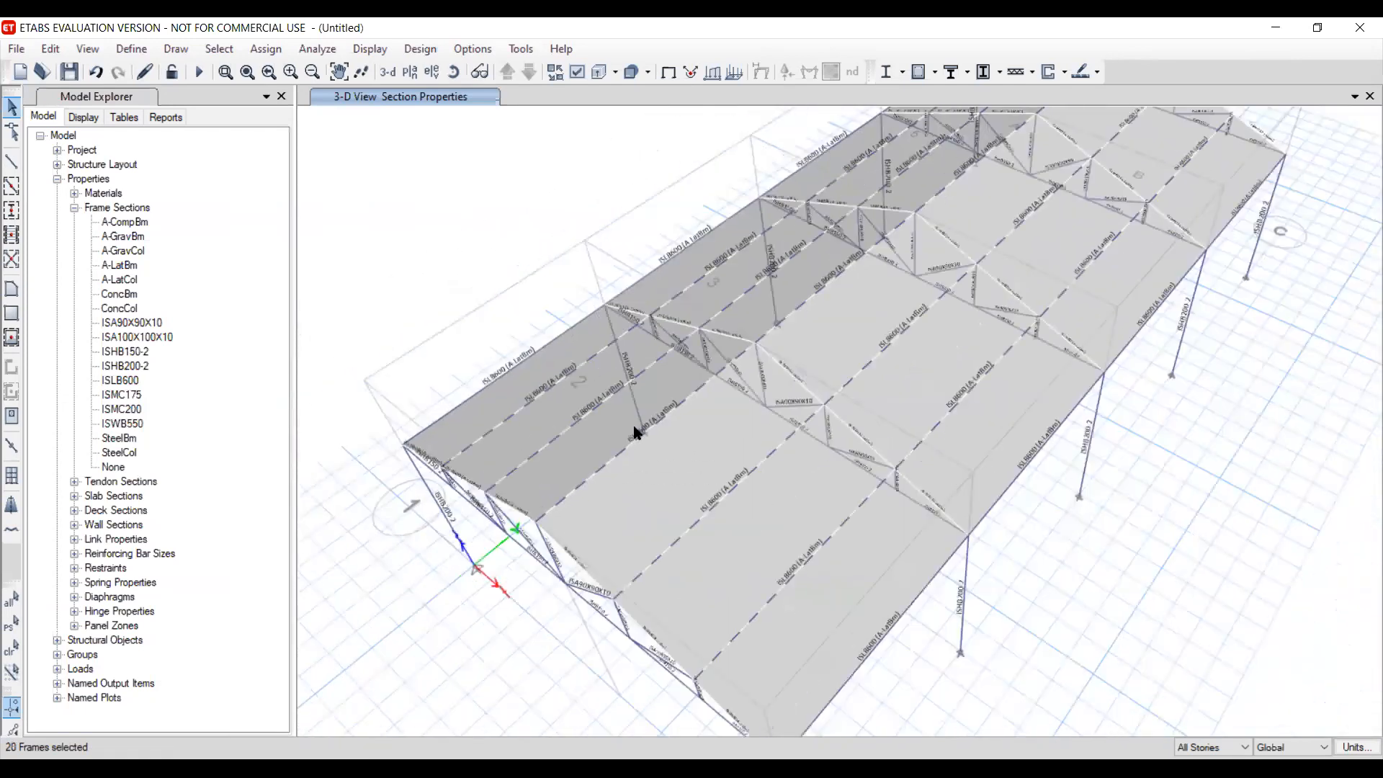
pyautogui.scroll(2, 609, 396)
pyautogui.keyDown('shift'); pyautogui.moveTo(752, 377); pyautogui.dragTo(126, 374, button='middle'); pyautogui.keyUp('shift')
pyautogui.moveTo(127, 365); pyautogui.dragTo(480, 466)
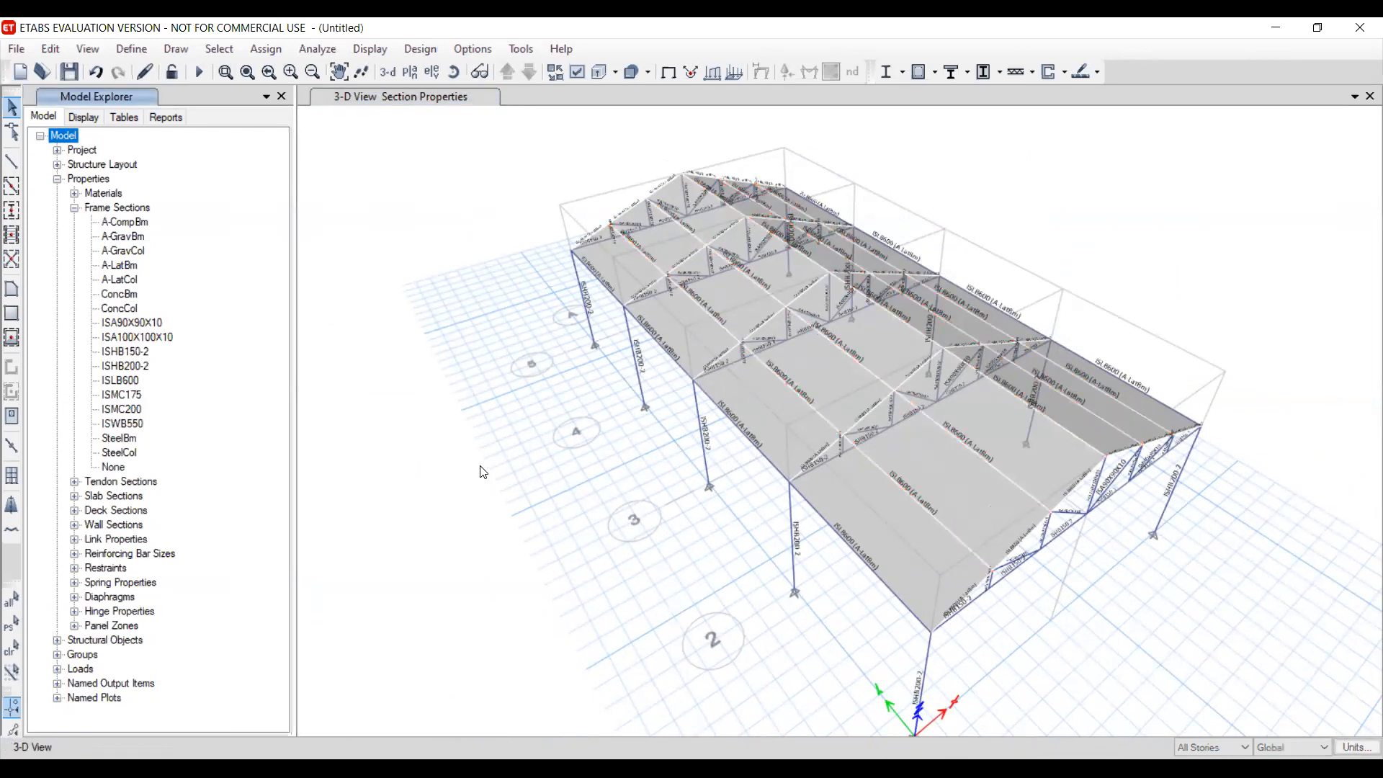
# Select the four eave beams on each long side of the roof and assign them the ISHB200-2 section
pyautogui.click(763, 455)
pyautogui.click(760, 454)
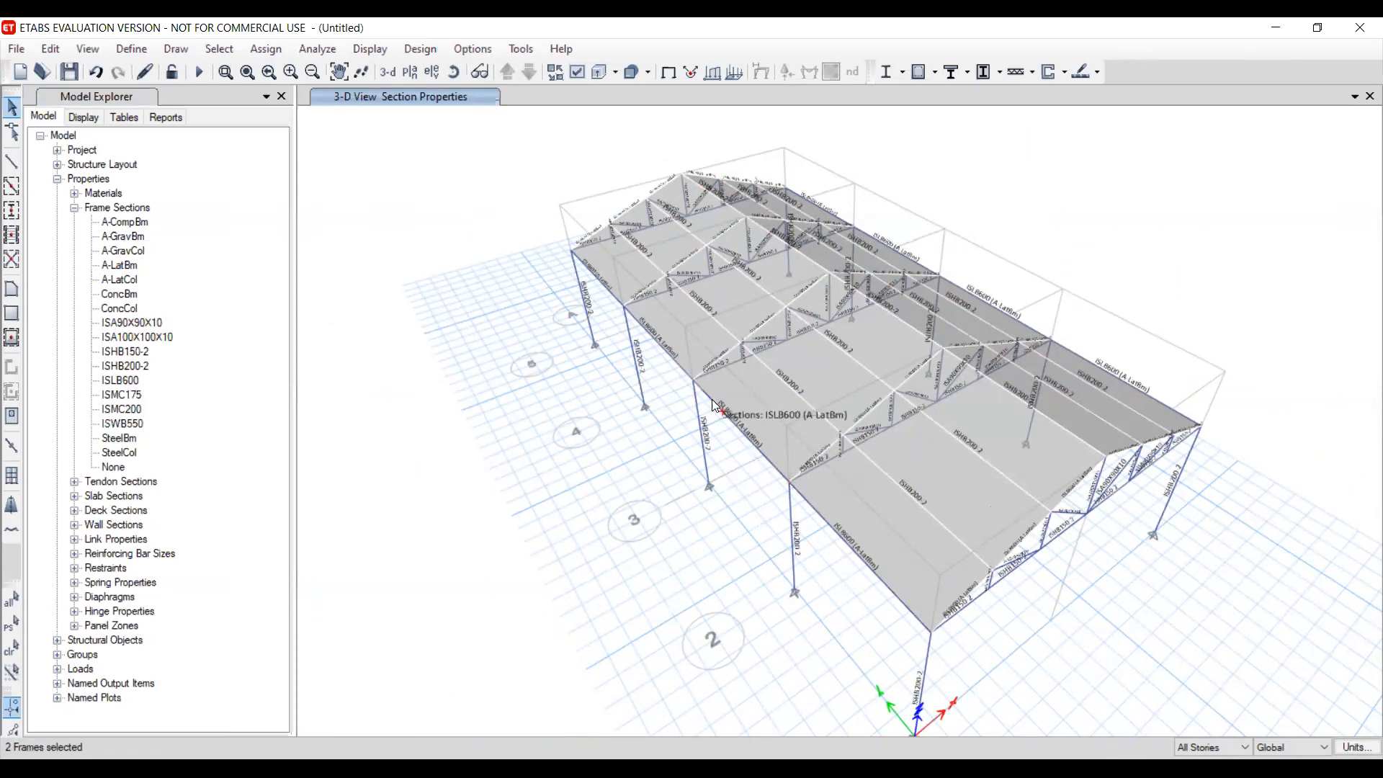
pyautogui.click(664, 350)
pyautogui.click(604, 289)
pyautogui.keyDown('shift'); pyautogui.moveTo(934, 440); pyautogui.dragTo(999, 375, button='middle'); pyautogui.keyUp('shift')
pyautogui.click(996, 369)
pyautogui.click(1068, 324)
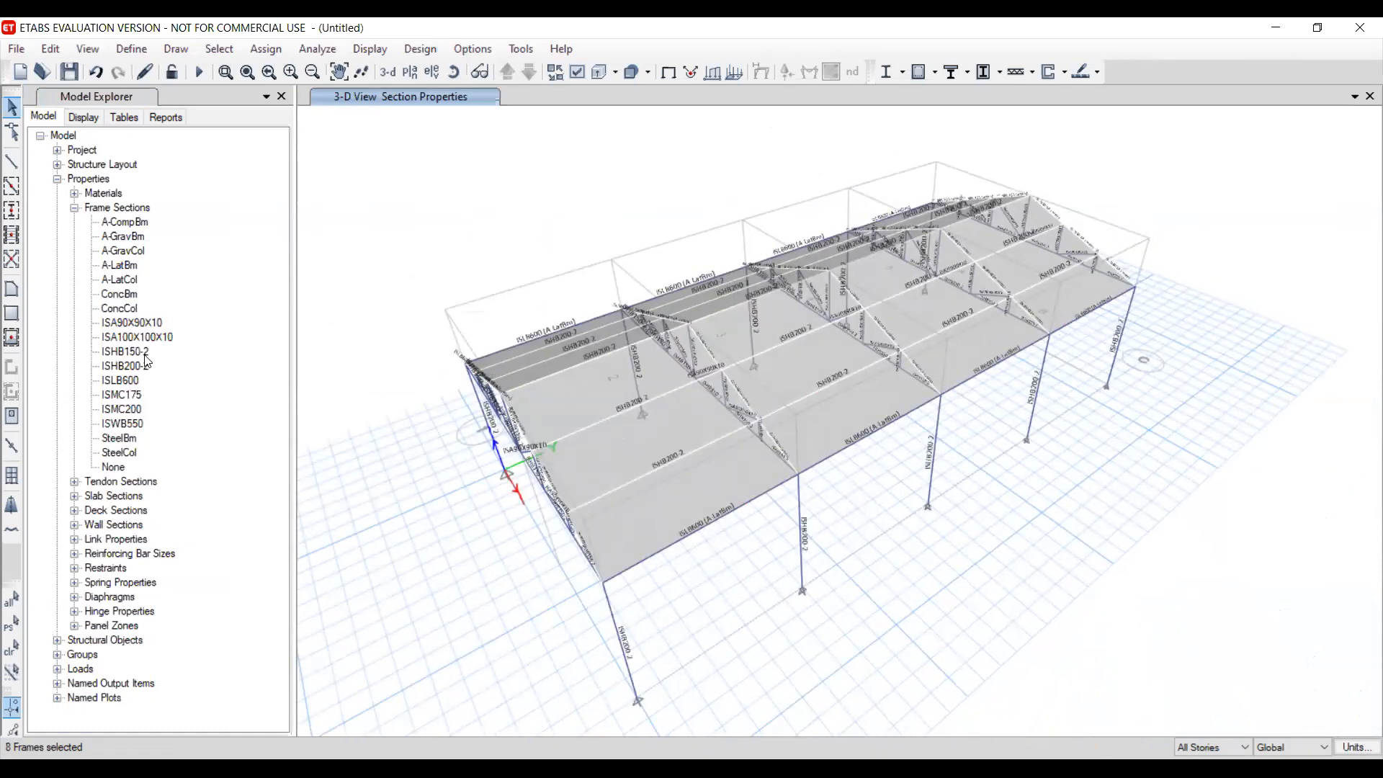
pyautogui.moveTo(116, 365); pyautogui.dragTo(598, 455)
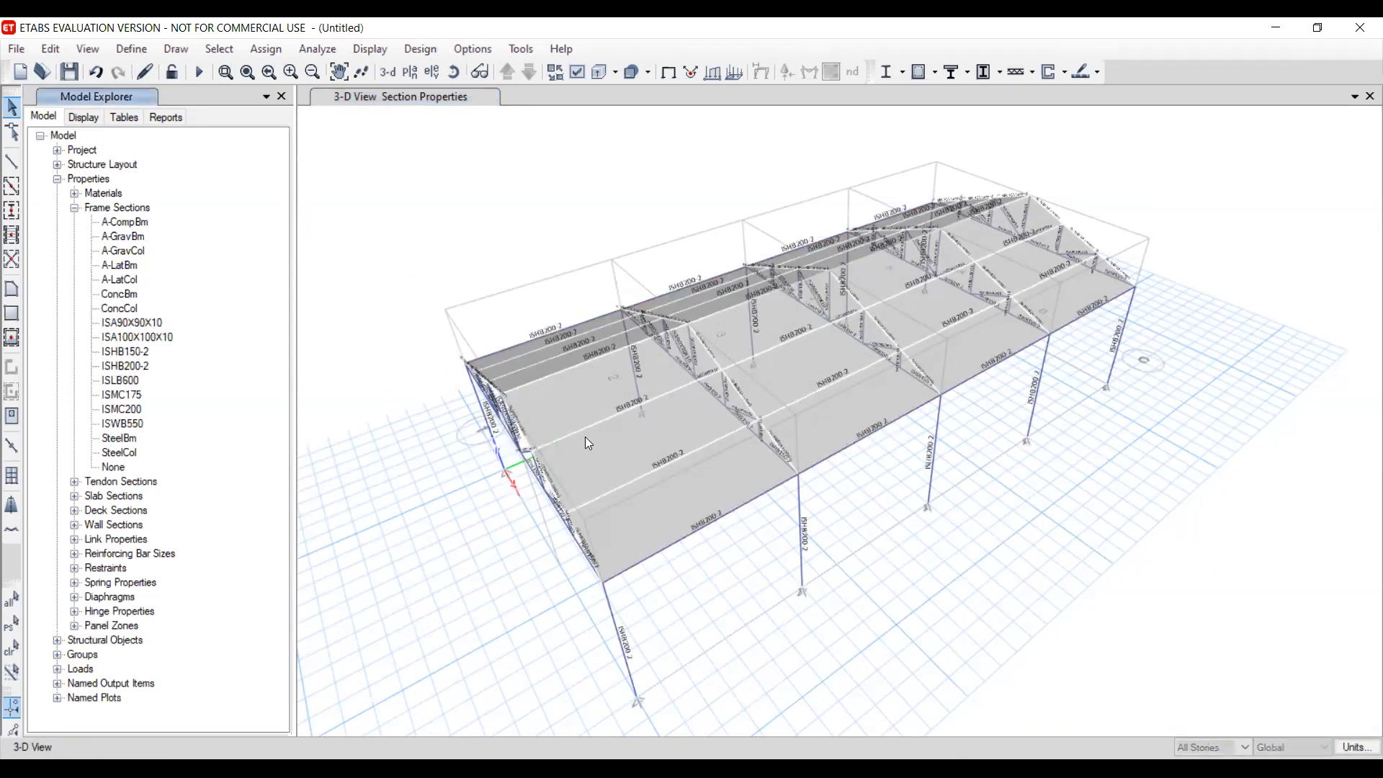
pyautogui.keyDown('shift'); pyautogui.moveTo(612, 461); pyautogui.dragTo(770, 457, button='middle'); pyautogui.keyUp('shift')
pyautogui.scroll(-2, 768, 451)
pyautogui.scroll(2, 767, 451)
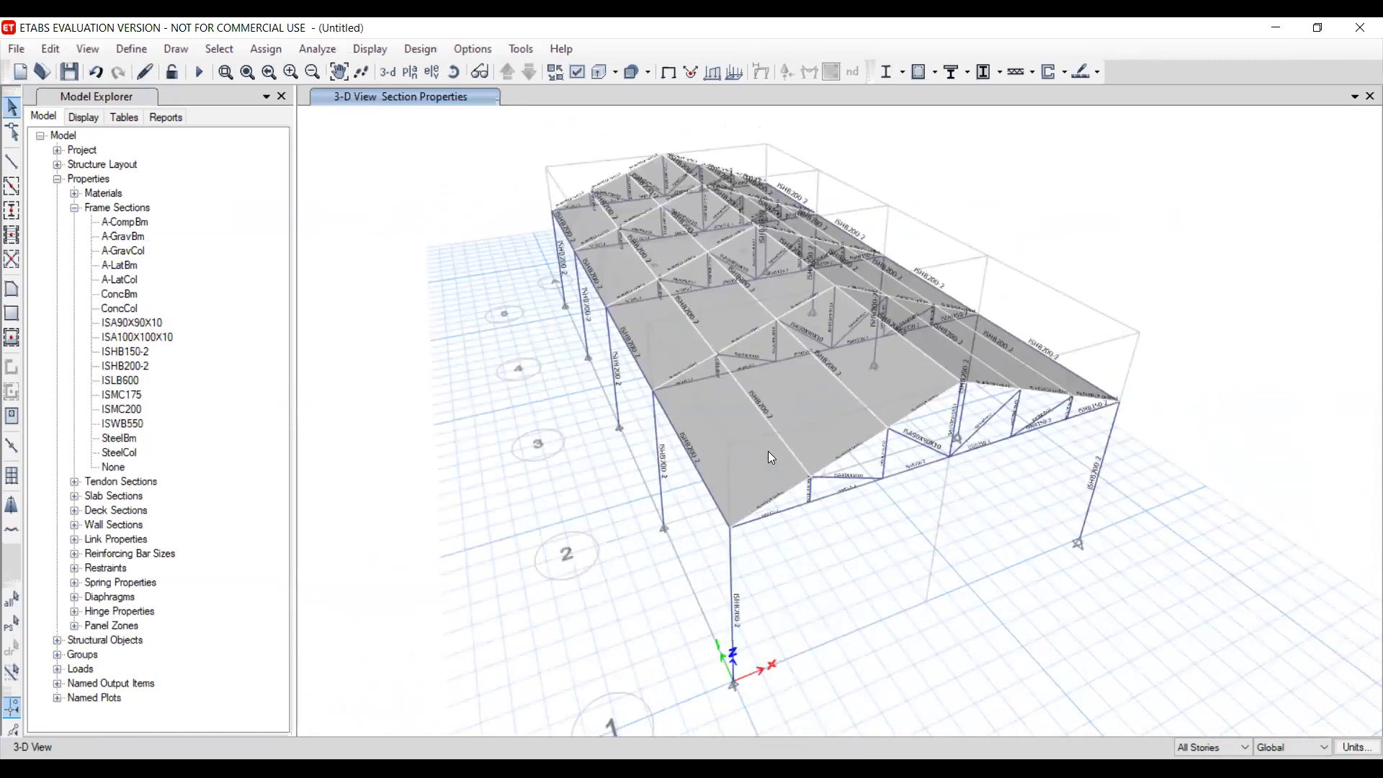
# Add two load patterns named WLX and WLY, both of type Wind with Indian IS 875:2015 as the auto lateral load
pyautogui.click(129, 49)
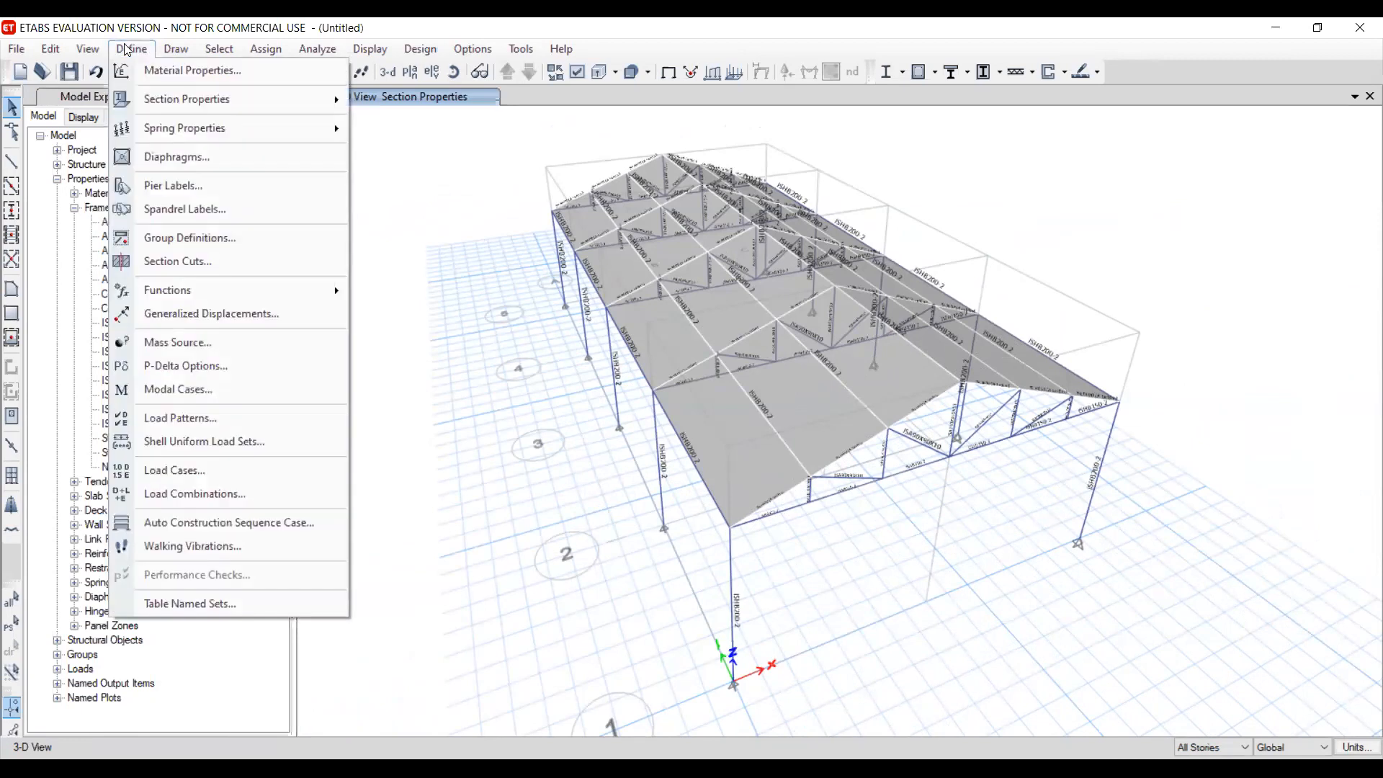
pyautogui.click(205, 426)
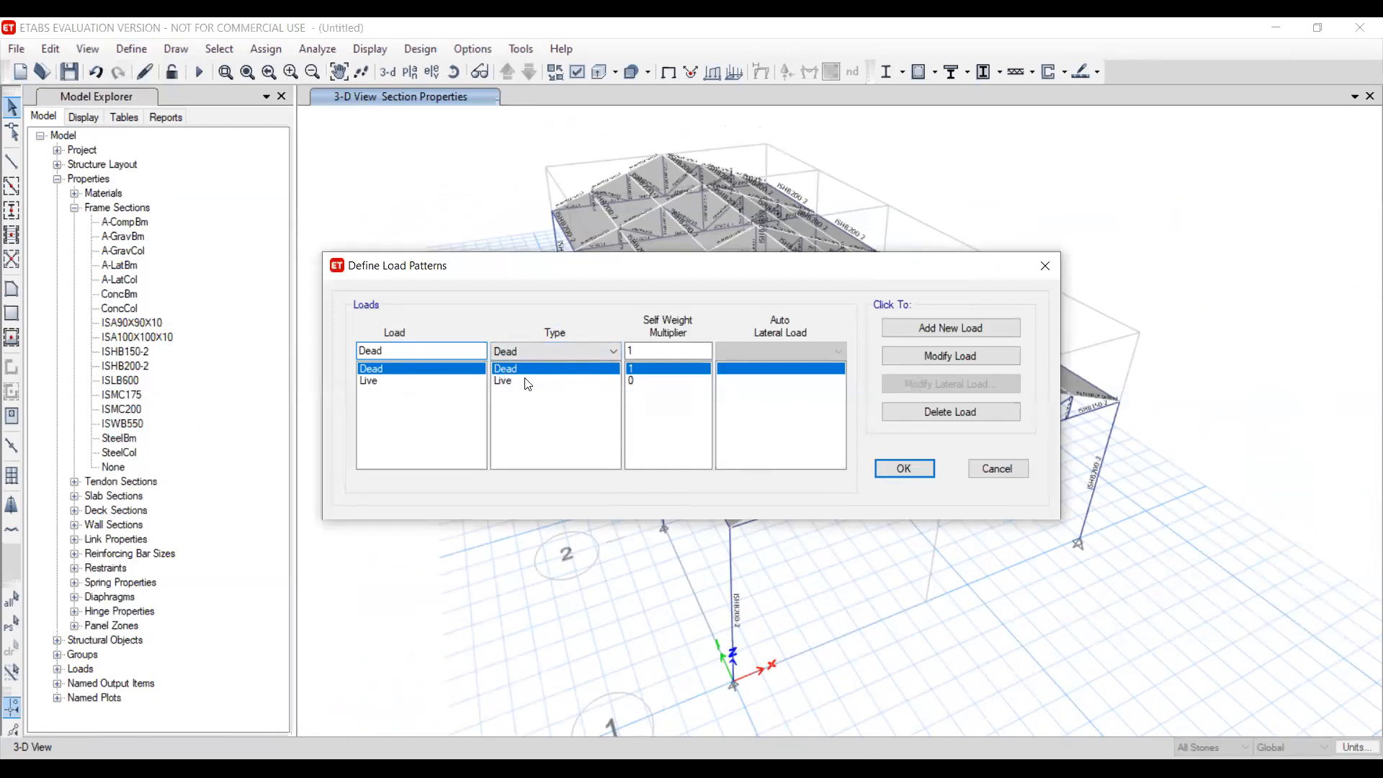
pyautogui.moveTo(429, 347); pyautogui.dragTo(322, 368)
pyautogui.write('WLX')
pyautogui.click(543, 350)
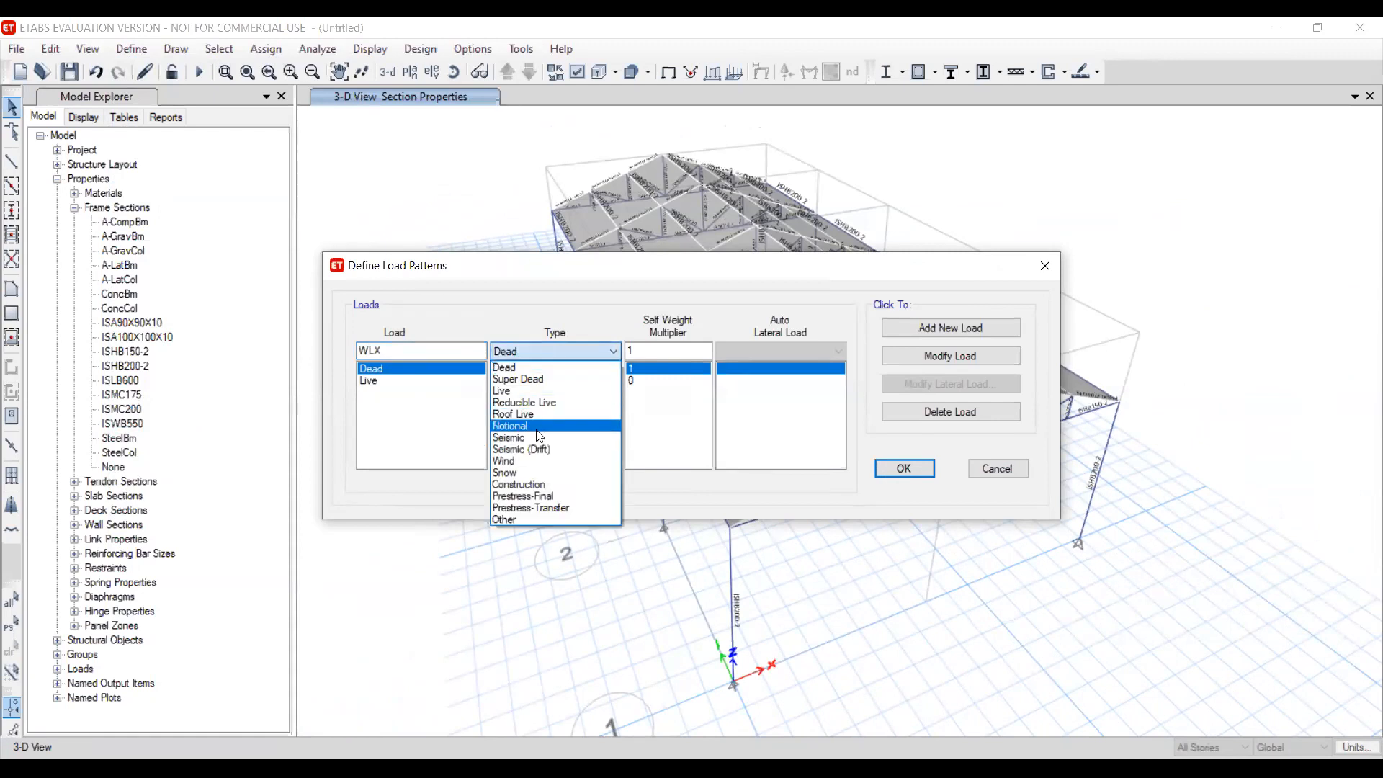
pyautogui.click(542, 460)
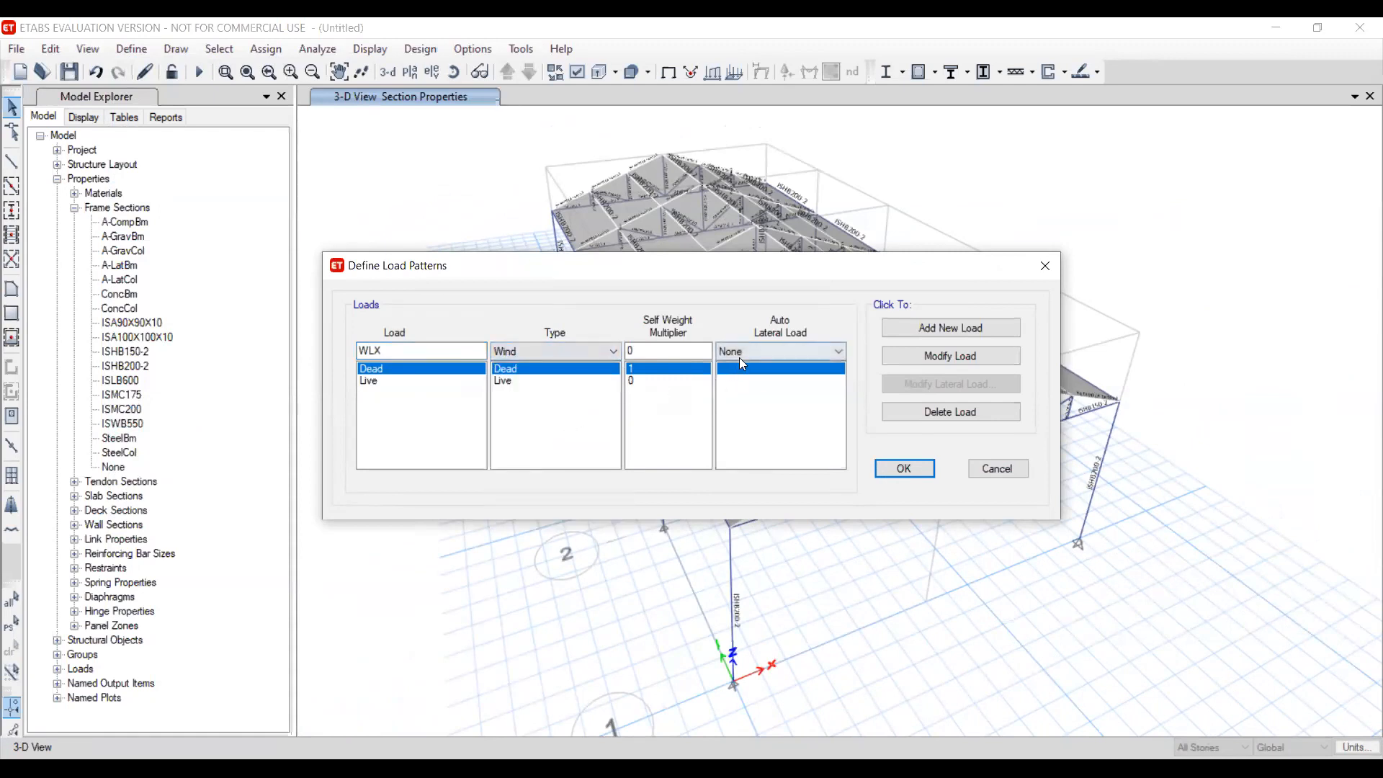
pyautogui.click(740, 356)
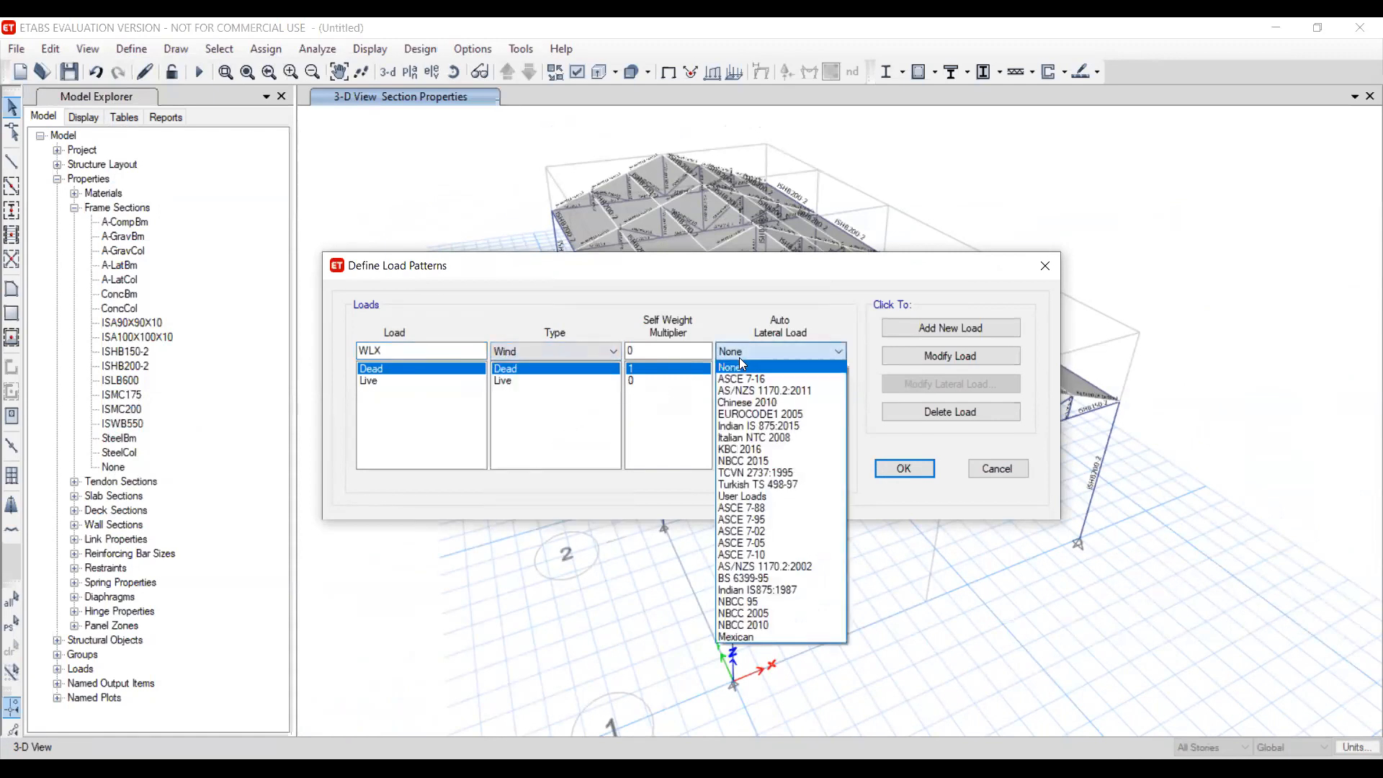
pyautogui.click(778, 425)
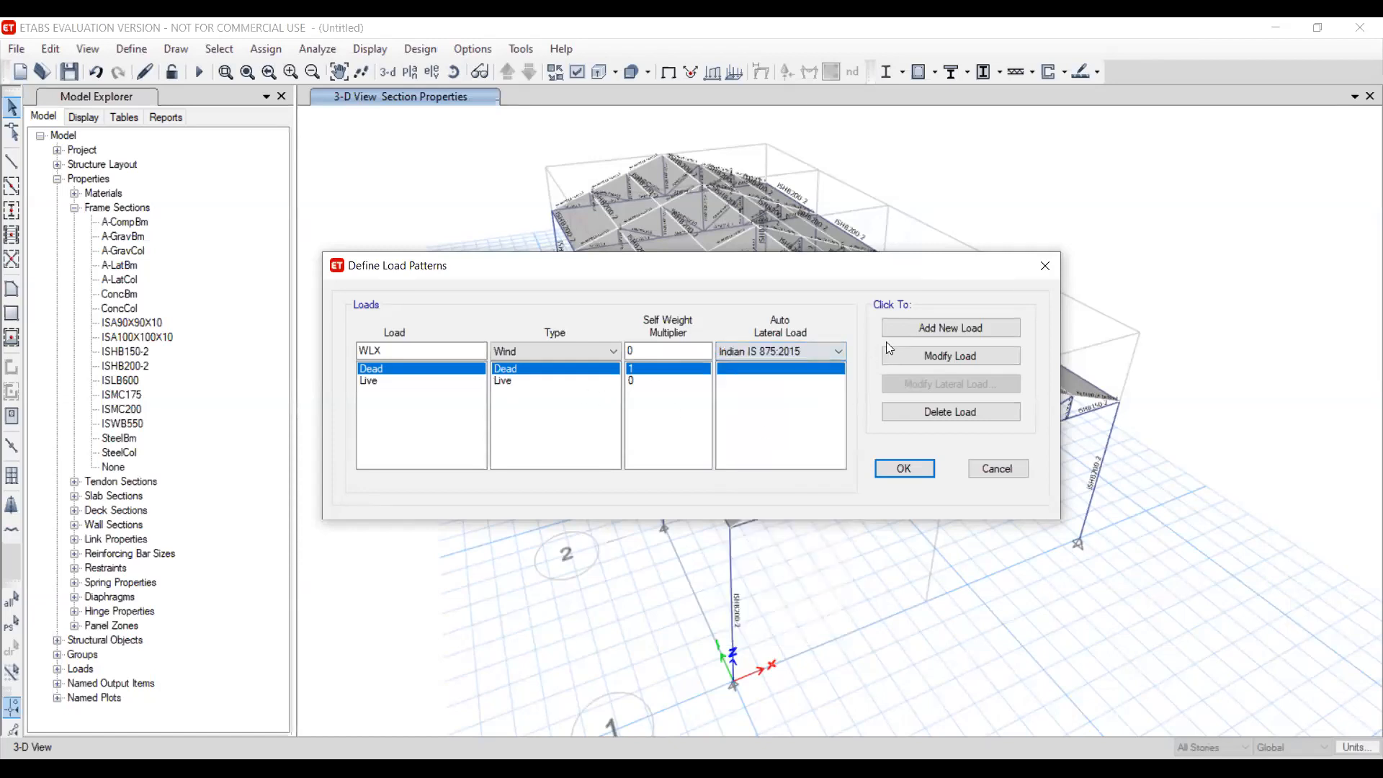
pyautogui.click(925, 329)
pyautogui.click(400, 349)
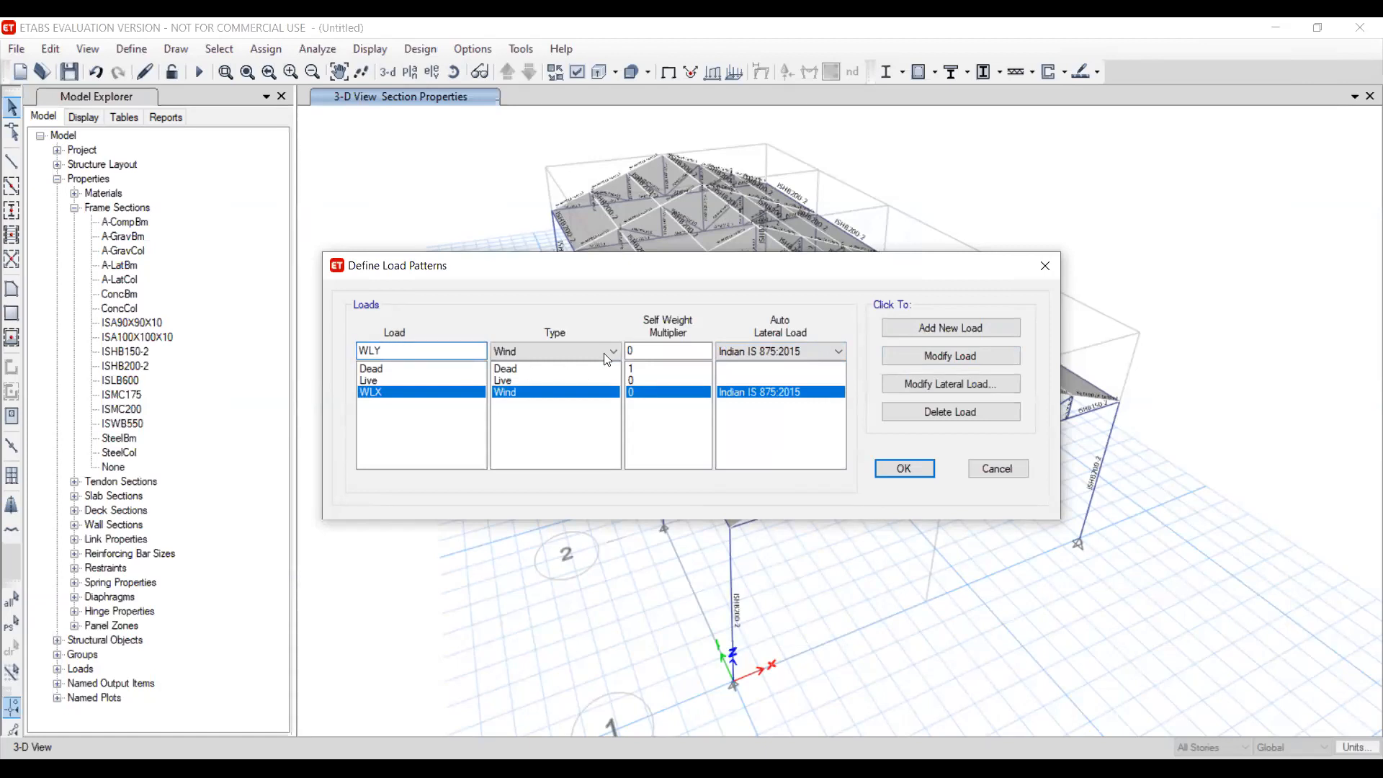
pyautogui.click(972, 328)
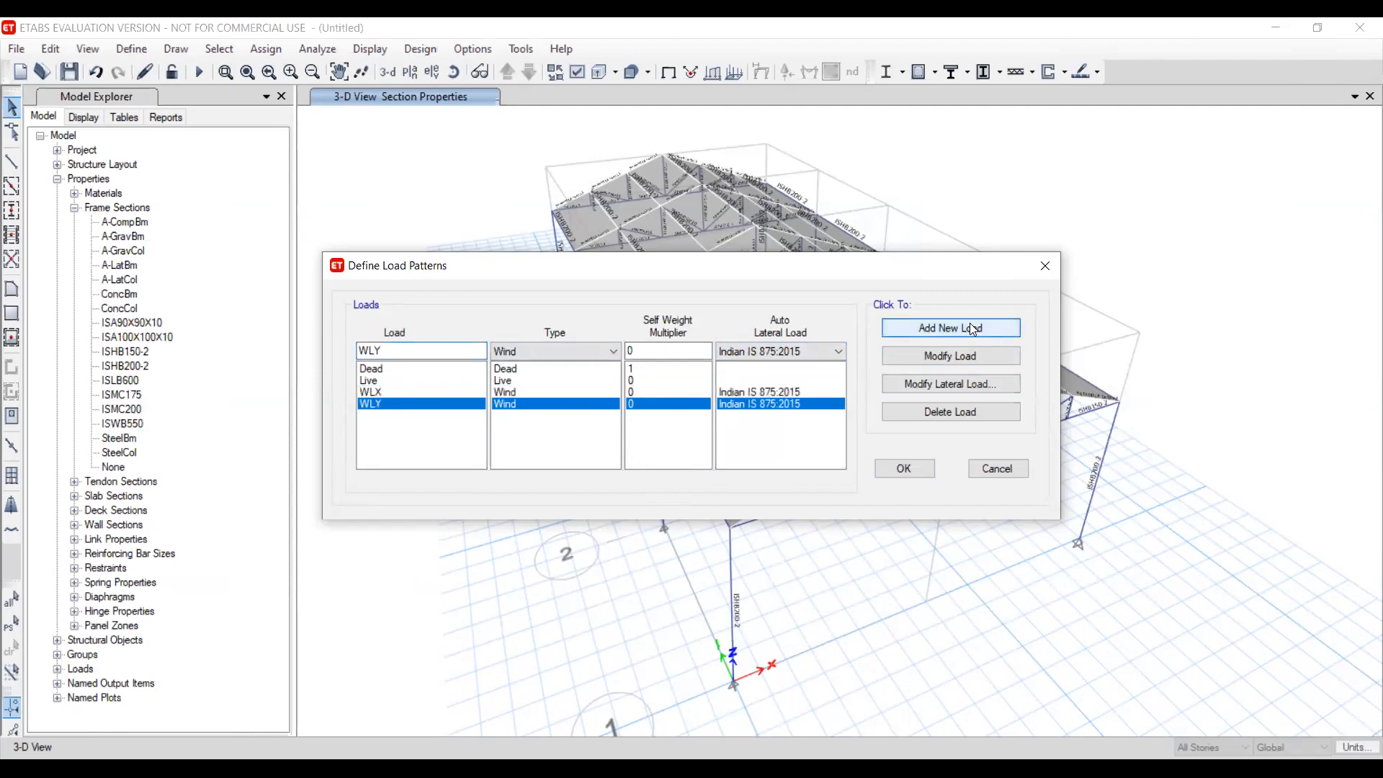
# Review the lateral load parameters of WLX, including the shell object exposure option, and keep exposure from extents of diaphragms
pyautogui.click(404, 393)
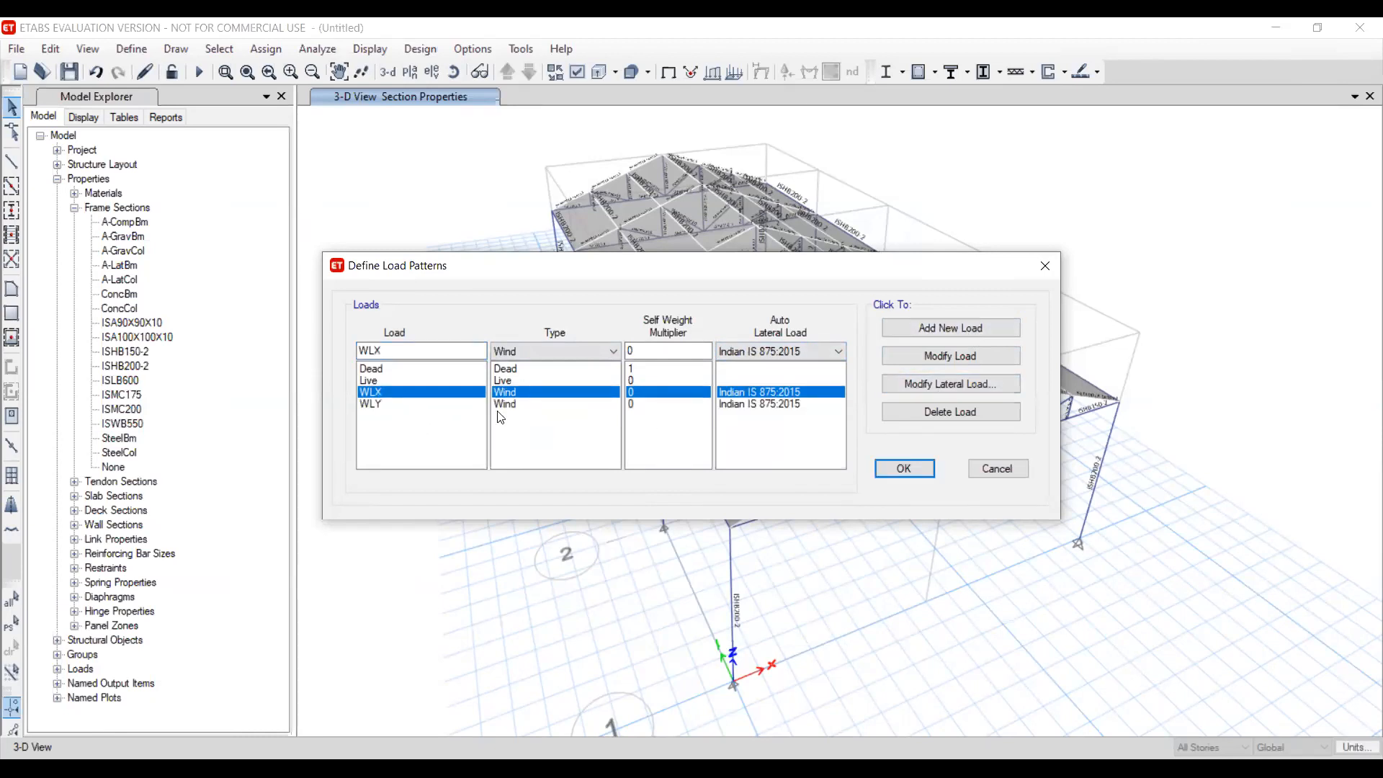
pyautogui.click(951, 386)
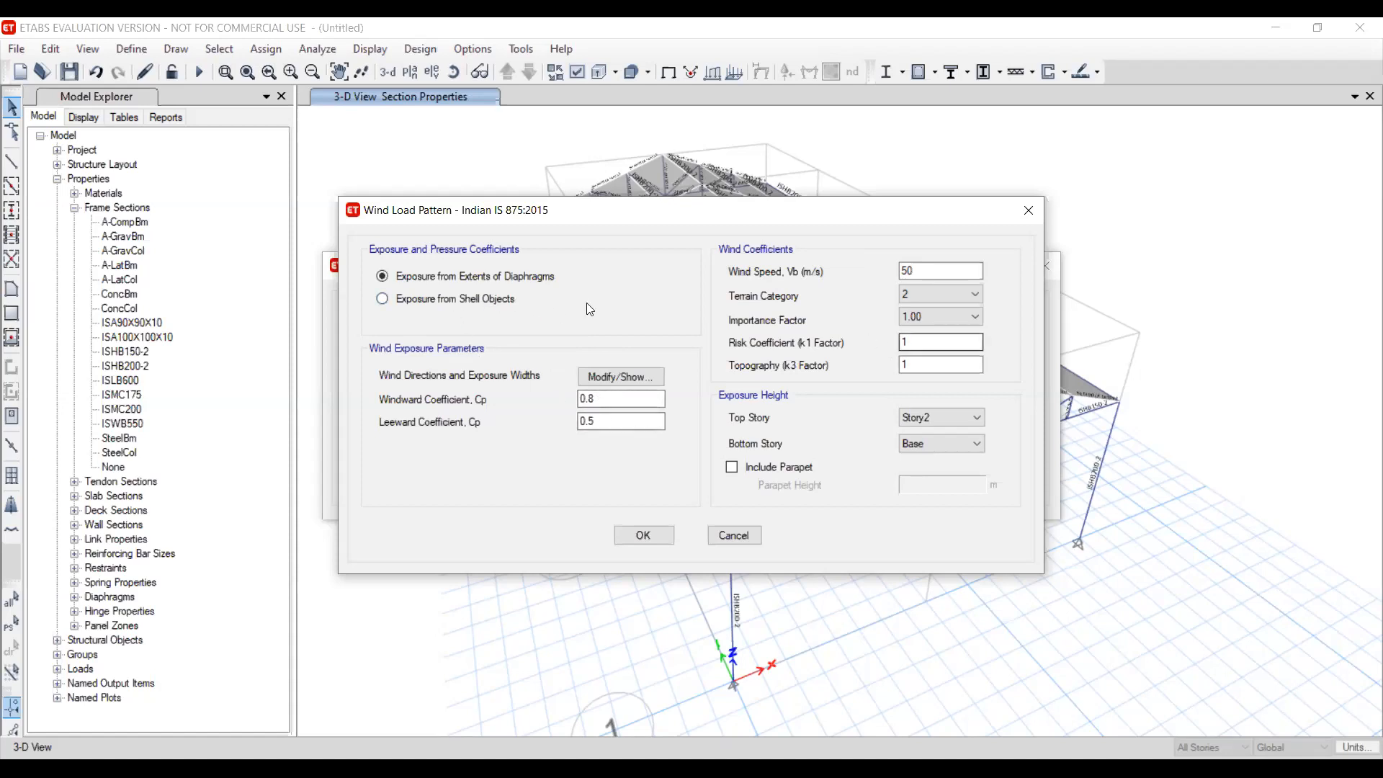
pyautogui.click(436, 303)
pyautogui.click(383, 276)
pyautogui.click(667, 533)
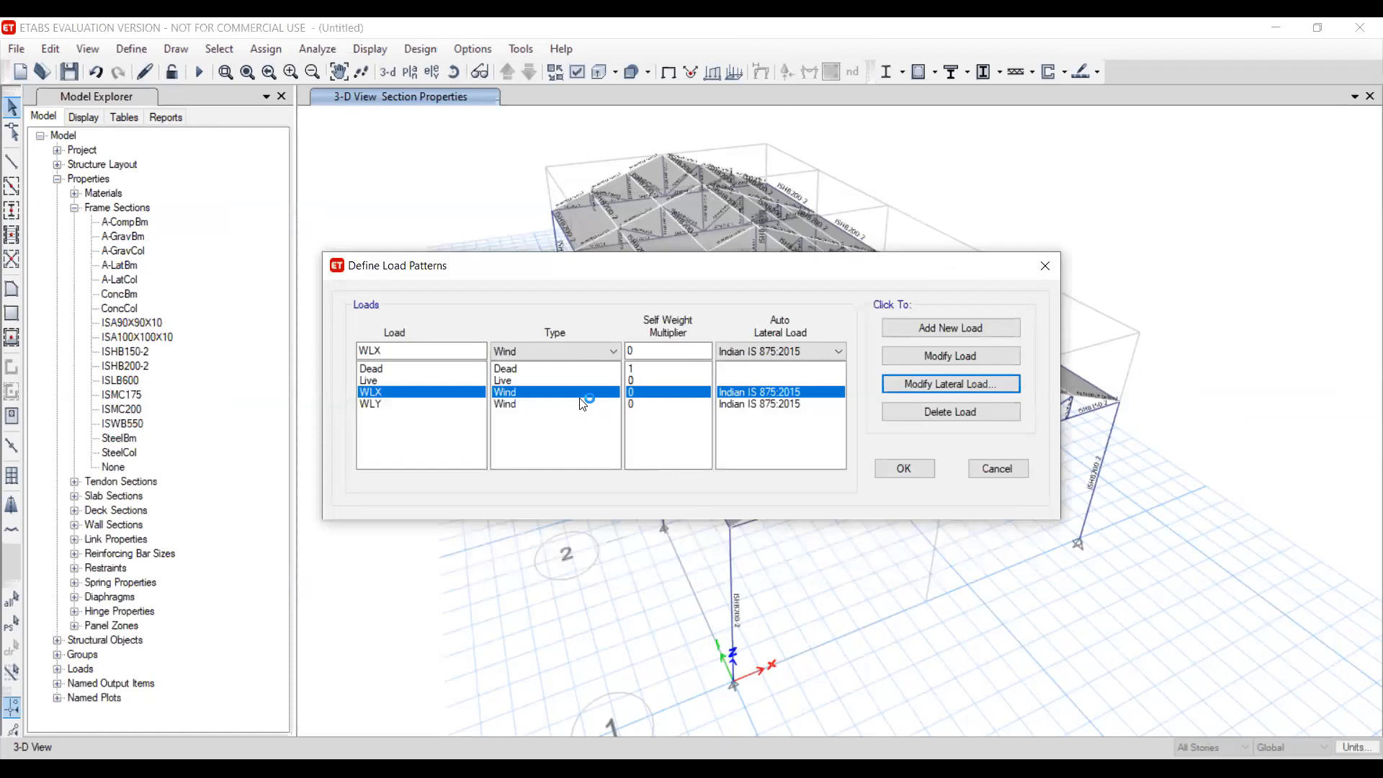
# Check the Dead and Live load patterns and accept the load pattern definitions
pyautogui.click(425, 369)
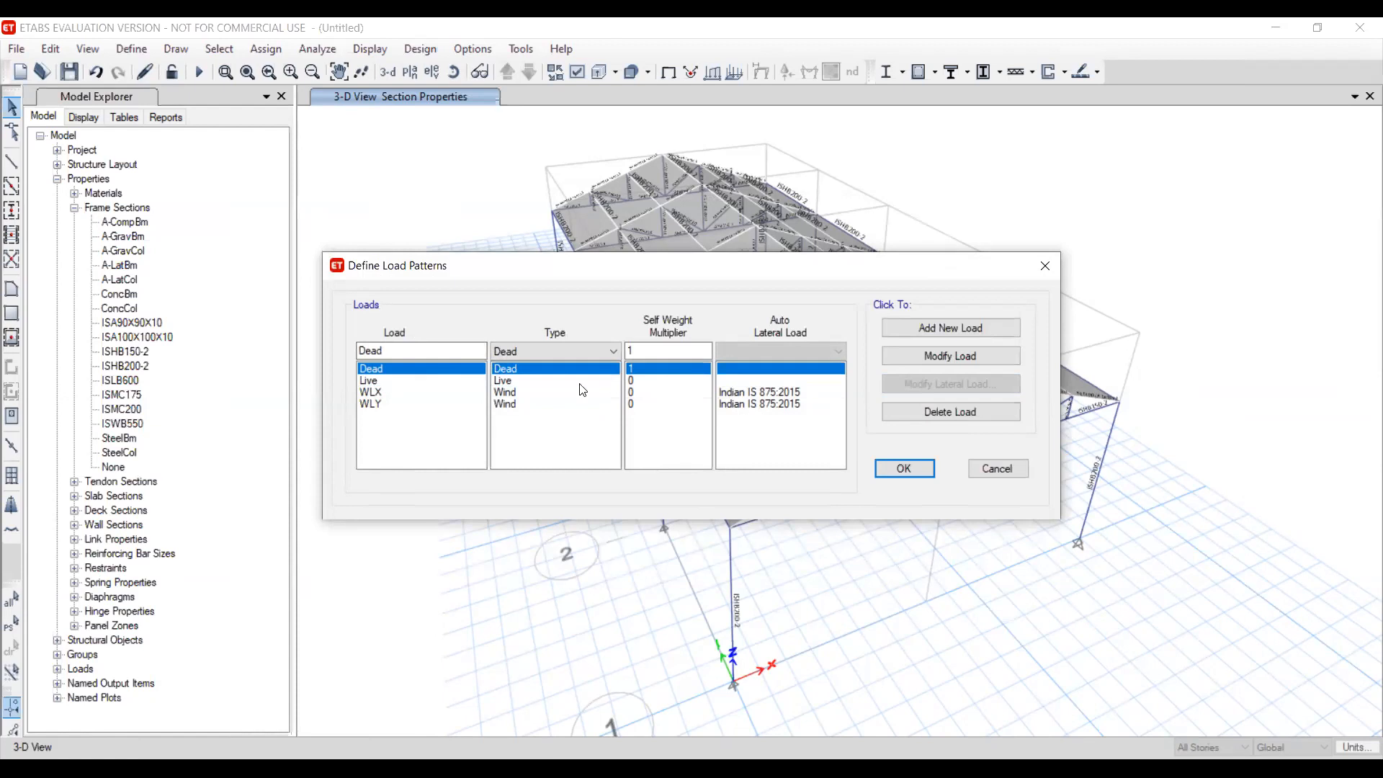
pyautogui.click(402, 381)
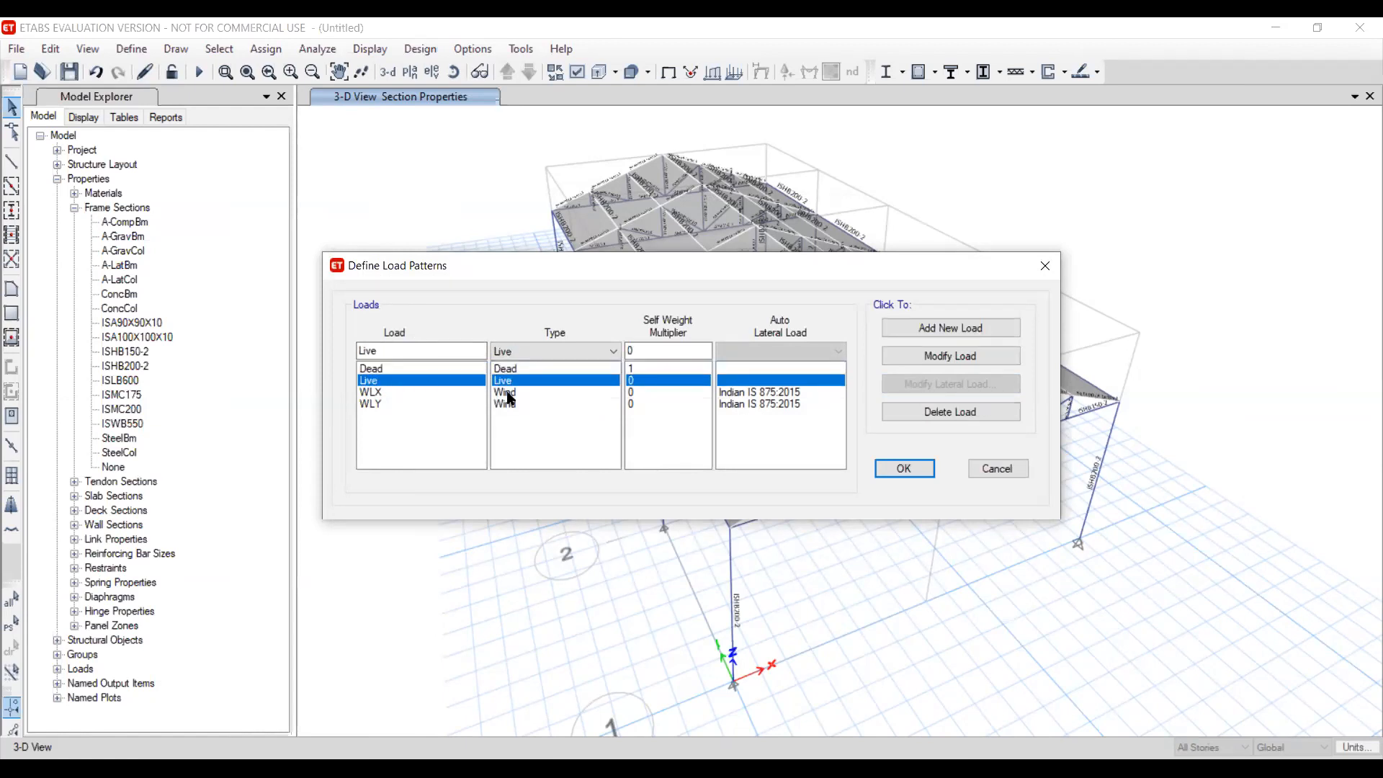
pyautogui.click(904, 469)
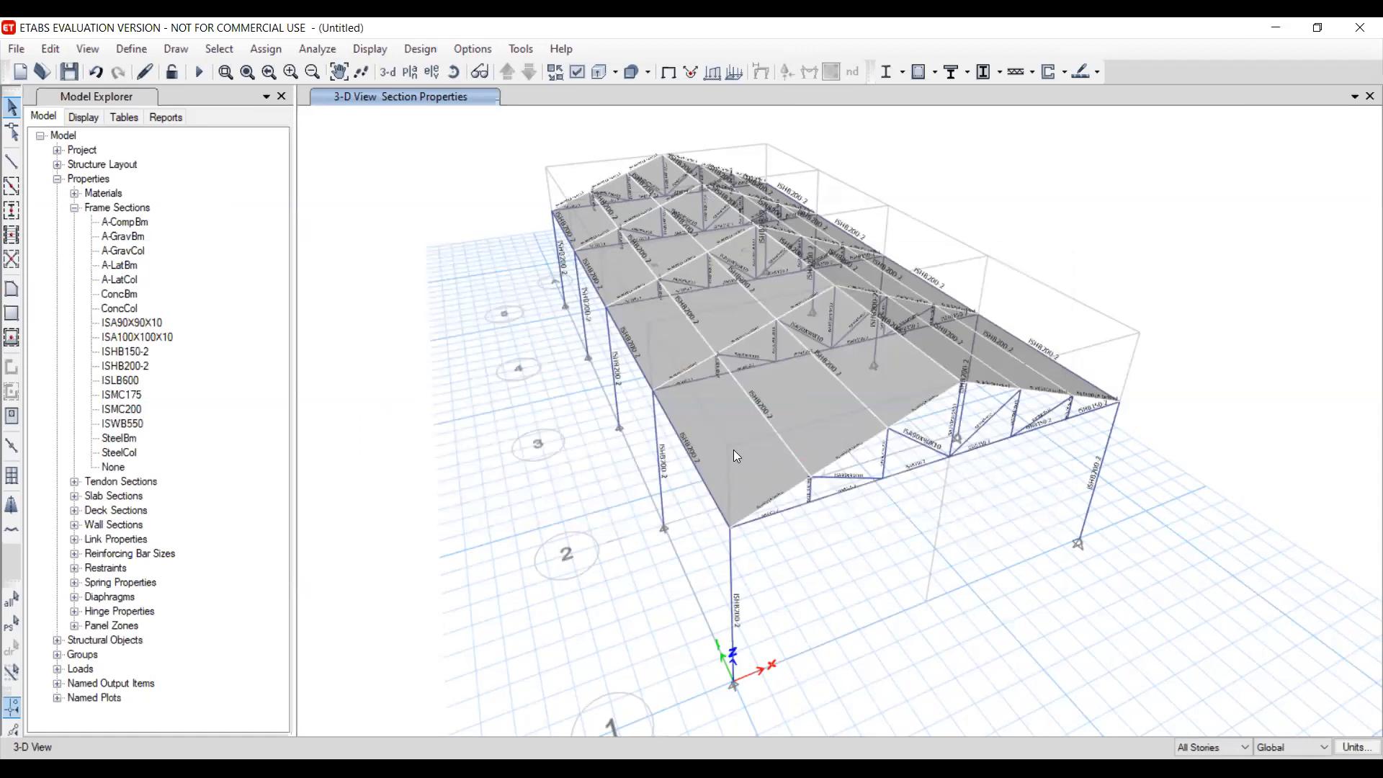
# Select all twelve roof shell panels on the grid A side slope across the four bays
pyautogui.moveTo(727, 435); pyautogui.dragTo(785, 494, button='middle')
pyautogui.click(785, 494)
pyautogui.click(681, 408)
pyautogui.click(612, 318)
pyautogui.click(609, 277)
pyautogui.click(650, 238)
pyautogui.click(622, 265)
pyautogui.click(654, 304)
pyautogui.click(741, 367)
pyautogui.click(742, 304)
pyautogui.click(791, 344)
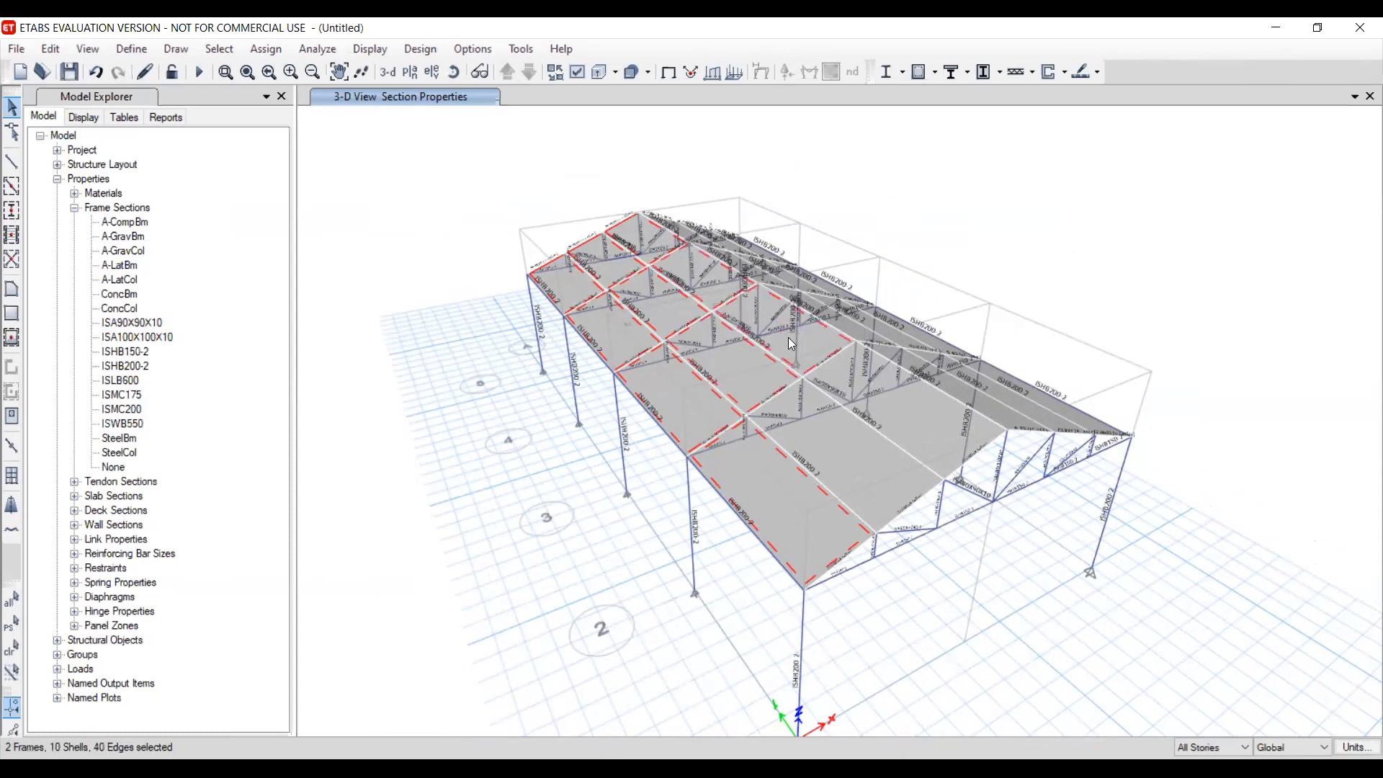
pyautogui.click(914, 430)
pyautogui.click(869, 477)
# Add all twelve roof shell panels on the grid C side slope to the selection
pyautogui.moveTo(1027, 437); pyautogui.dragTo(748, 458, button='middle')
pyautogui.moveTo(709, 501); pyautogui.dragTo(796, 465, button='middle')
pyautogui.keyDown('shift'); pyautogui.moveTo(621, 486); pyautogui.dragTo(885, 261, button='middle'); pyautogui.keyUp('shift')
pyautogui.click(853, 271)
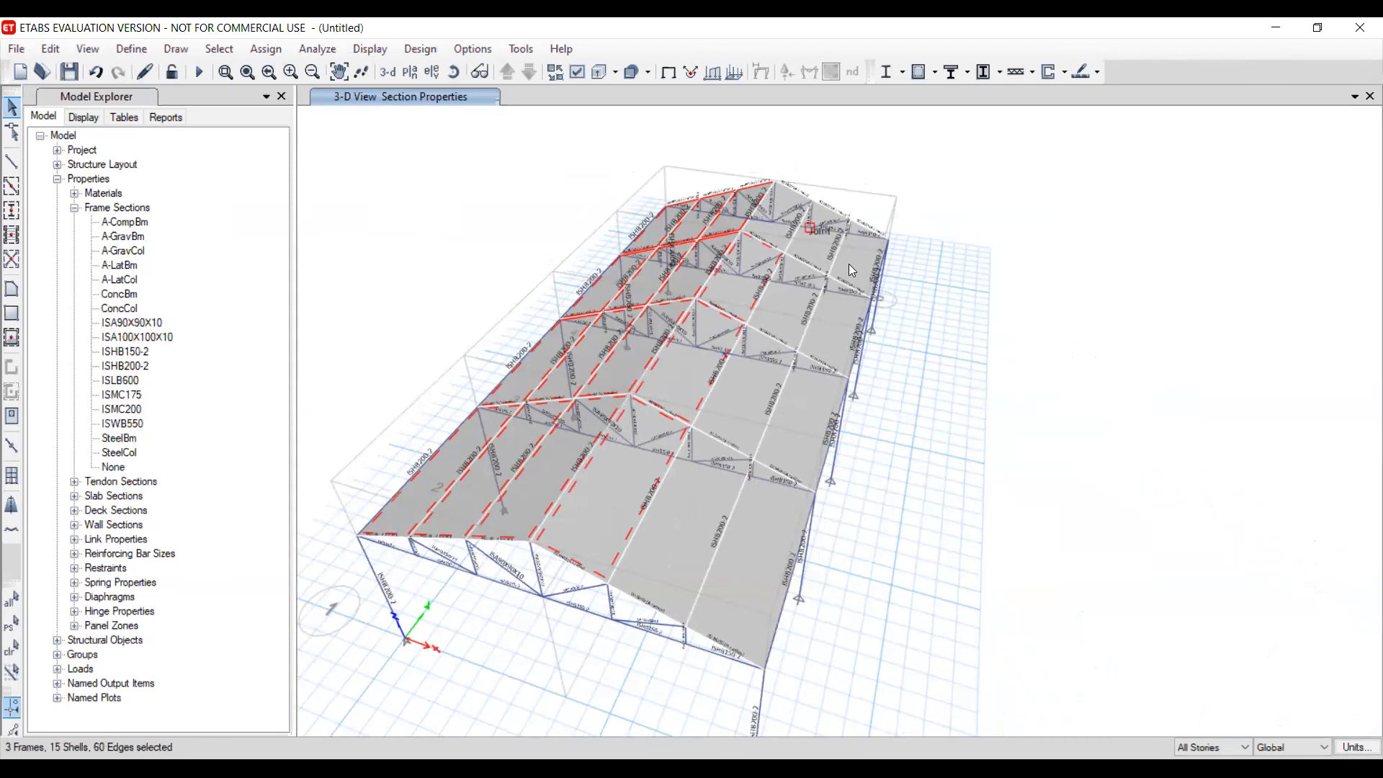
pyautogui.click(774, 233)
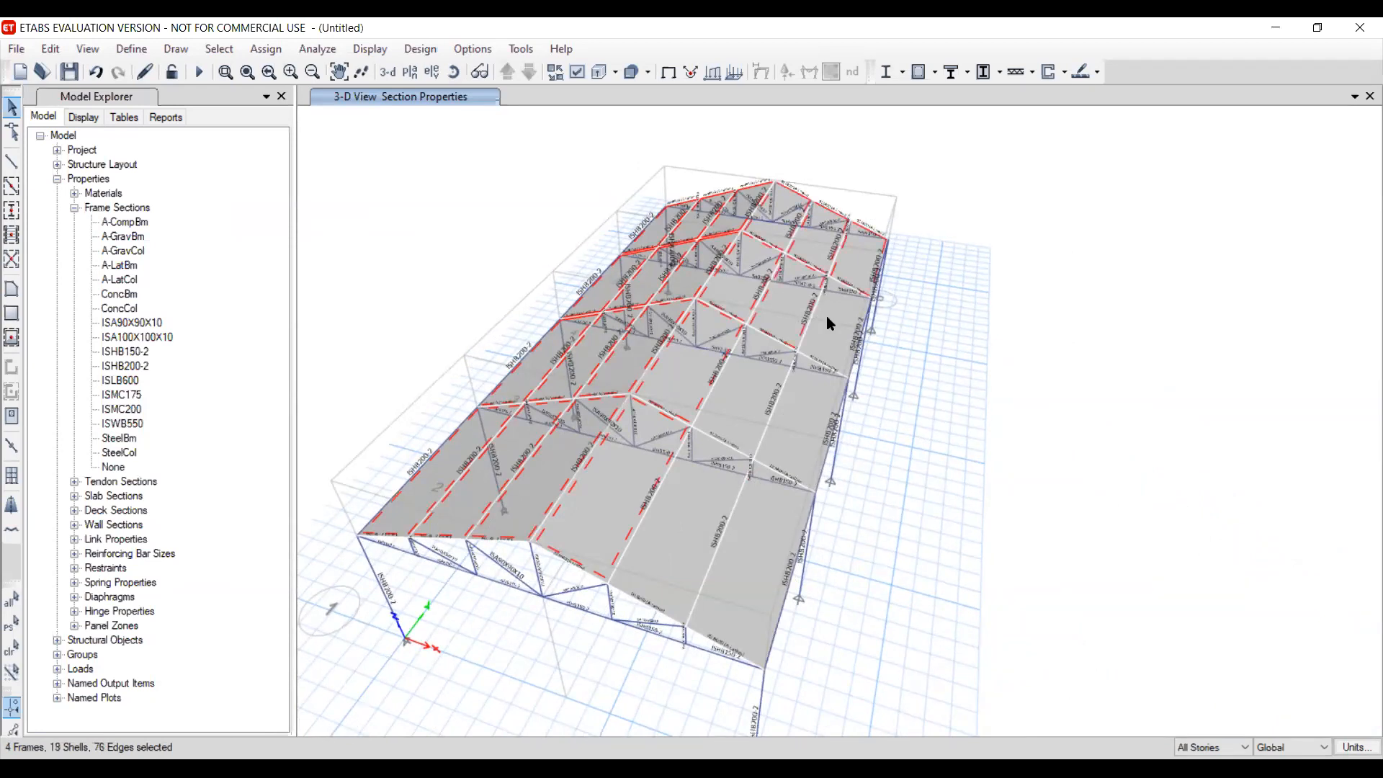
pyautogui.click(805, 429)
pyautogui.click(739, 403)
pyautogui.click(750, 564)
pyautogui.click(739, 580)
# Assign a uniform Live load of 1.5 kN/m² in the Gravity direction to the selected roof shell panels, replacing existing loads
pyautogui.keyDown('shift'); pyautogui.moveTo(603, 529); pyautogui.dragTo(793, 476, button='middle'); pyautogui.keyUp('shift')
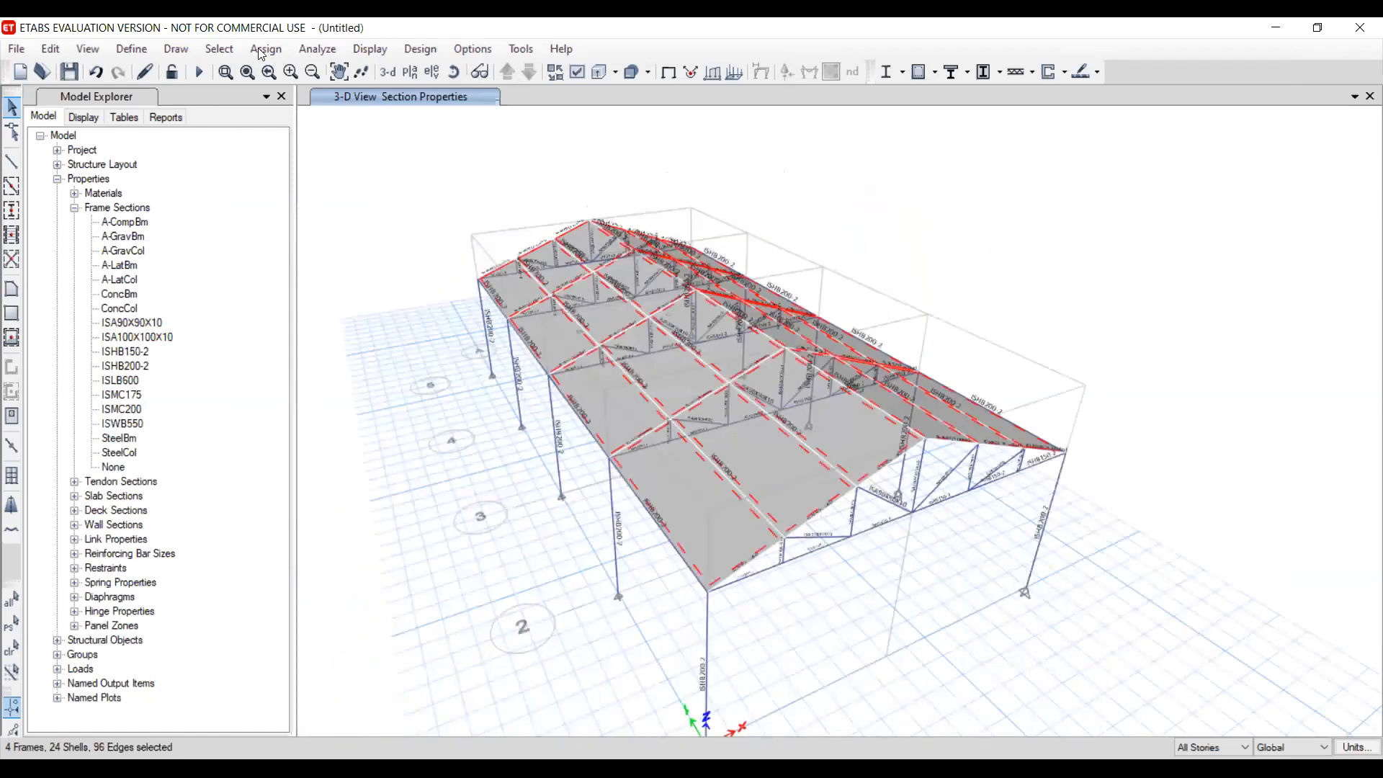
pyautogui.click(265, 49)
pyautogui.moveTo(316, 124)
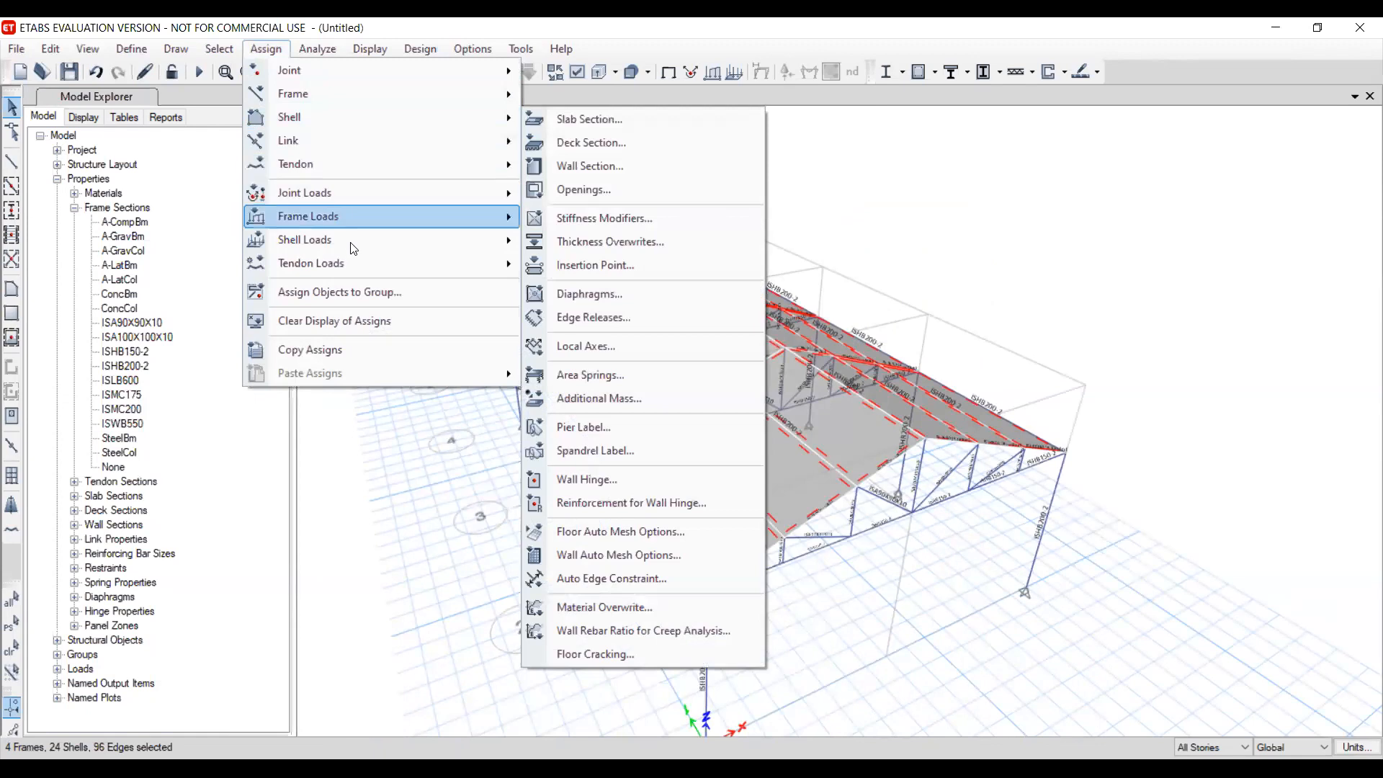
pyautogui.moveTo(348, 241)
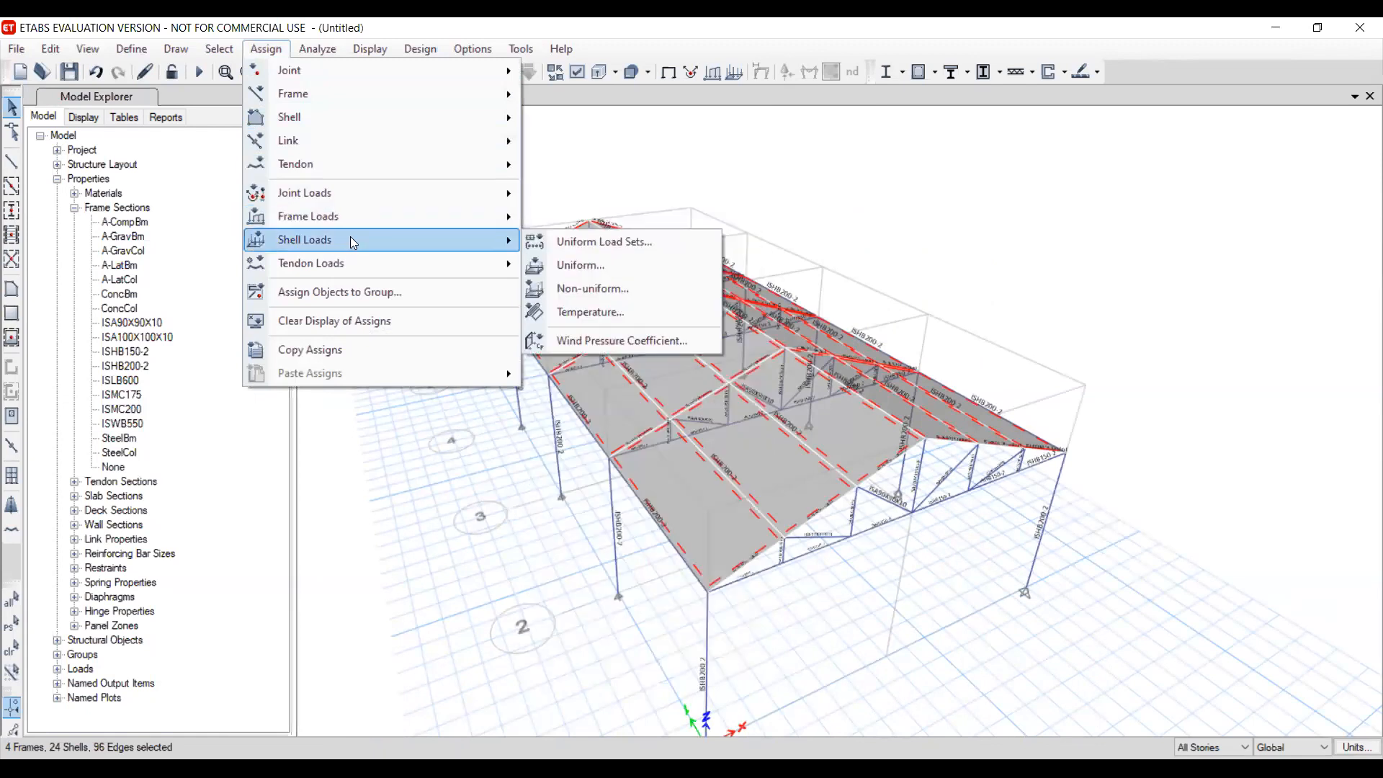
pyautogui.click(582, 266)
pyautogui.click(717, 344)
pyautogui.click(711, 374)
pyautogui.doubleClick(596, 401)
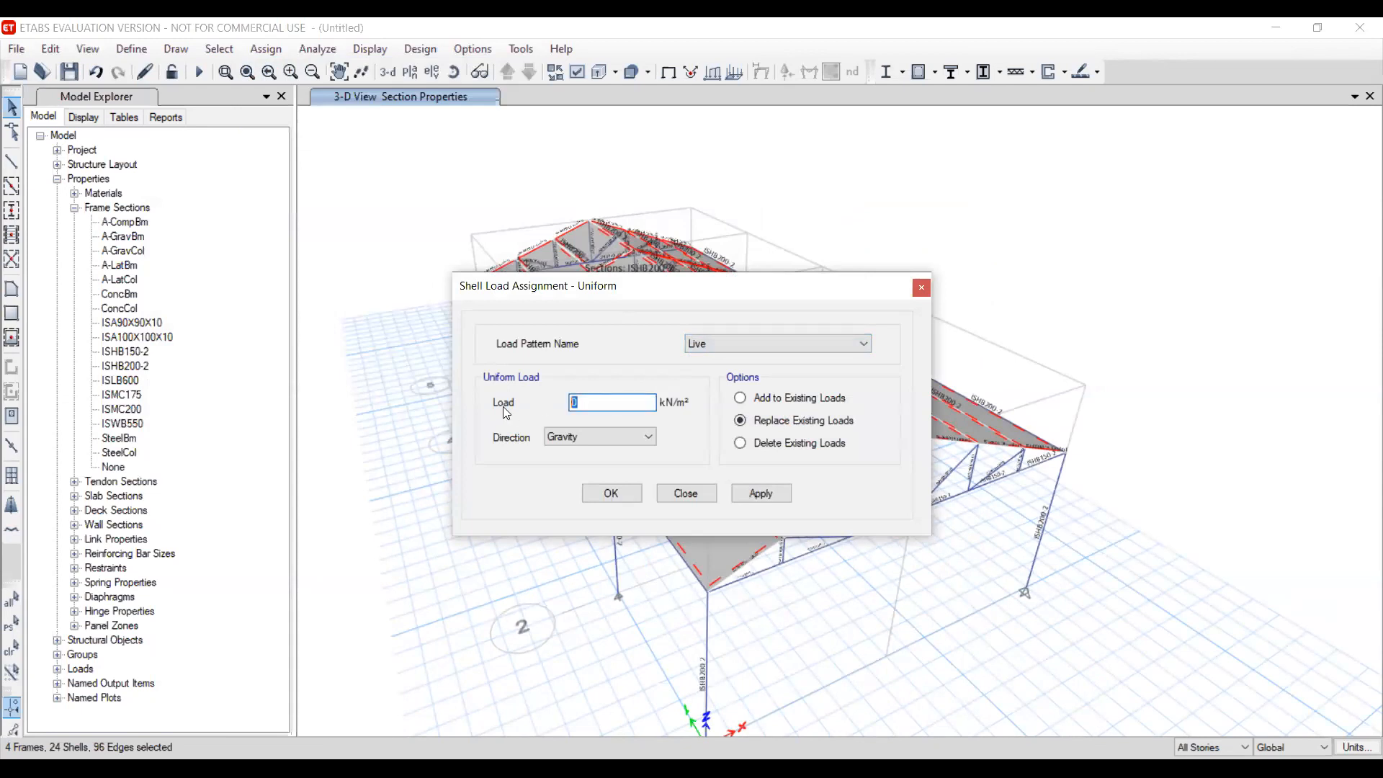
pyautogui.write('1.5')
pyautogui.click(749, 494)
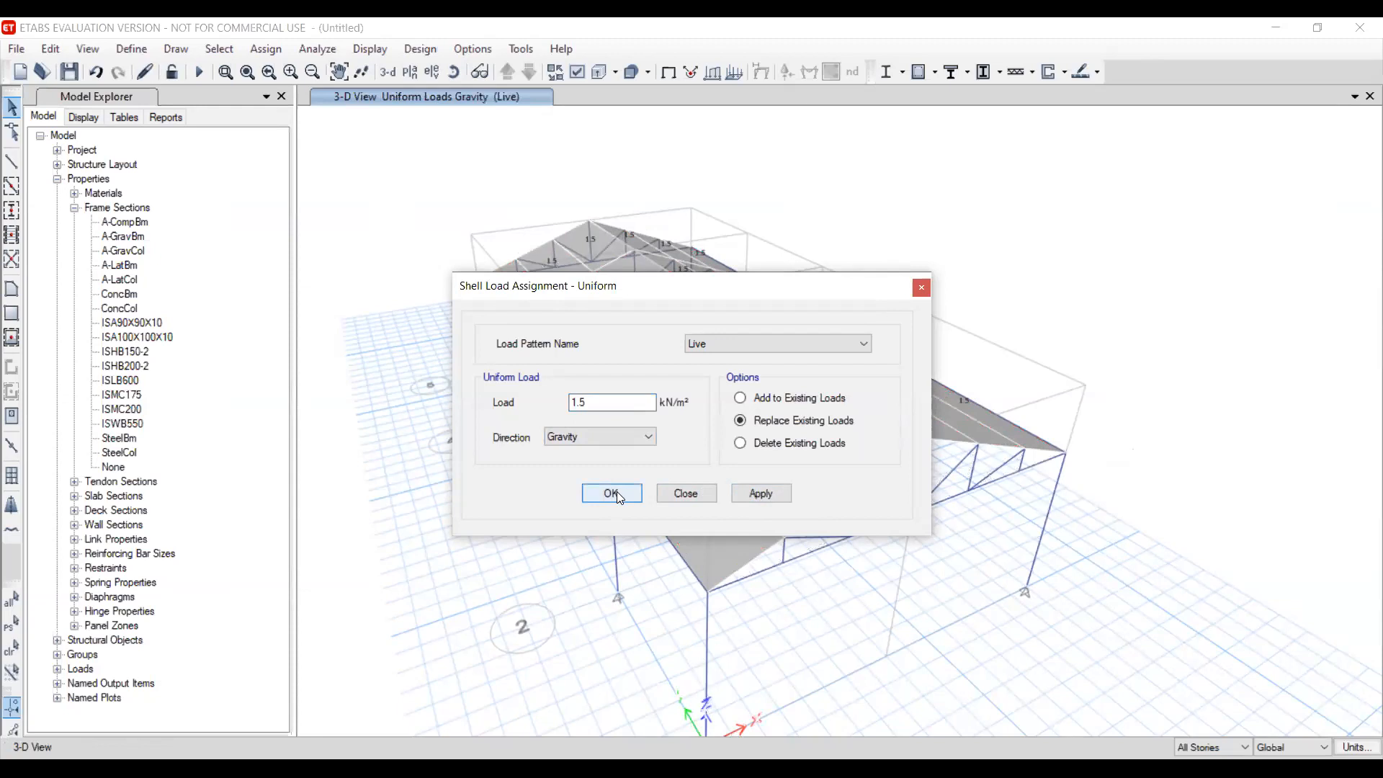
pyautogui.click(618, 496)
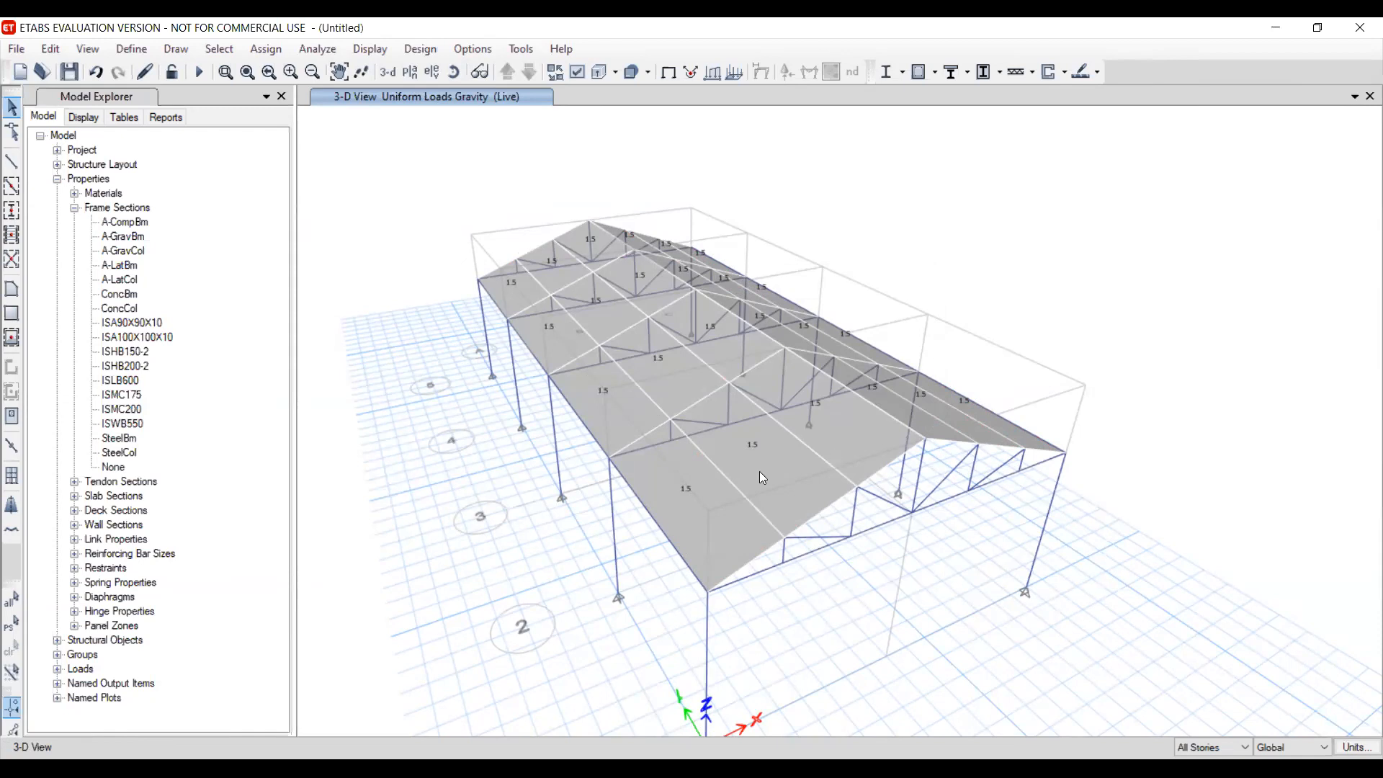
# Select all twelve roof shell panels on the grid A side slope again
pyautogui.click(719, 509)
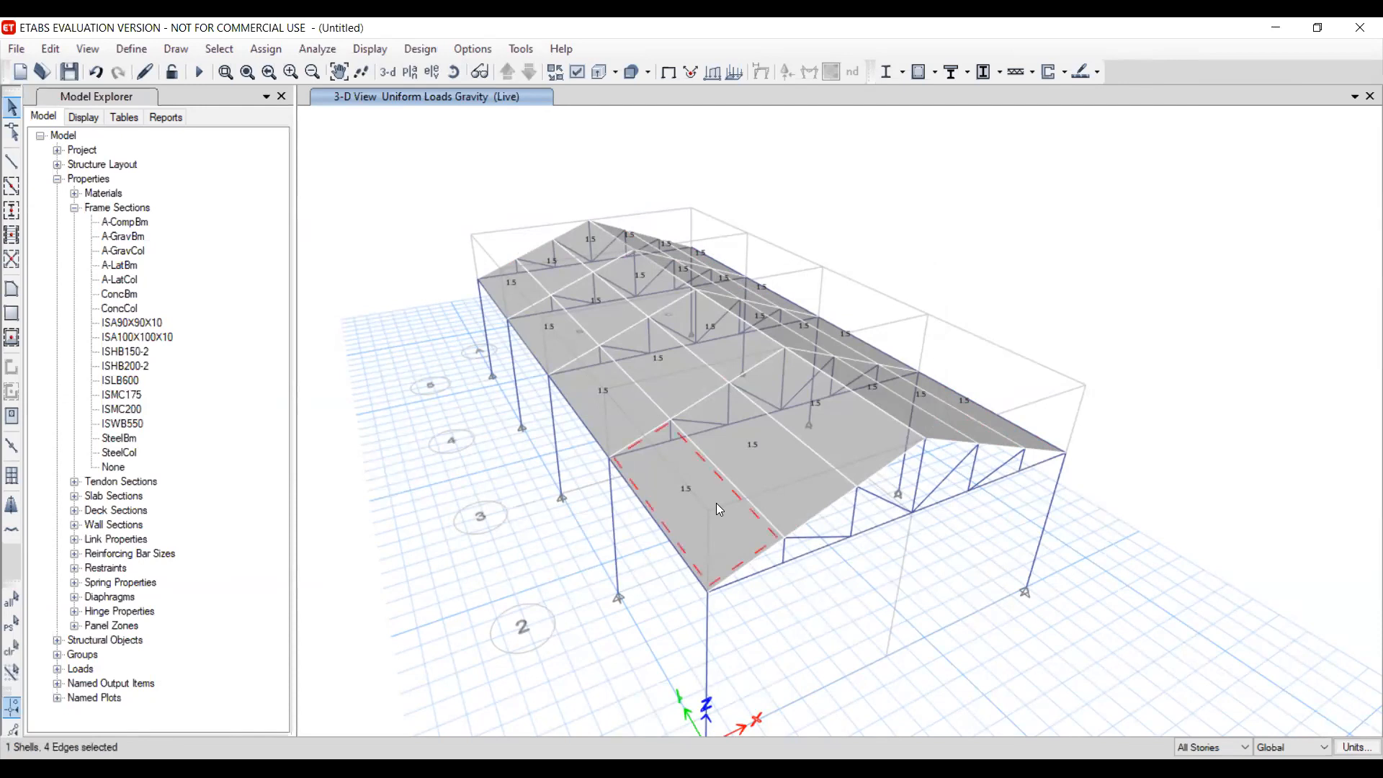
pyautogui.click(620, 401)
pyautogui.click(519, 297)
pyautogui.click(601, 314)
pyautogui.click(554, 267)
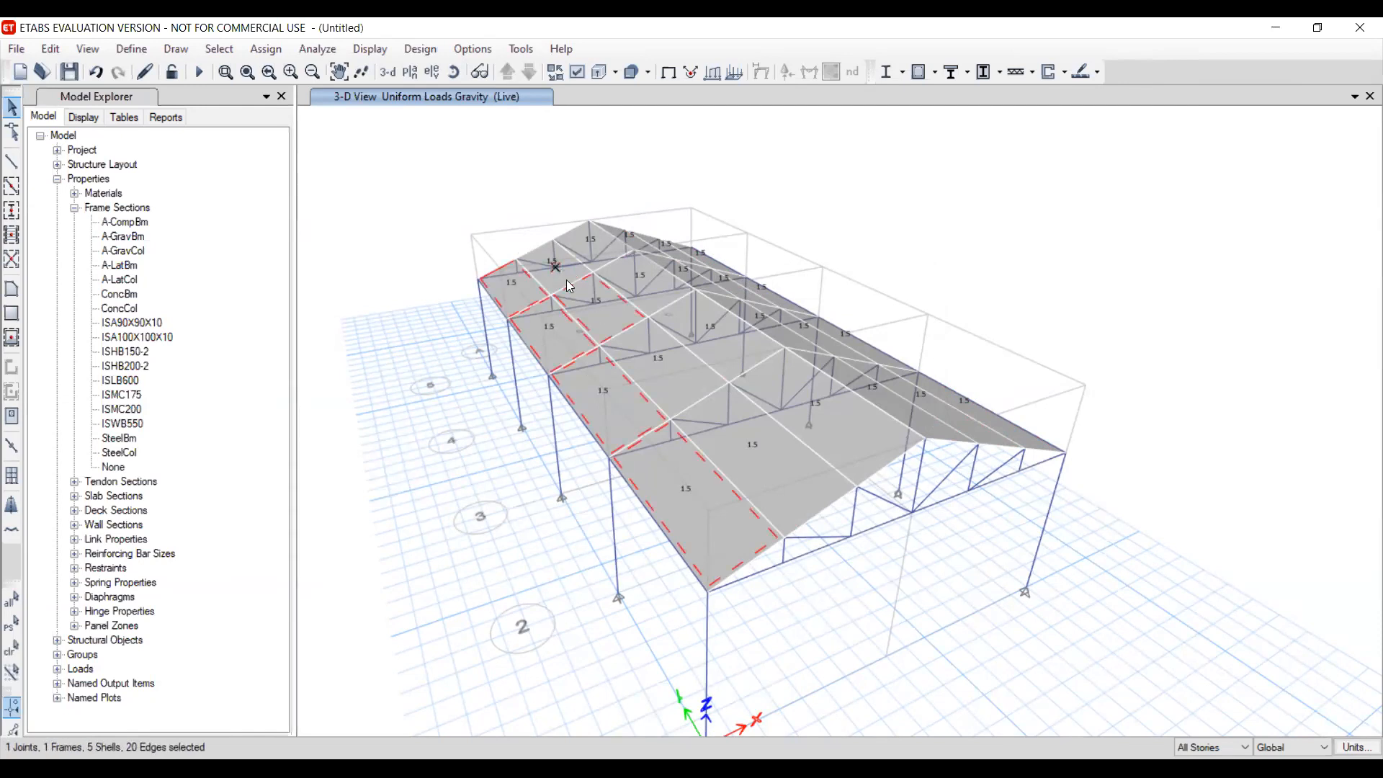
pyautogui.click(539, 270)
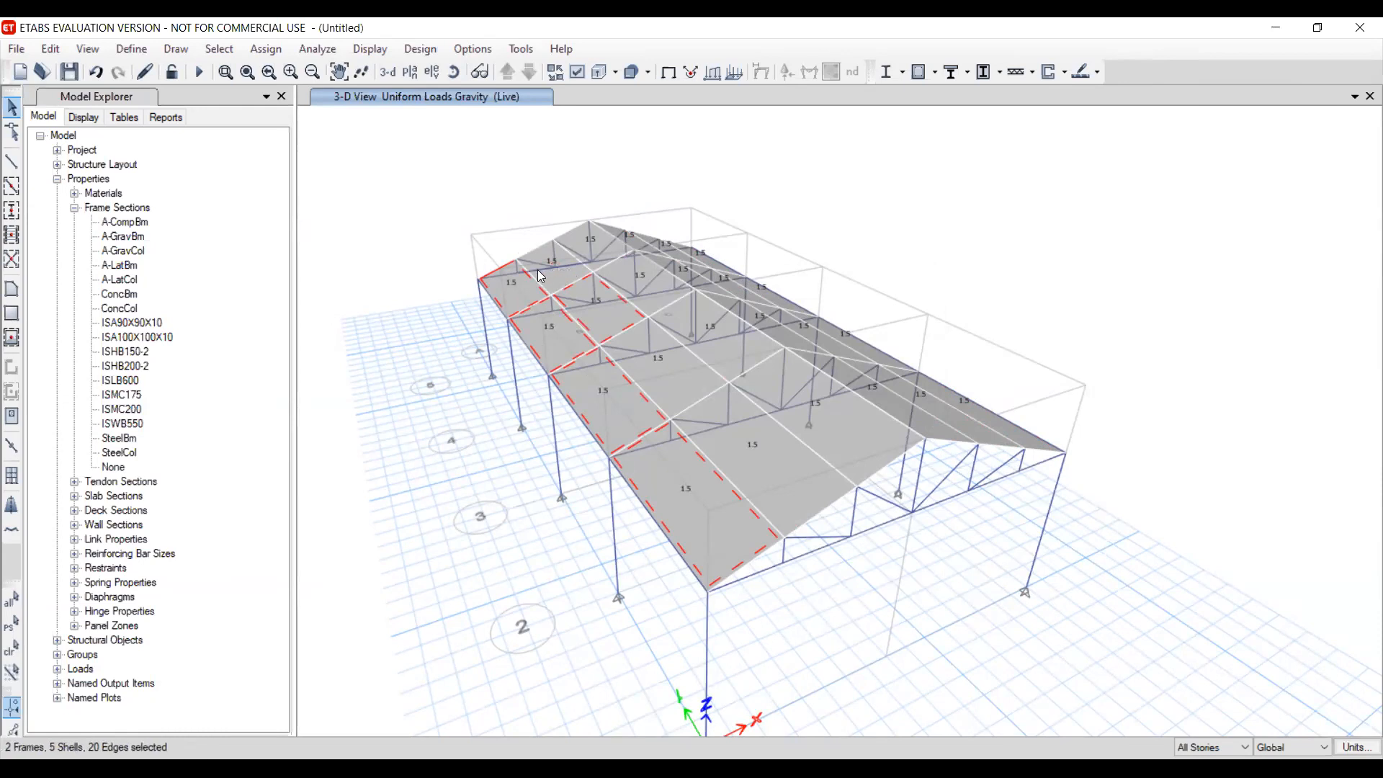
pyautogui.click(538, 272)
pyautogui.click(566, 282)
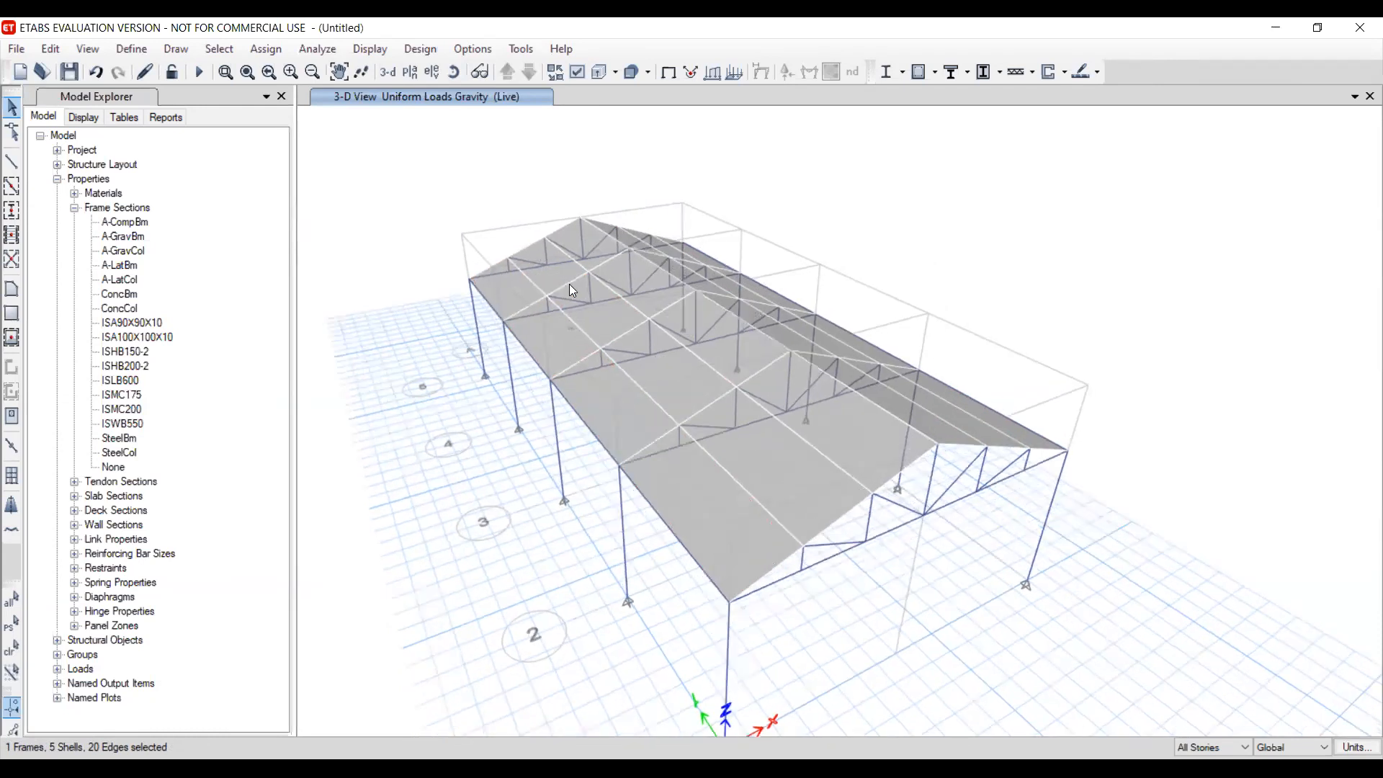
pyautogui.click(584, 238)
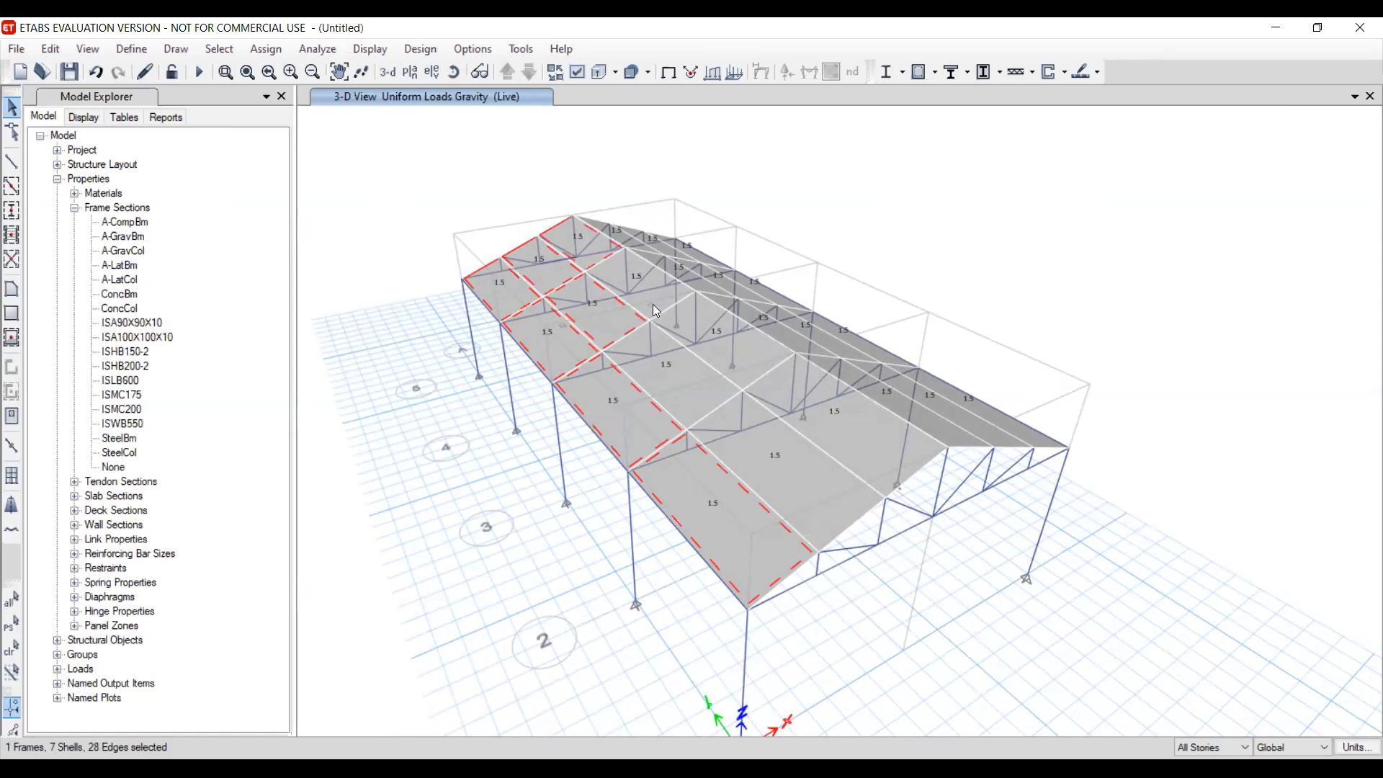
pyautogui.click(690, 329)
pyautogui.click(690, 383)
pyautogui.click(792, 477)
pyautogui.click(869, 452)
# Extend the selection to all twelve roof shell panels on the grid C side slope
pyautogui.moveTo(823, 474); pyautogui.dragTo(654, 524, button='middle')
pyautogui.click(637, 527)
pyautogui.click(569, 486)
pyautogui.click(631, 397)
pyautogui.click(692, 333)
pyautogui.click(751, 366)
pyautogui.click(798, 386)
pyautogui.click(840, 335)
pyautogui.click(784, 306)
pyautogui.click(746, 287)
pyautogui.moveTo(901, 303); pyautogui.dragTo(868, 351, button='middle')
pyautogui.click(900, 292)
pyautogui.click(881, 260)
pyautogui.click(840, 217)
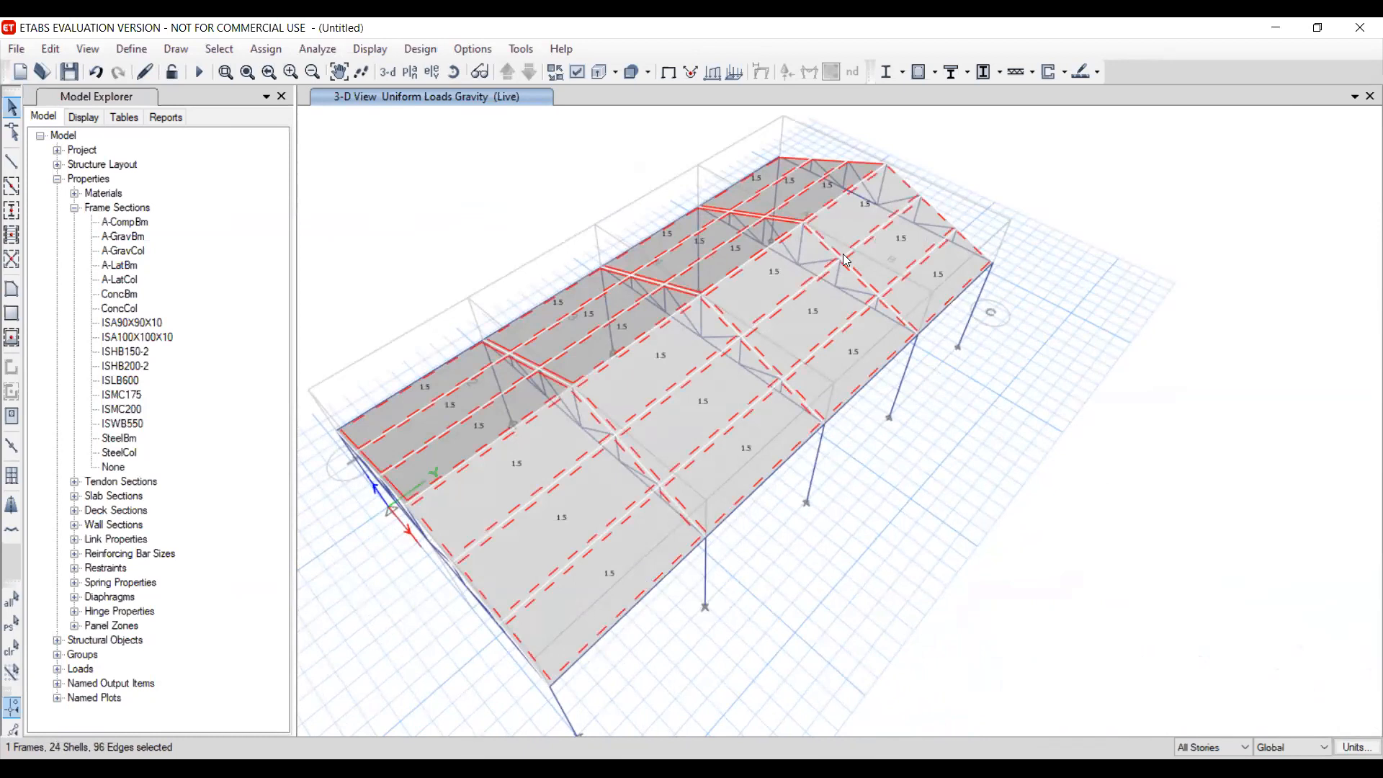
# Assign a uniform Dead load of 0.5 kN/m² in the Gravity direction to the selected roof shell panels, replacing existing loads
pyautogui.moveTo(623, 412); pyautogui.dragTo(843, 372, button='middle')
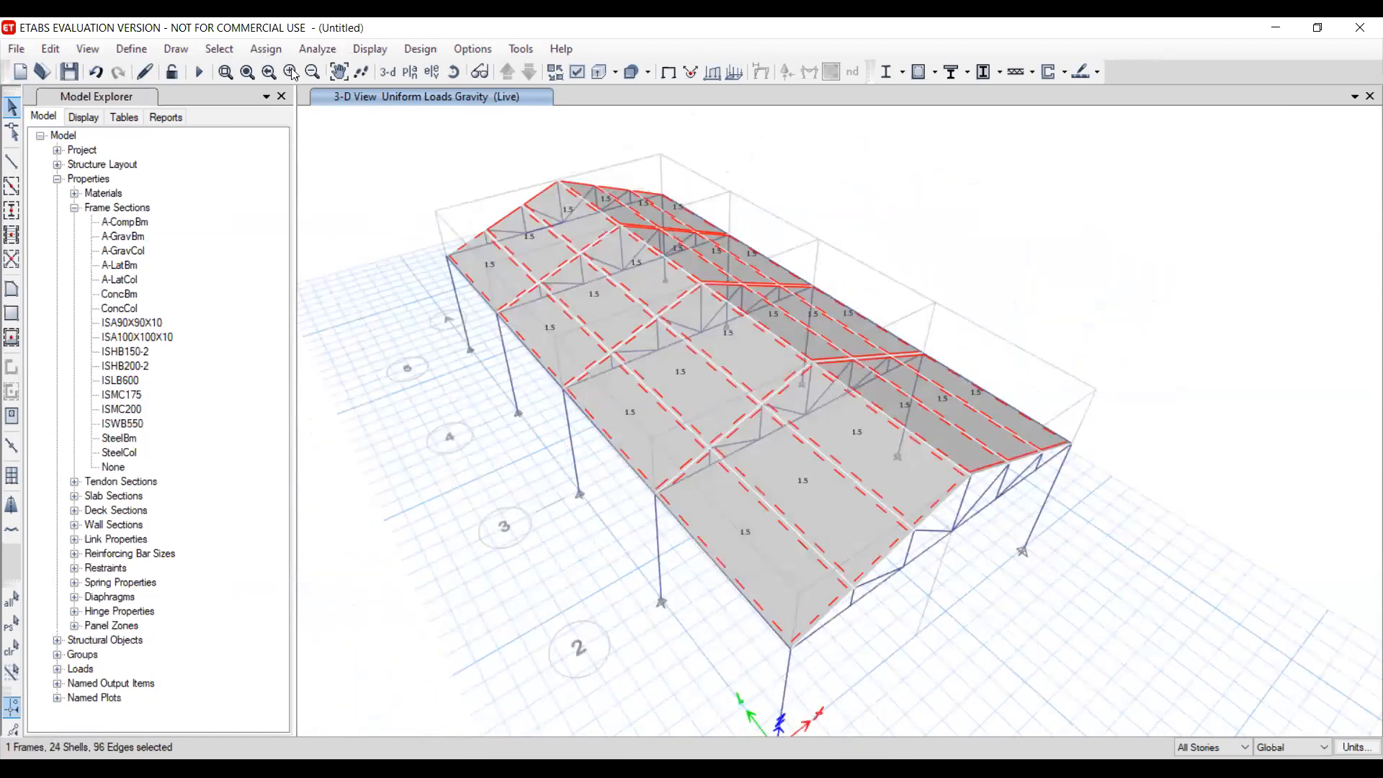
pyautogui.click(253, 51)
pyautogui.moveTo(327, 219)
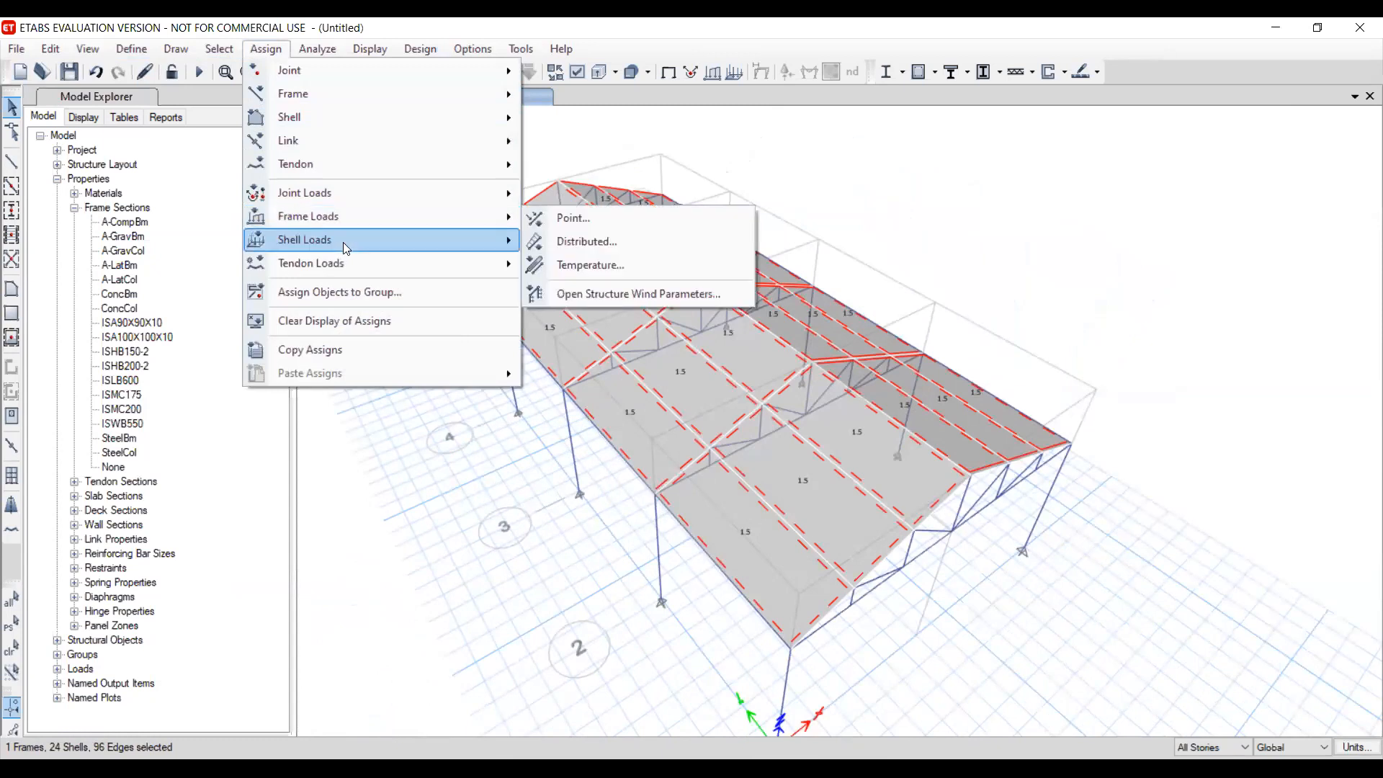
pyautogui.moveTo(343, 241)
pyautogui.click(645, 266)
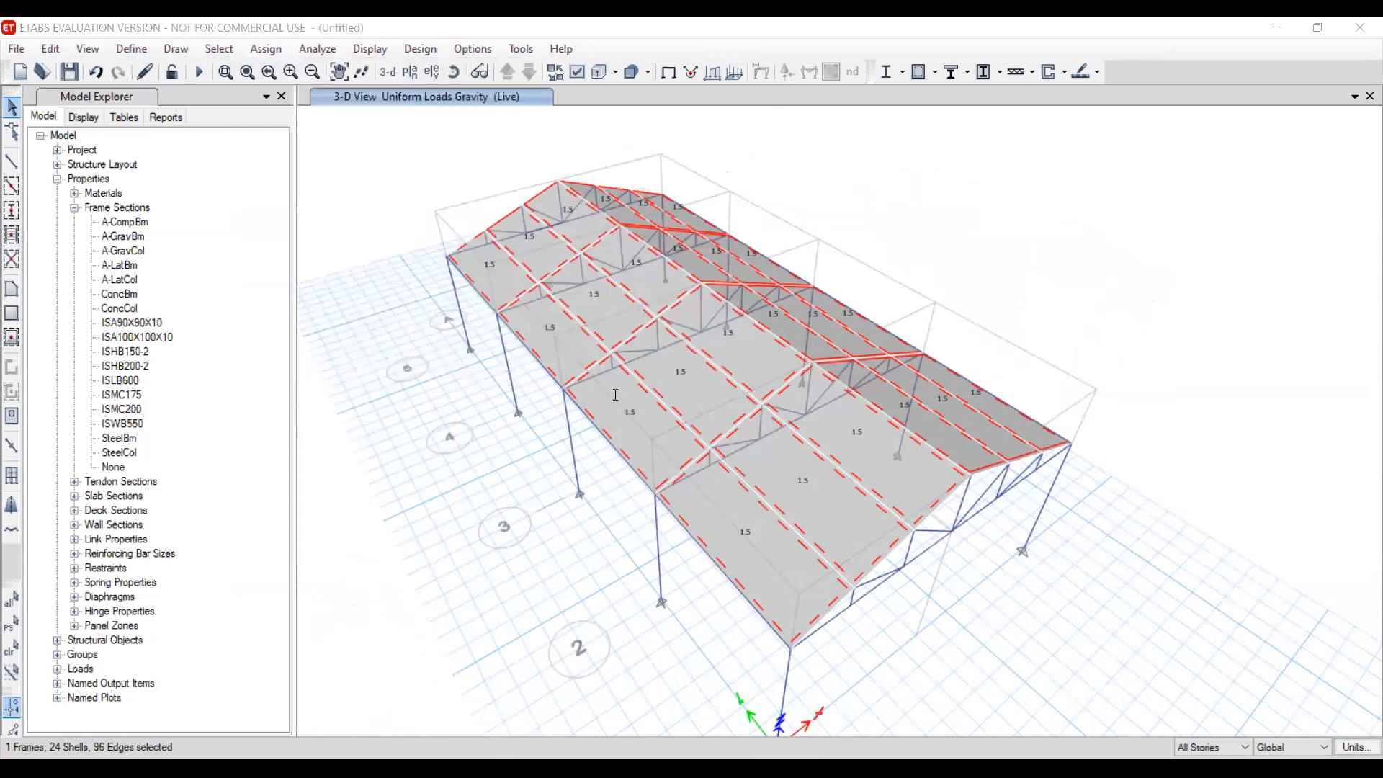
pyautogui.click(726, 344)
pyautogui.click(720, 360)
pyautogui.moveTo(602, 399); pyautogui.dragTo(521, 406)
pyautogui.write('0.5')
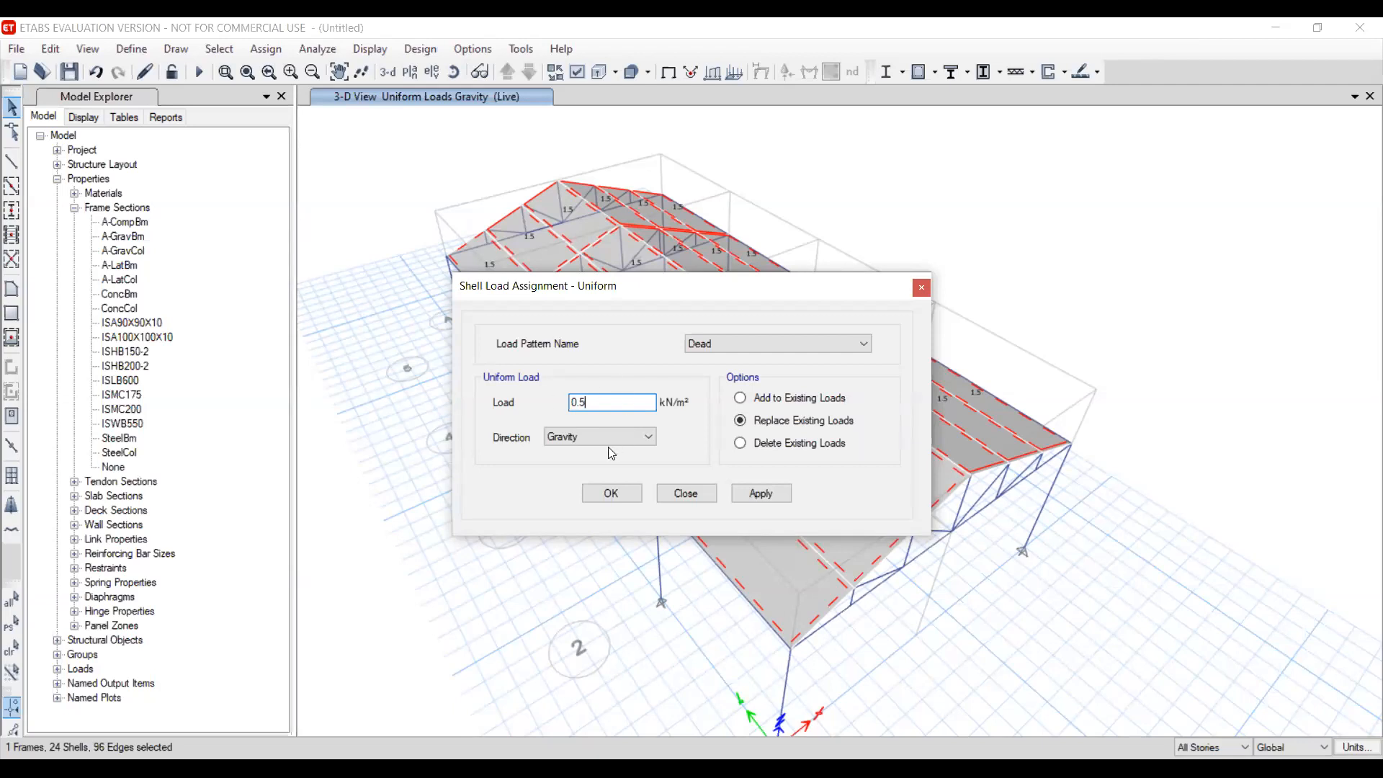
pyautogui.click(763, 493)
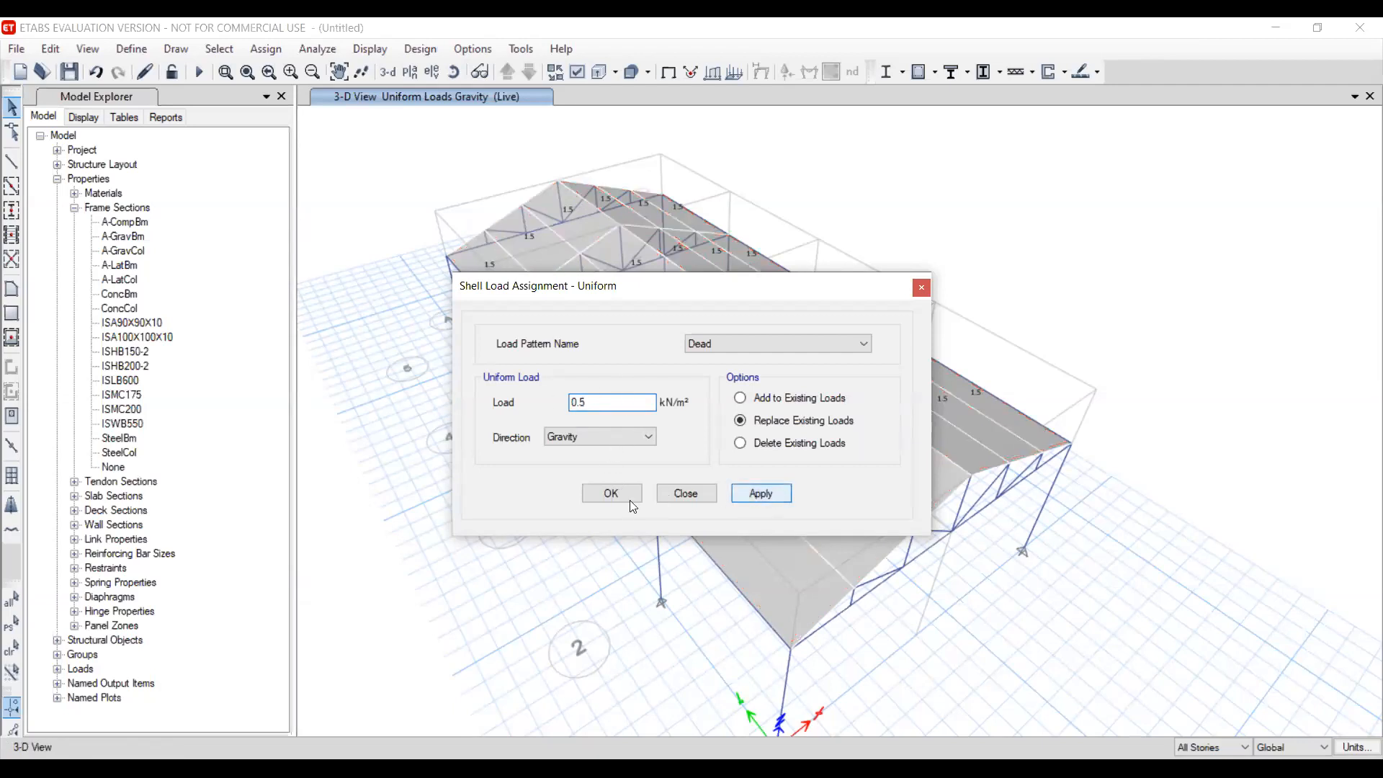
pyautogui.click(592, 503)
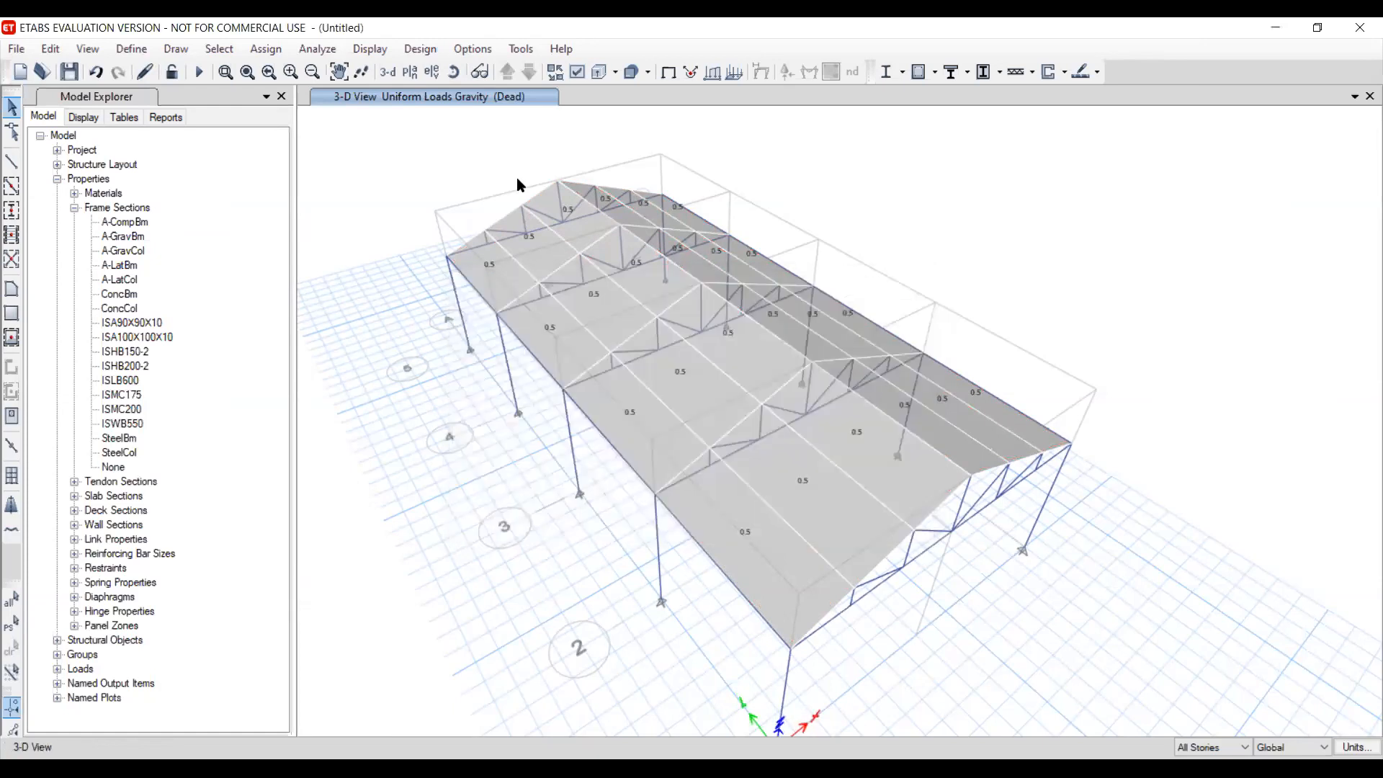
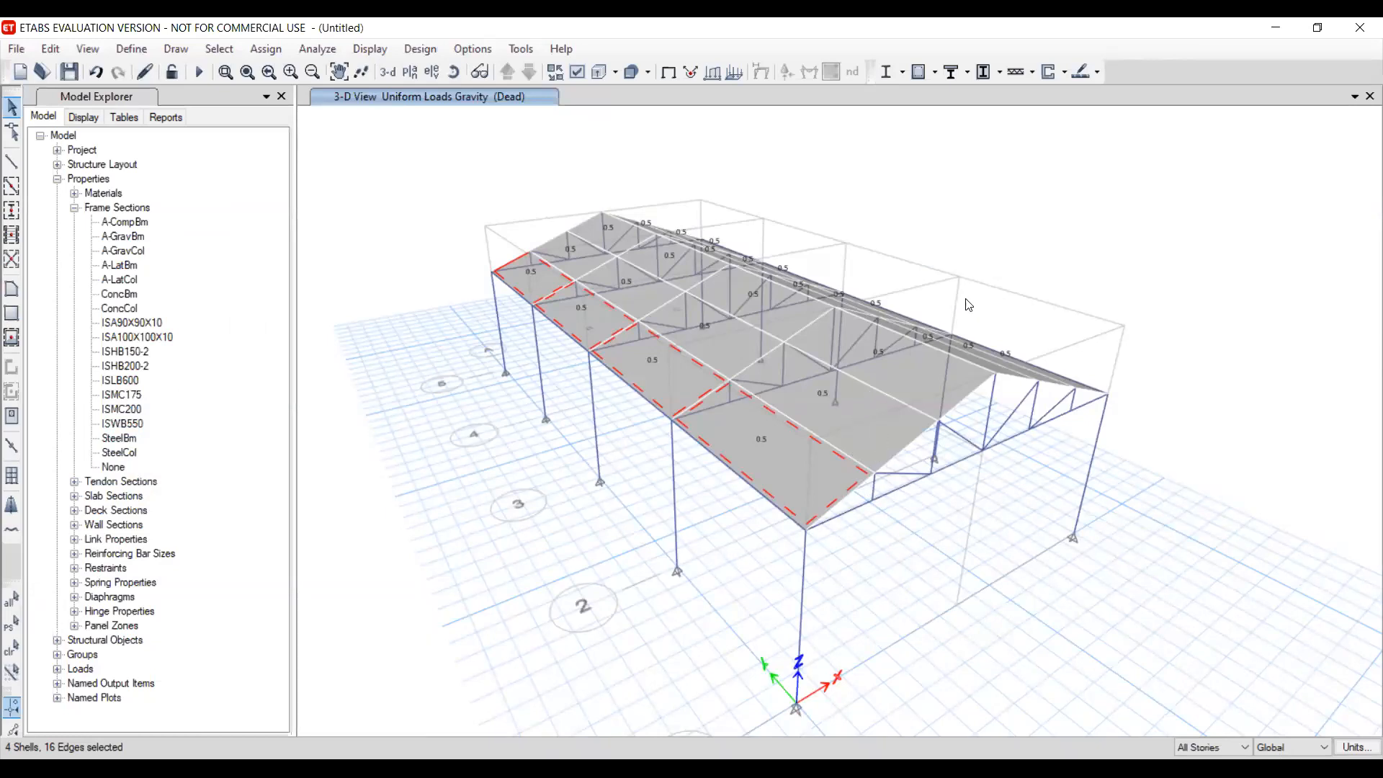
# Add the remaining eight roof shell panels in the middle and ridge rows of the grid A side slope to the selection
pyautogui.moveTo(972, 423); pyautogui.dragTo(745, 445, button='middle')
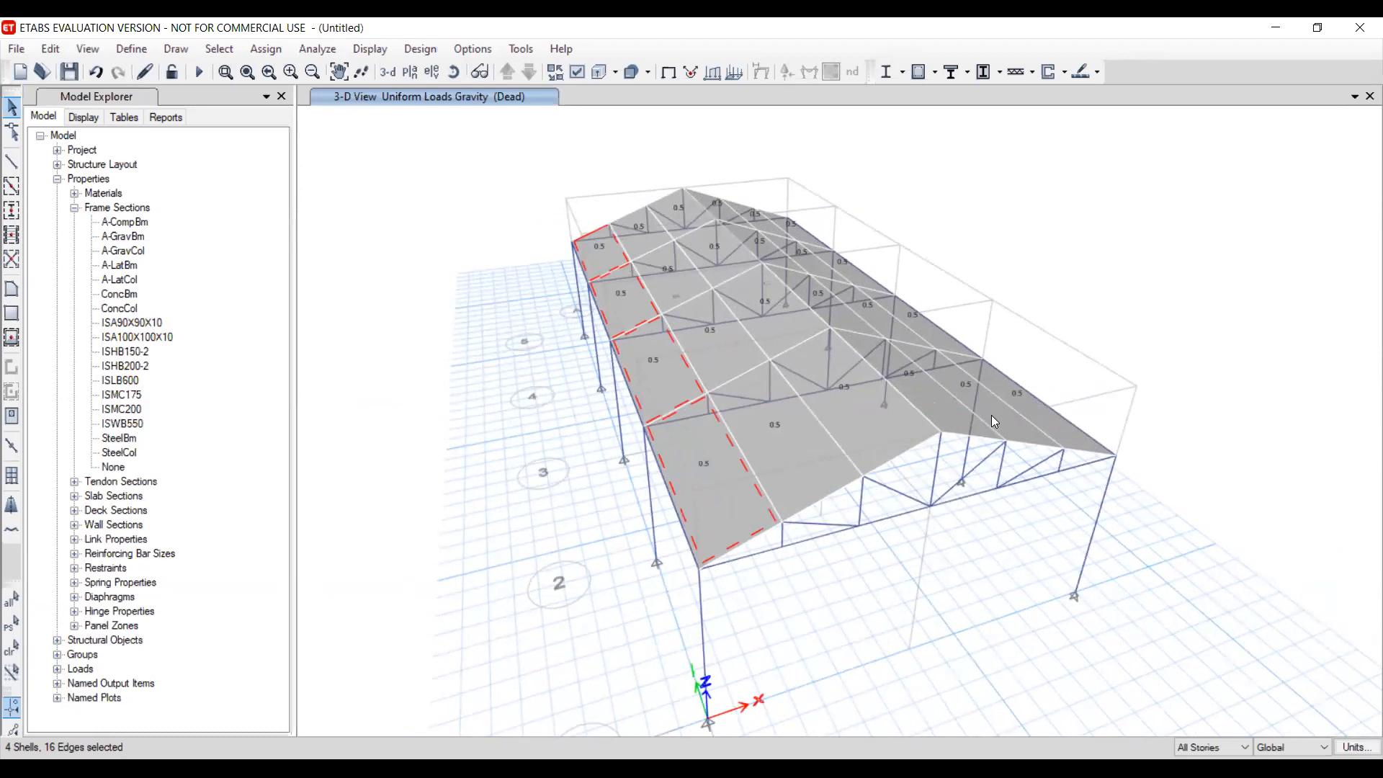
pyautogui.click(776, 451)
pyautogui.click(709, 343)
pyautogui.click(642, 249)
pyautogui.keyDown('shift'); pyautogui.moveTo(712, 276); pyautogui.dragTo(733, 314, button='middle'); pyautogui.keyUp('shift')
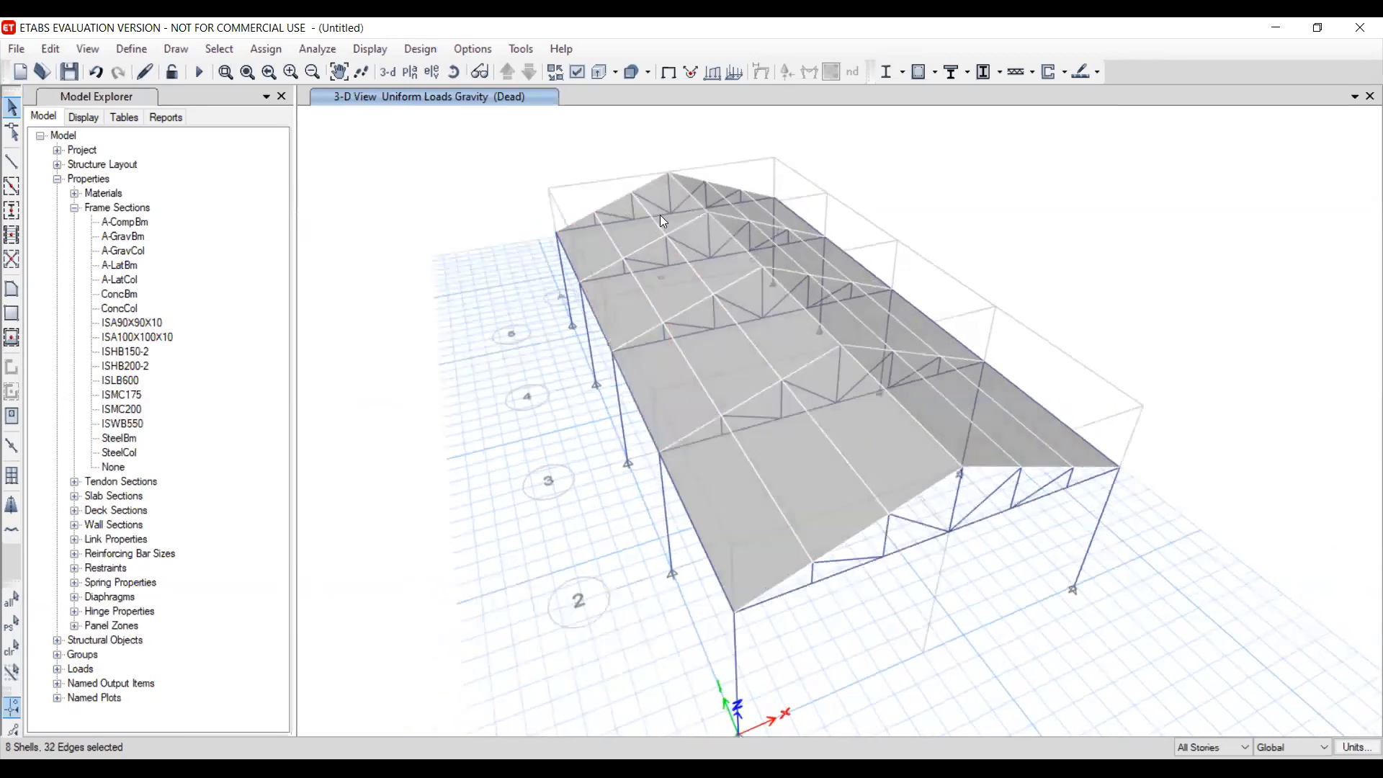
pyautogui.click(660, 215)
pyautogui.click(695, 253)
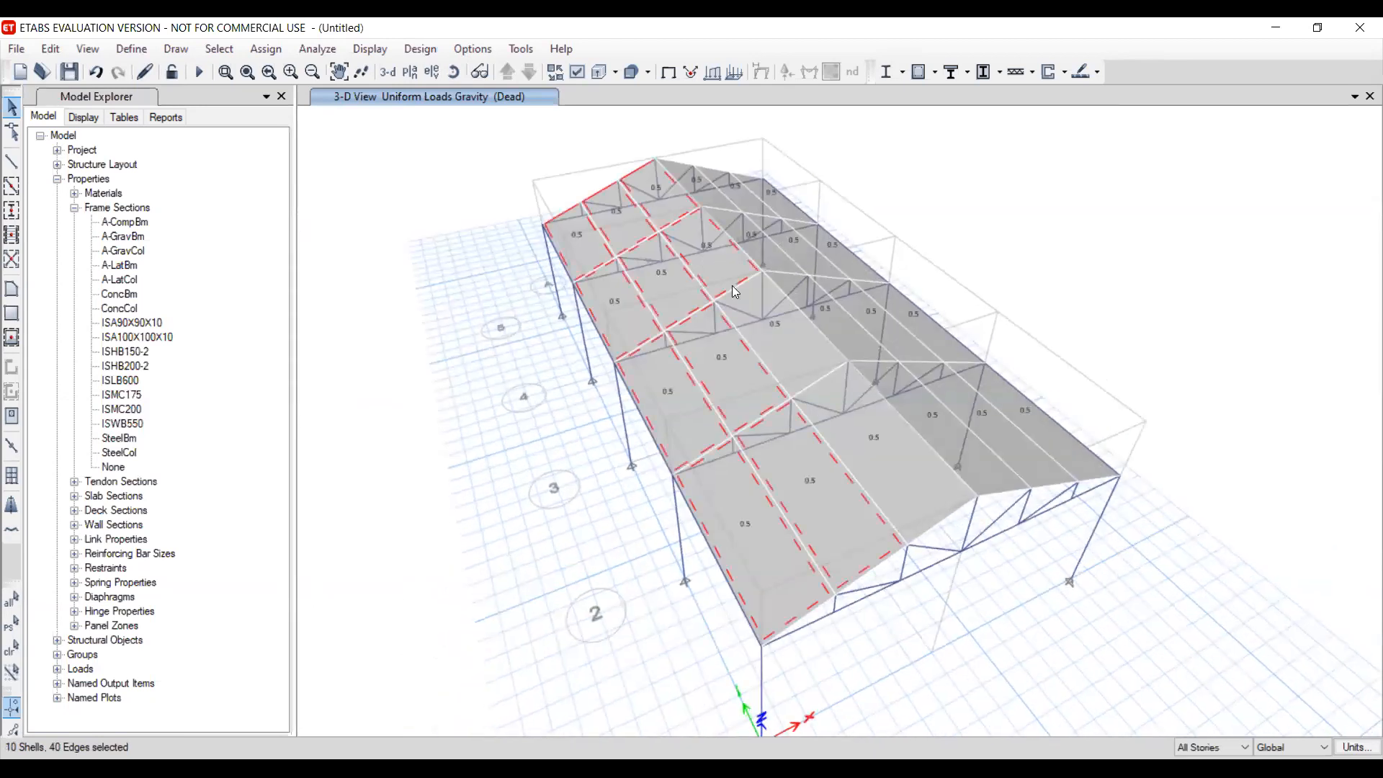
pyautogui.click(788, 358)
pyautogui.click(890, 460)
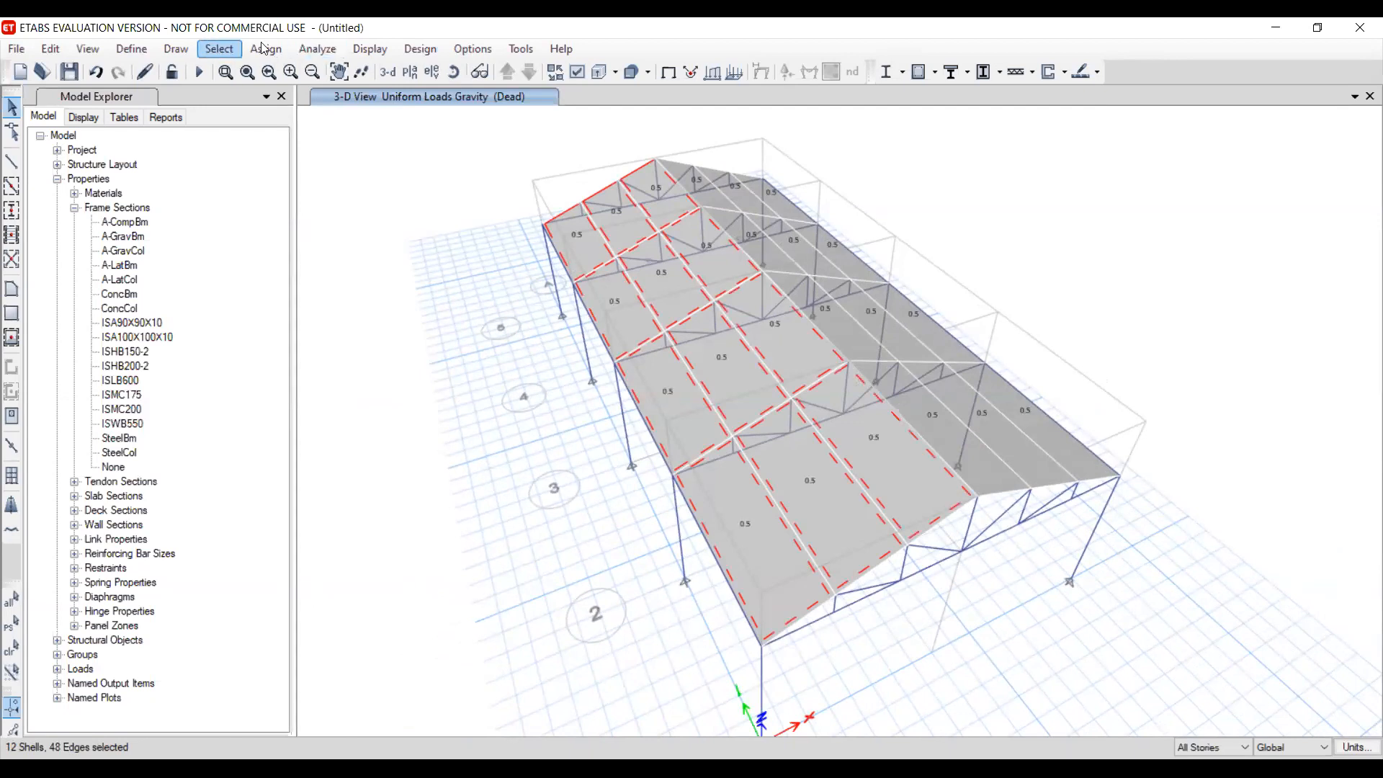
# Assign a windward wind pressure coefficient Cp of 0.8 for WLX to the selected grid A side roof panels
pyautogui.click(264, 49)
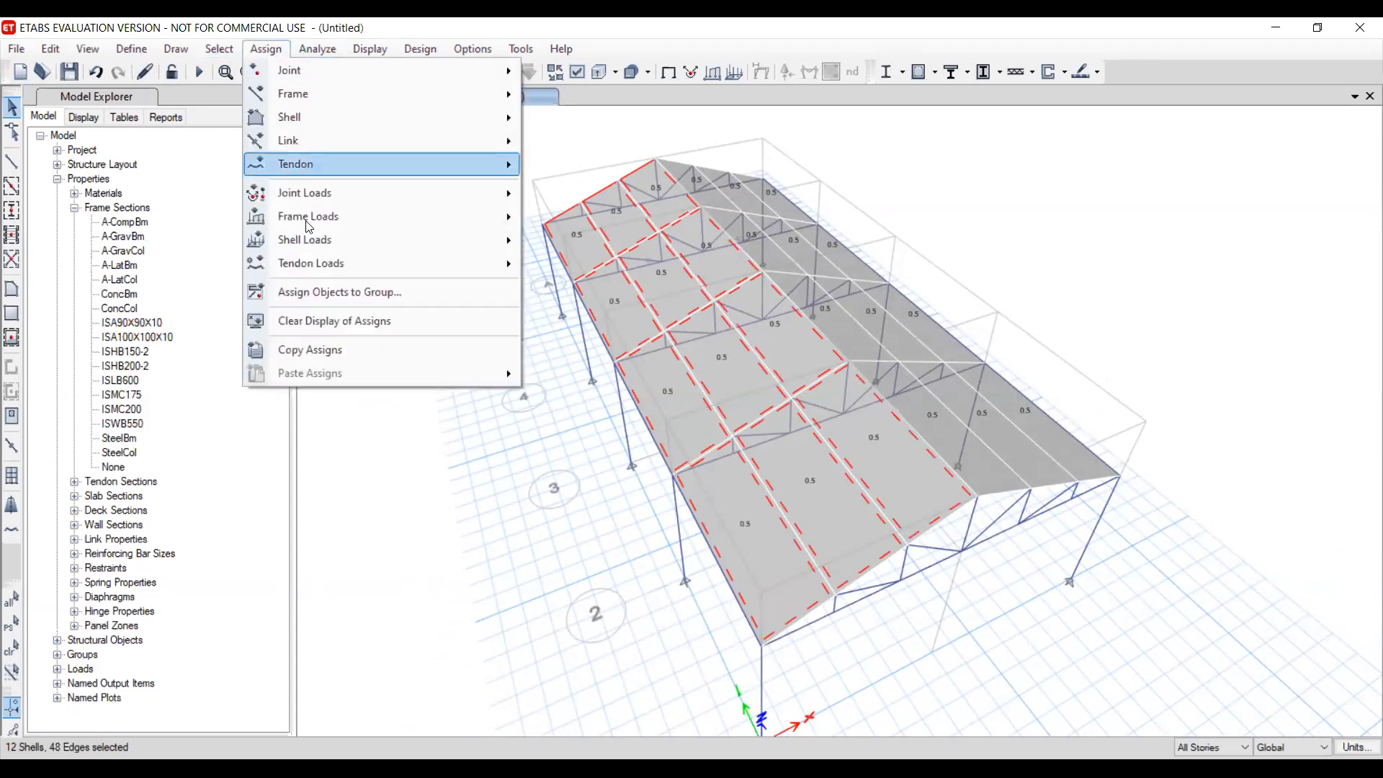
pyautogui.moveTo(329, 247)
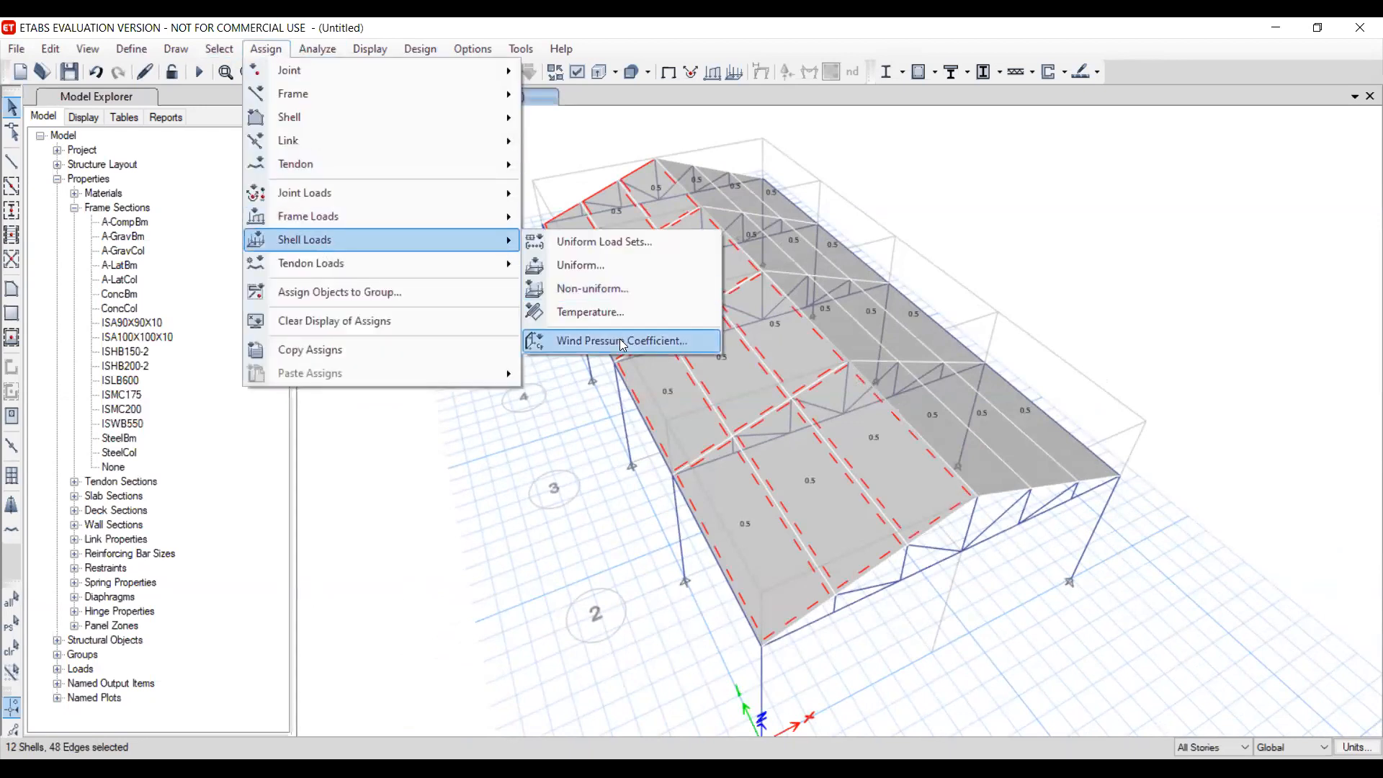
pyautogui.click(713, 342)
pyautogui.click(729, 351)
pyautogui.click(729, 349)
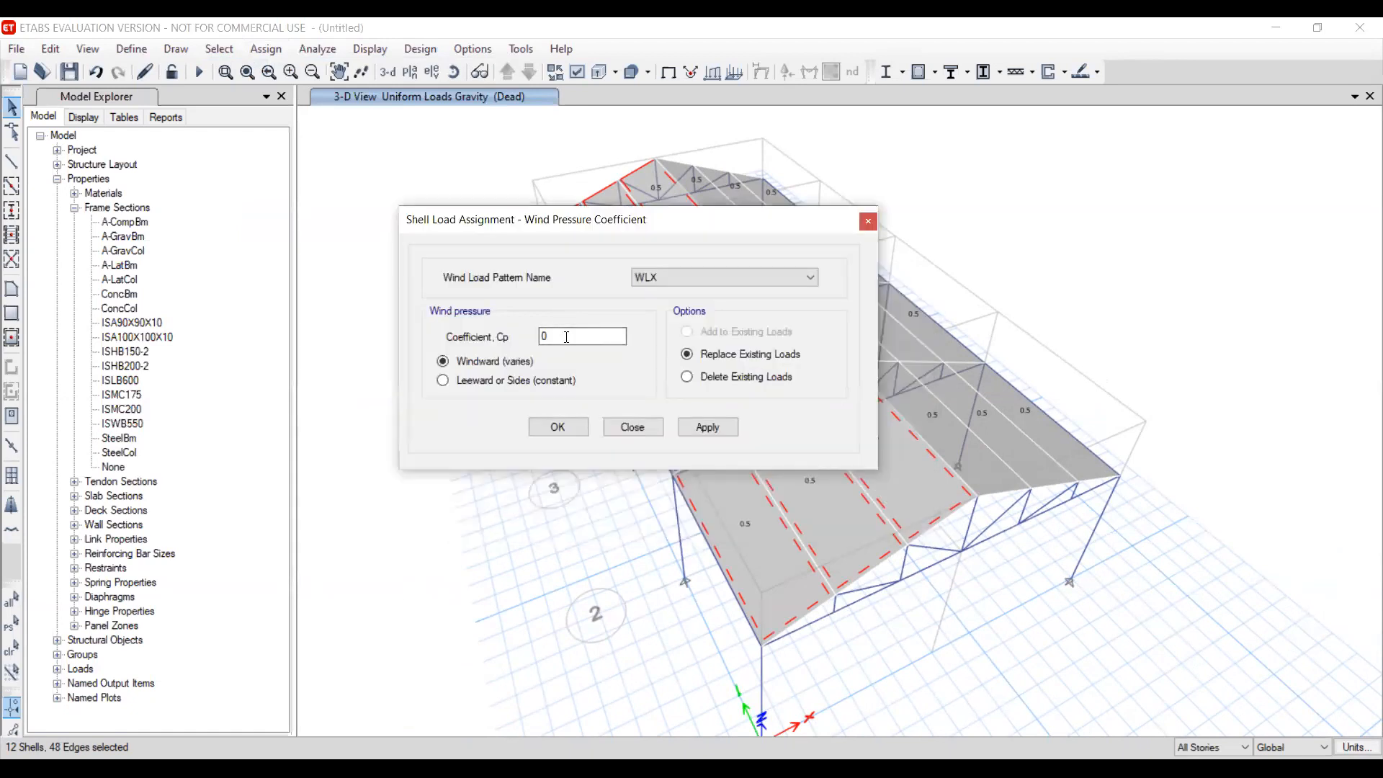
pyautogui.click(551, 336)
pyautogui.write('.8')
pyautogui.click(707, 427)
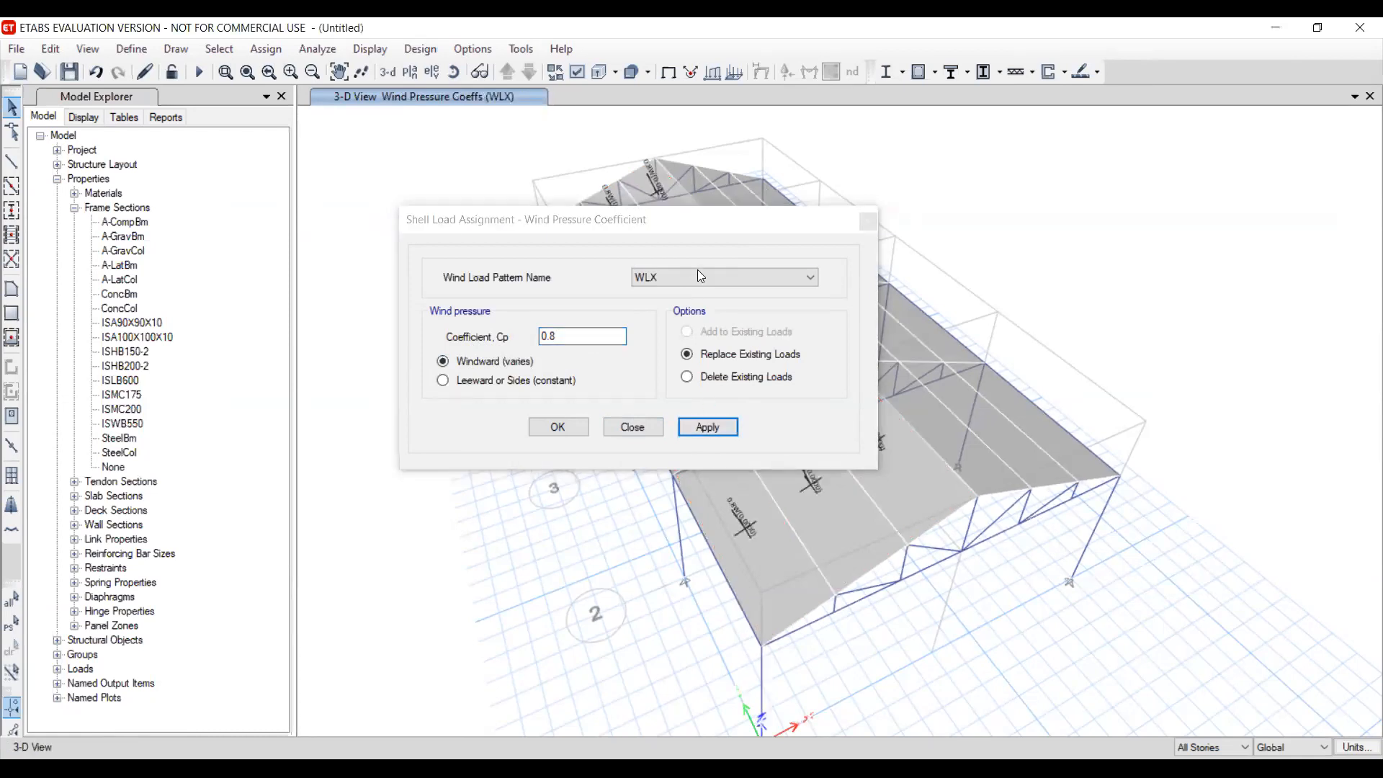
pyautogui.moveTo(695, 224); pyautogui.dragTo(494, 257)
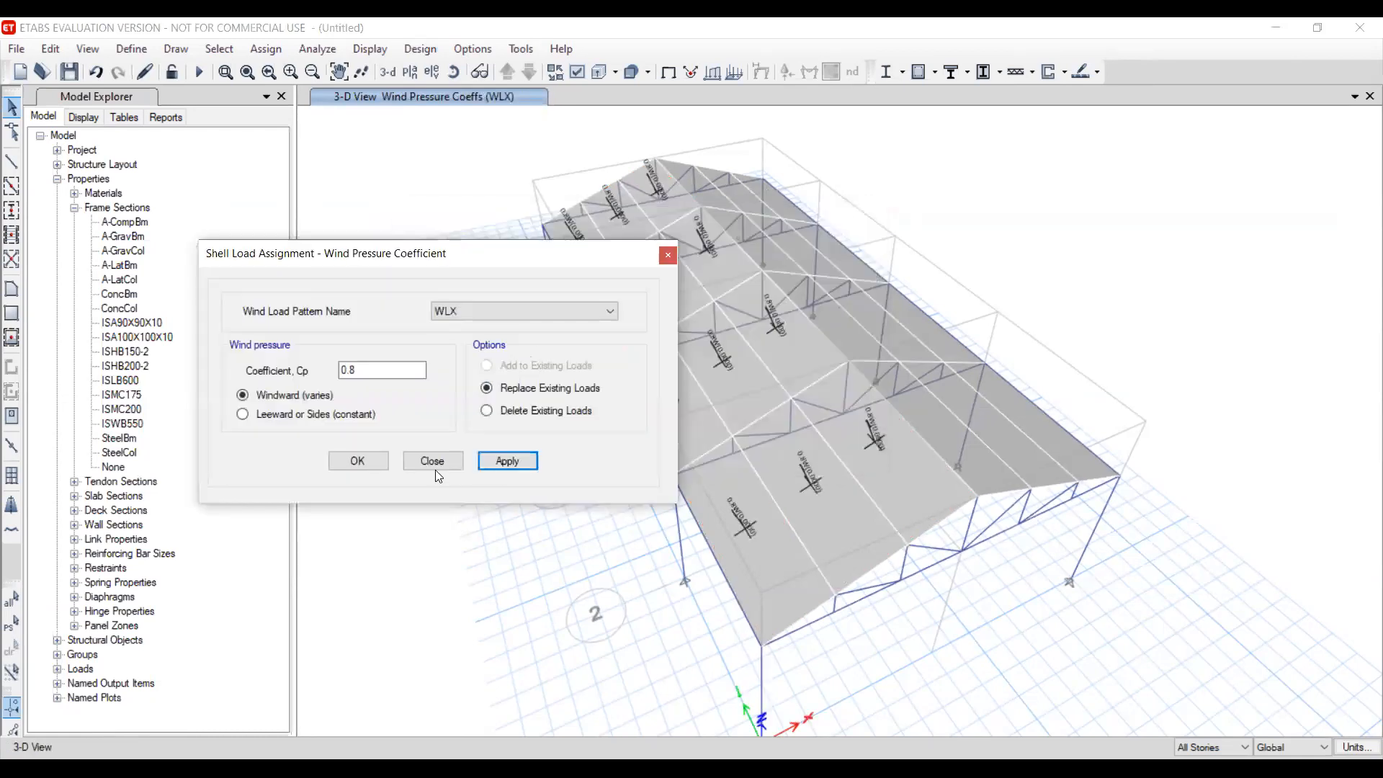
pyautogui.click(358, 461)
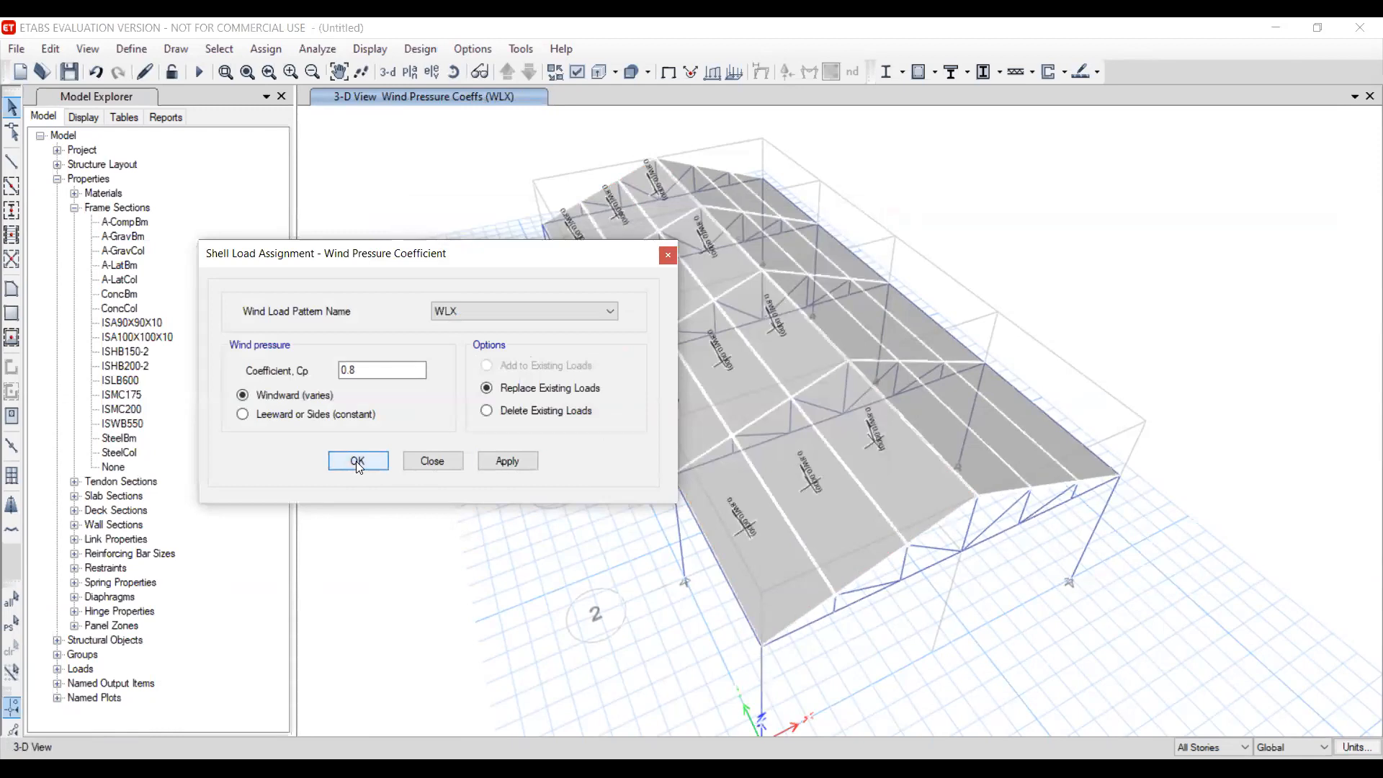
# Select only the twelve roof shell panels on the grid C side slope for the leeward wind assignment
pyautogui.keyDown('shift'); pyautogui.moveTo(930, 458); pyautogui.dragTo(680, 455, button='middle'); pyautogui.keyUp('shift')
pyautogui.click(680, 455)
pyautogui.click(759, 322)
pyautogui.click(873, 220)
pyautogui.click(893, 202)
pyautogui.click(914, 231)
pyautogui.click(948, 261)
pyautogui.click(922, 317)
pyautogui.click(871, 296)
pyautogui.click(829, 389)
pyautogui.click(863, 410)
pyautogui.click(810, 495)
pyautogui.click(745, 484)
# Assign a leeward (constant) wind pressure coefficient Cp of 0.3 for WLX to the selected grid C side roof panels
pyautogui.moveTo(726, 490); pyautogui.dragTo(693, 563, button='middle')
pyautogui.keyDown('shift'); pyautogui.moveTo(845, 502); pyautogui.dragTo(910, 479, button='middle'); pyautogui.keyUp('shift')
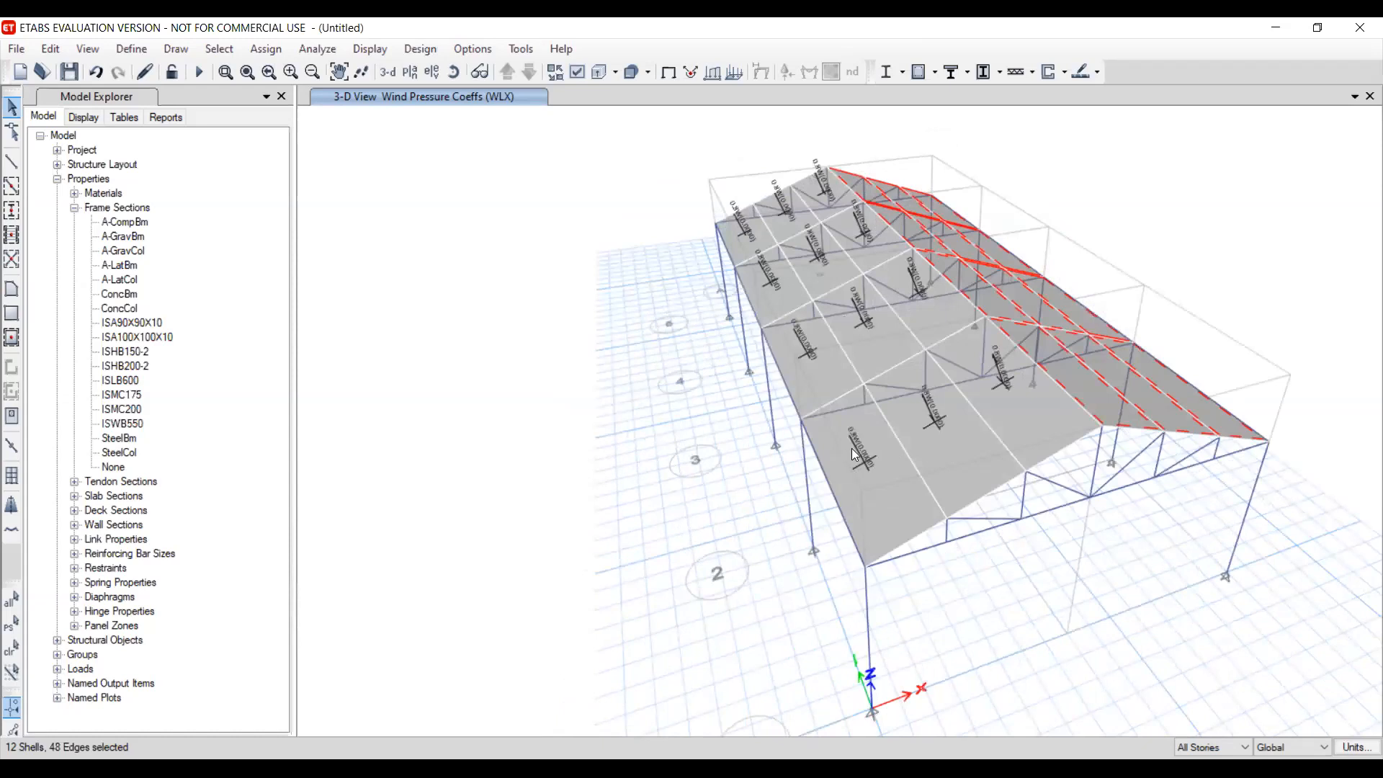
pyautogui.keyDown('shift'); pyautogui.moveTo(929, 396); pyautogui.dragTo(922, 360, button='middle'); pyautogui.keyUp('shift')
pyautogui.click(265, 49)
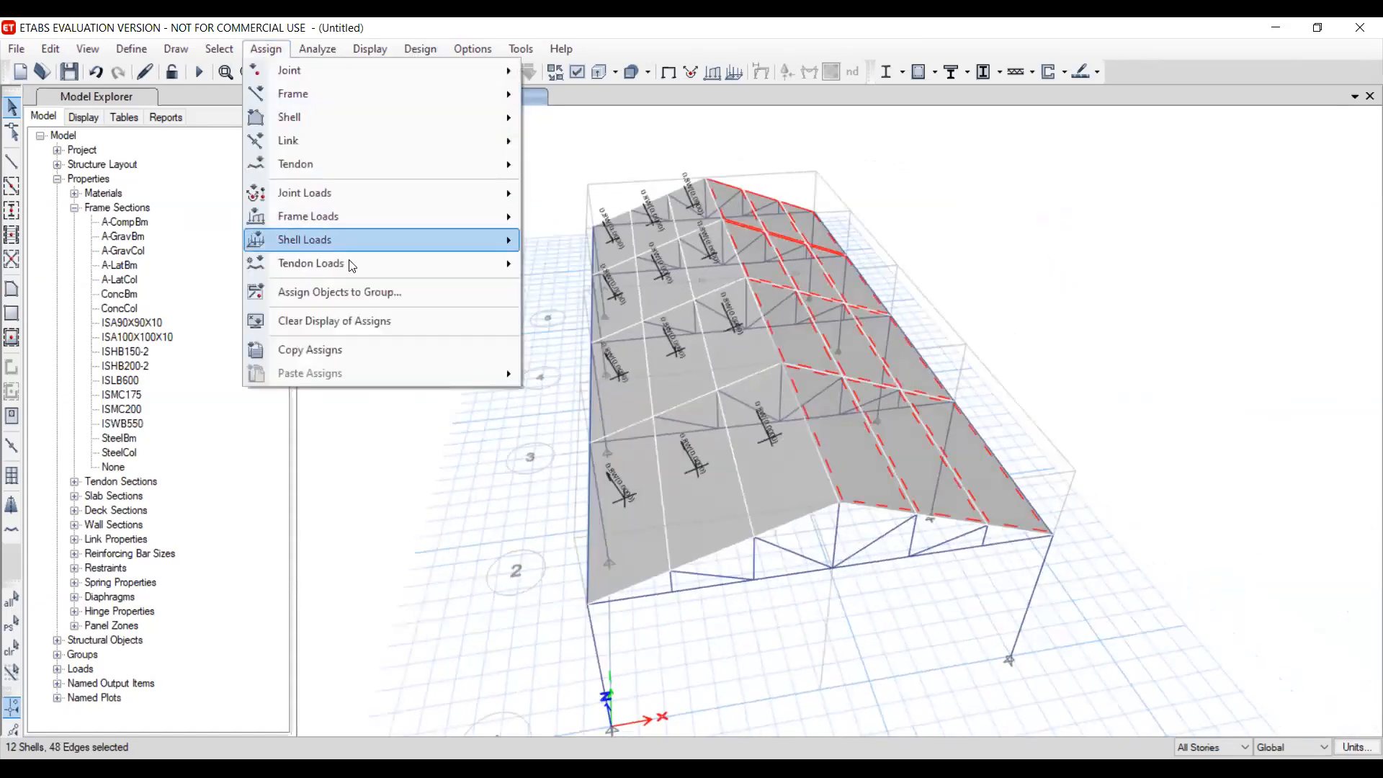
pyautogui.moveTo(361, 242)
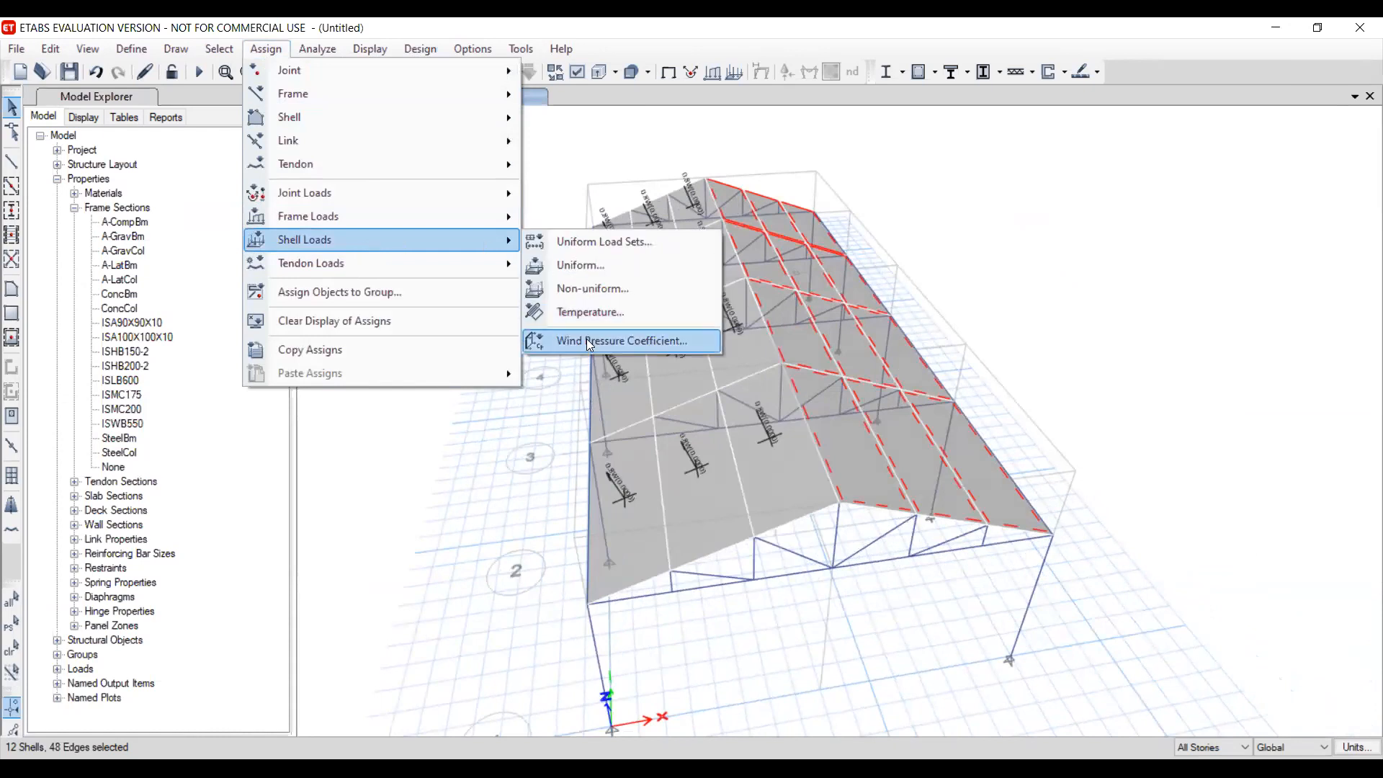
pyautogui.click(587, 339)
pyautogui.click(312, 415)
pyautogui.click(384, 372)
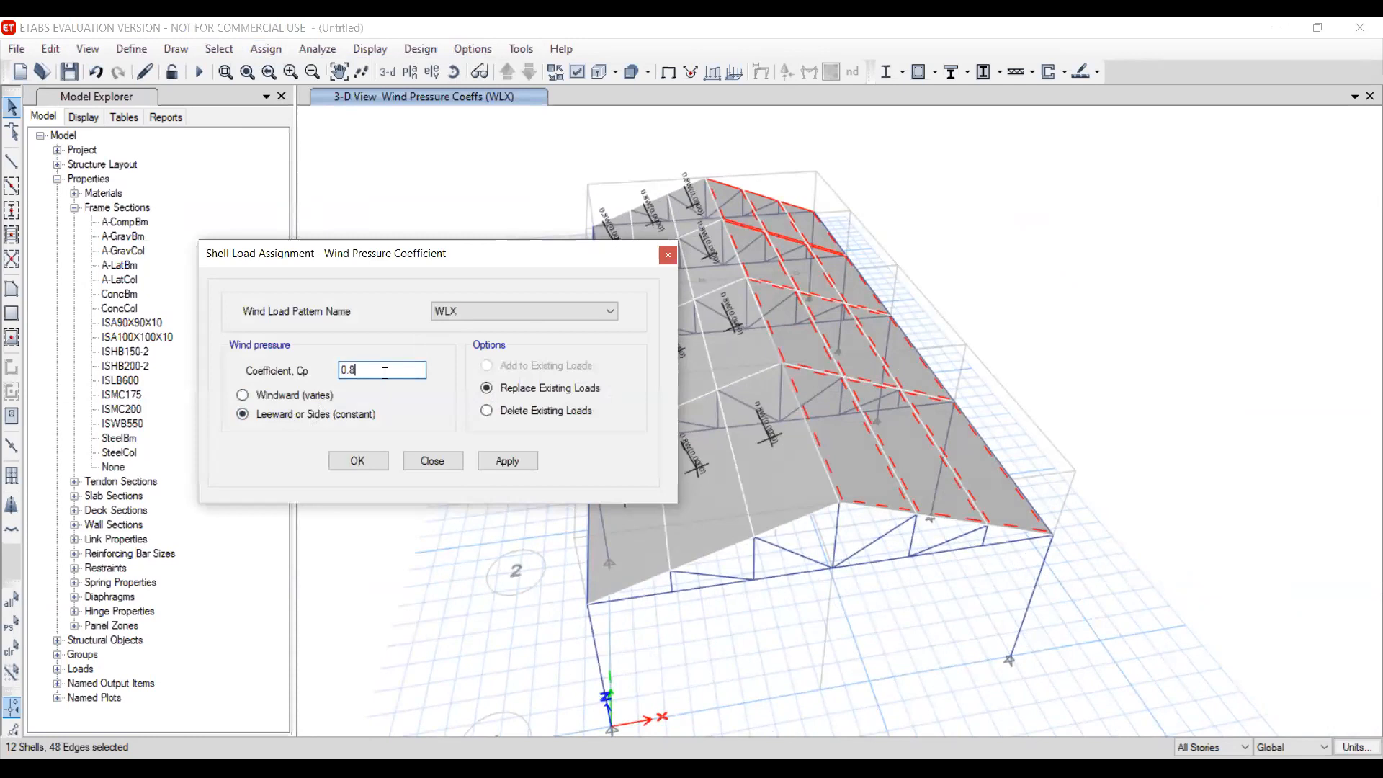
pyautogui.press('BackSpace')
pyautogui.write('3')
pyautogui.click(502, 467)
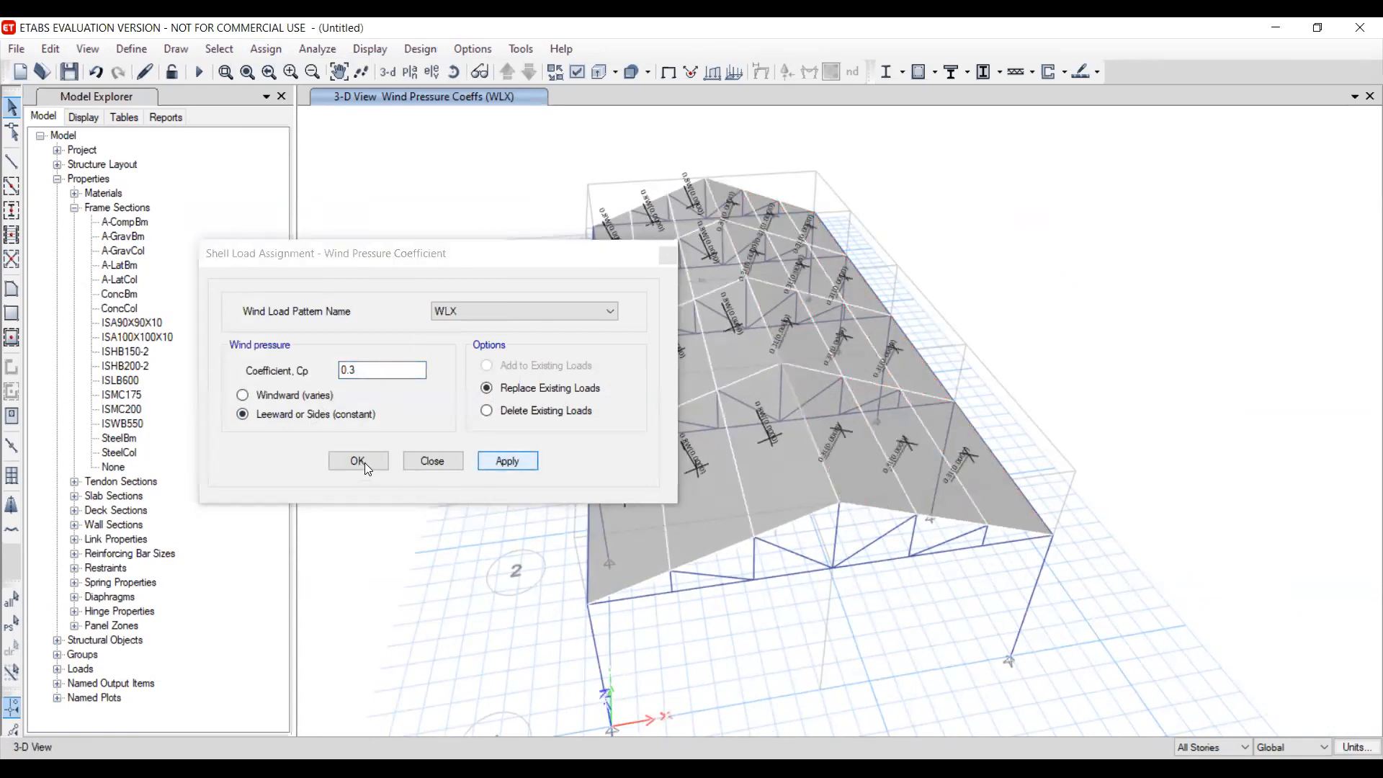
pyautogui.click(358, 465)
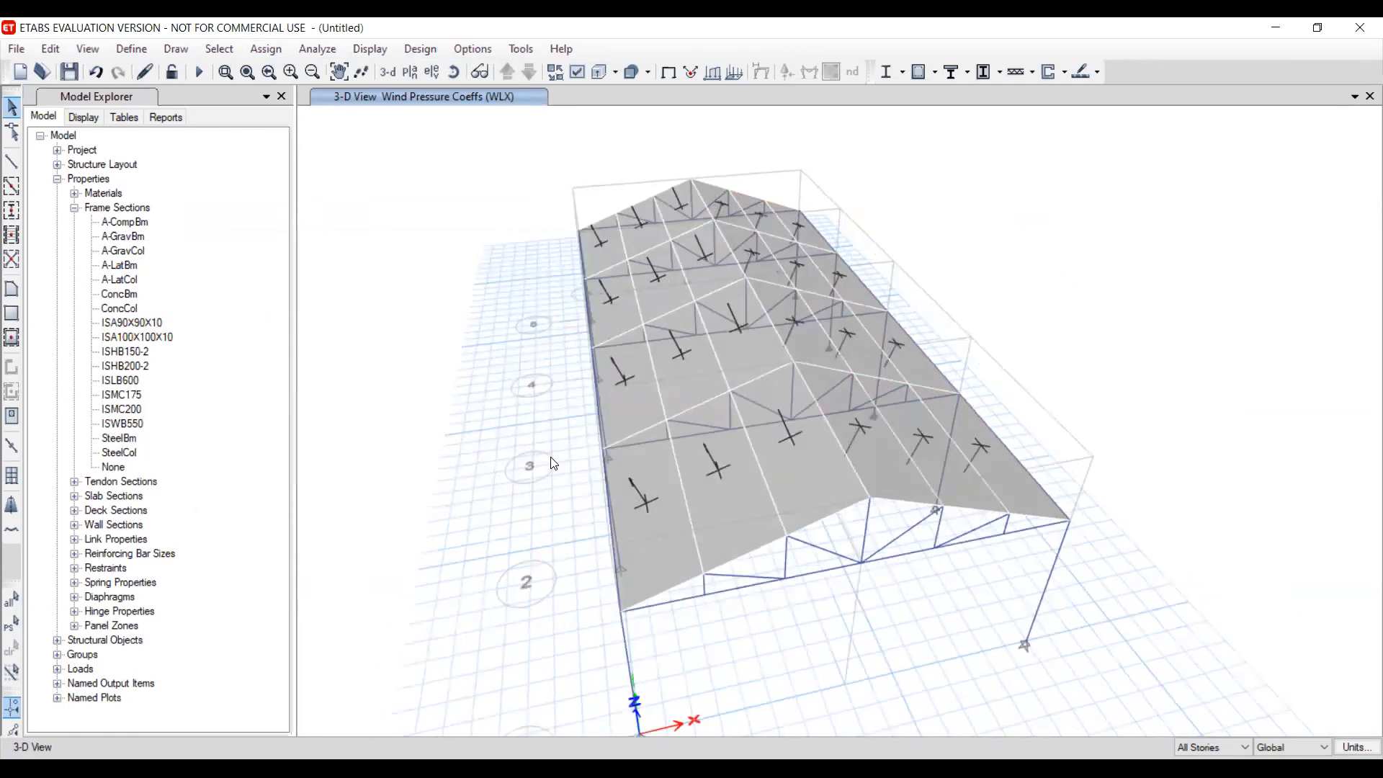
# Add the default design load combinations for Steel Frame Design to the model
pyautogui.keyDown('shift'); pyautogui.moveTo(551, 457); pyautogui.dragTo(581, 395, button='middle'); pyautogui.keyUp('shift')
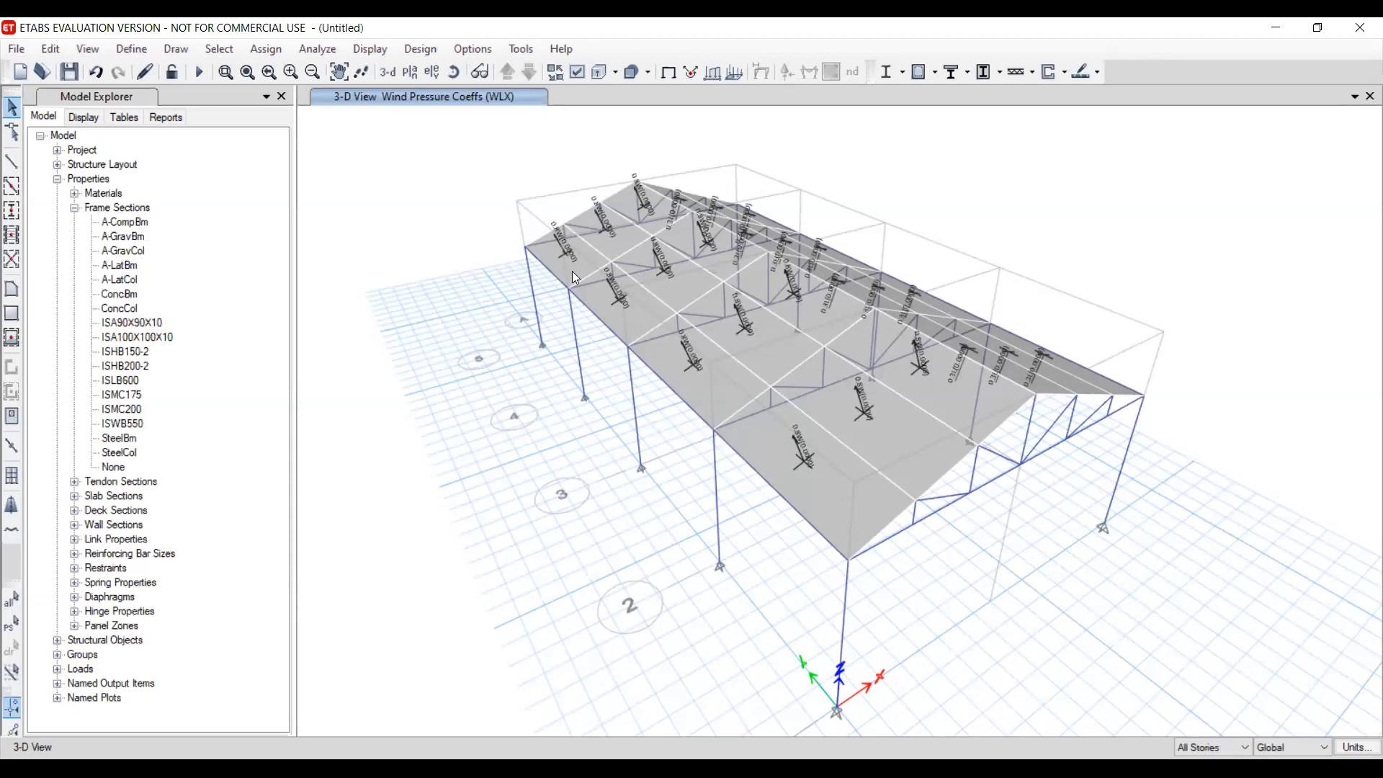
pyautogui.click(134, 49)
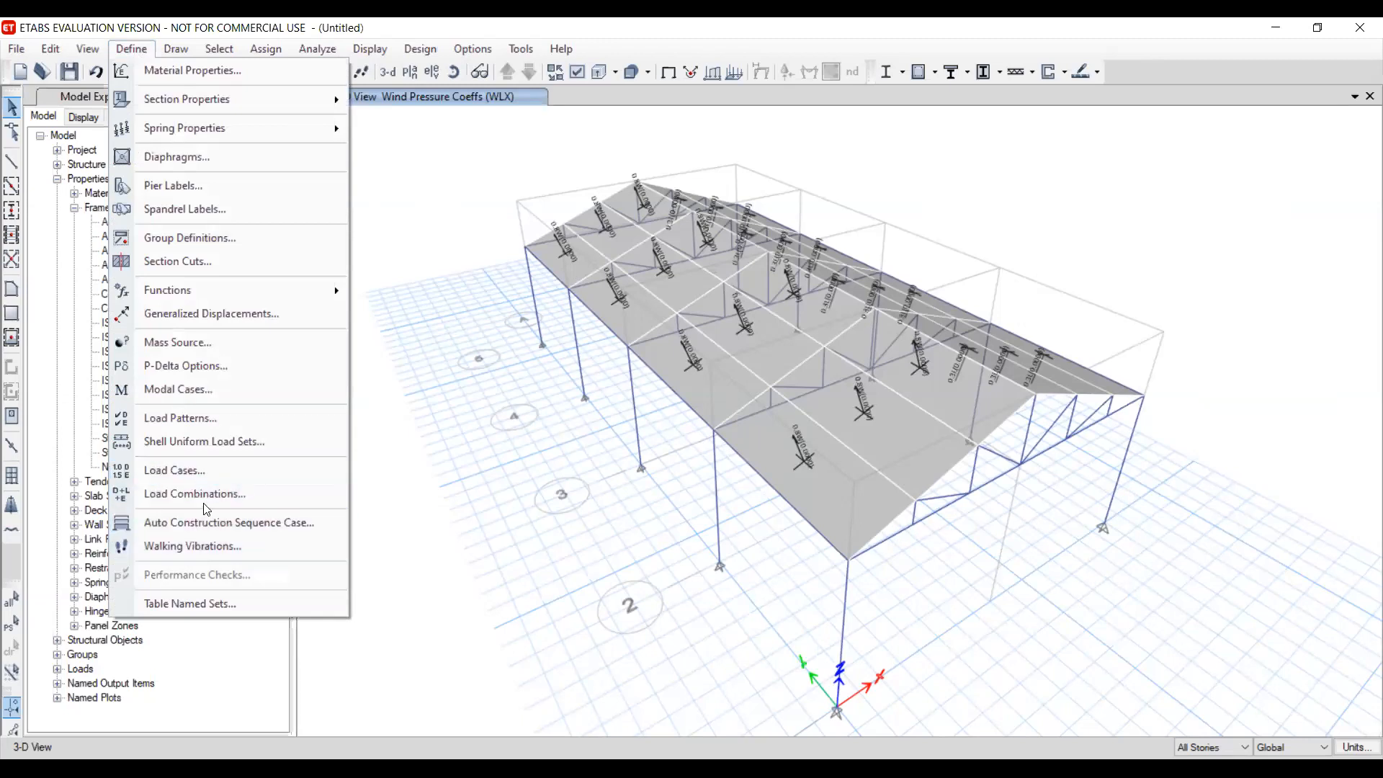
pyautogui.click(209, 494)
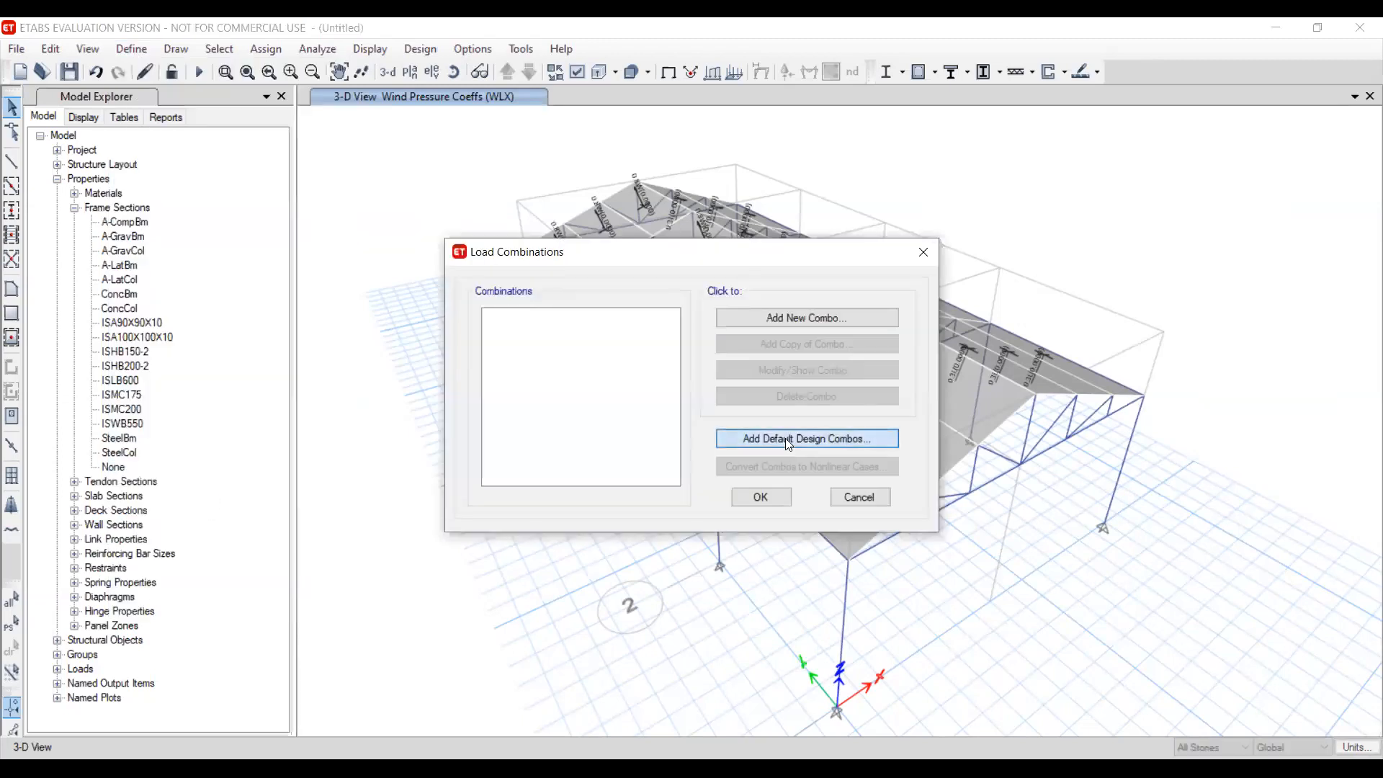
pyautogui.click(789, 440)
pyautogui.click(604, 322)
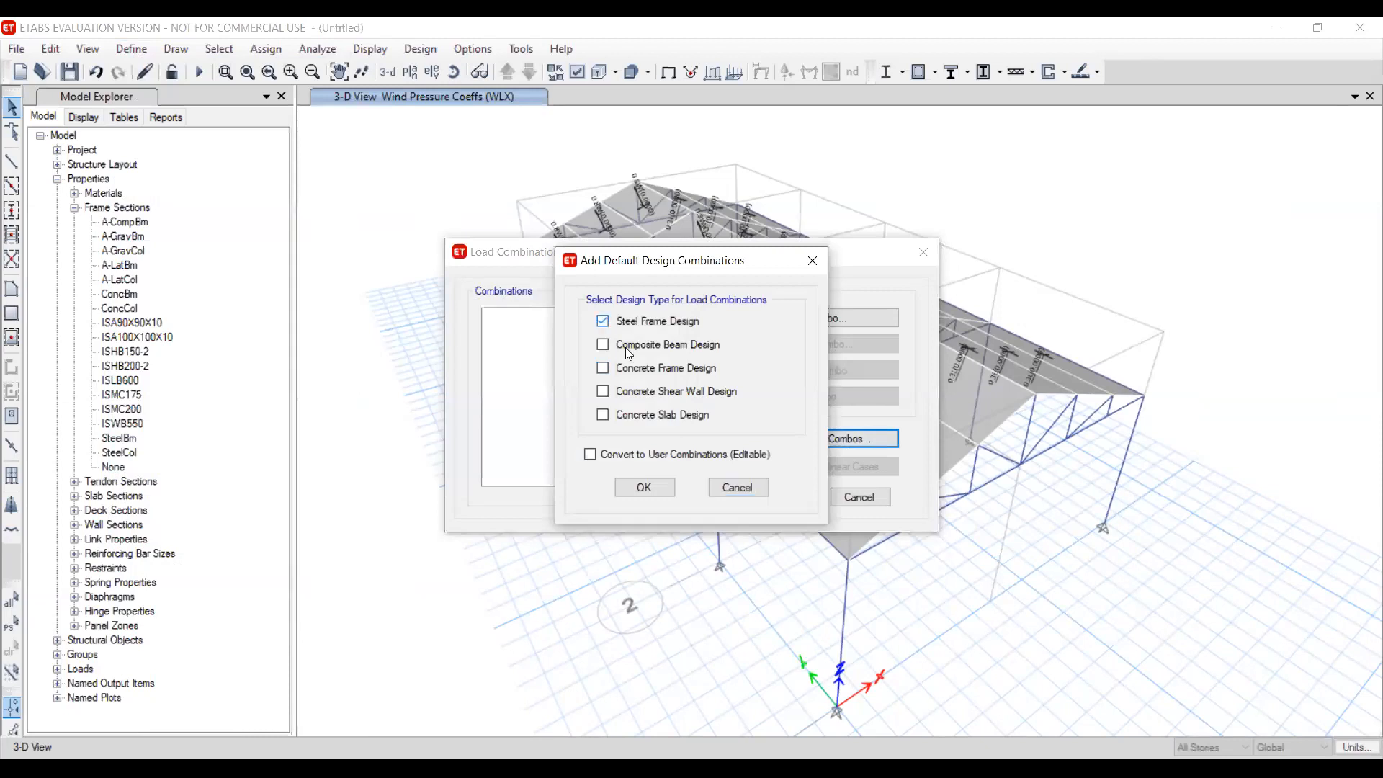
pyautogui.click(638, 490)
pyautogui.scroll(-2, 551, 405)
pyautogui.scroll(2, 551, 405)
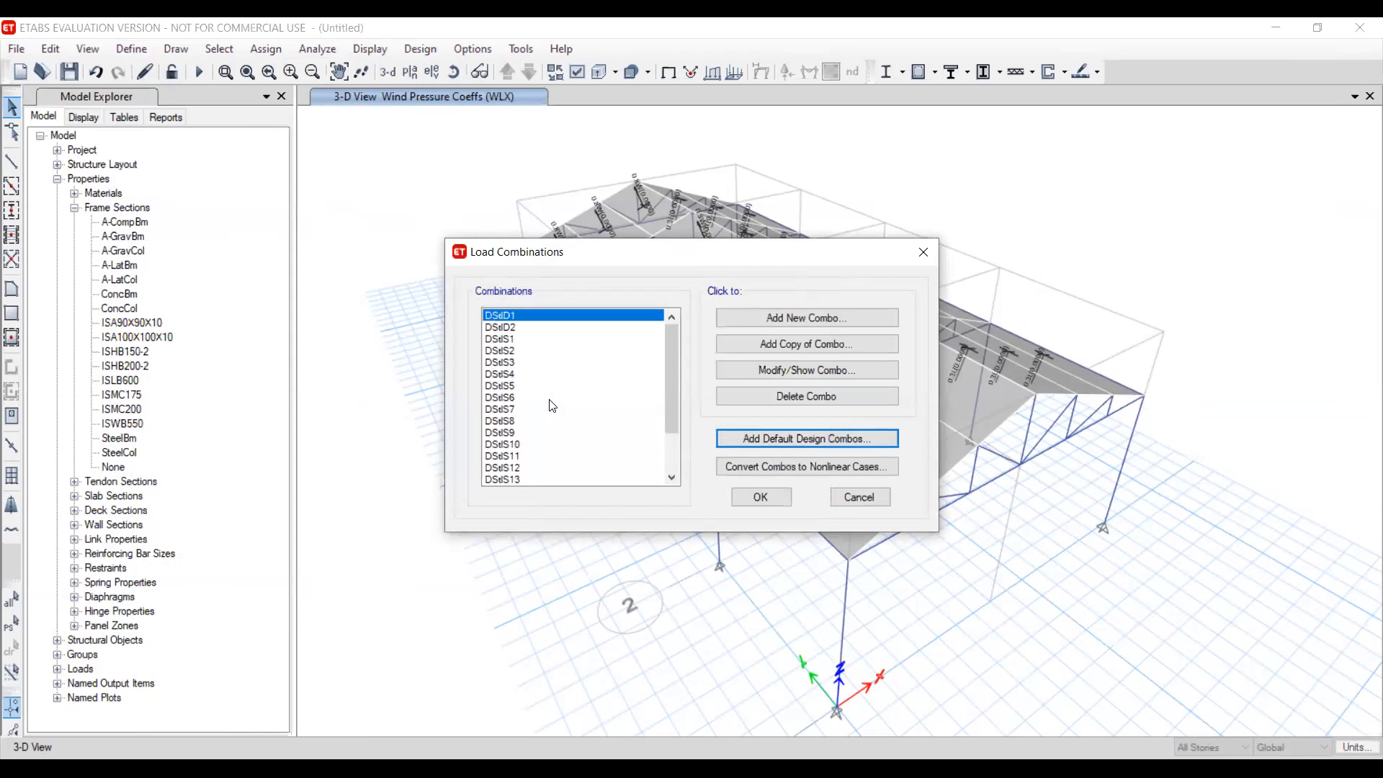
pyautogui.click(765, 500)
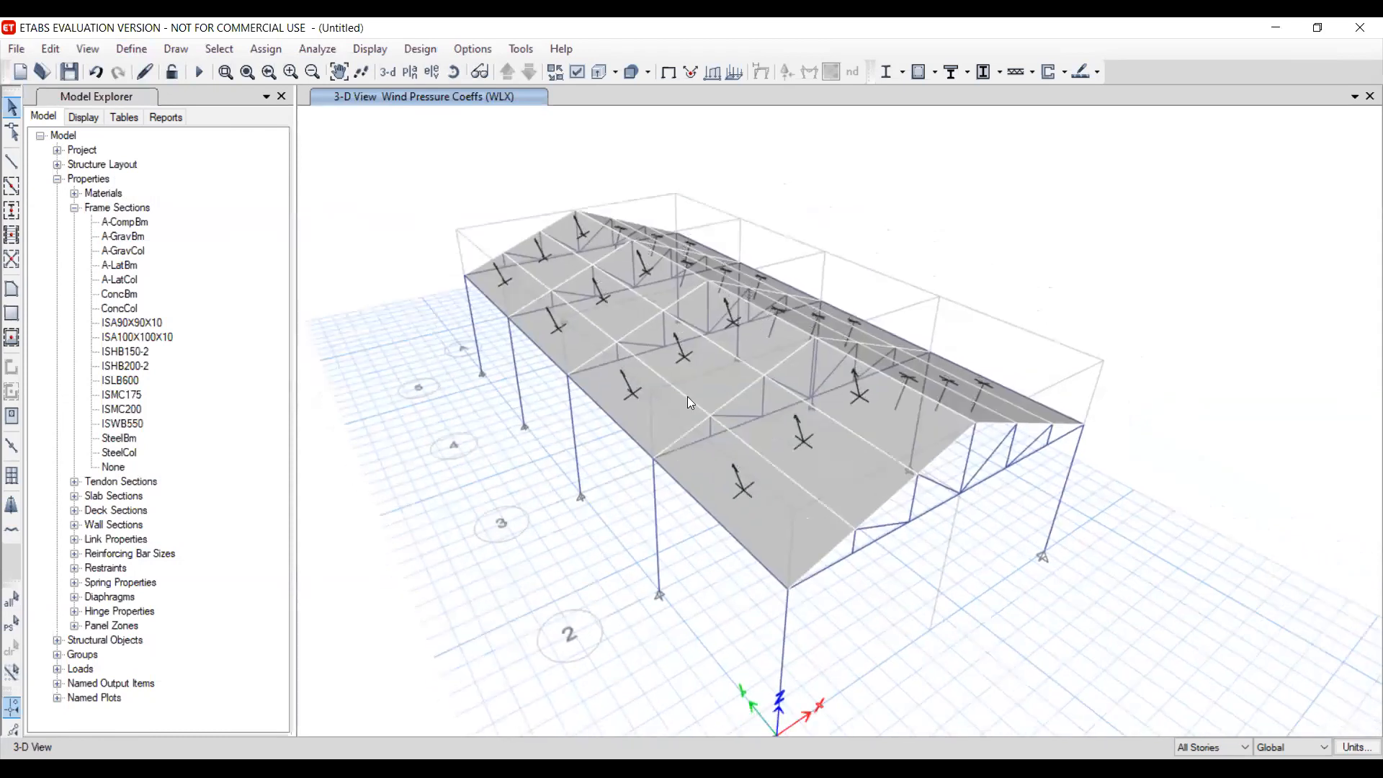
# Start the analysis run and name the model file Truss(16x8) for saving
pyautogui.click(199, 72)
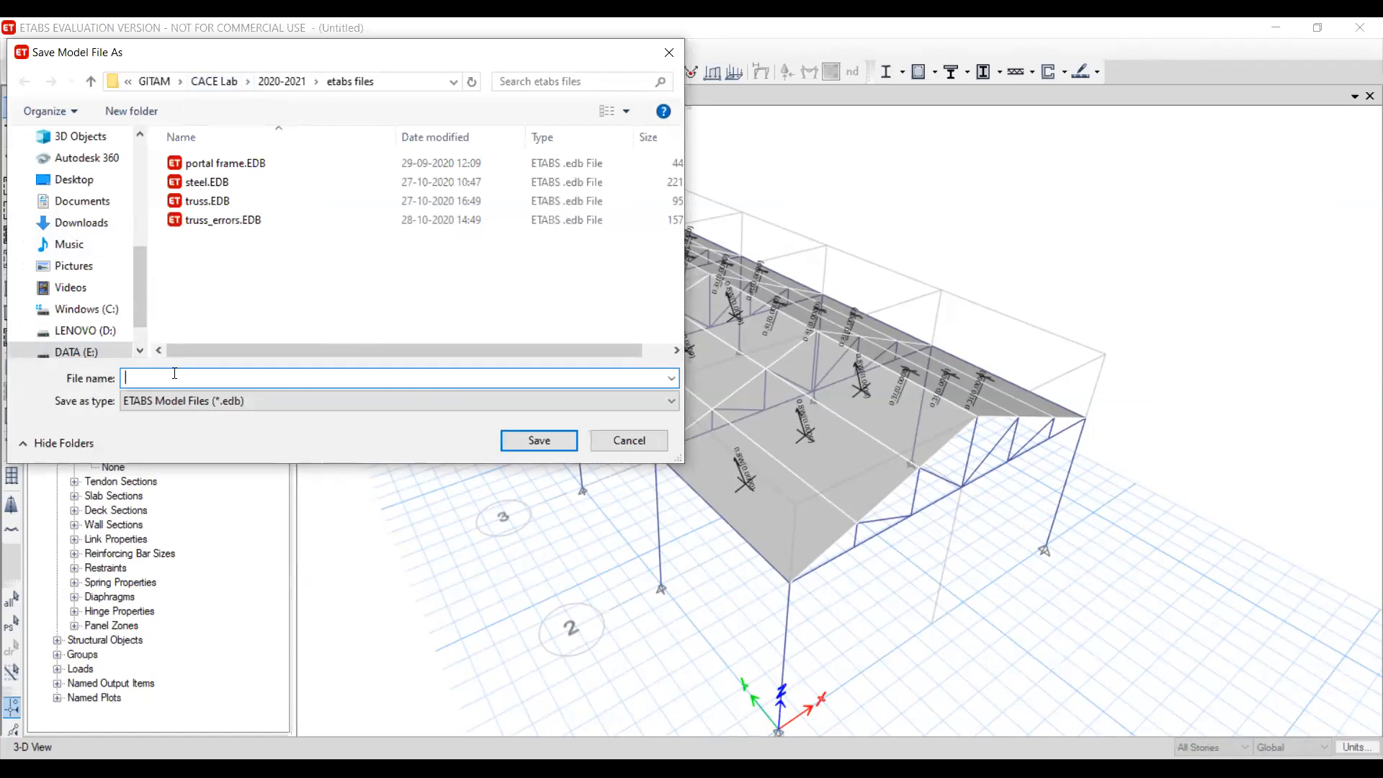
pyautogui.write('T')
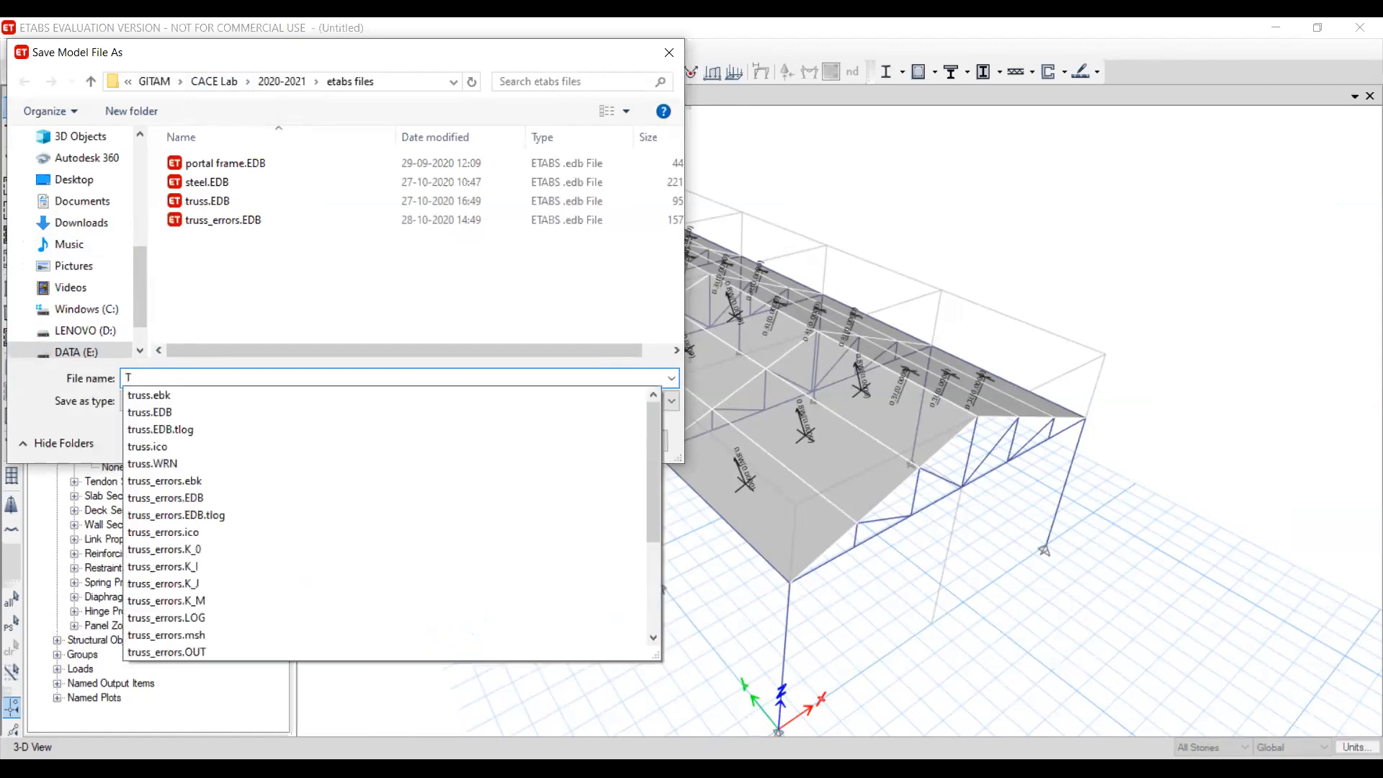
pyautogui.write('russ(')
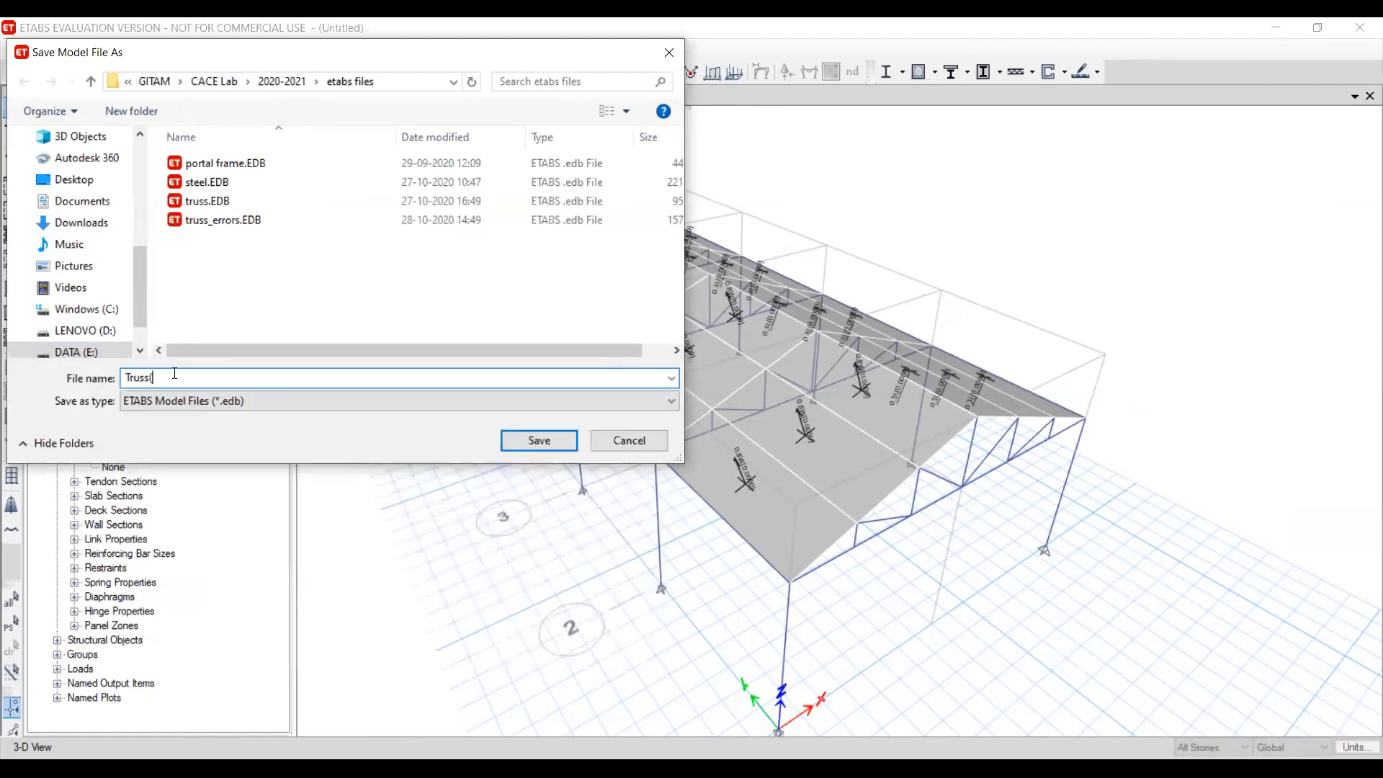
pyautogui.write('16x8)')
# Change the save location to the navel project folder on the DATA (E:) drive
pyautogui.click(214, 81)
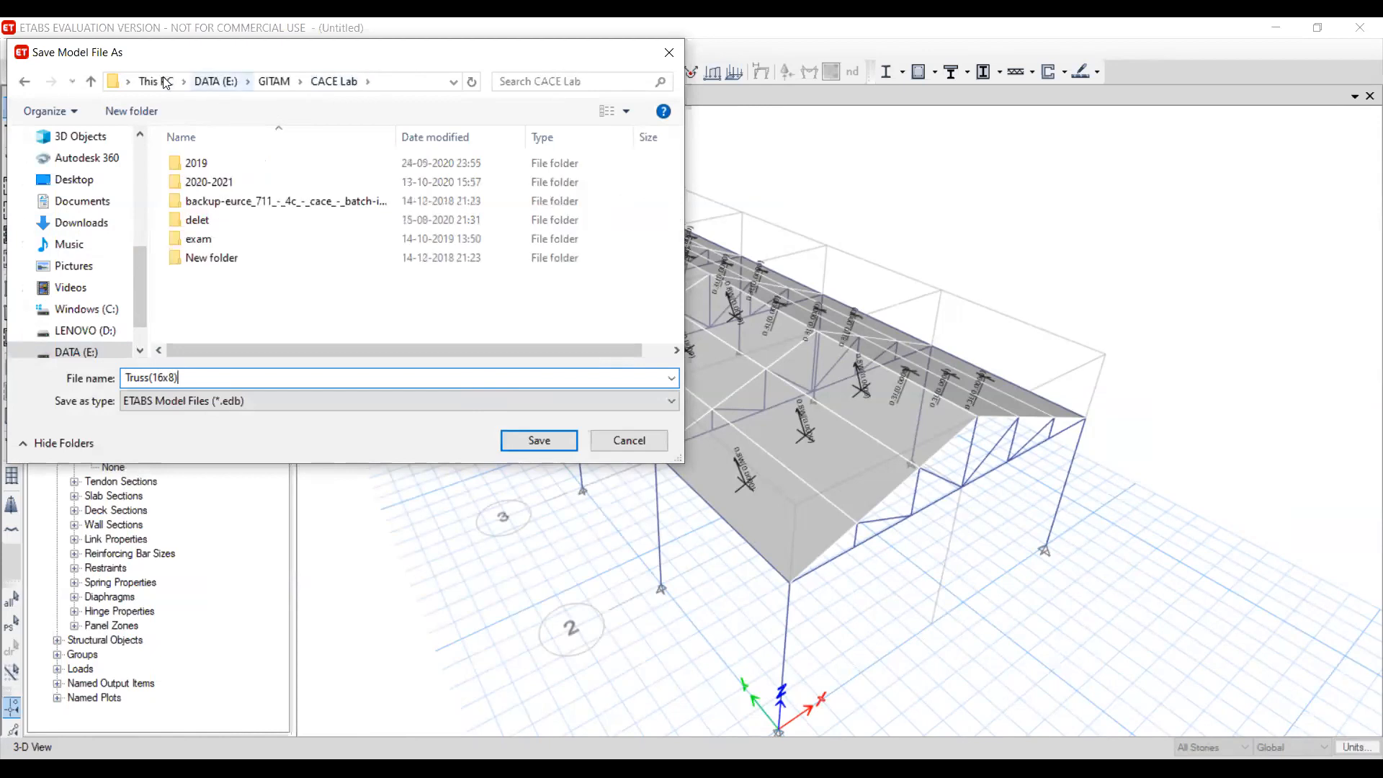
pyautogui.click(273, 80)
pyautogui.click(218, 81)
pyautogui.scroll(2, 260, 260)
pyautogui.scroll(-2, 260, 260)
pyautogui.scroll(-2, 260, 260)
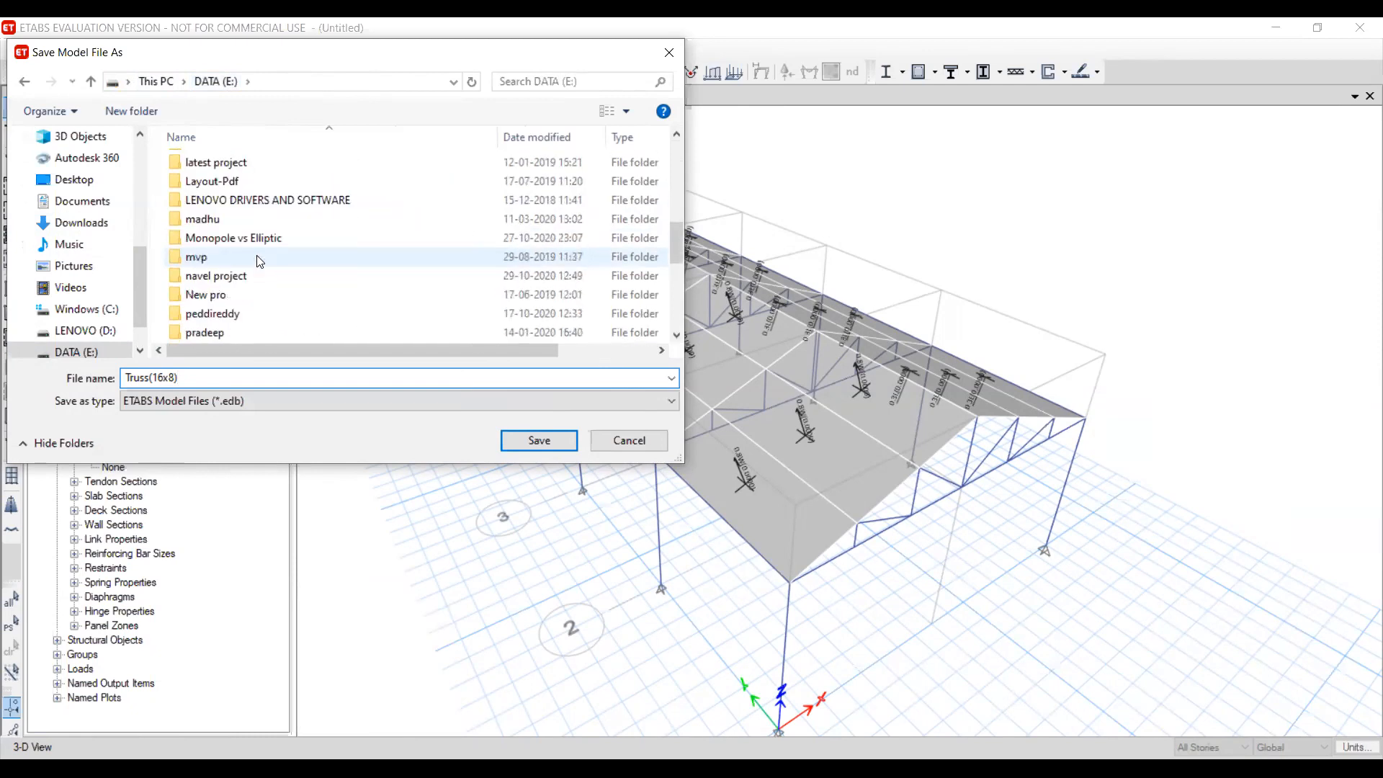
pyautogui.scroll(2, 257, 252)
pyautogui.scroll(-3, 255, 249)
pyautogui.scroll(1, 255, 247)
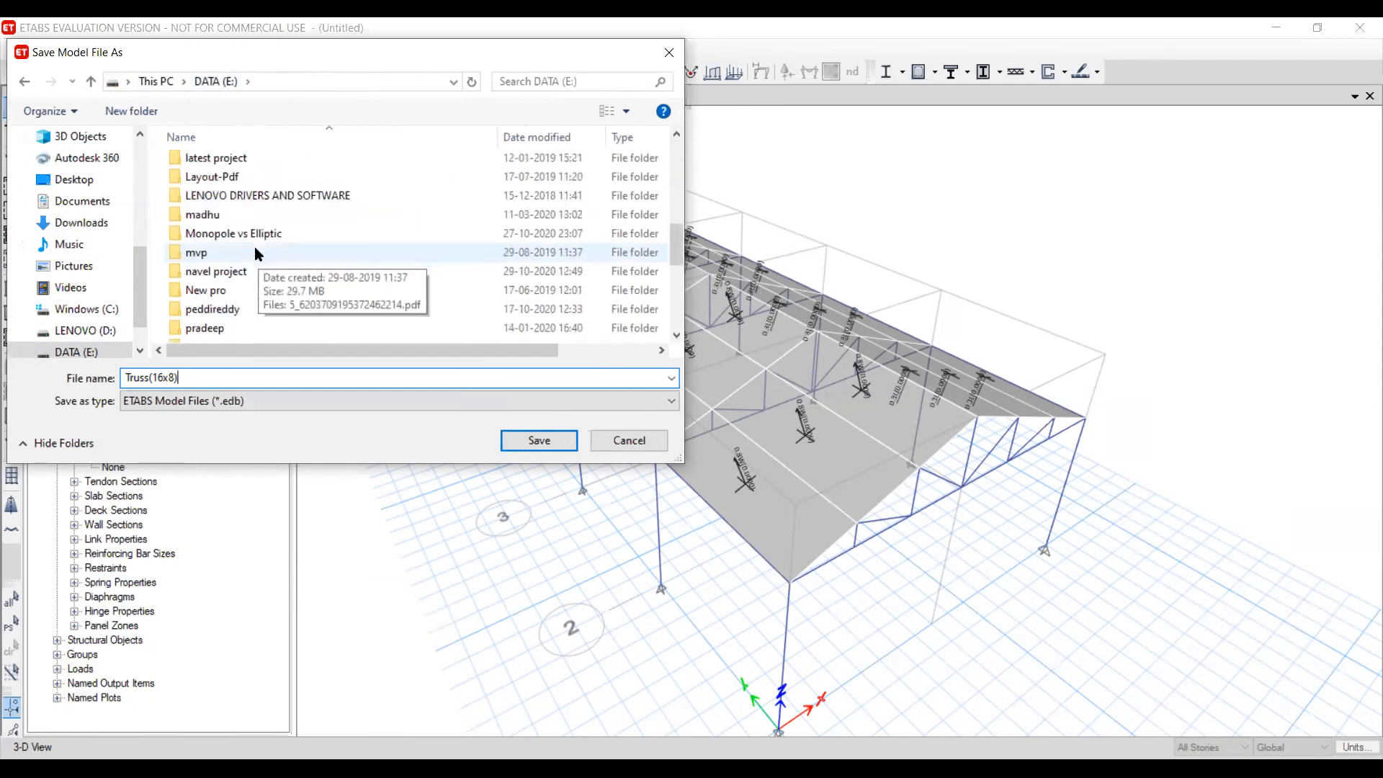
pyautogui.doubleClick(228, 272)
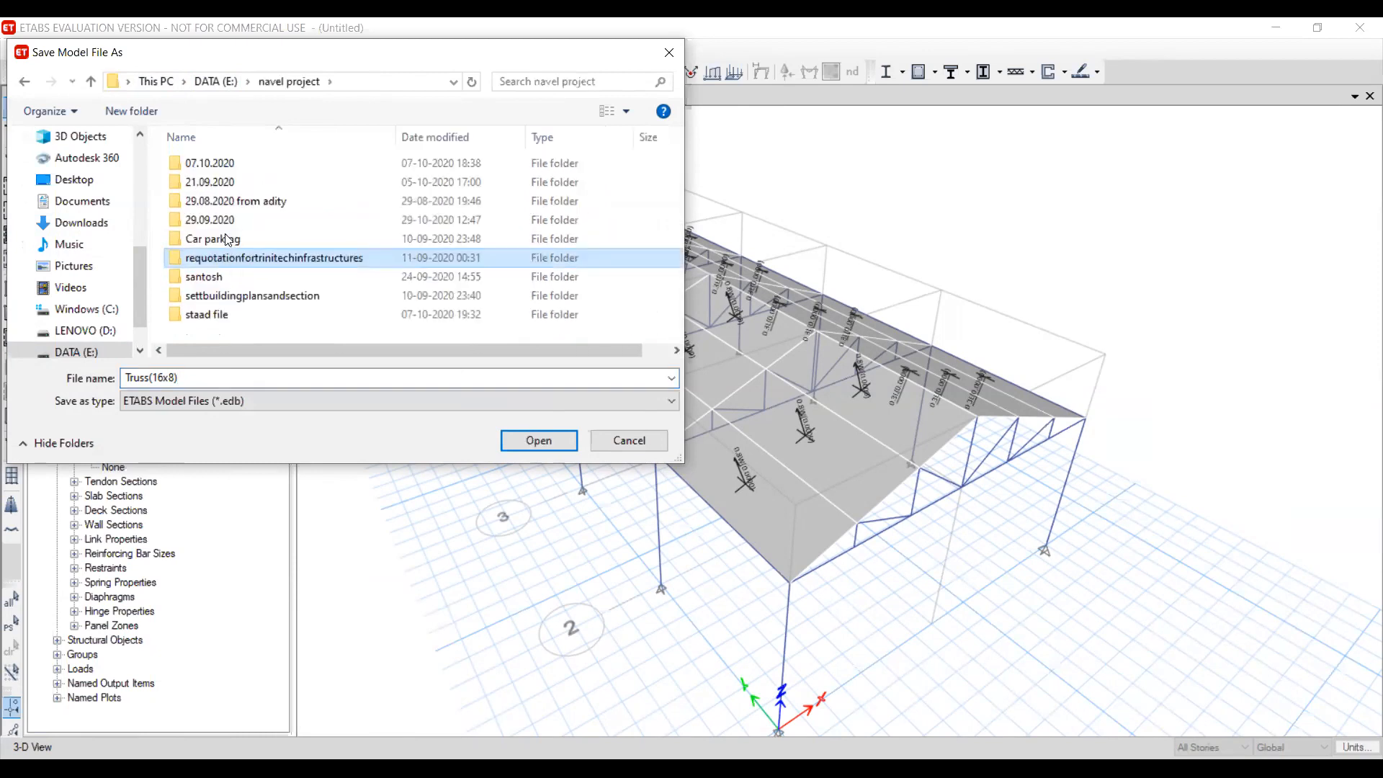
# Create a folder named Etabs models, save the model file in it and let the analysis run
pyautogui.rightClick(261, 334)
pyautogui.moveTo(428, 537)
pyautogui.click(497, 529)
pyautogui.write('Etabs models')
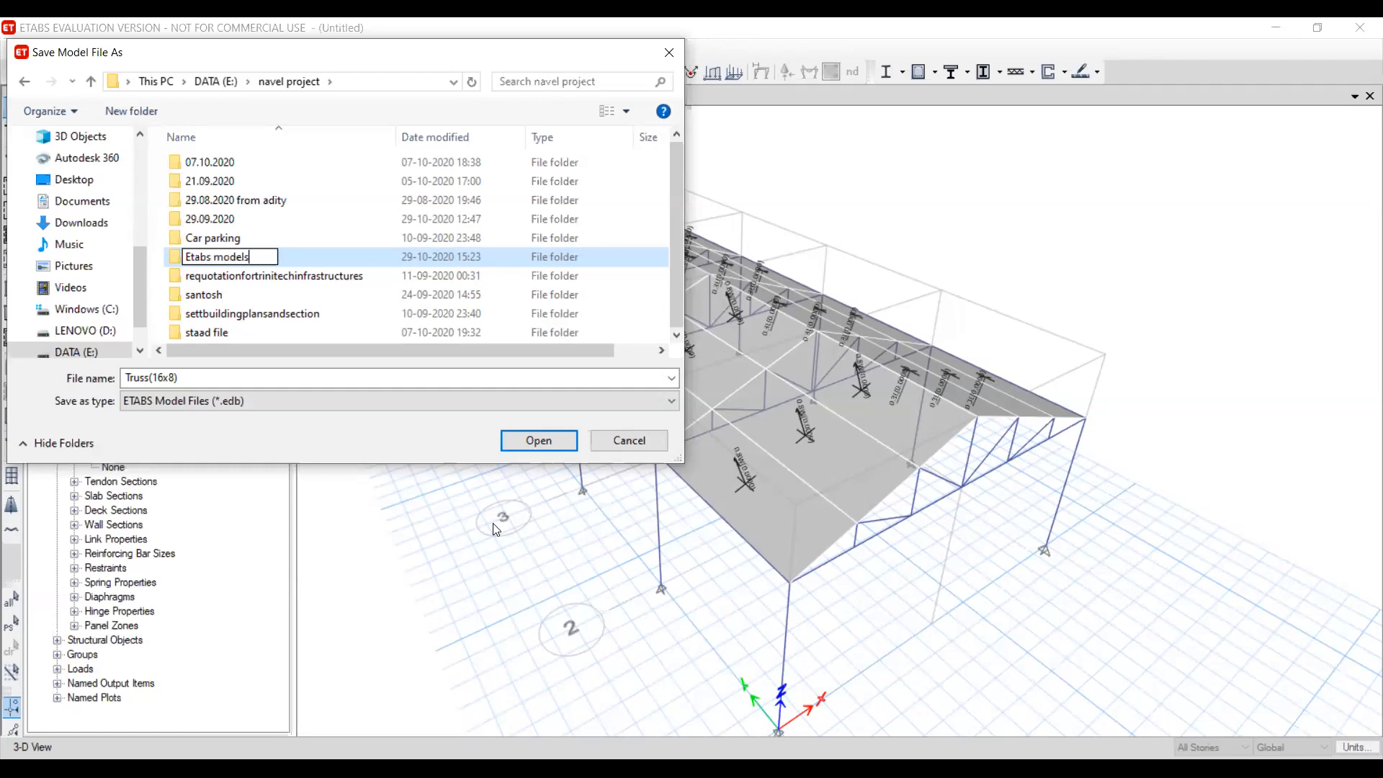
pyautogui.click(542, 441)
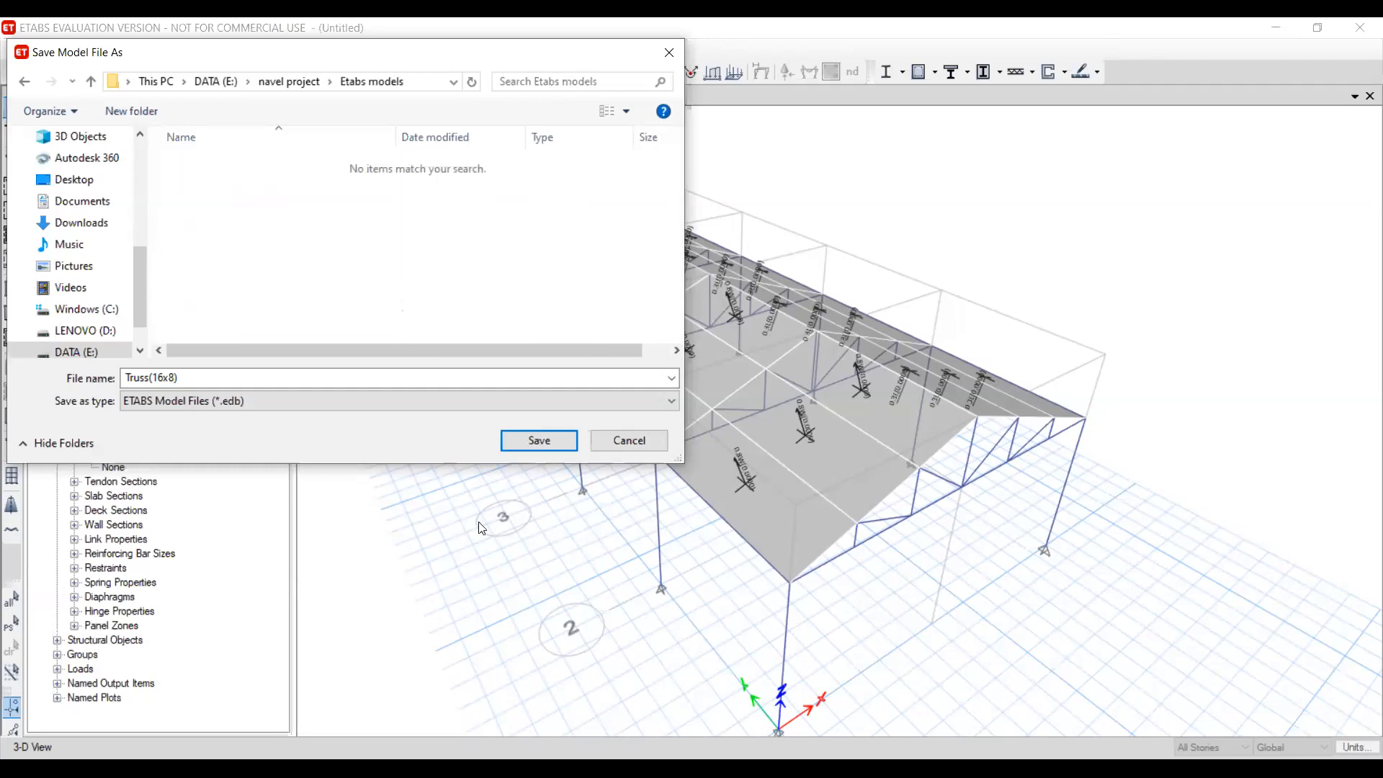
pyautogui.click(542, 440)
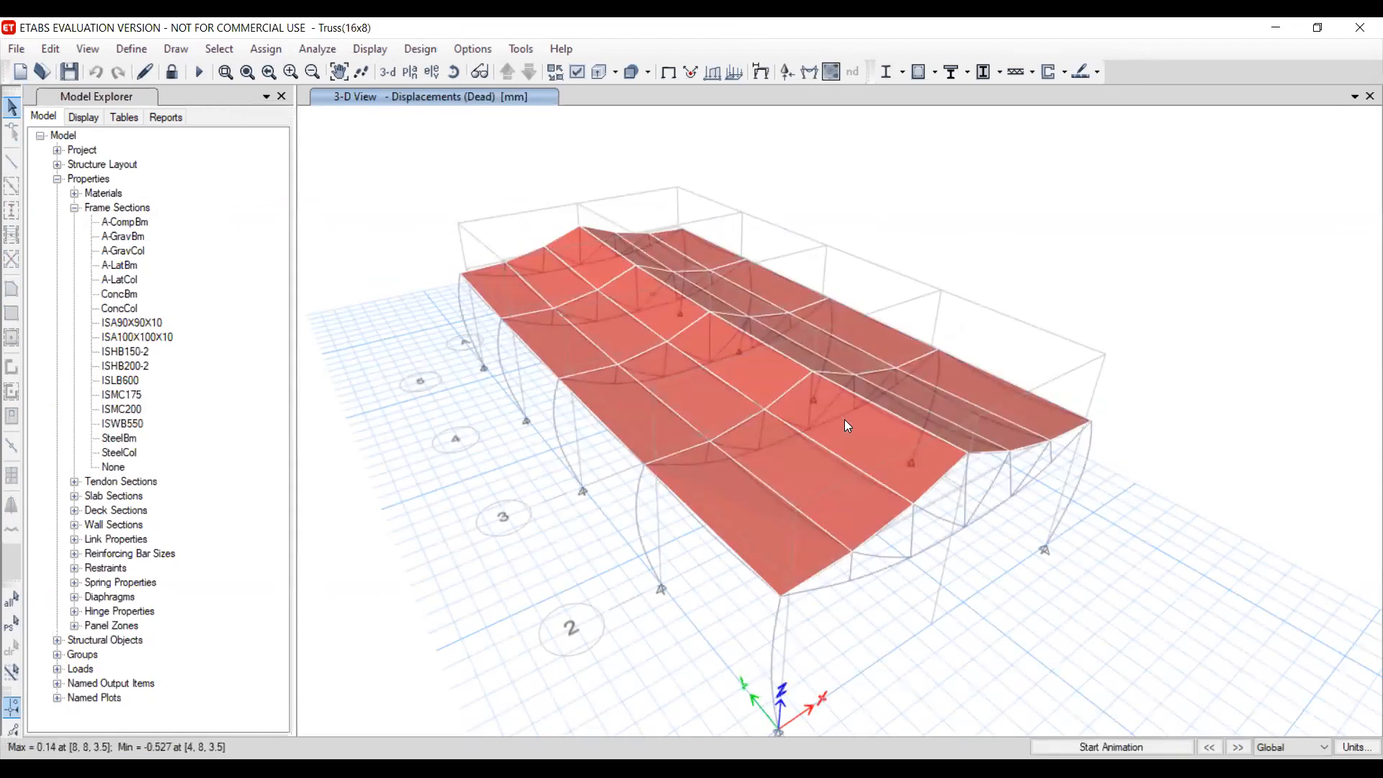
# Inspect the shed's deformed shape under the Dead load case from several angles
pyautogui.keyDown('shift'); pyautogui.moveTo(930, 530); pyautogui.dragTo(483, 112, button='middle'); pyautogui.keyUp('shift')
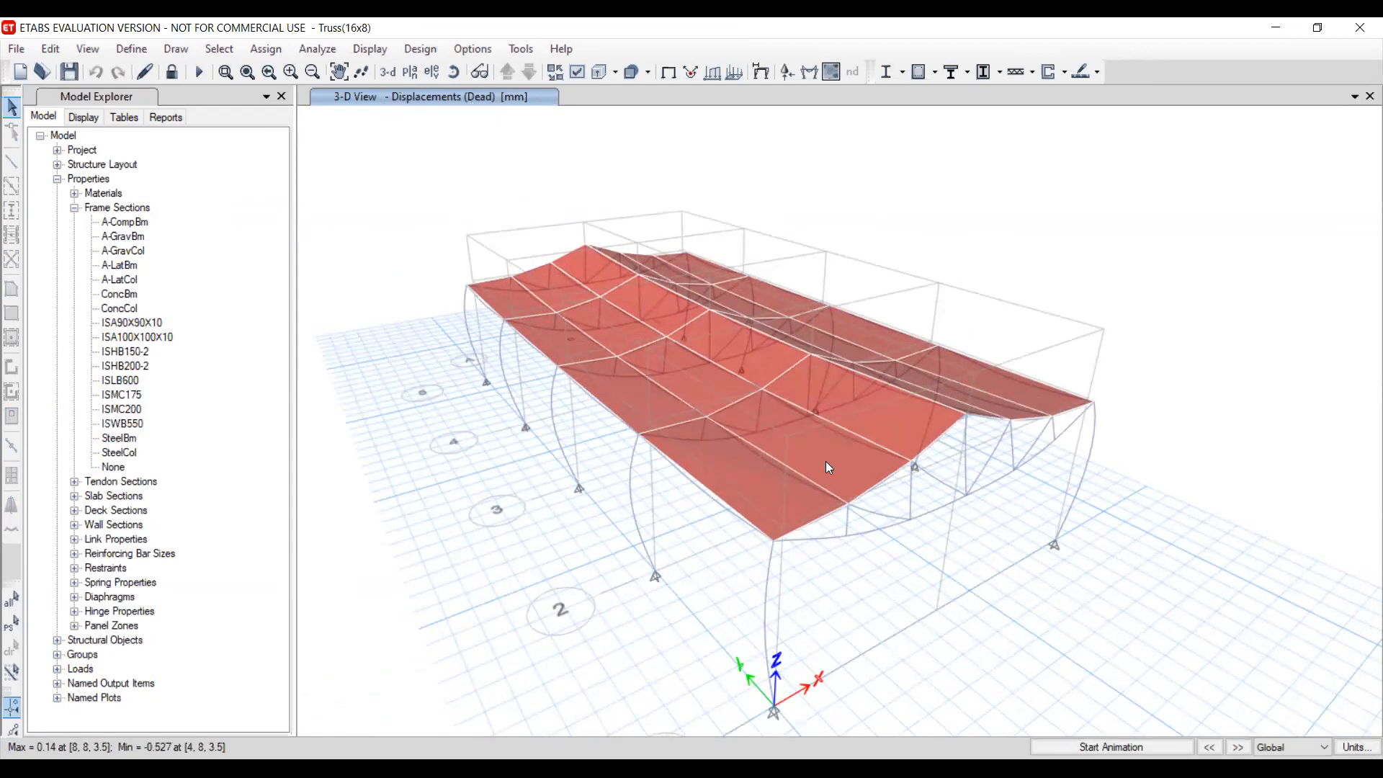
pyautogui.keyDown('shift'); pyautogui.moveTo(805, 409); pyautogui.dragTo(898, 378, button='middle'); pyautogui.keyUp('shift')
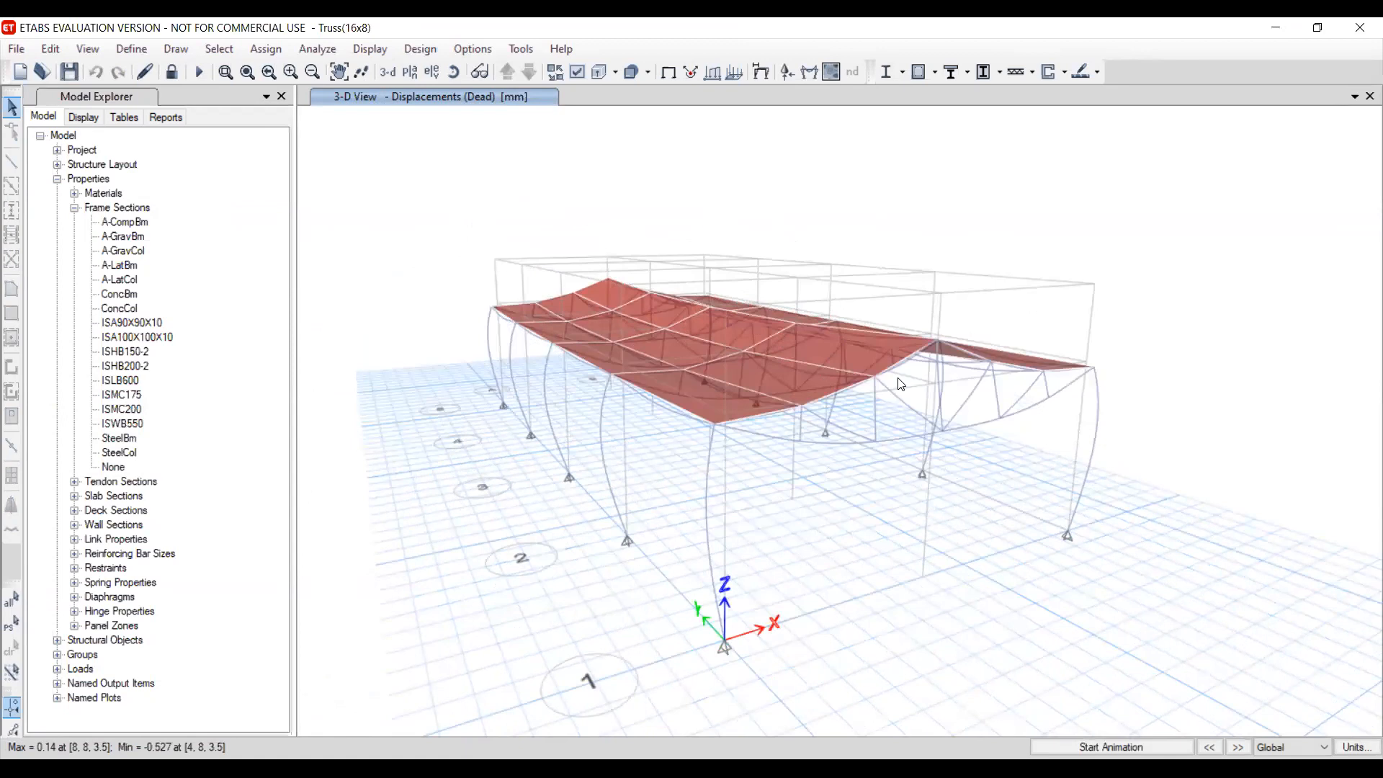
pyautogui.moveTo(598, 264); pyautogui.dragTo(604, 275, button='middle')
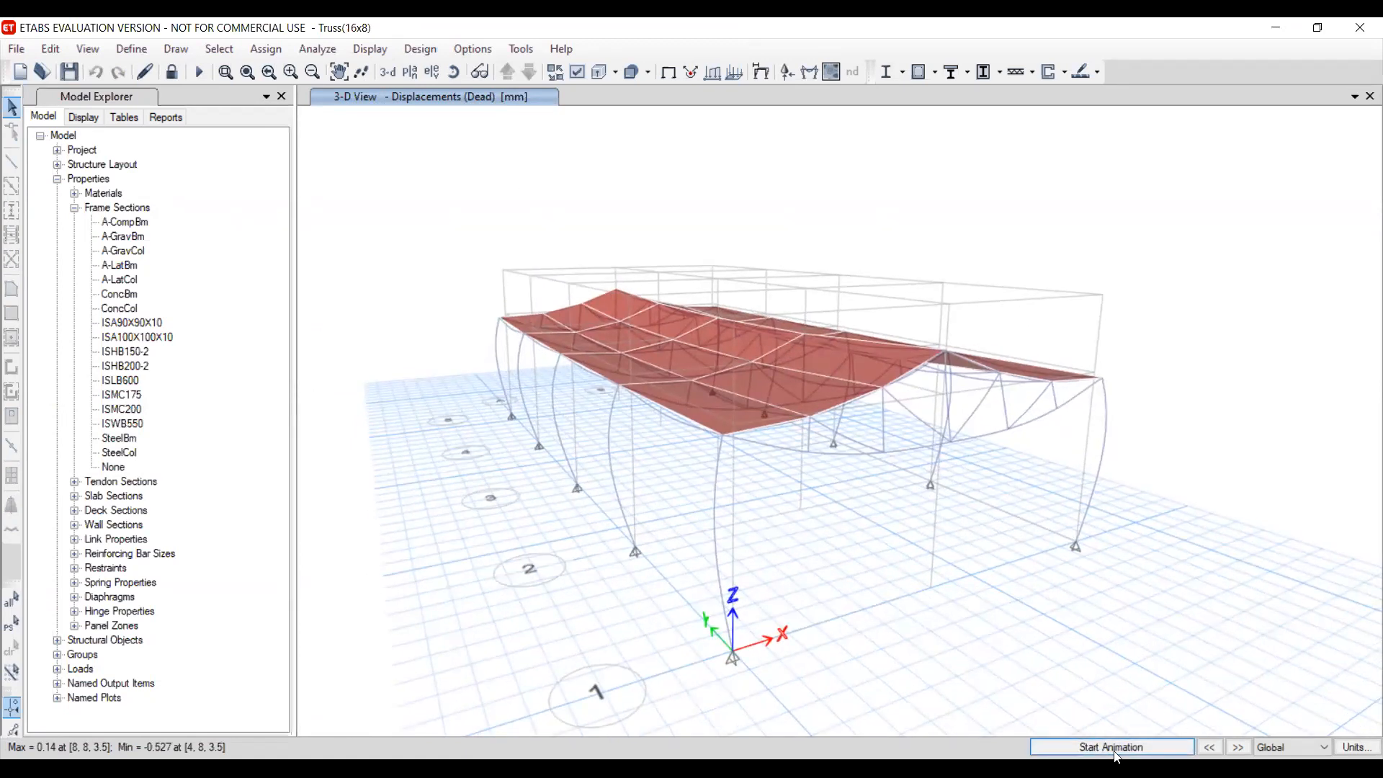
# Step through the deformed shapes of the load cases, from Live on to WLX, and examine the WLX shape from above
pyautogui.click(1240, 749)
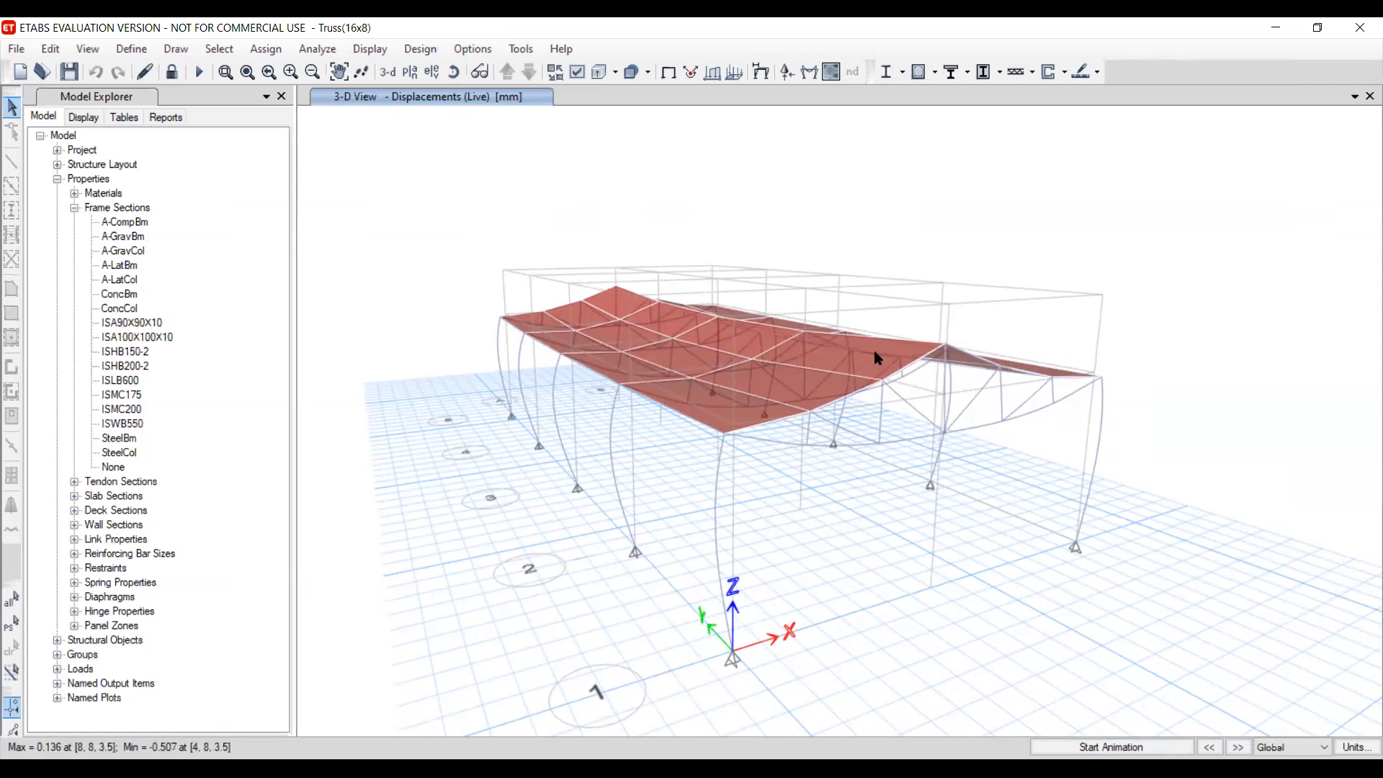
pyautogui.click(1240, 745)
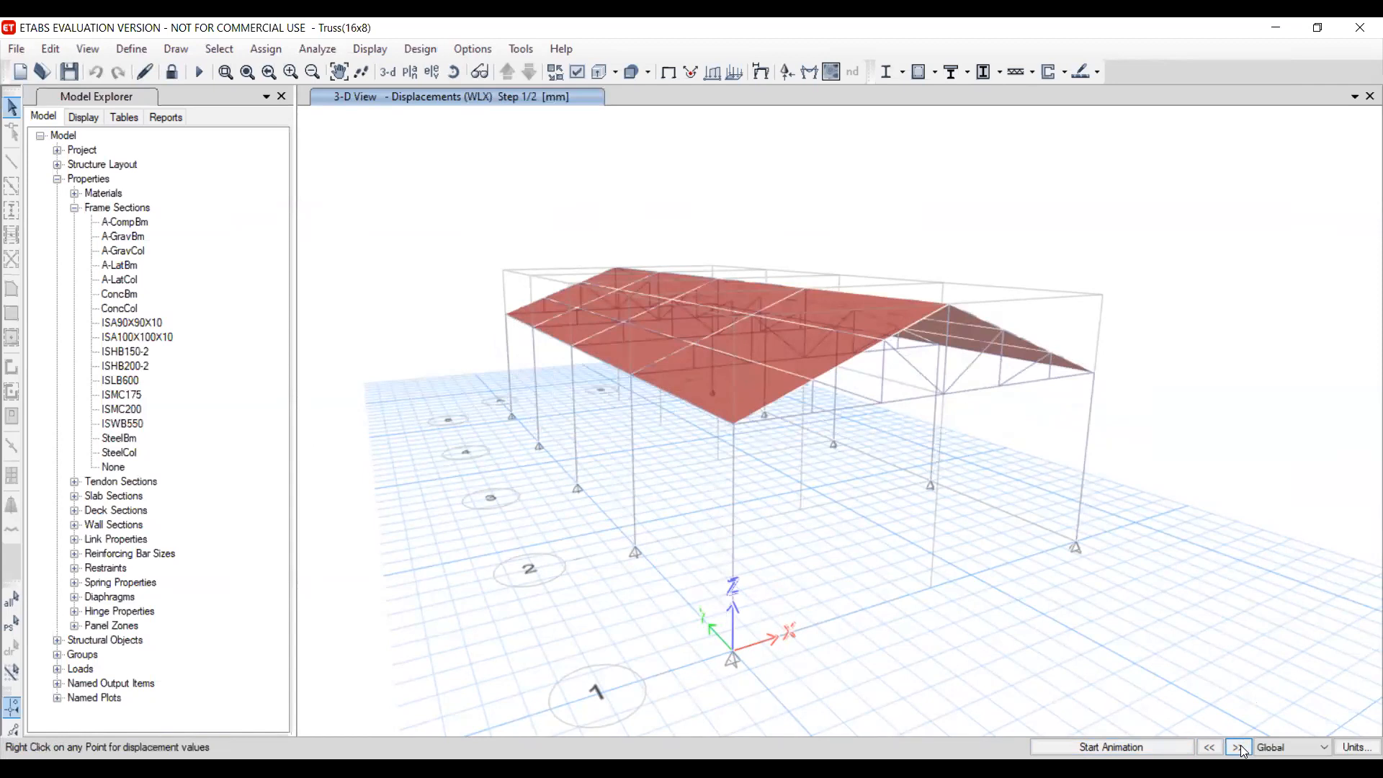
pyautogui.click(1240, 747)
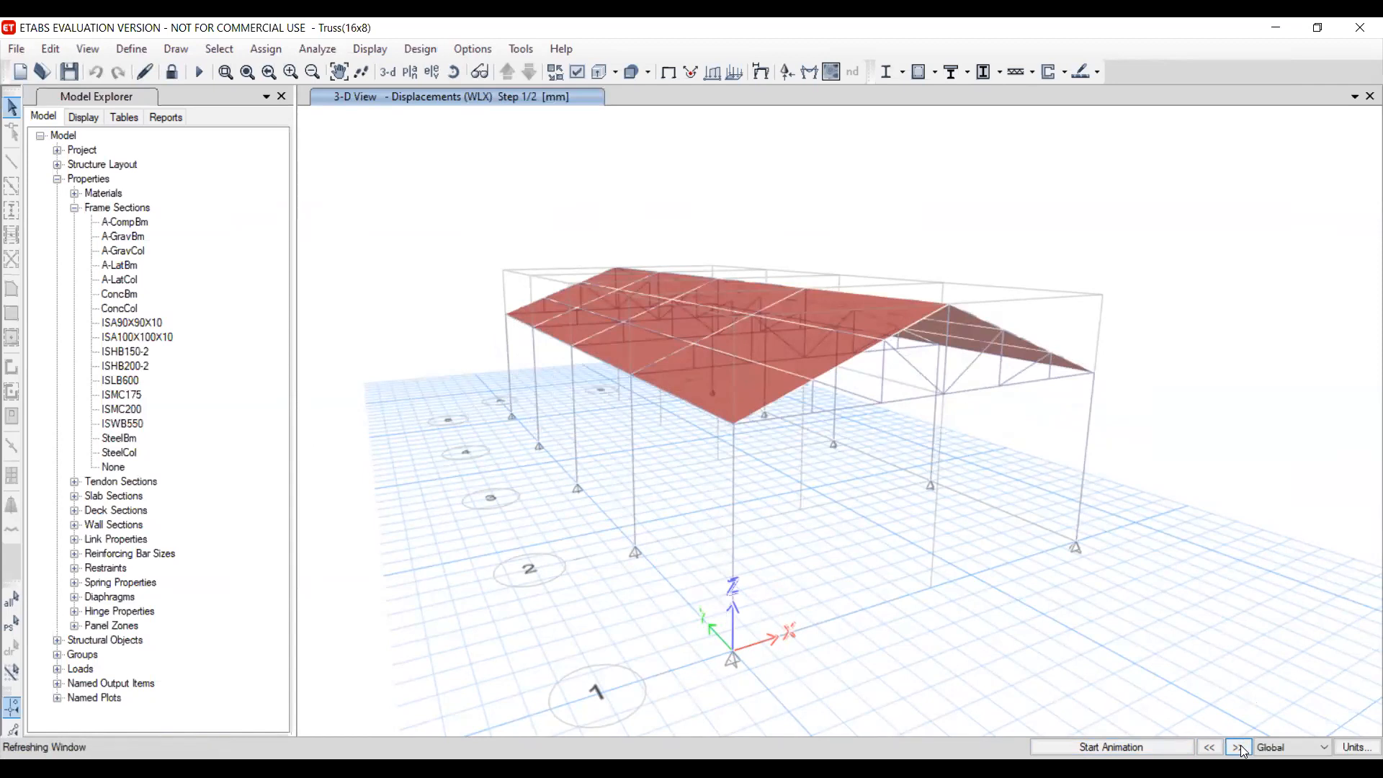
pyautogui.click(1240, 747)
pyautogui.click(1241, 747)
pyautogui.click(1239, 747)
pyautogui.click(1239, 747)
pyautogui.click(1239, 748)
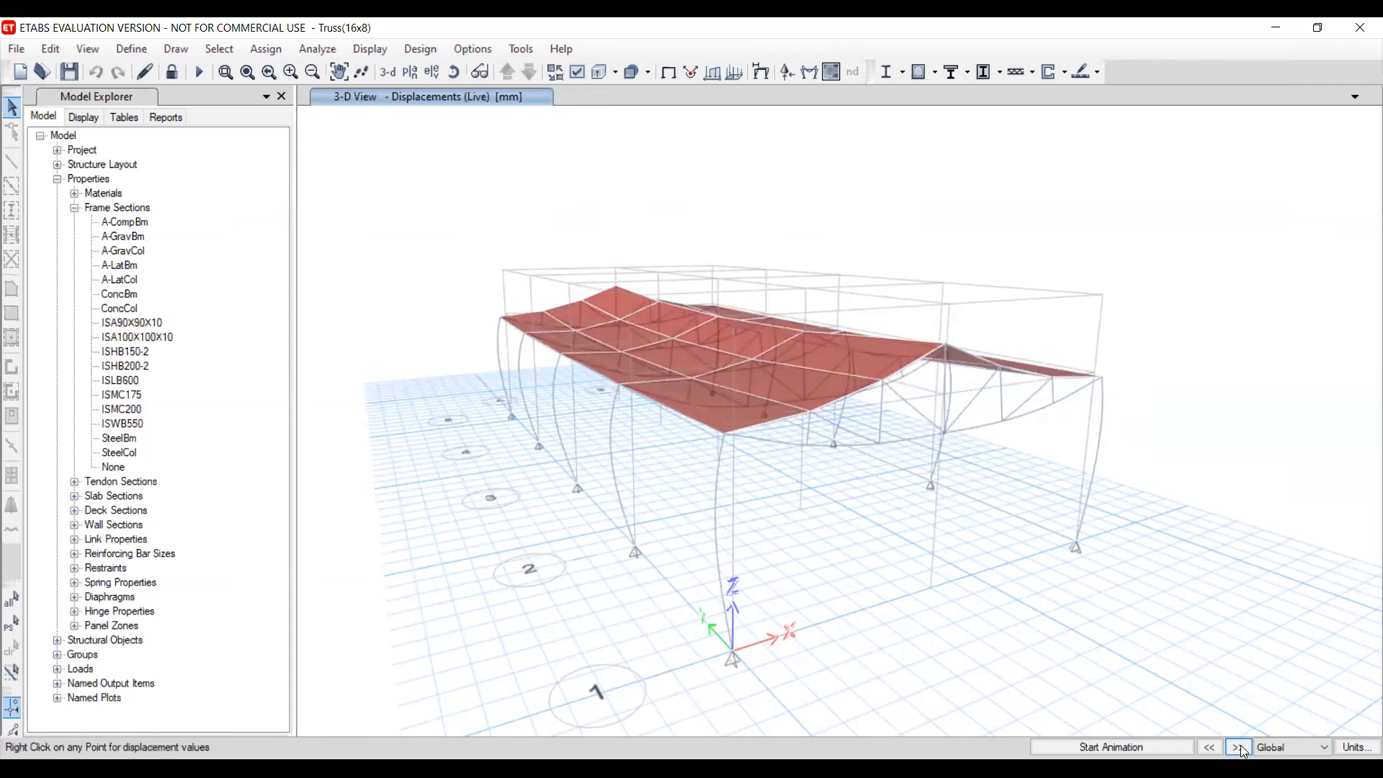
pyautogui.click(1239, 747)
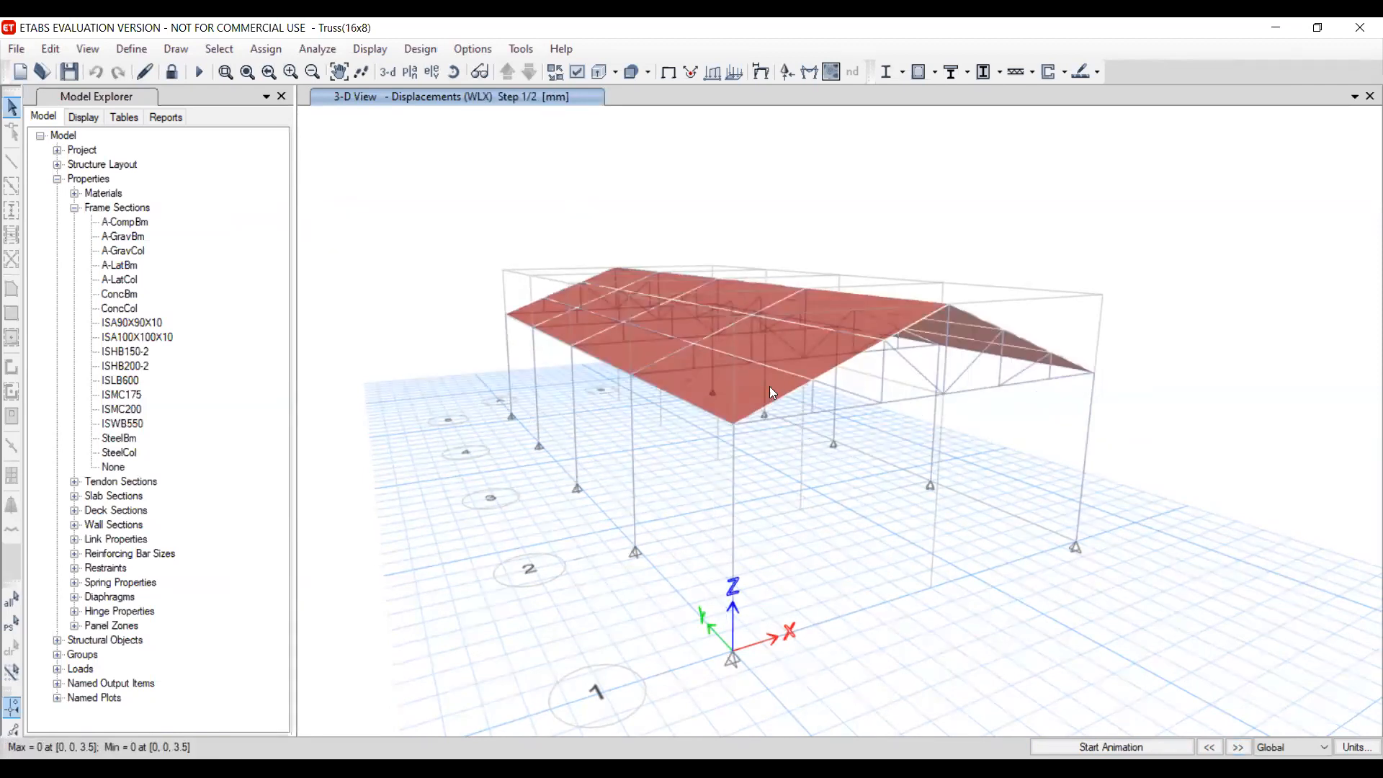
pyautogui.moveTo(802, 378); pyautogui.dragTo(801, 455, button='middle')
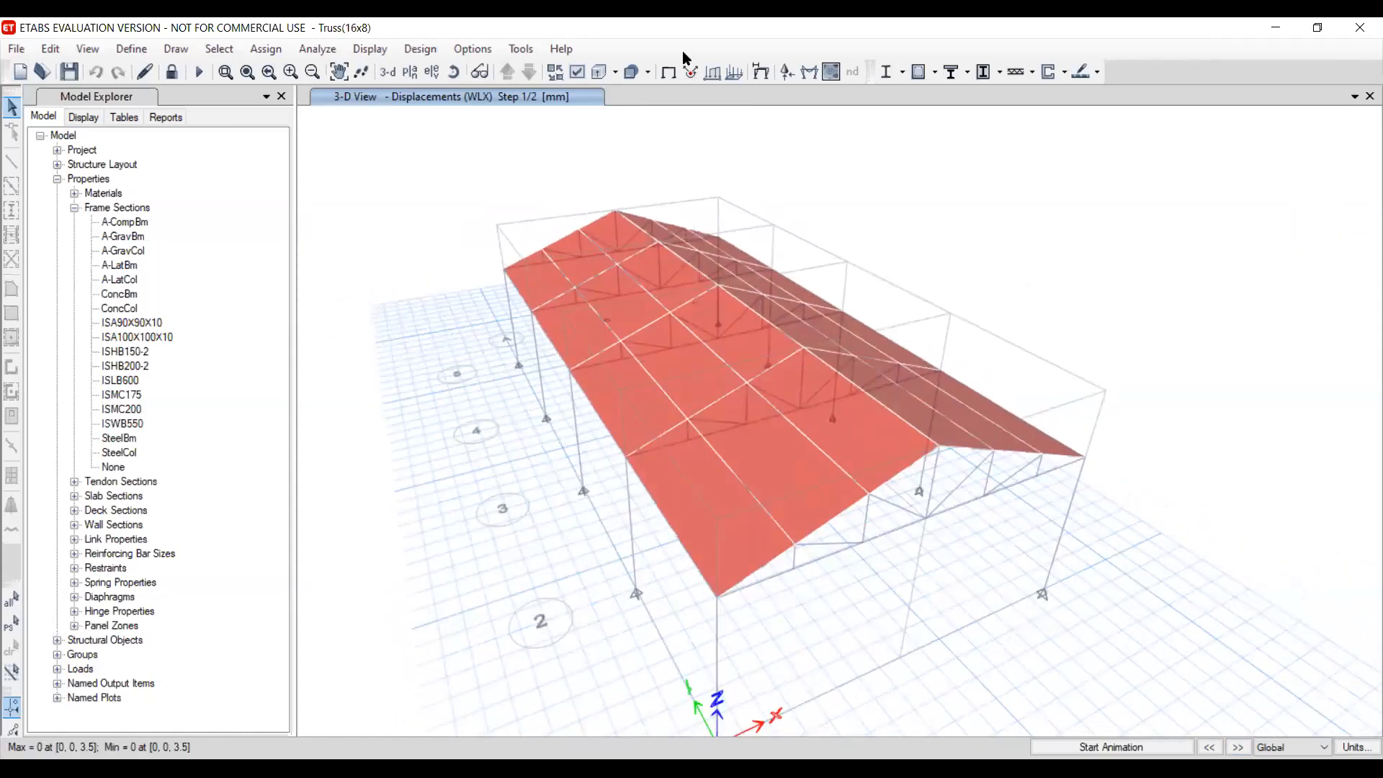
# Display the deformed shape for load combination DStlD2
pyautogui.click(761, 71)
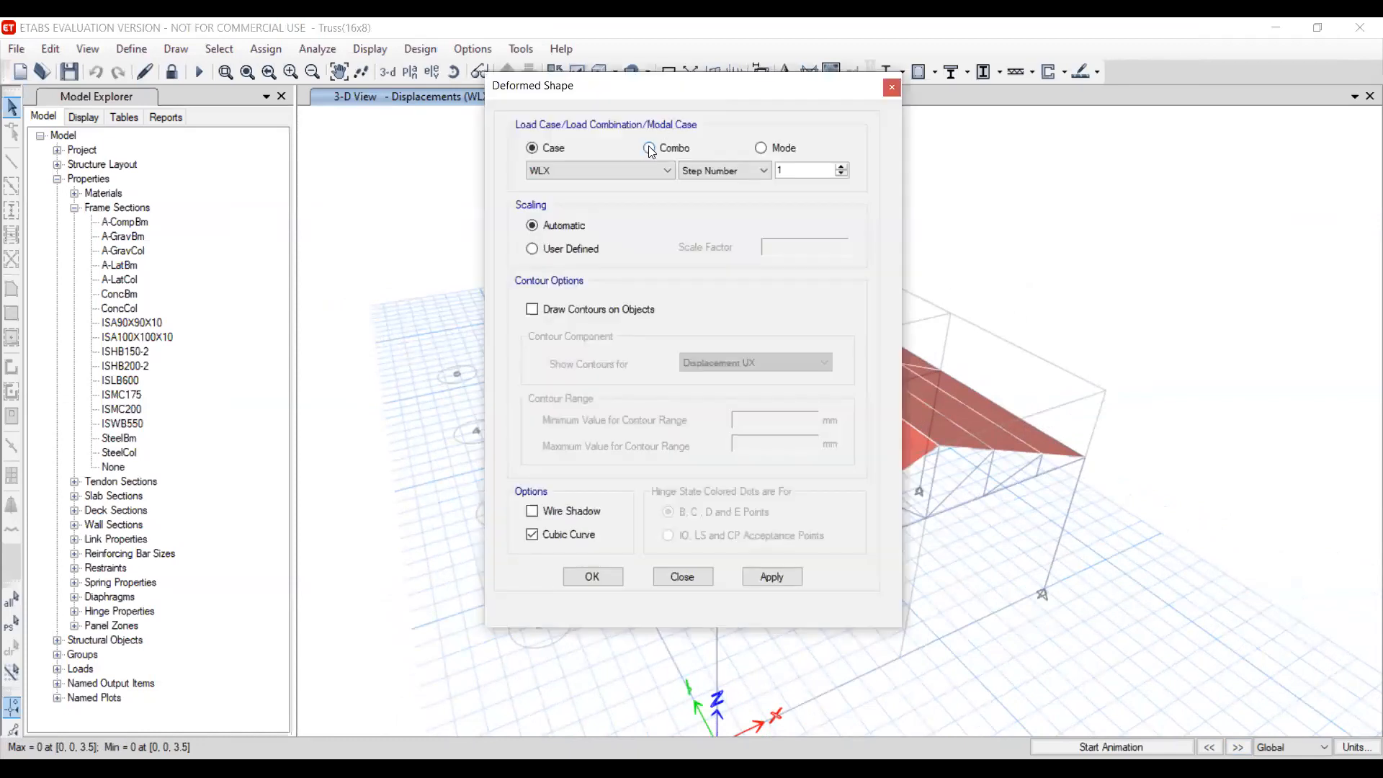
pyautogui.click(650, 149)
pyautogui.moveTo(637, 89); pyautogui.dragTo(241, 81)
pyautogui.click(233, 180)
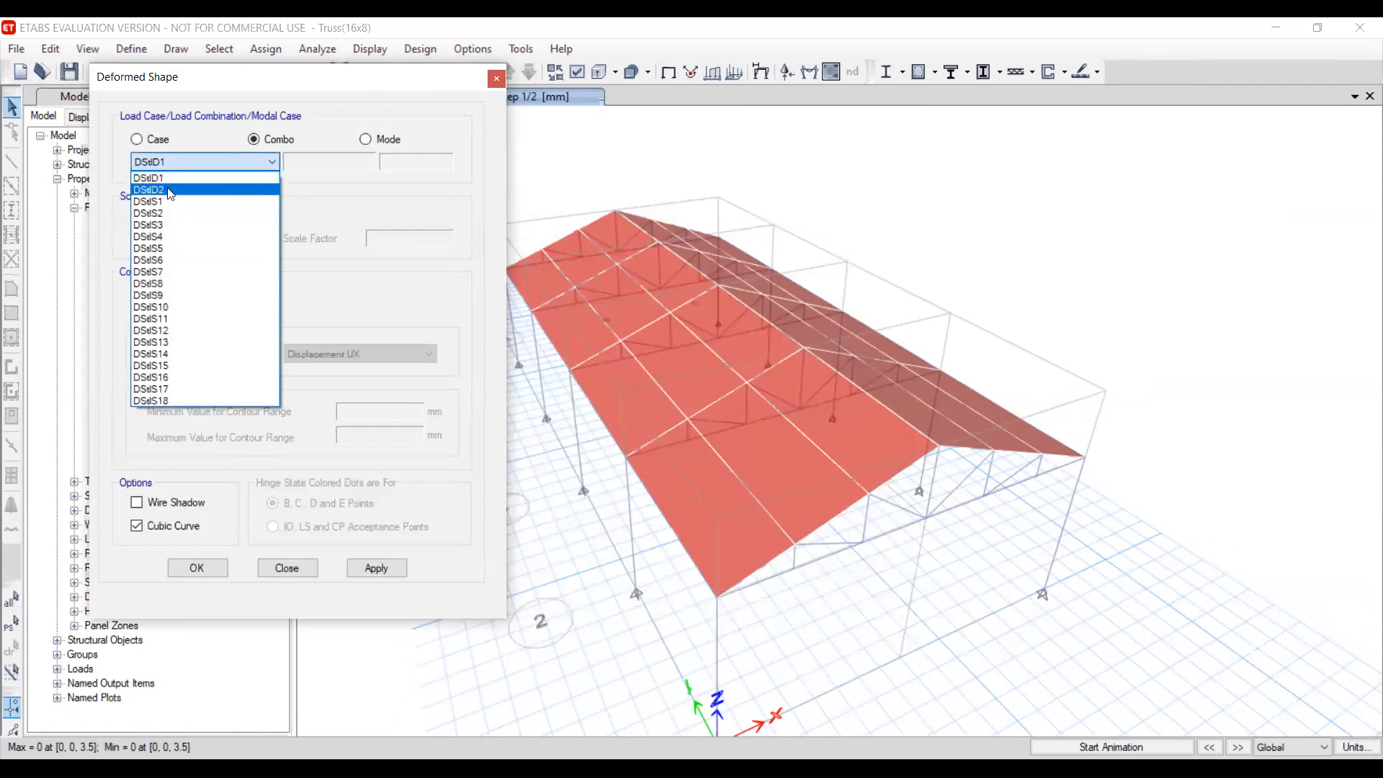
pyautogui.click(171, 192)
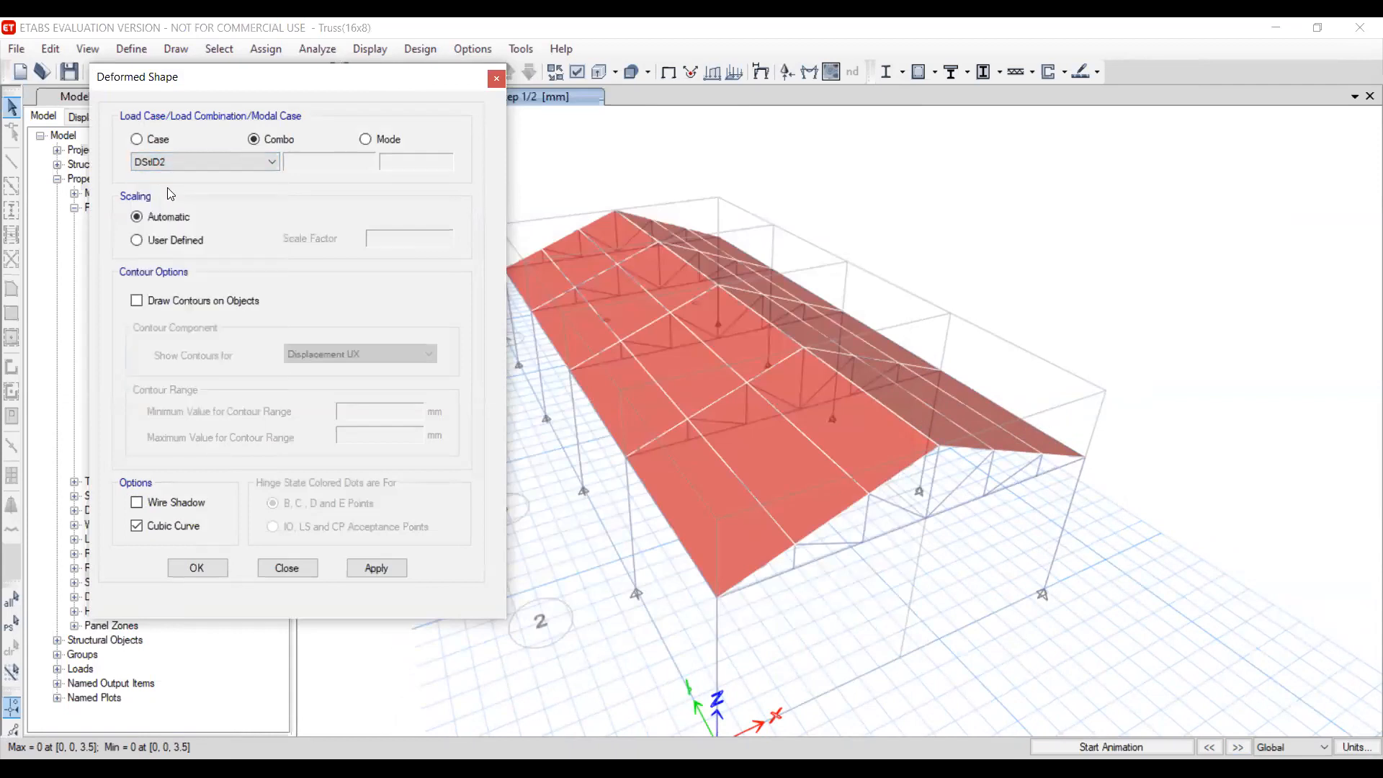
pyautogui.click(363, 569)
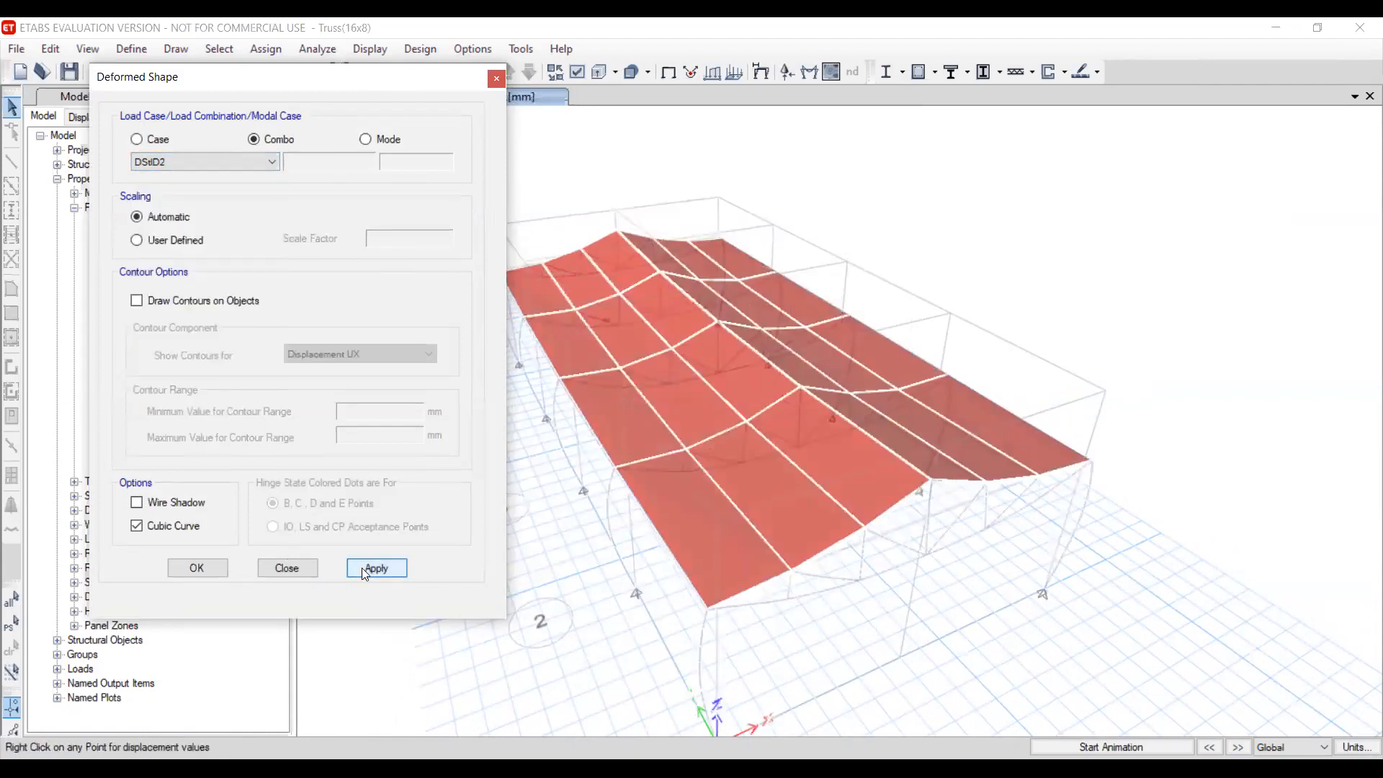
# Display the deformed shape for load combination DStlS3 and inspect it from the front, below and the side
pyautogui.click(163, 165)
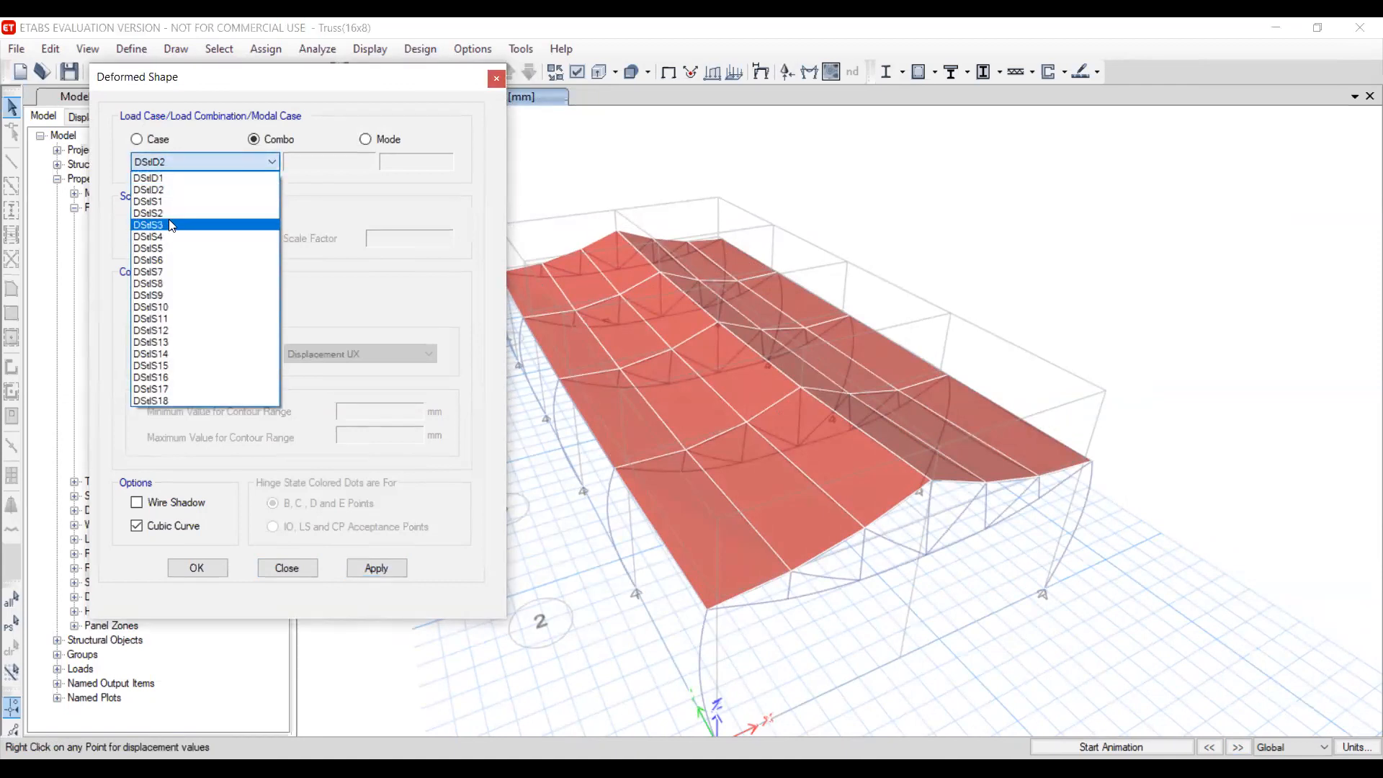
pyautogui.click(172, 225)
pyautogui.click(369, 574)
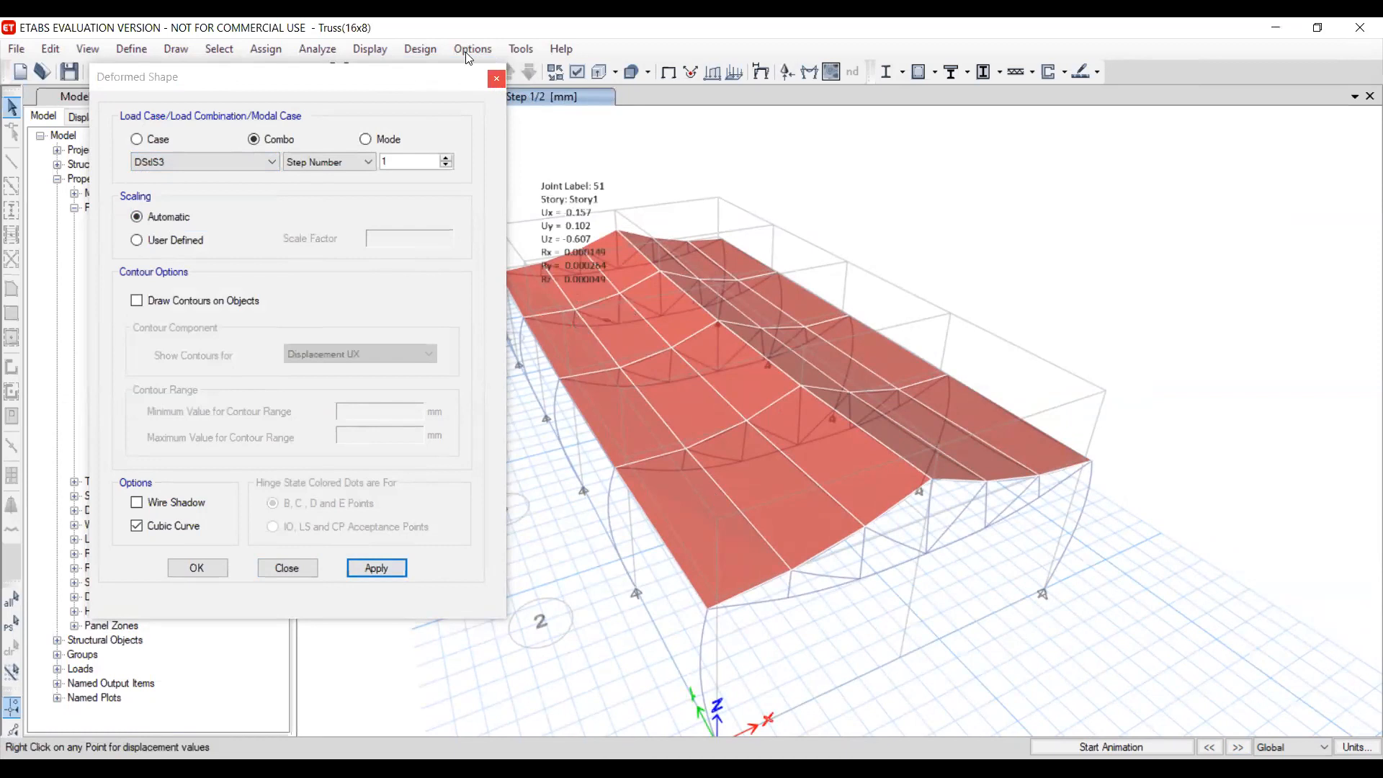
pyautogui.click(496, 80)
pyautogui.keyDown('shift'); pyautogui.moveTo(832, 348); pyautogui.dragTo(744, 421, button='middle'); pyautogui.keyUp('shift')
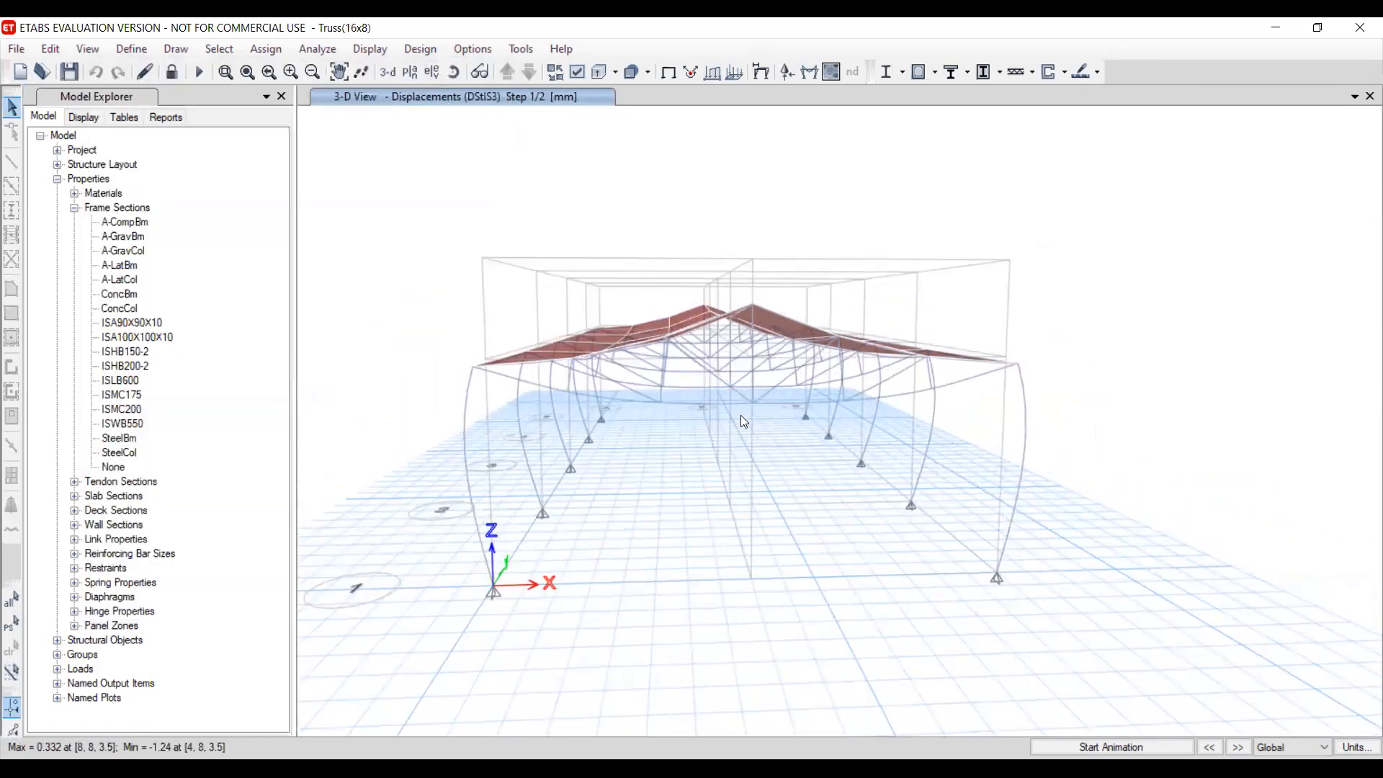
pyautogui.keyDown('shift'); pyautogui.moveTo(589, 442); pyautogui.dragTo(664, 474, button='middle'); pyautogui.keyUp('shift')
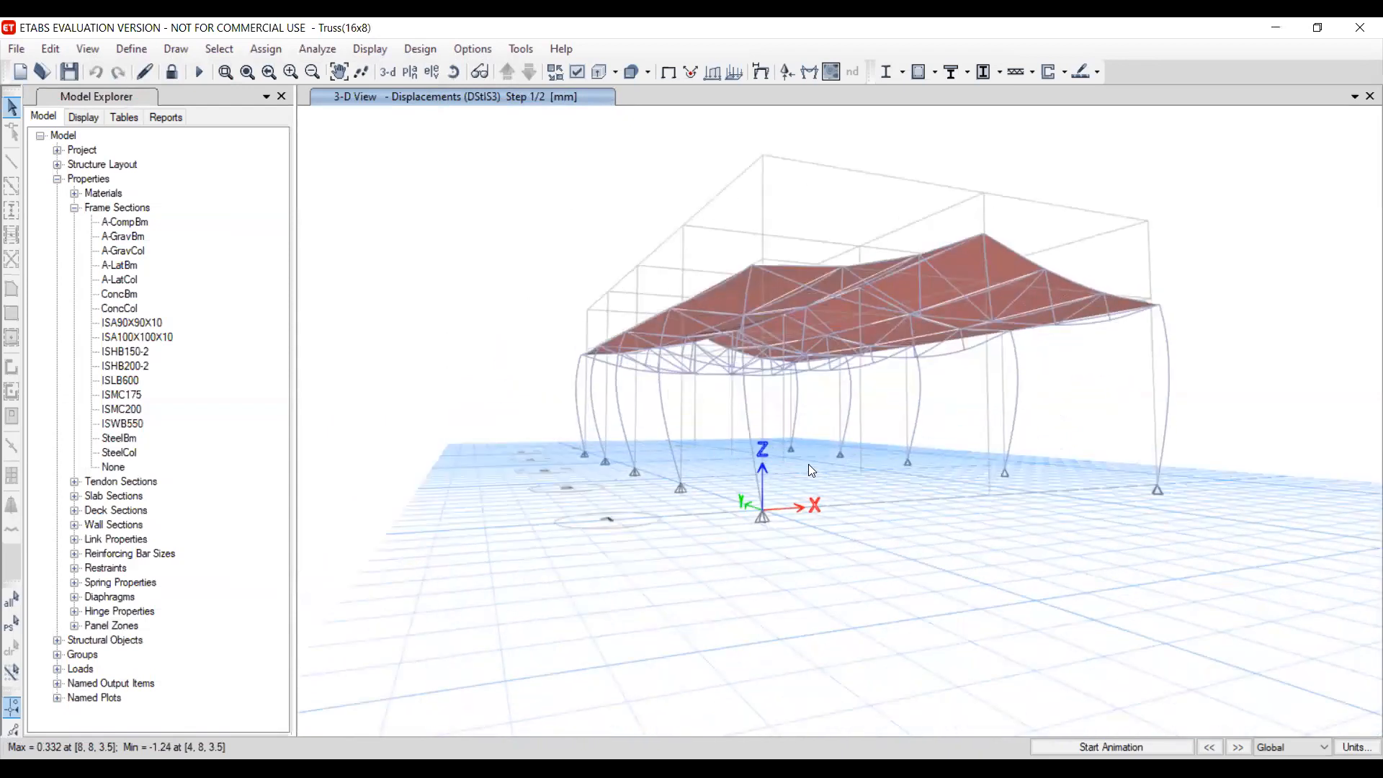
pyautogui.keyDown('shift'); pyautogui.moveTo(950, 444); pyautogui.dragTo(599, 459, button='middle'); pyautogui.keyUp('shift')
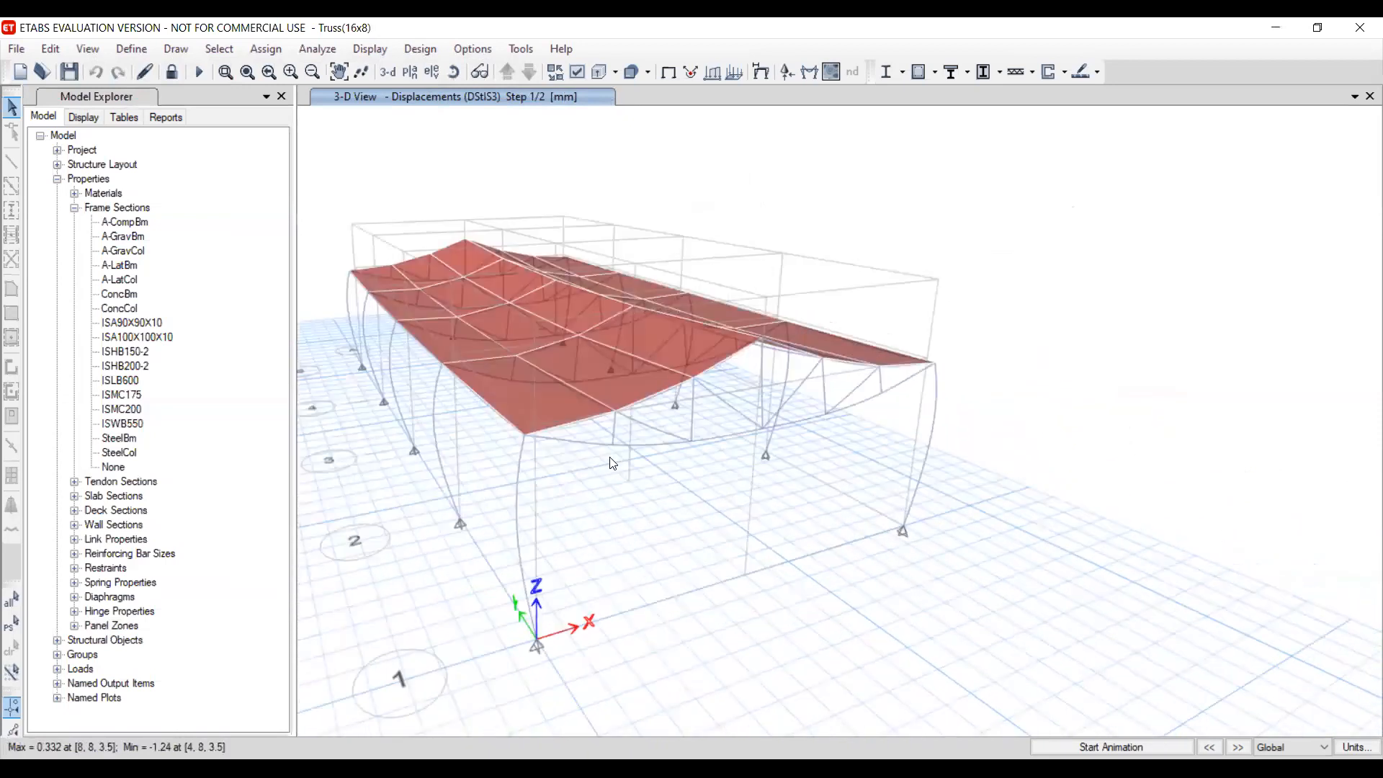
# Display the filled Moment 3-3 diagram of the frames for the Dead load case
pyautogui.click(810, 73)
pyautogui.click(559, 245)
pyautogui.click(559, 257)
pyautogui.click(776, 618)
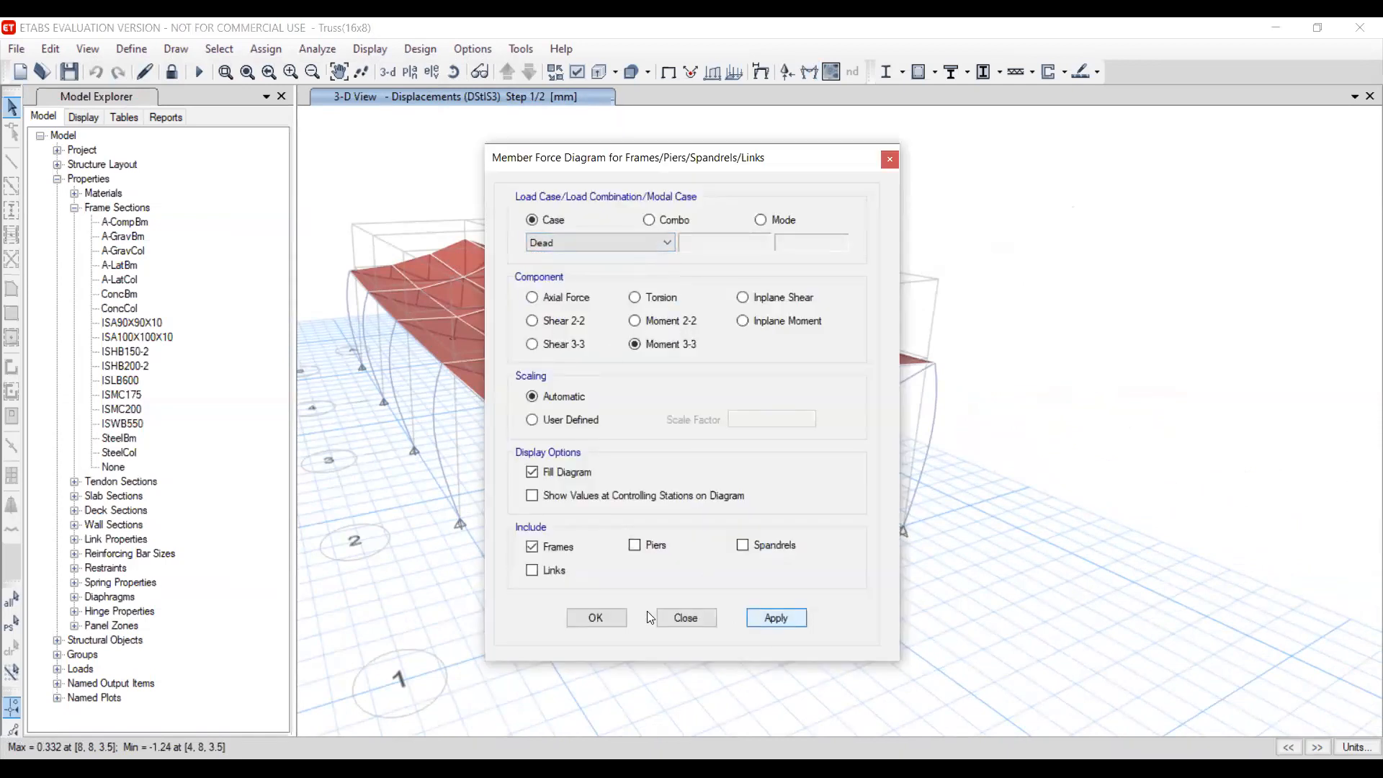
# Inspect the Dead load Moment 3-3 diagram of the shed frames from above and from the gable end
pyautogui.click(601, 624)
pyautogui.moveTo(697, 471); pyautogui.dragTo(666, 365, button='middle')
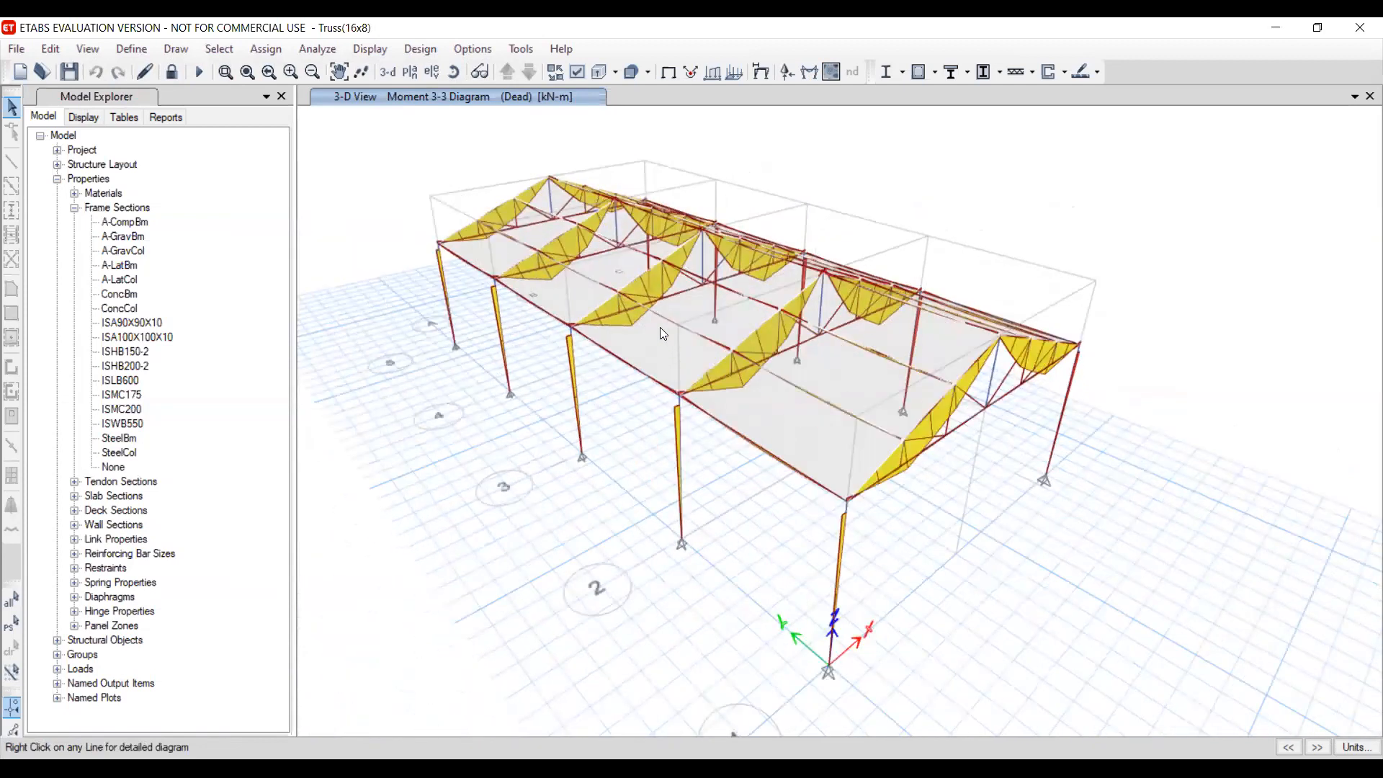
pyautogui.keyDown('shift'); pyautogui.moveTo(882, 385); pyautogui.dragTo(788, 424, button='middle'); pyautogui.keyUp('shift')
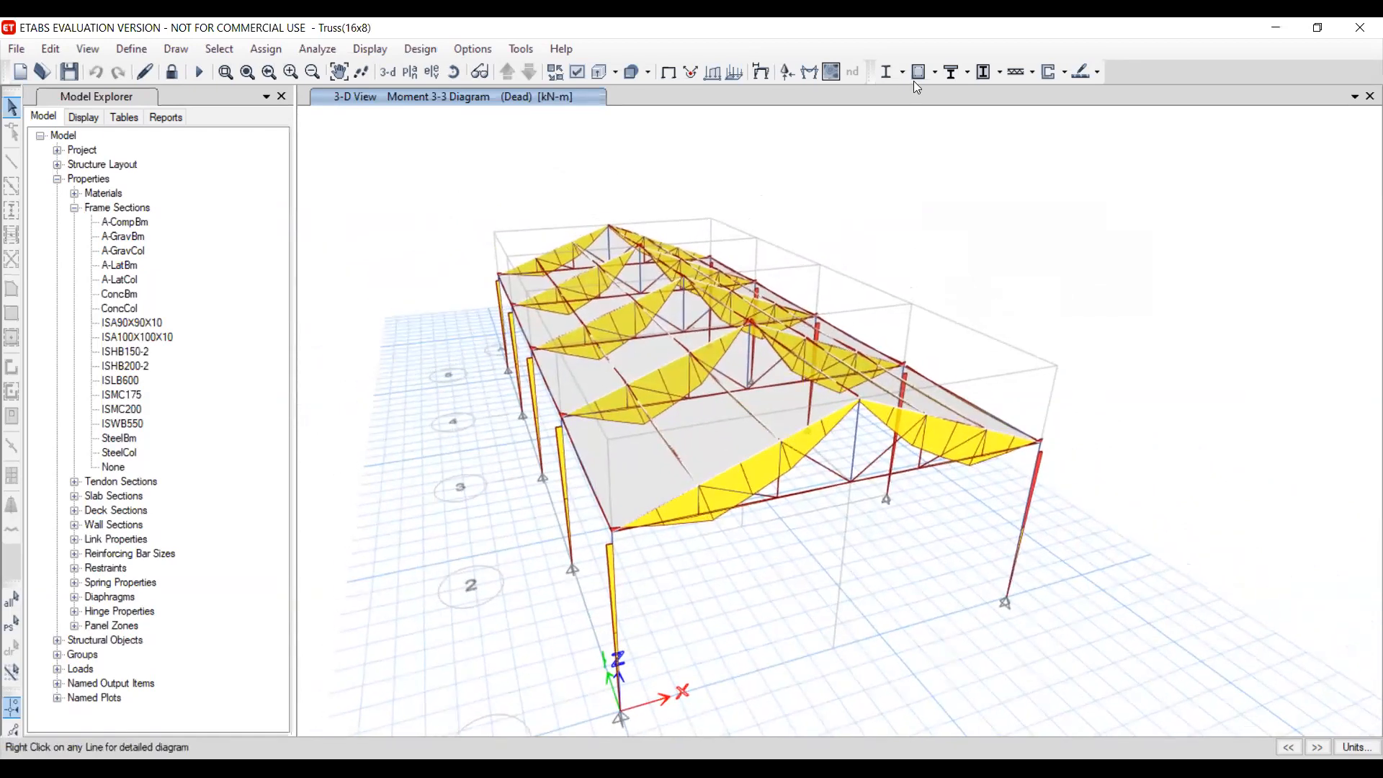
# Display the filled Moment 3-3 diagram of the frames for the Live load case
pyautogui.click(815, 78)
pyautogui.click(587, 242)
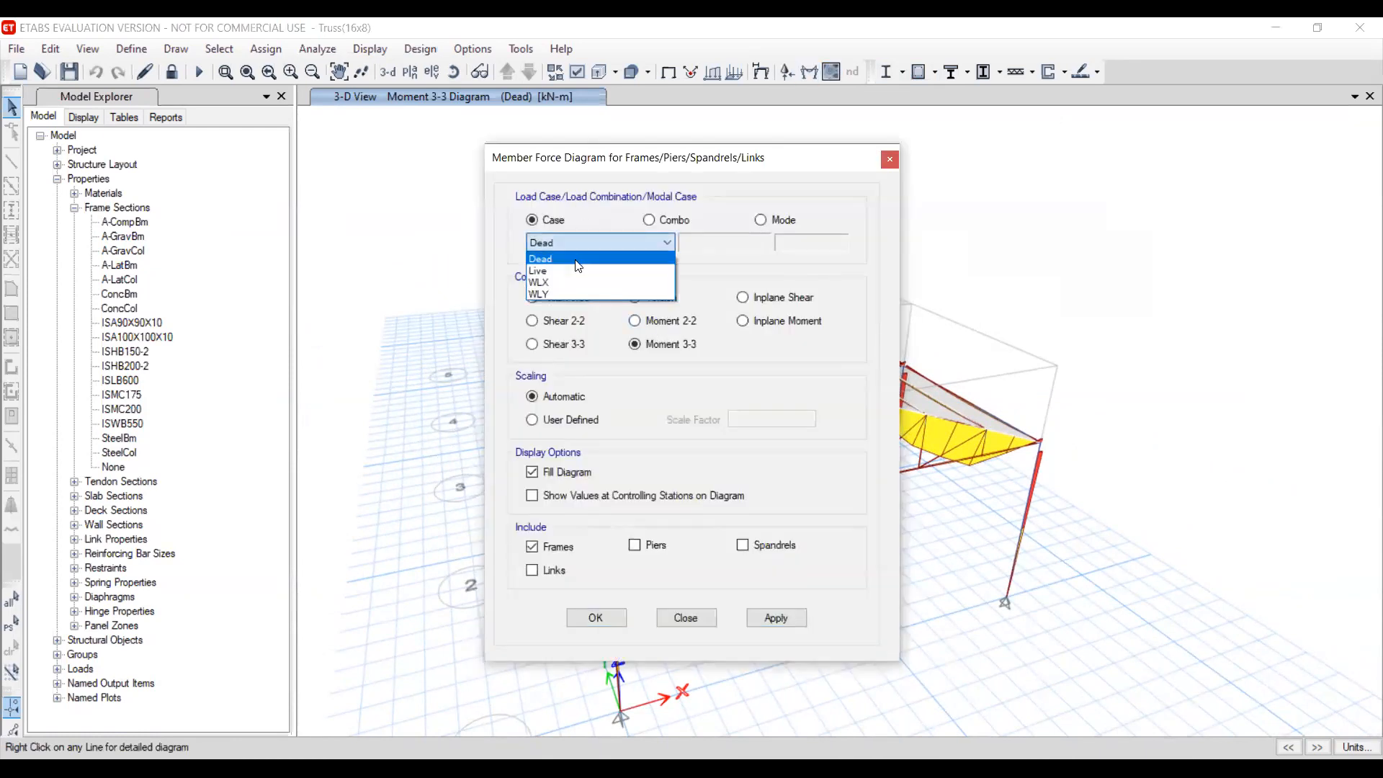
pyautogui.click(576, 271)
pyautogui.click(776, 617)
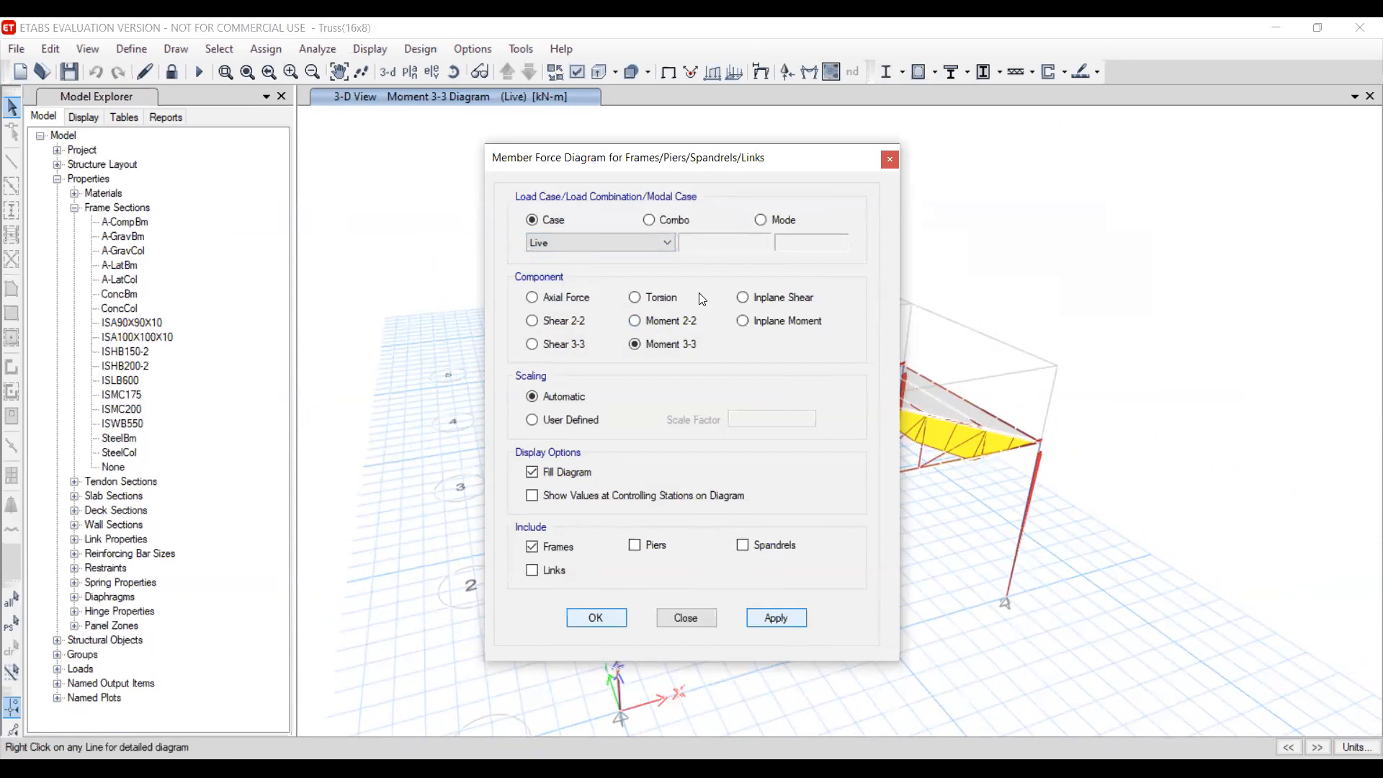
pyautogui.click(890, 158)
# Display the filled Axial Force diagram of the frames for the Live load case and inspect it from the gable end and at an angle
pyautogui.click(808, 77)
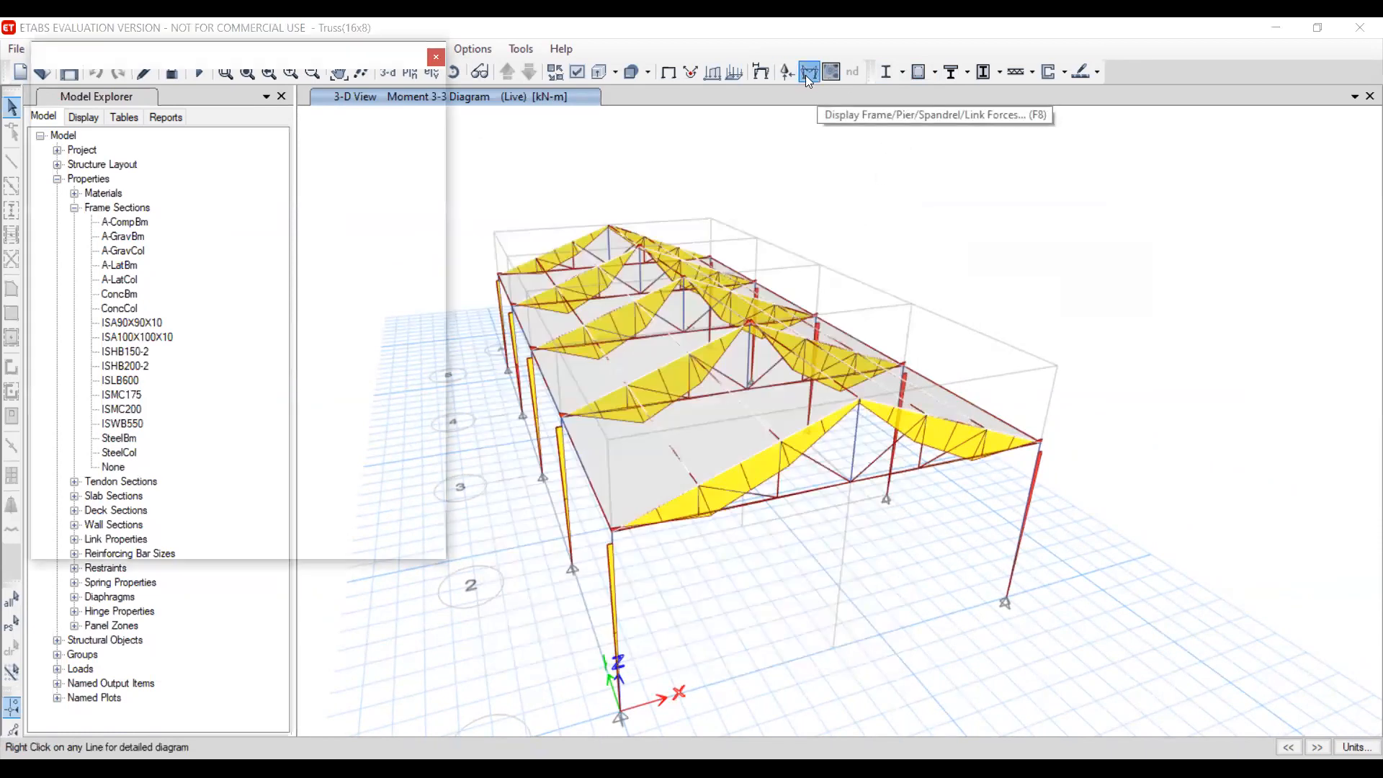
pyautogui.click(778, 619)
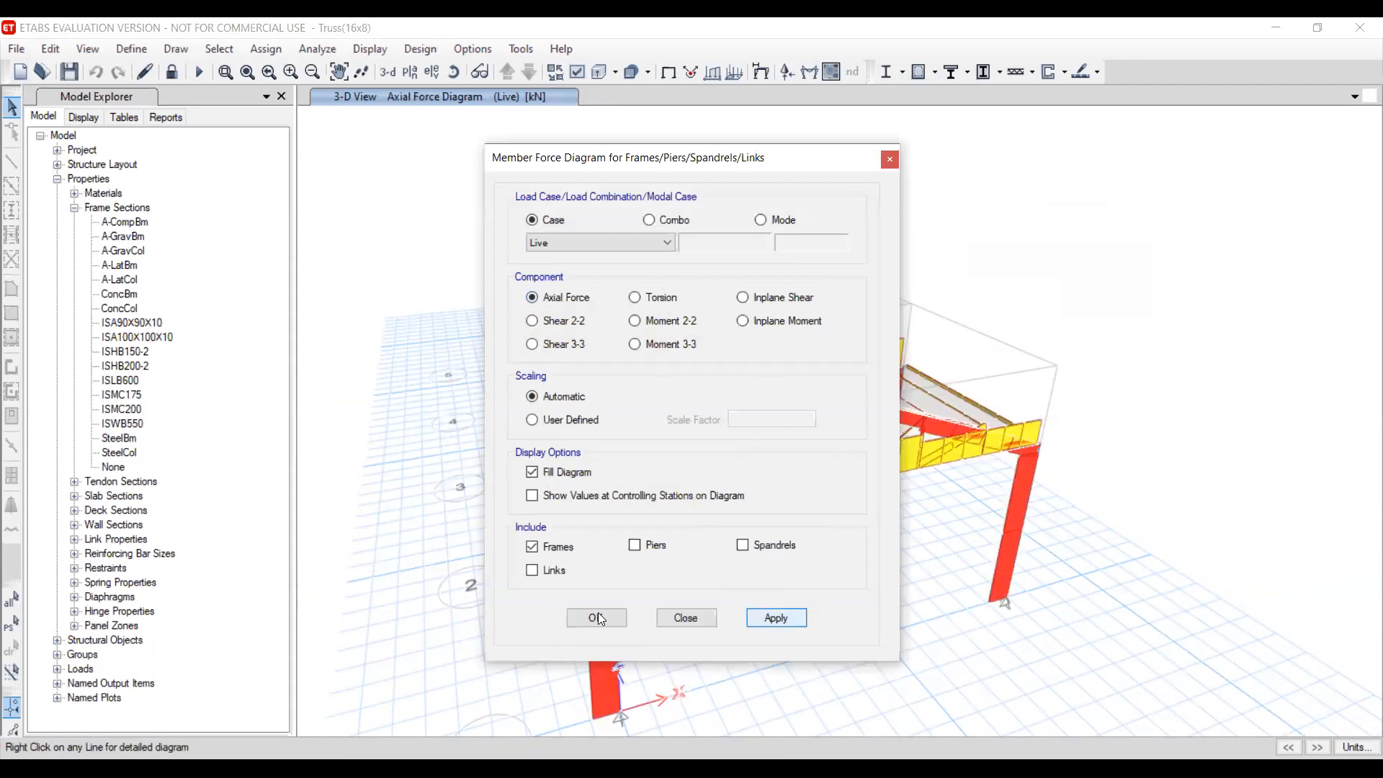
pyautogui.click(601, 618)
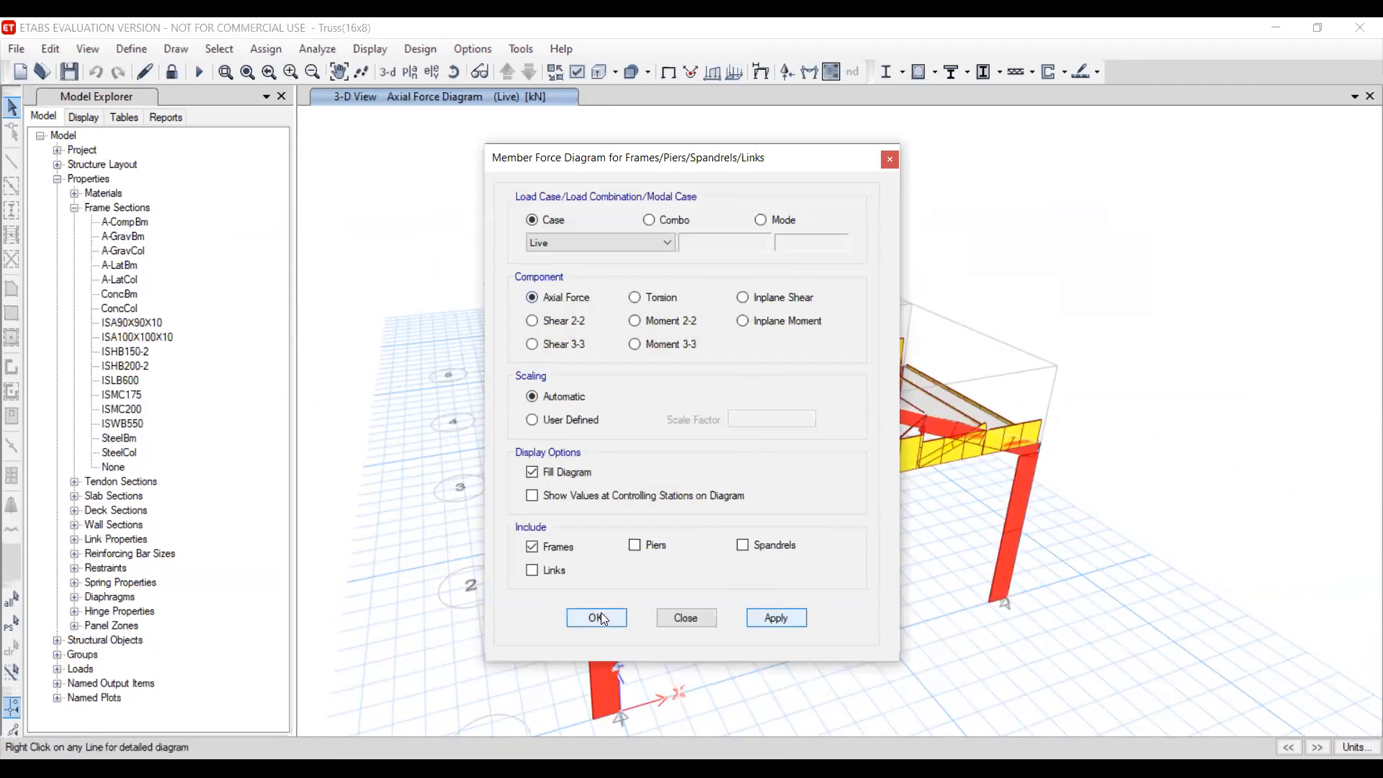
pyautogui.moveTo(805, 558); pyautogui.dragTo(795, 557, button='middle')
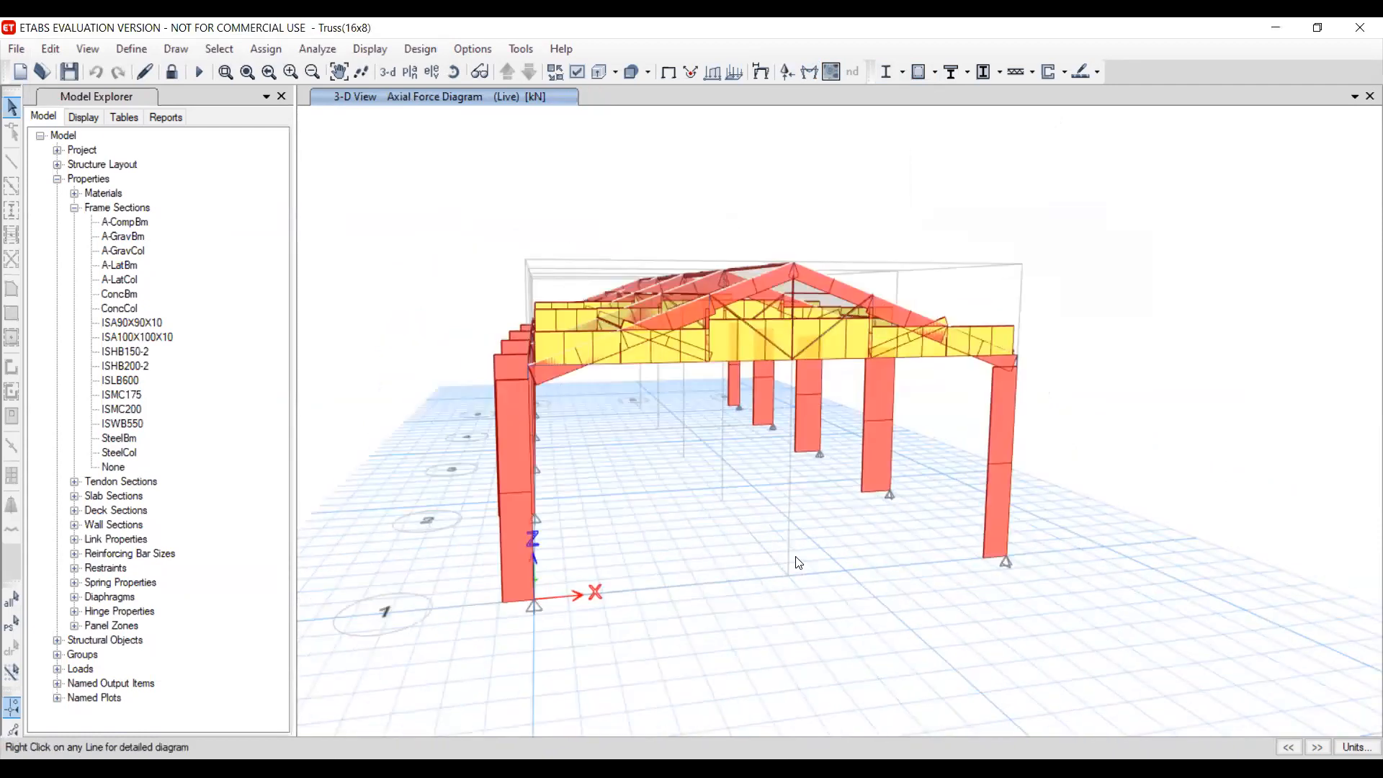
pyautogui.moveTo(736, 350)
pyautogui.moveTo(723, 468); pyautogui.dragTo(592, 423, button='middle')
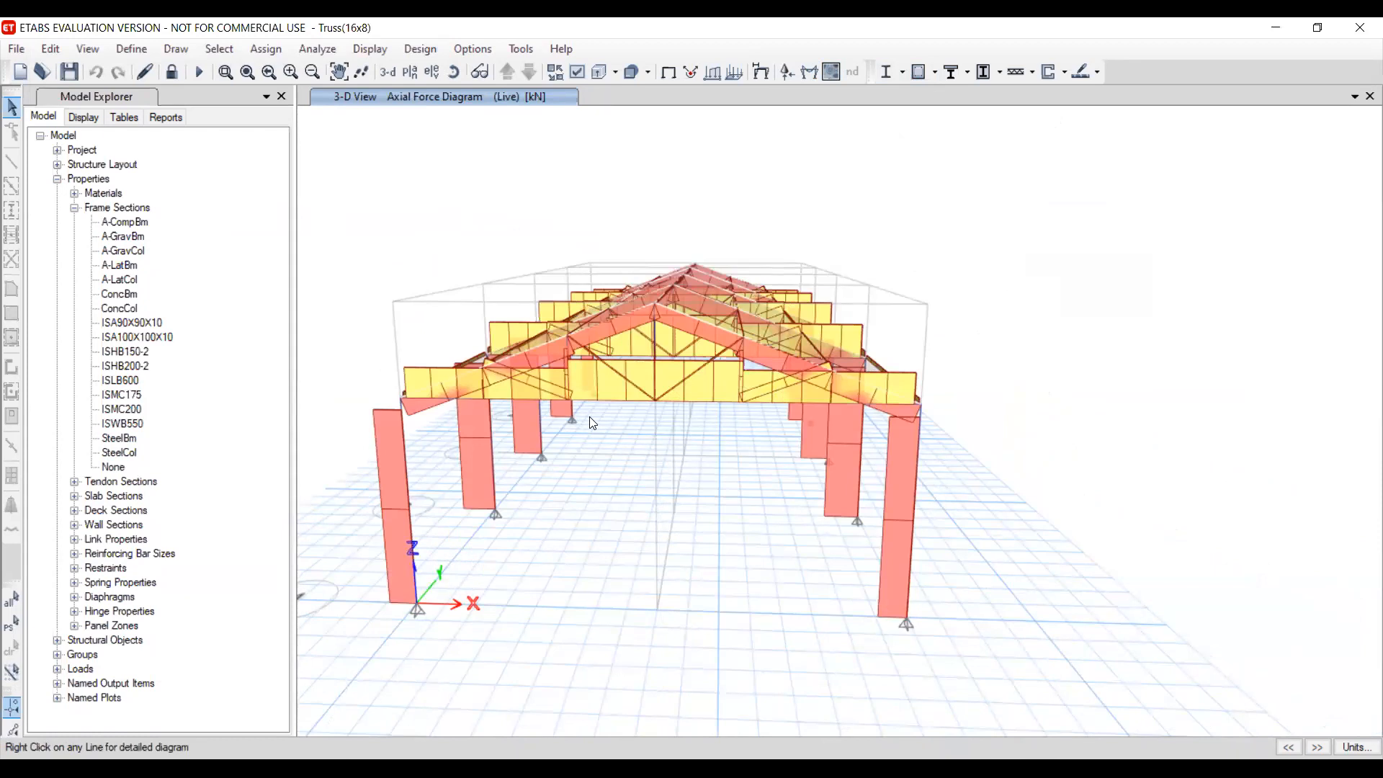
pyautogui.moveTo(593, 423); pyautogui.dragTo(577, 456, button='middle')
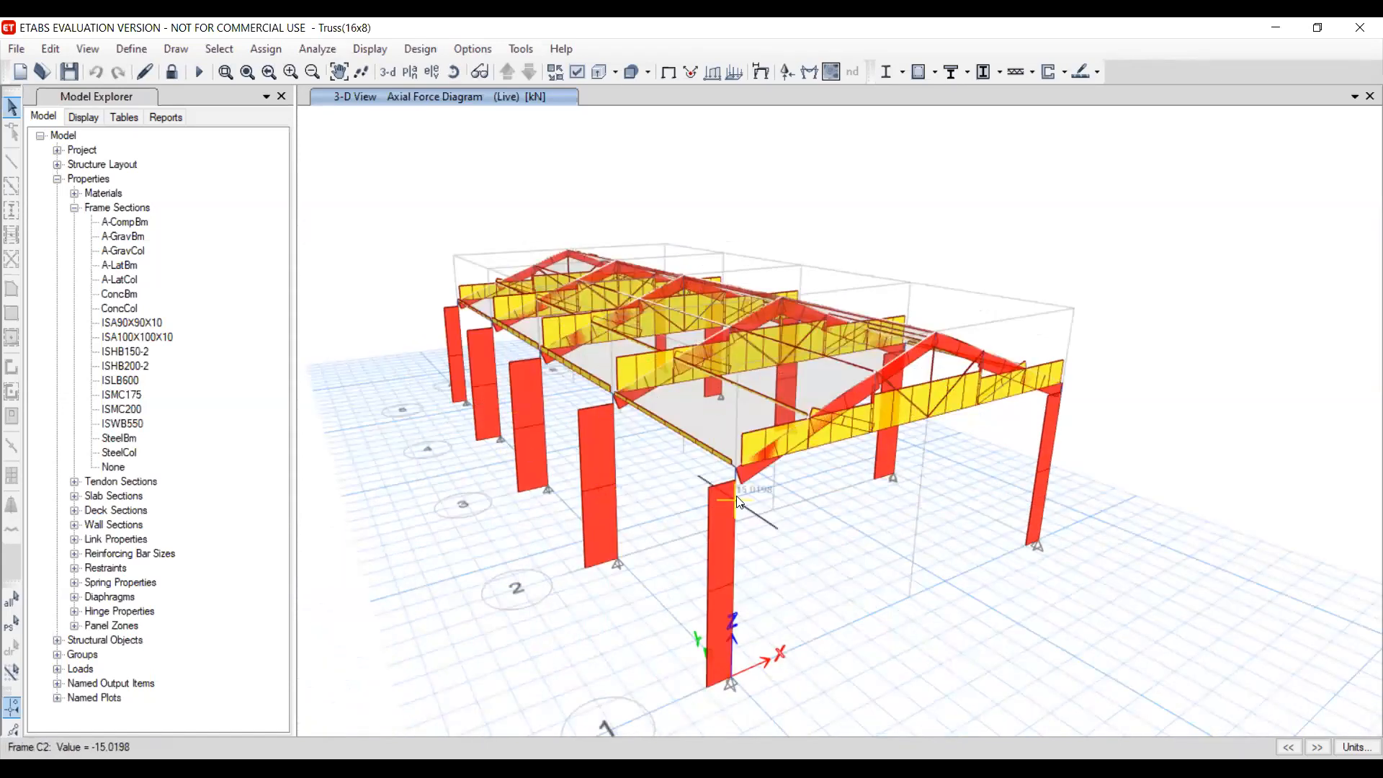
# Examine the Live axial force diagram from above and check the values along the truss members
pyautogui.moveTo(742, 343); pyautogui.dragTo(756, 425, button='middle')
pyautogui.scroll(-3, 756, 425)
pyautogui.scroll(3, 749, 421)
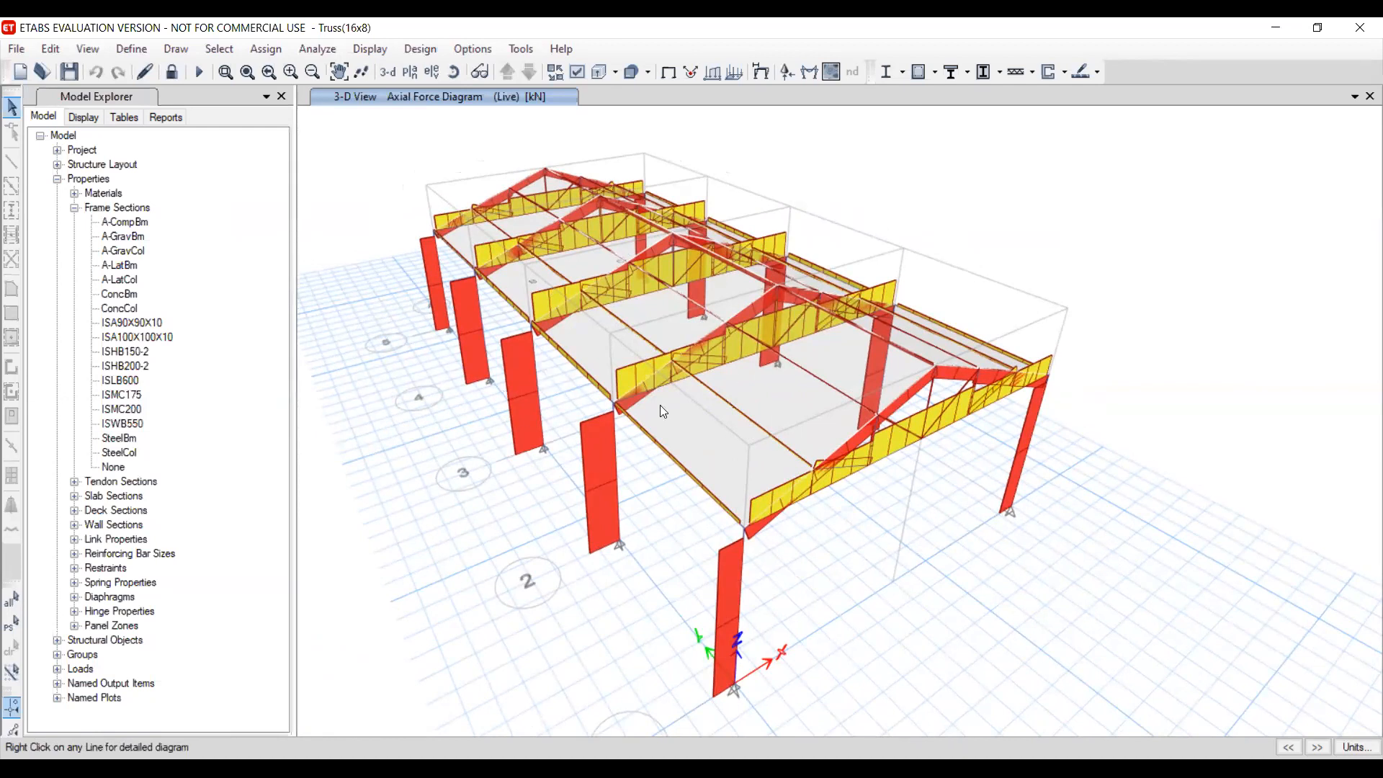
pyautogui.moveTo(714, 389)
pyautogui.moveTo(843, 396)
pyautogui.rightClick(803, 513)
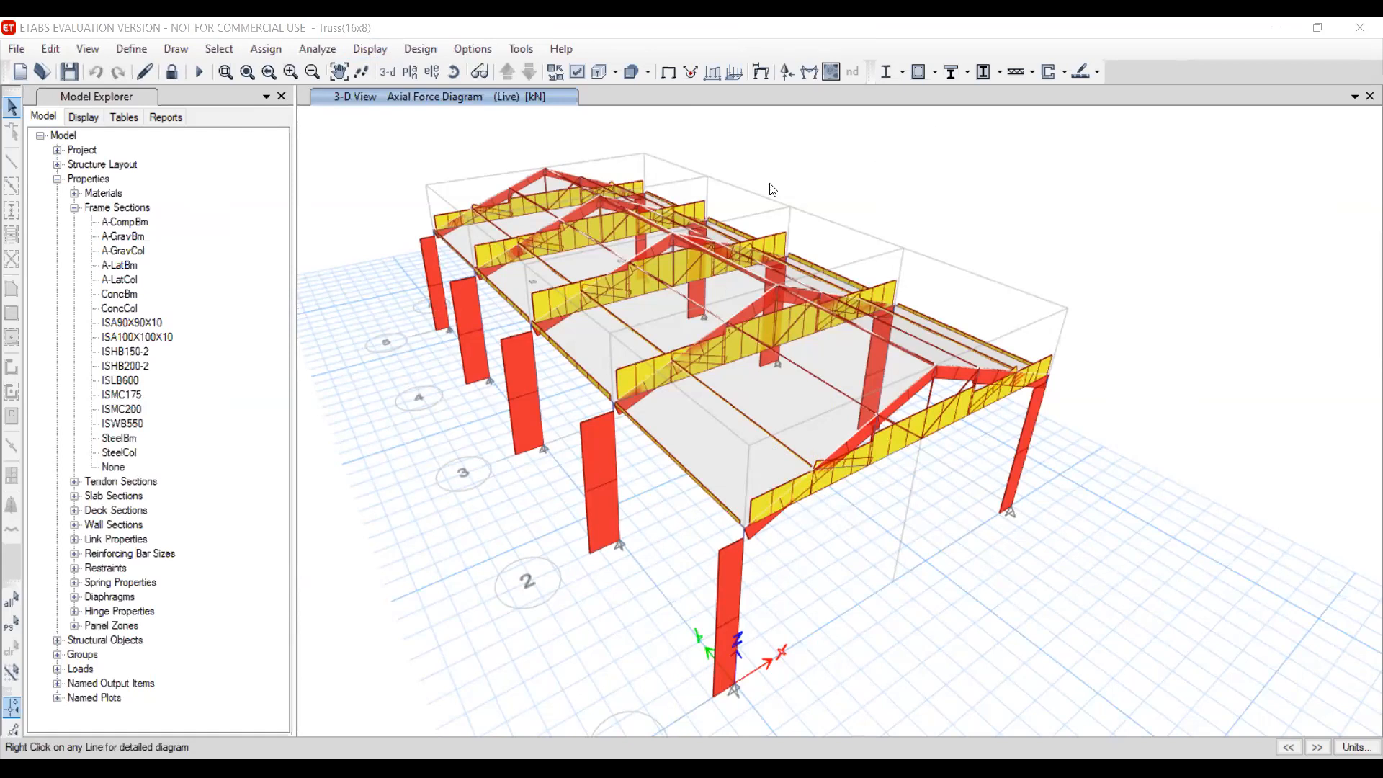
pyautogui.moveTo(739, 312)
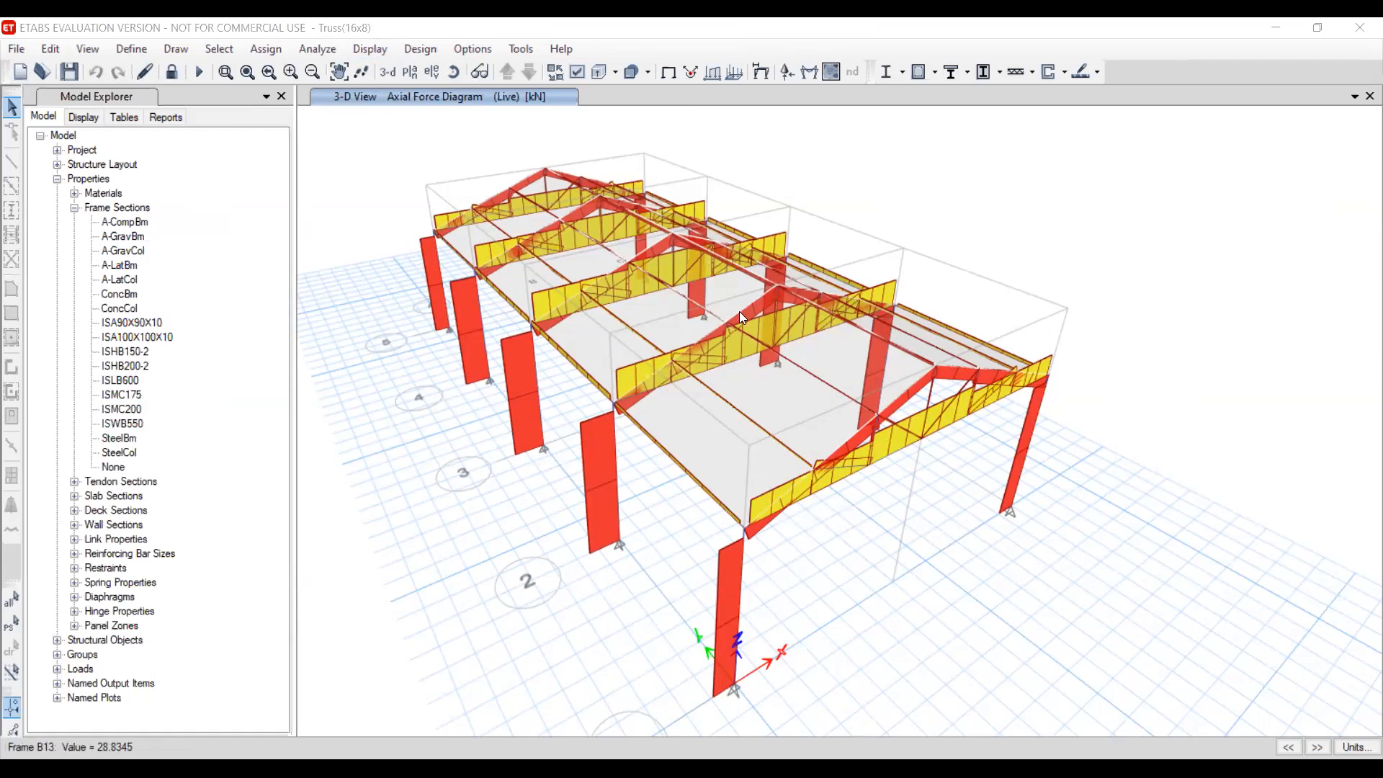
# Review the steel frame design preferences and the available design codes, keeping IS 800:2007 as the design code
pyautogui.click(421, 50)
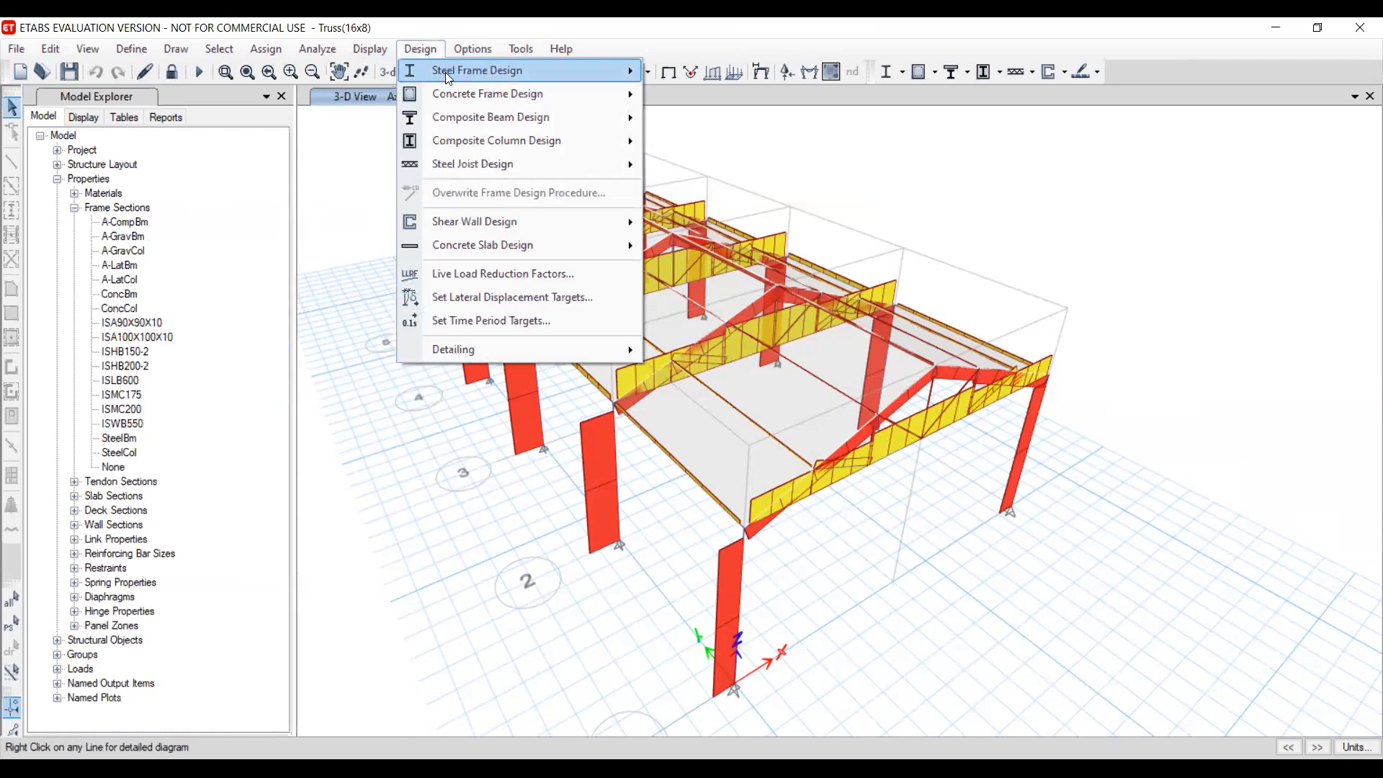
pyautogui.moveTo(471, 72)
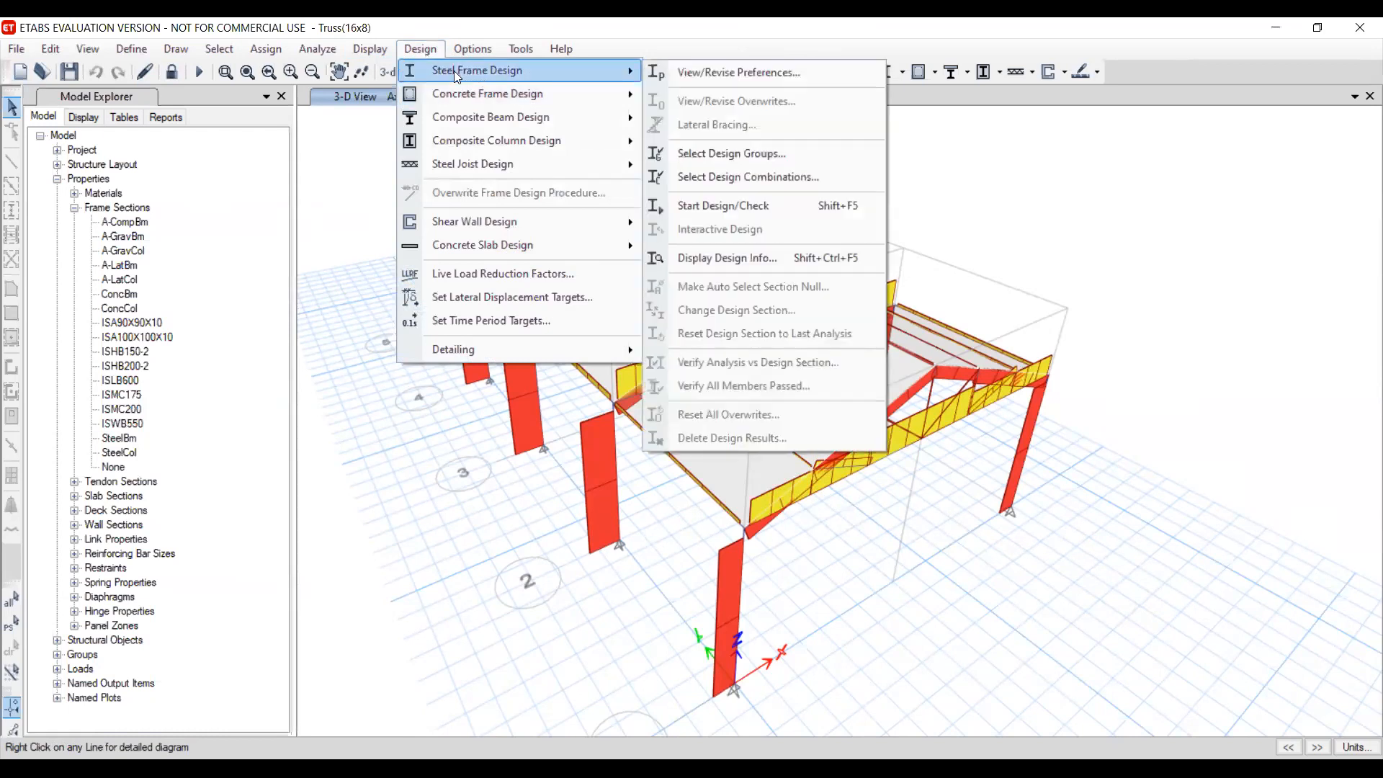
pyautogui.click(734, 74)
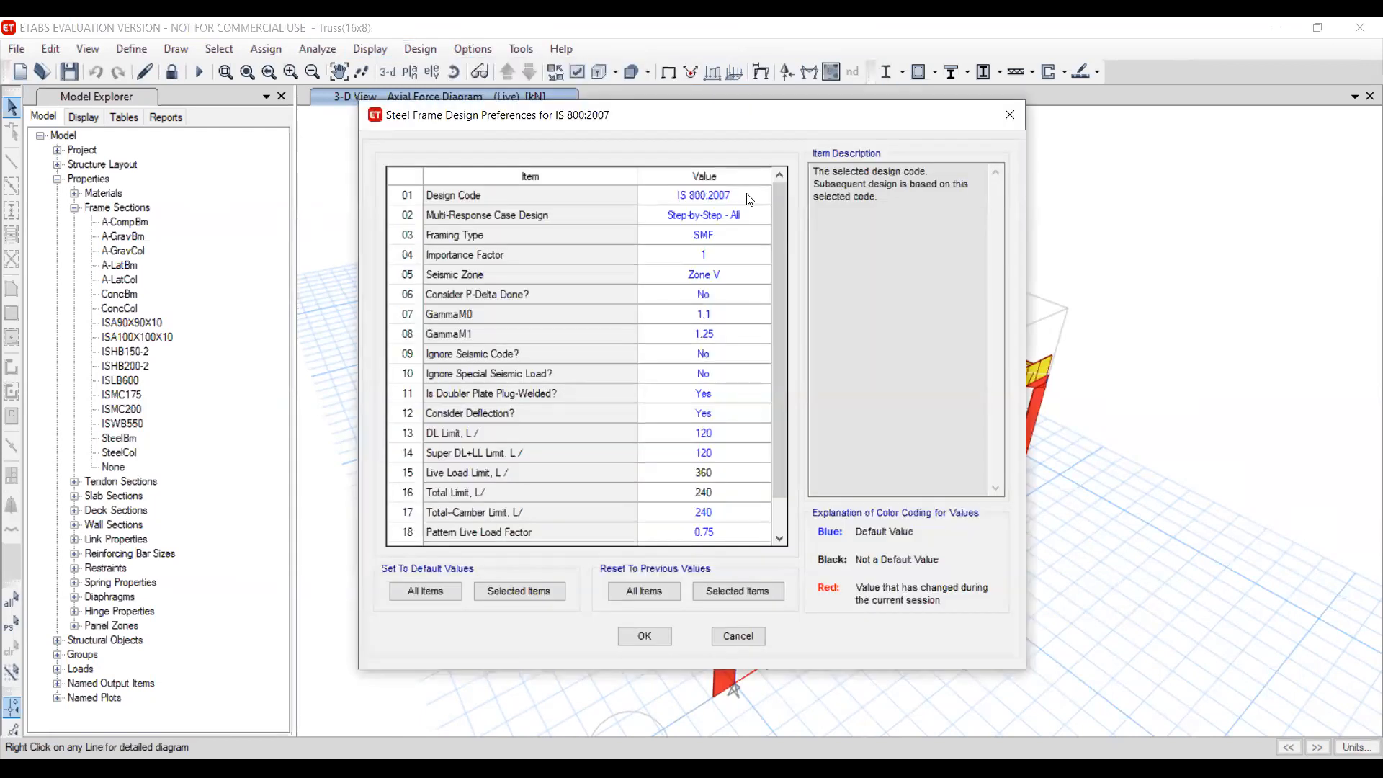
pyautogui.click(749, 199)
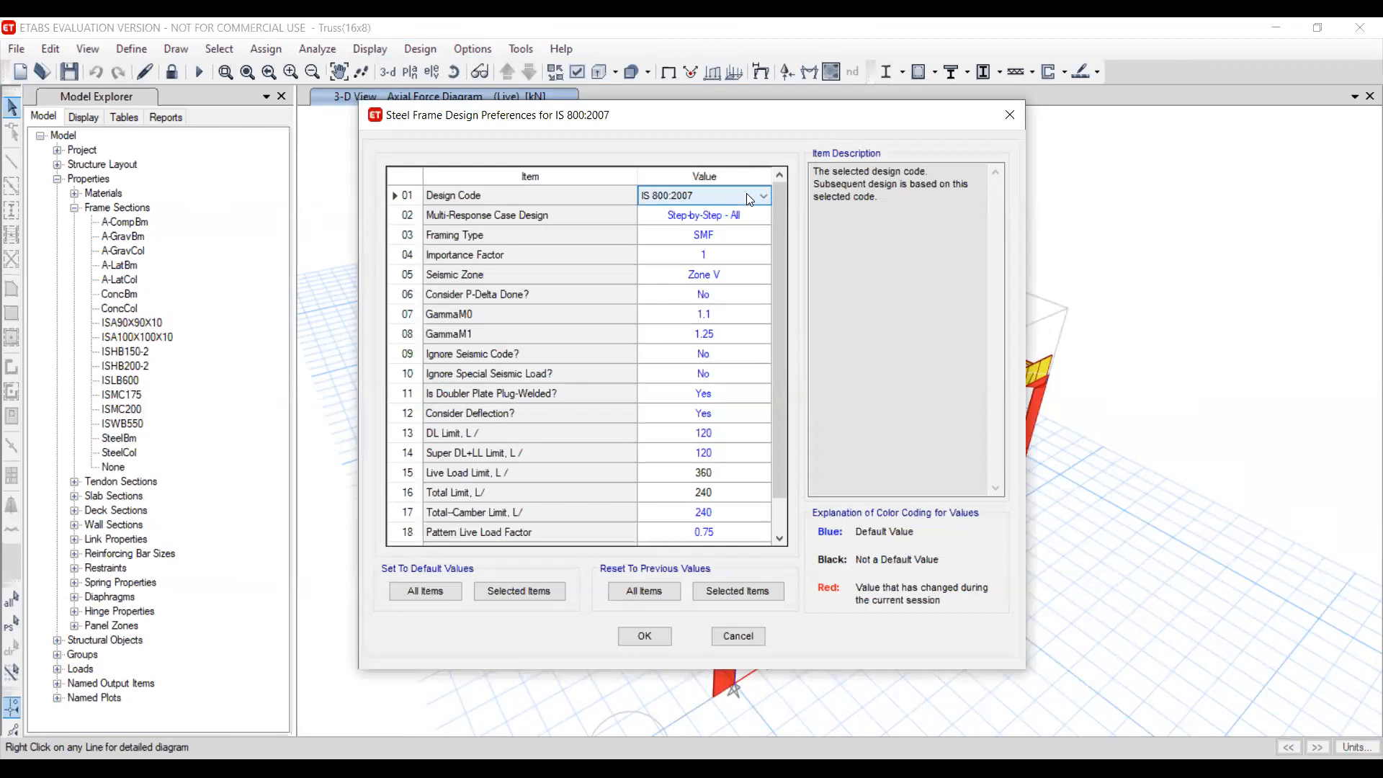
pyautogui.click(749, 199)
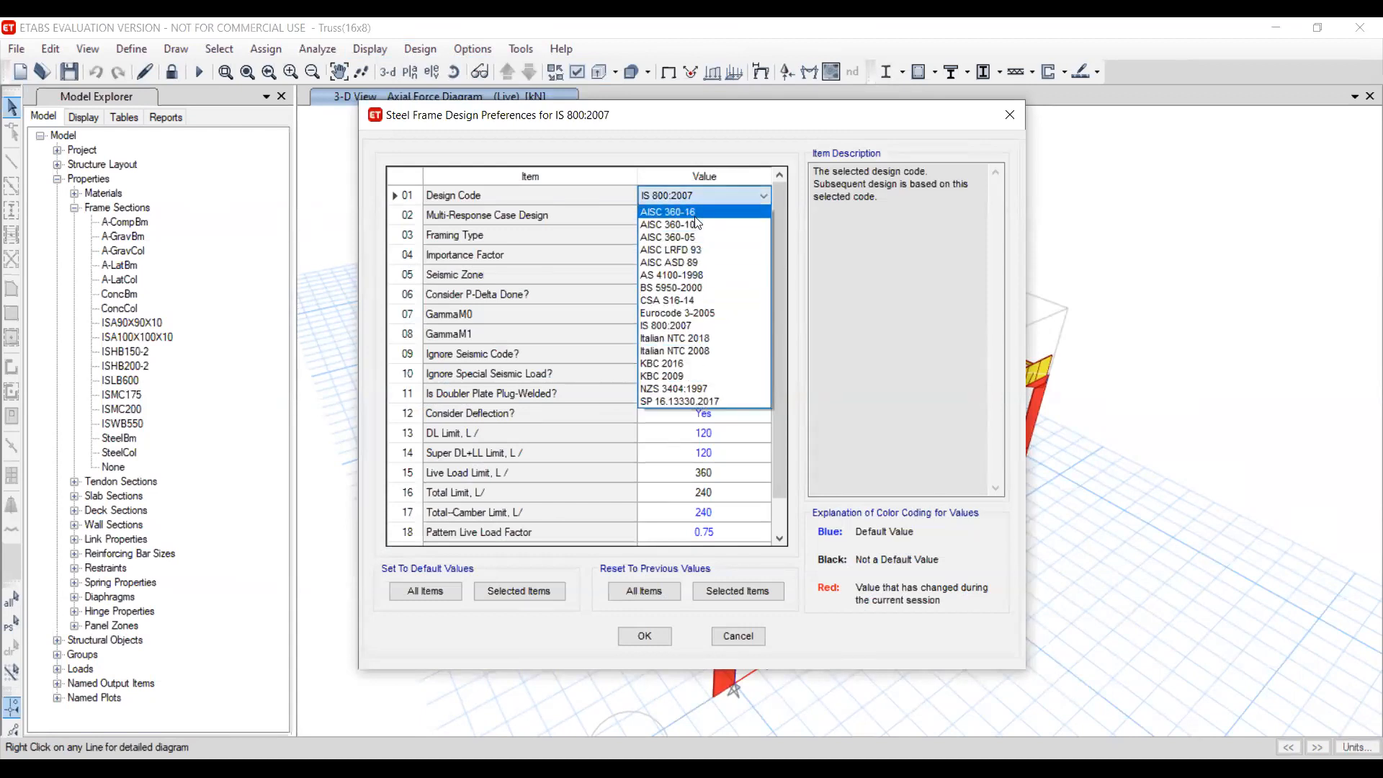
pyautogui.click(730, 196)
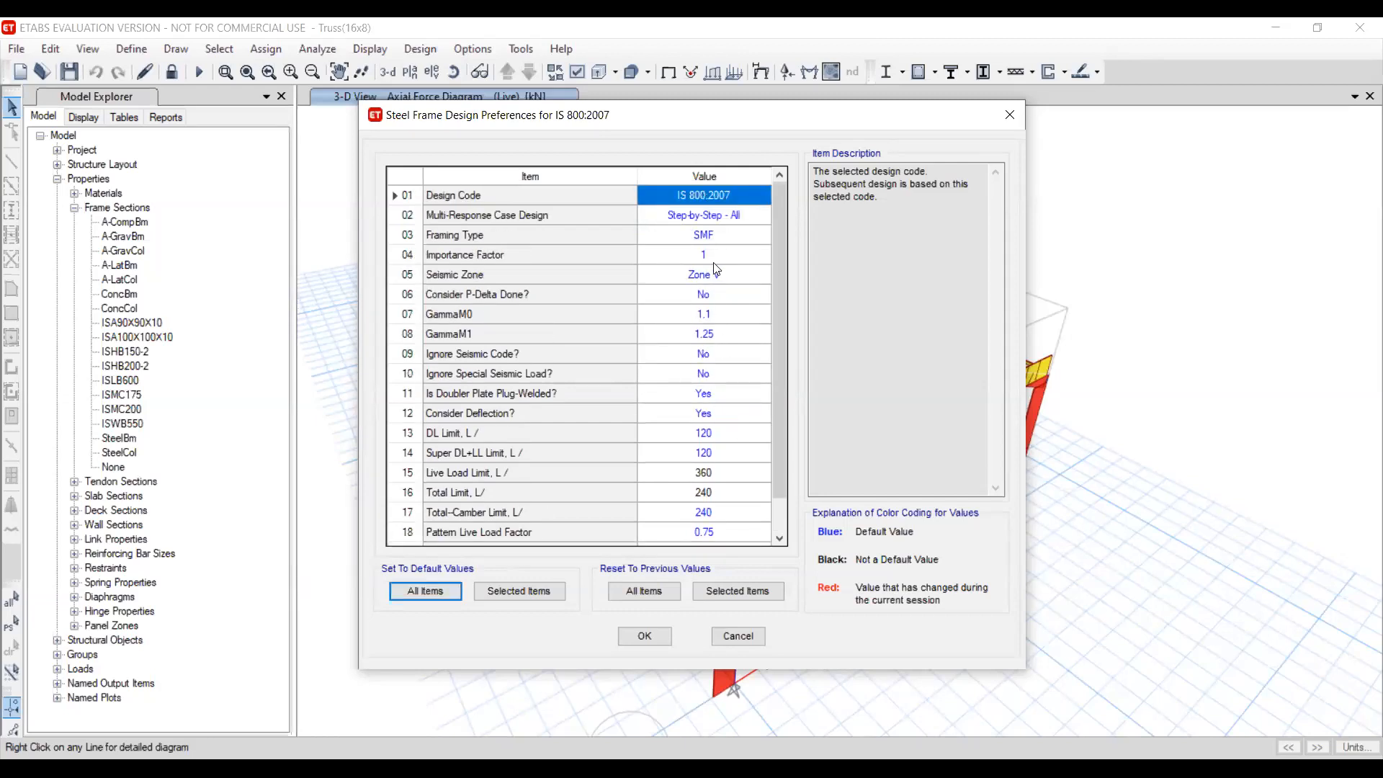
pyautogui.scroll(-1, 736, 438)
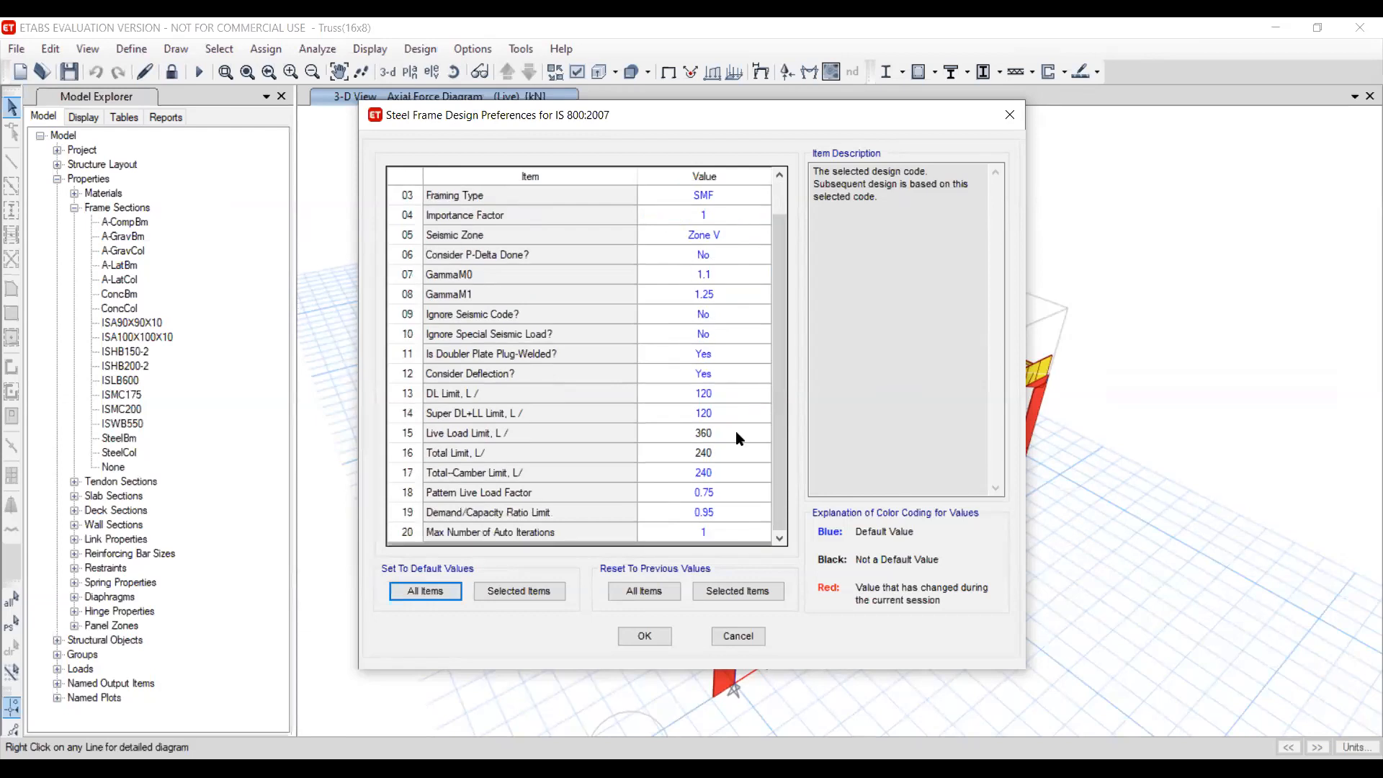
pyautogui.scroll(1, 693, 344)
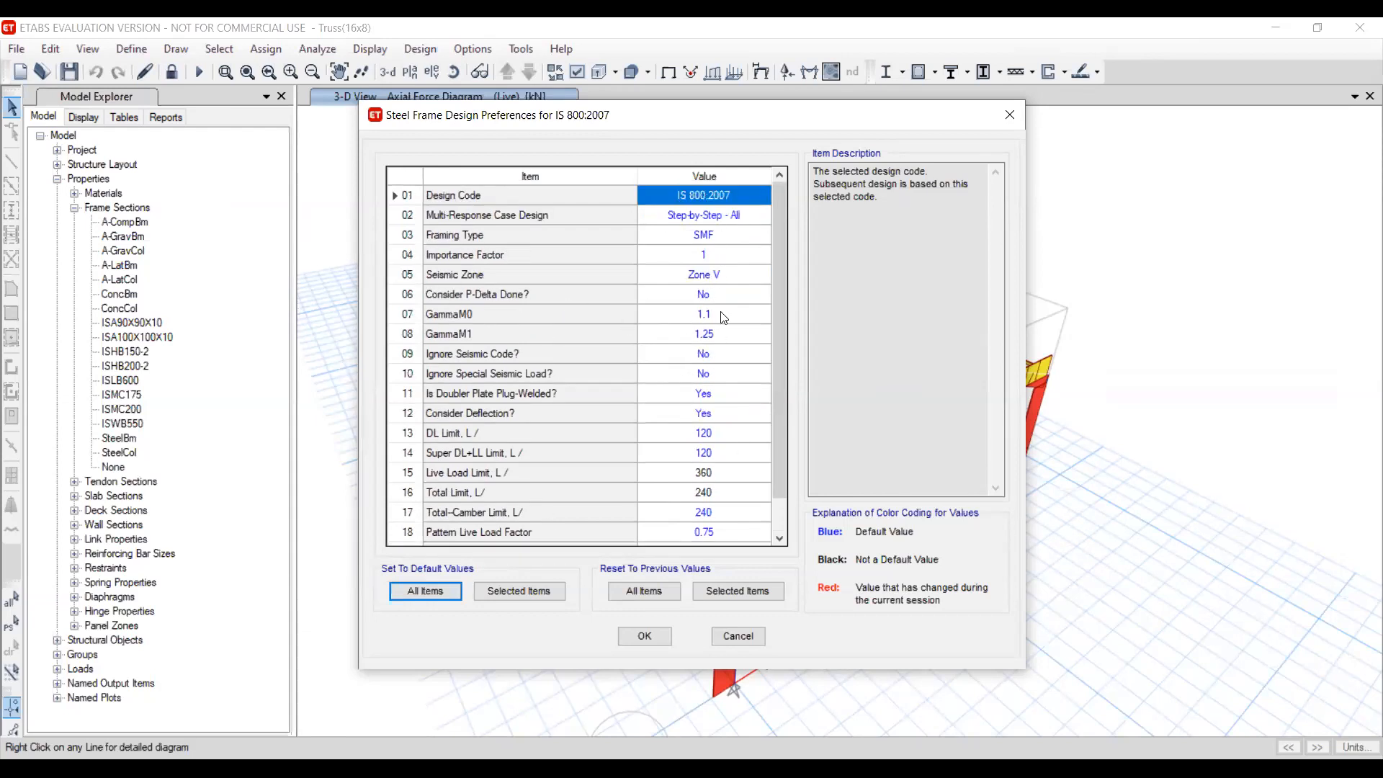
pyautogui.scroll(-1, 720, 378)
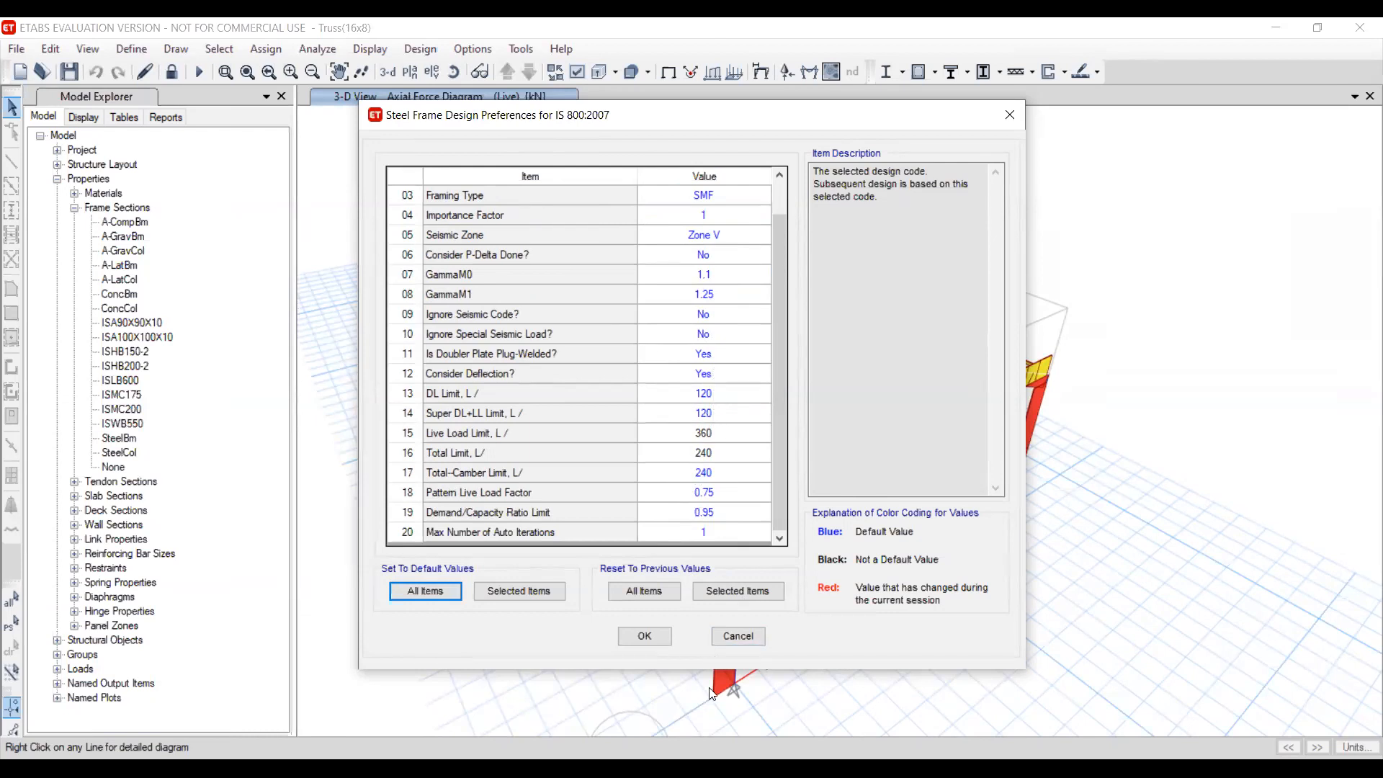
pyautogui.click(654, 645)
# Review the strength design load combinations selected for the steel frame design and accept the selection
pyautogui.click(431, 49)
pyautogui.click(428, 49)
pyautogui.click(423, 49)
pyautogui.click(420, 50)
pyautogui.click(419, 49)
pyautogui.moveTo(569, 72)
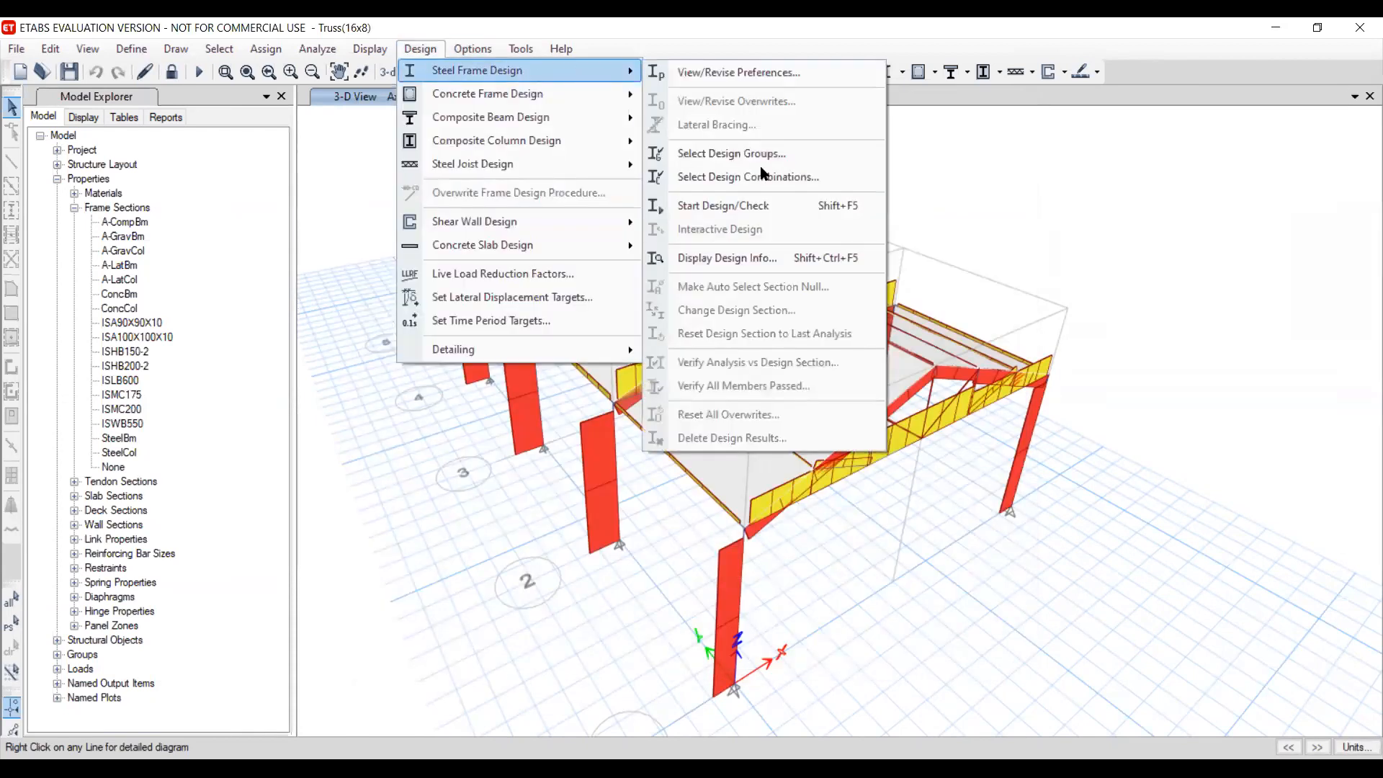
pyautogui.click(714, 179)
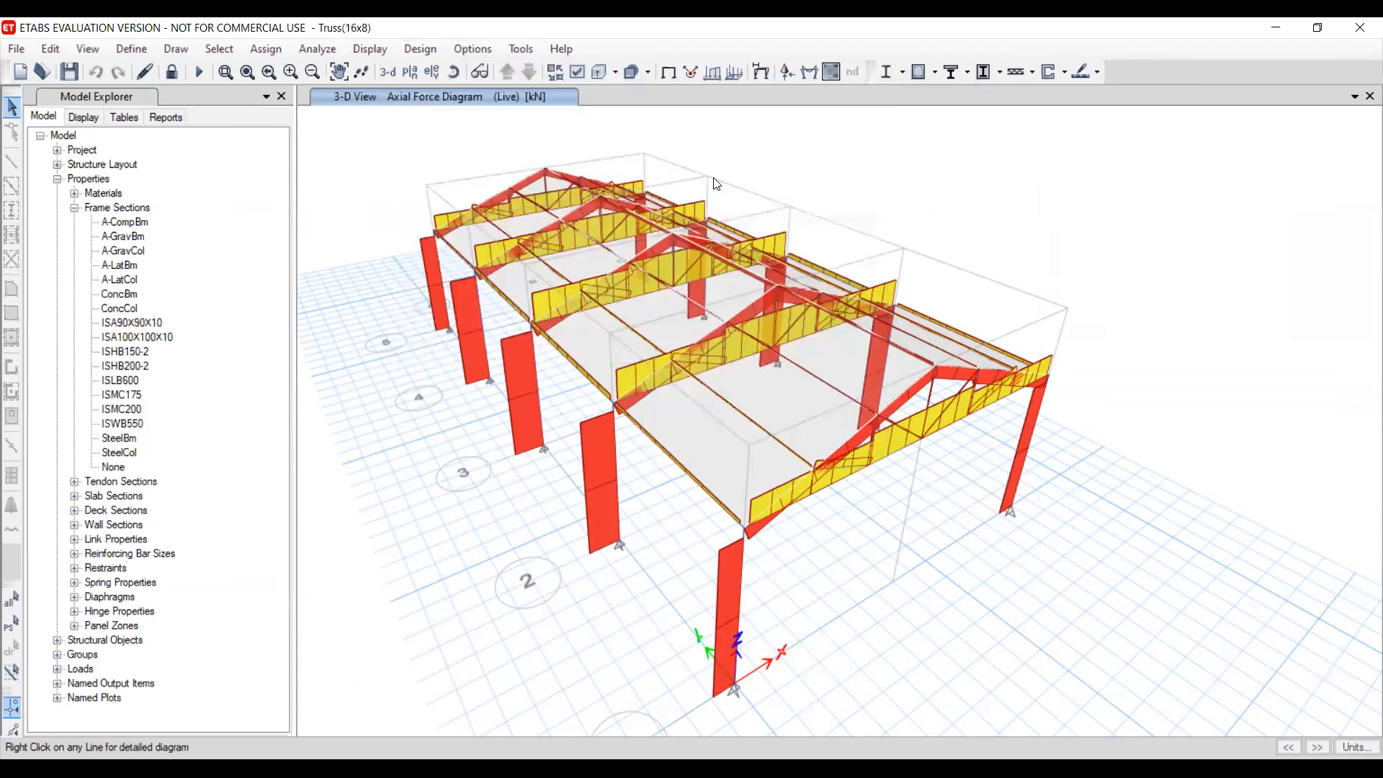
pyautogui.scroll(-4, 793, 368)
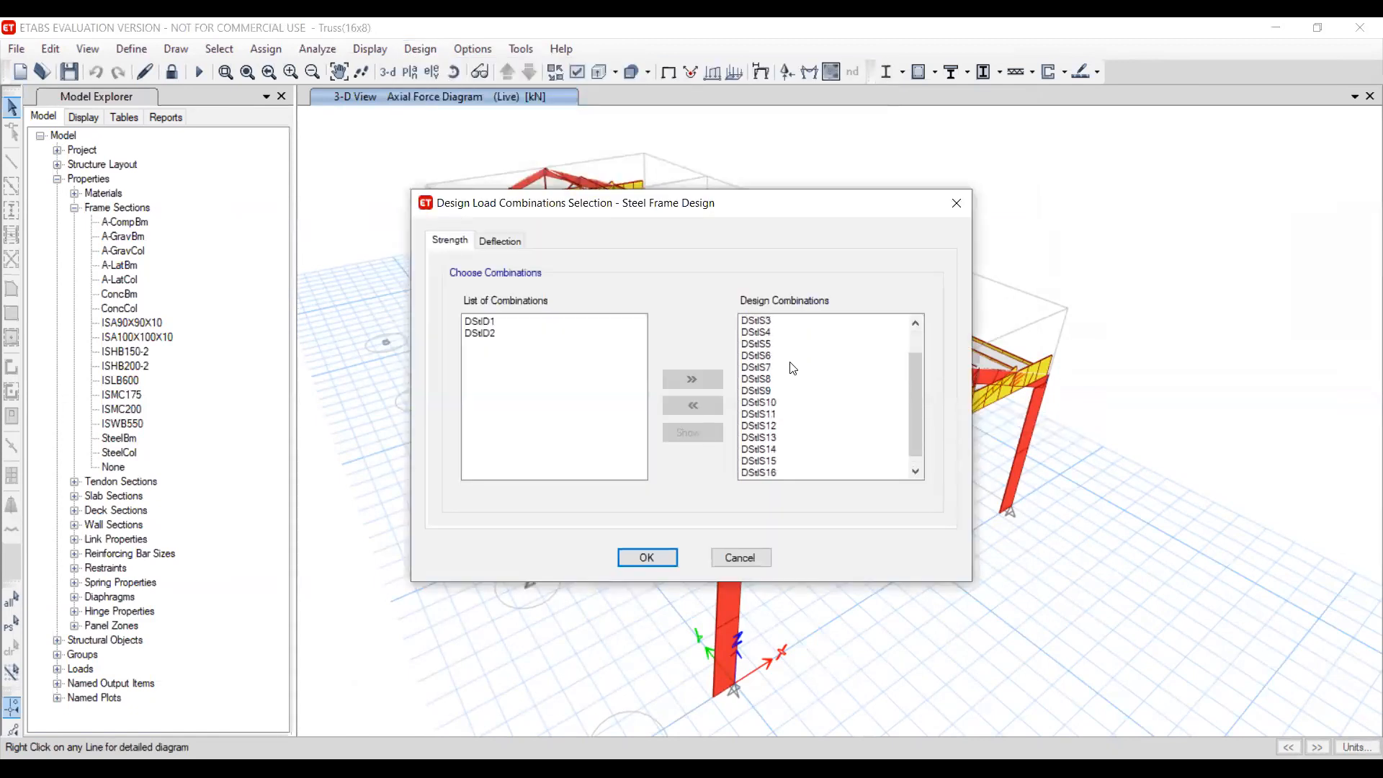
pyautogui.scroll(1, 797, 360)
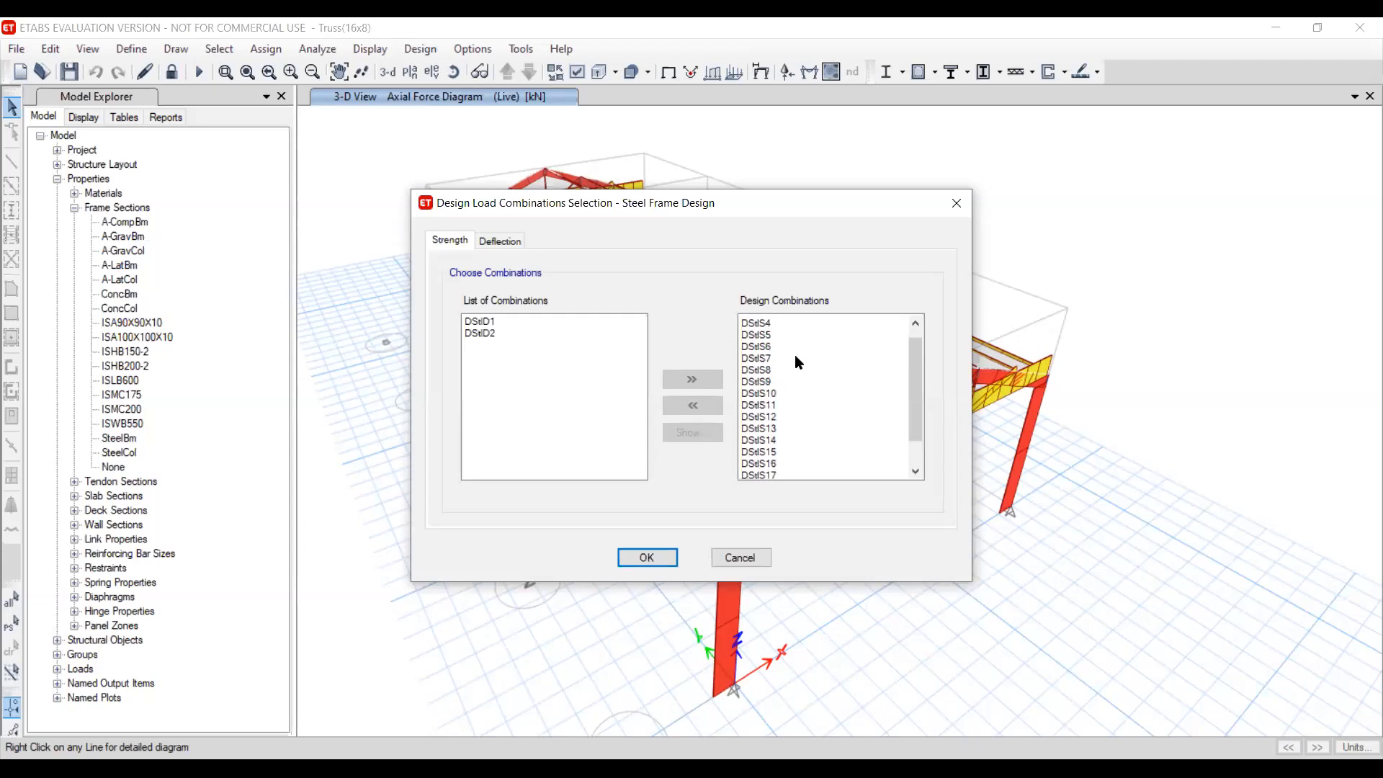
pyautogui.scroll(3, 794, 355)
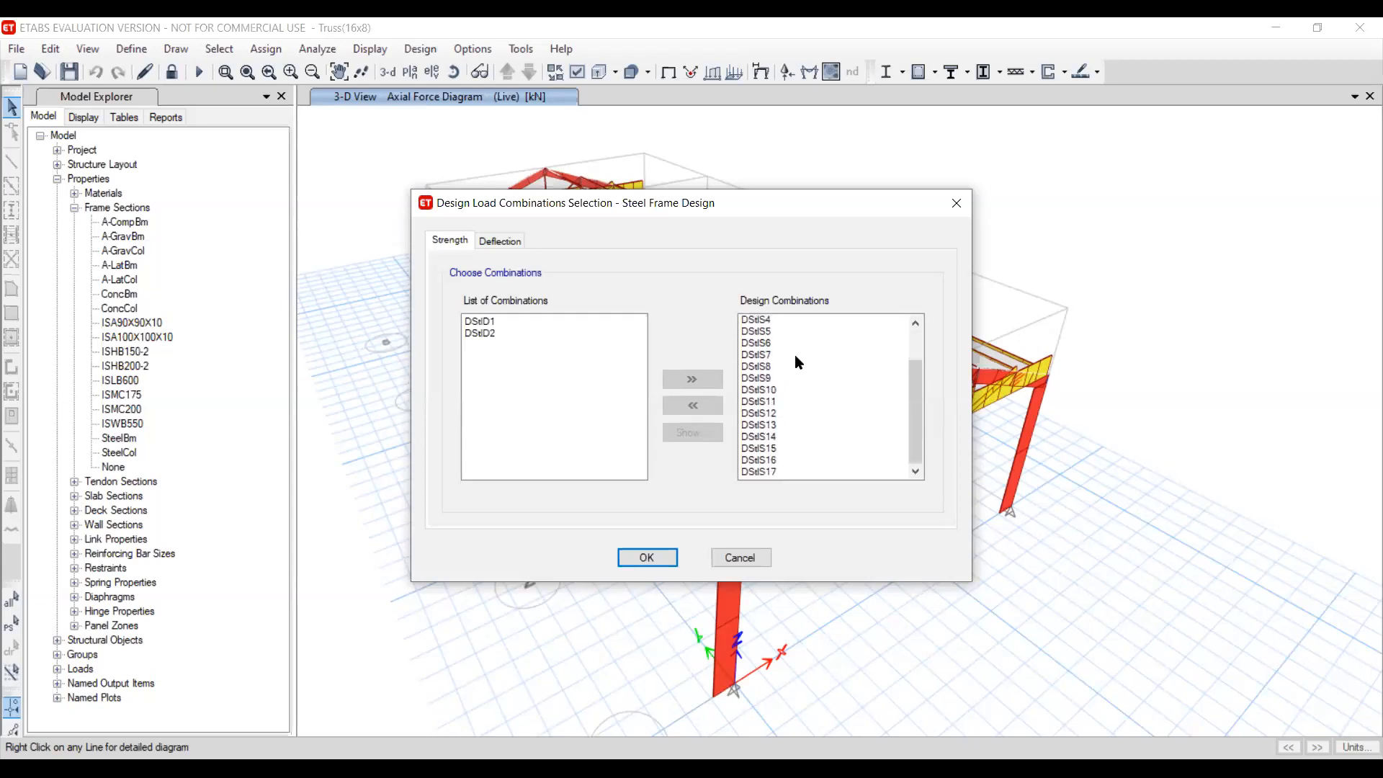
pyautogui.click(648, 558)
# Run the steel frame design check on the shed model
pyautogui.click(420, 49)
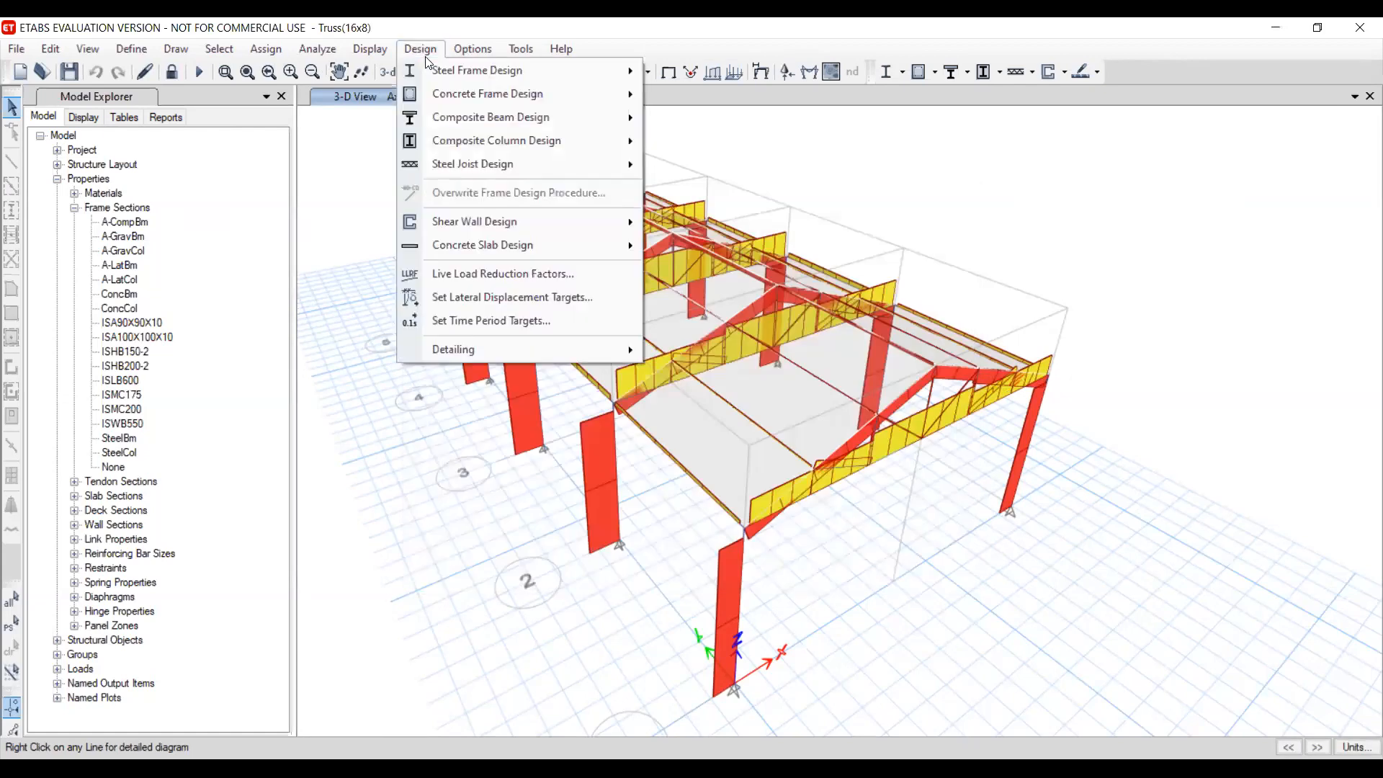
pyautogui.moveTo(476, 72)
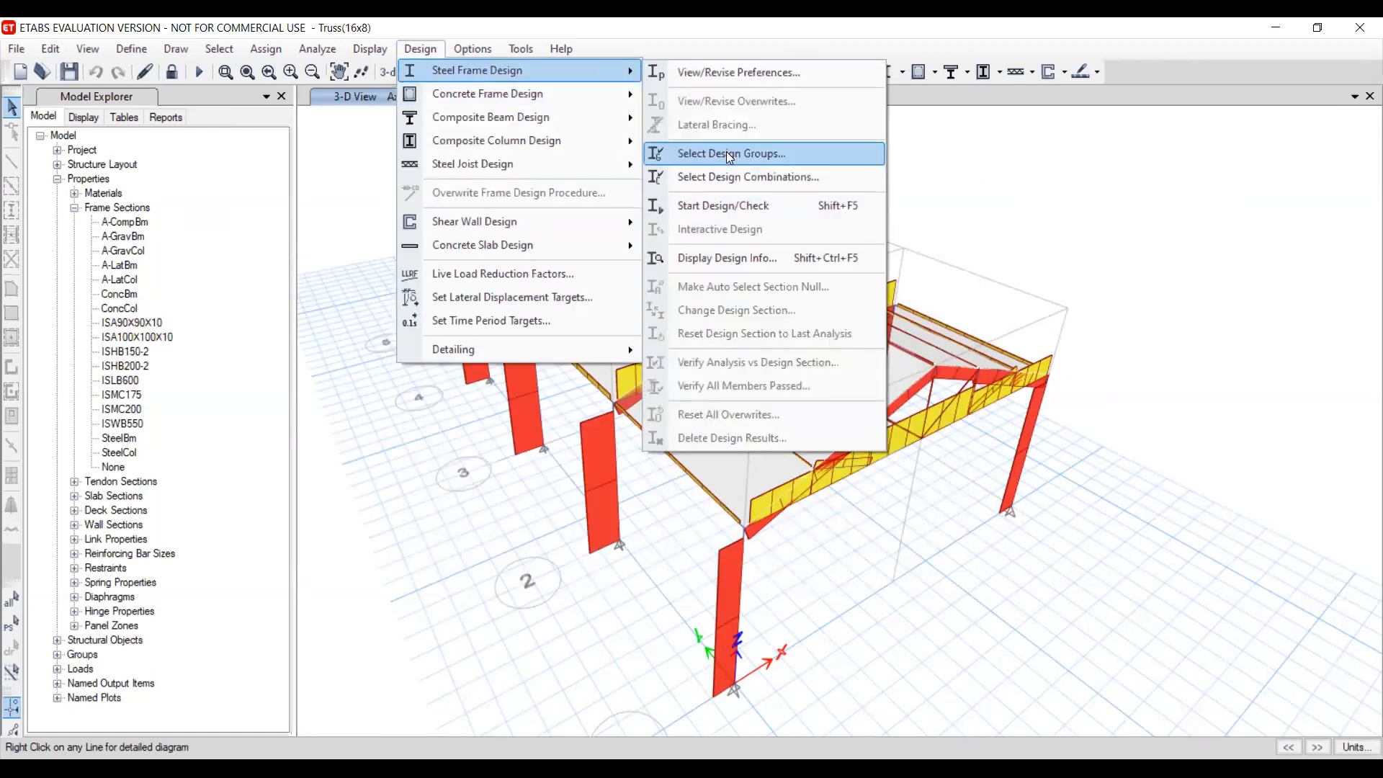
pyautogui.click(732, 210)
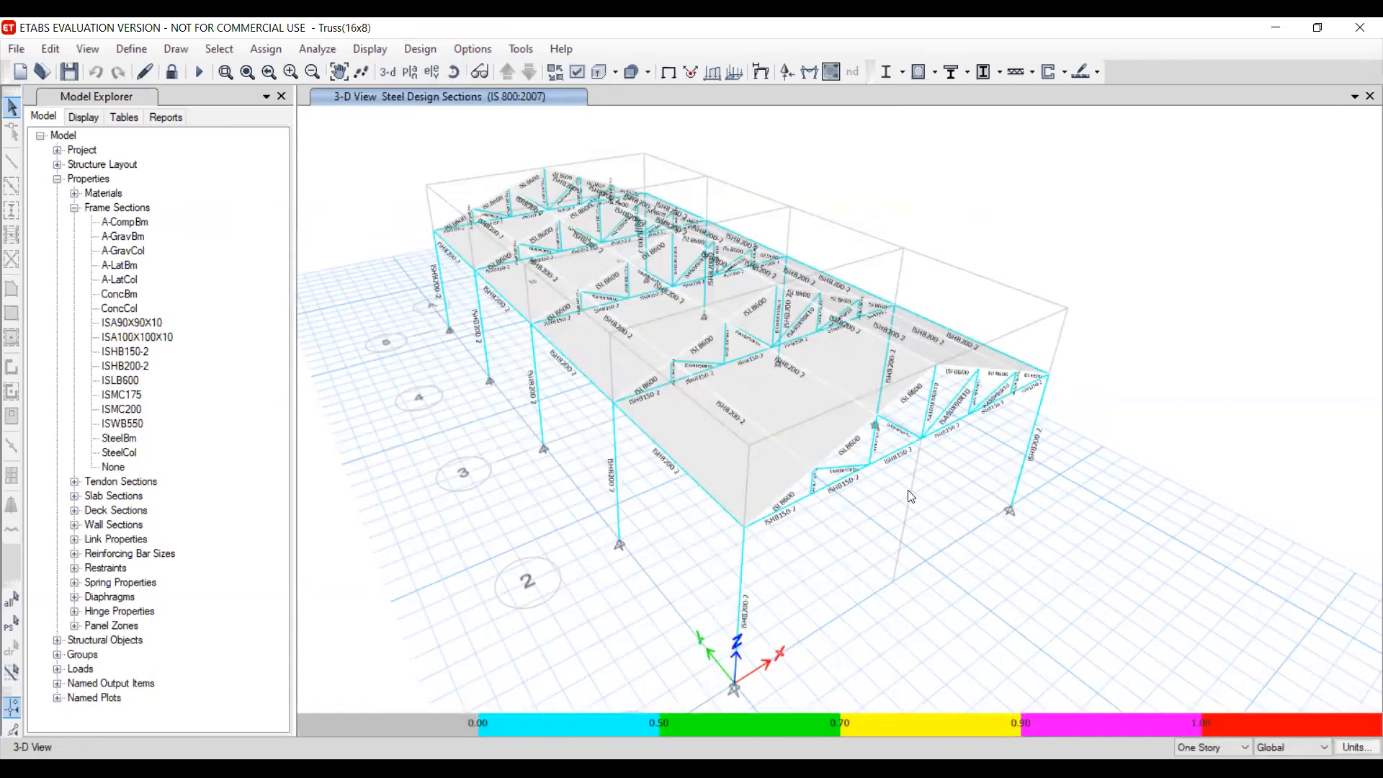
# Inspect the steel design sections and their capacity ratio colours on the trusses and columns from several angles
pyautogui.keyDown('shift'); pyautogui.moveTo(899, 509); pyautogui.dragTo(797, 450, button='middle'); pyautogui.keyUp('shift')
pyautogui.keyDown('shift'); pyautogui.moveTo(719, 485); pyautogui.dragTo(839, 497, button='middle'); pyautogui.keyUp('shift')
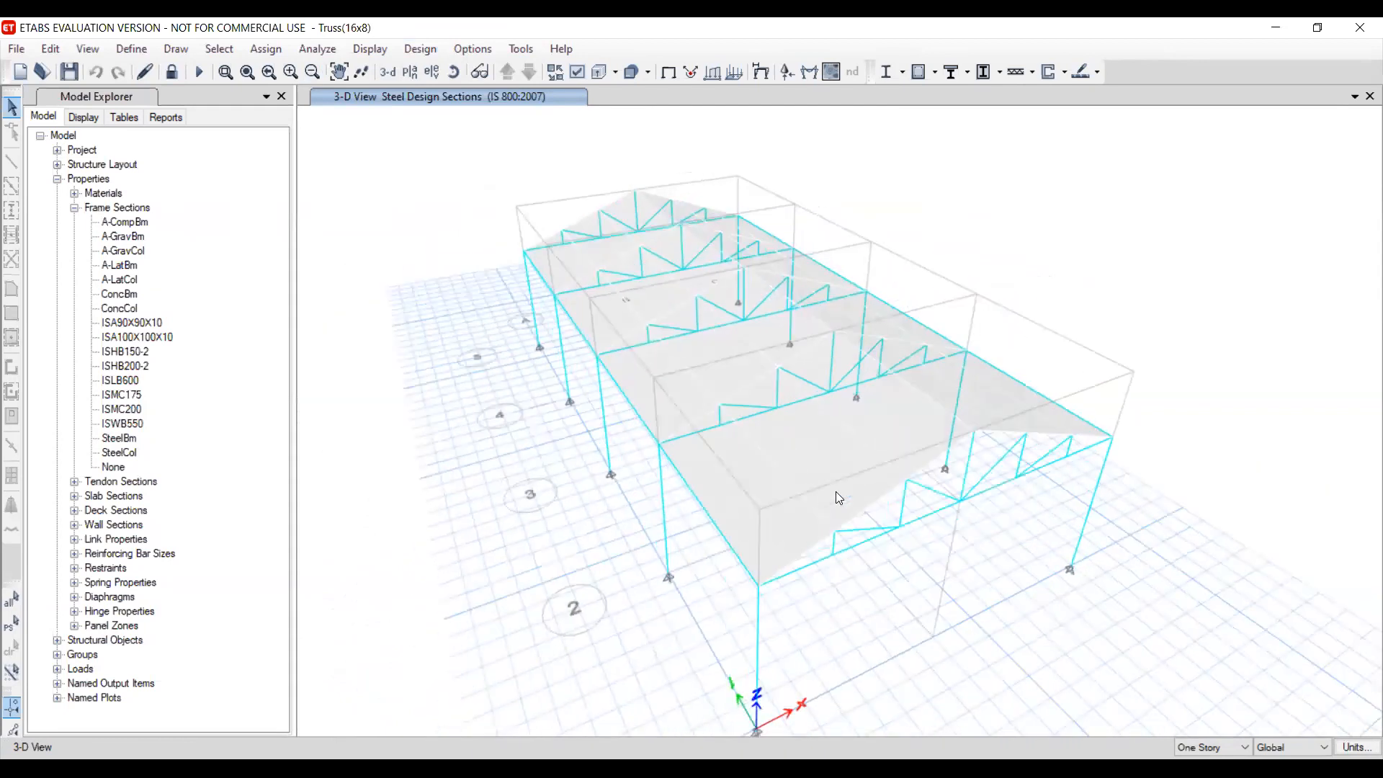
pyautogui.moveTo(859, 543); pyautogui.dragTo(836, 491, button='middle')
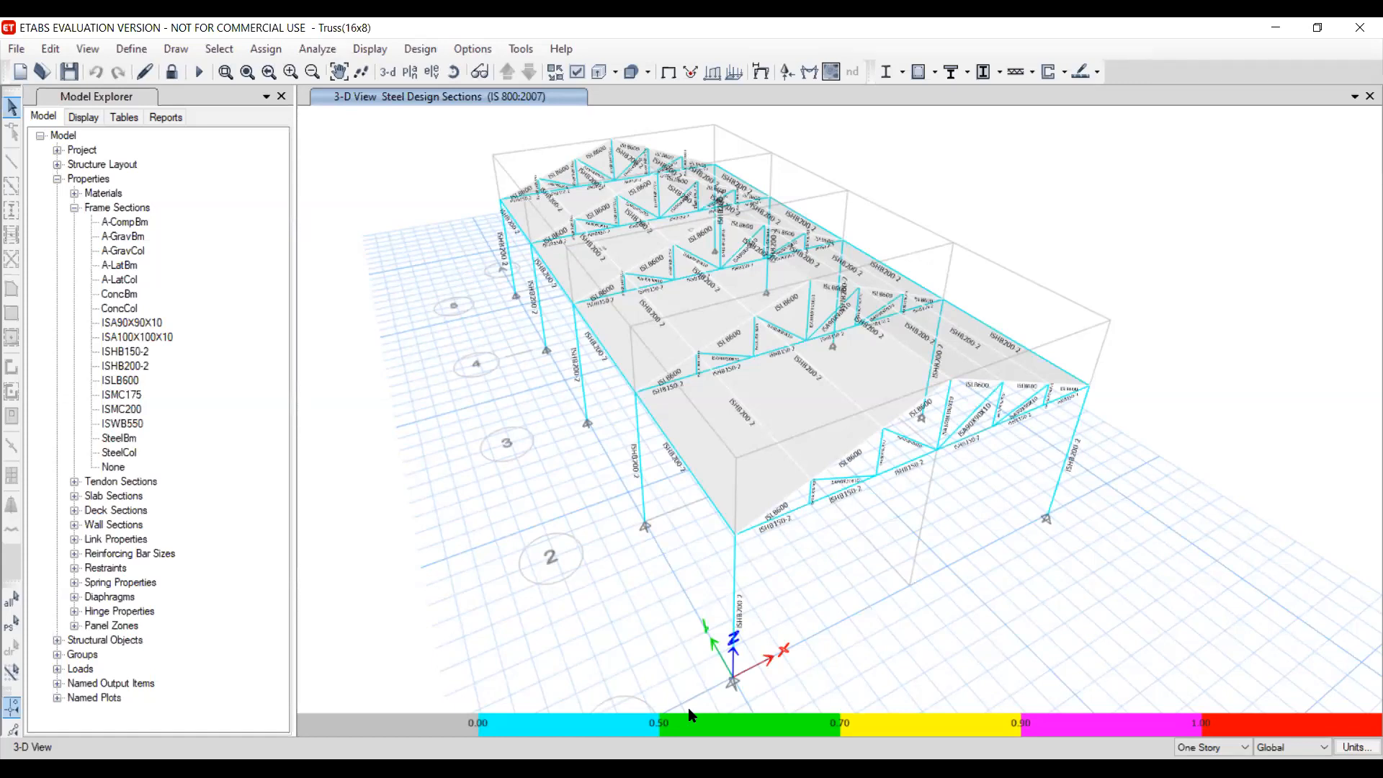
pyautogui.keyDown('shift'); pyautogui.moveTo(861, 526); pyautogui.dragTo(783, 531, button='middle'); pyautogui.keyUp('shift')
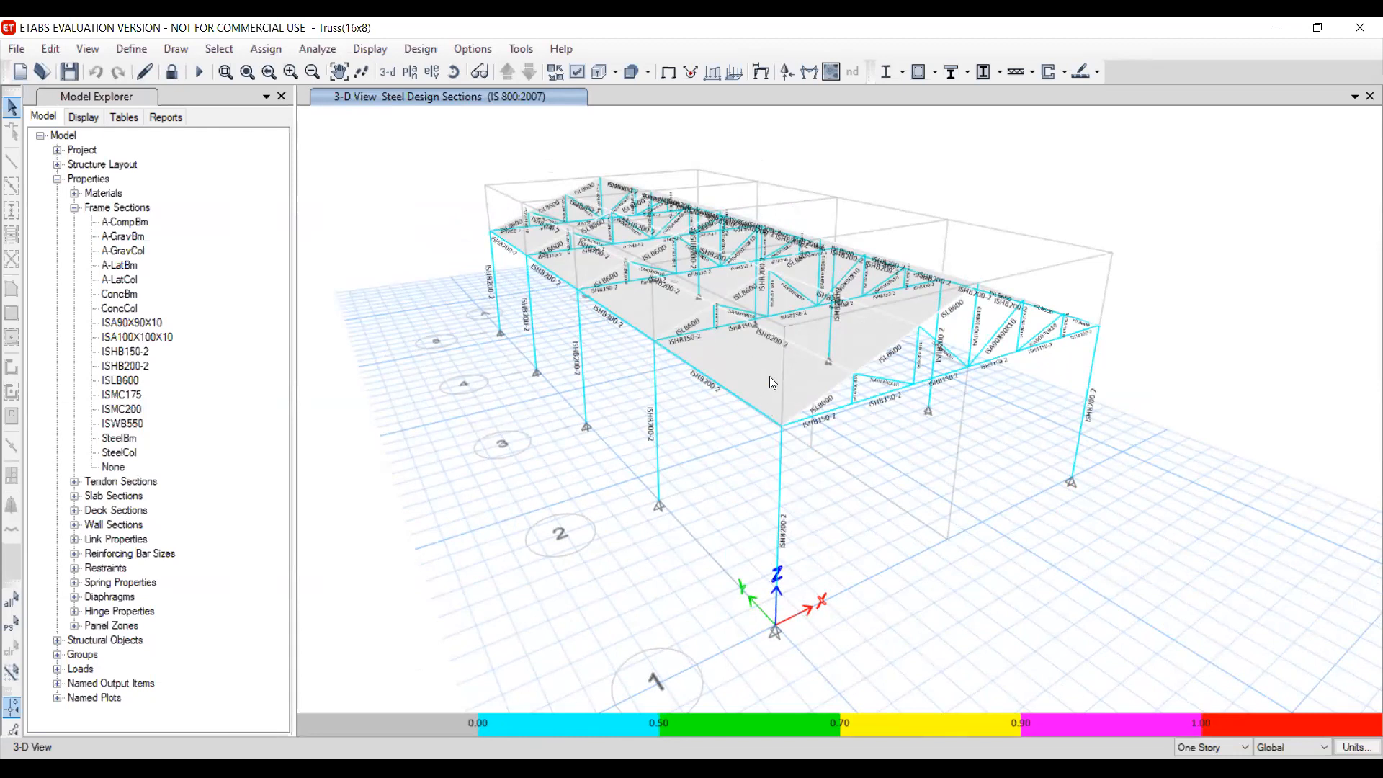
pyautogui.moveTo(741, 373); pyautogui.dragTo(750, 397, button='middle')
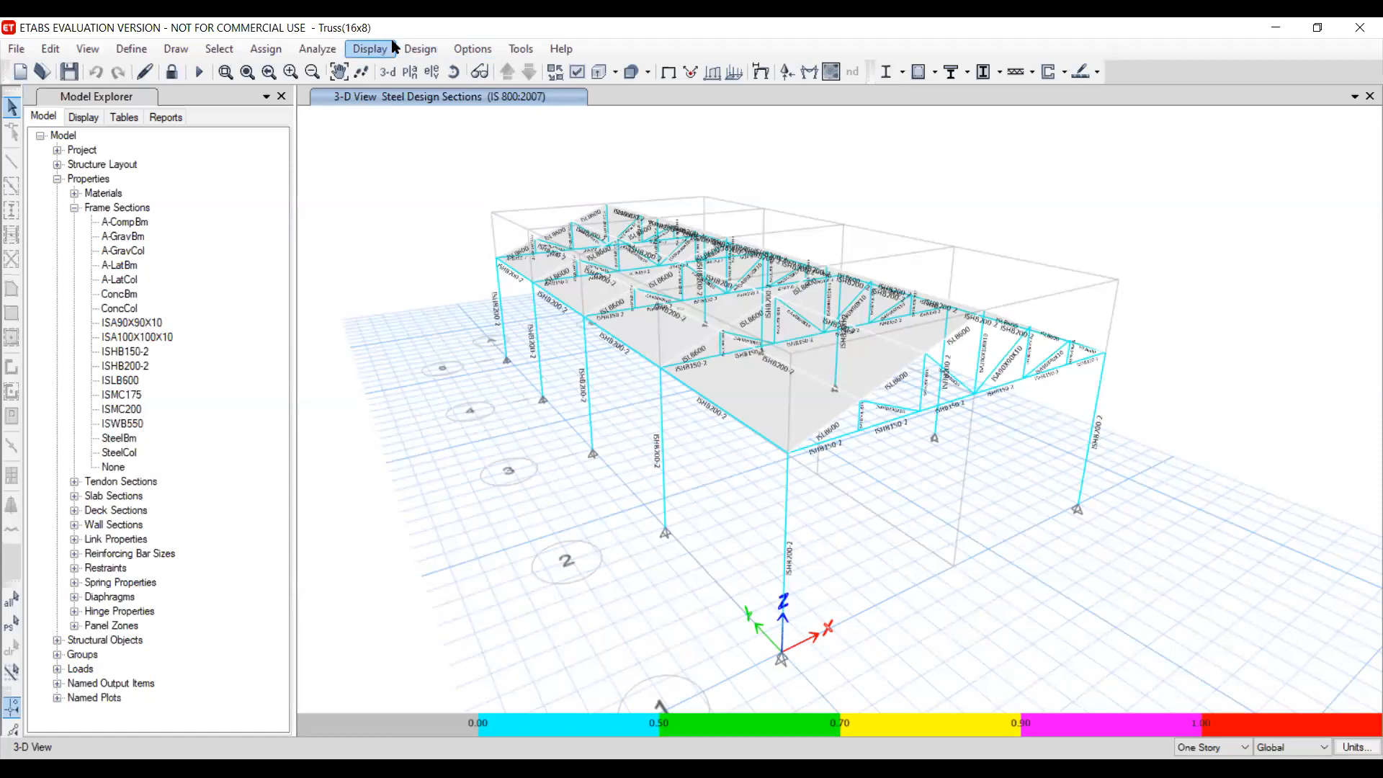
# Display the steel design output as P-M Ratio Colors & Values on the model
pyautogui.click(425, 54)
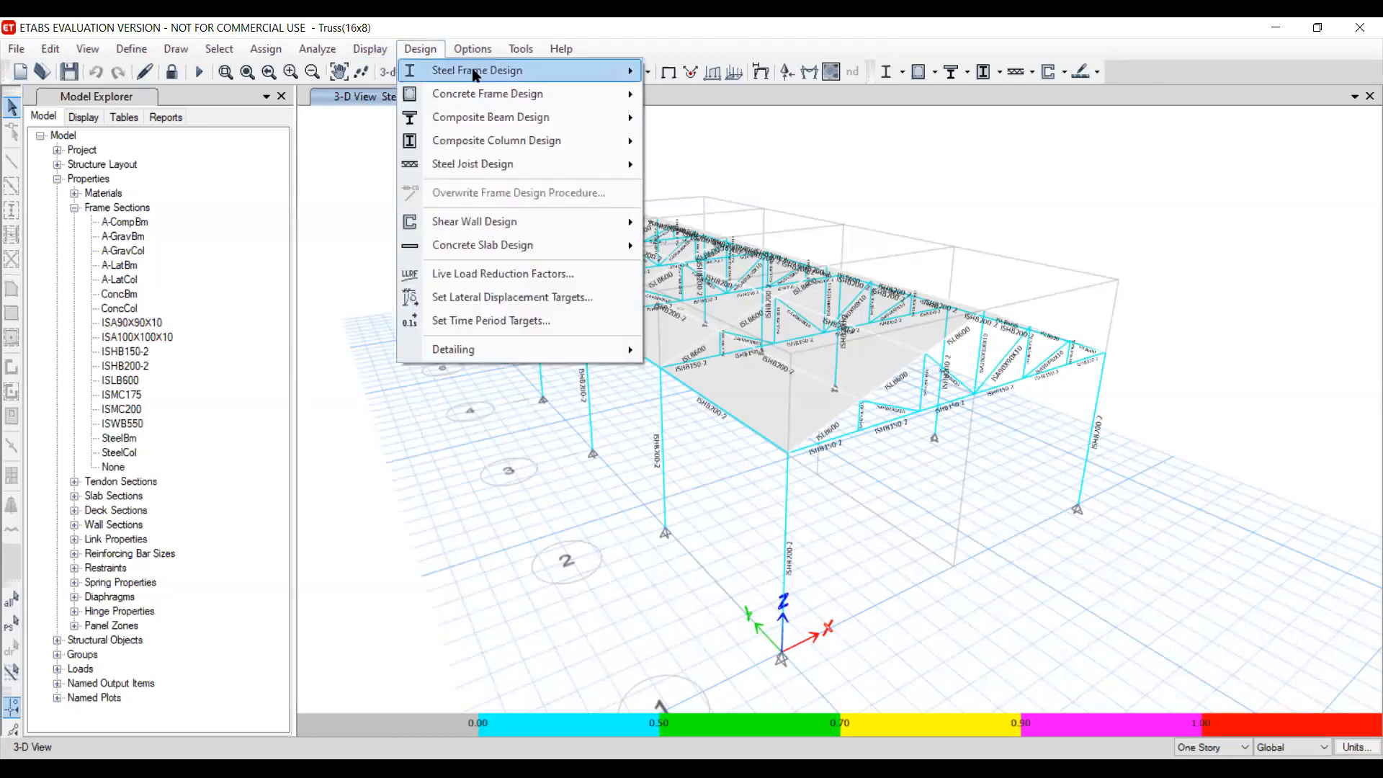
pyautogui.moveTo(589, 72)
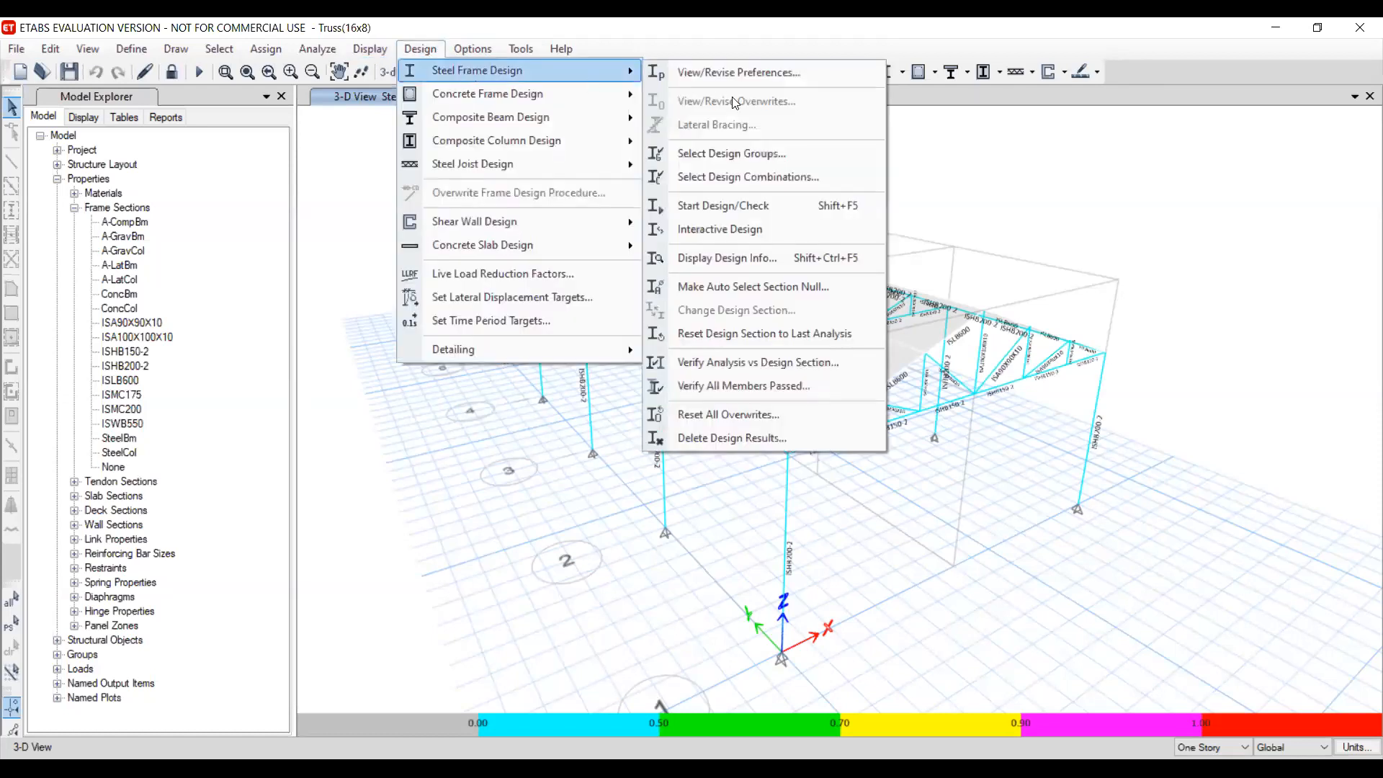
pyautogui.click(728, 259)
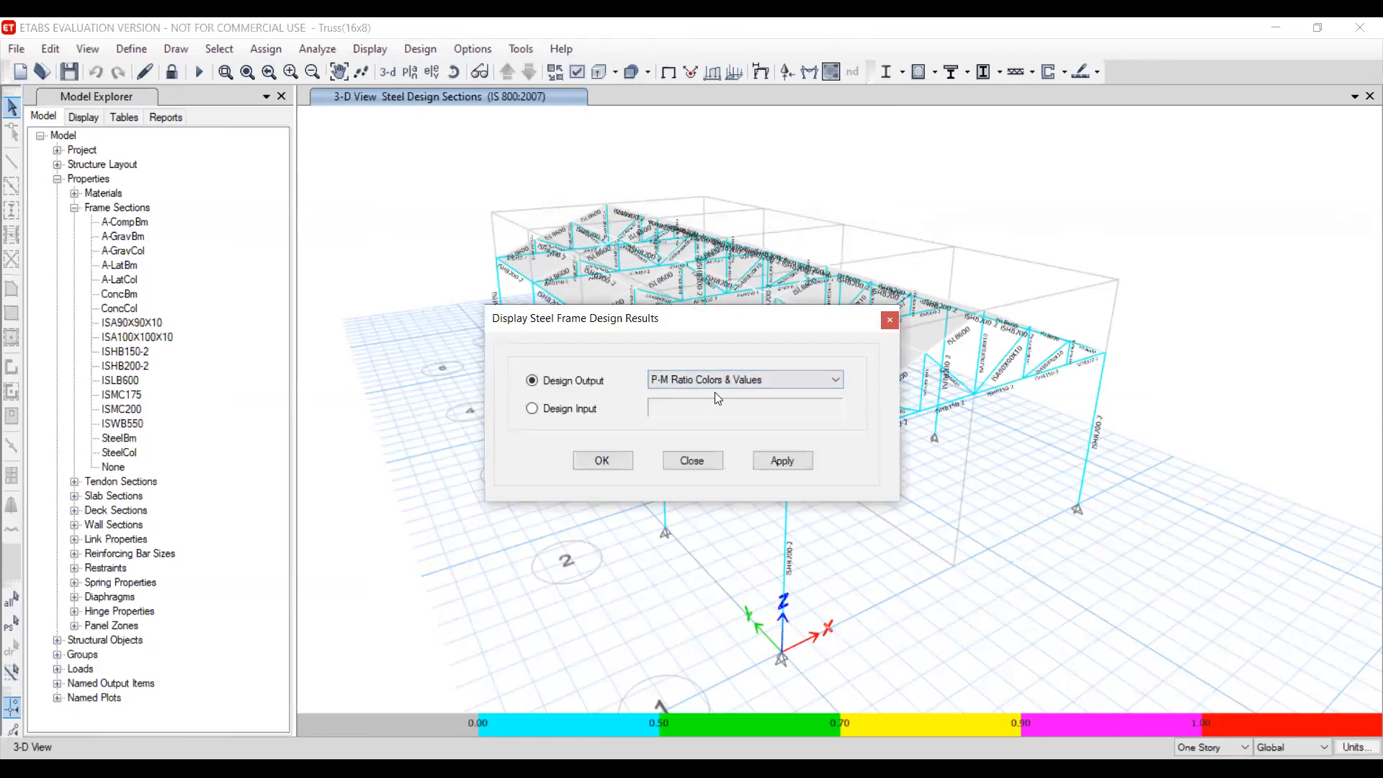
pyautogui.click(625, 461)
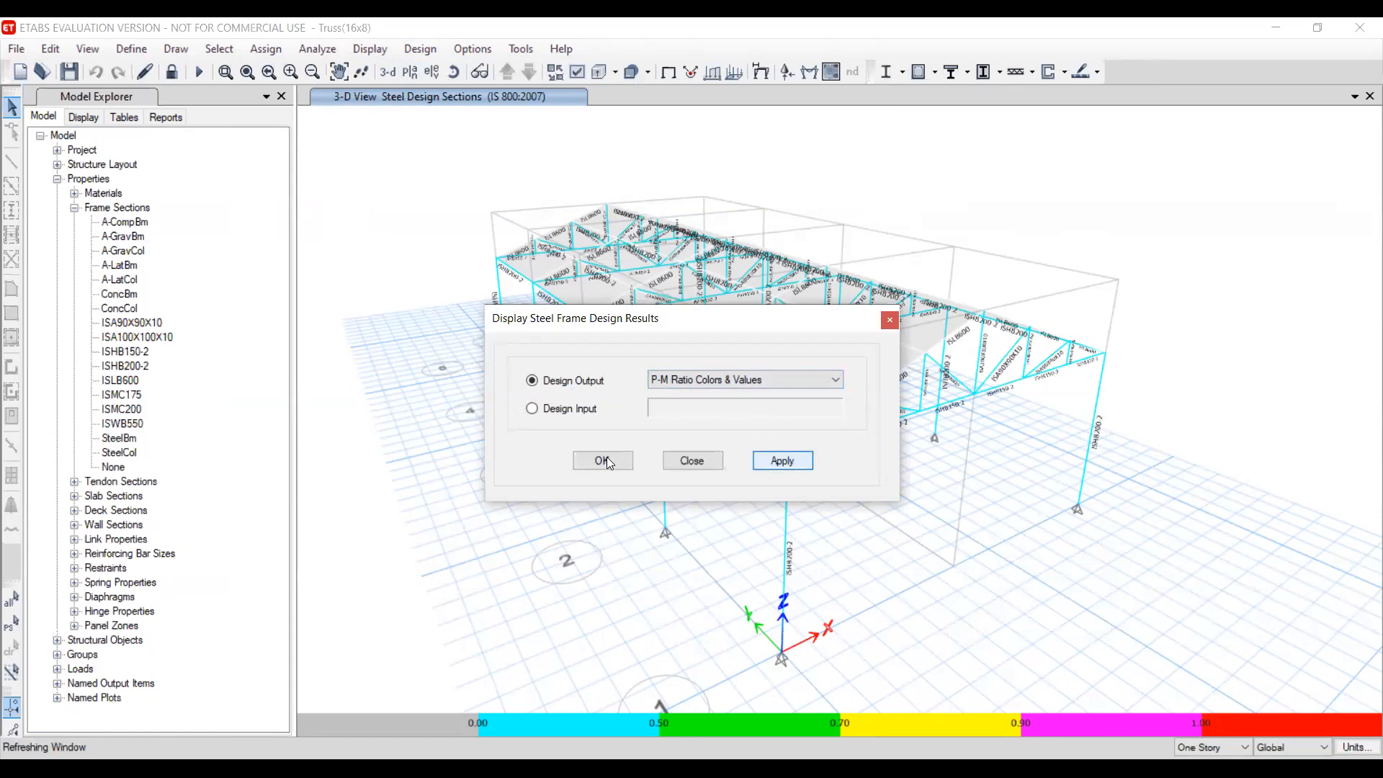
pyautogui.click(604, 458)
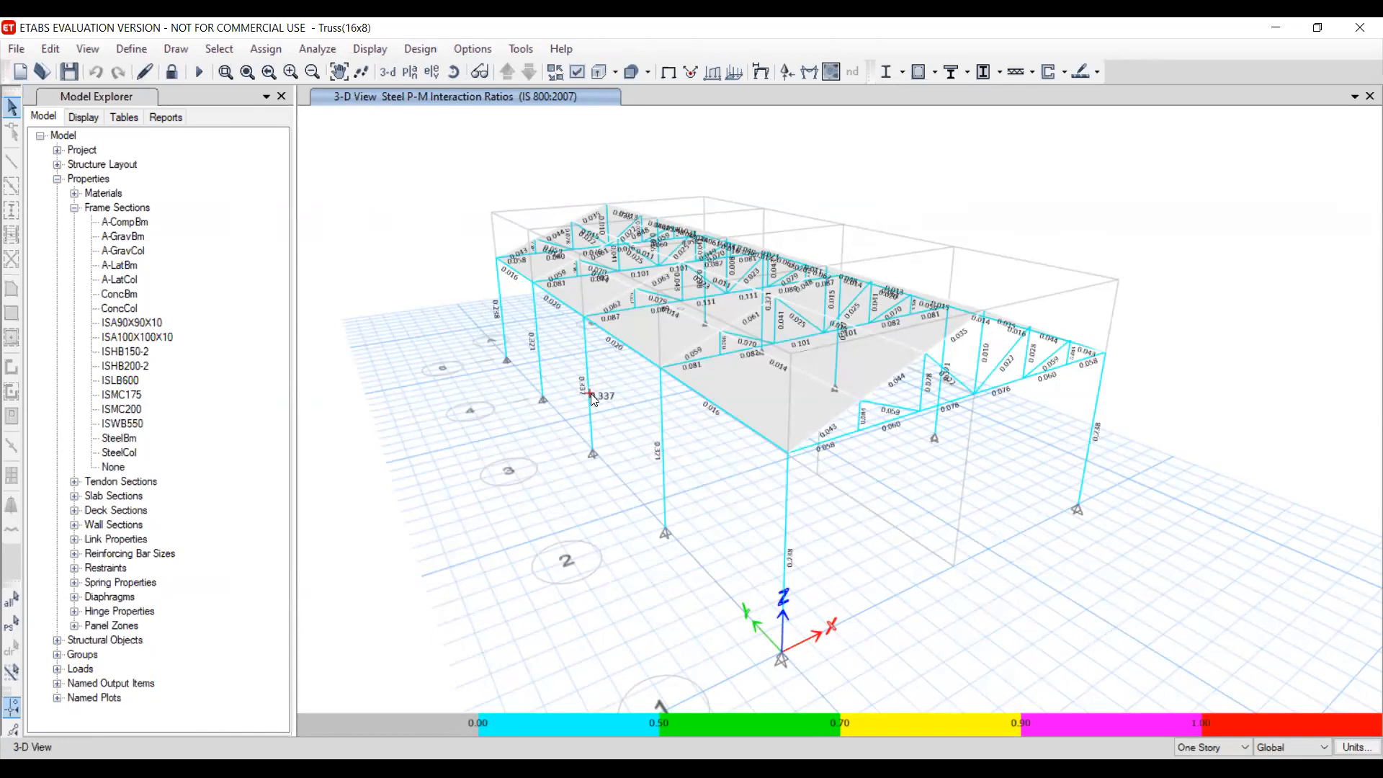
# Overwrite the design section of the corner column at the origin with ISHB150-2 and accept its updated stress check
pyautogui.moveTo(788, 549)
pyautogui.click(786, 540)
pyautogui.rightClick(786, 540)
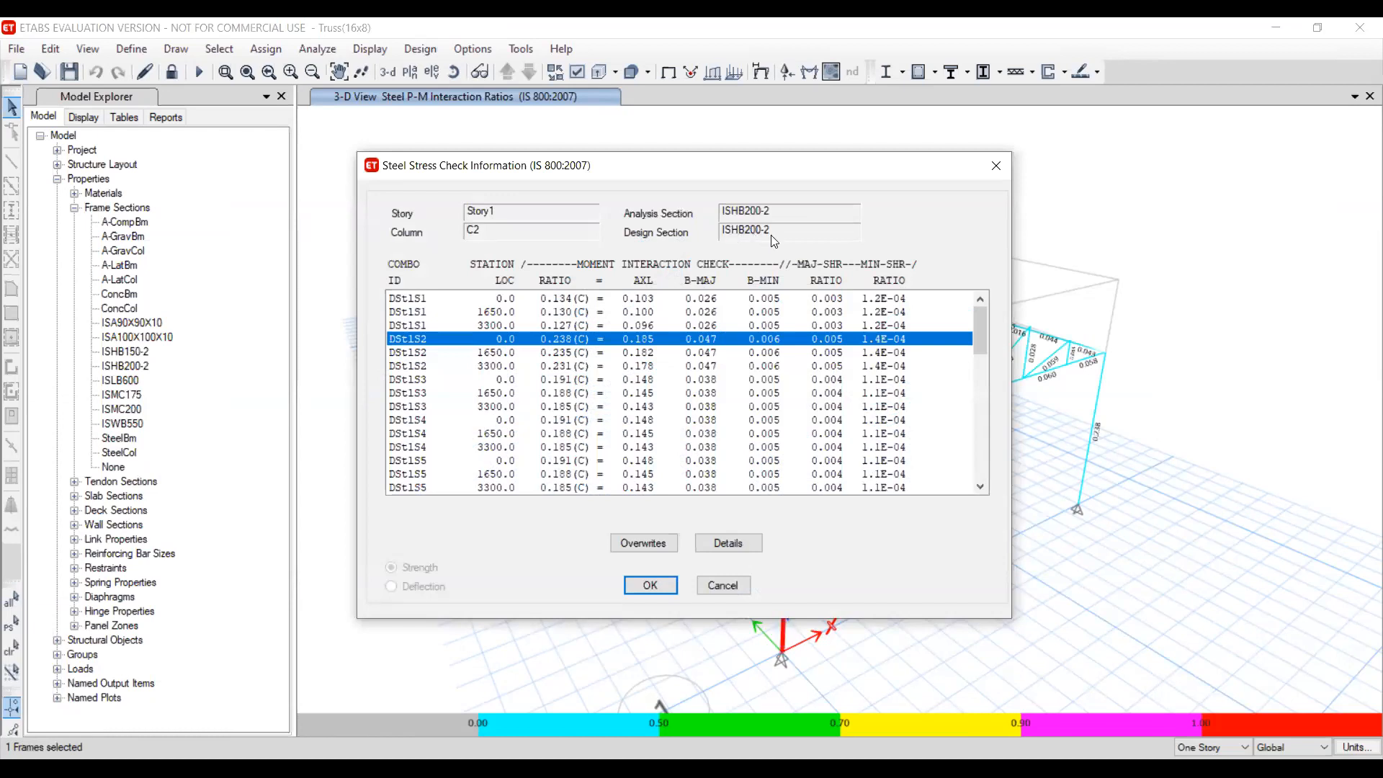
pyautogui.click(644, 545)
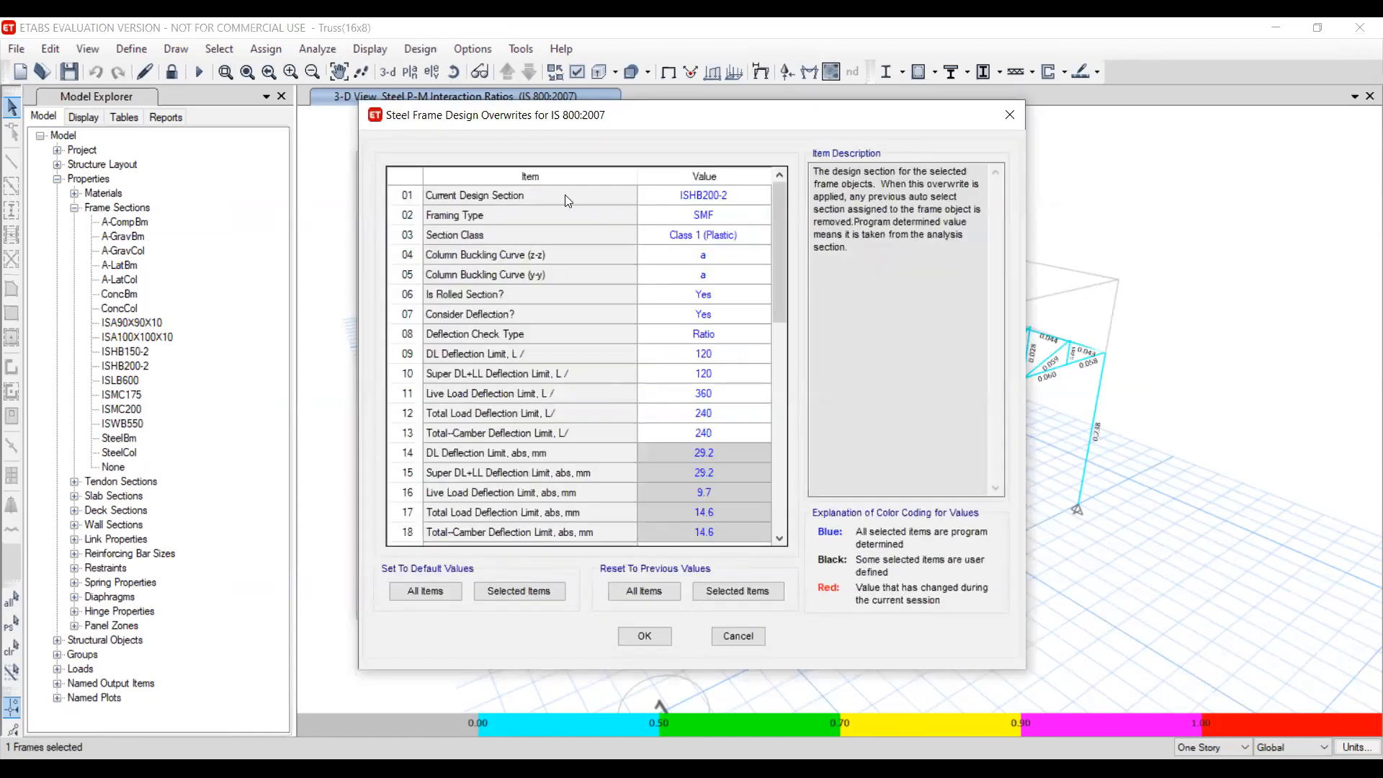
pyautogui.click(736, 194)
pyautogui.click(736, 194)
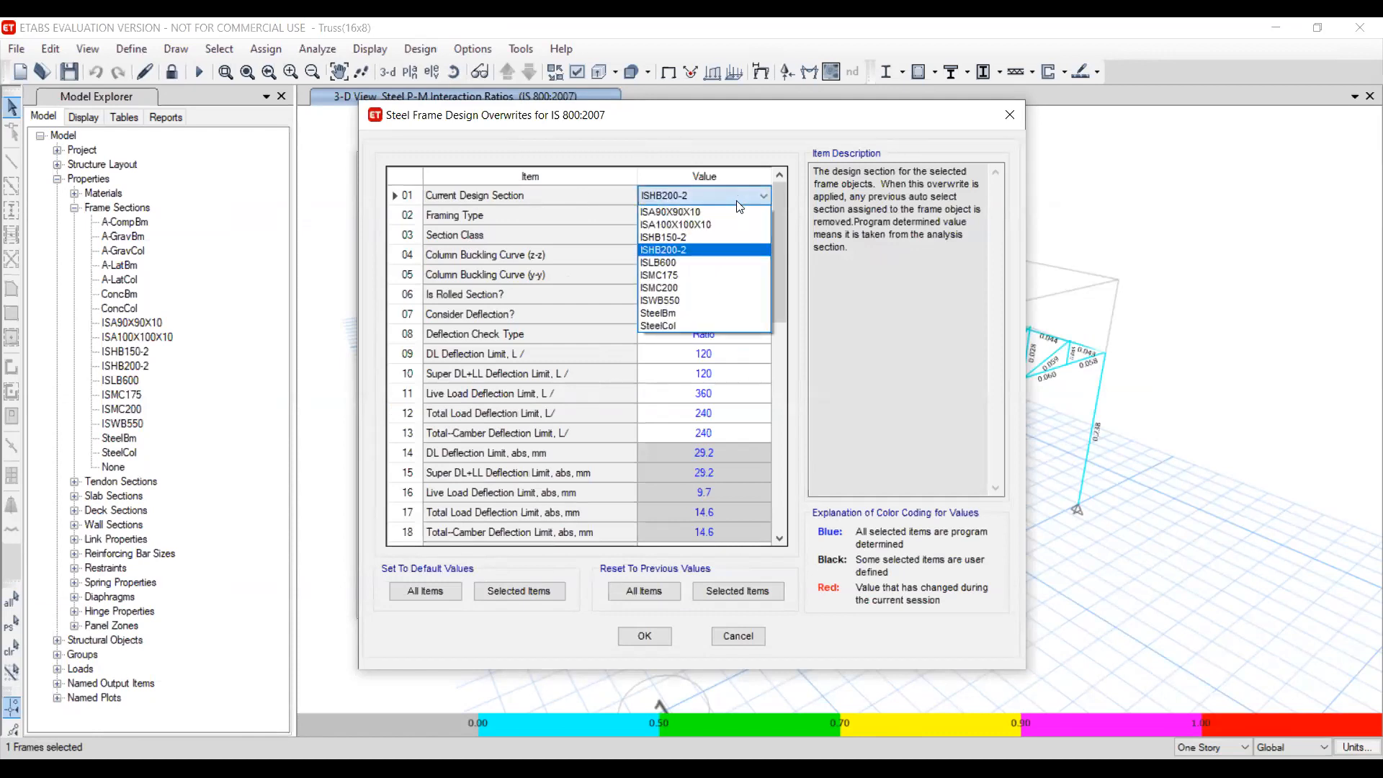
pyautogui.click(670, 237)
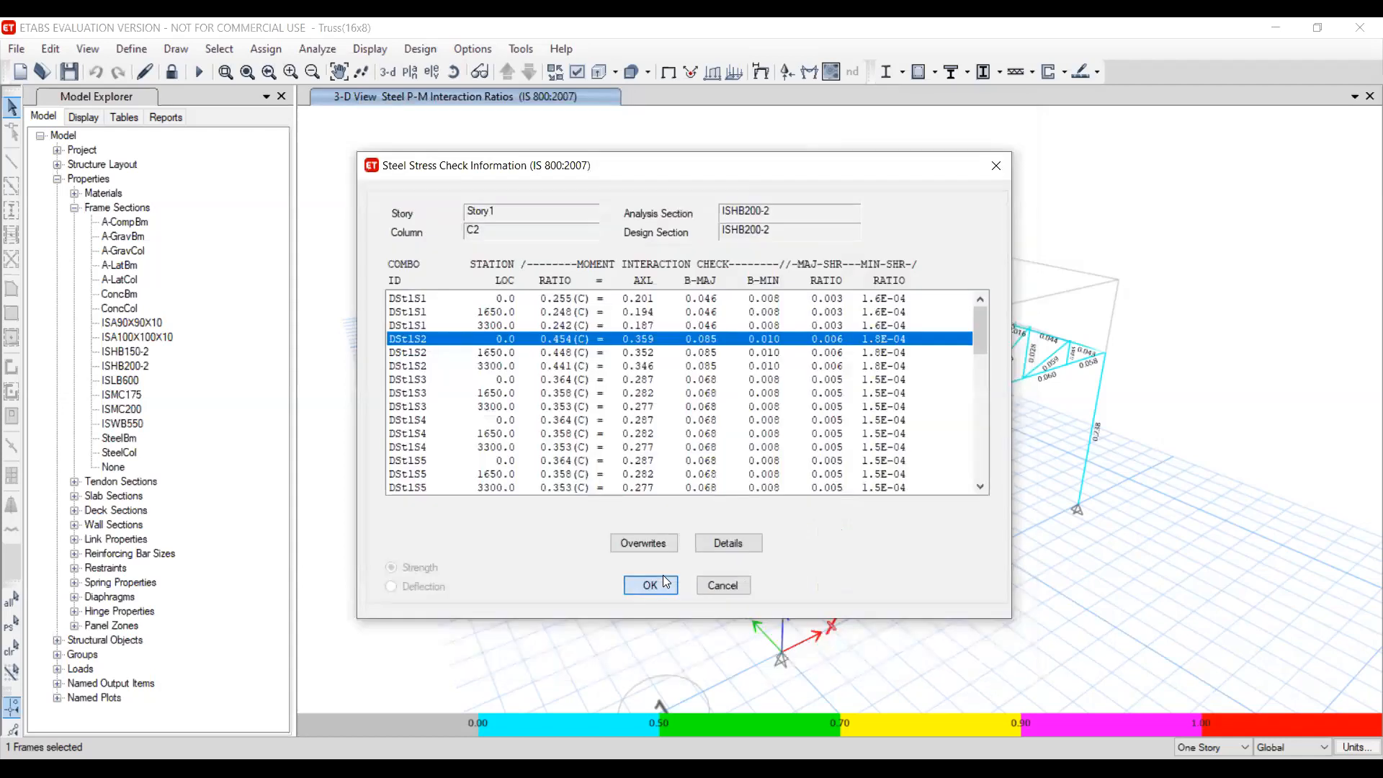
pyautogui.click(650, 585)
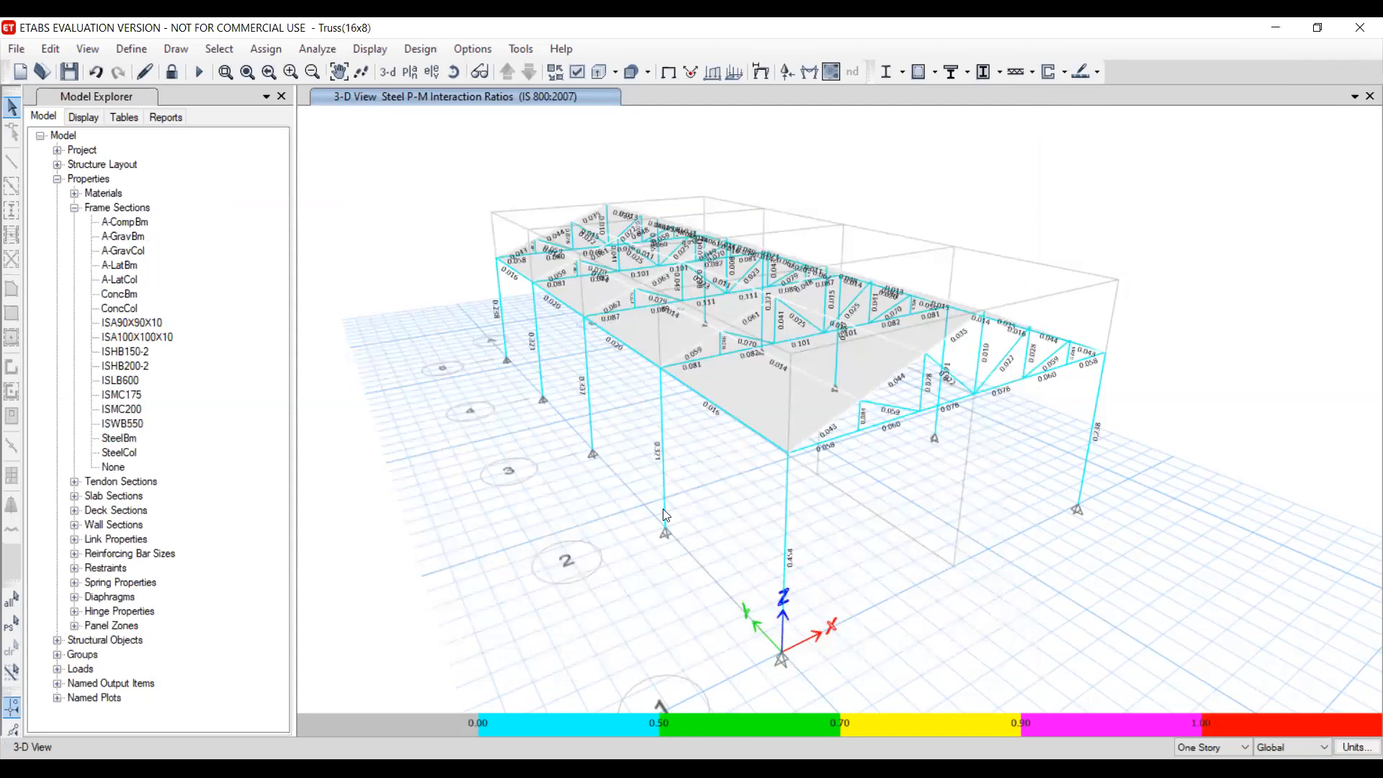
pyautogui.scroll(3, 785, 577)
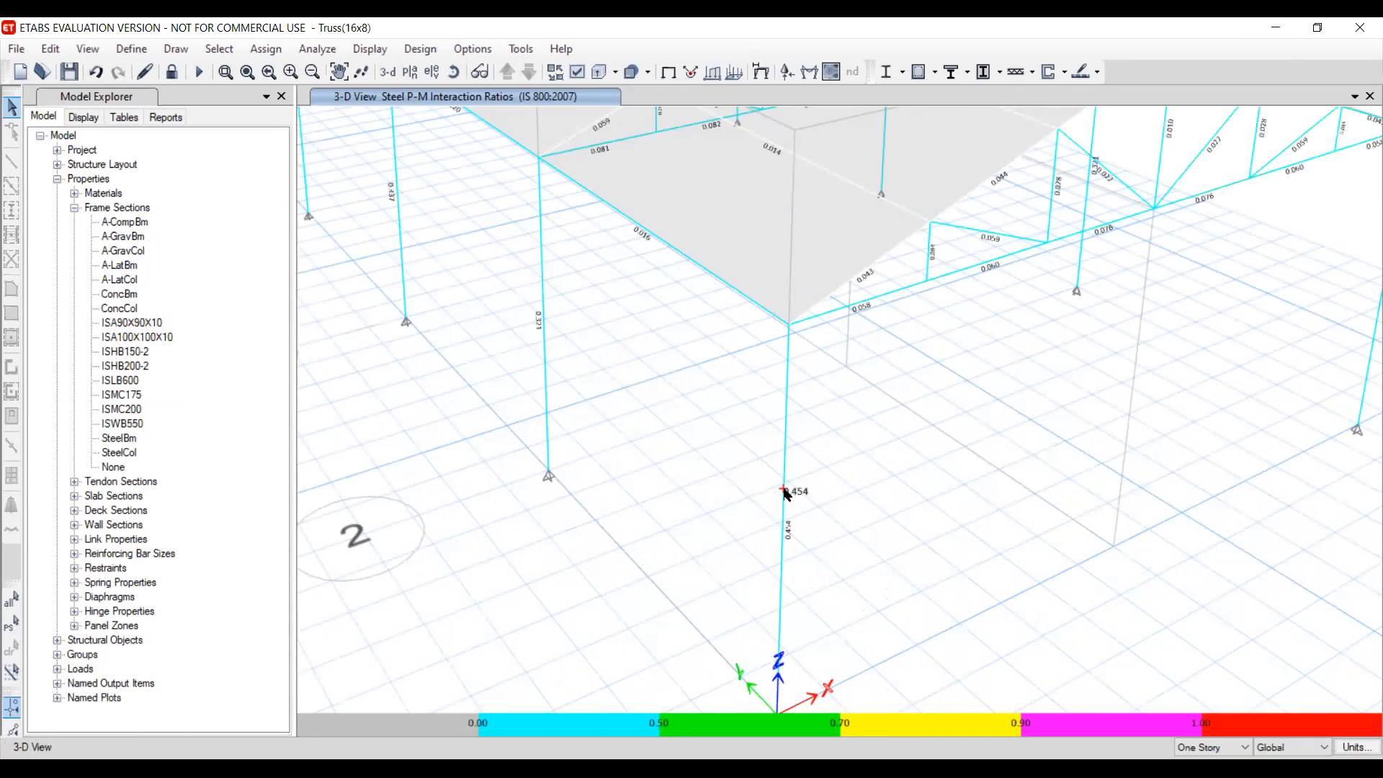
pyautogui.click(132, 49)
pyautogui.moveTo(218, 101)
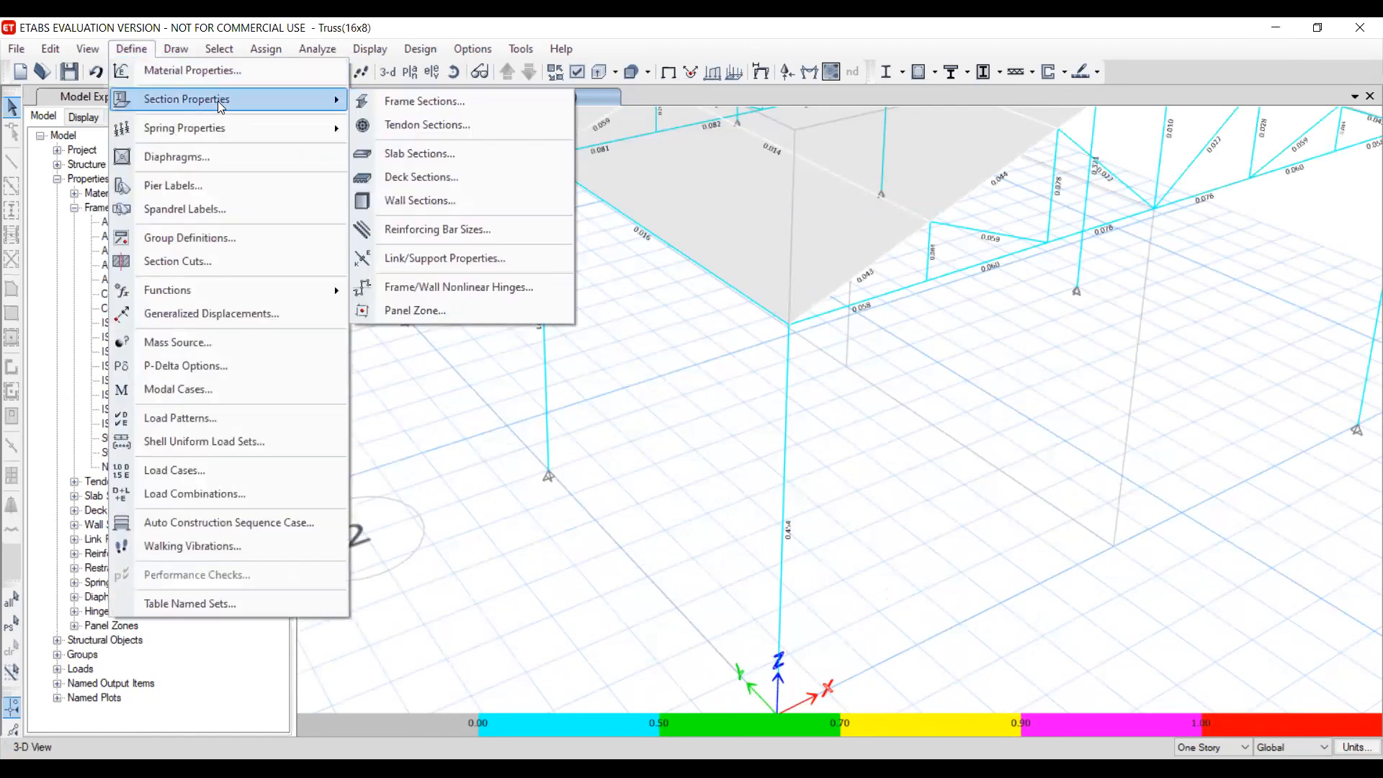
pyautogui.click(414, 102)
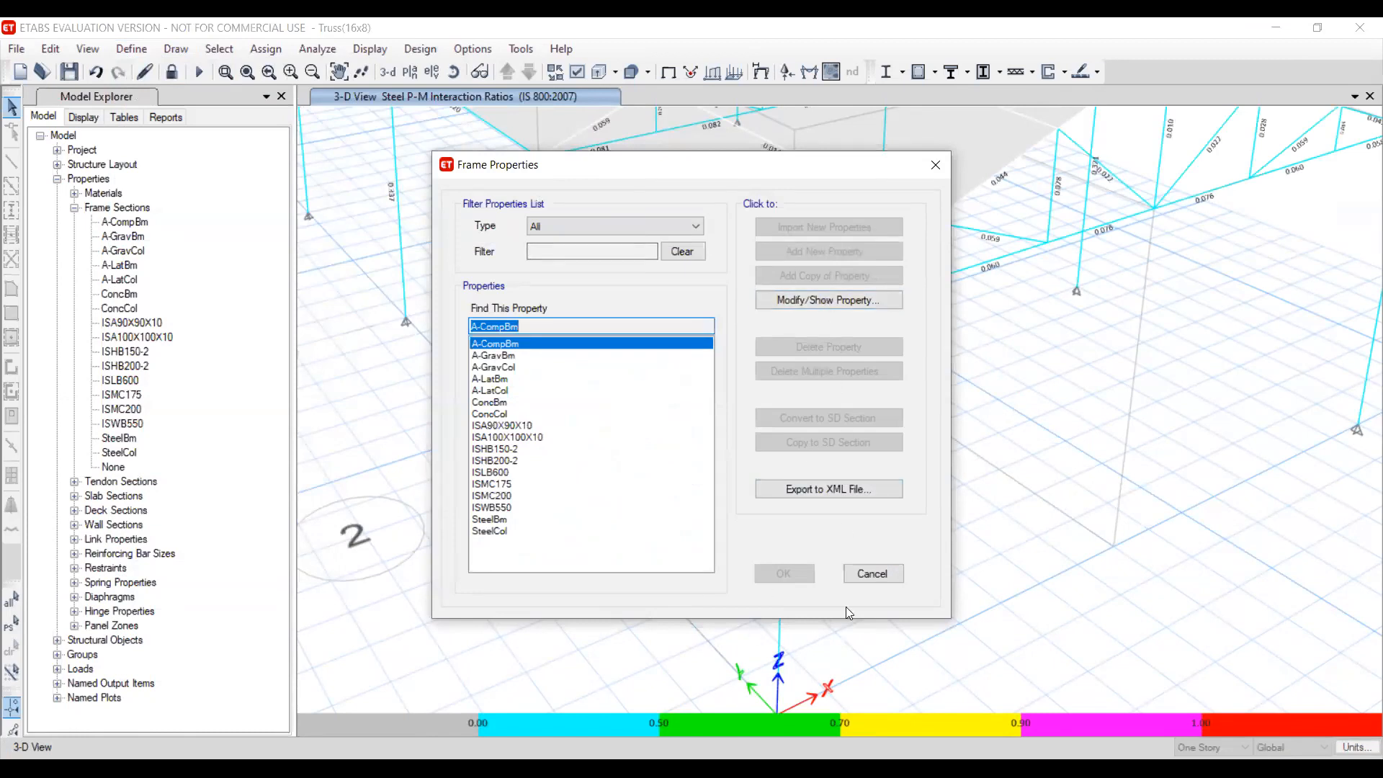
pyautogui.click(870, 575)
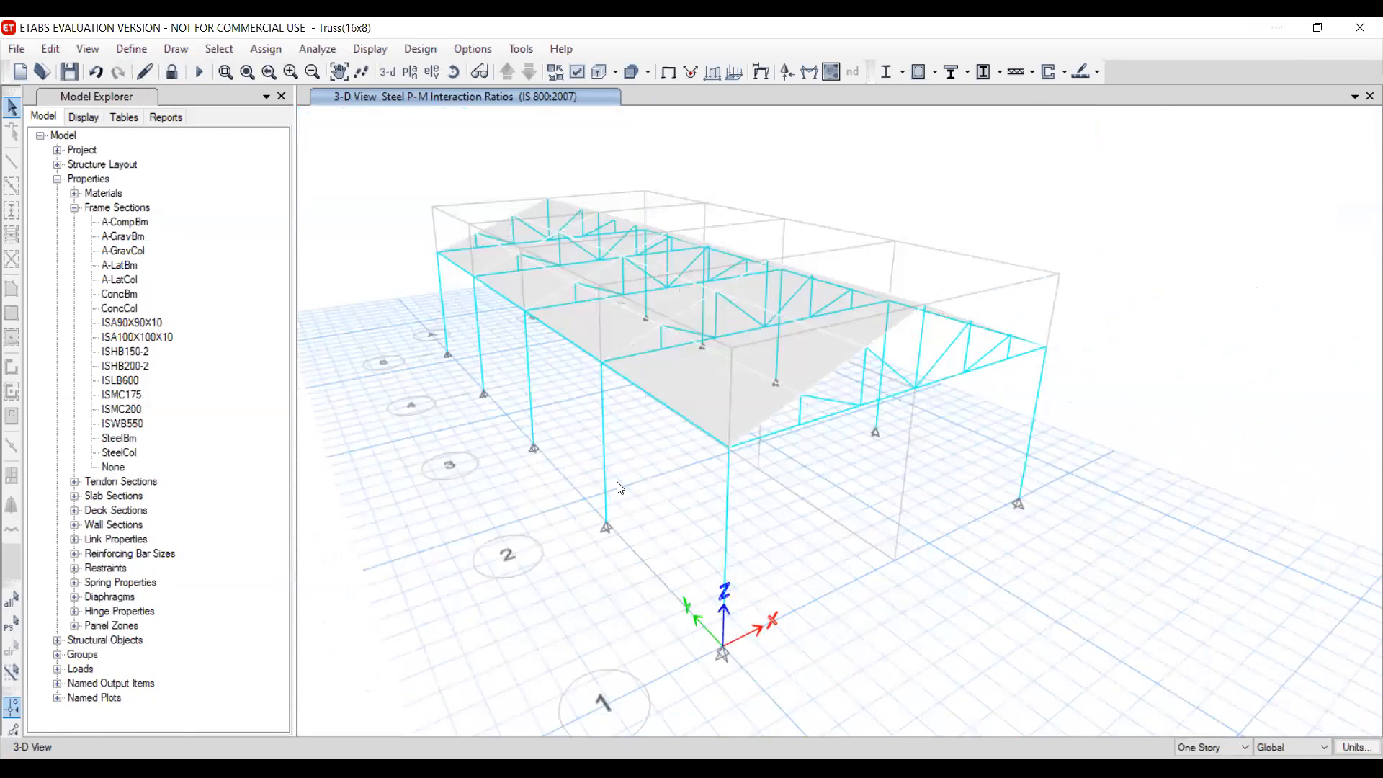
# Unlock the model and start importing new Steel I/Wide Flange frame section properties
pyautogui.click(174, 73)
pyautogui.click(701, 466)
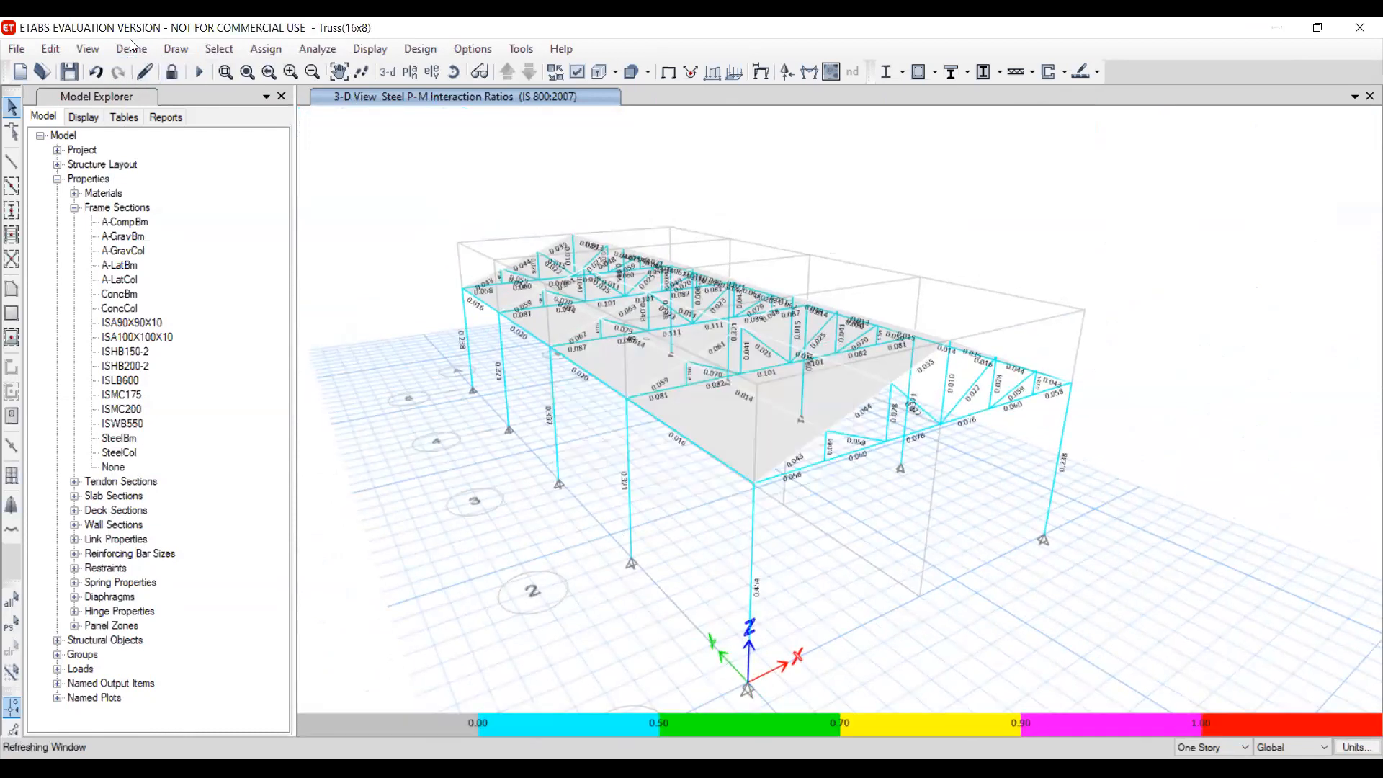
pyautogui.click(132, 50)
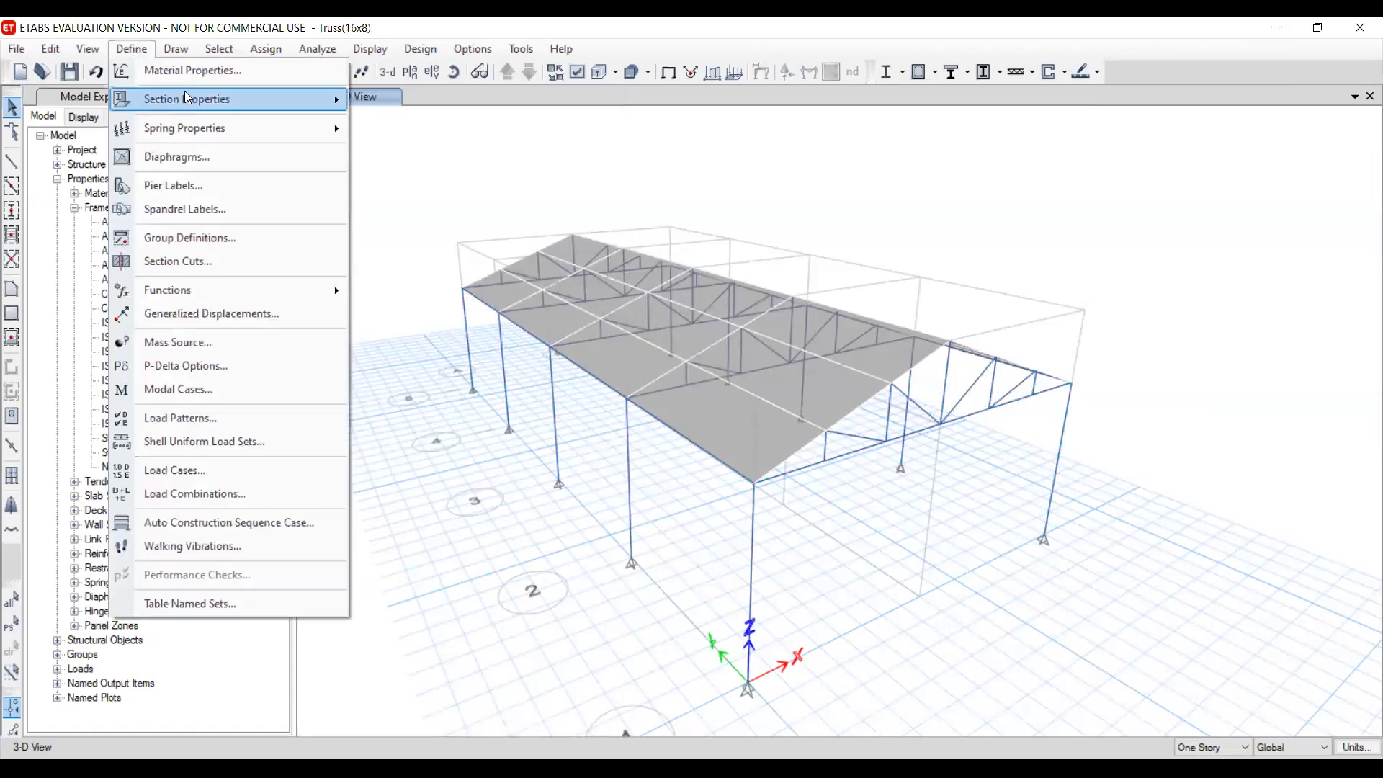
pyautogui.moveTo(189, 99)
pyautogui.click(483, 114)
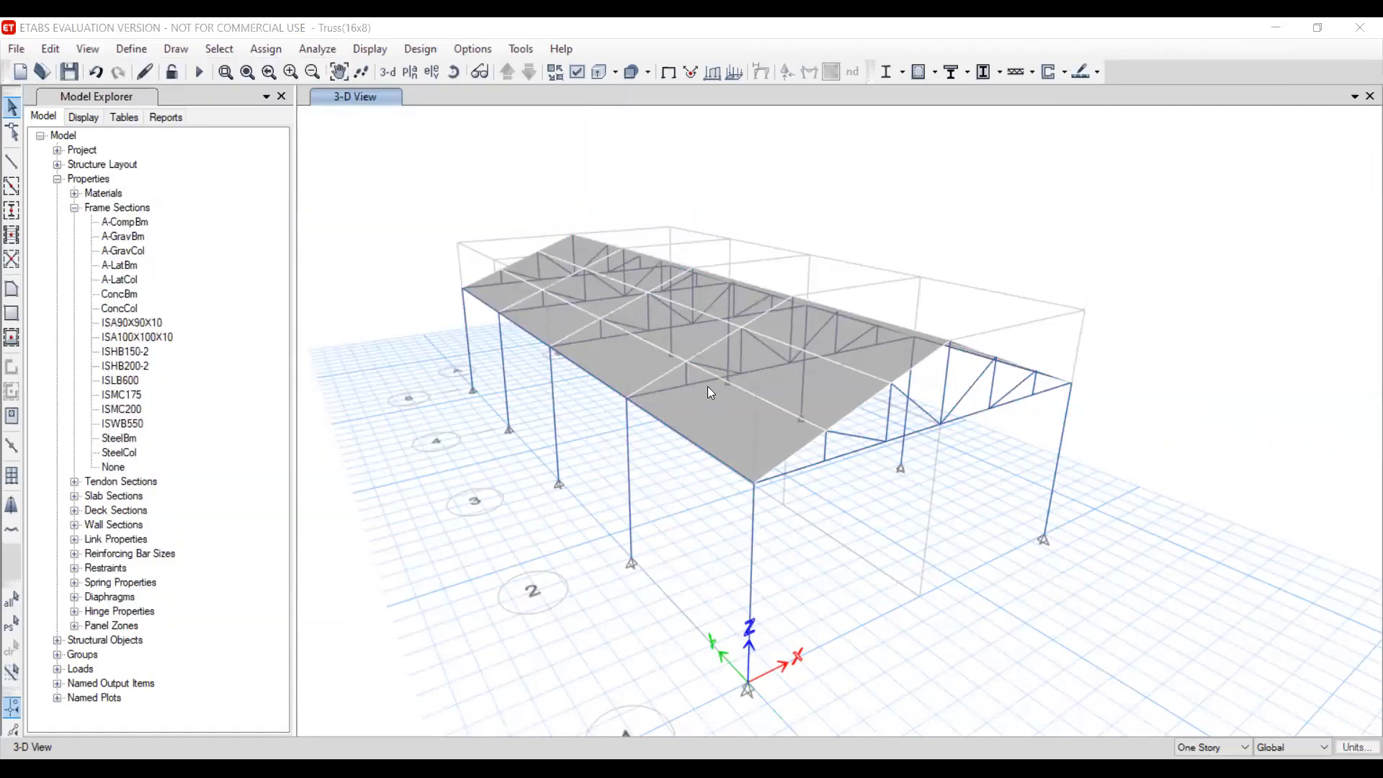
pyautogui.click(820, 229)
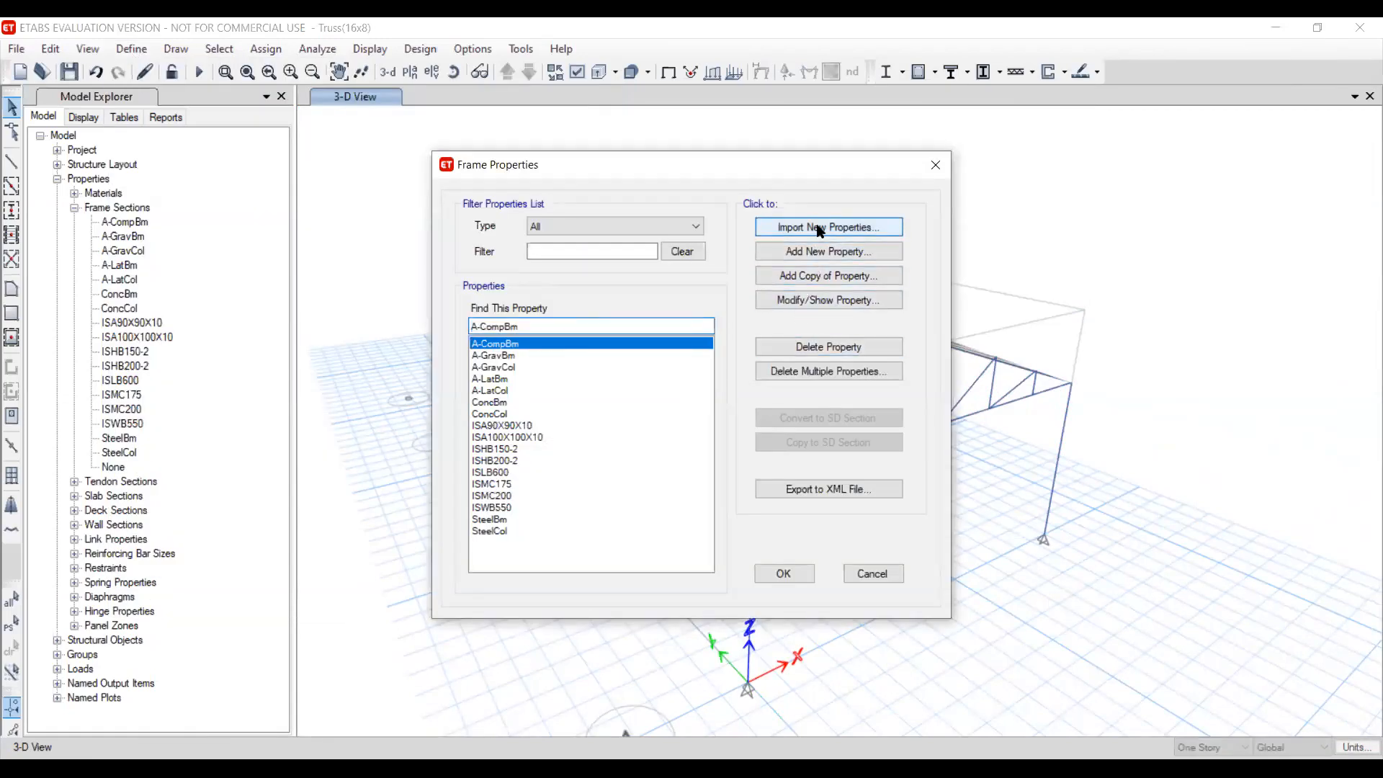
pyautogui.click(744, 354)
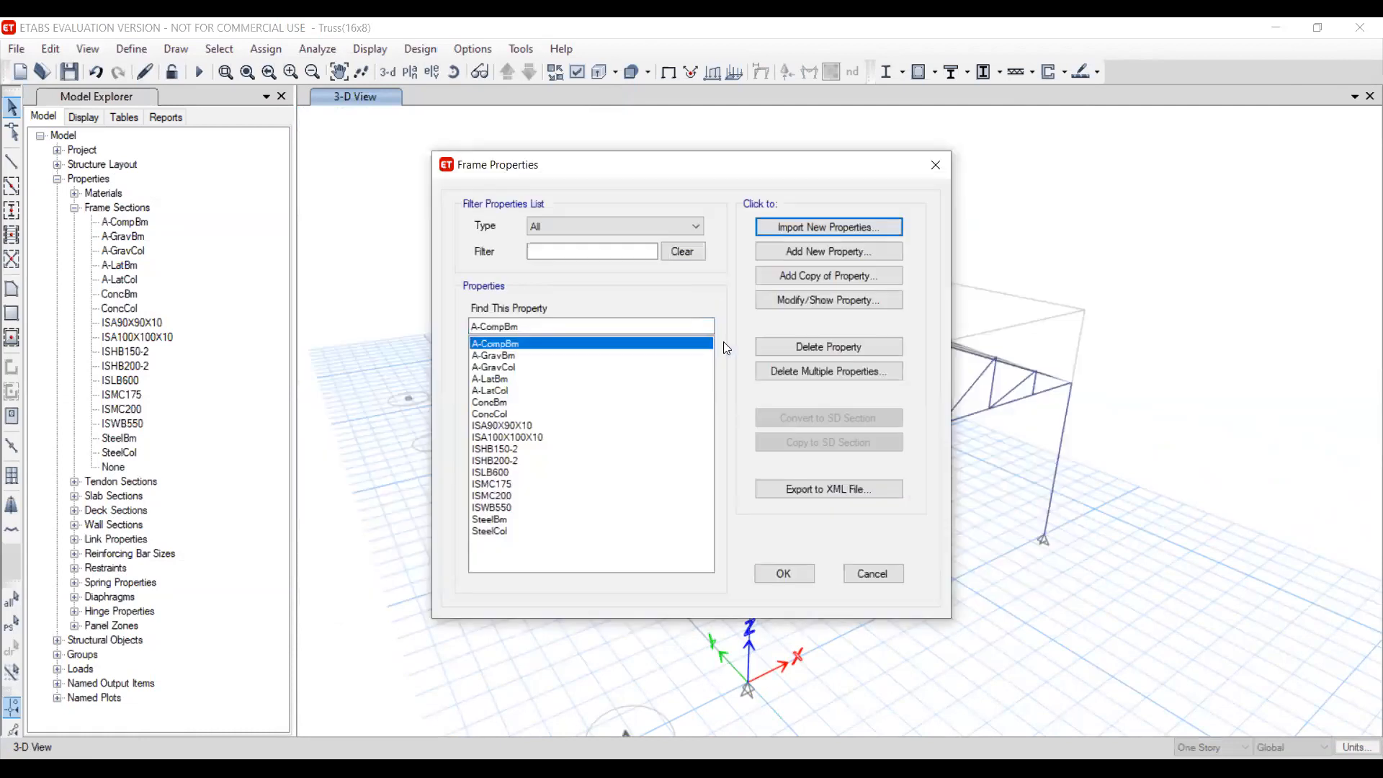
# Import the ISLB150 and ISLB175 sections from the Indian property file with Fe250 as the default material
pyautogui.click(708, 271)
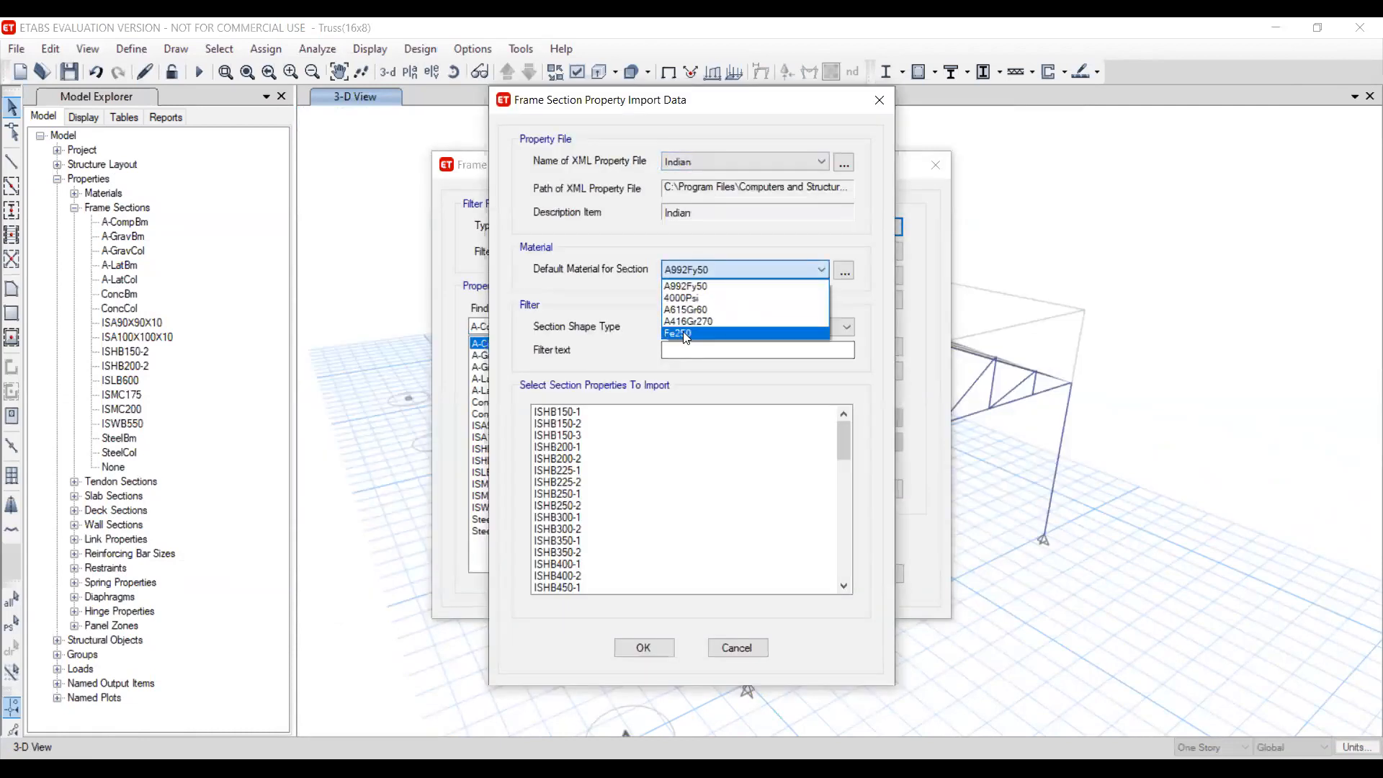
pyautogui.click(686, 329)
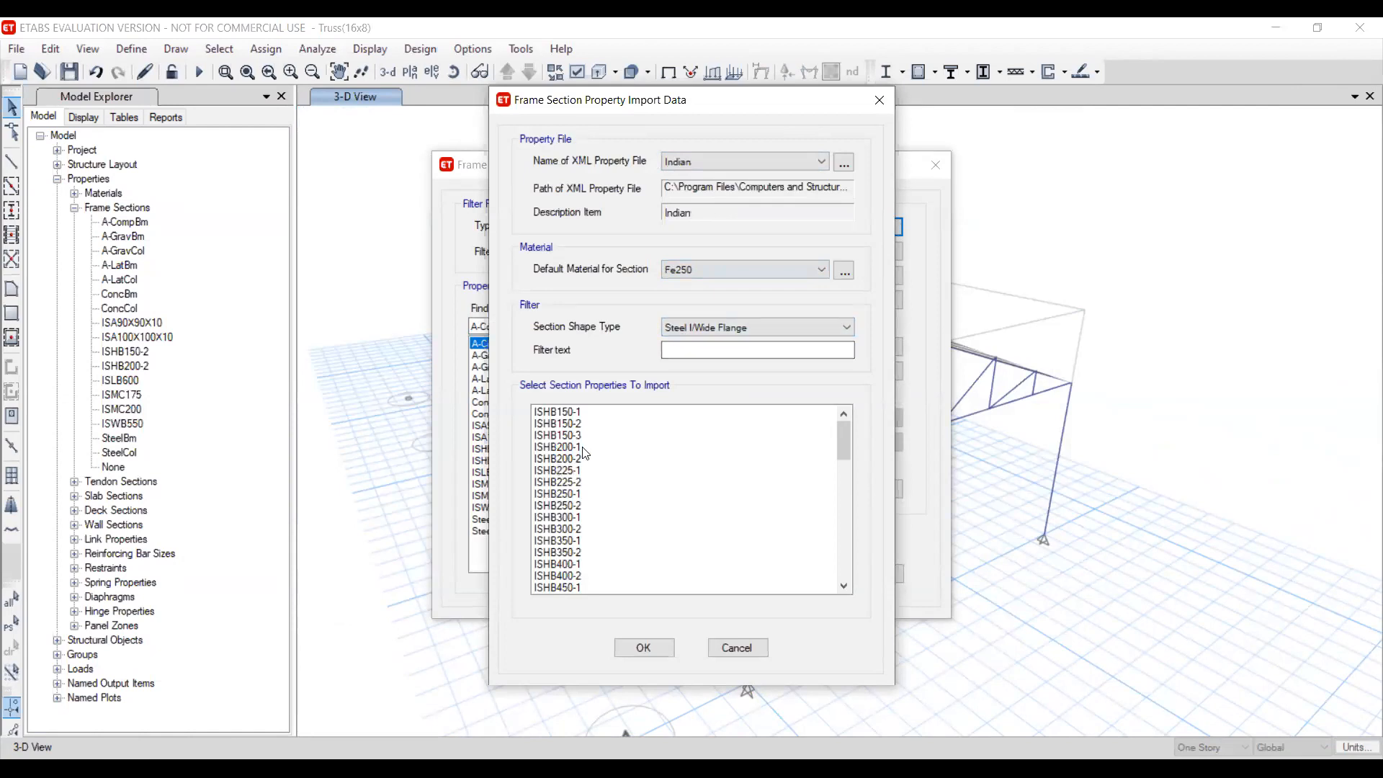
pyautogui.scroll(-3, 586, 454)
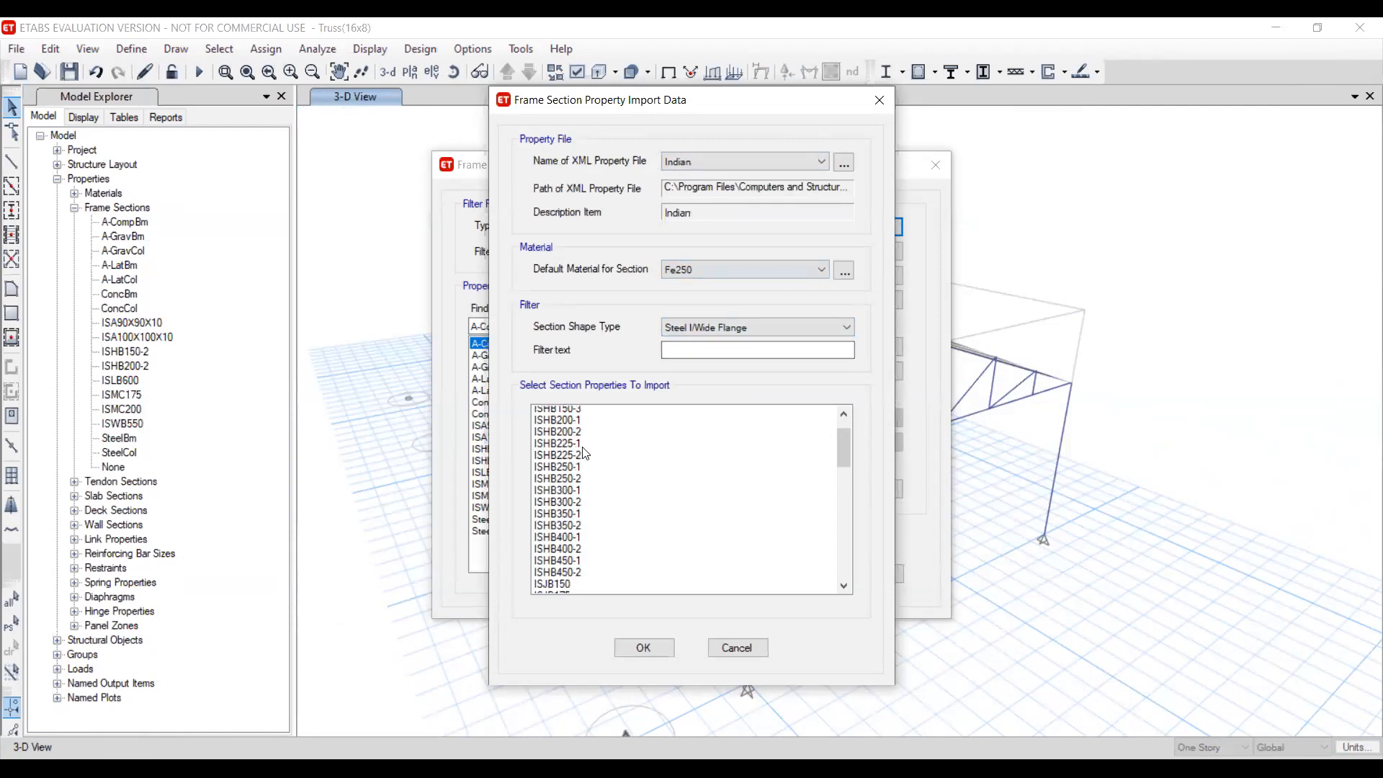
pyautogui.scroll(-1, 586, 455)
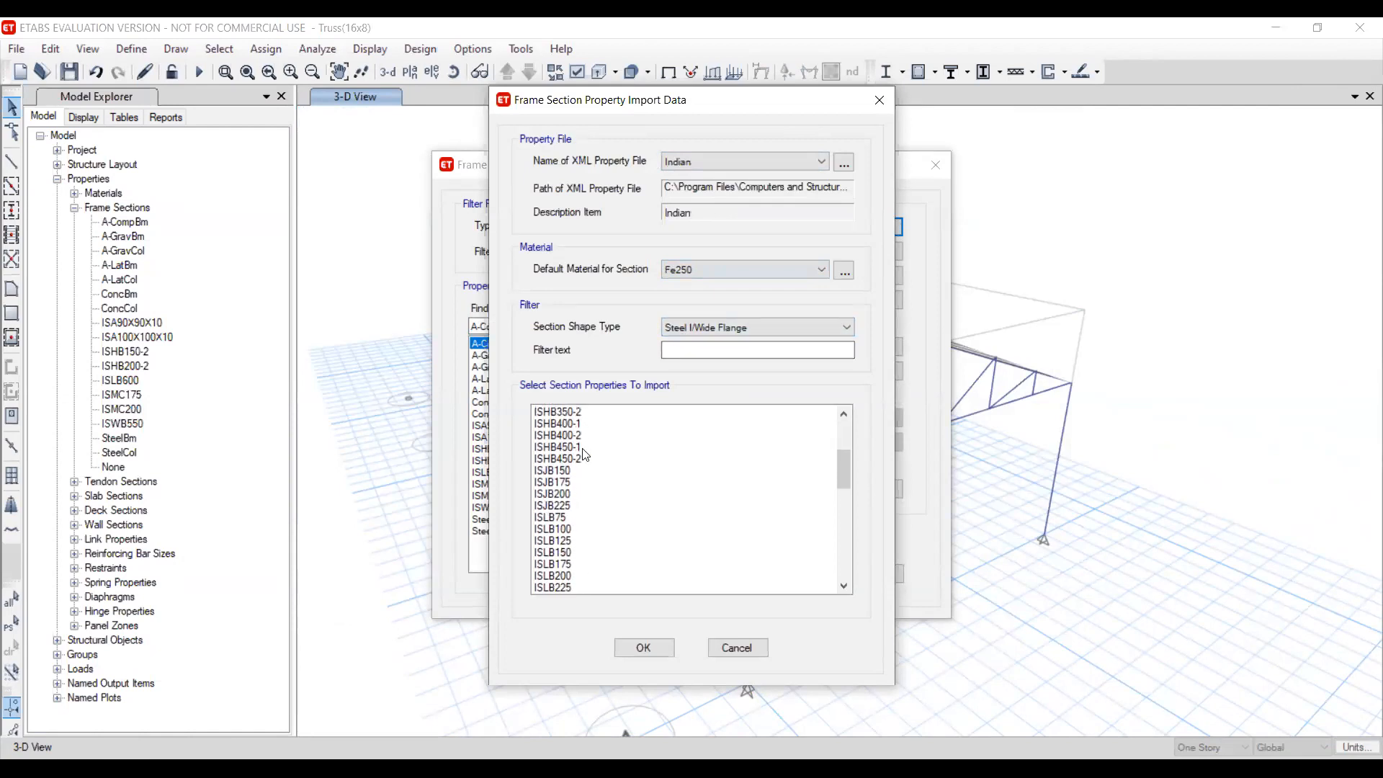
pyautogui.scroll(-1, 584, 468)
pyautogui.scroll(-1, 579, 481)
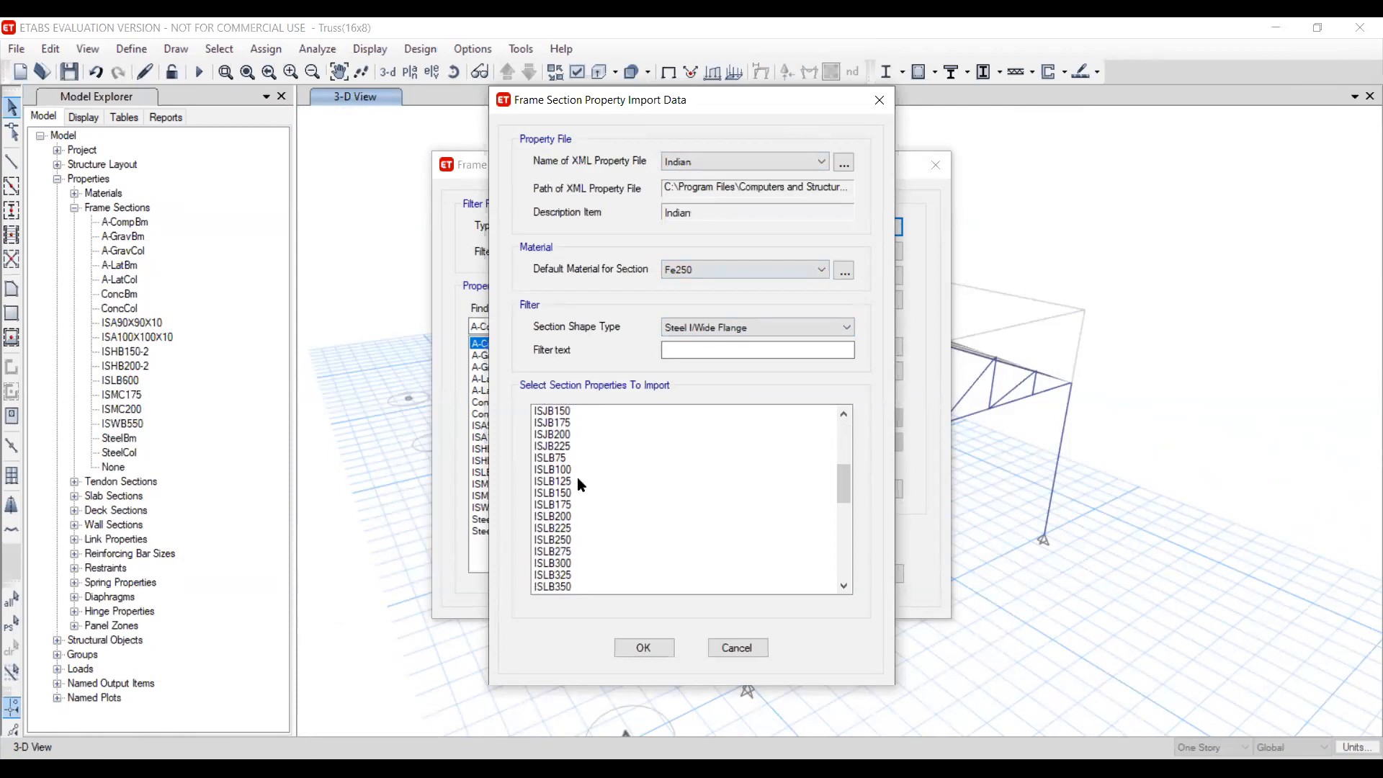
pyautogui.click(578, 495)
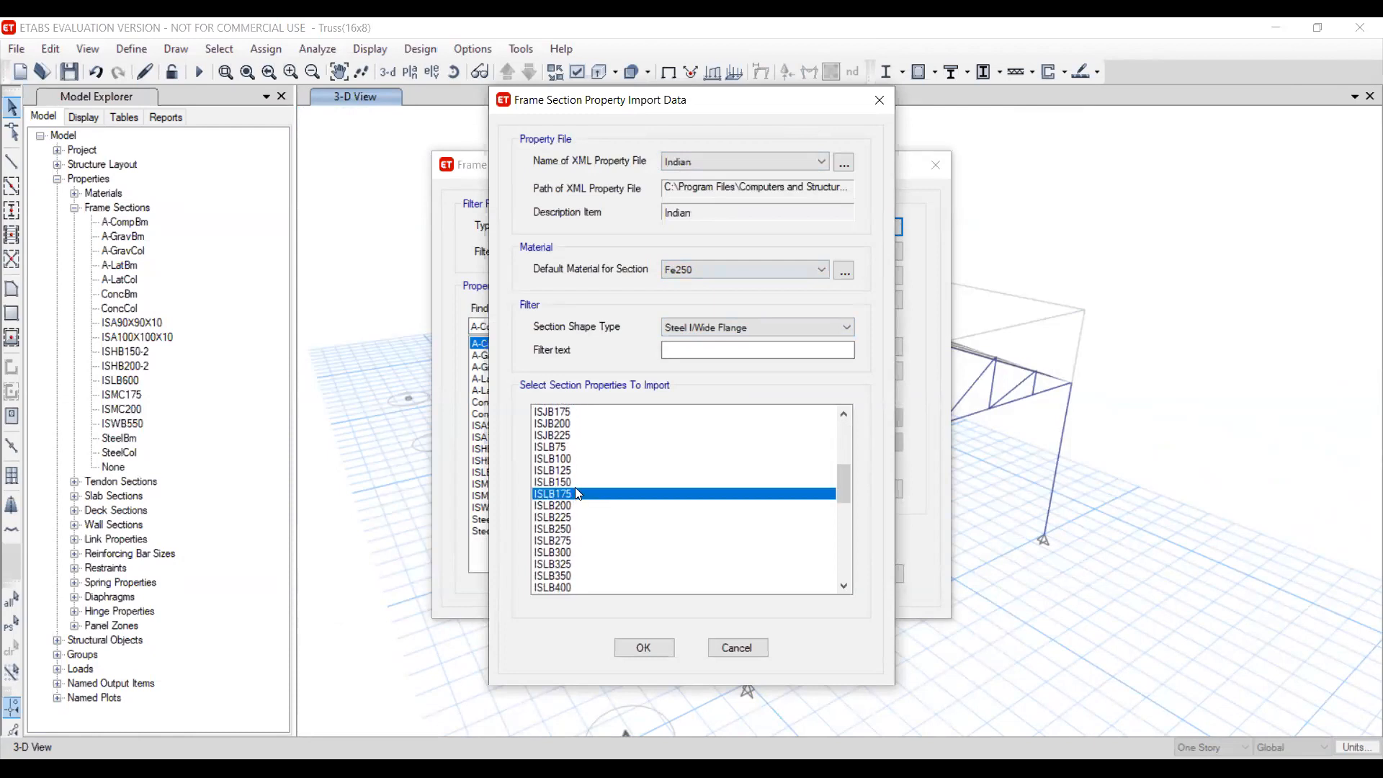
pyautogui.click(578, 483)
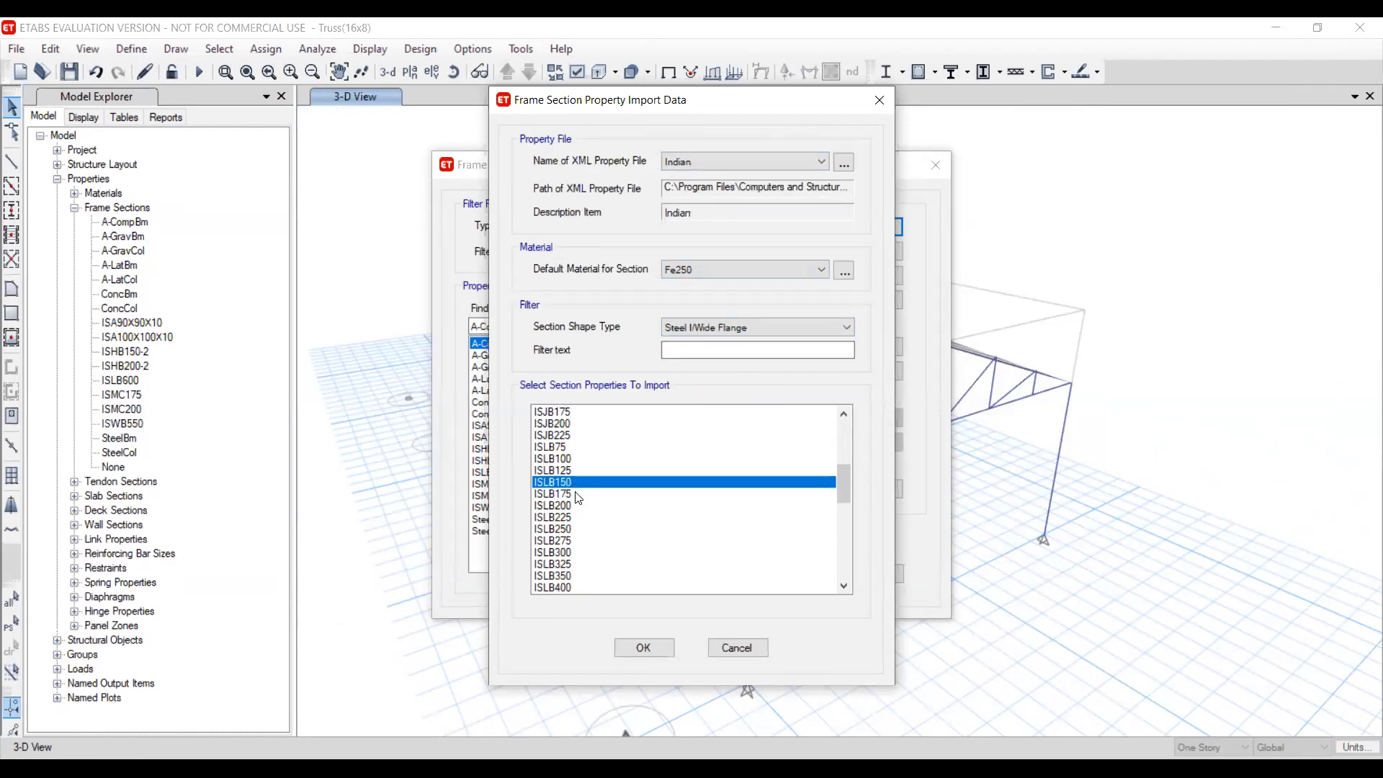
pyautogui.keyDown('ctrl'); pyautogui.click(580, 494); pyautogui.keyUp('ctrl')
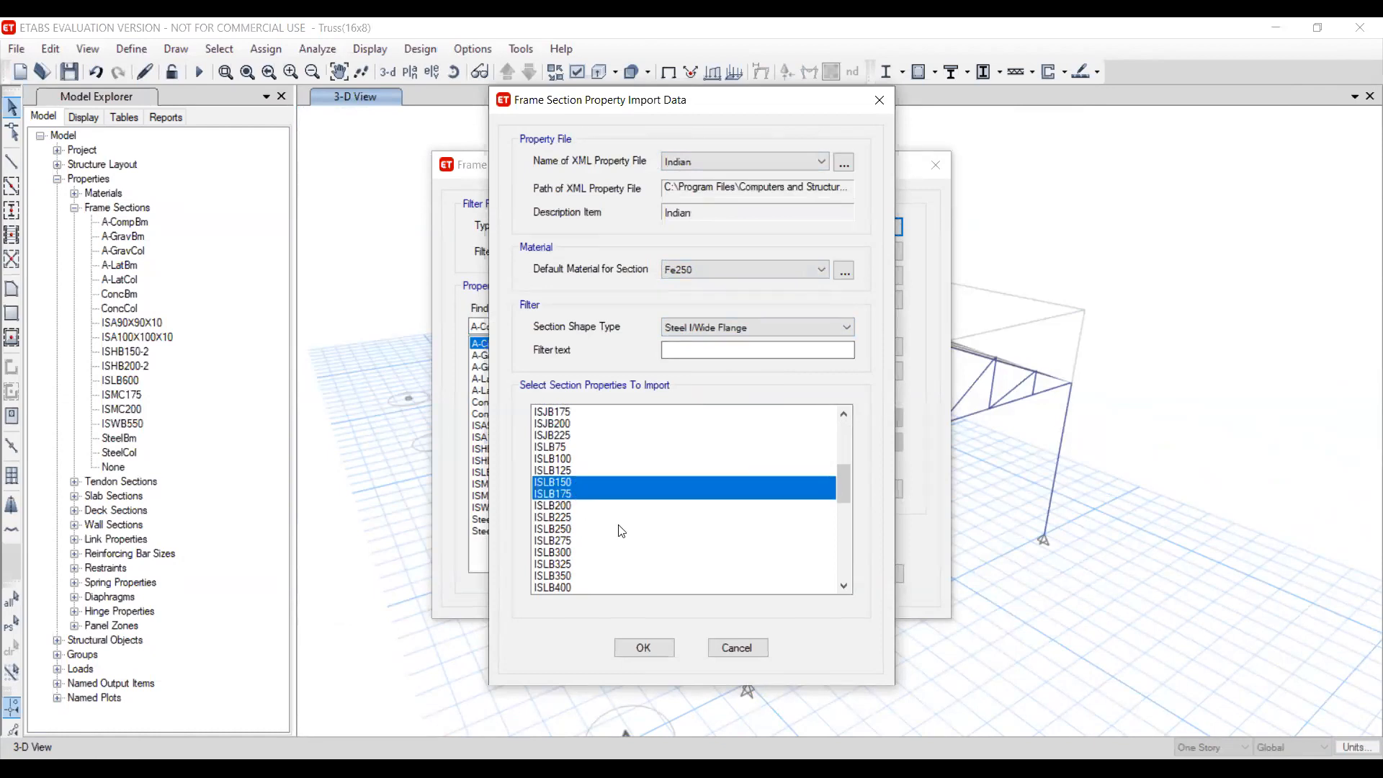
pyautogui.click(659, 648)
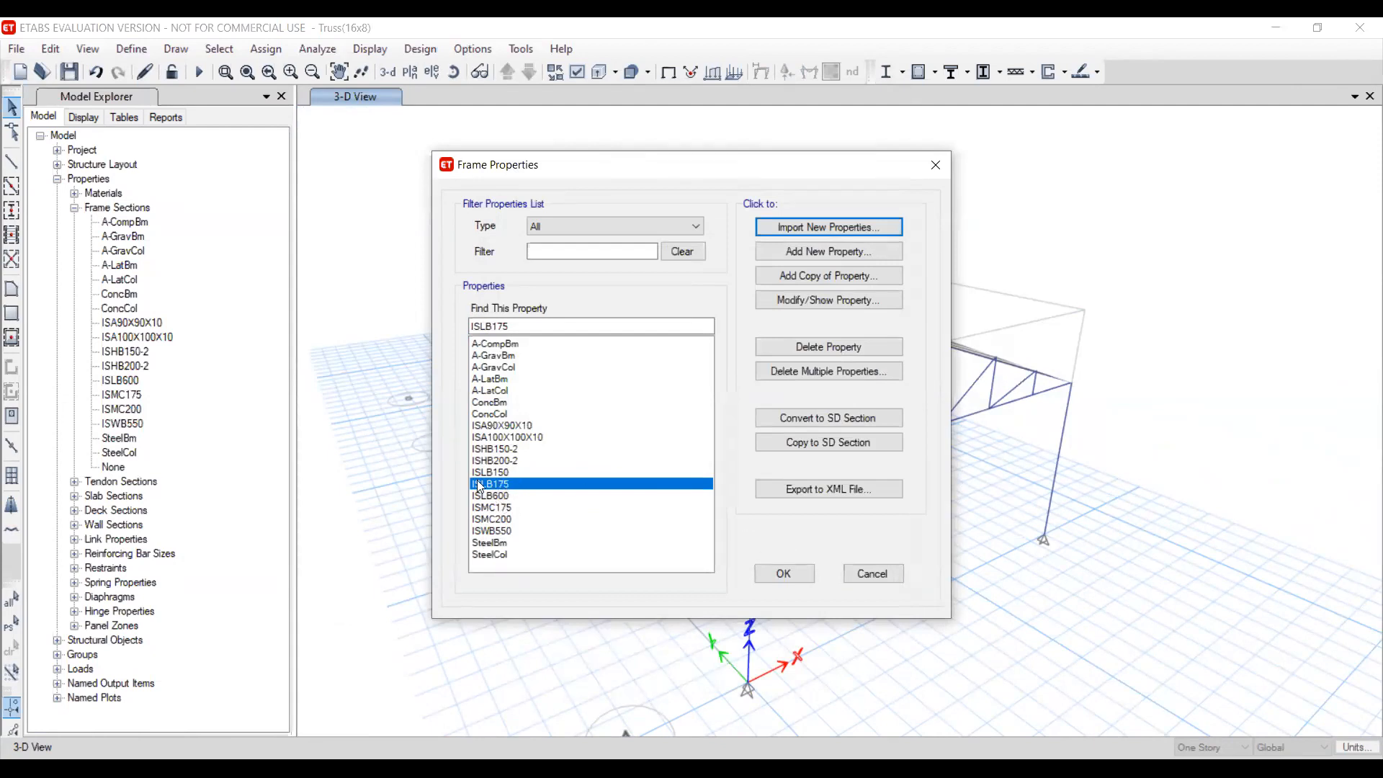
pyautogui.click(792, 572)
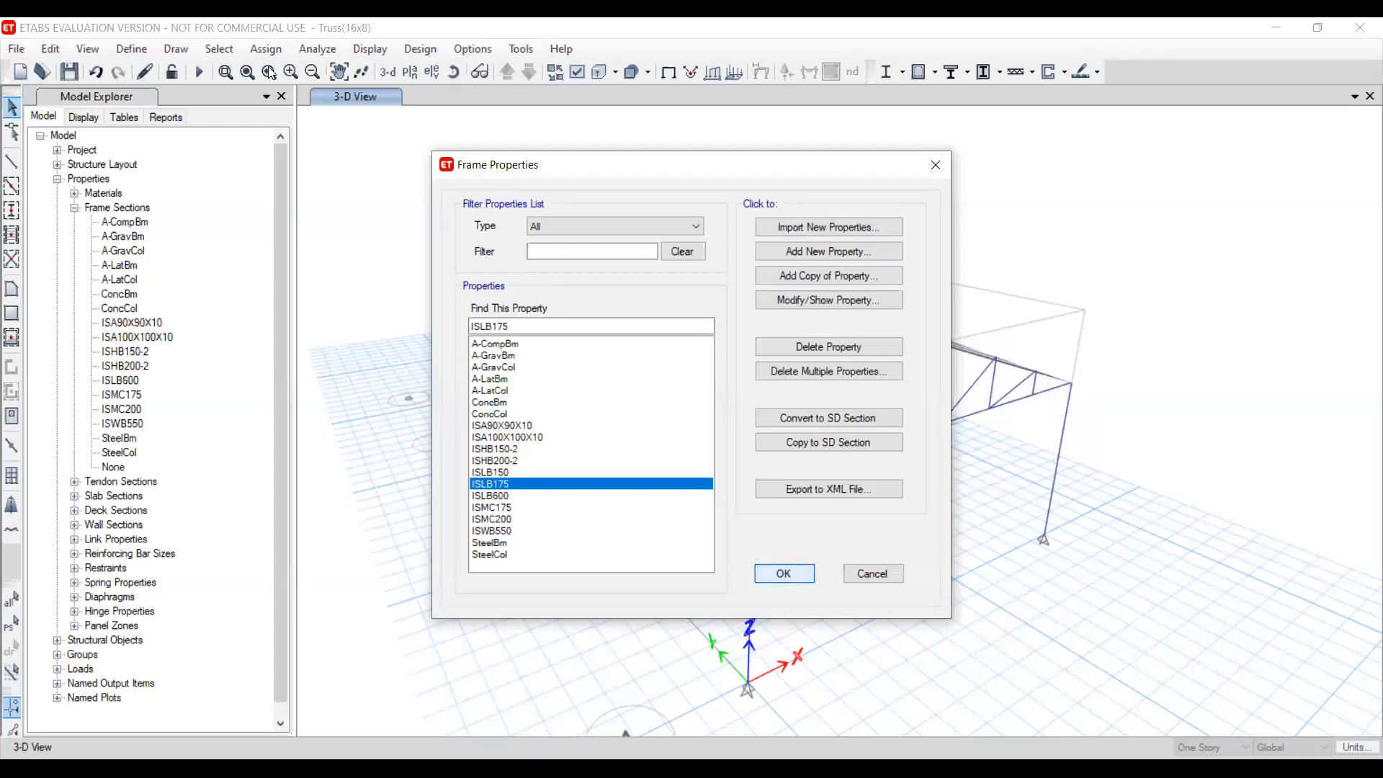
# Rerun the analysis and the steel frame design check on the shed model
pyautogui.click(196, 73)
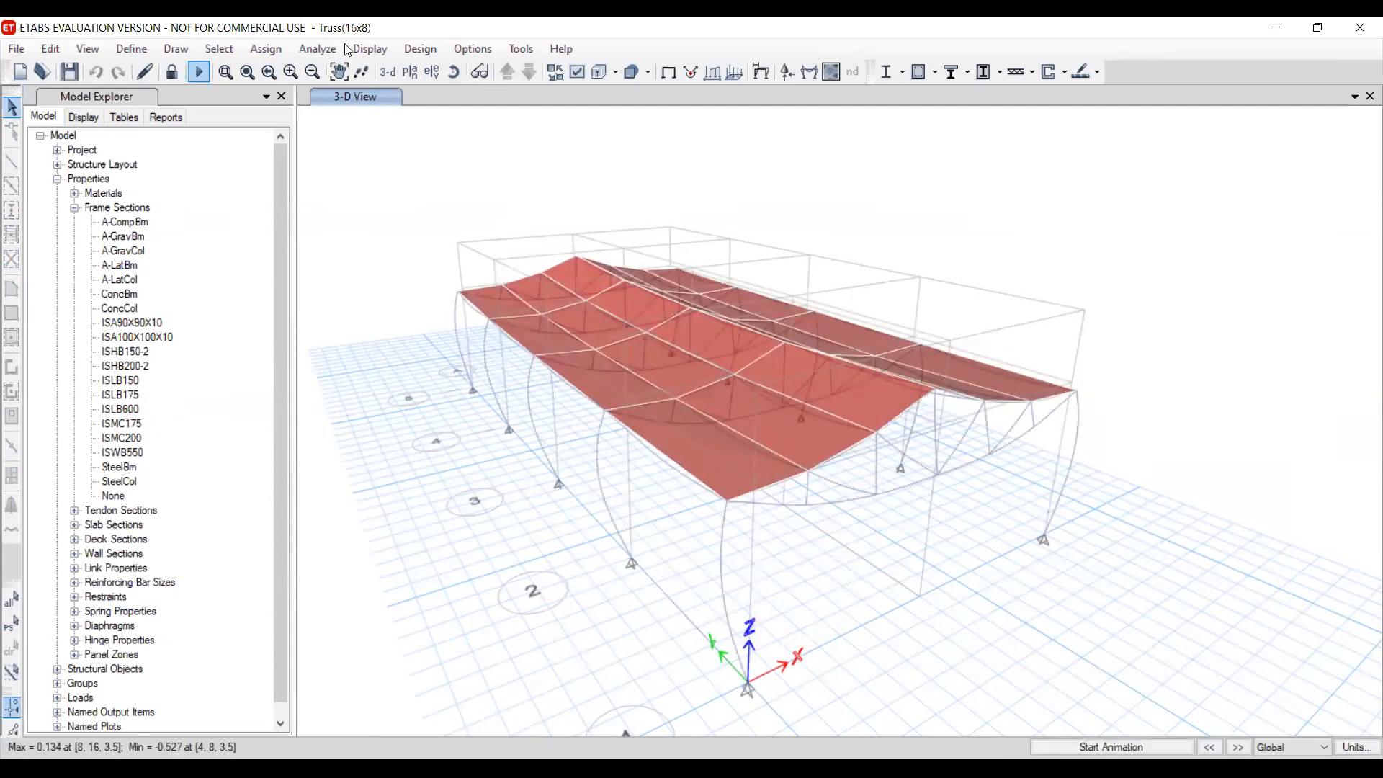
pyautogui.click(420, 49)
pyautogui.moveTo(504, 70)
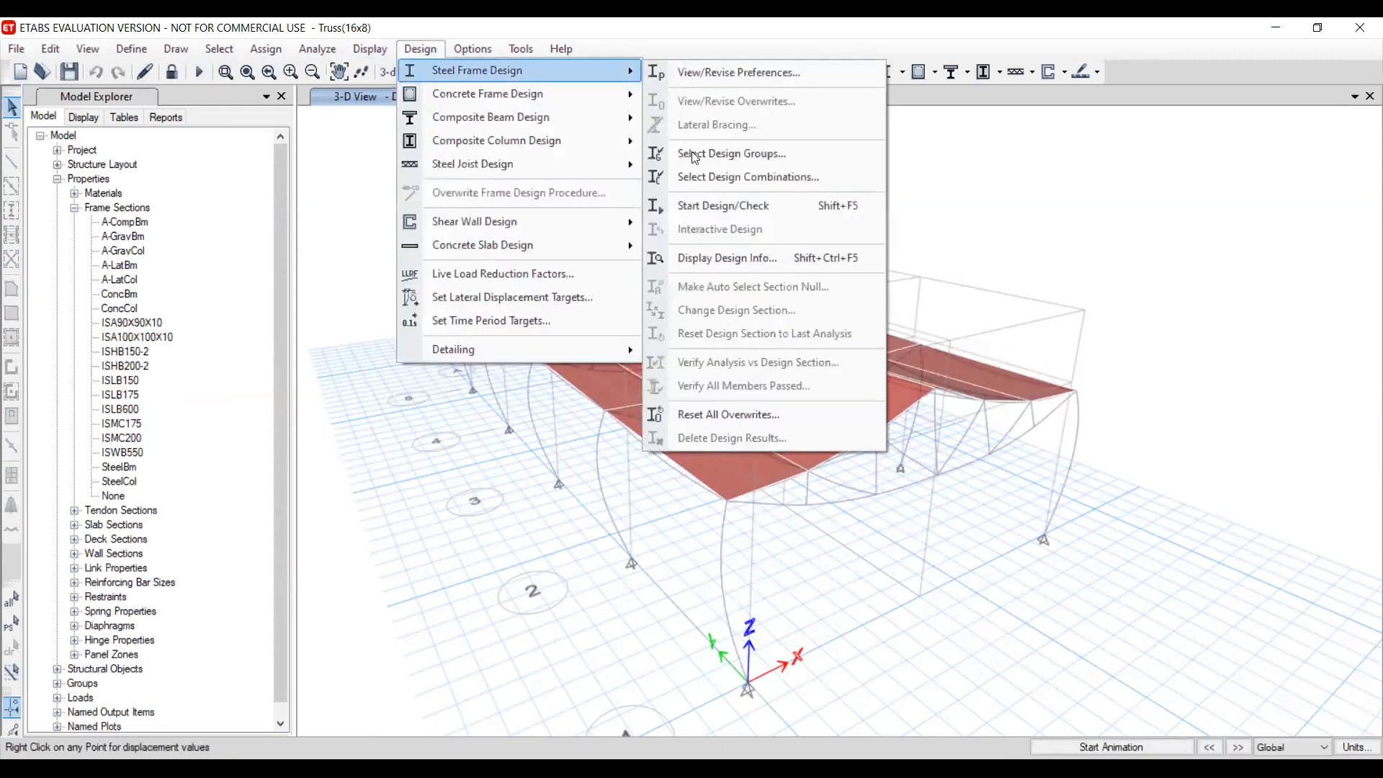
pyautogui.click(713, 207)
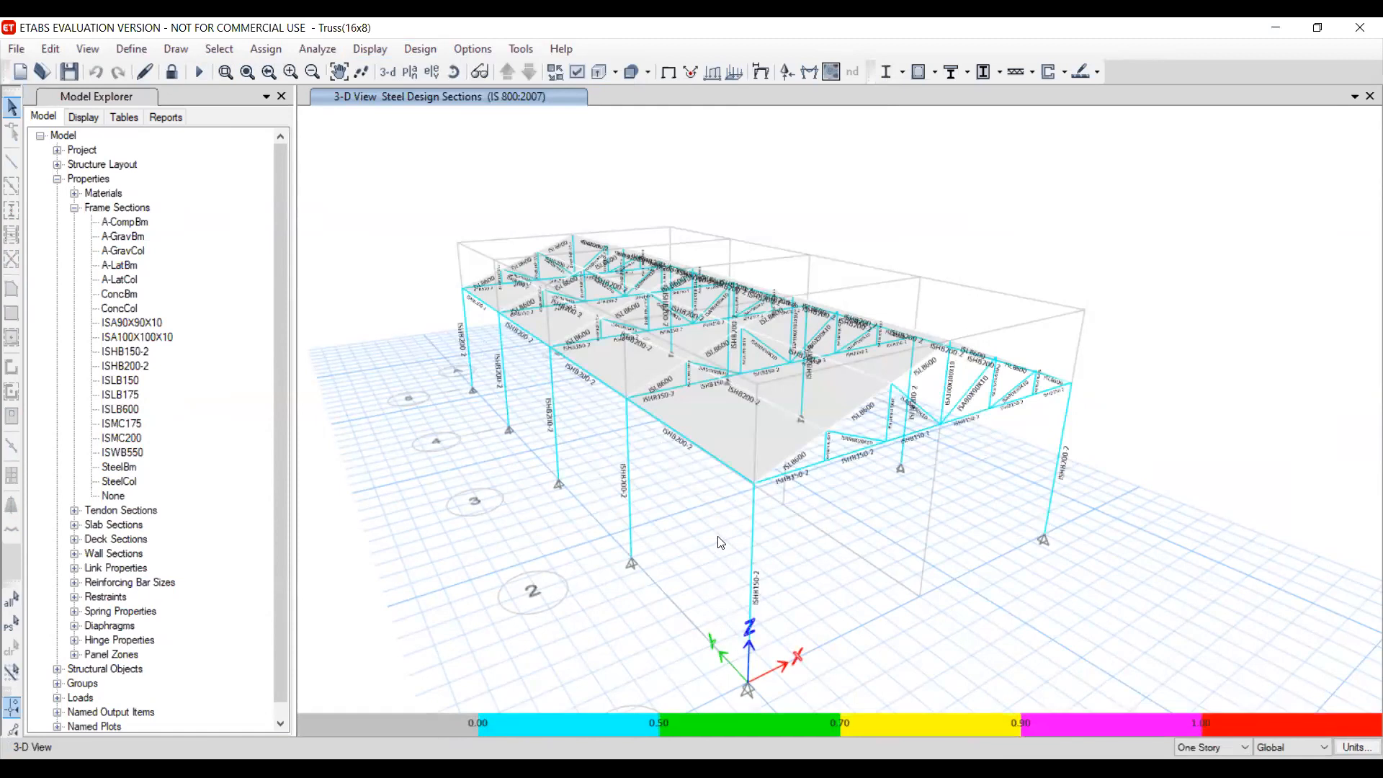
# Overwrite the design section of the corner column at the origin with ISLB150 and accept its stress check
pyautogui.rightClick(752, 563)
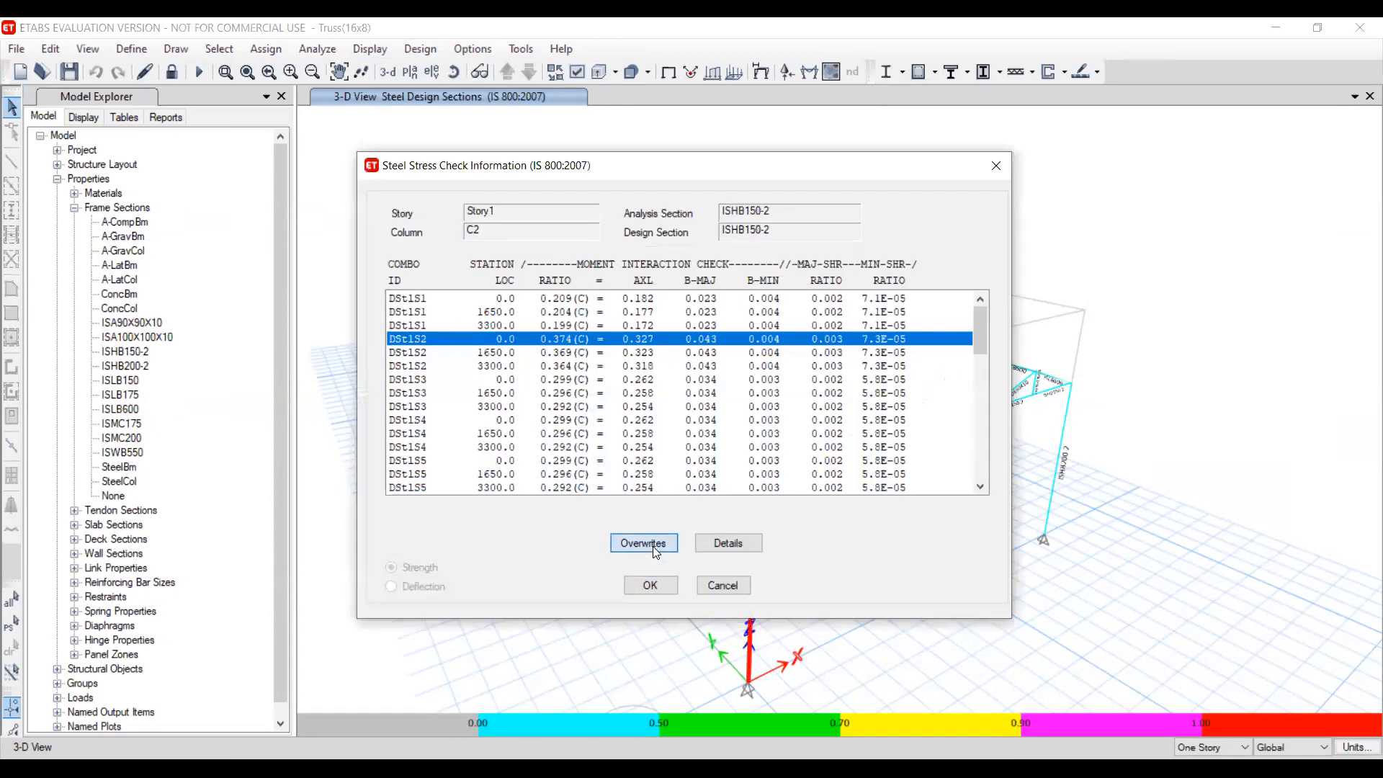
pyautogui.click(749, 196)
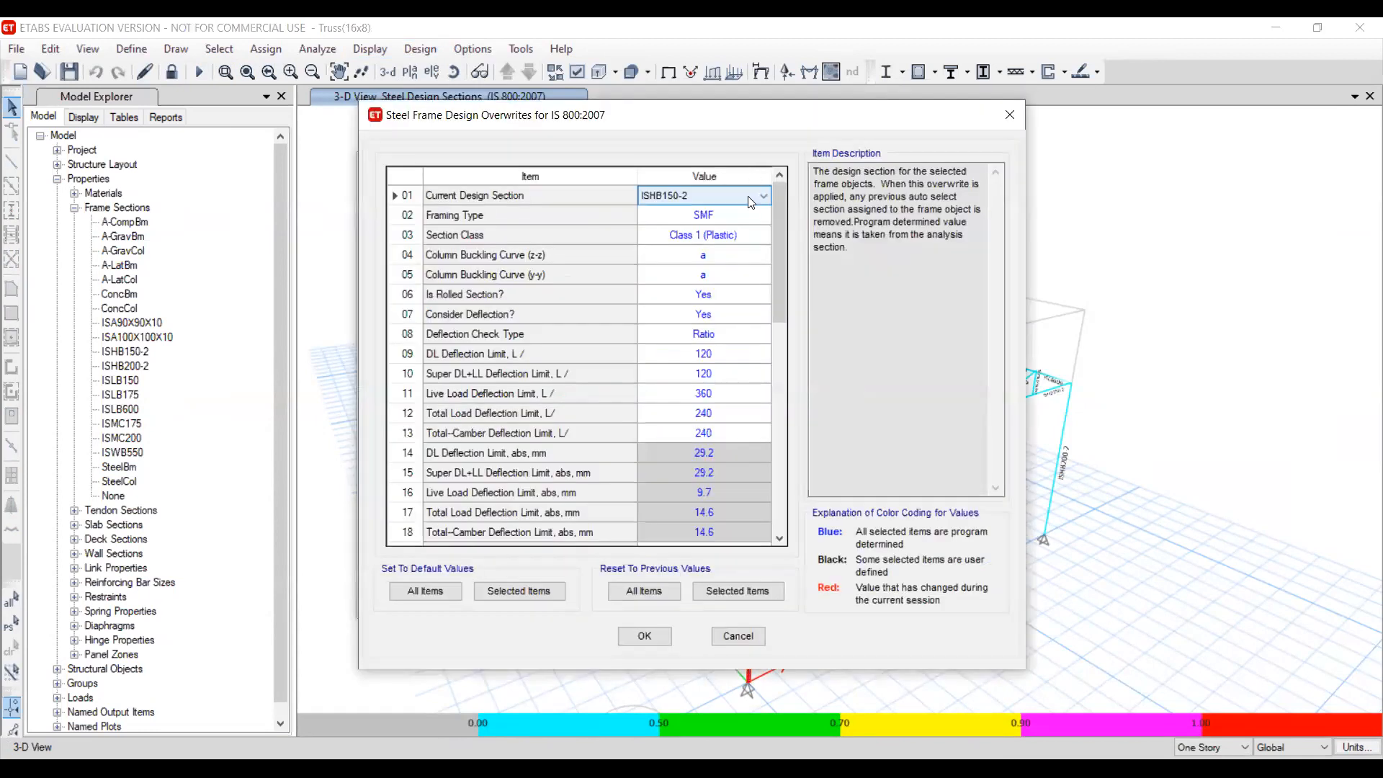
pyautogui.click(749, 195)
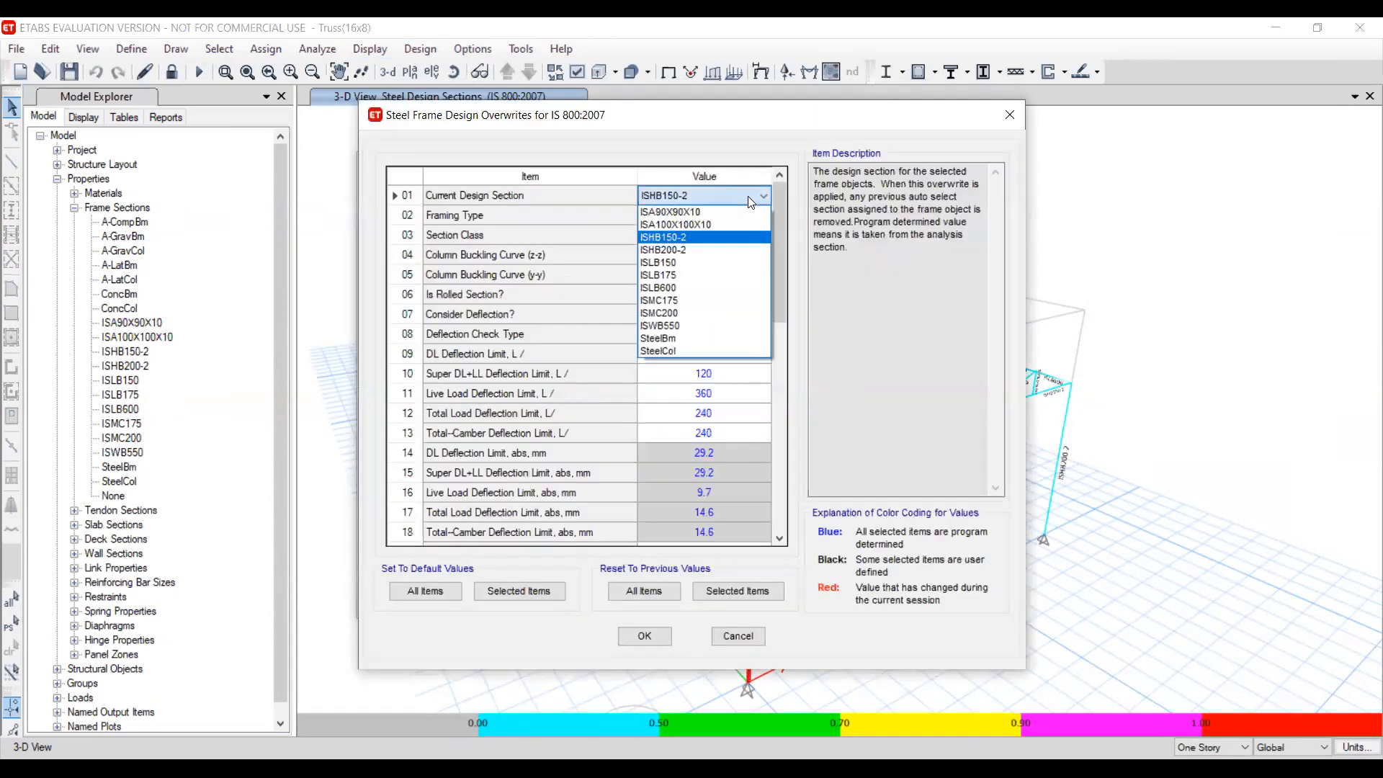
pyautogui.click(684, 264)
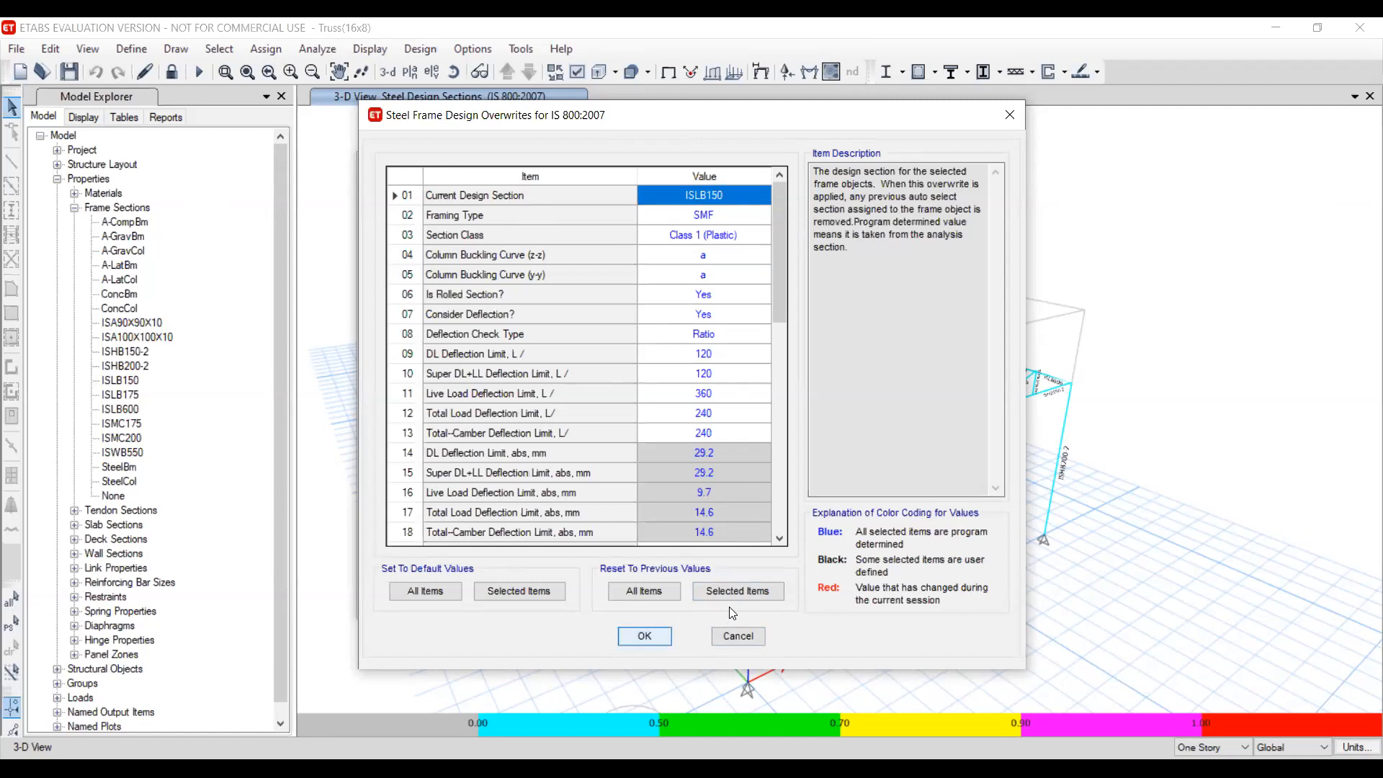
pyautogui.click(652, 585)
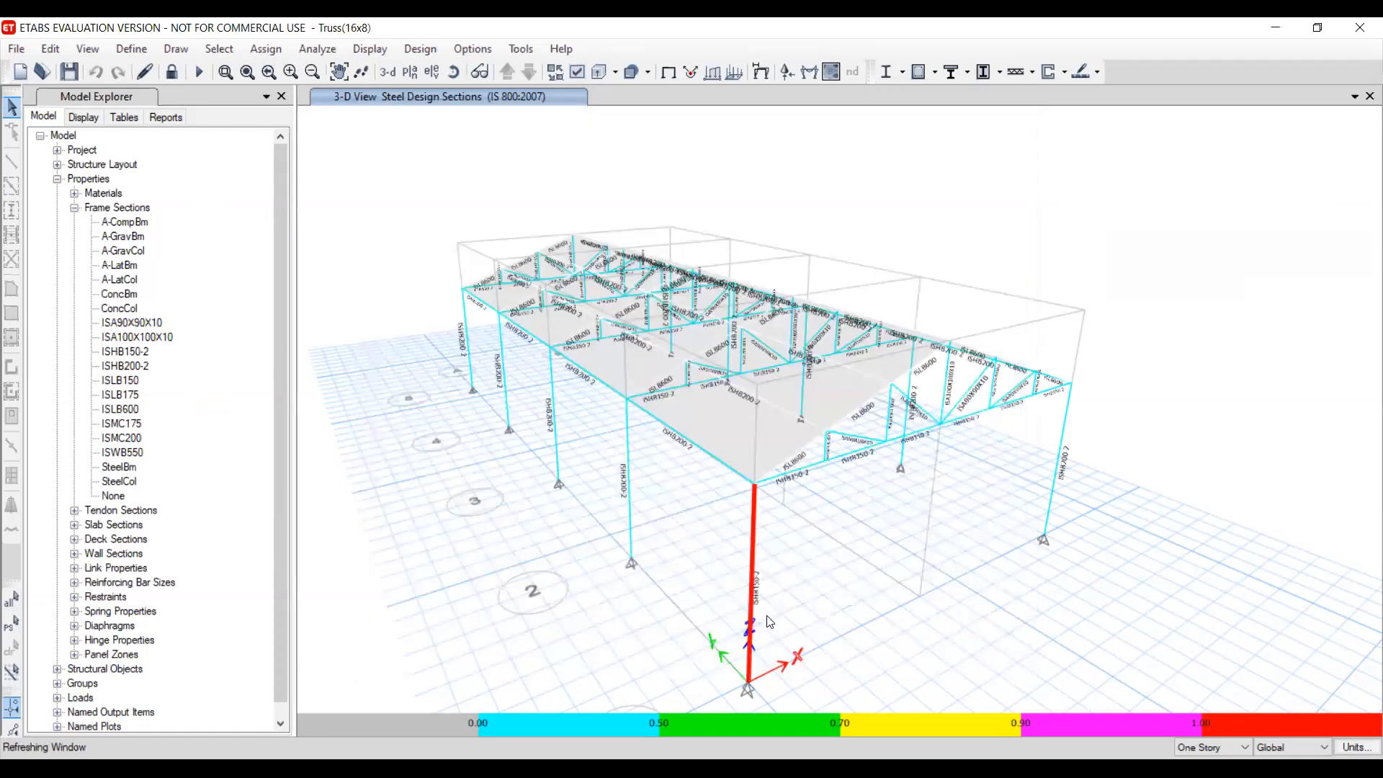
# Display the steel P-M interaction ratios on the shed frame and examine them around the whole model
pyautogui.moveTo(771, 615); pyautogui.dragTo(745, 514, button='middle')
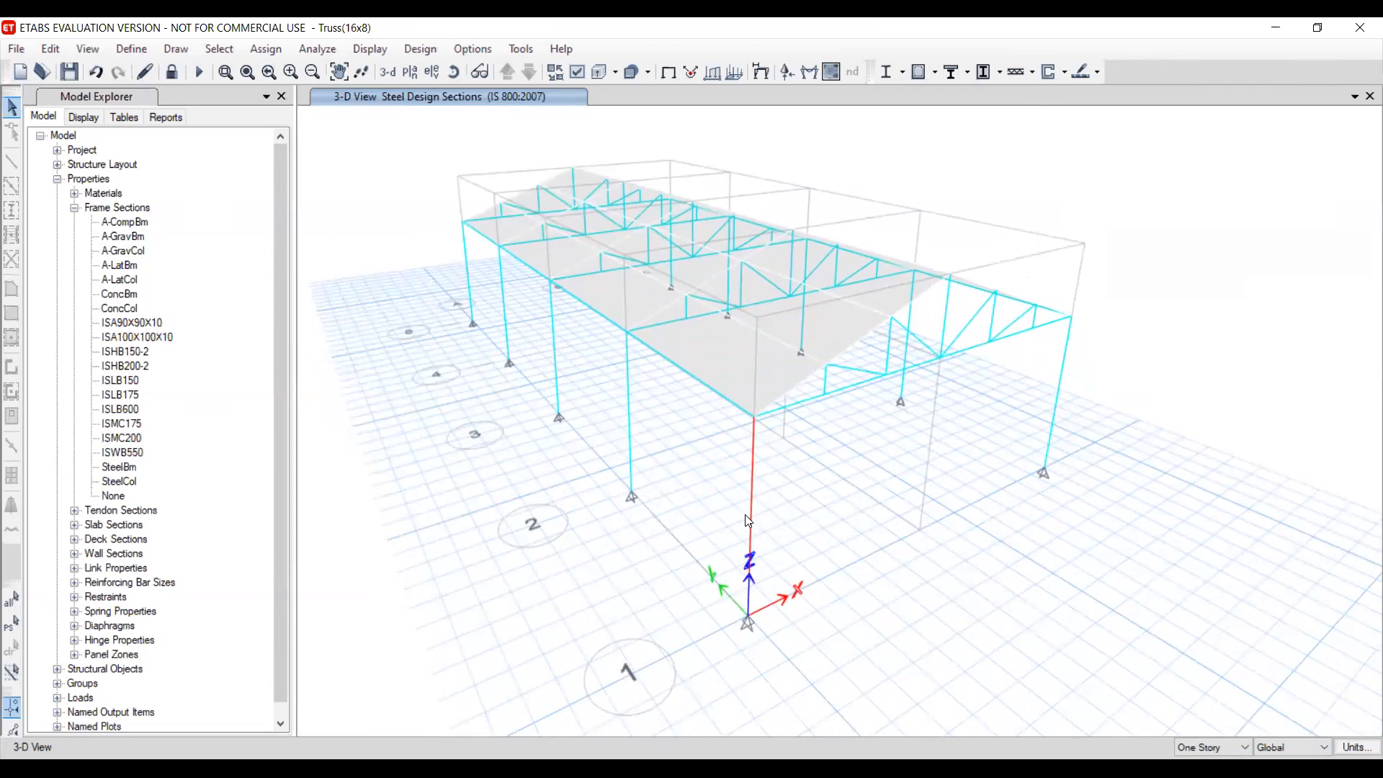
pyautogui.moveTo(747, 518); pyautogui.dragTo(746, 501, button='middle')
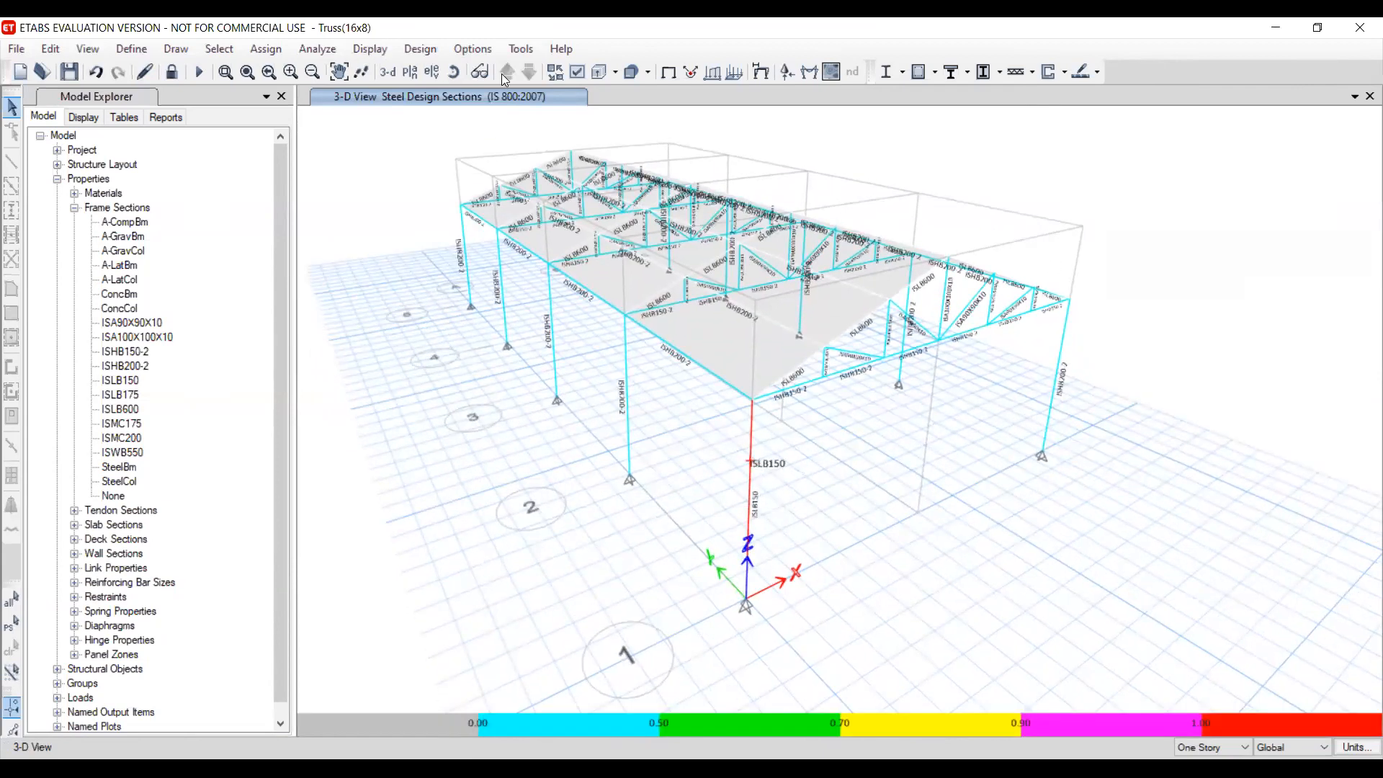
pyautogui.click(420, 50)
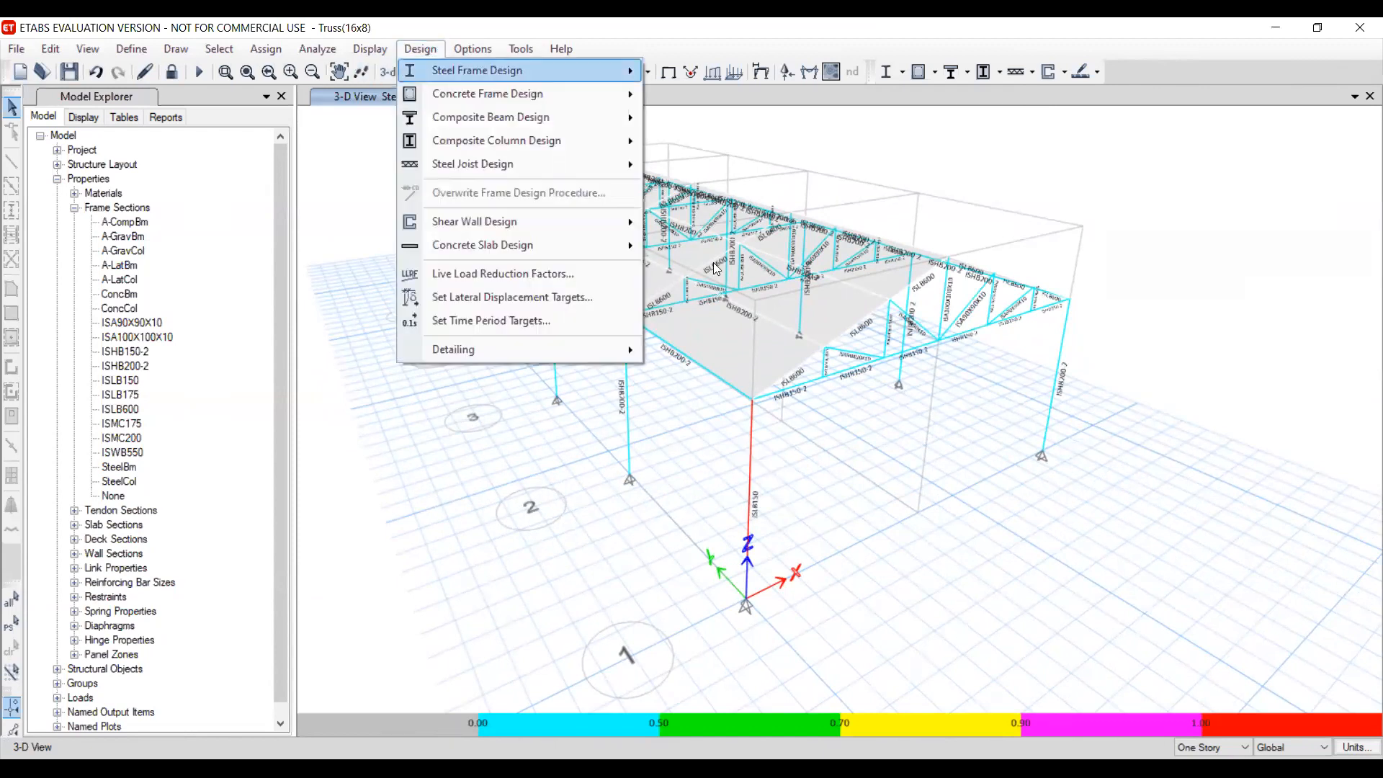
pyautogui.moveTo(490, 71)
pyautogui.click(714, 263)
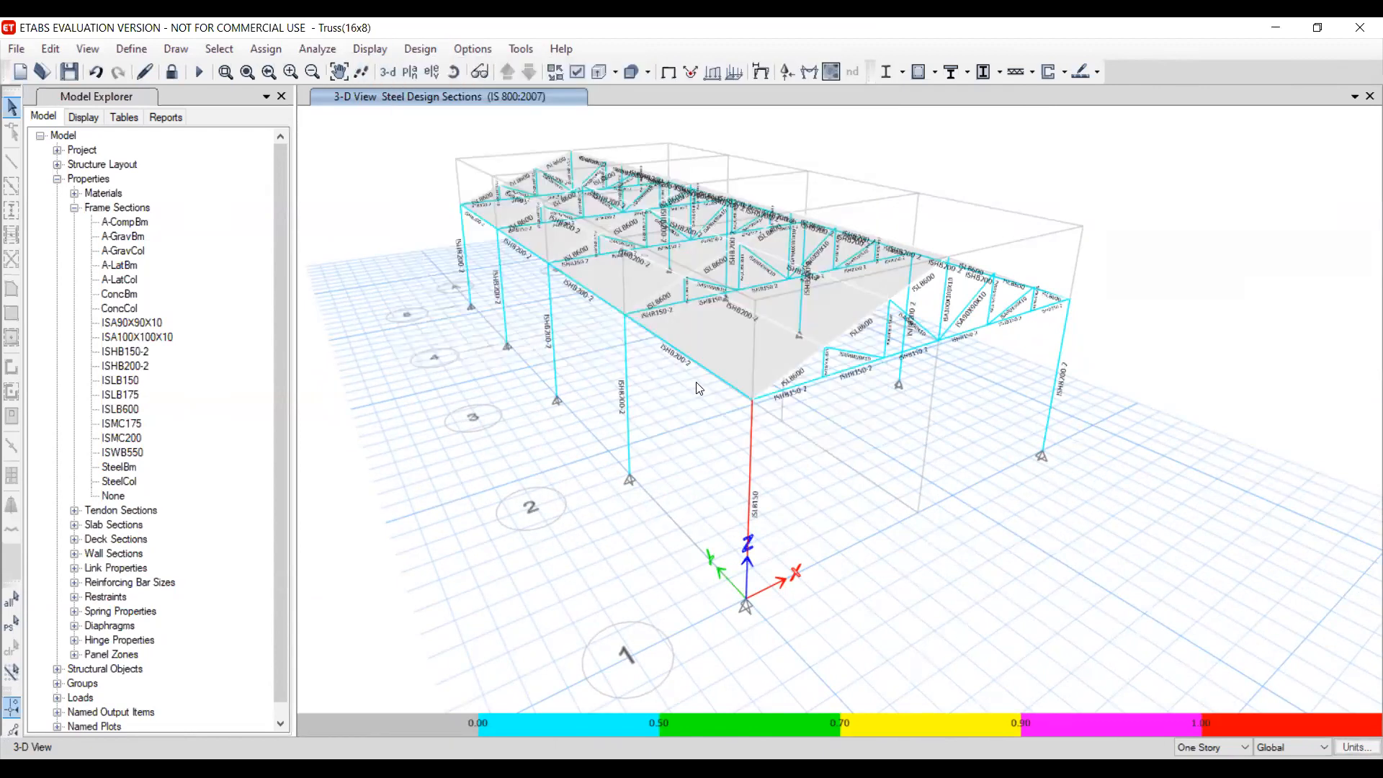
pyautogui.click(610, 461)
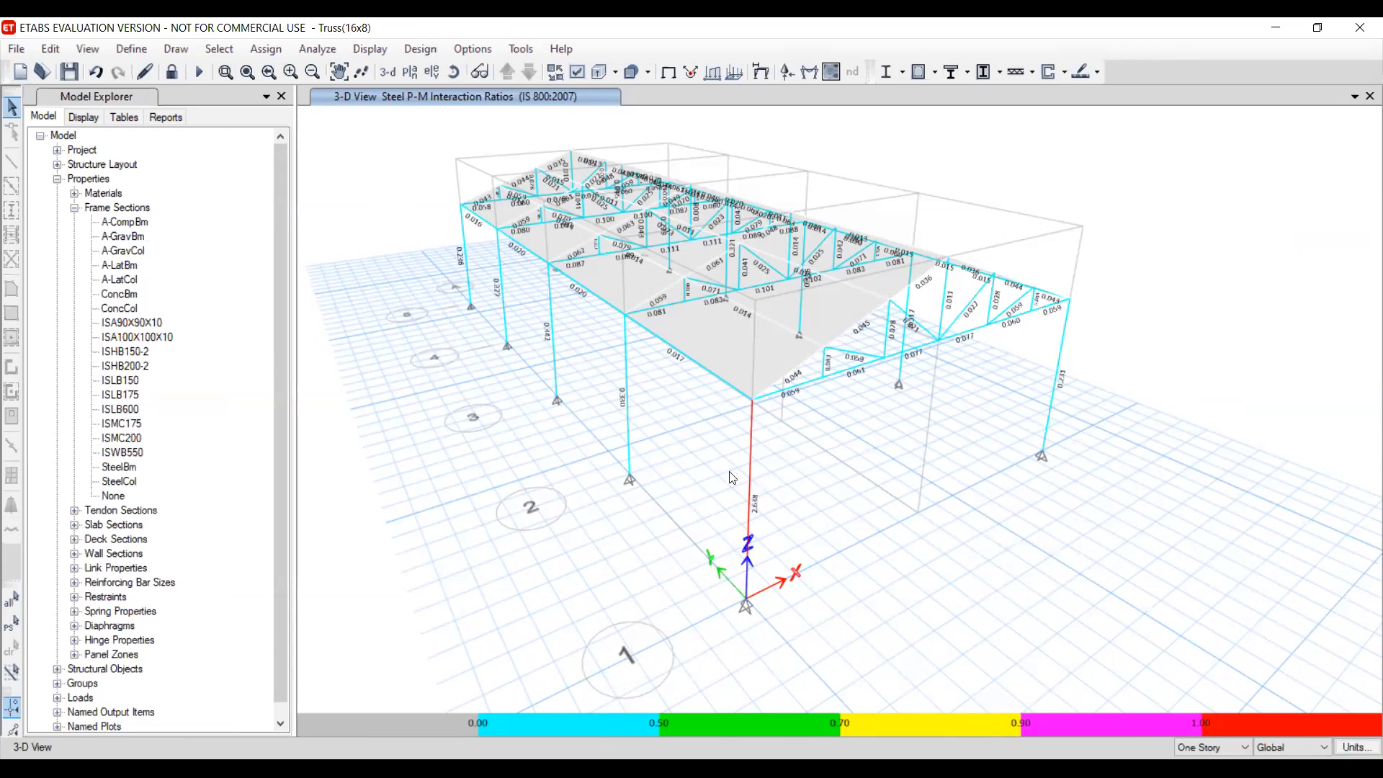
pyautogui.keyDown('shift'); pyautogui.moveTo(722, 216); pyautogui.dragTo(879, 430, button='middle'); pyautogui.keyUp('shift')
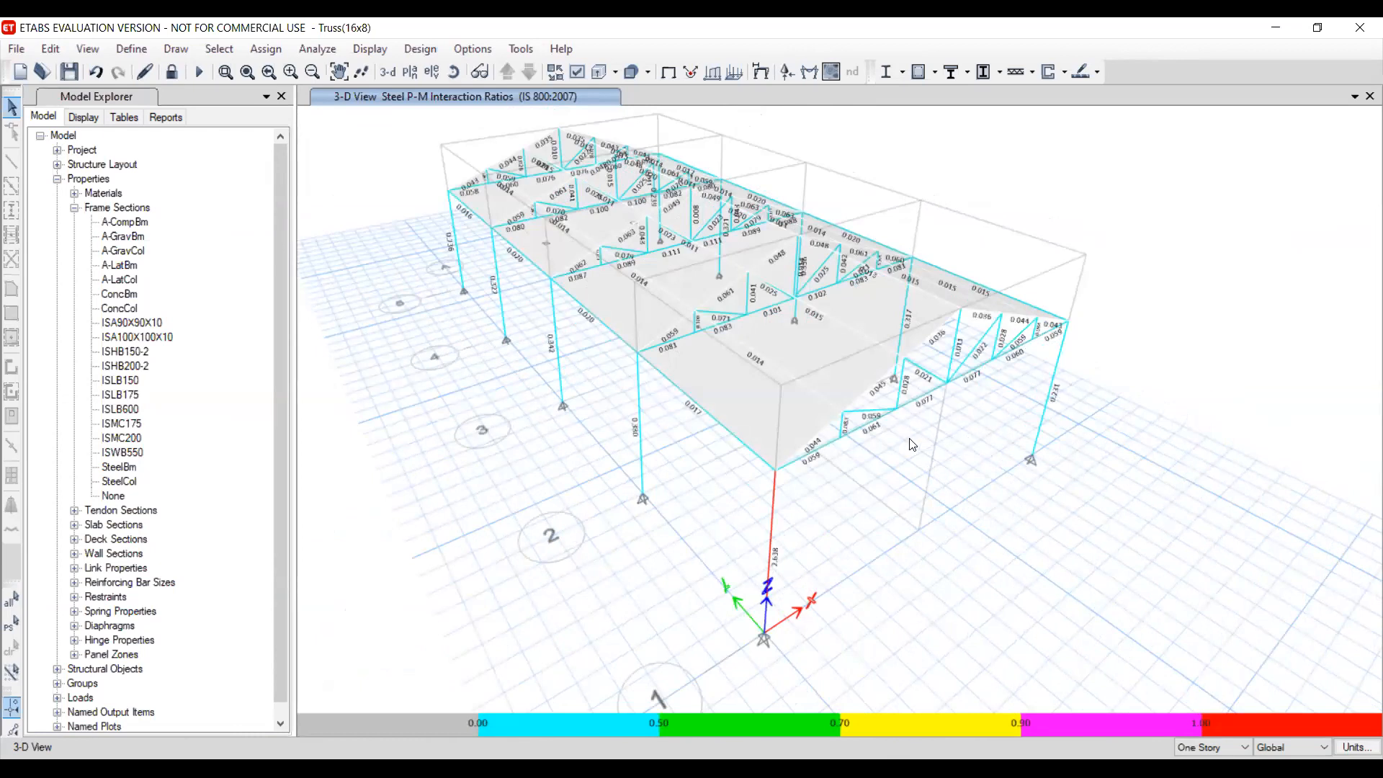
pyautogui.keyDown('shift'); pyautogui.moveTo(938, 401); pyautogui.dragTo(769, 473, button='middle'); pyautogui.keyUp('shift')
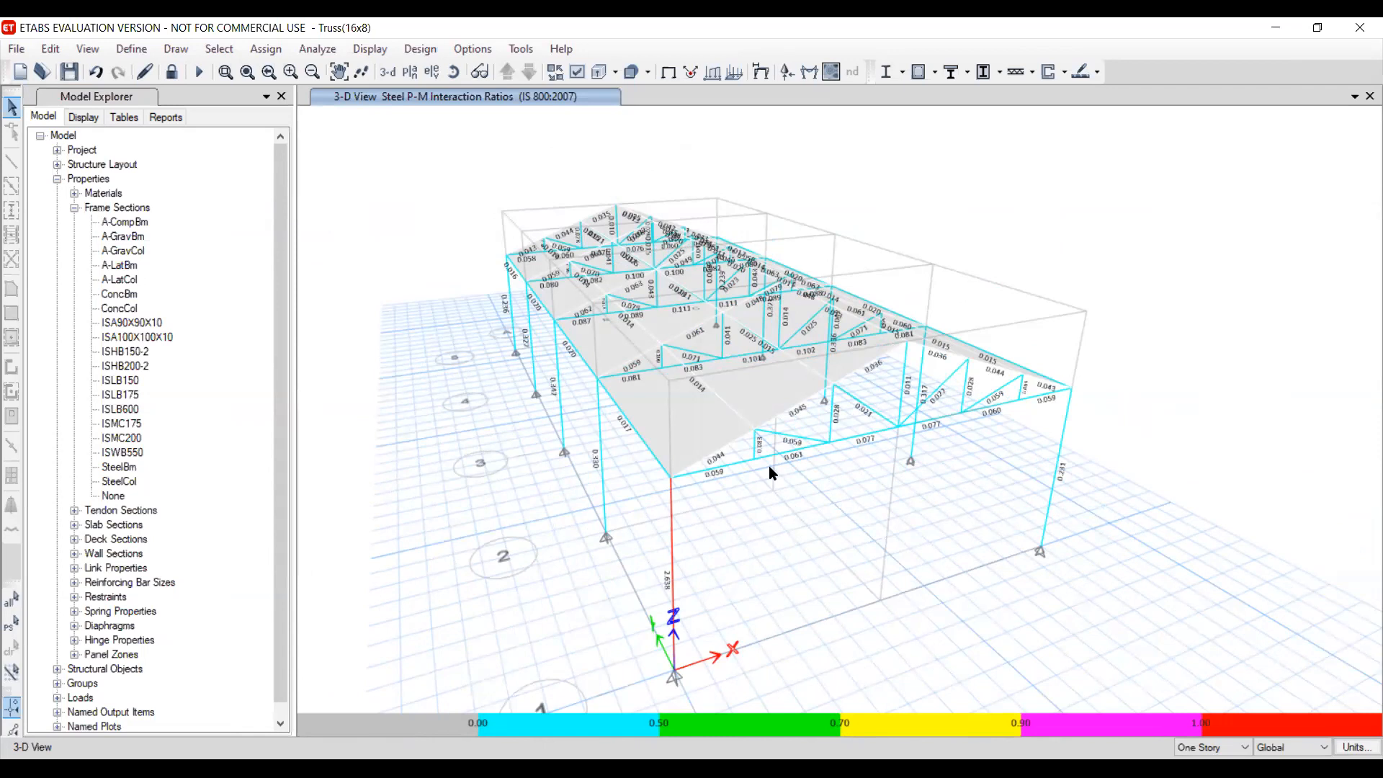
pyautogui.moveTo(624, 471); pyautogui.dragTo(937, 529, button='middle')
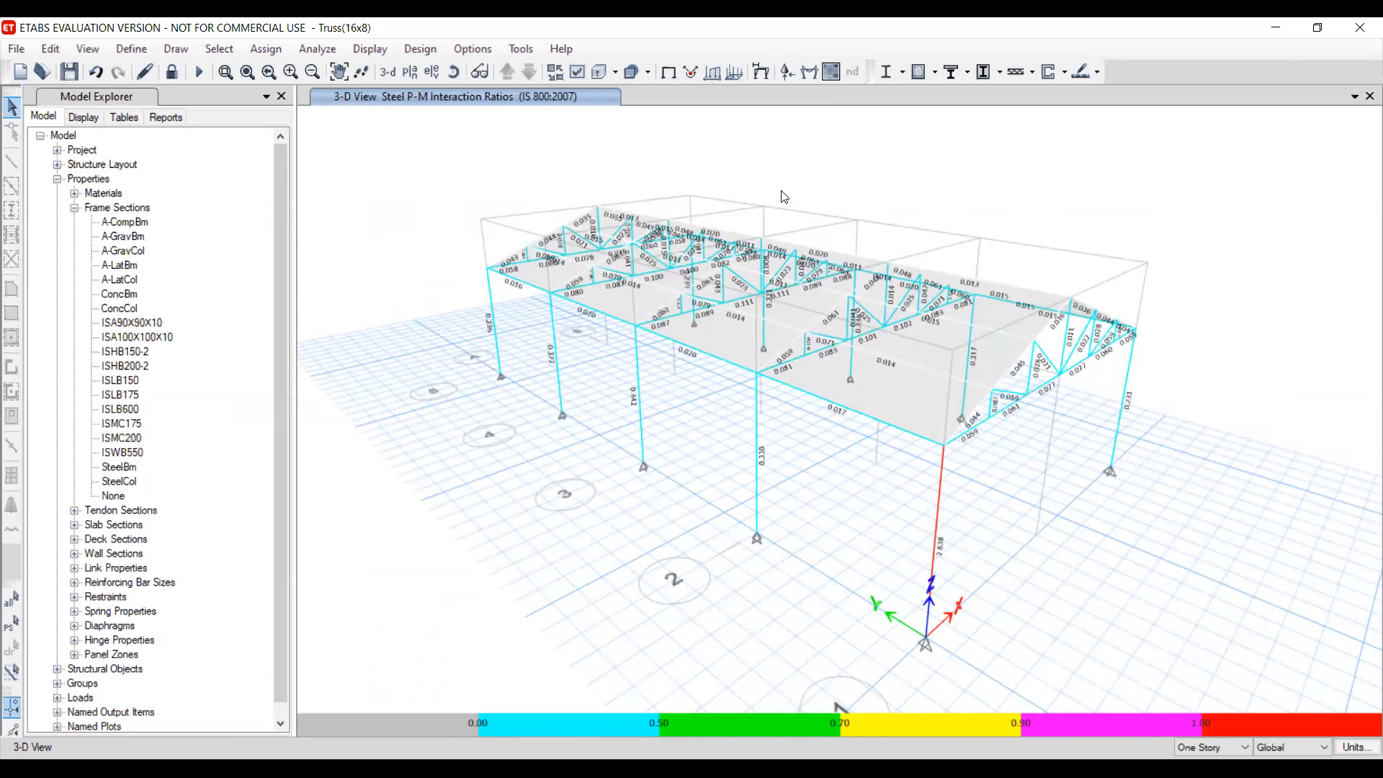
pyautogui.keyDown('shift'); pyautogui.moveTo(1000, 342); pyautogui.dragTo(909, 230, button='middle'); pyautogui.keyUp('shift')
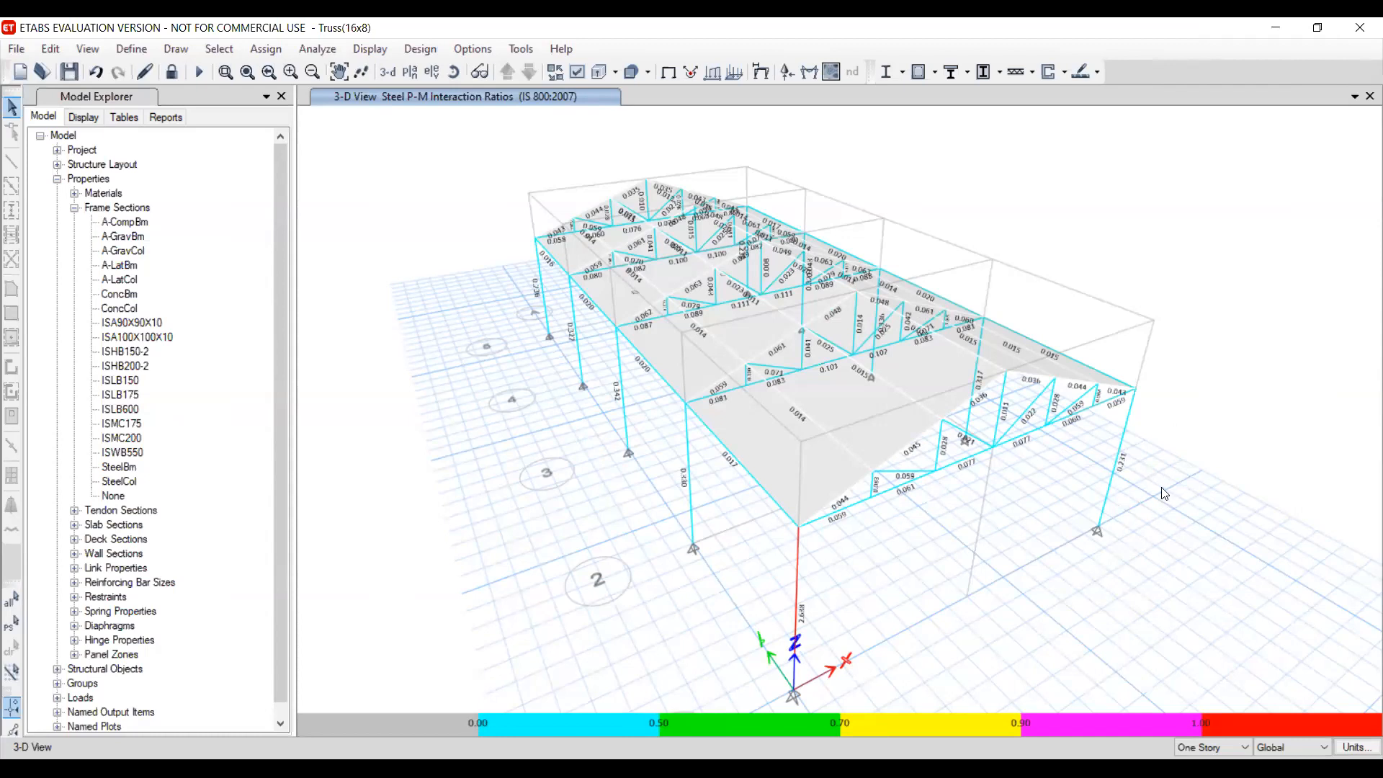
pyautogui.moveTo(1150, 481); pyautogui.dragTo(1020, 384, button='middle')
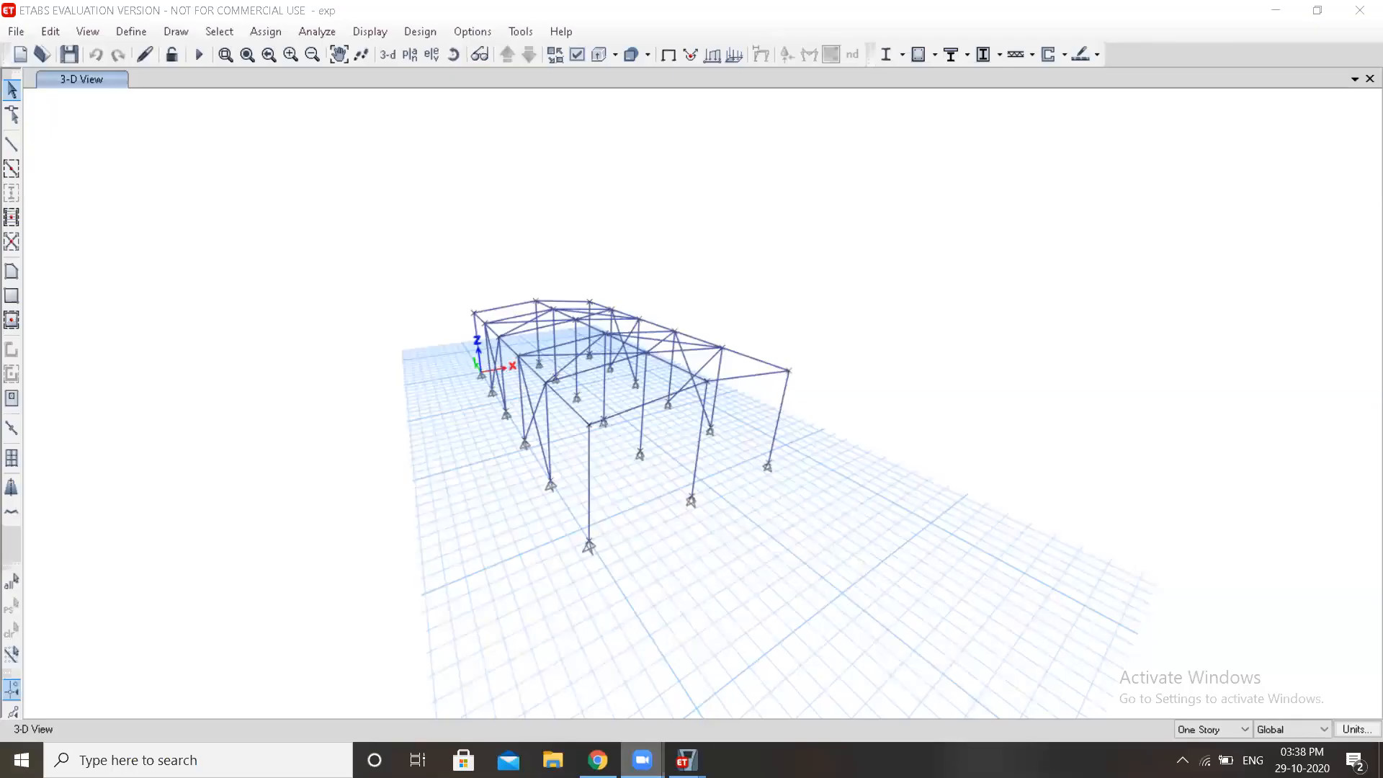
# Switch to the exp shed model and review its defined load cases without changing them
pyautogui.moveTo(687, 758)
pyautogui.click(769, 685)
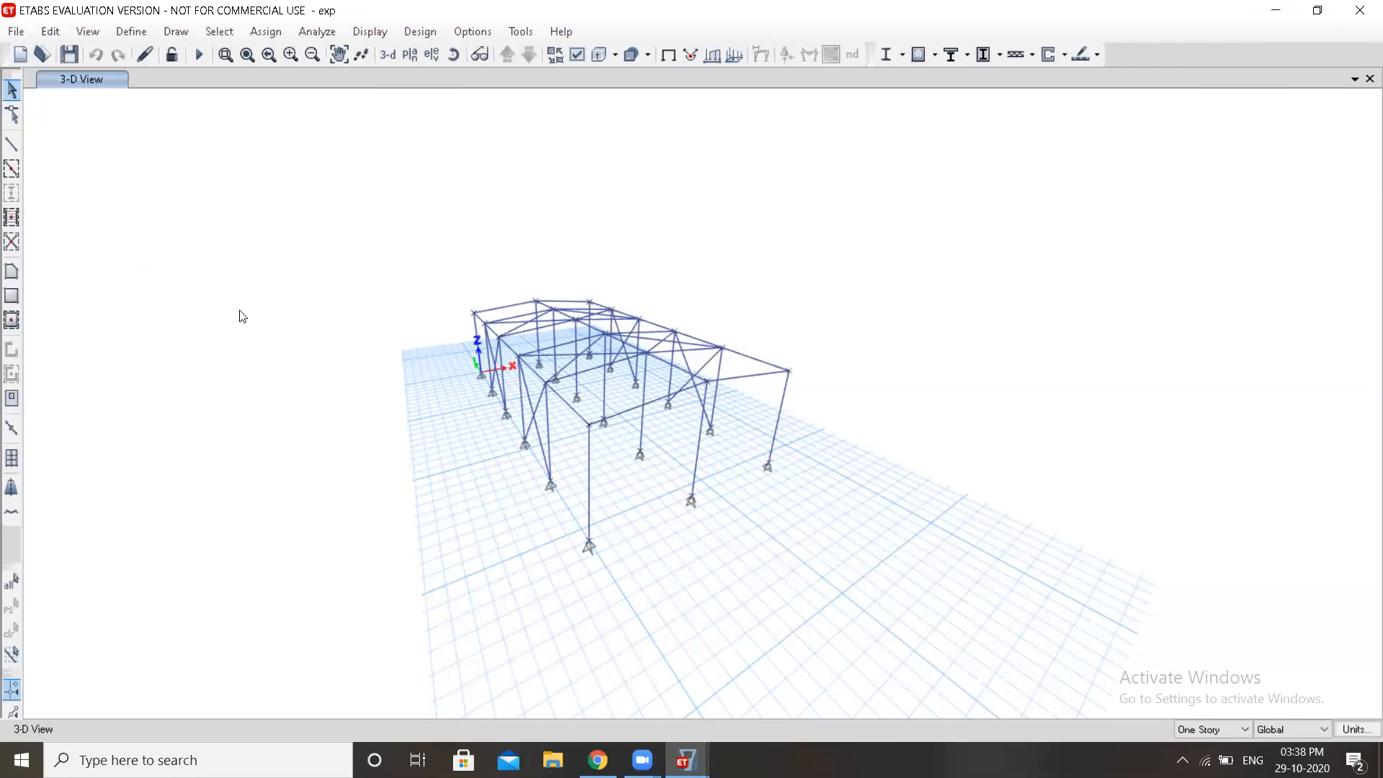
pyautogui.keyDown('shift'); pyautogui.moveTo(403, 344); pyautogui.dragTo(315, 290, button='middle'); pyautogui.keyUp('shift')
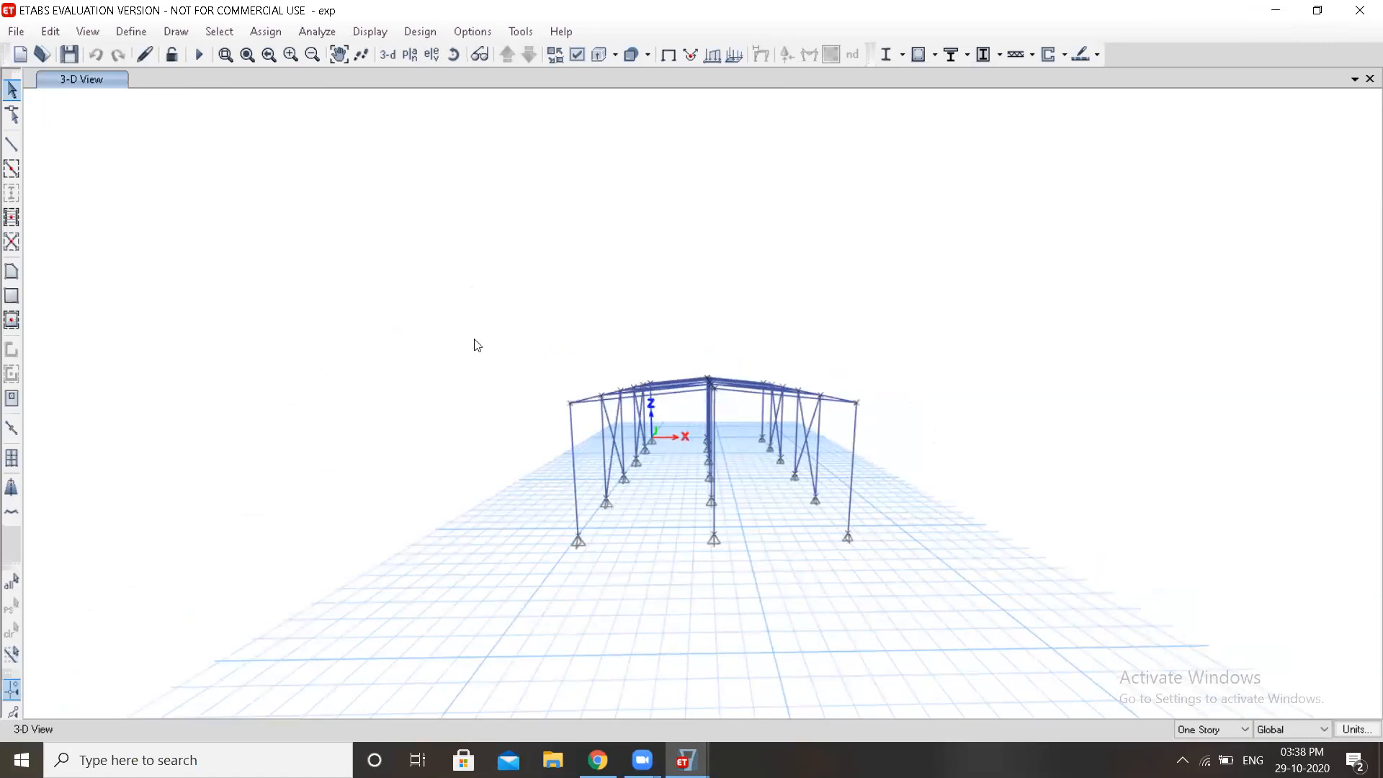
pyautogui.keyDown('shift'); pyautogui.moveTo(484, 335); pyautogui.dragTo(612, 343, button='middle'); pyautogui.keyUp('shift')
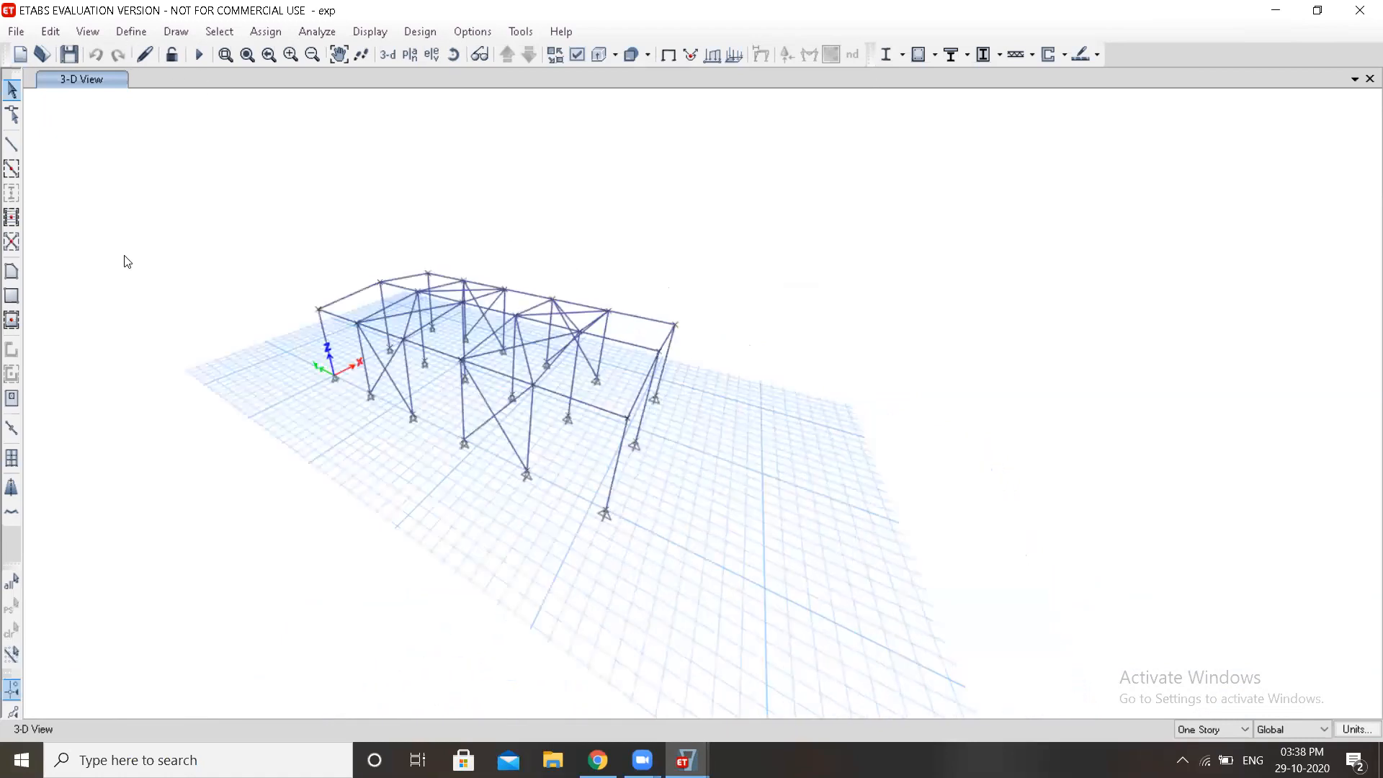
pyautogui.click(131, 31)
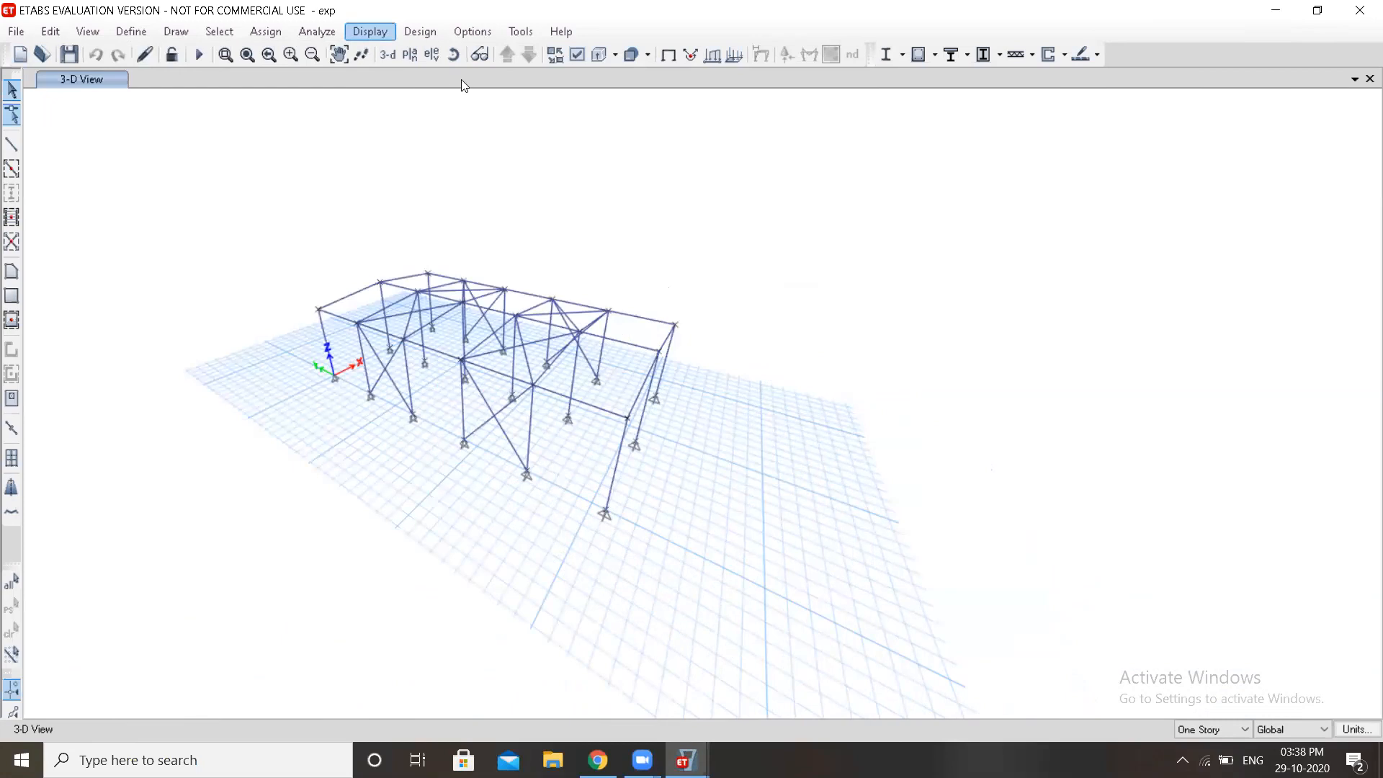
pyautogui.click(162, 146)
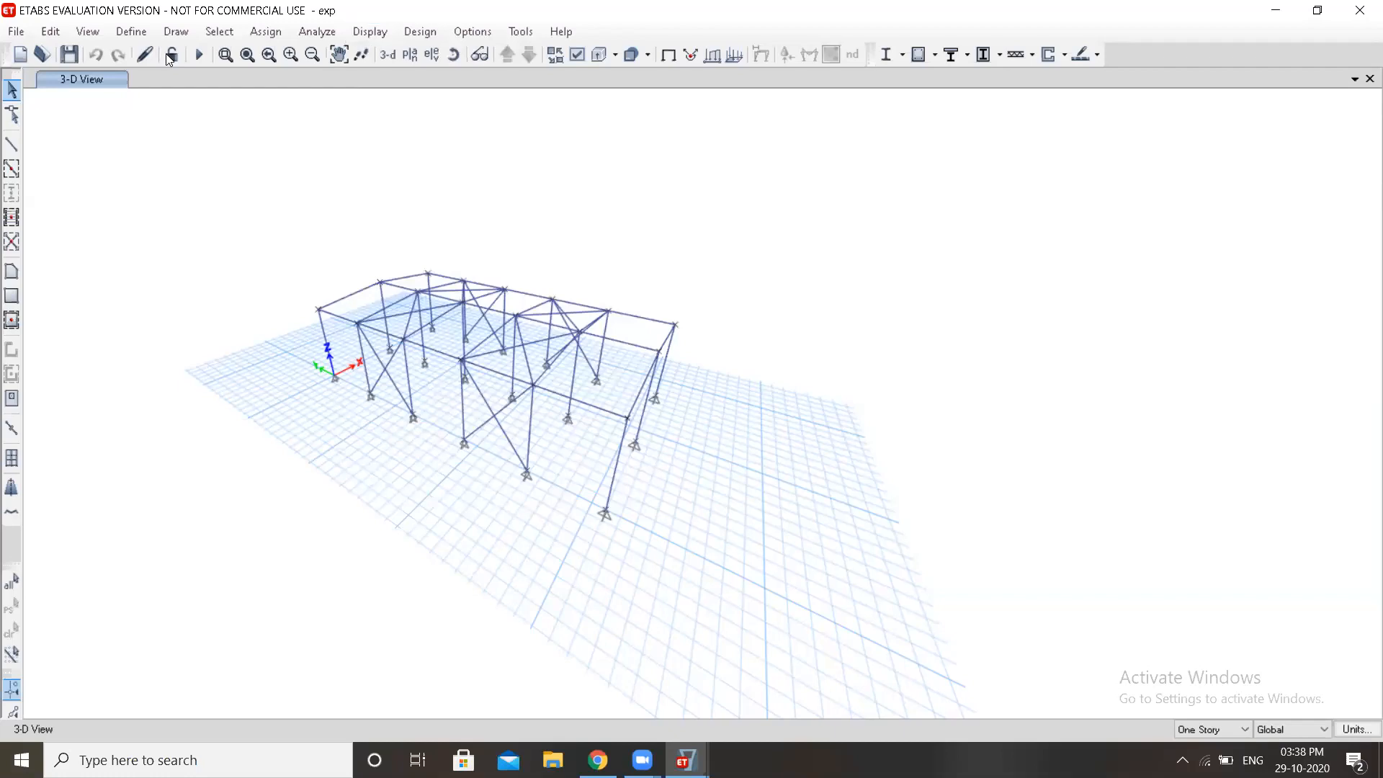
pyautogui.click(131, 31)
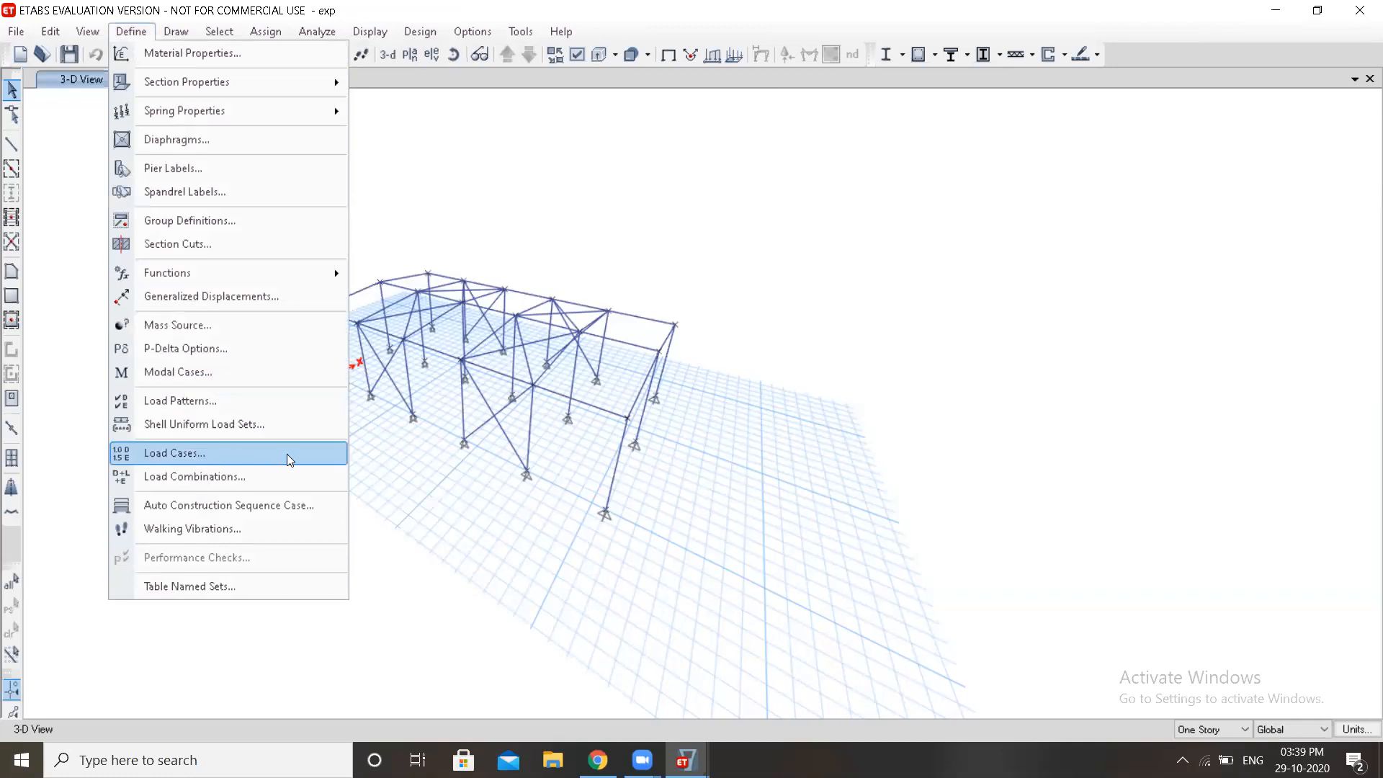
pyautogui.click(216, 454)
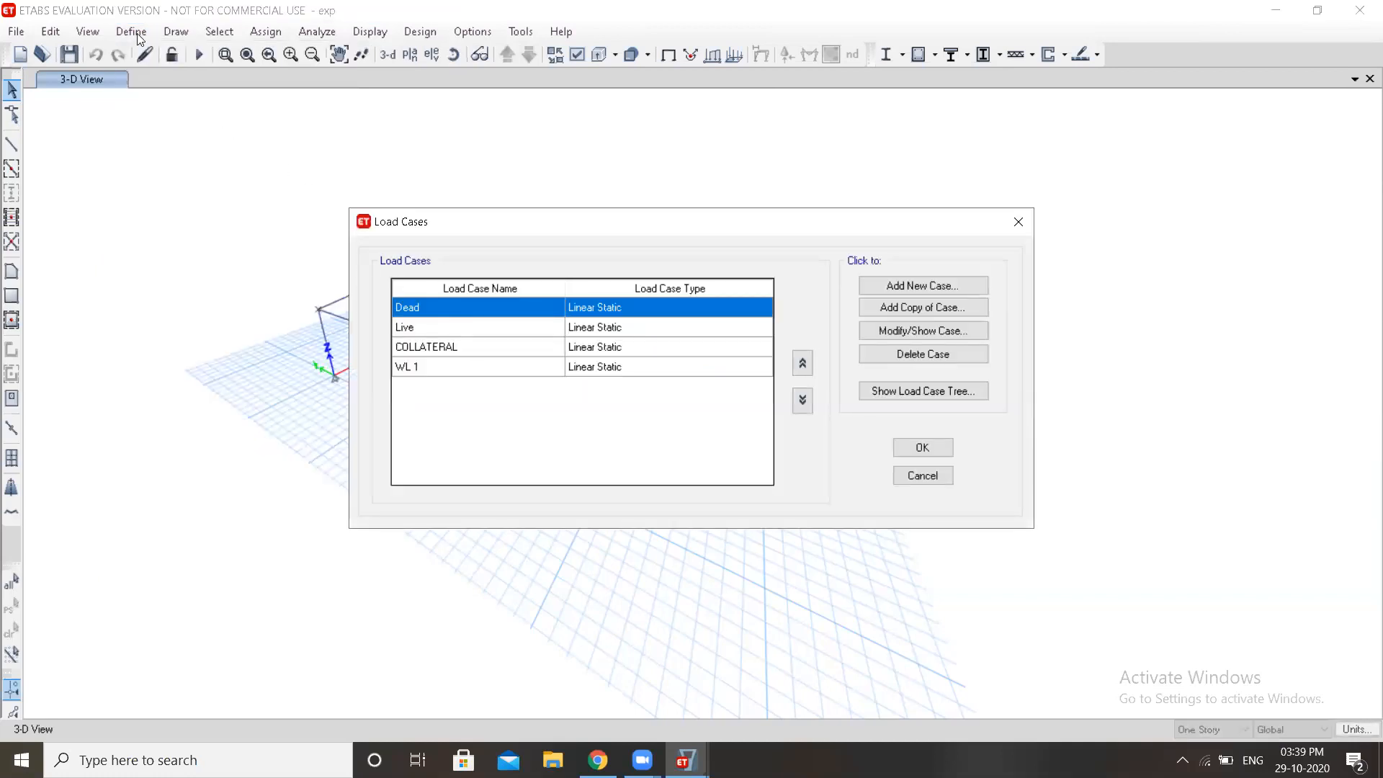
pyautogui.click(934, 451)
pyautogui.click(944, 481)
# Review the load pattern definitions of the exp model, including the wind and seismic patterns, and discard any changes
pyautogui.click(132, 31)
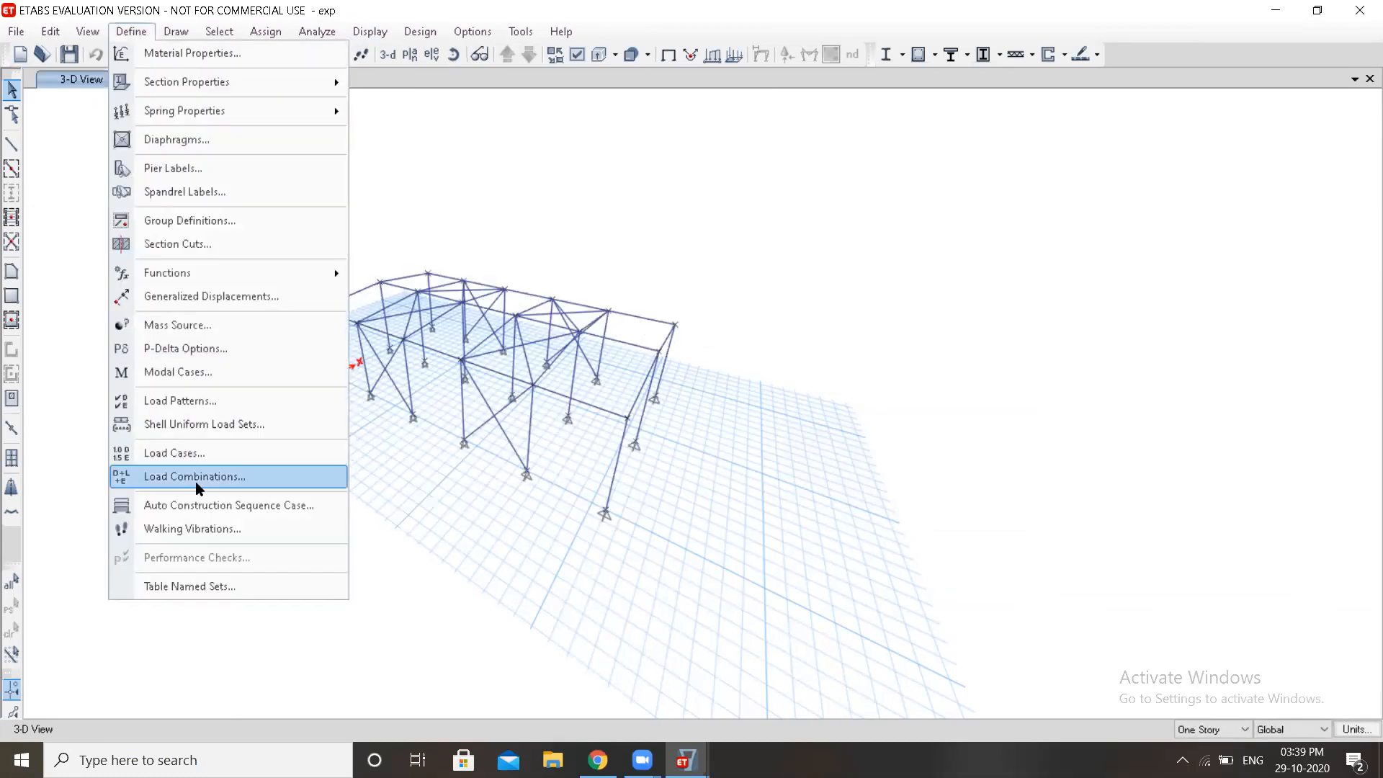
pyautogui.click(669, 431)
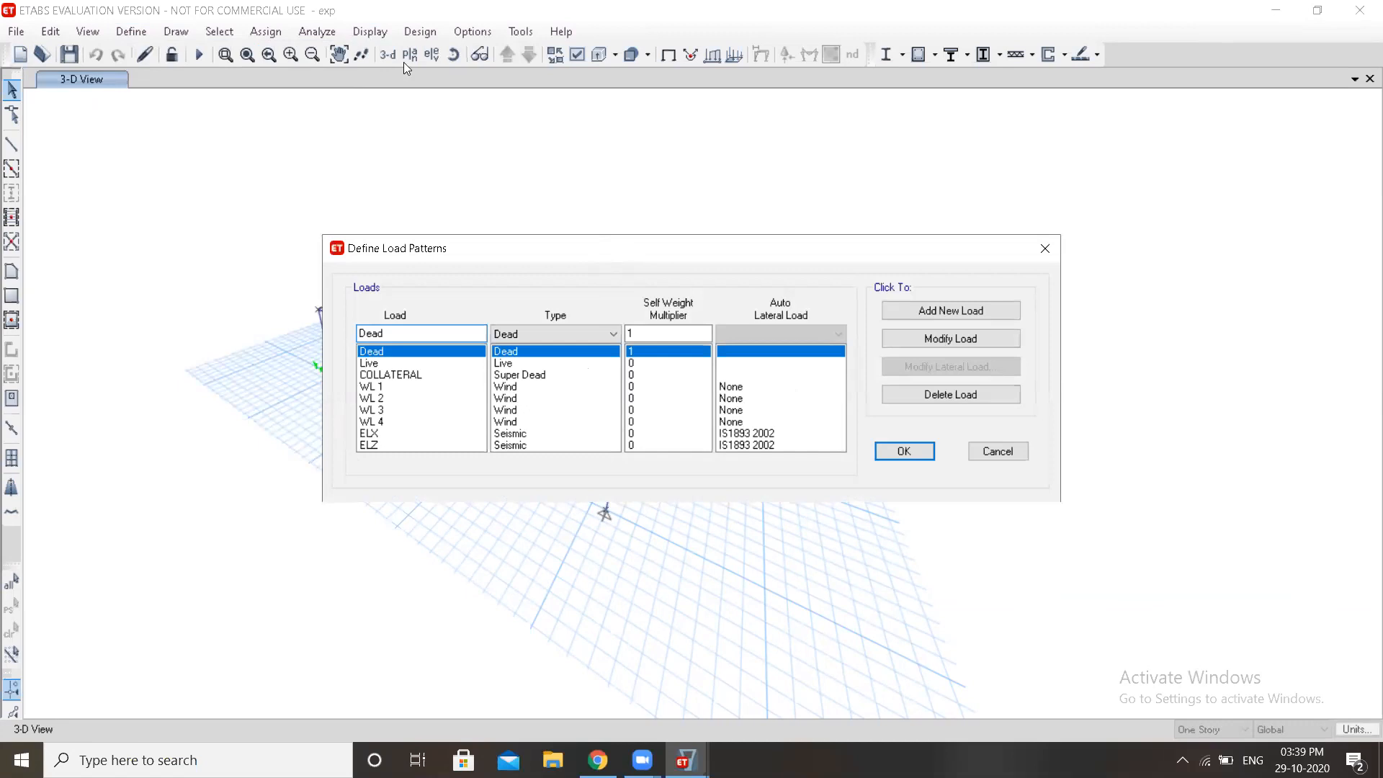
pyautogui.moveTo(577, 249); pyautogui.dragTo(520, 126)
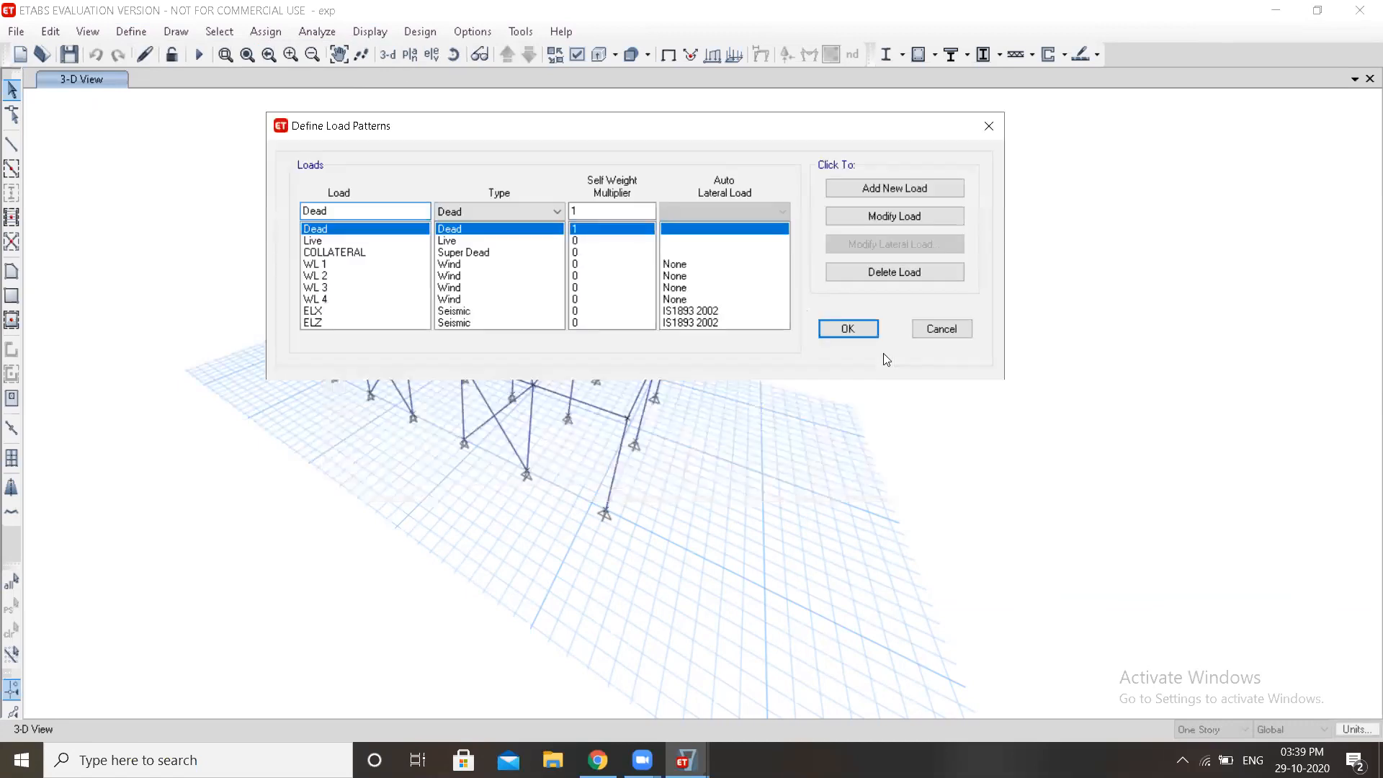
pyautogui.click(937, 328)
pyautogui.click(380, 31)
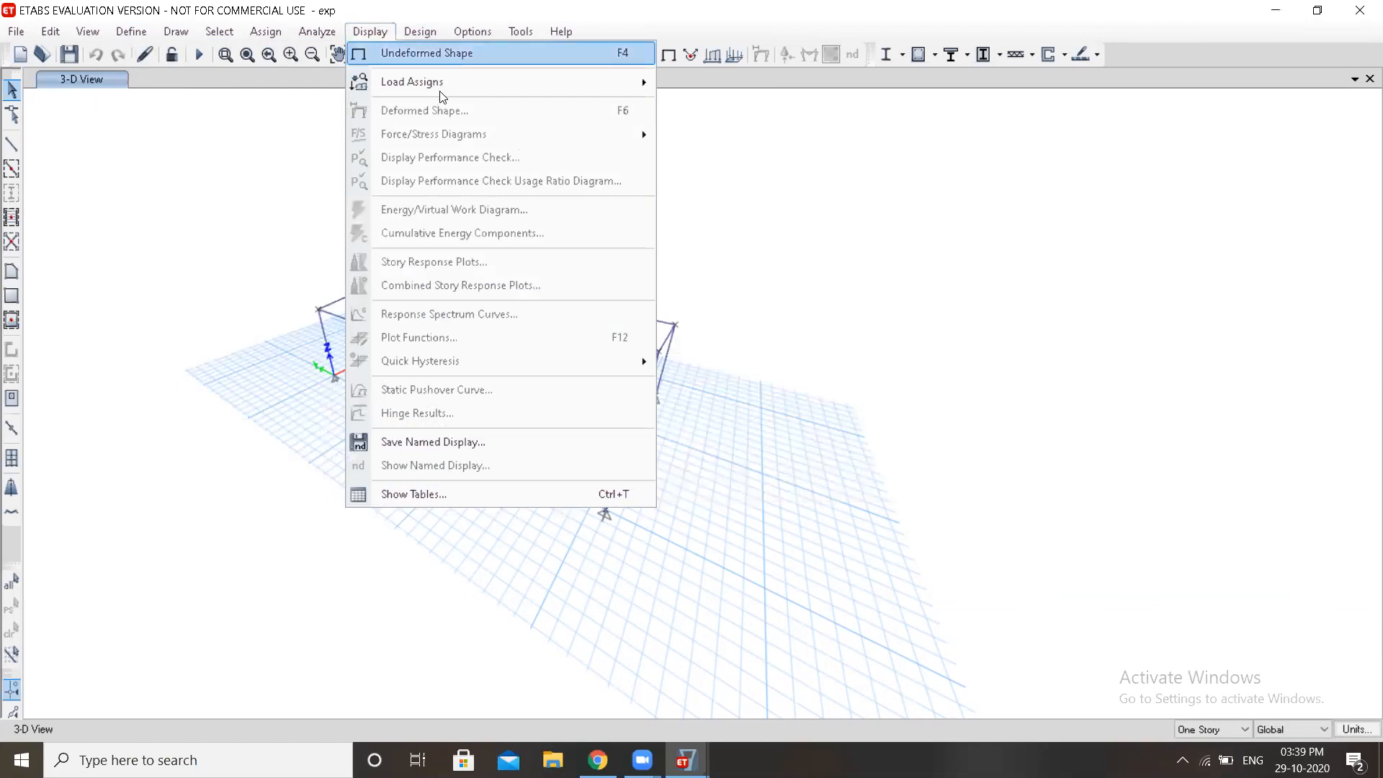
pyautogui.moveTo(443, 96)
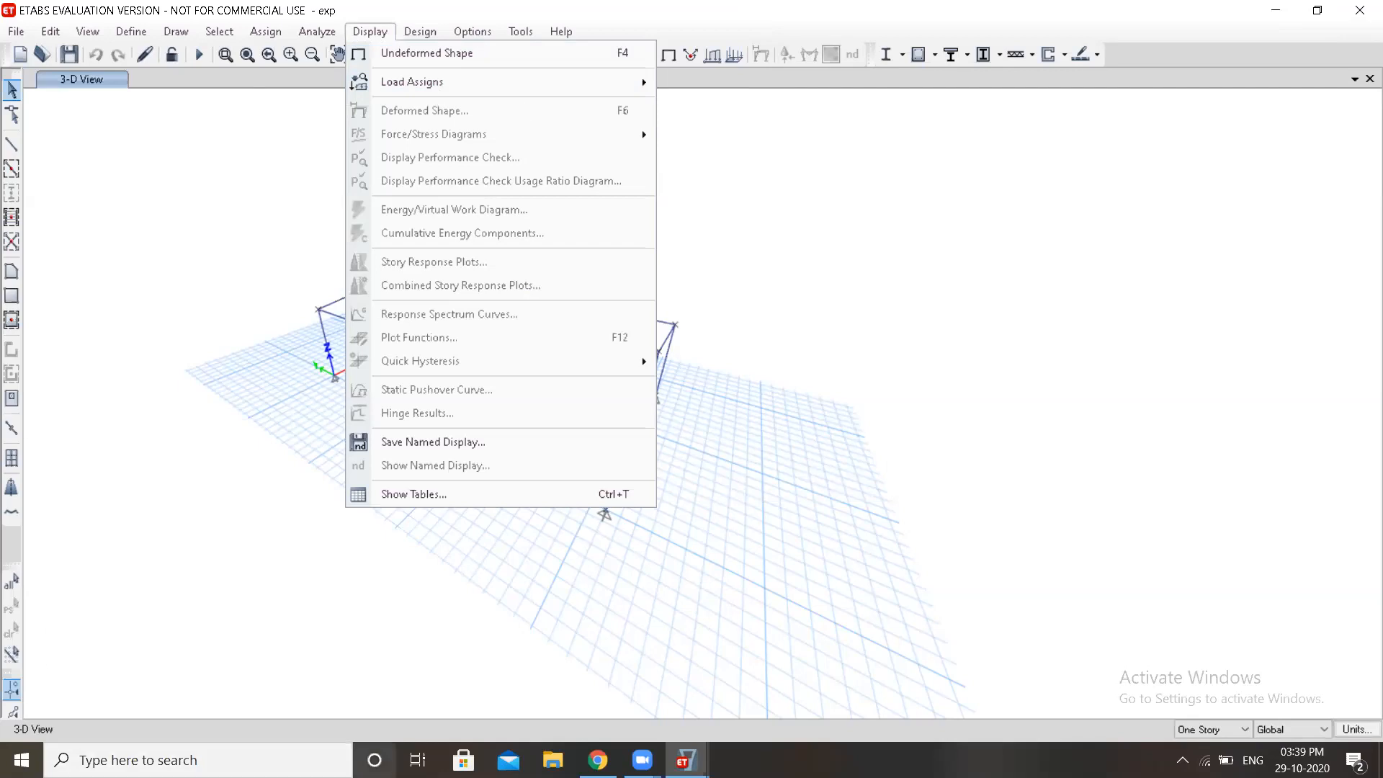
pyautogui.moveTo(642, 760)
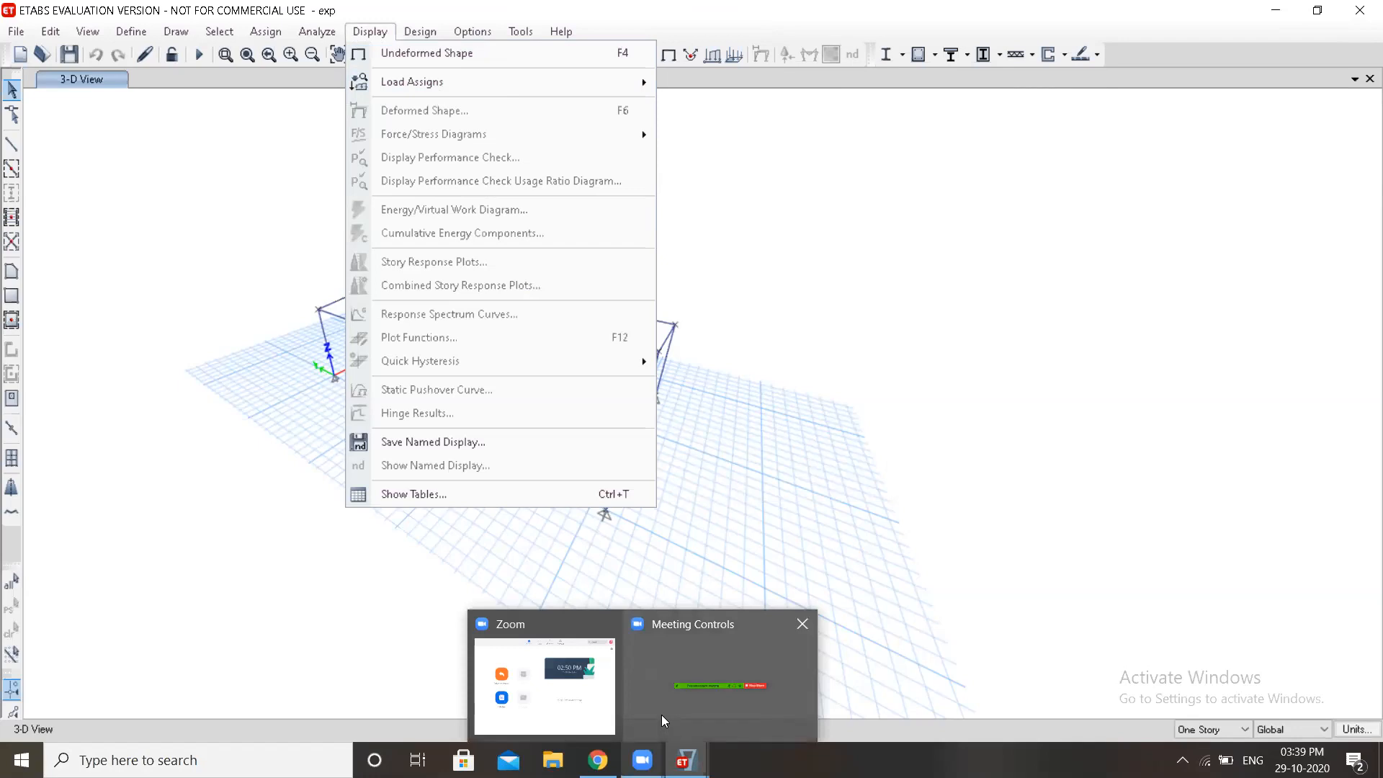
pyautogui.click(648, 756)
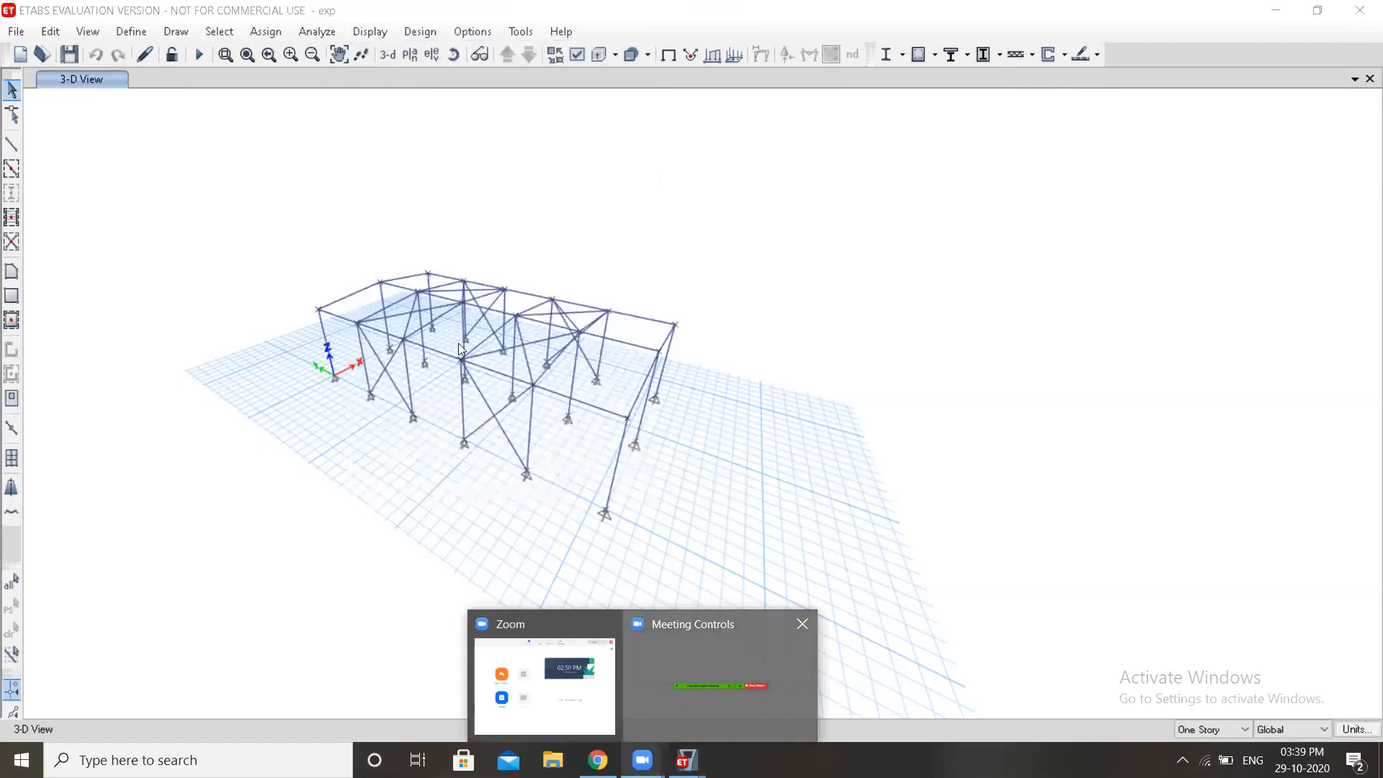
pyautogui.click(384, 31)
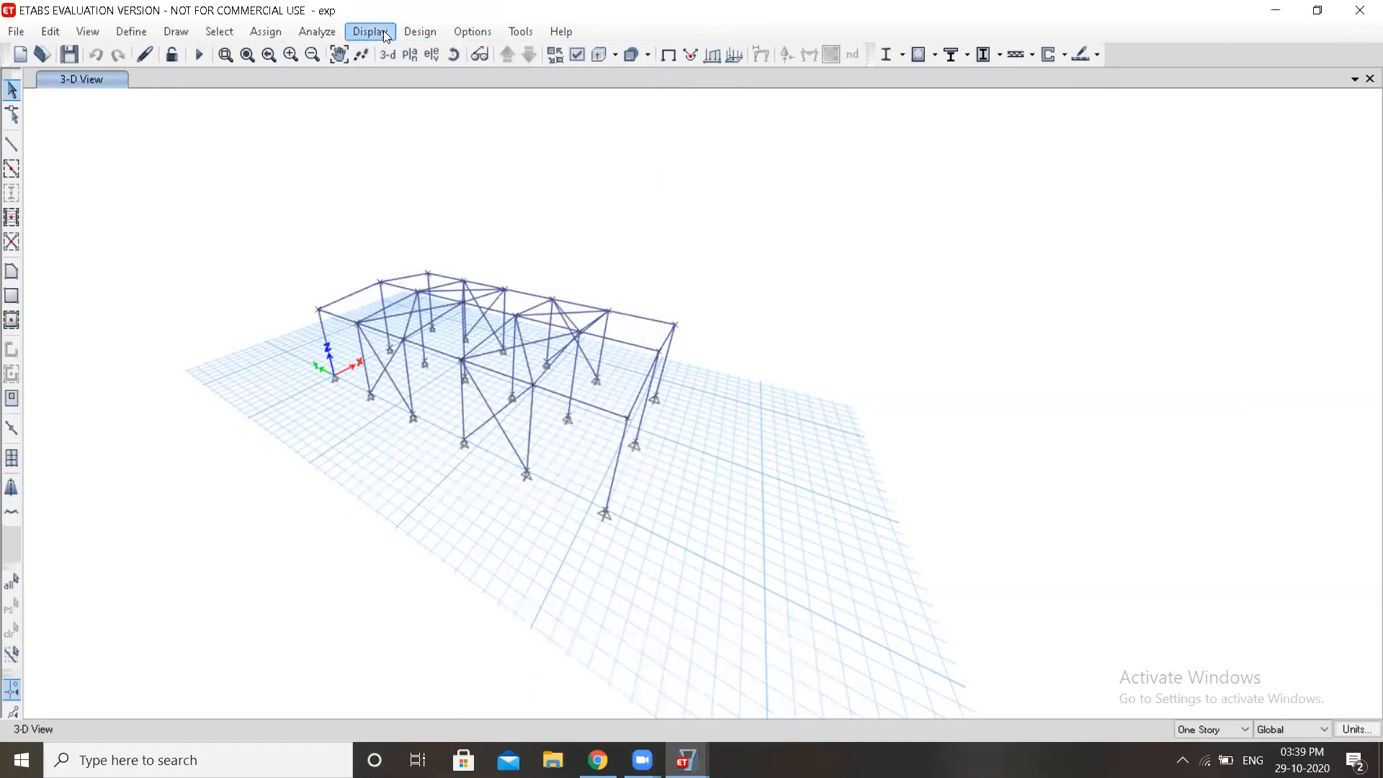
pyautogui.click(385, 33)
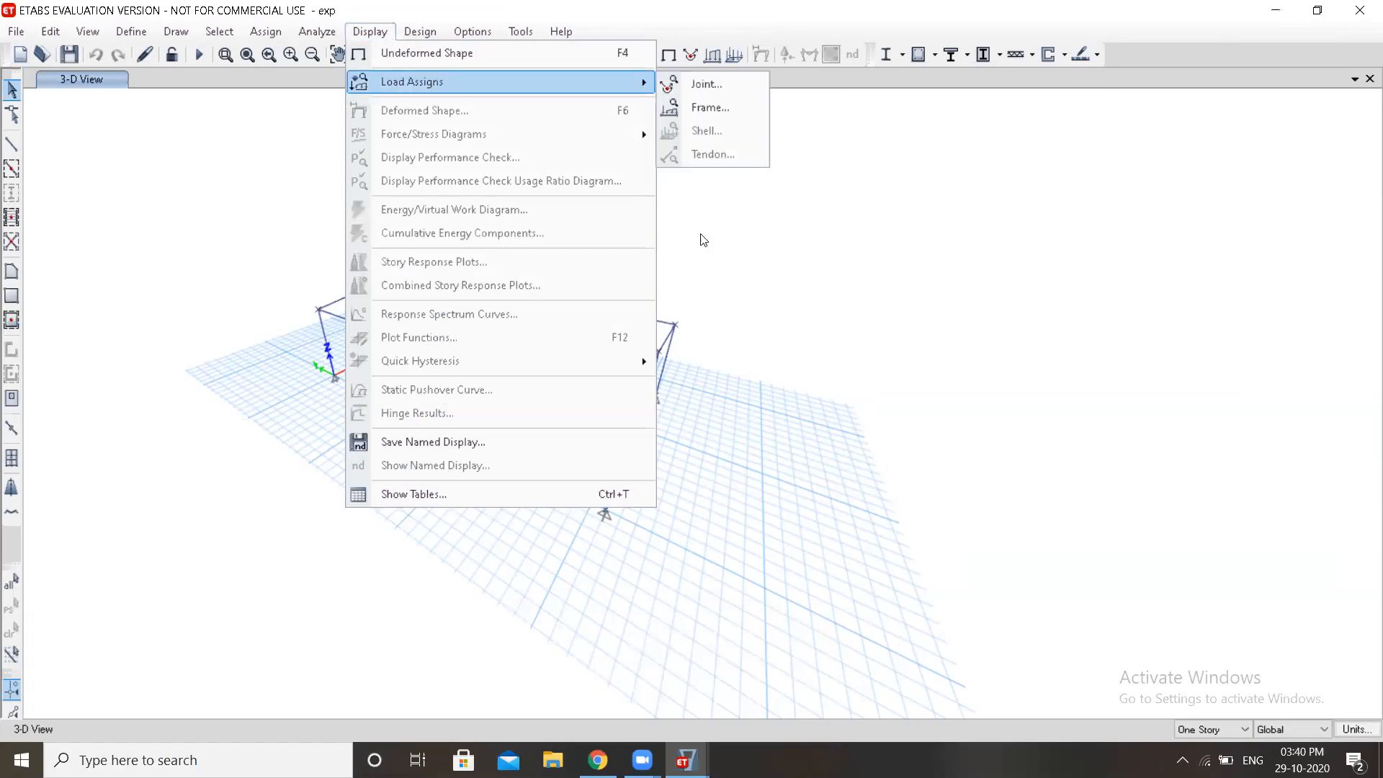
pyautogui.click(642, 759)
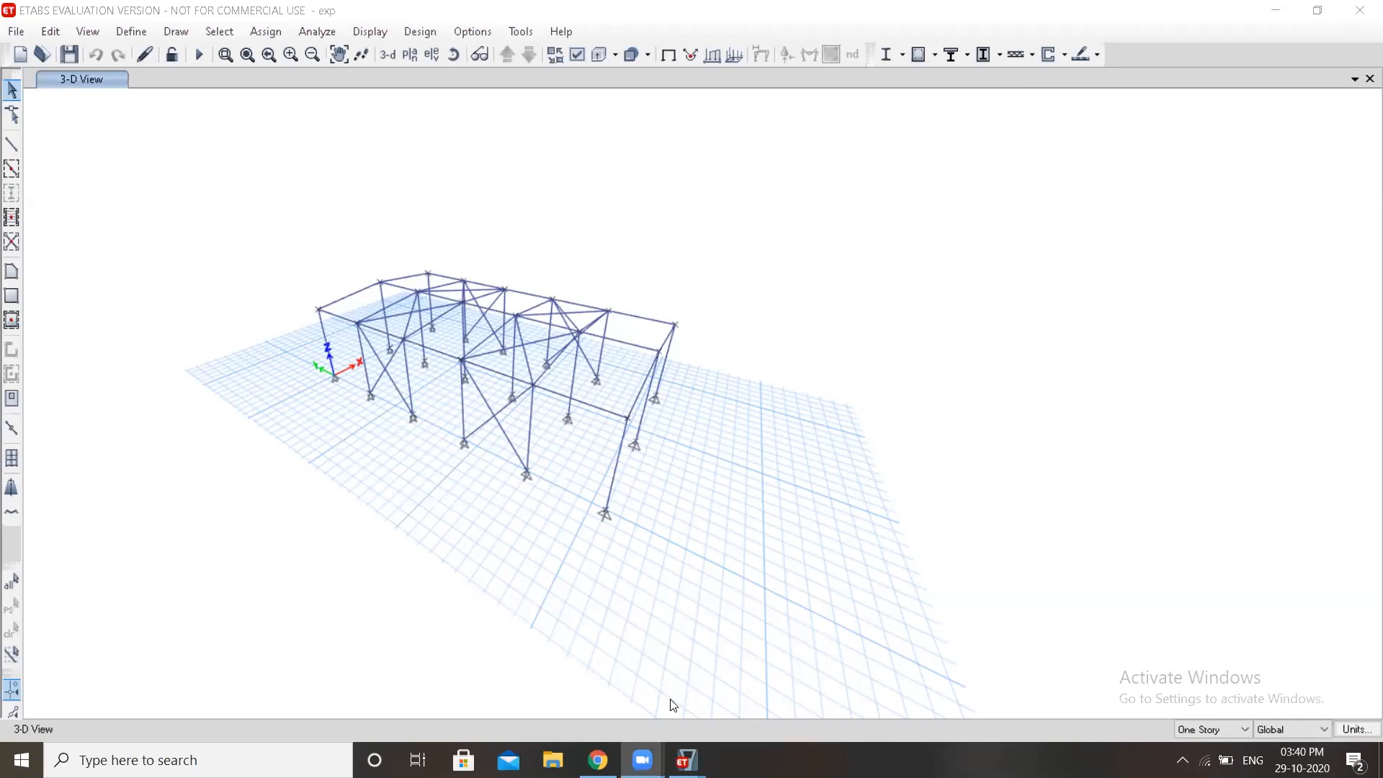
# Bring up the frame load assignment display and choose the Live load pattern
pyautogui.click(371, 33)
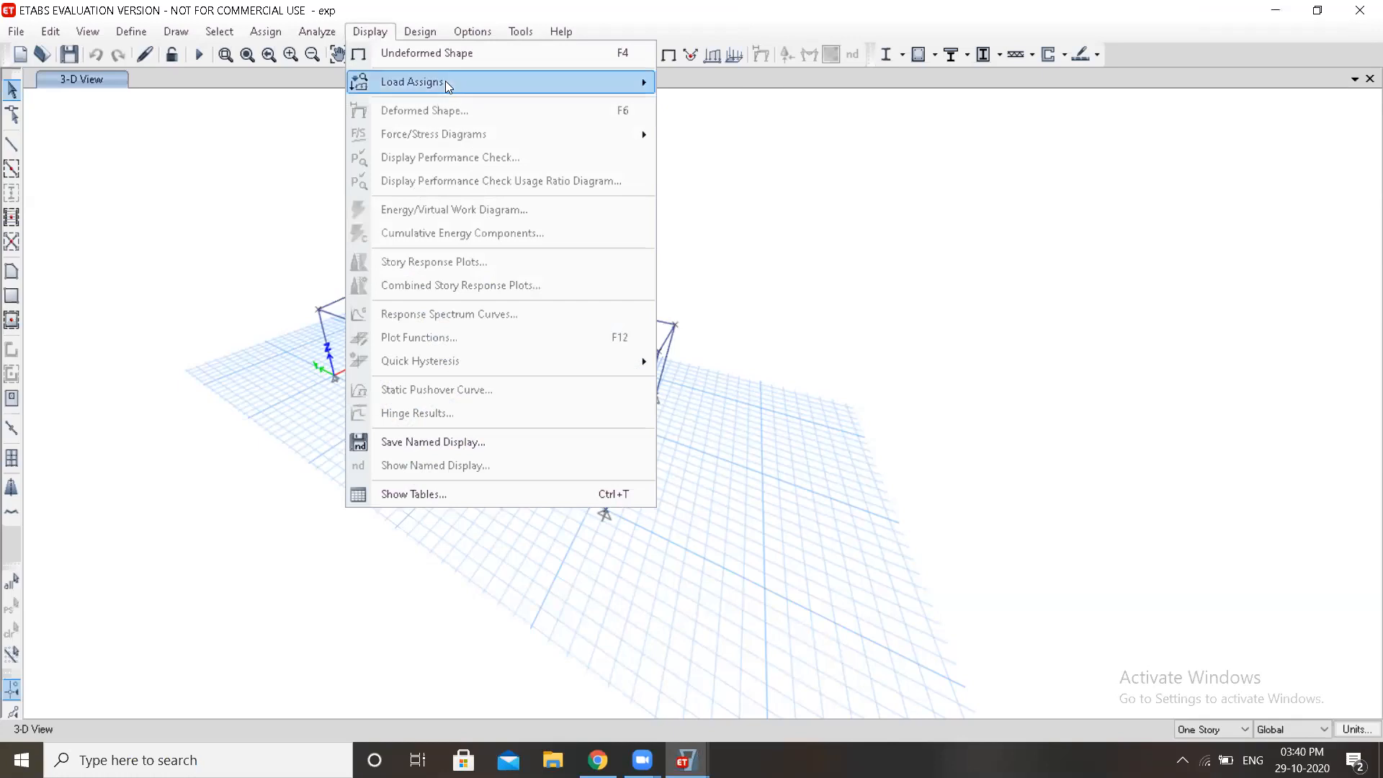
pyautogui.moveTo(456, 86)
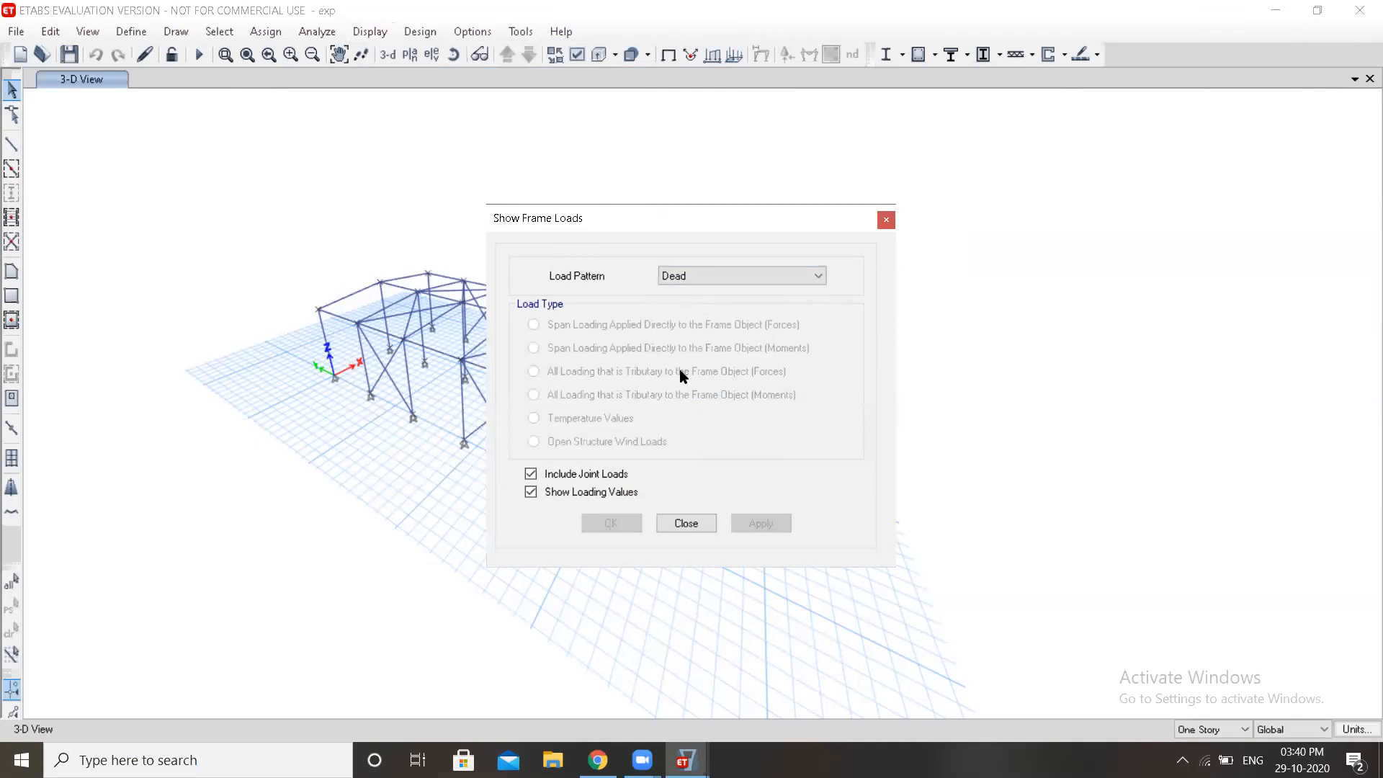
pyautogui.click(728, 277)
pyautogui.click(713, 304)
pyautogui.click(141, 33)
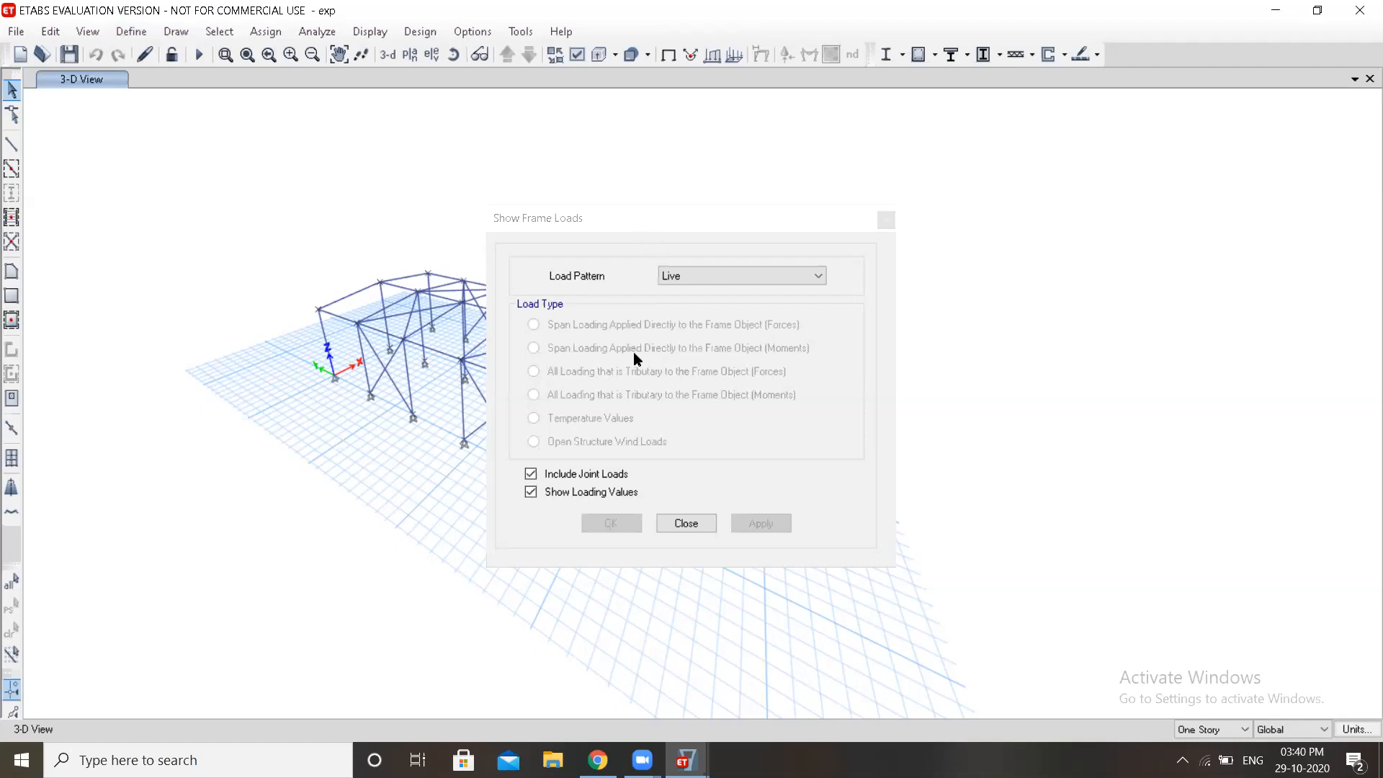
# Go through the COLLATERAL and WL 1 load patterns in the frame load display and close it without applying anything
pyautogui.click(643, 377)
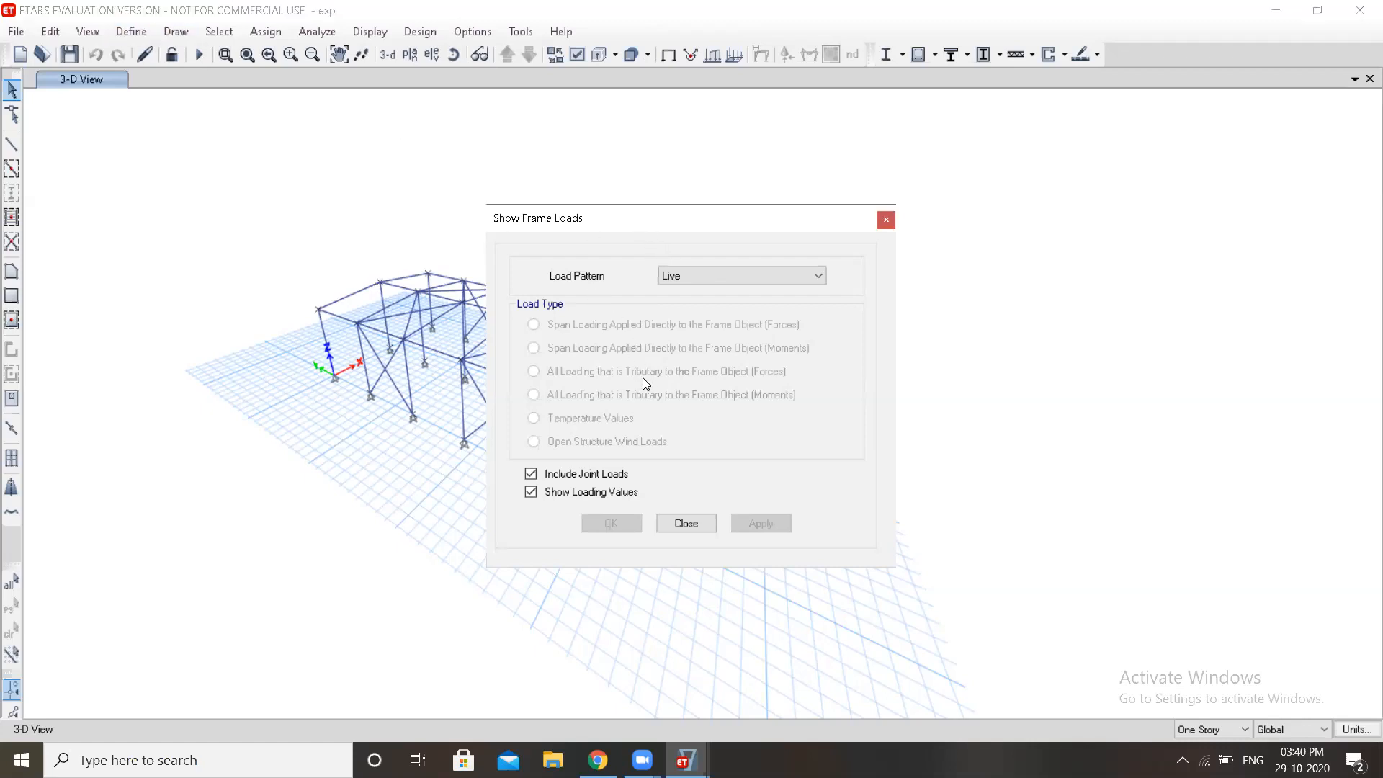
pyautogui.click(758, 273)
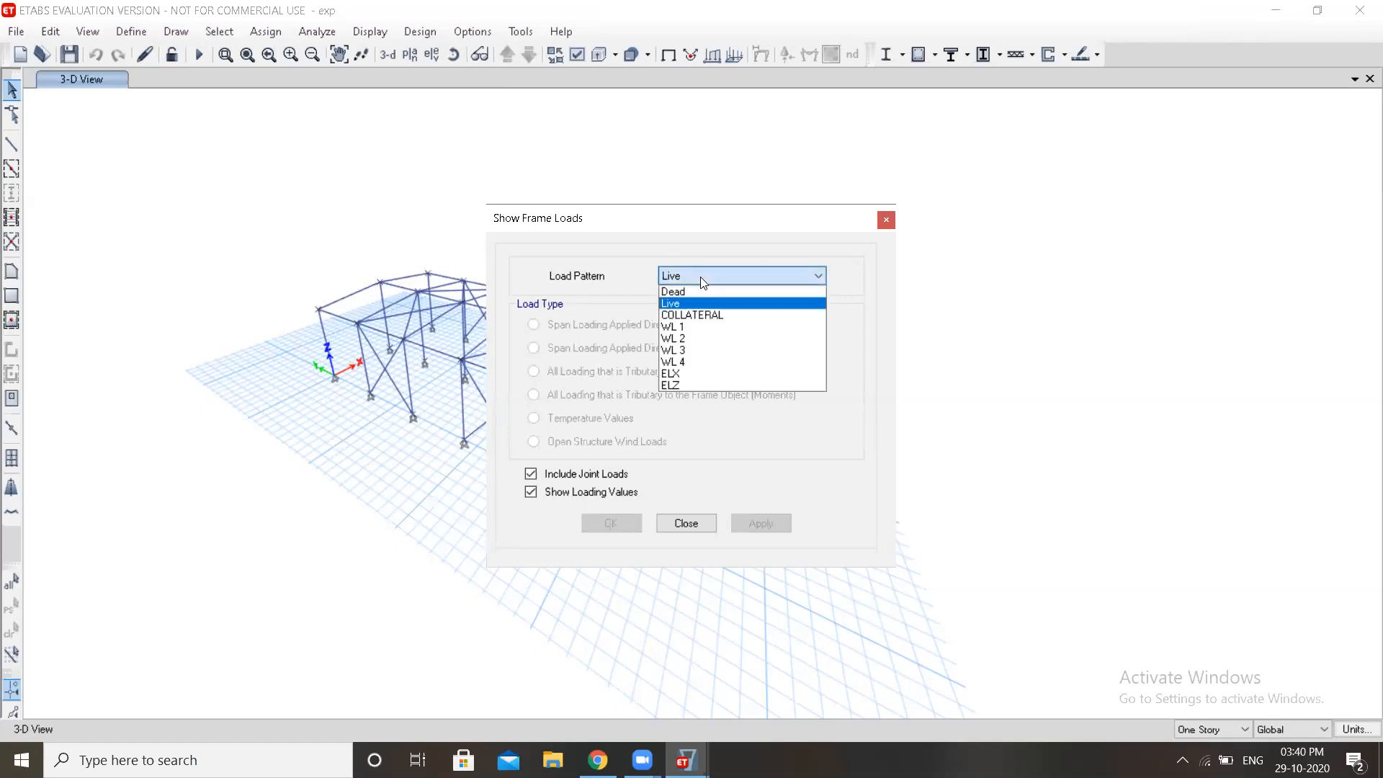
pyautogui.click(699, 316)
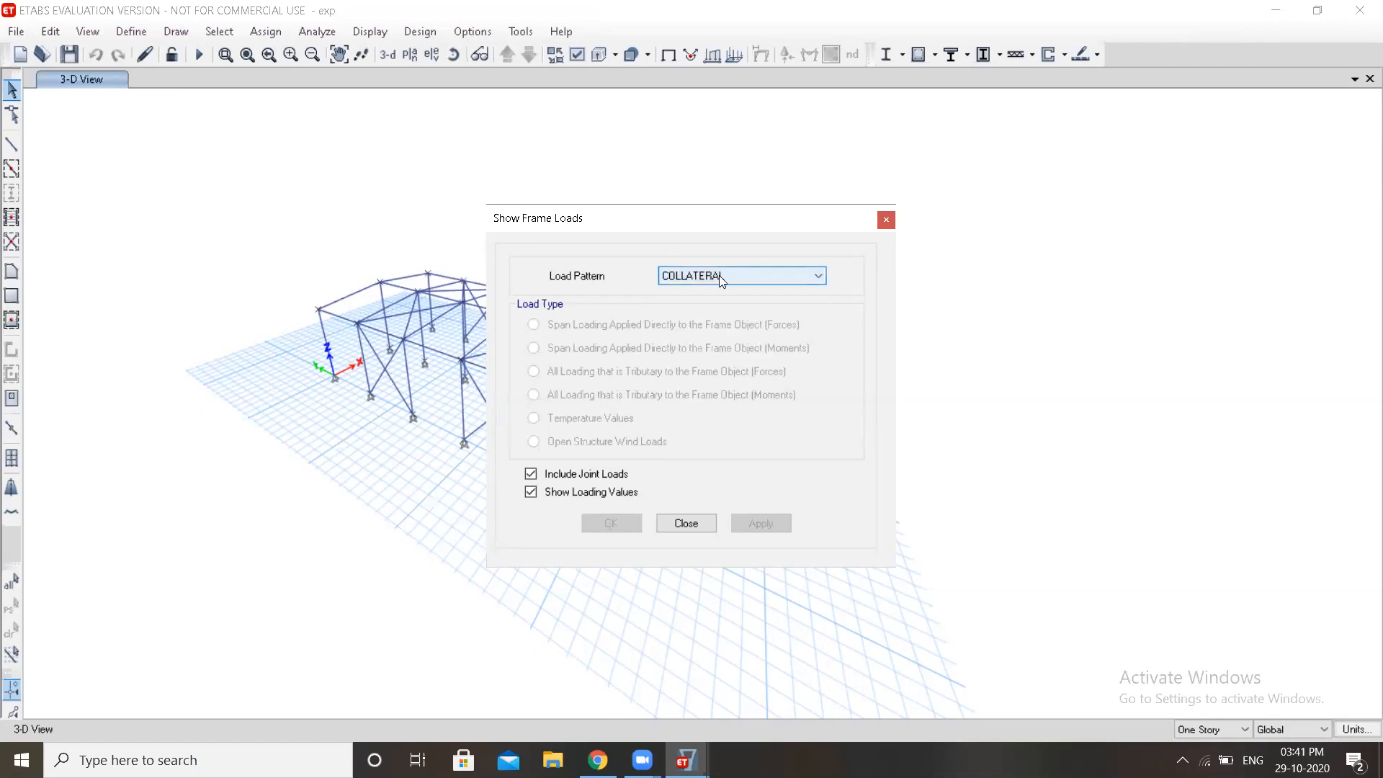
pyautogui.click(761, 273)
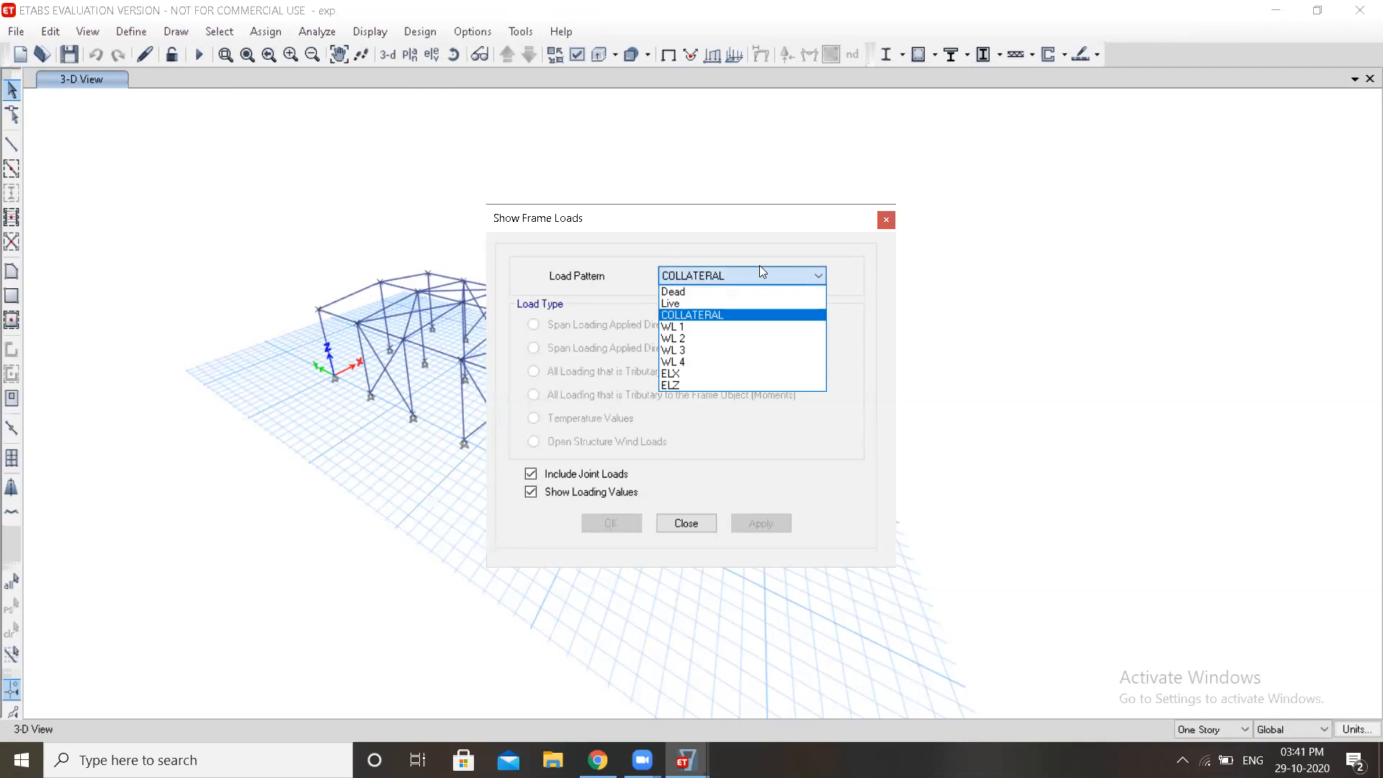
pyautogui.click(792, 328)
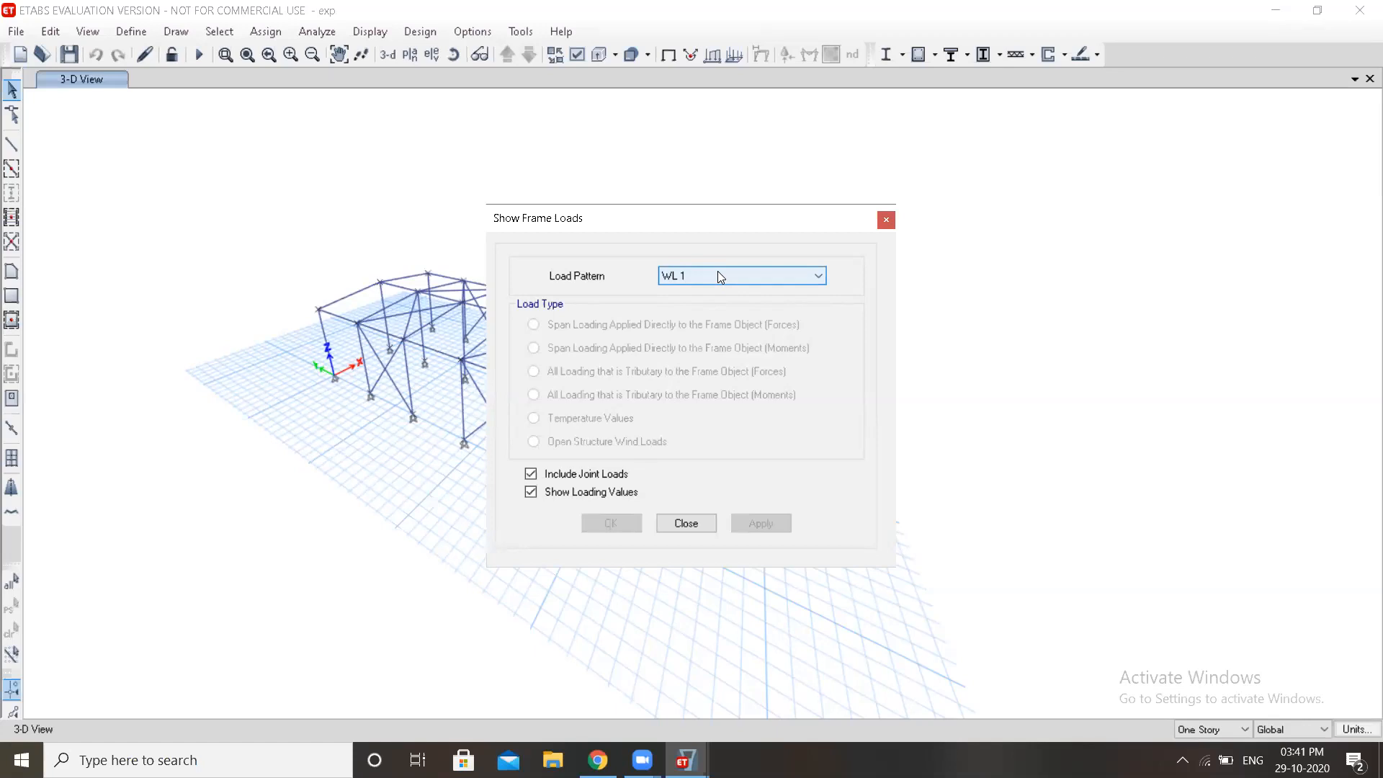
pyautogui.click(695, 522)
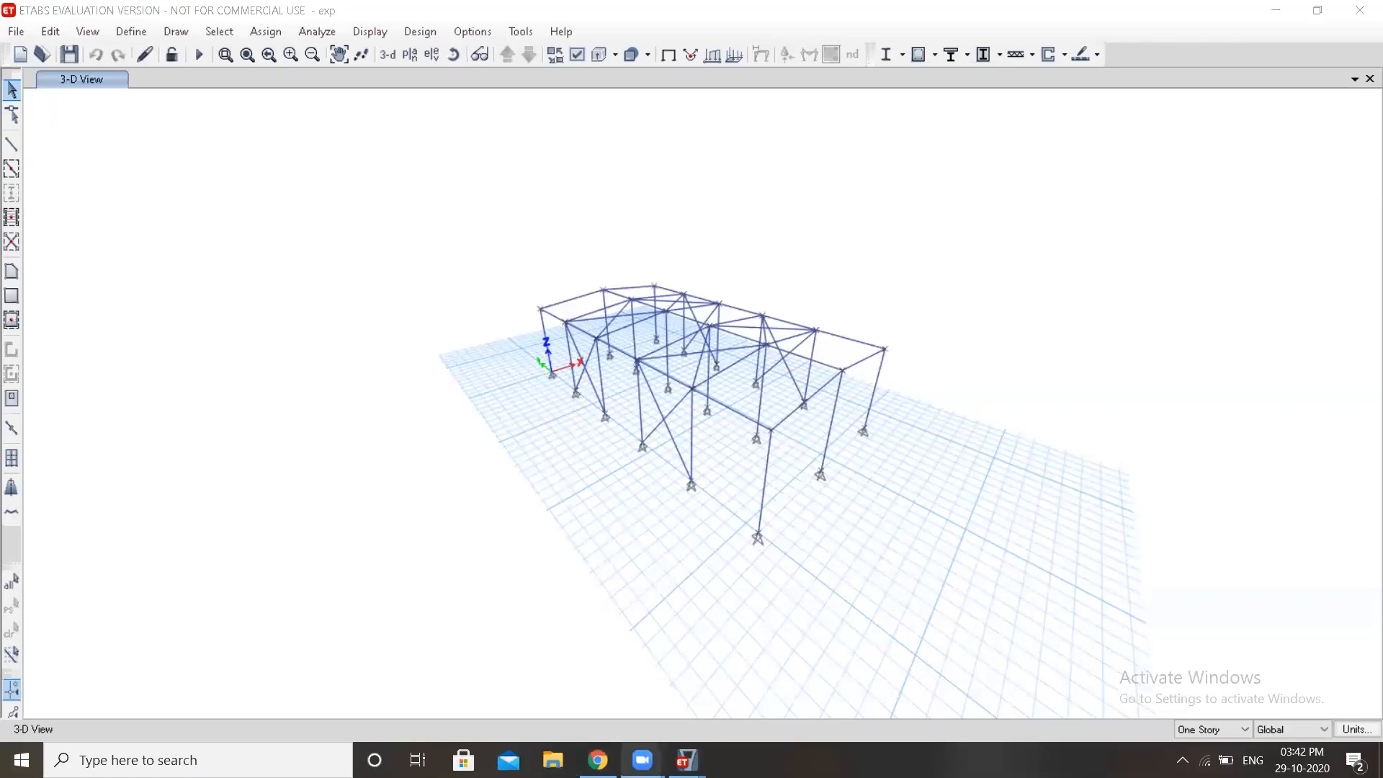
# Switch to the Chrome browser and open the G-Learn learning management system through the My-GITAM portals in a new tab
pyautogui.moveTo(642, 760)
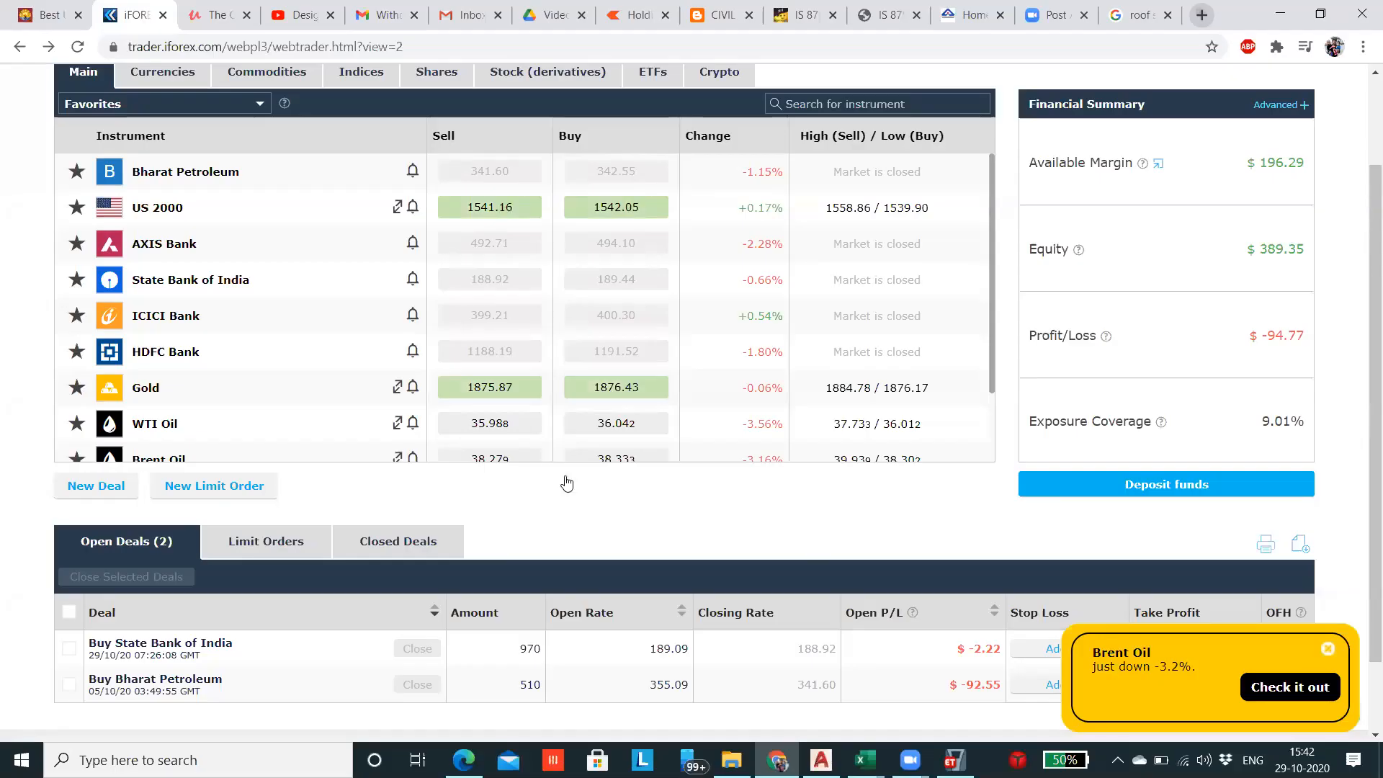
pyautogui.hotkey('ctrl', 't')
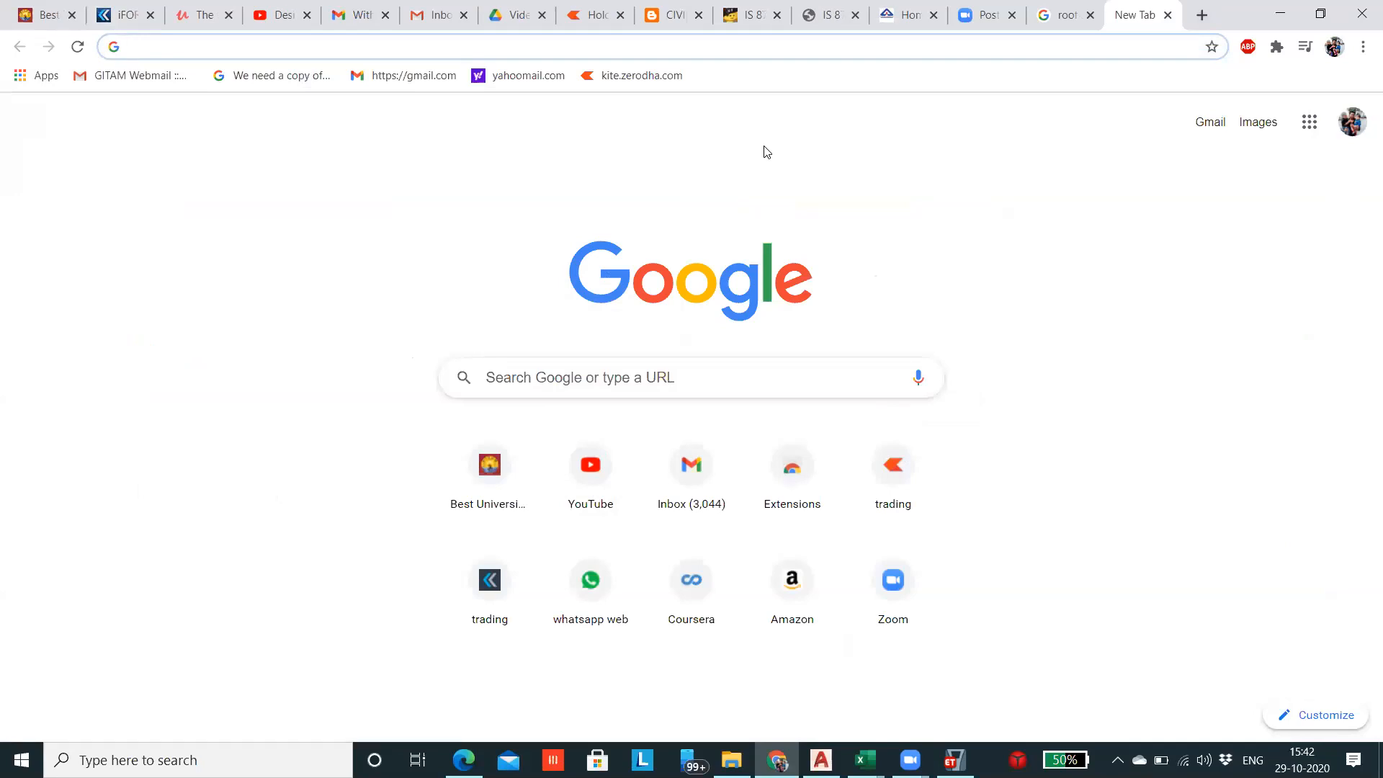
pyautogui.click(495, 476)
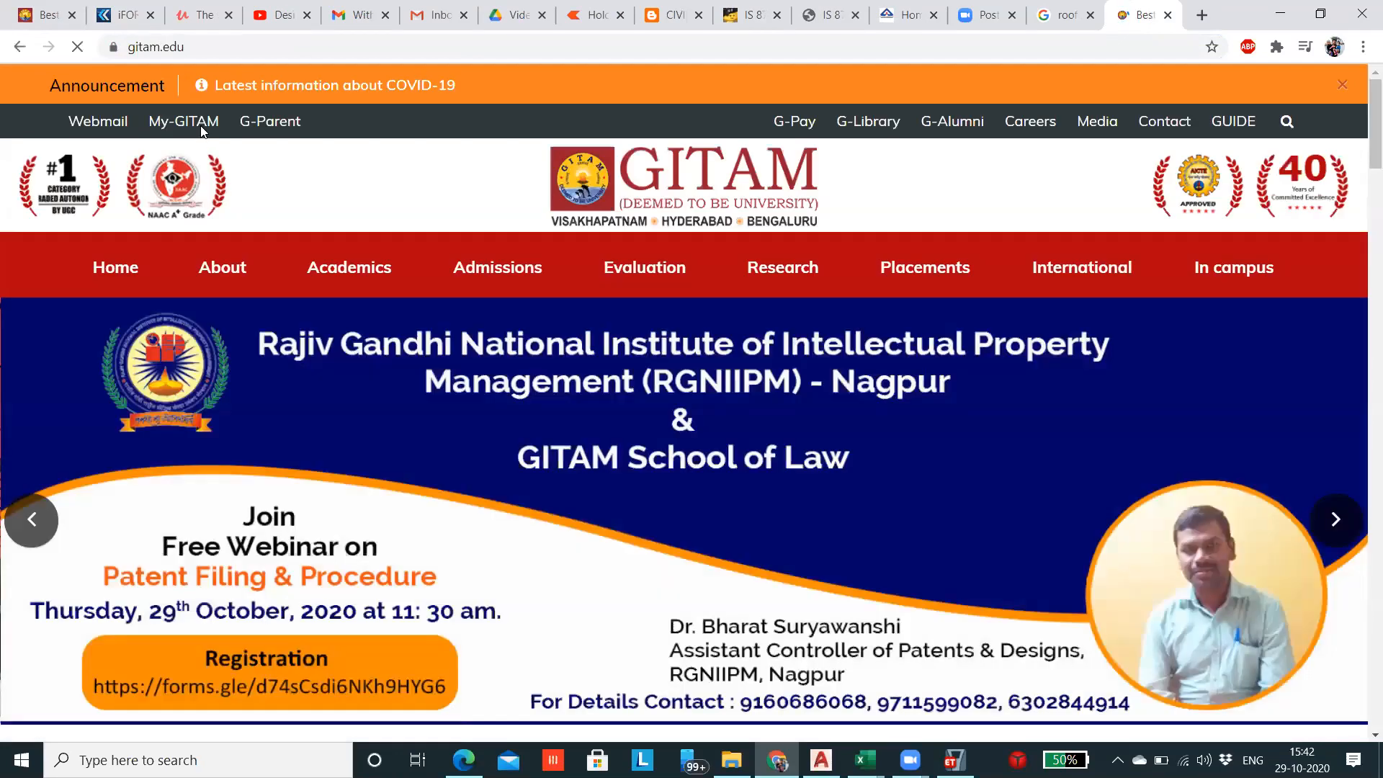
pyautogui.click(202, 129)
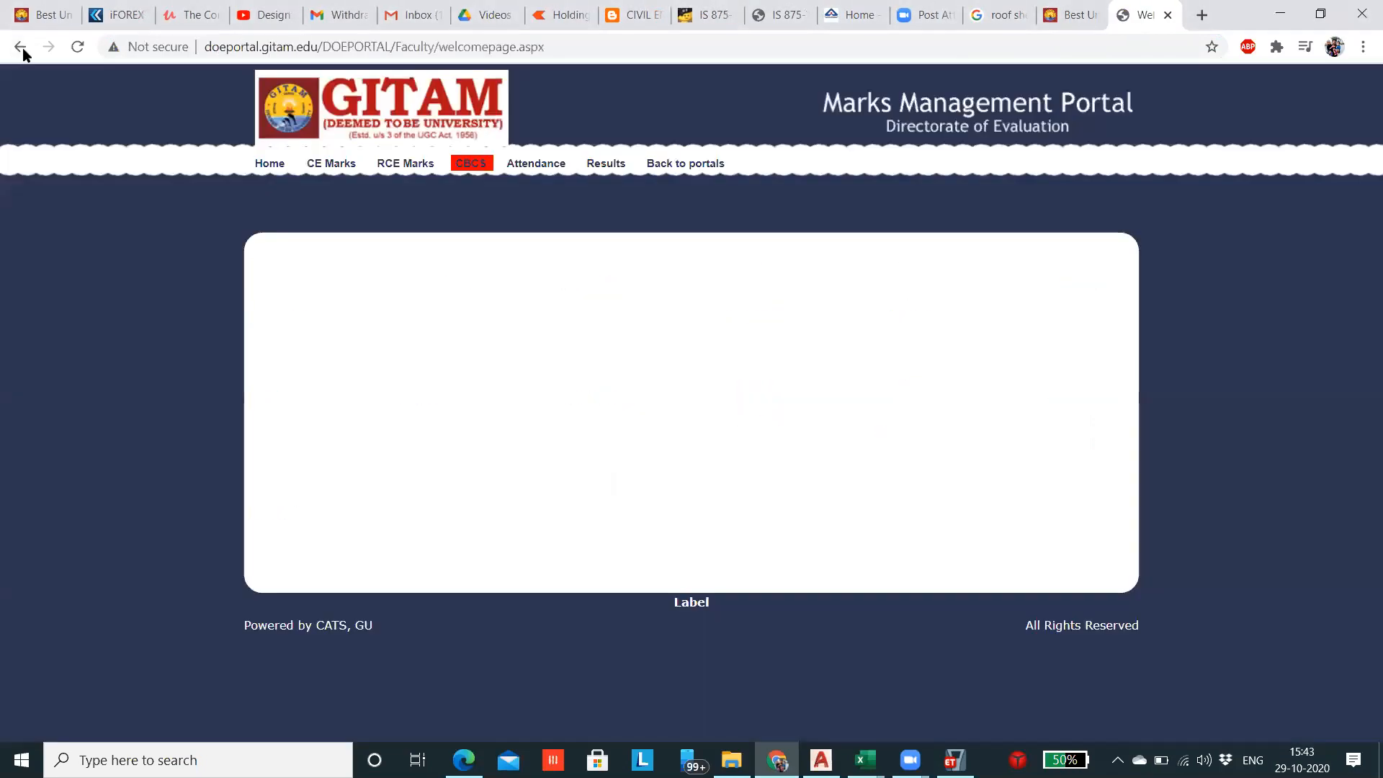
pyautogui.click(23, 50)
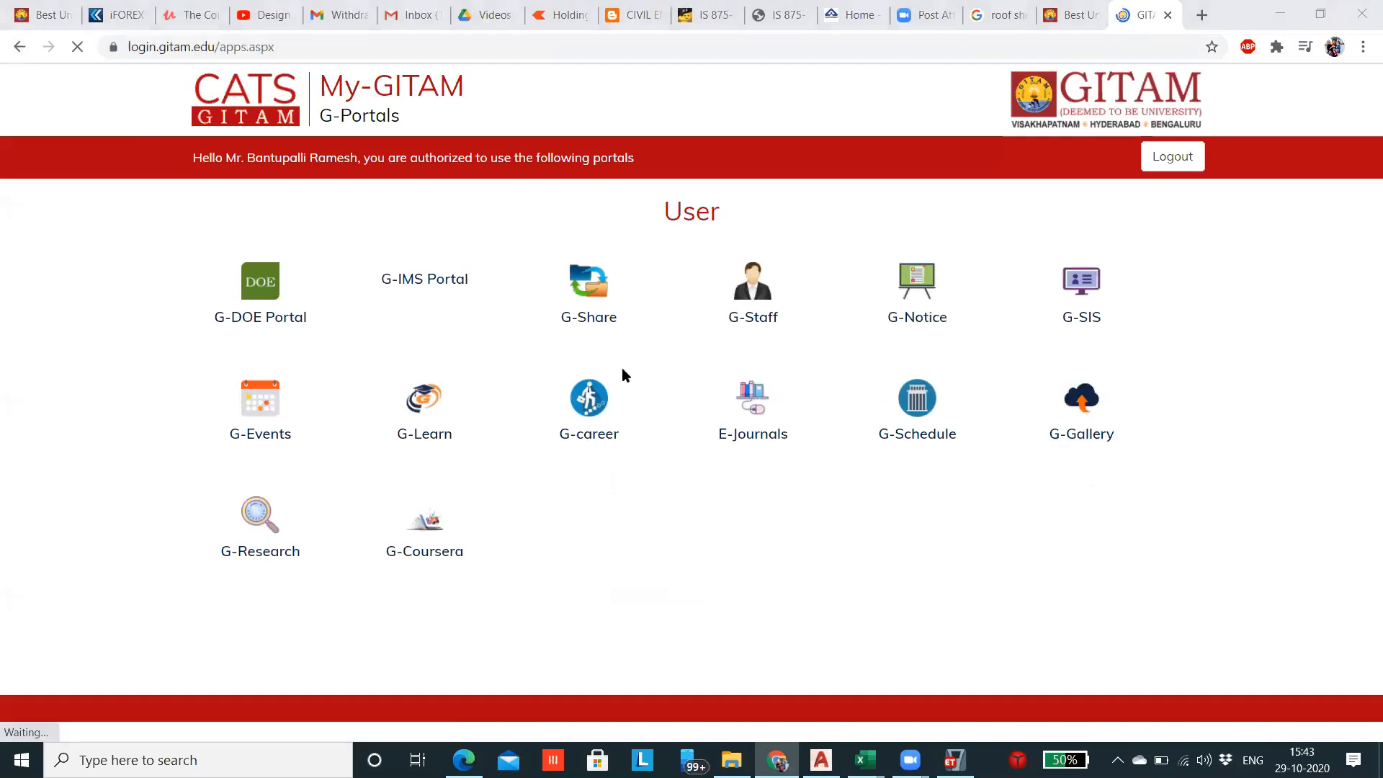
pyautogui.click(416, 436)
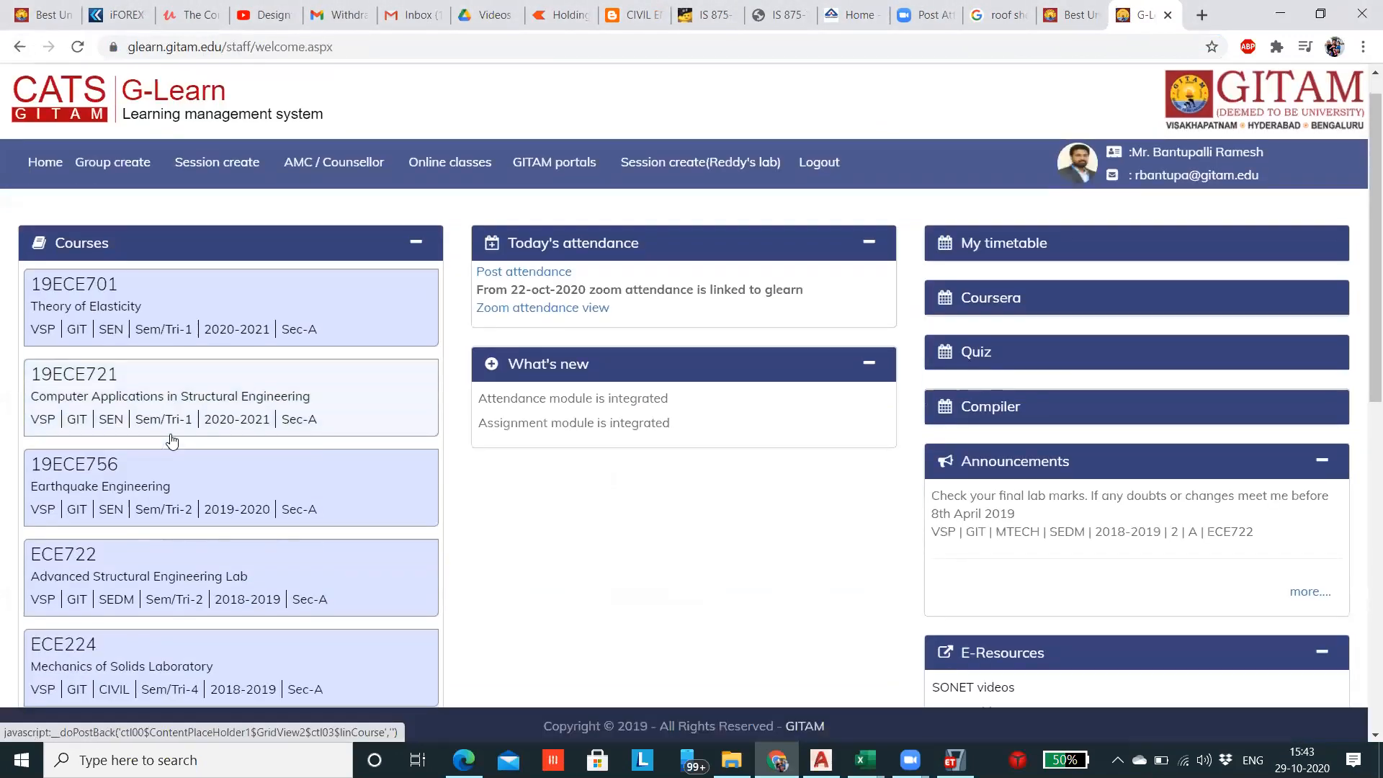
# Open the course assignments of 19ECE721 Computer Applications in Structural Engineering
pyautogui.scroll(-1, 172, 441)
pyautogui.click(183, 359)
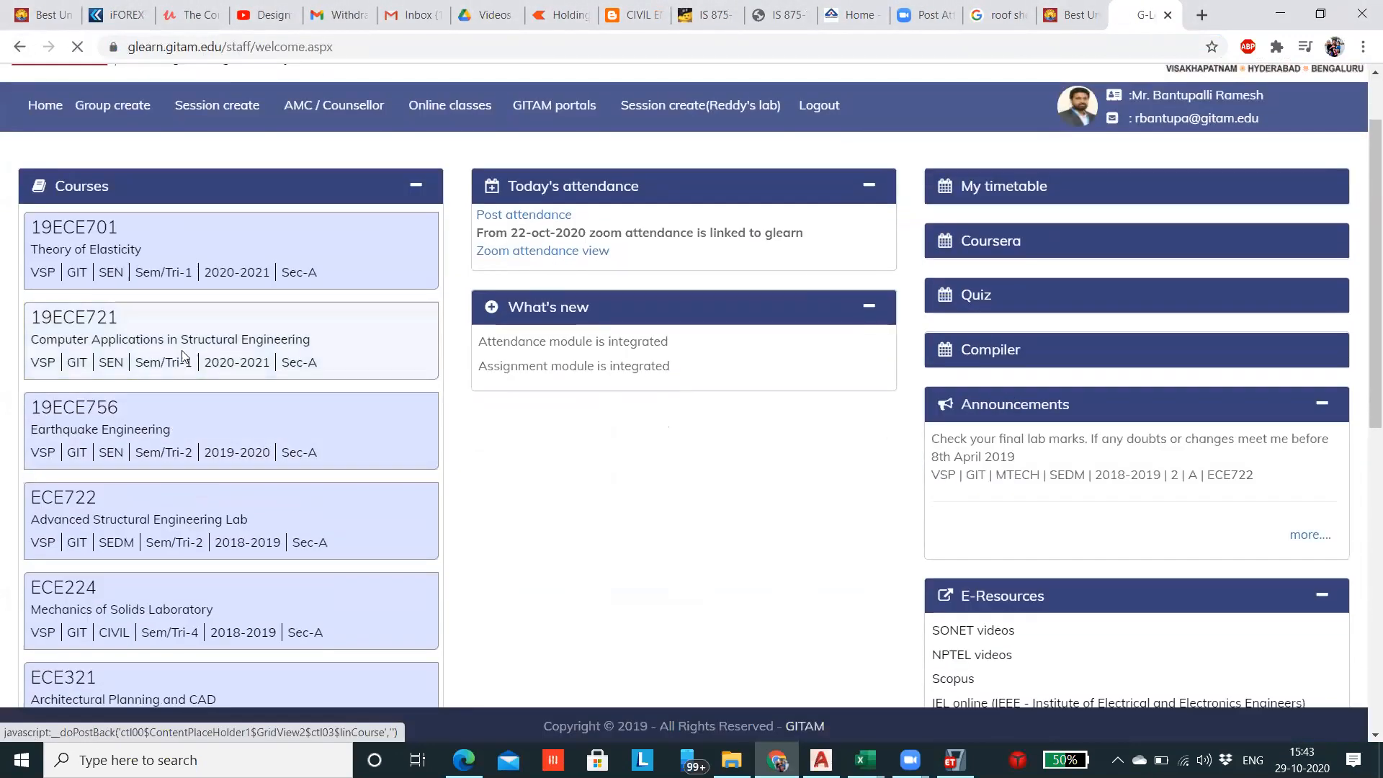
pyautogui.click(358, 494)
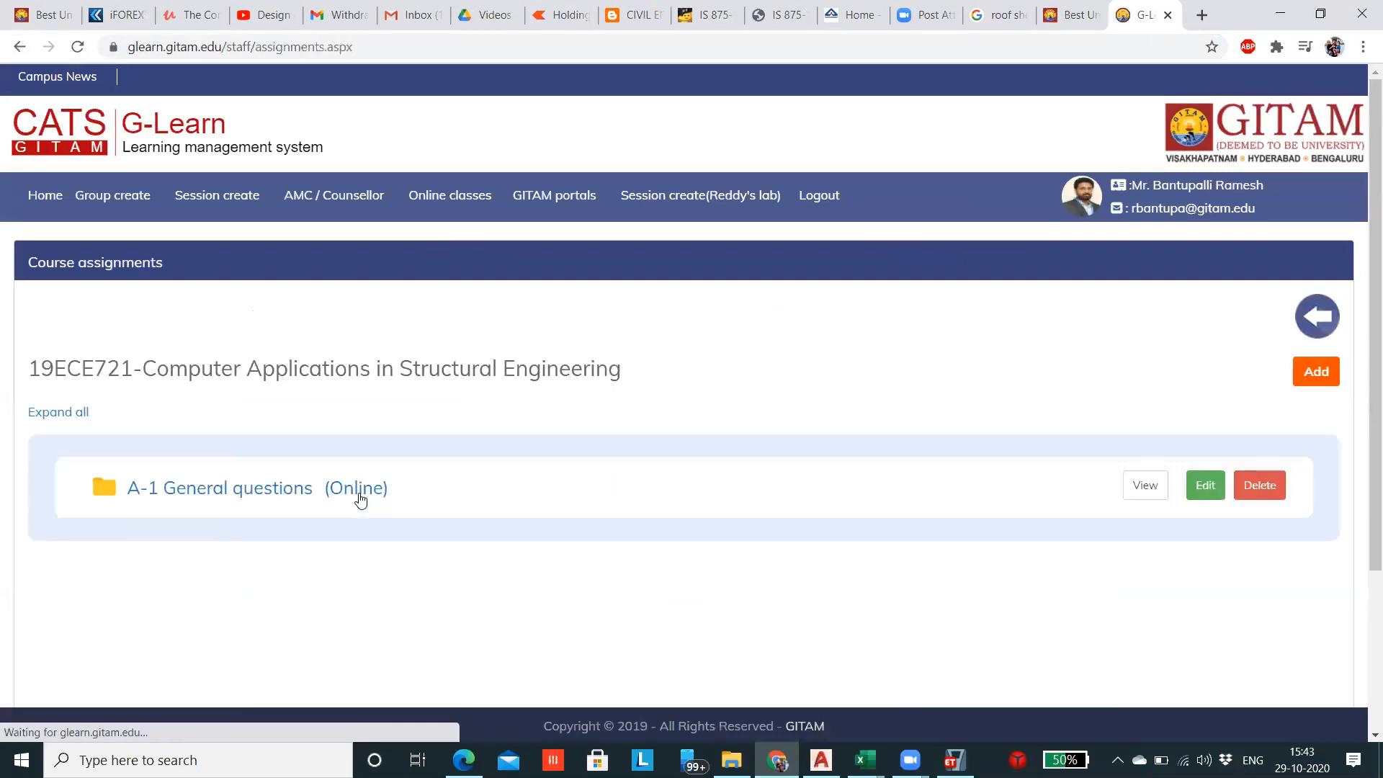
# Start a new assignment named "Analysis and design of a truss" with maximum marks of 10
pyautogui.click(1316, 373)
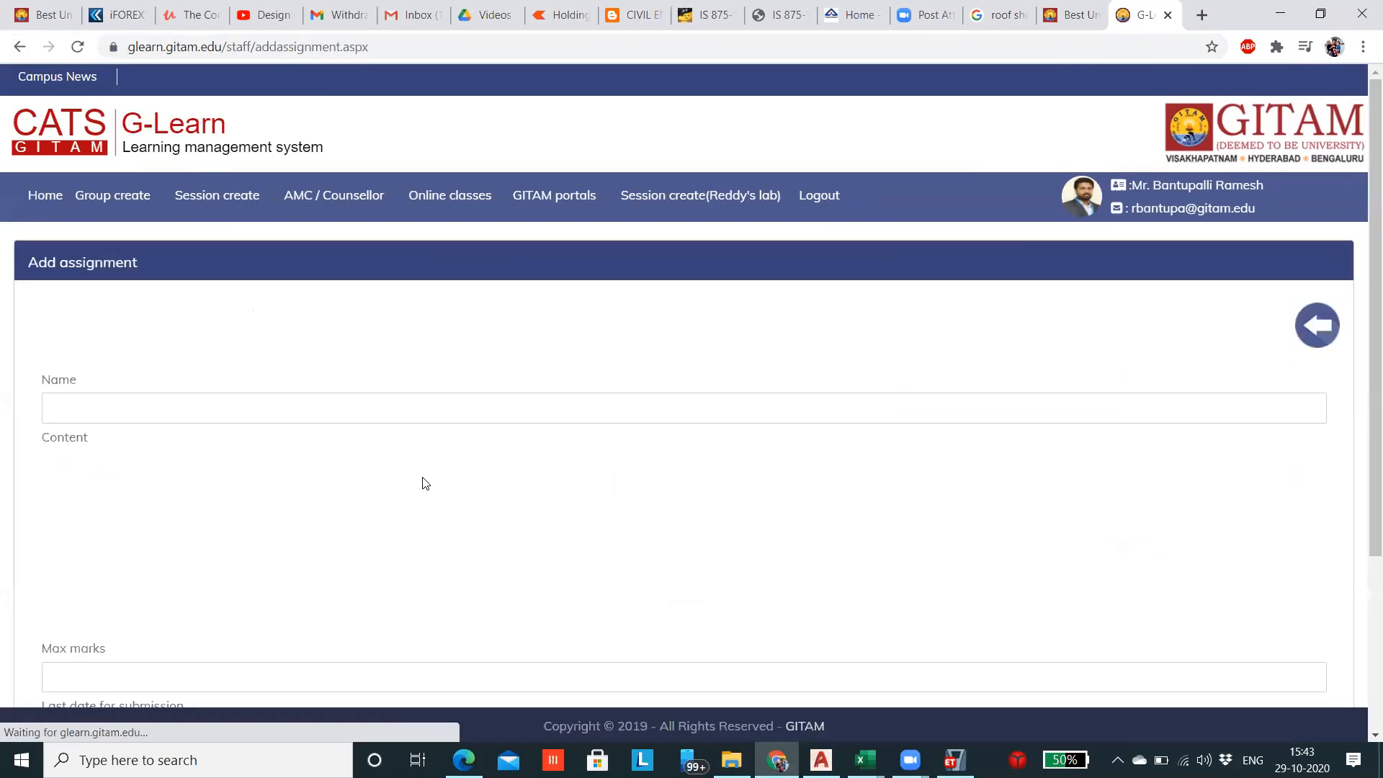
pyautogui.click(153, 400)
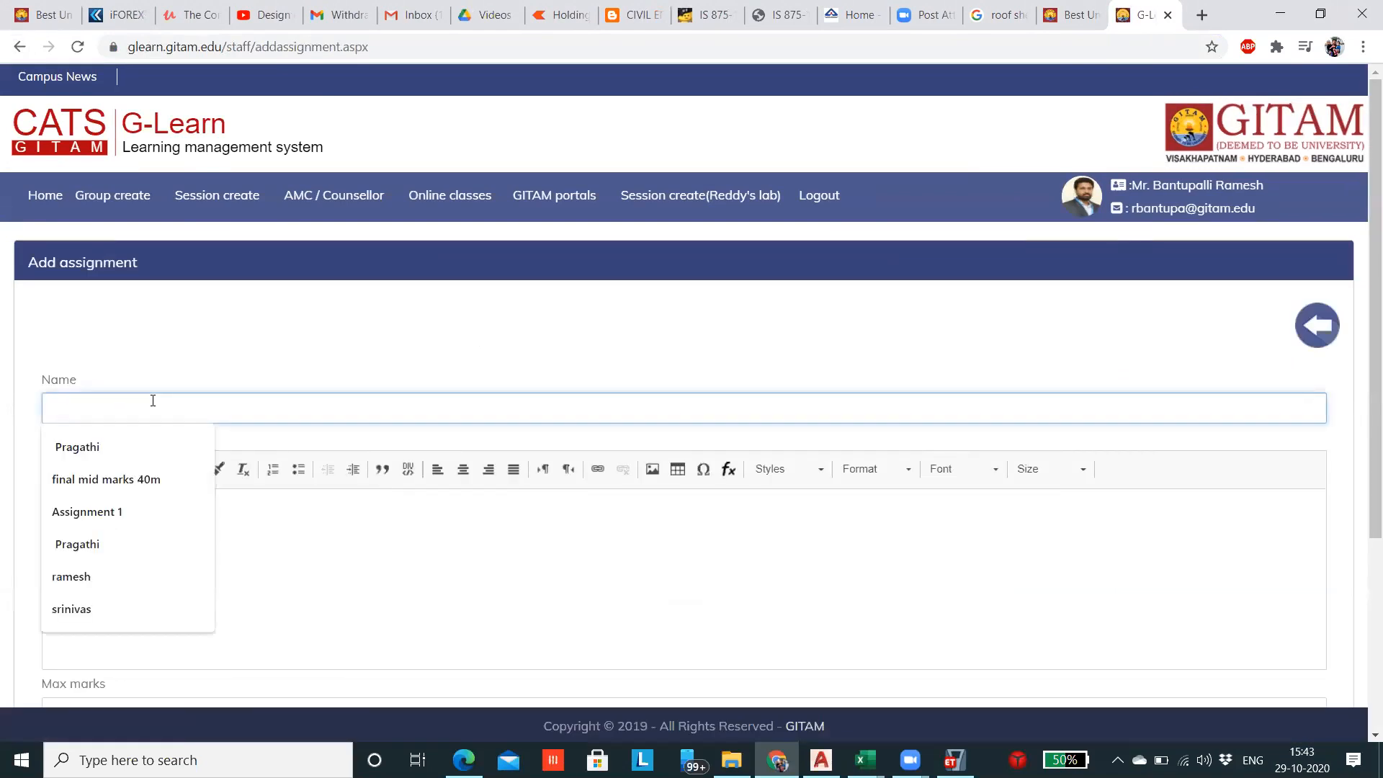
pyautogui.press('capslock')
pyautogui.write('Analysis')
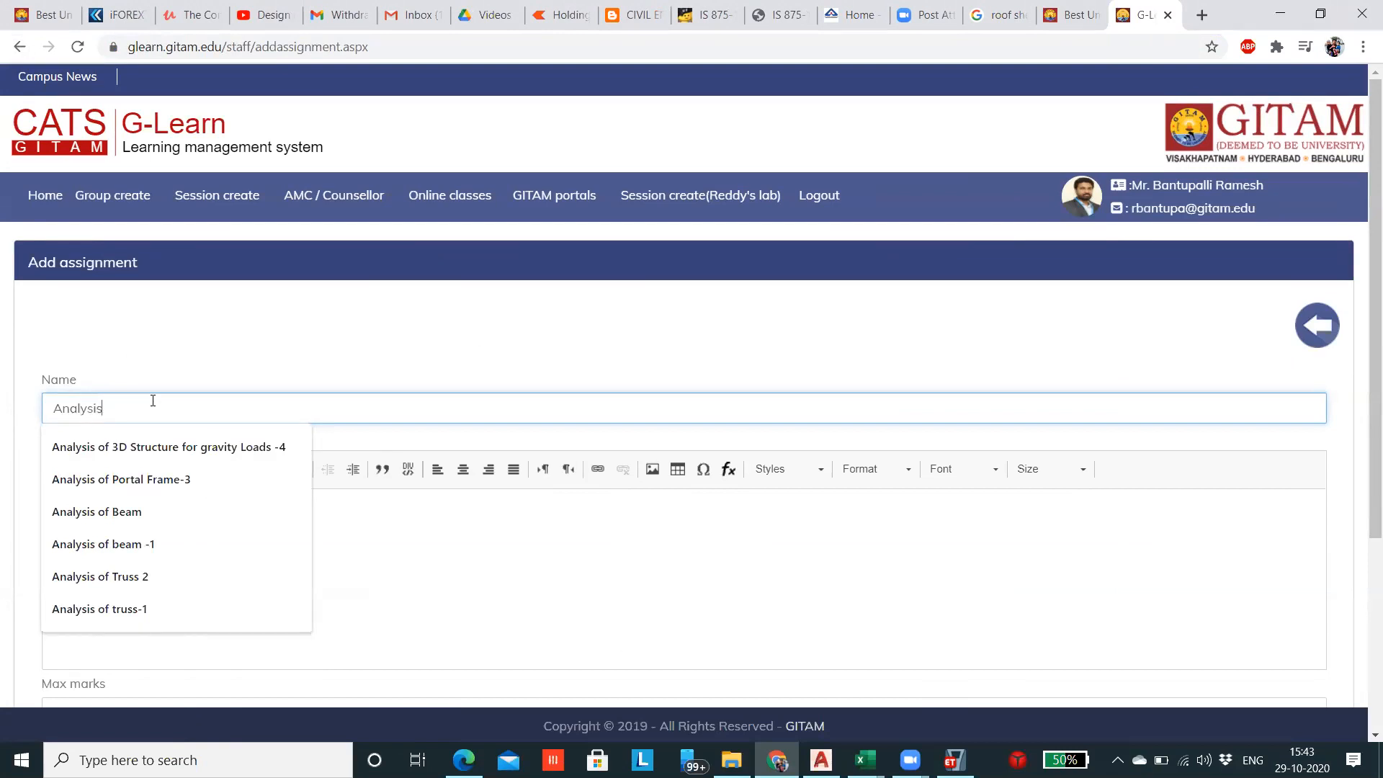
pyautogui.write(' and design of a truss')
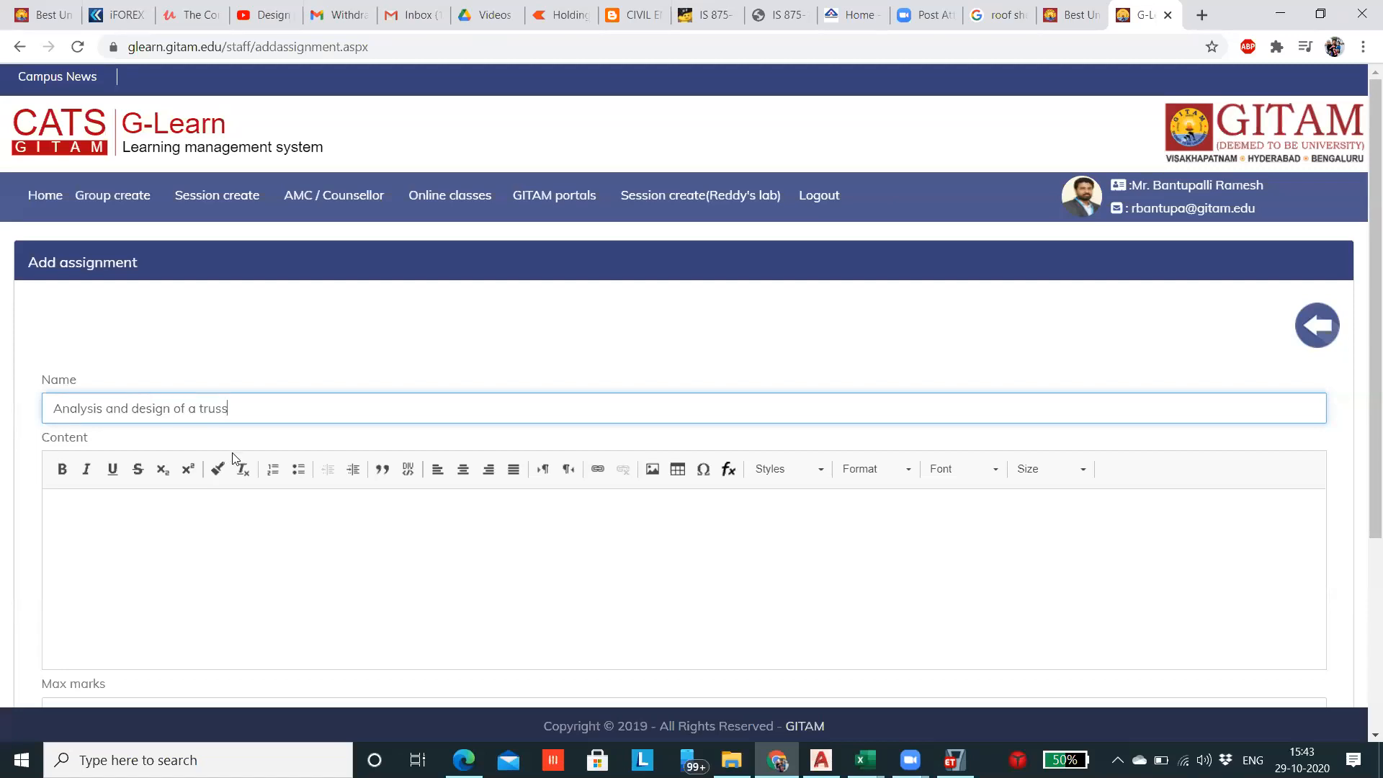
pyautogui.scroll(-4, 231, 461)
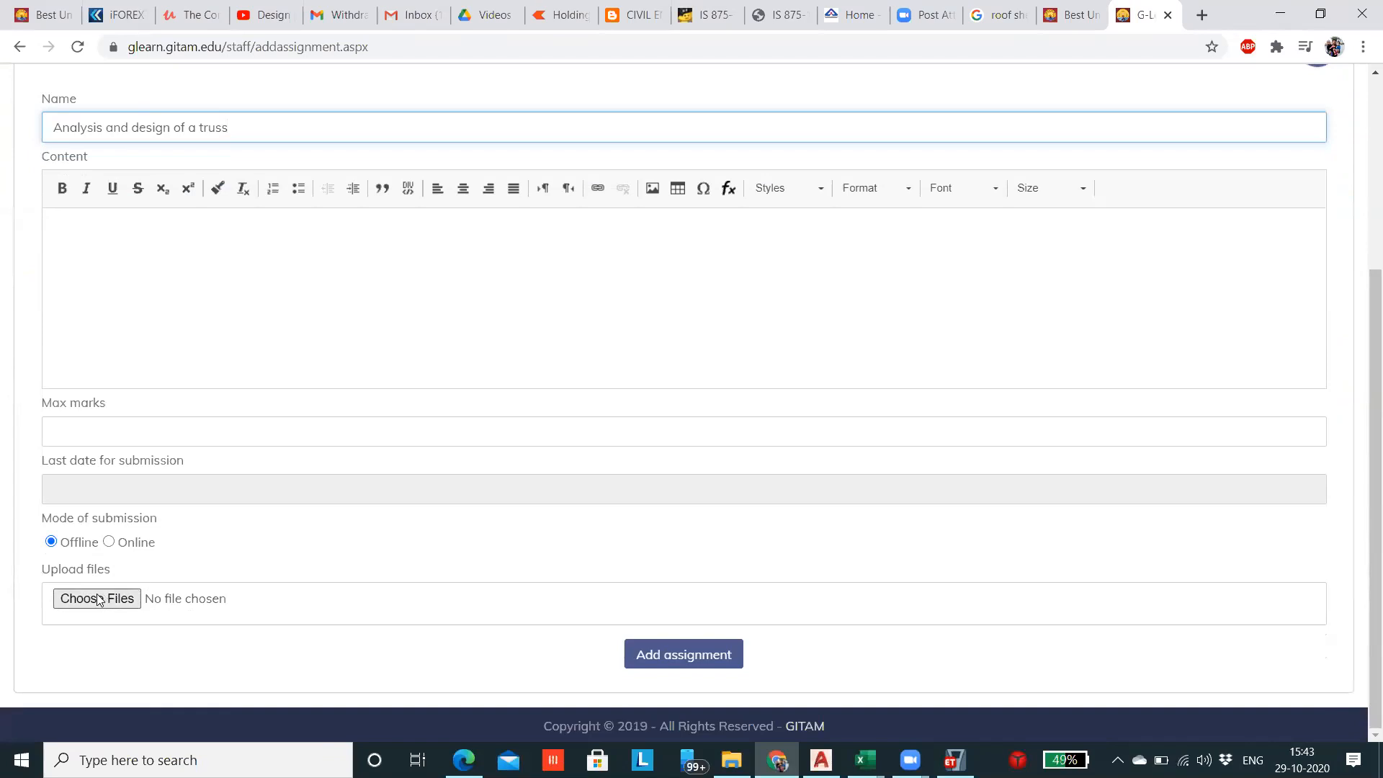
pyautogui.click(102, 429)
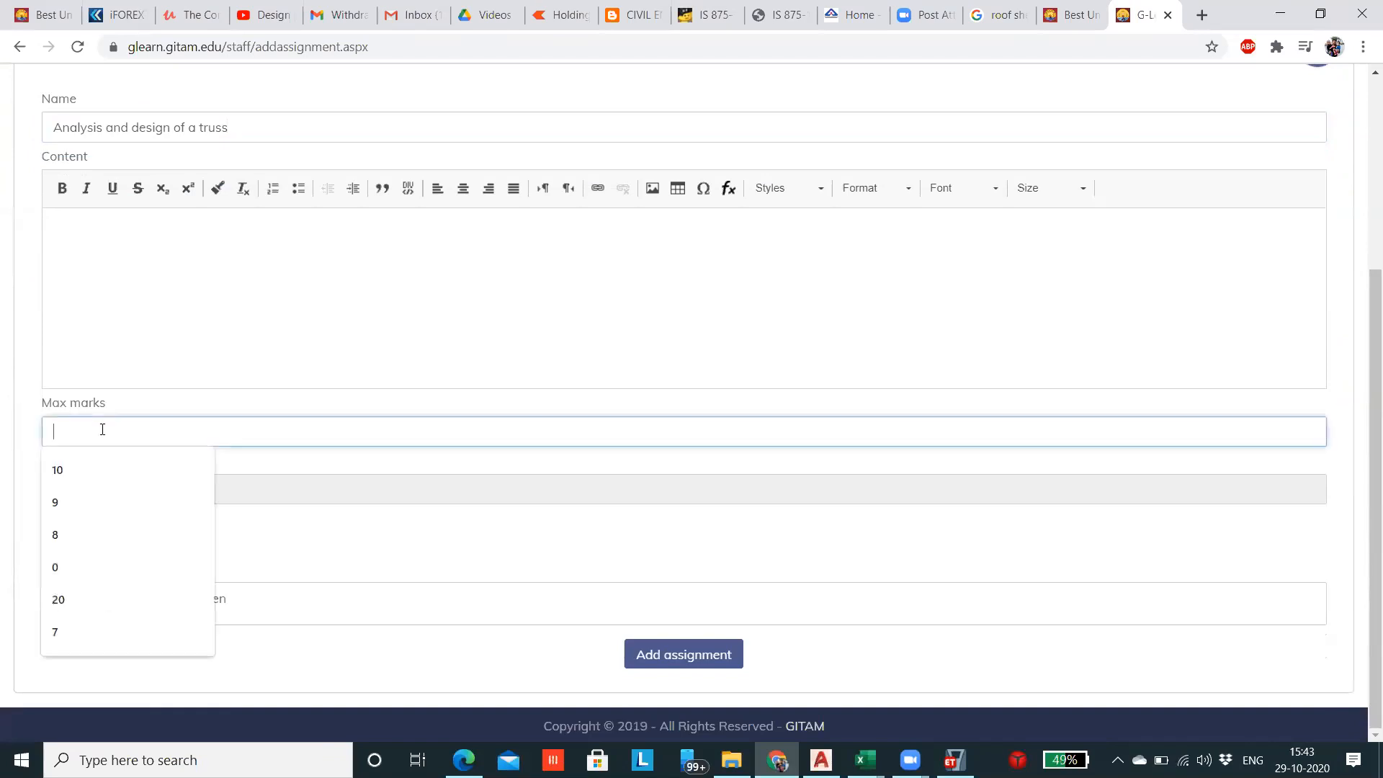
pyautogui.click(78, 474)
# Set the last date for submission to 05-Nov-2020 and add the assignment with online submission
pyautogui.click(85, 489)
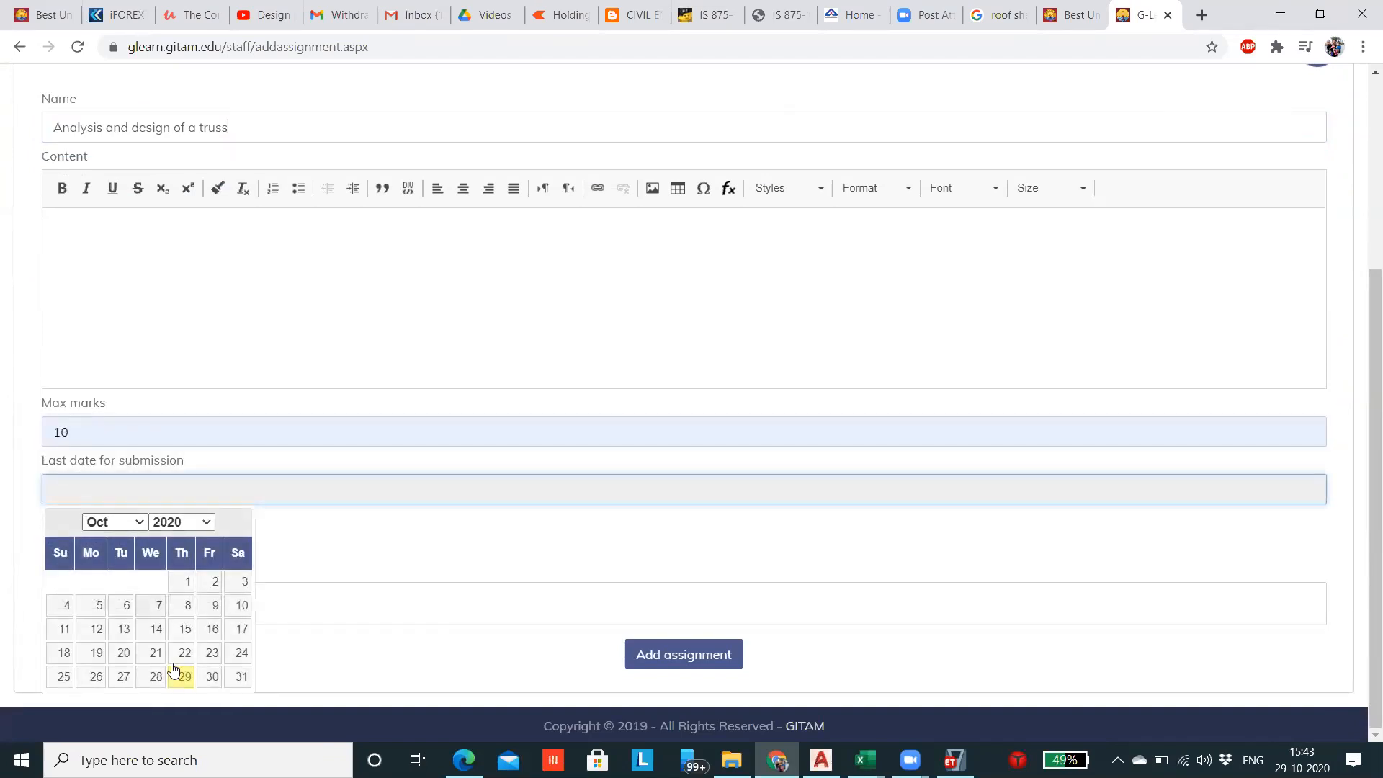
pyautogui.click(114, 522)
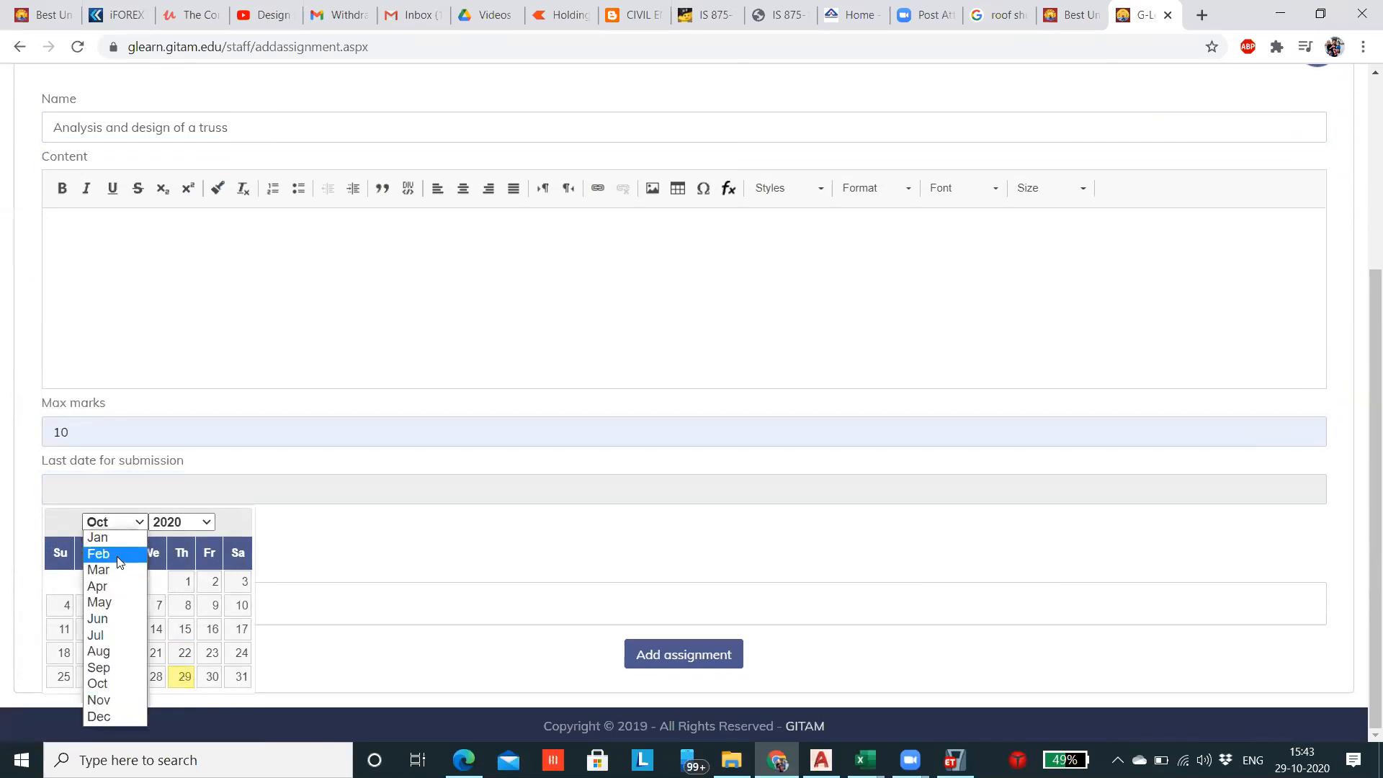
pyautogui.click(115, 700)
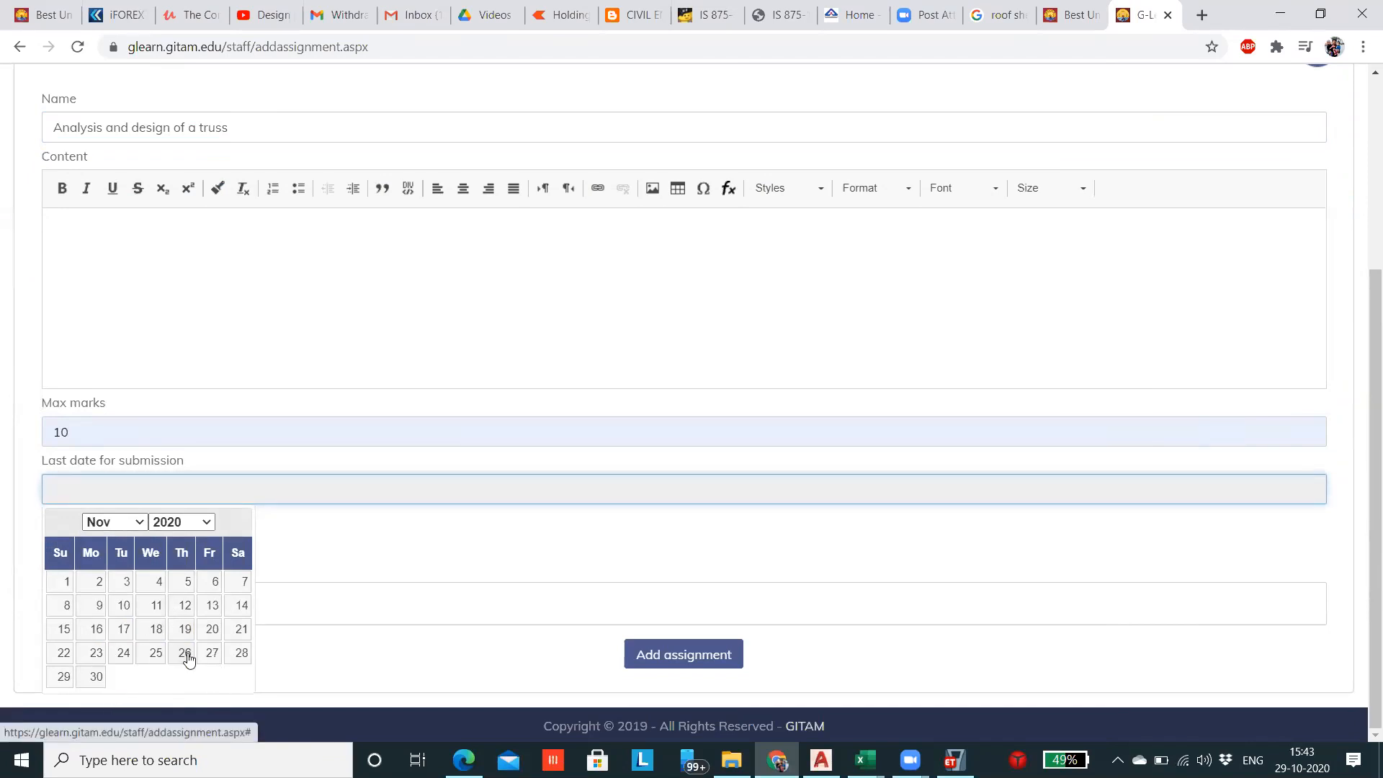
pyautogui.click(187, 581)
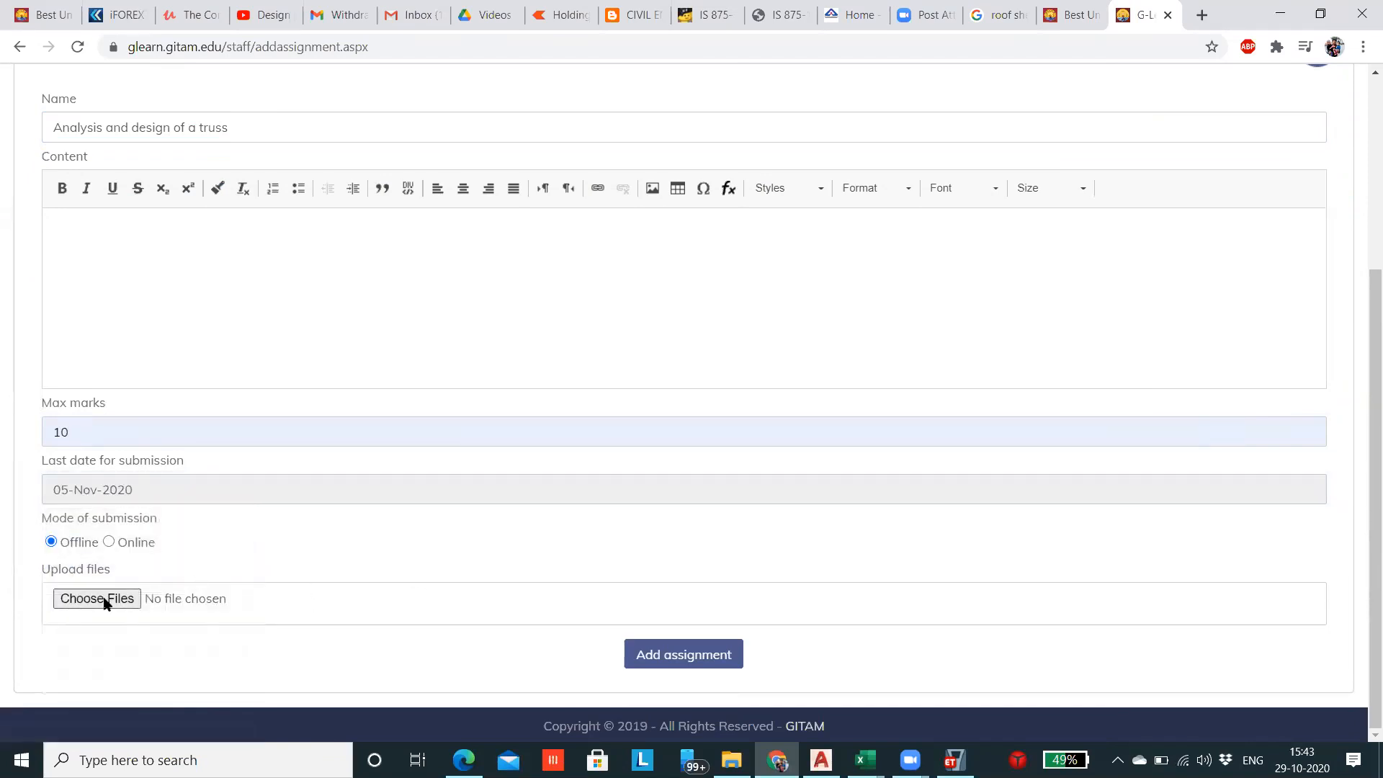
pyautogui.click(114, 542)
pyautogui.click(699, 656)
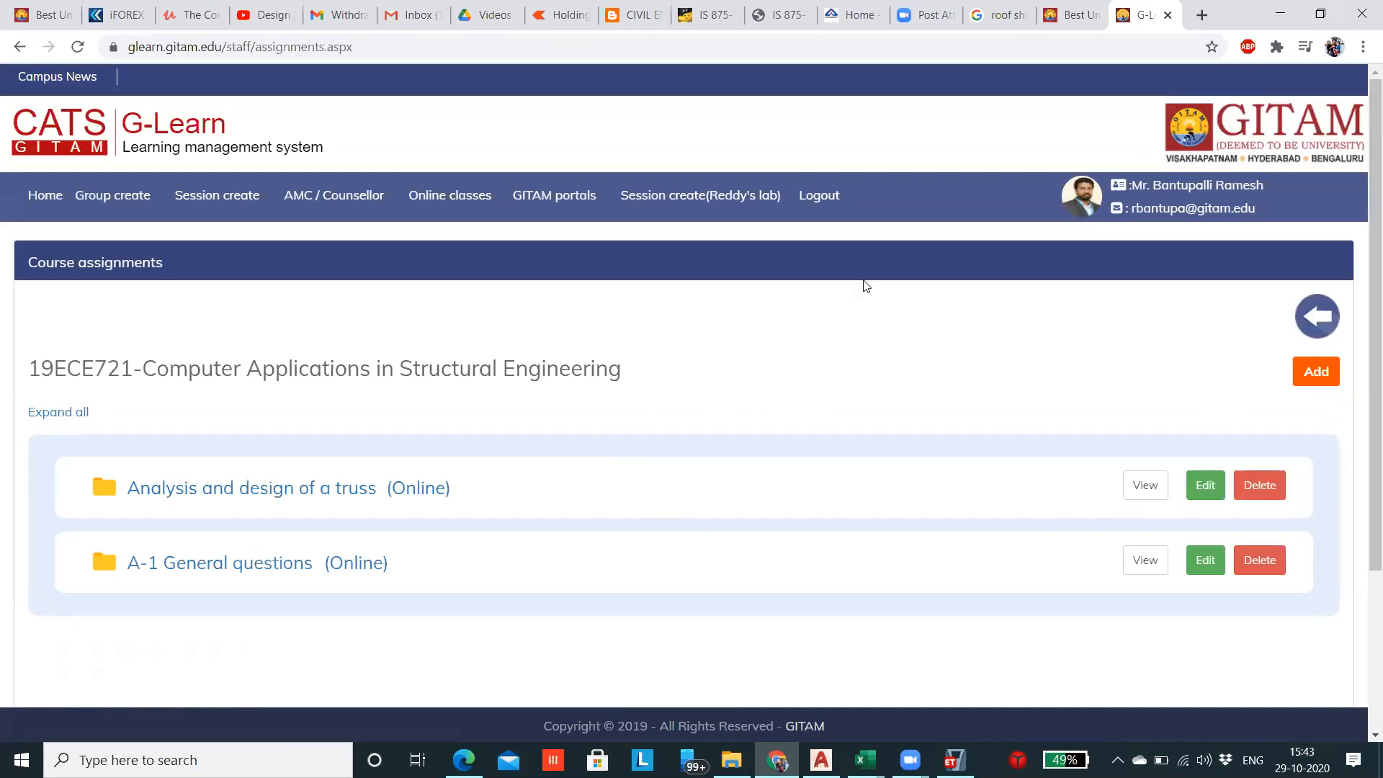
# Switch to the Truss(16x8) model in ETABS and examine the steel P-M interaction ratios around the shed
pyautogui.click(955, 760)
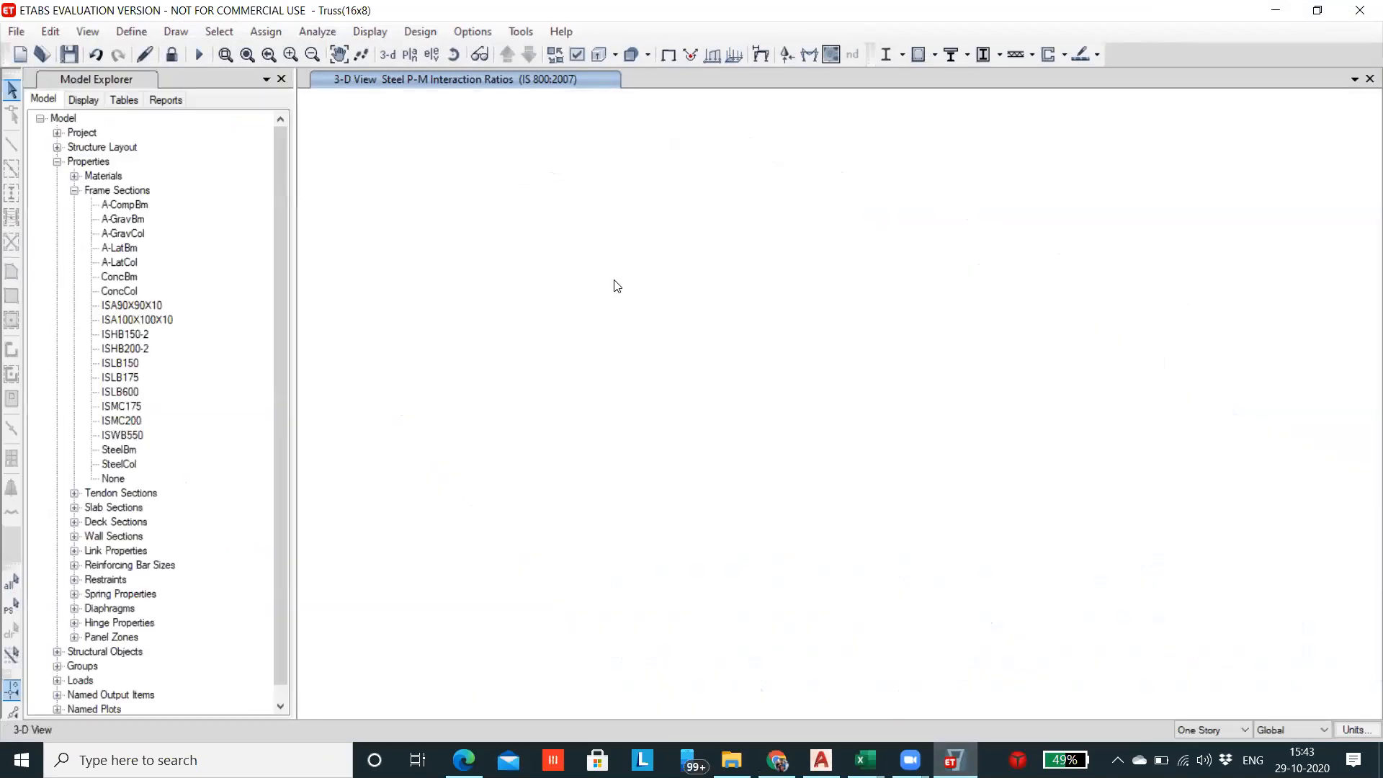
pyautogui.keyDown('shift'); pyautogui.moveTo(824, 445); pyautogui.dragTo(733, 369, button='middle'); pyautogui.keyUp('shift')
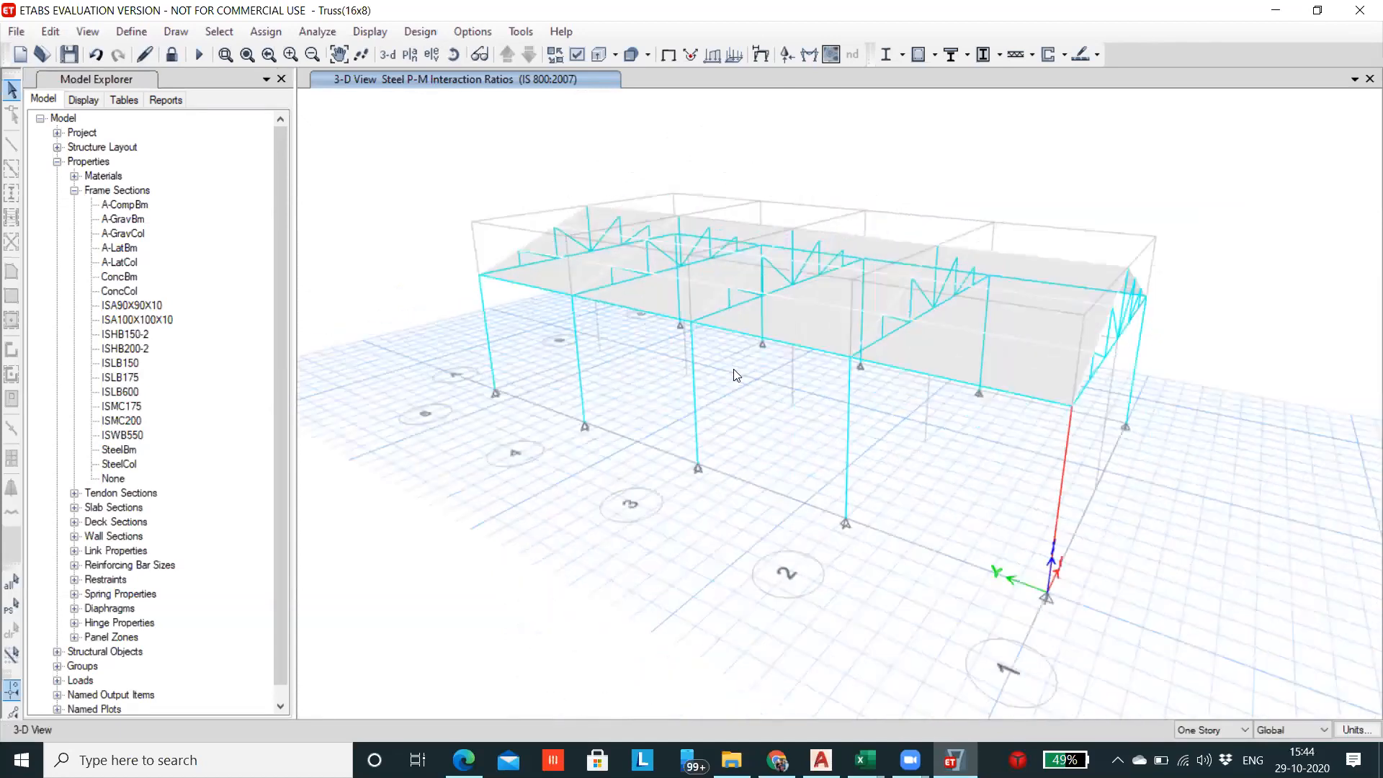
pyautogui.keyDown('shift'); pyautogui.moveTo(605, 209); pyautogui.dragTo(485, 204, button='middle'); pyautogui.keyUp('shift')
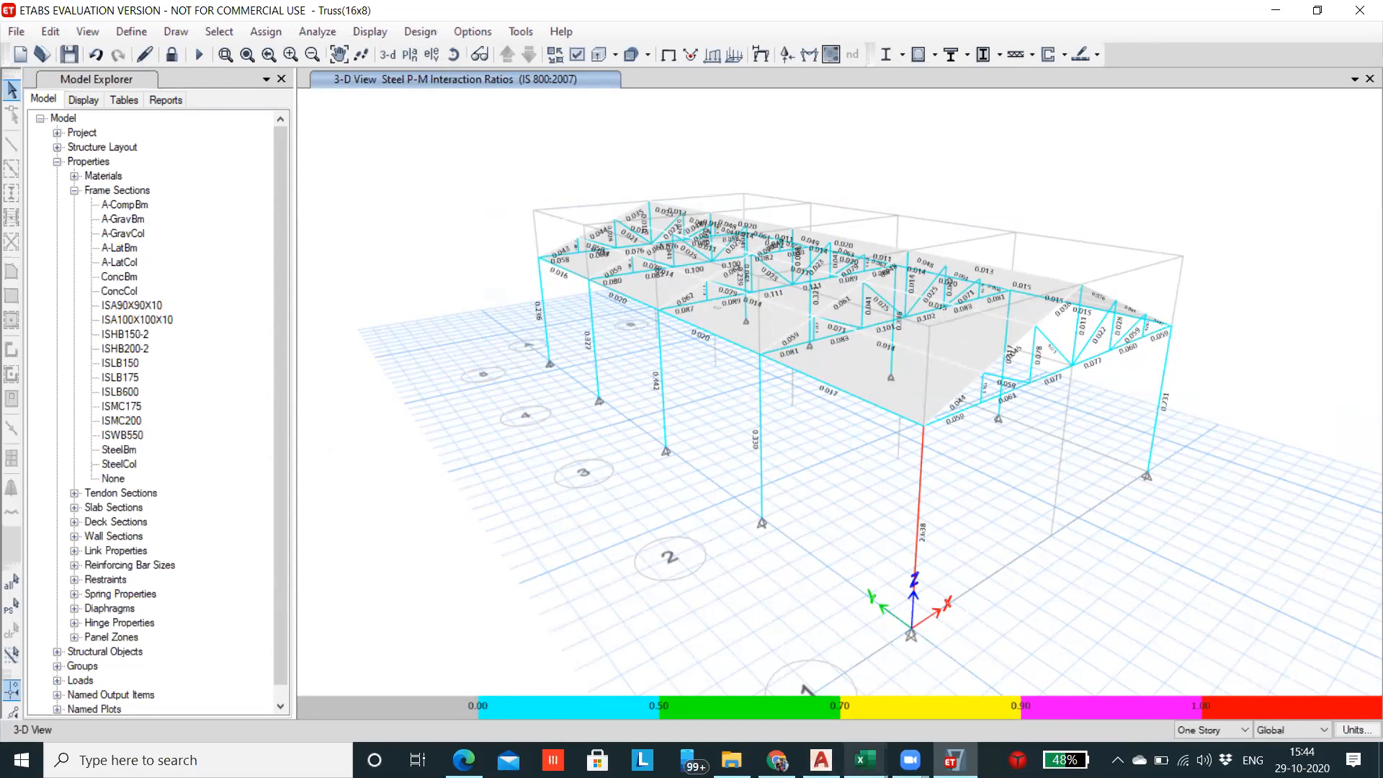
# Check the course assignment list in Chrome, and return to the Truss(16x8) model in ETABS to select the entire shed
pyautogui.click(776, 760)
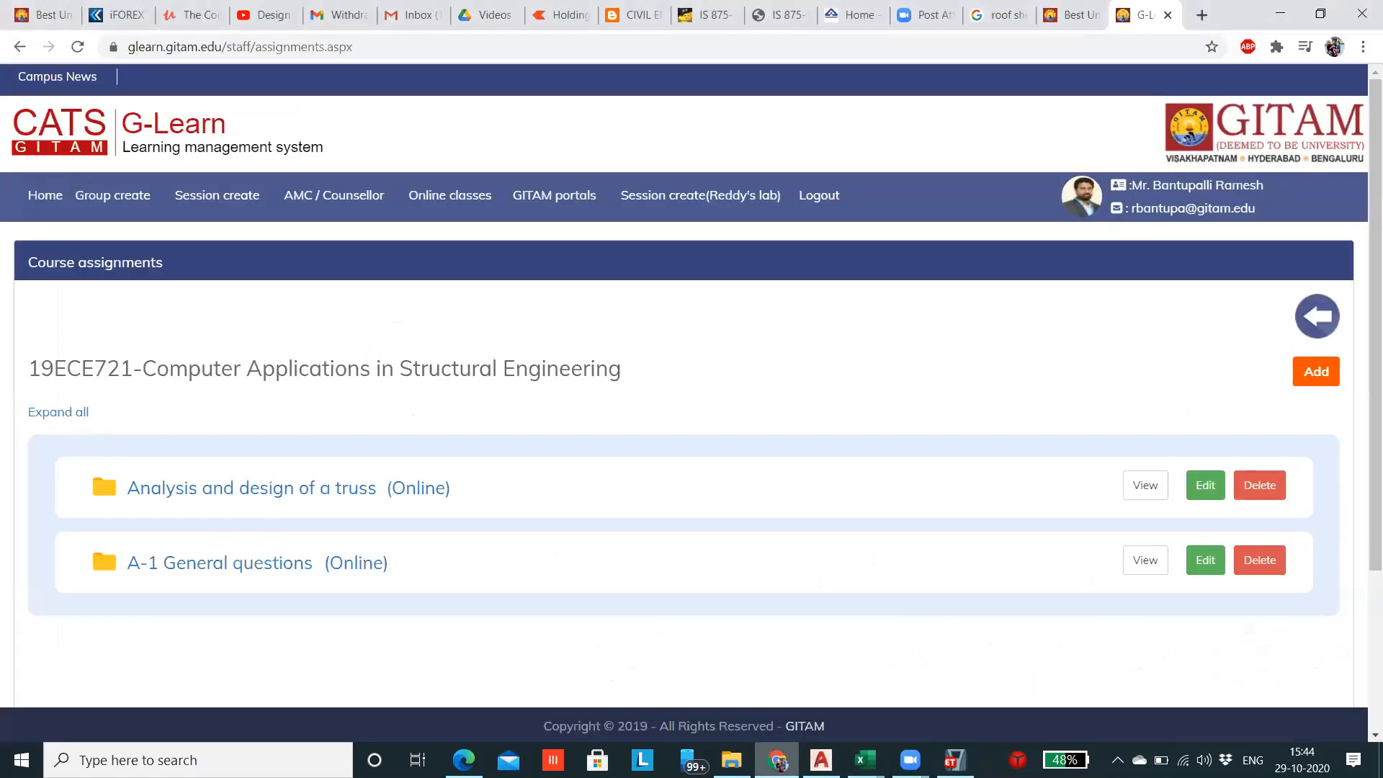
pyautogui.click(776, 761)
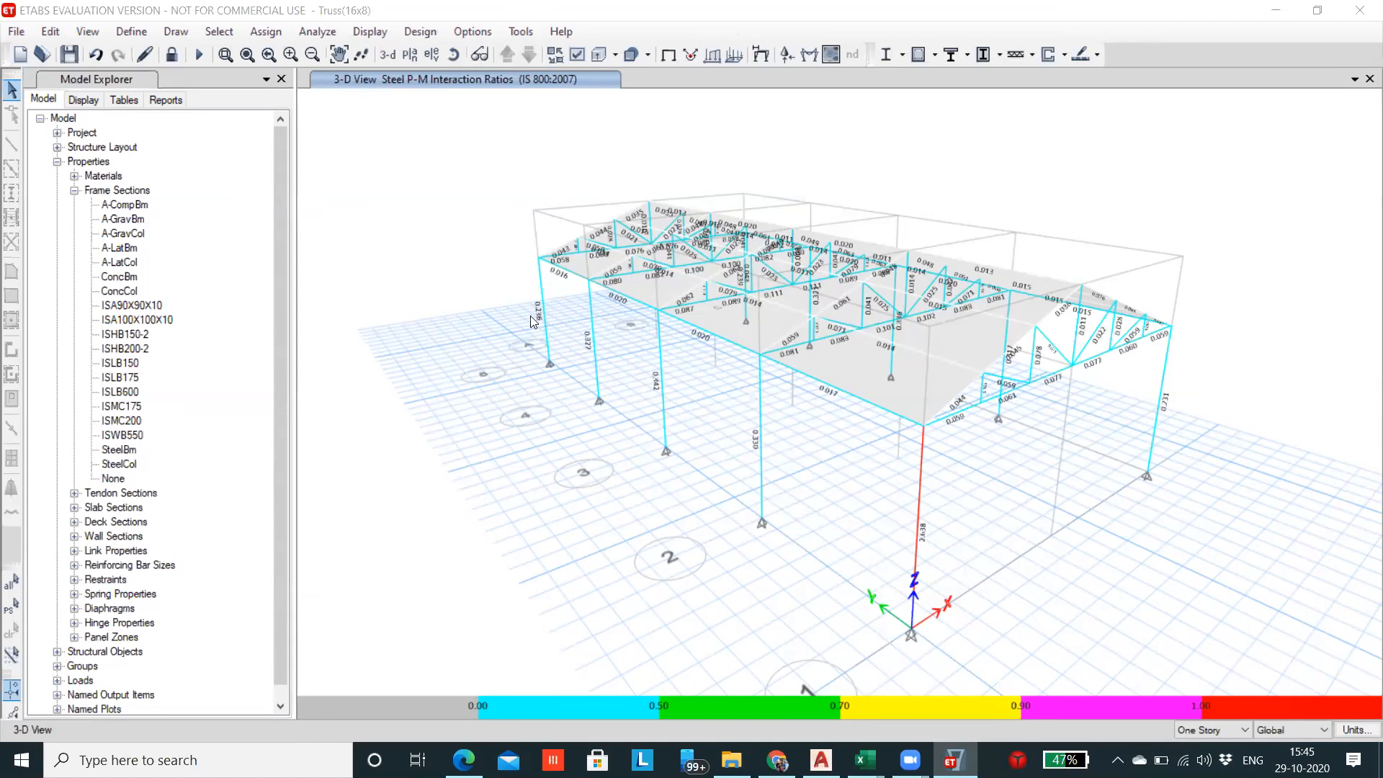
pyautogui.moveTo(470, 144); pyautogui.dragTo(1218, 675)
pyautogui.moveTo(1136, 644); pyautogui.dragTo(1136, 644)
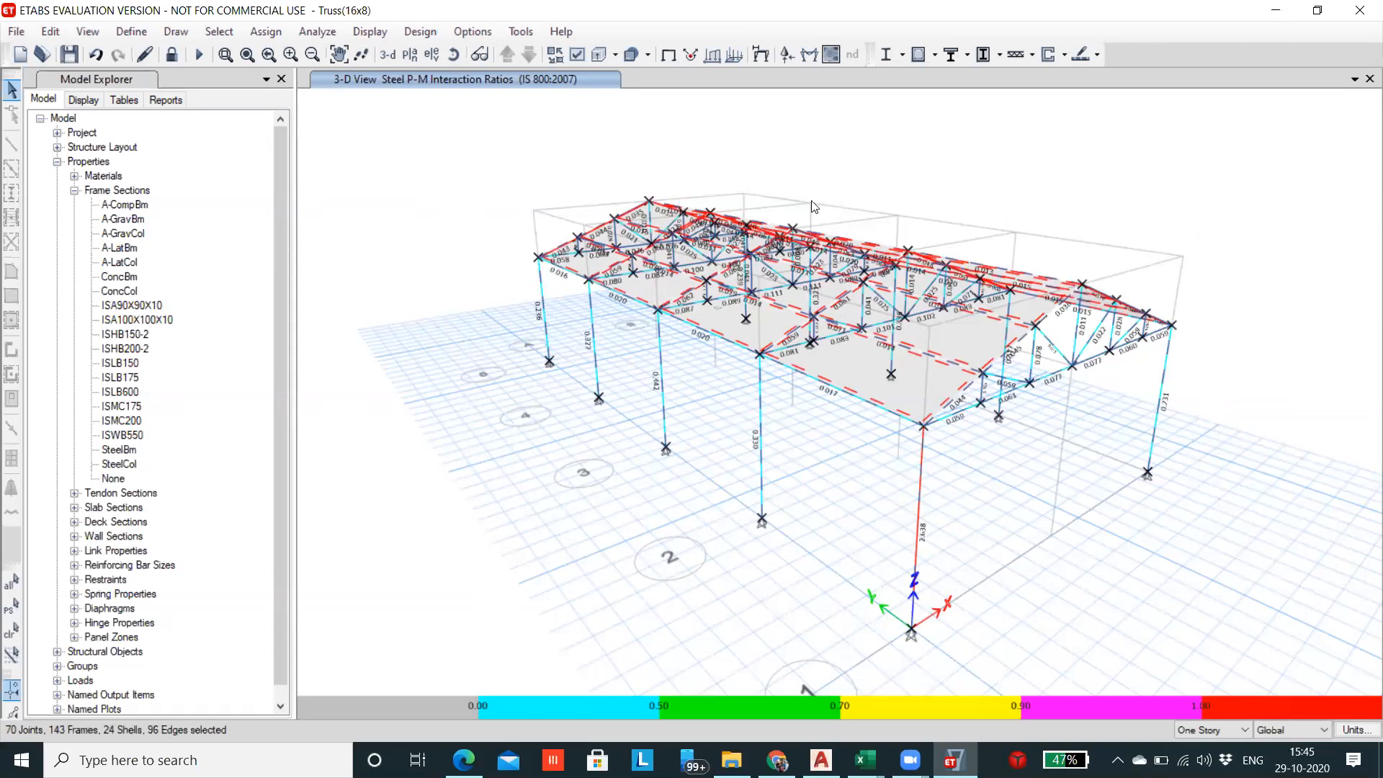